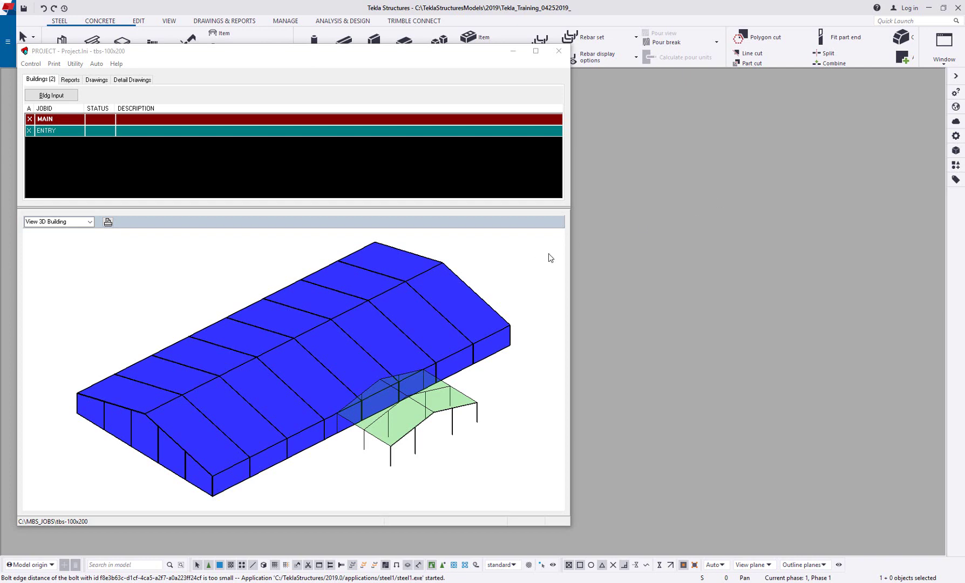
# Step: Compare the MAIN and ENTRY buildings by highlighting each one in turn in the project's 3D building view
pyautogui.click(291, 131)
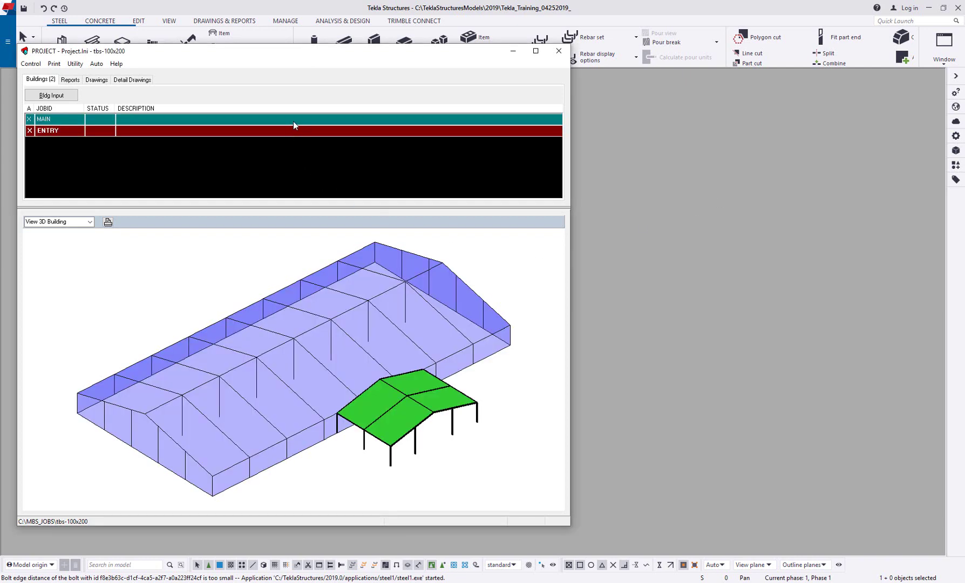
pyautogui.click(293, 120)
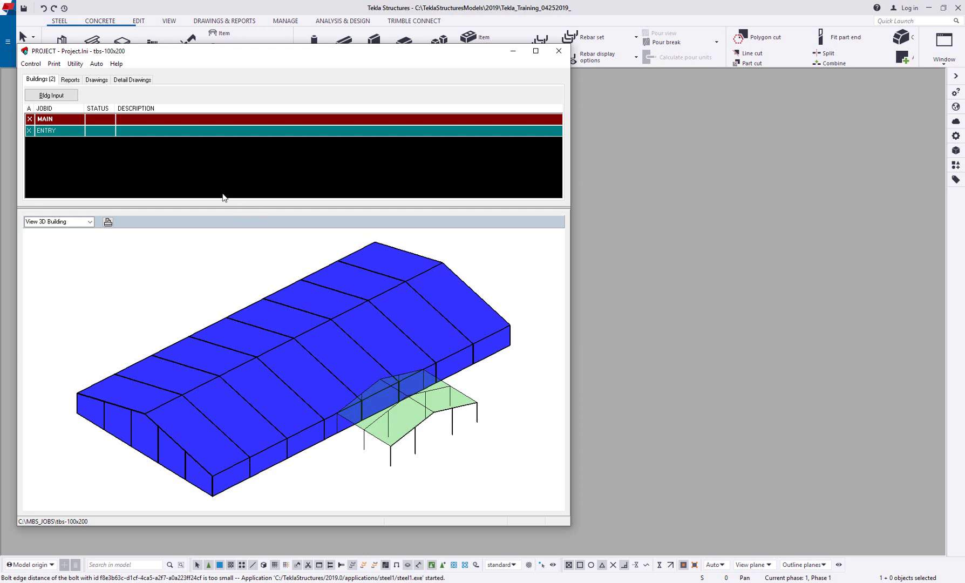
pyautogui.click(219, 130)
pyautogui.click(222, 123)
pyautogui.click(199, 136)
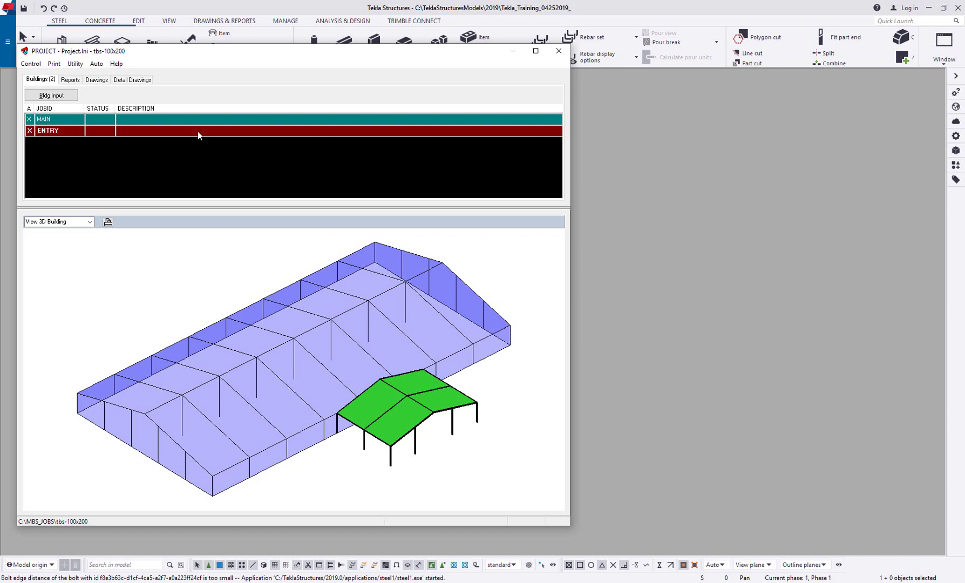
# Step: View the output drawing RFDWG1.dxf of the rigid frame elevation for grid lines 2 3 4 6 7 9 10, and close it
pyautogui.click(97, 79)
pyautogui.click(160, 188)
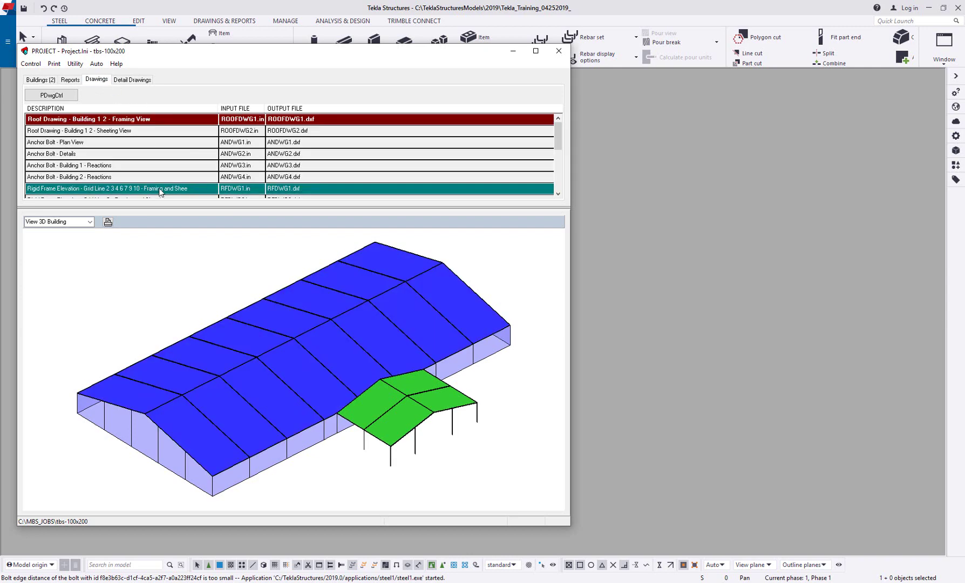
pyautogui.rightClick(160, 190)
pyautogui.moveTo(186, 217)
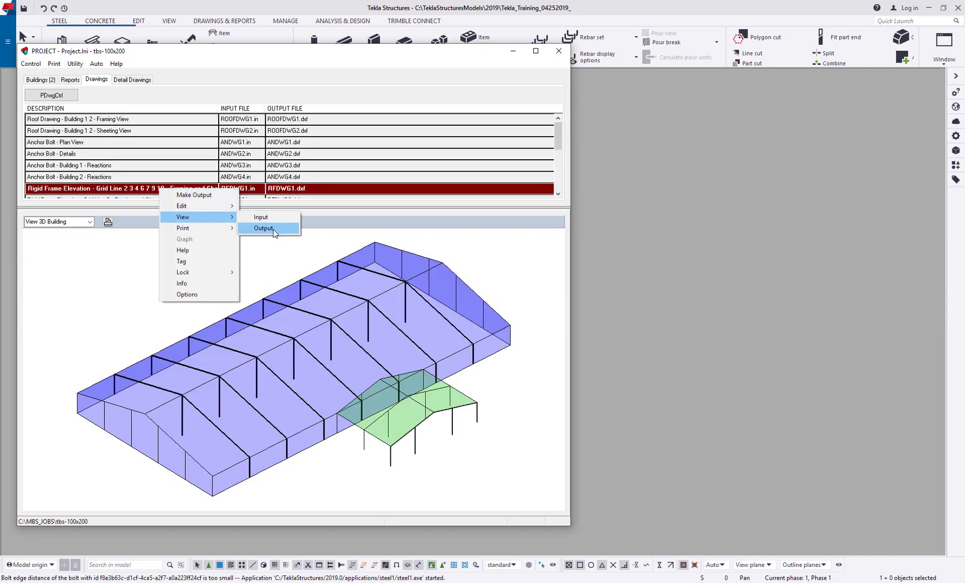
pyautogui.click(272, 229)
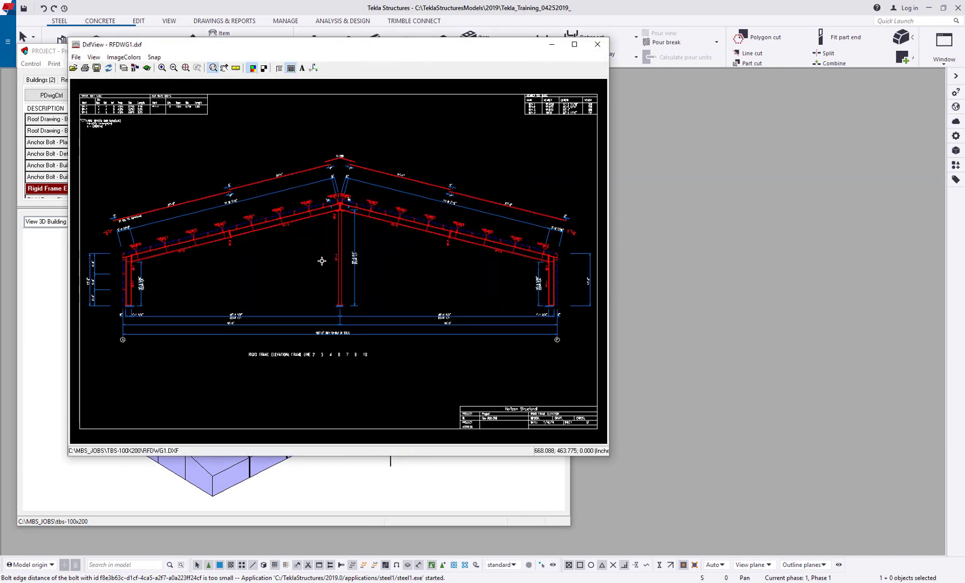
pyautogui.click(598, 47)
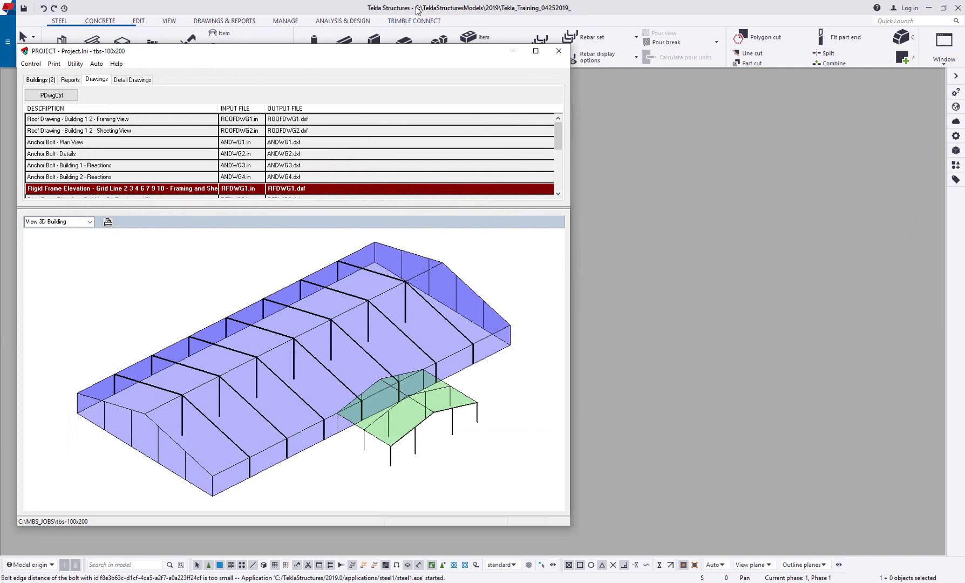
# Step: Return to the project's building list, run the SlideRule utility, and close the project window
pyautogui.click(419, 9)
pyautogui.click(41, 80)
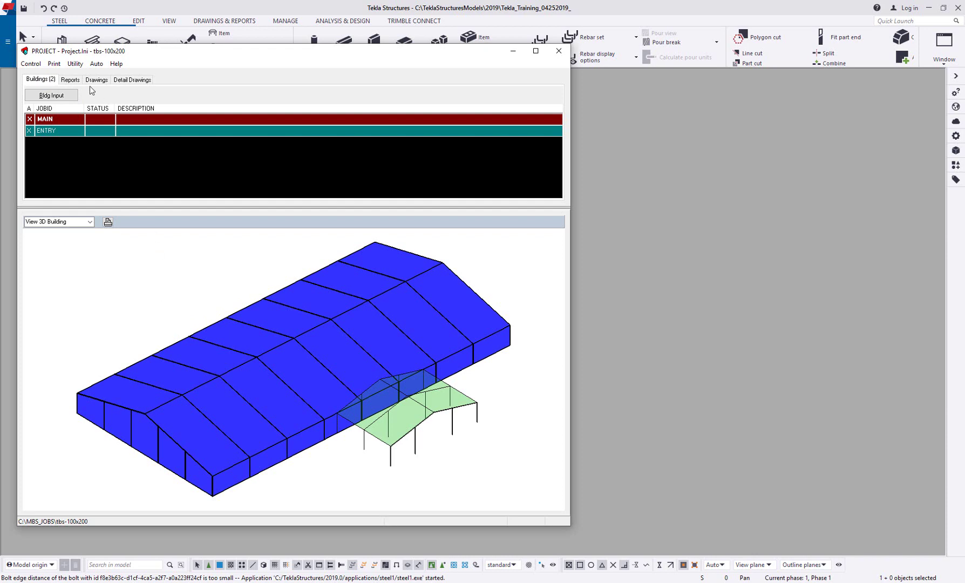
pyautogui.click(75, 64)
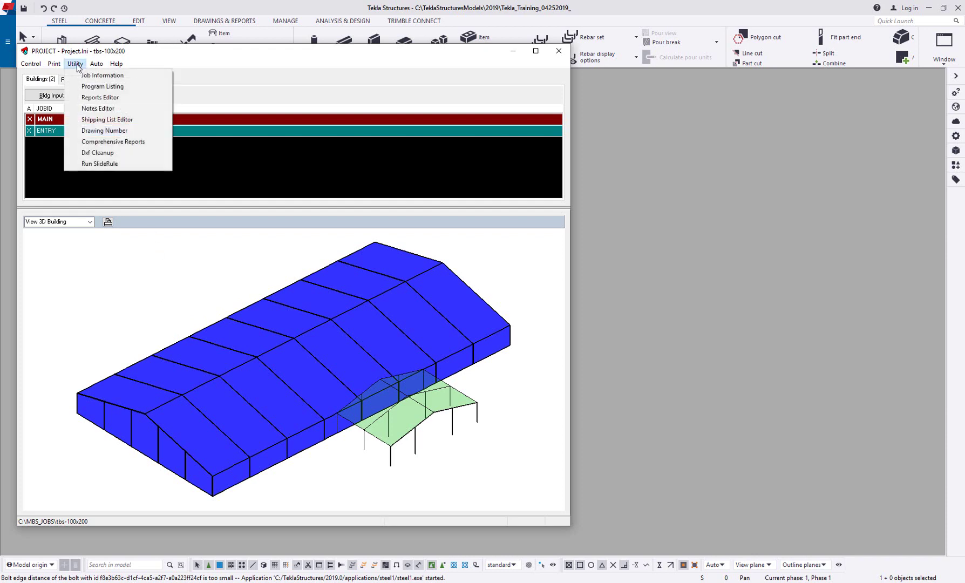
pyautogui.click(100, 163)
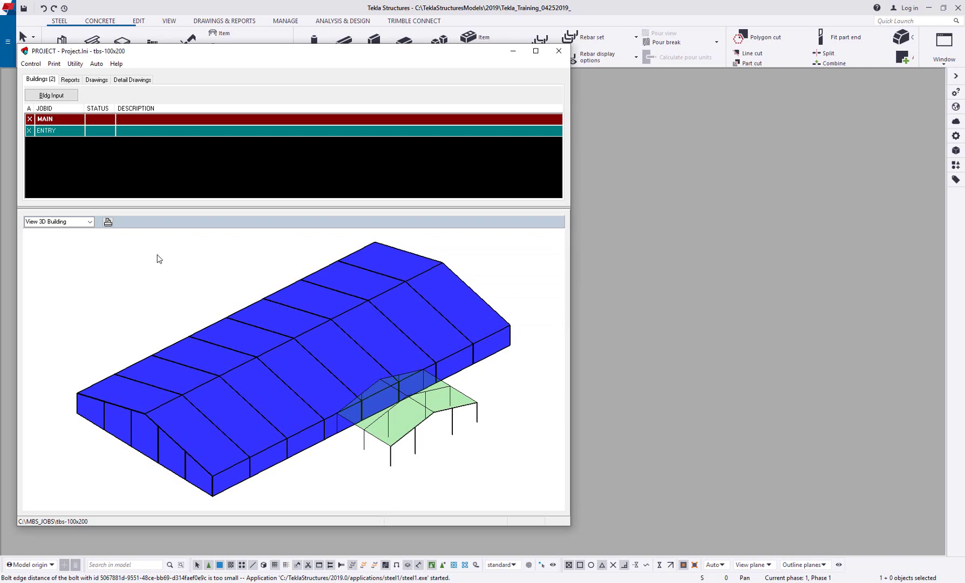
pyautogui.click(566, 51)
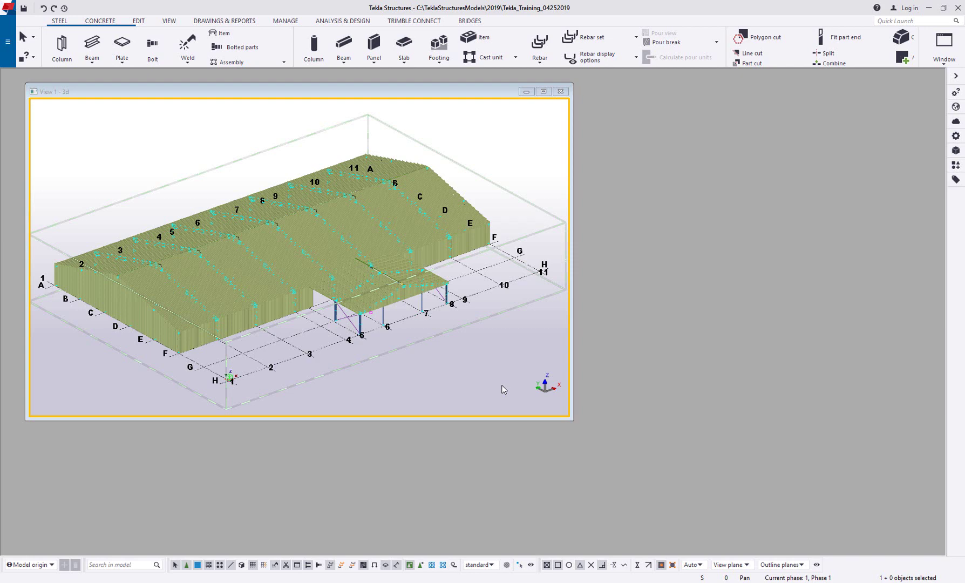
# Step: Create all plan and elevation views along the model's grid lines using the standard settings
pyautogui.keyDown('ctrl'); pyautogui.moveTo(403, 340); pyautogui.dragTo(385, 303, button='middle'); pyautogui.keyUp('ctrl')
pyautogui.scroll(1, 284, 347)
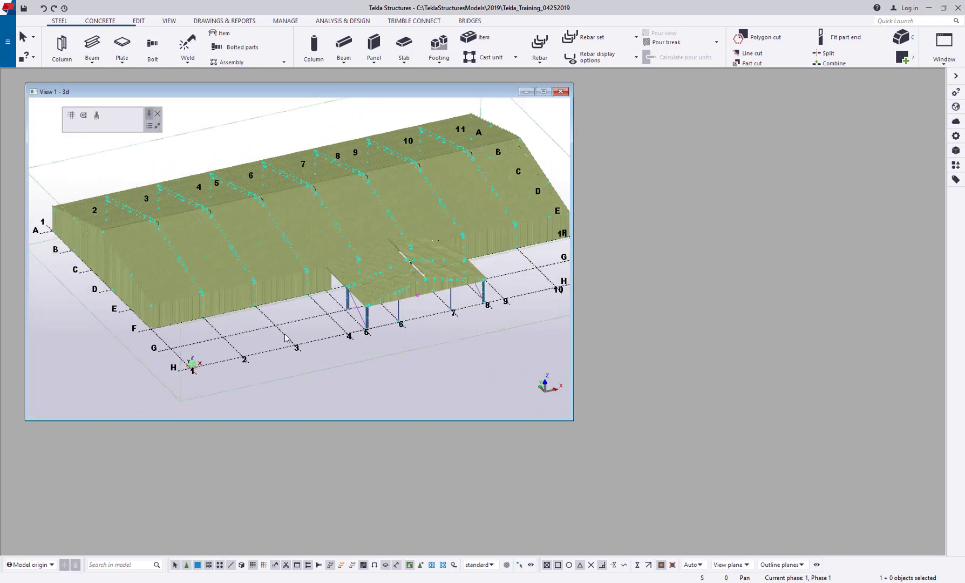
pyautogui.rightClick(285, 338)
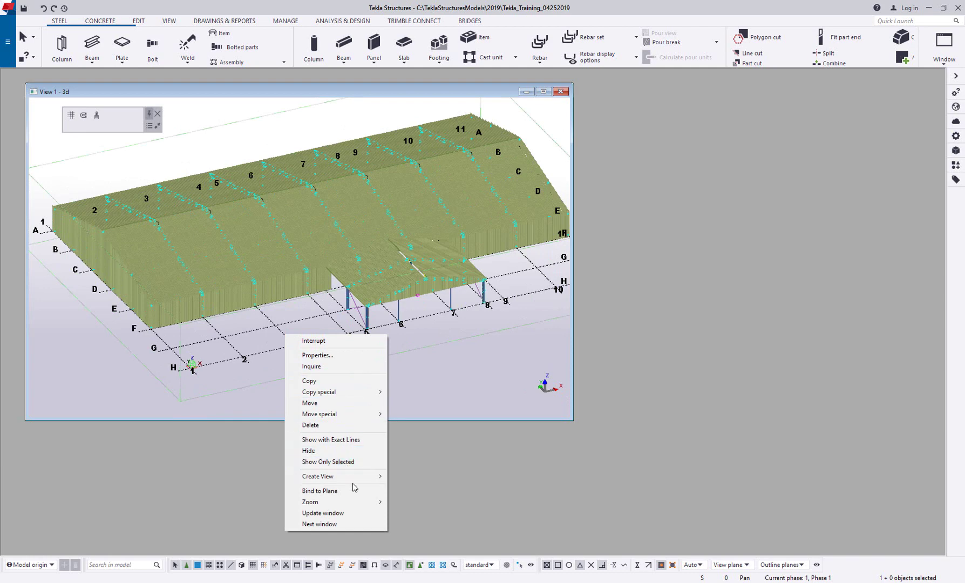
pyautogui.moveTo(357, 477)
pyautogui.click(426, 487)
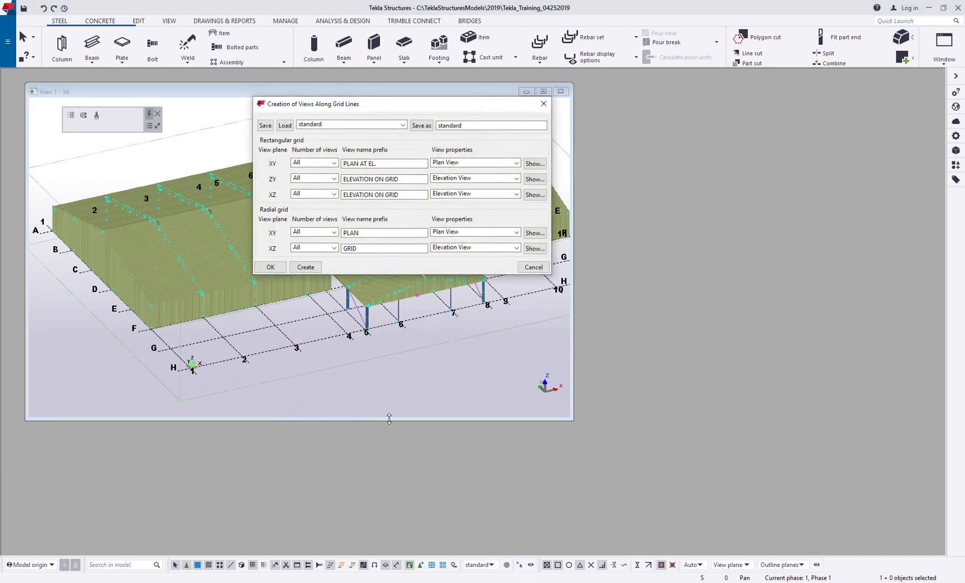
pyautogui.click(312, 267)
pyautogui.click(269, 266)
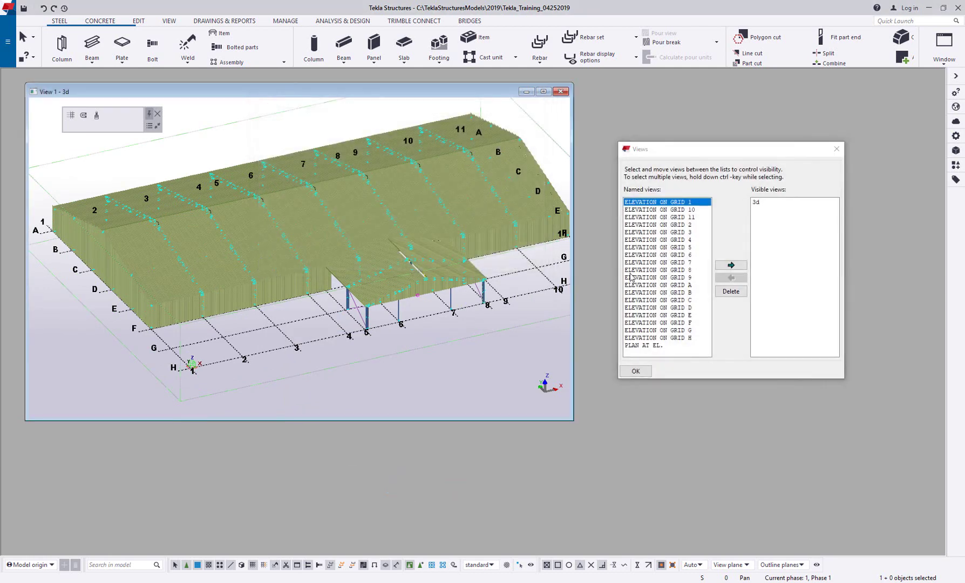
# Step: Open the ELEVATION ON GRID 2 view to inspect the frame, and close it along with the view list
pyautogui.doubleClick(661, 224)
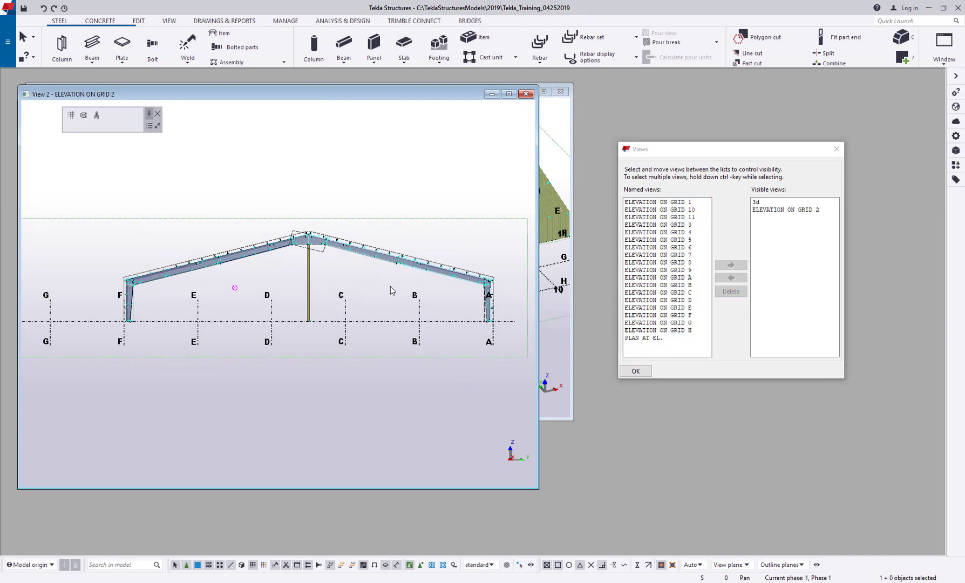
pyautogui.click(527, 94)
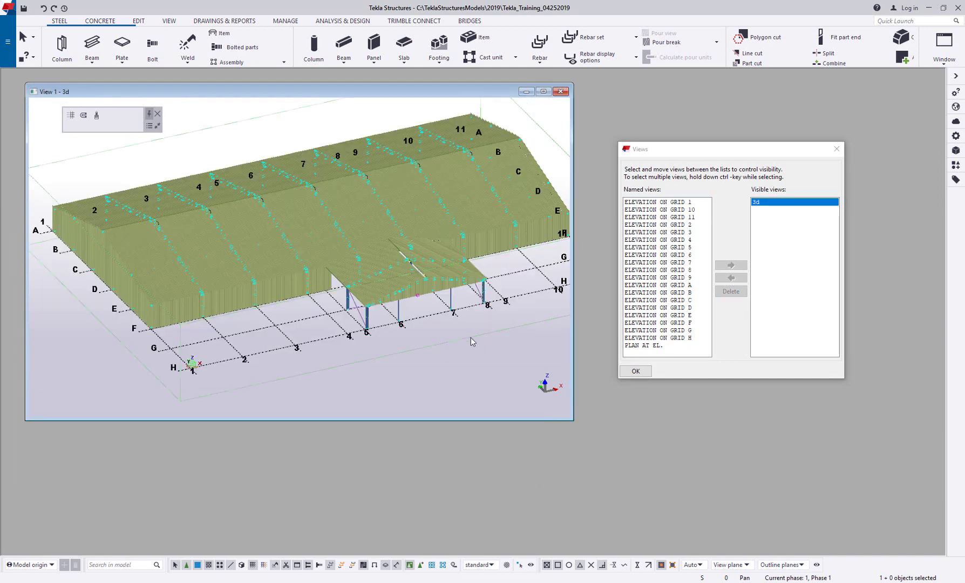
pyautogui.click(644, 372)
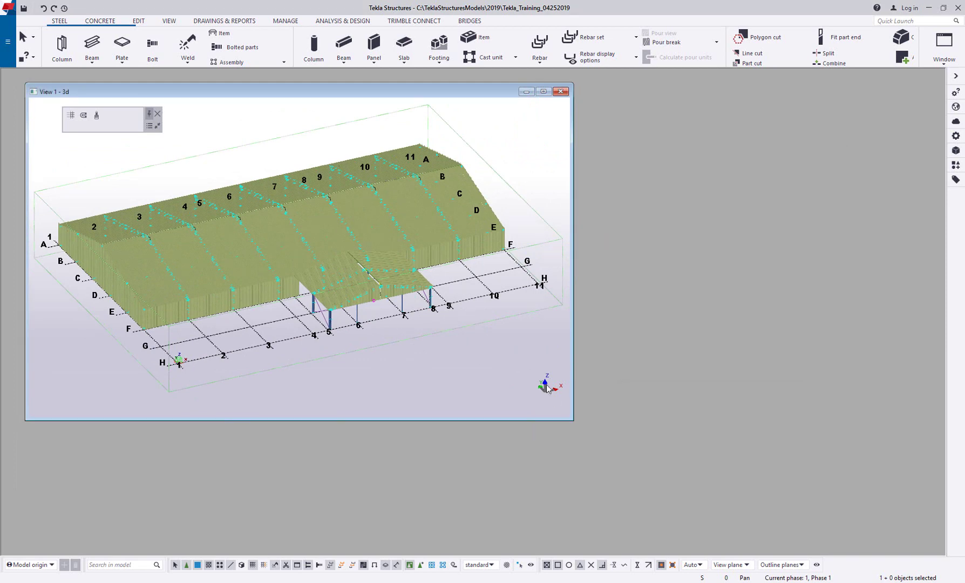
# Step: Hide the sheeting in the 3D view by enabling the view filter rule for part name does not equal FRAME_SHEET
pyautogui.doubleClick(483, 357)
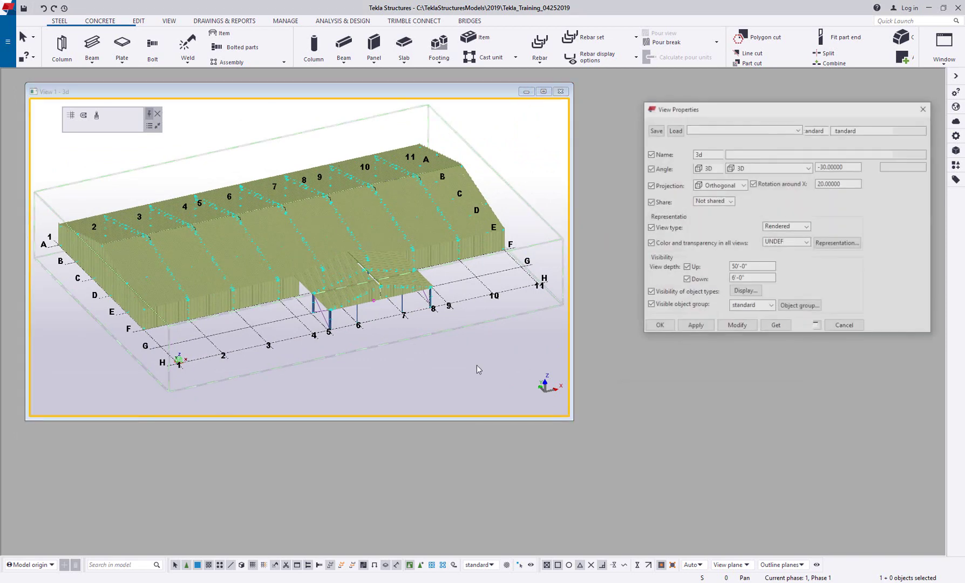
pyautogui.click(842, 276)
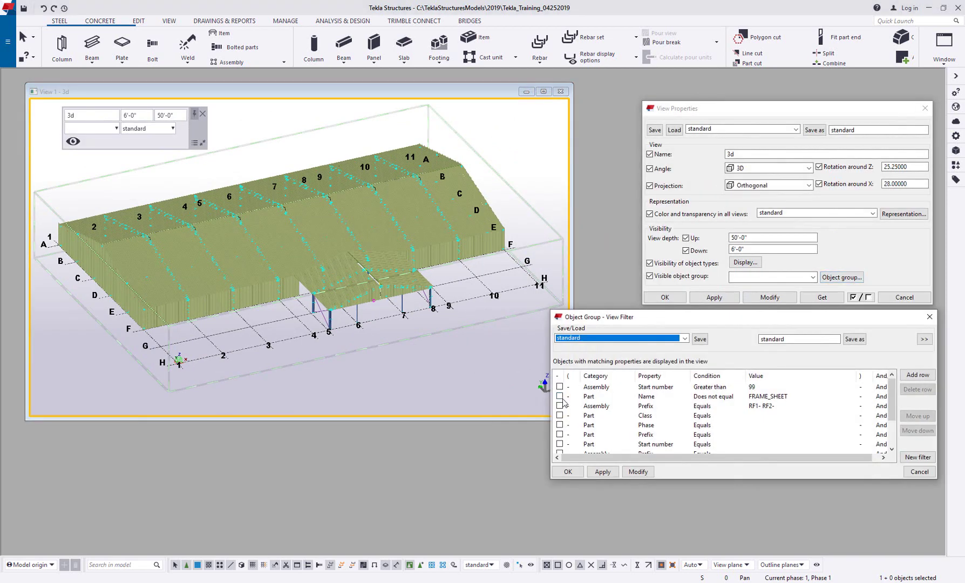
pyautogui.click(559, 396)
pyautogui.click(638, 471)
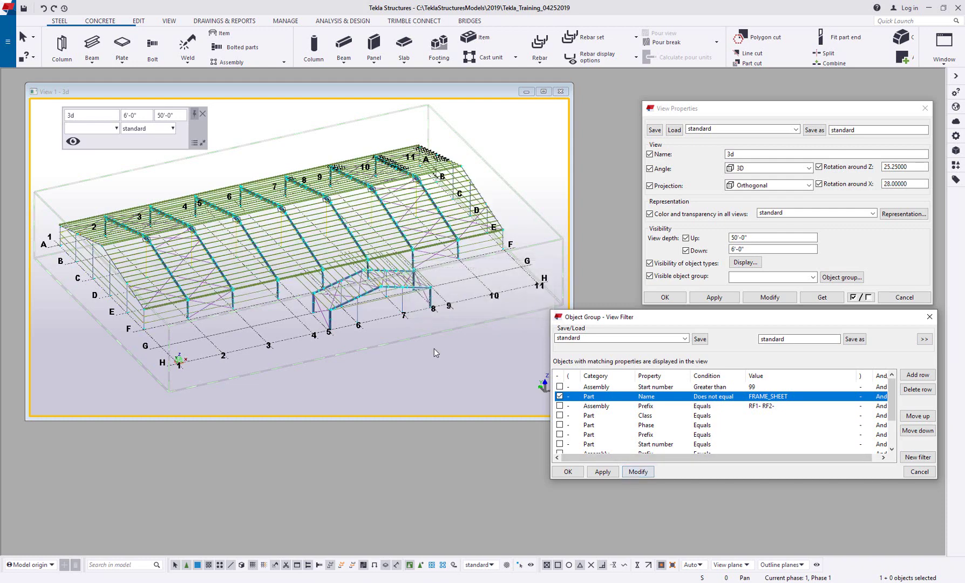
pyautogui.scroll(2, 406, 295)
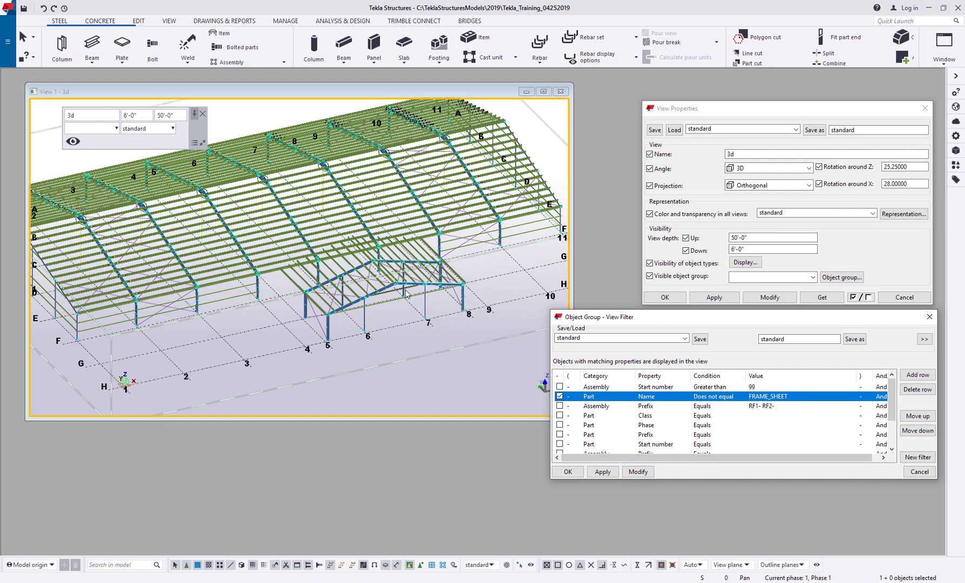
# Step: Hide the welds in the 3D view and inspect the building's framing
pyautogui.click(71, 142)
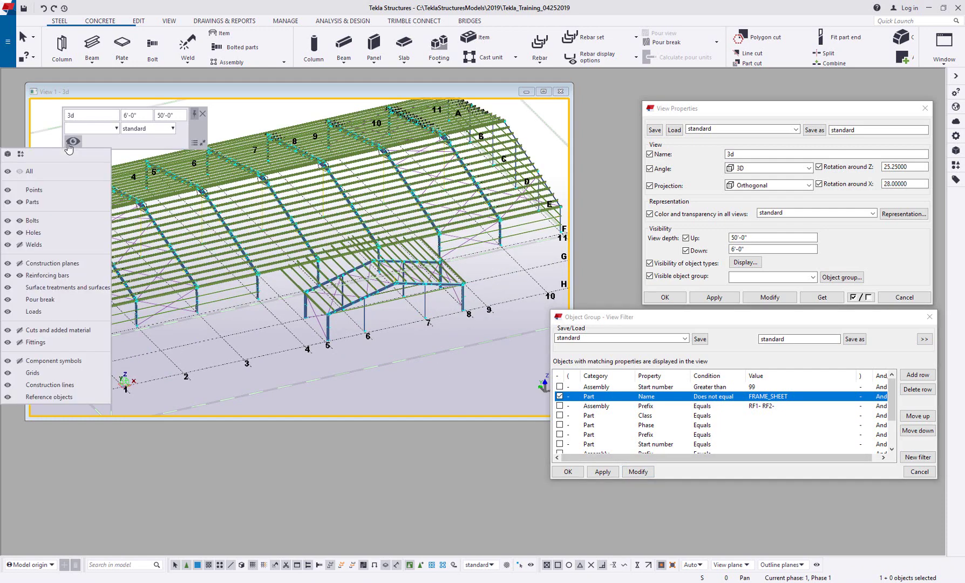
pyautogui.click(7, 245)
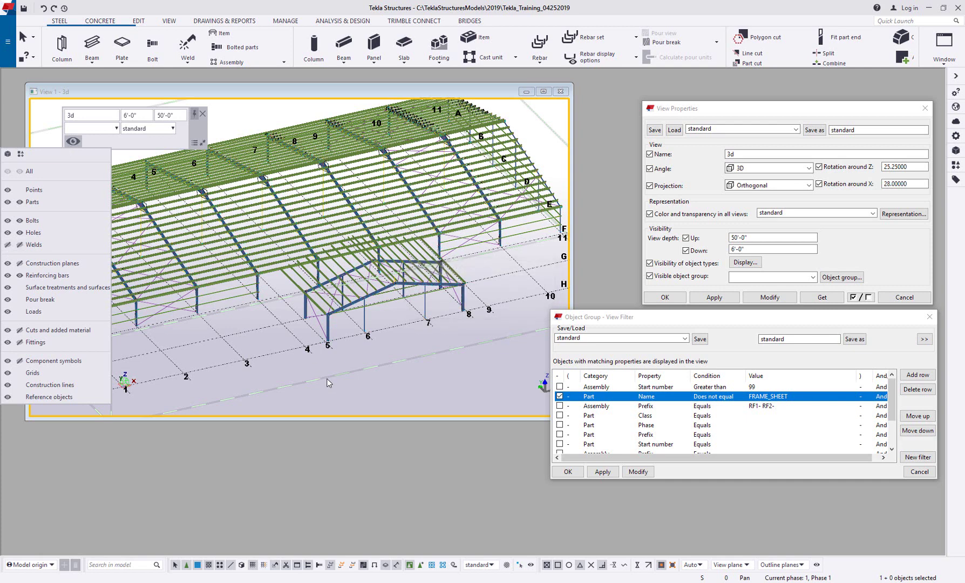
pyautogui.click(444, 383)
pyautogui.scroll(-2, 439, 350)
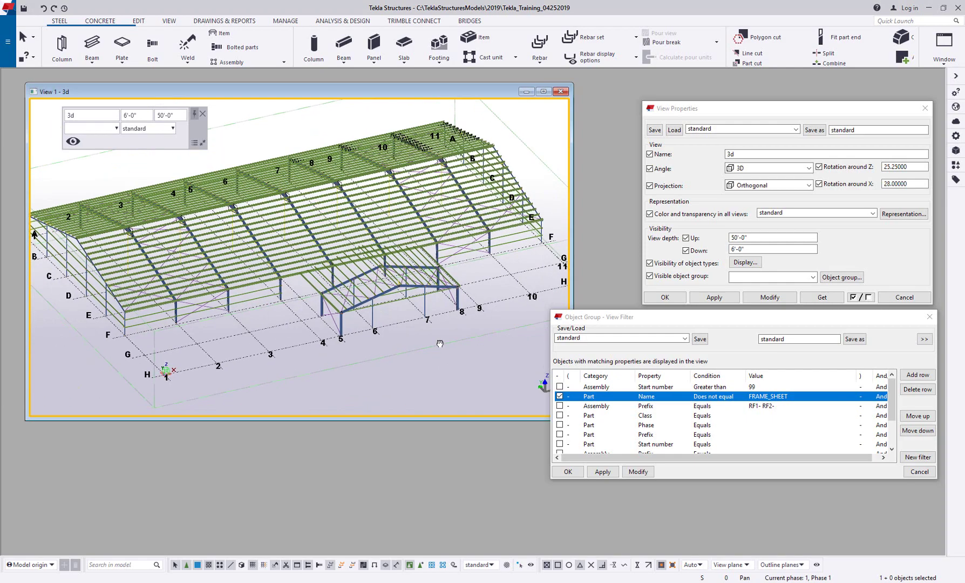
pyautogui.keyDown('ctrl'); pyautogui.moveTo(440, 343); pyautogui.dragTo(458, 351, button='middle'); pyautogui.keyUp('ctrl')
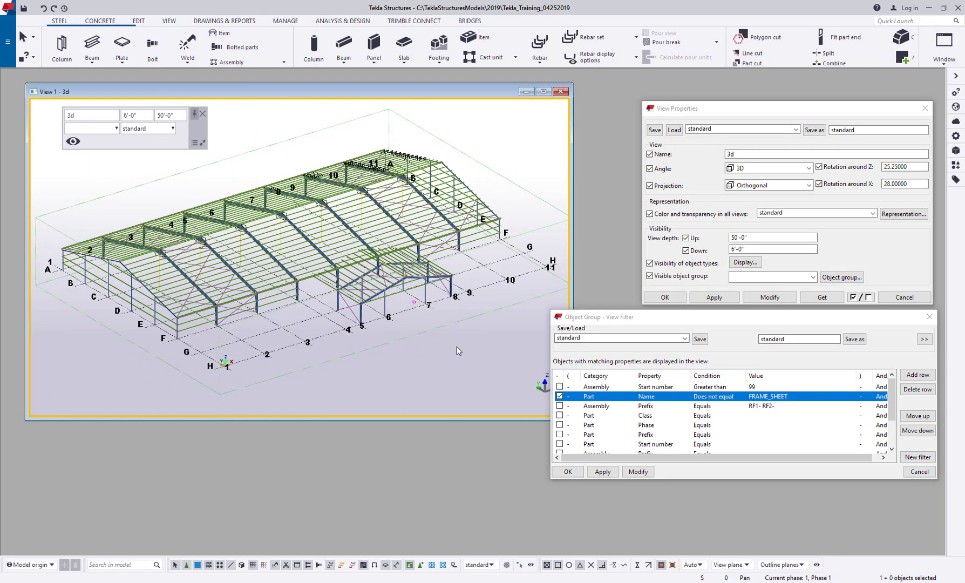
# Step: Disable the FRAME_SHEET rule in the 3D view's filter, apply it to the view, and close the view settings
pyautogui.click(560, 396)
pyautogui.click(638, 471)
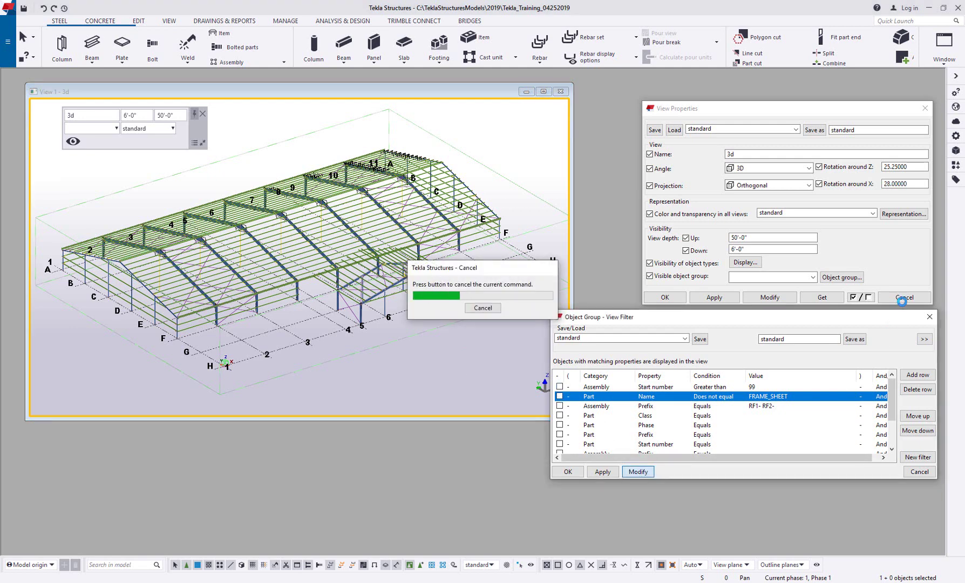
pyautogui.click(903, 297)
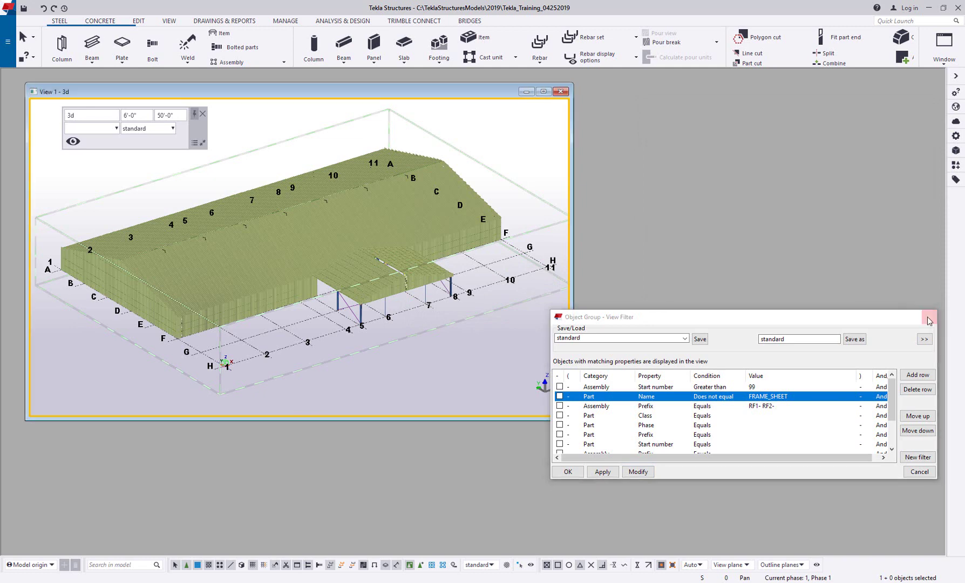
pyautogui.click(929, 316)
# Step: Maximize the 3D view and apply the +MbsBuilding selection filter, which limits selection to the ENTRY building
pyautogui.click(543, 92)
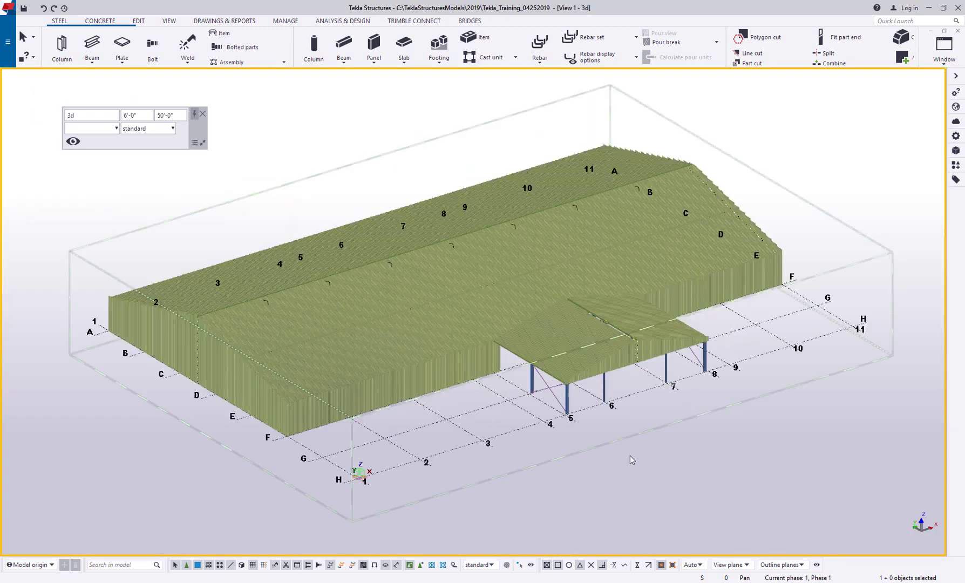
pyautogui.click(505, 566)
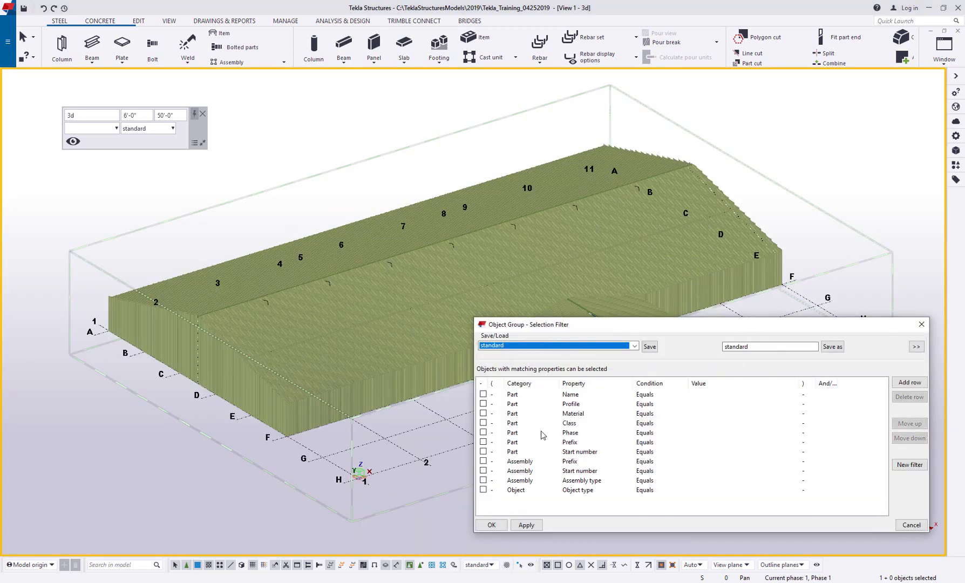
pyautogui.click(591, 345)
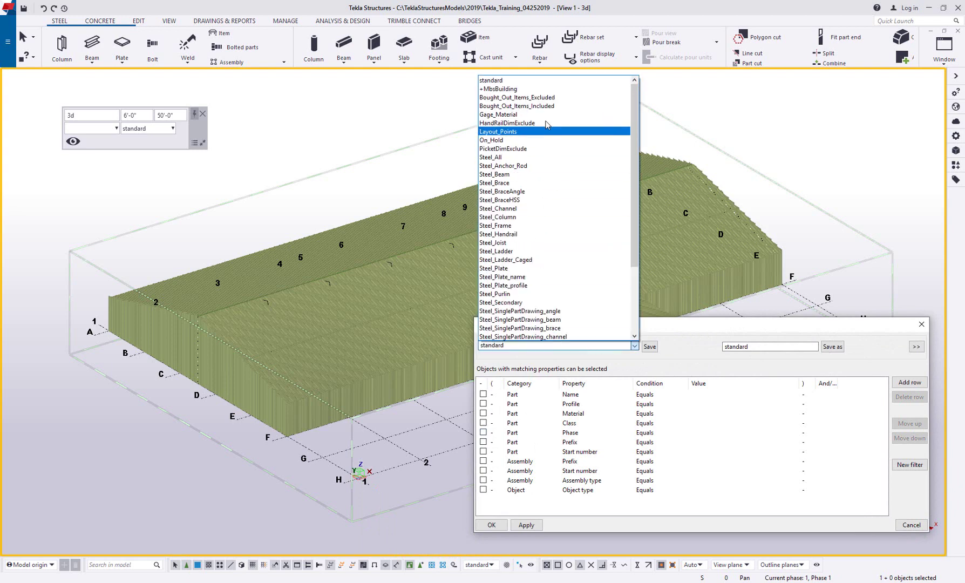
pyautogui.click(551, 89)
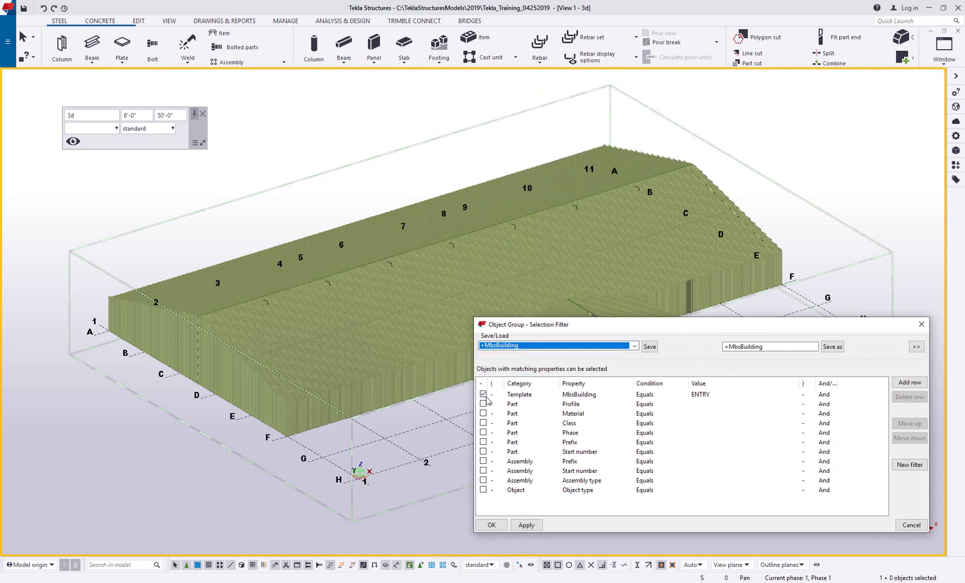
pyautogui.click(527, 524)
pyautogui.click(491, 524)
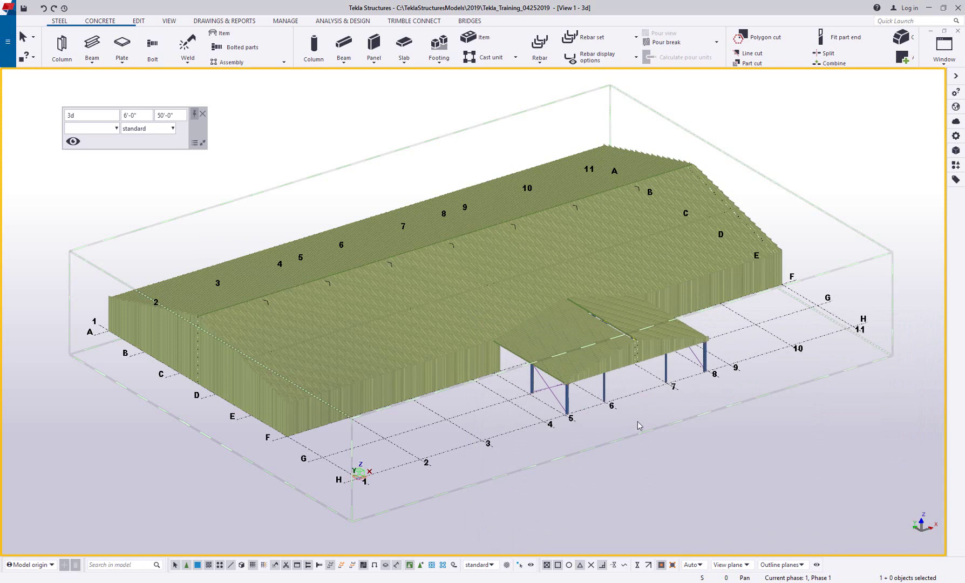
# Step: Switch the 3D view to plan orientation and window-select the ENTRY building's objects between grid lines 5 and 8
pyautogui.hotkey('ctrl', 'p')
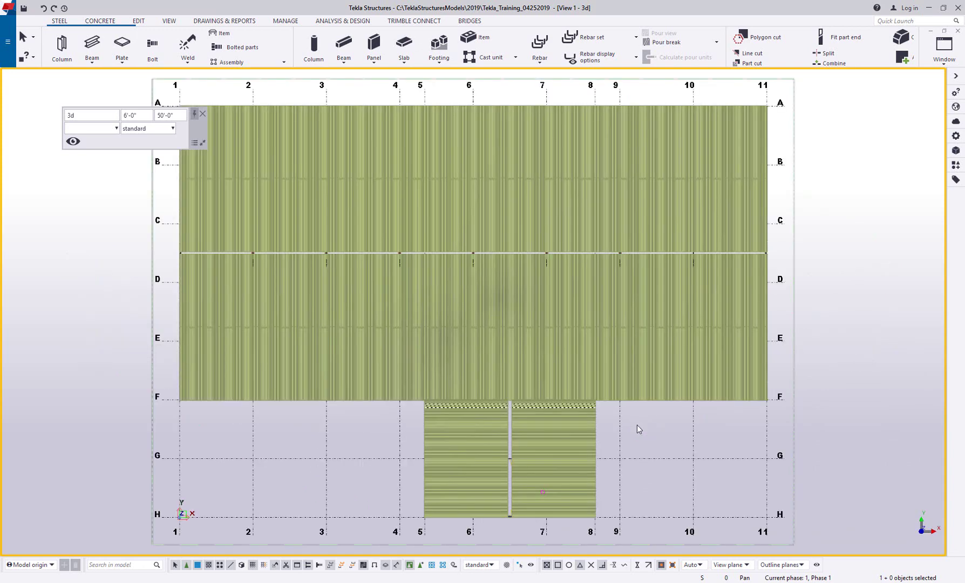
pyautogui.moveTo(658, 507); pyautogui.dragTo(347, 261)
pyautogui.scroll(3, 455, 453)
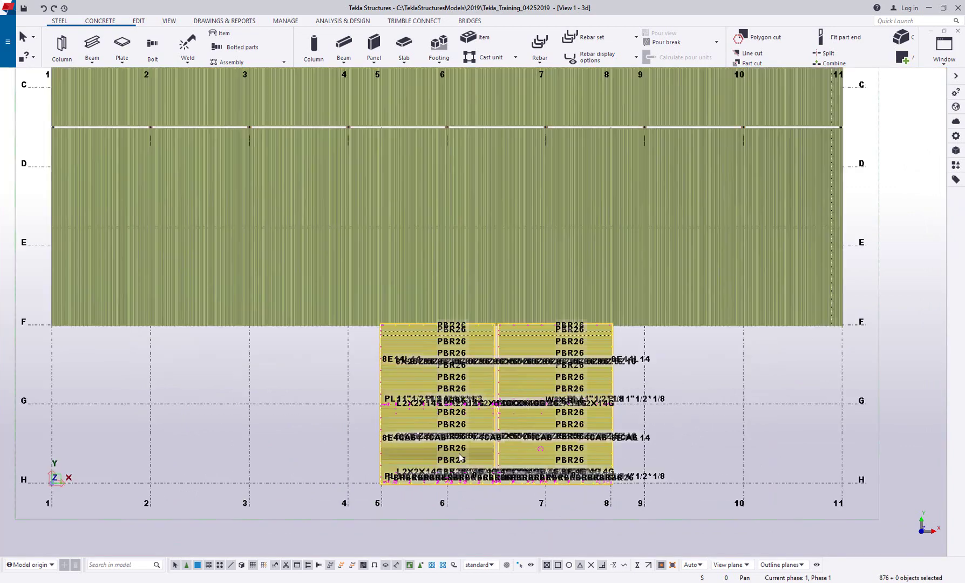
# Step: Move the selected ENTRY building objects 20'-4" toward the main building, from grid intersection 4-H in the direction of 4-G
pyautogui.moveTo(331, 434); pyautogui.dragTo(332, 391, button='middle')
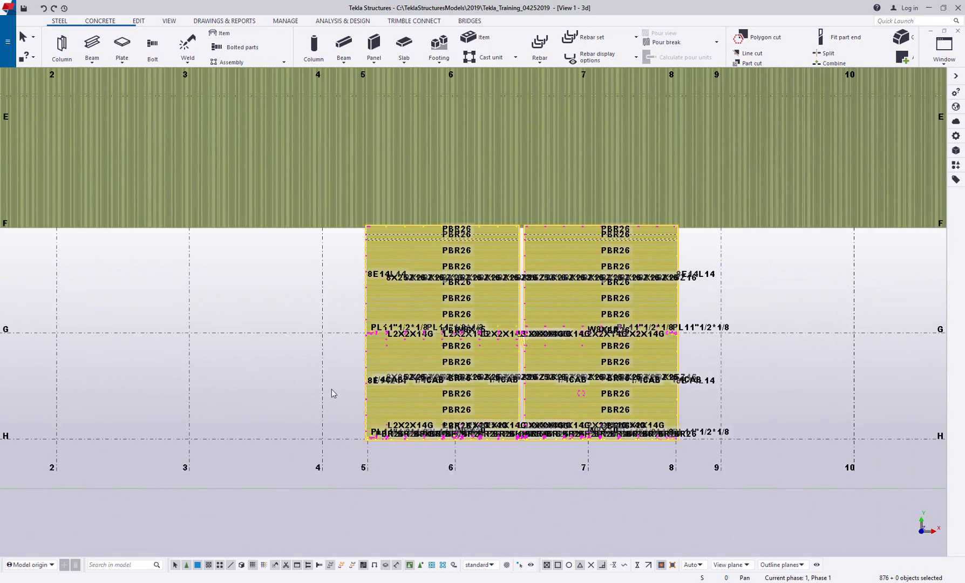
pyautogui.rightClick(332, 390)
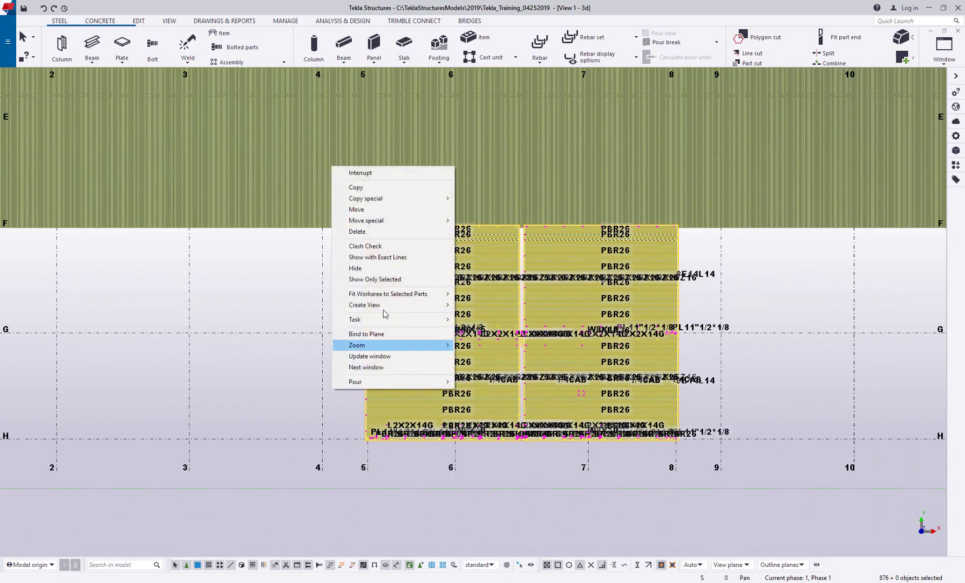
pyautogui.click(378, 212)
pyautogui.click(322, 438)
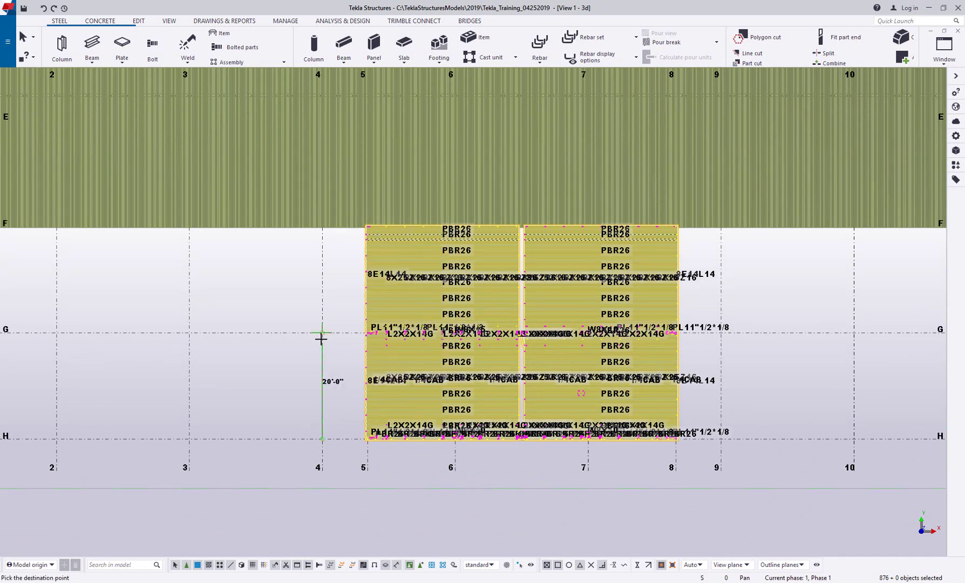
pyautogui.write('20')
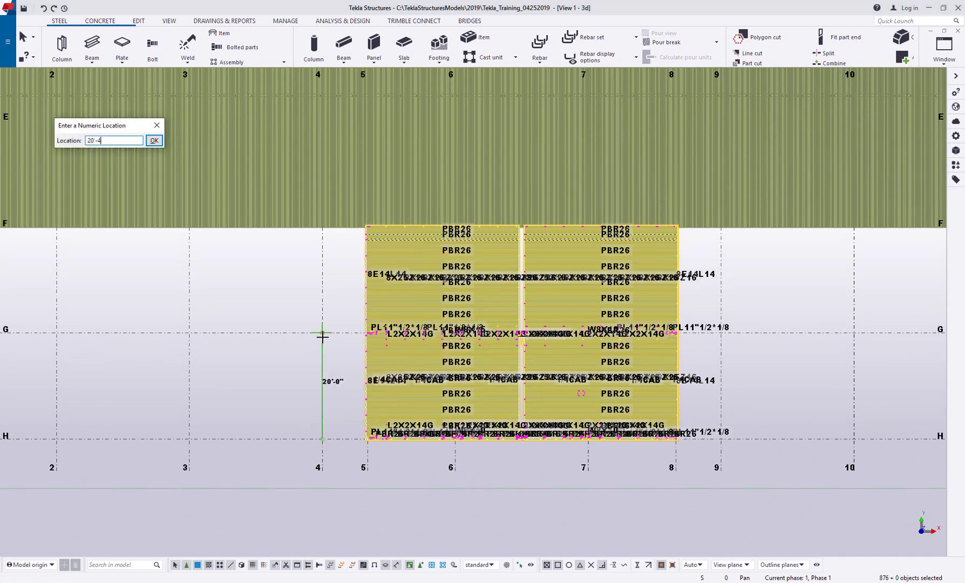
pyautogui.write("'-4")
pyautogui.press('Return')
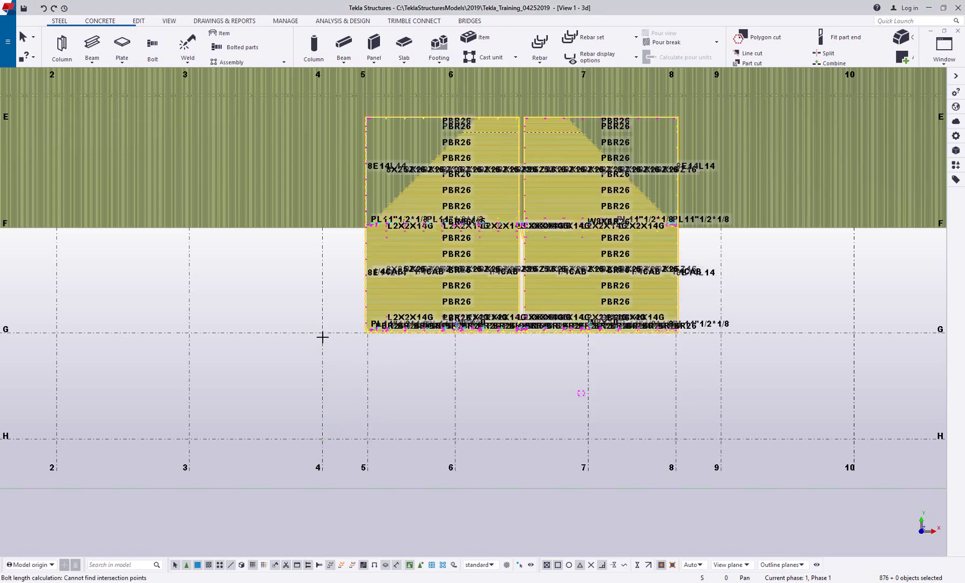
# Step: Enable the rule excluding FRAME_SHEET parts in the 3D view's filter, apply it to the view, and close the view settings
pyautogui.click(346, 304)
pyautogui.scroll(-3, 439, 292)
pyautogui.keyDown('ctrl'); pyautogui.moveTo(462, 269); pyautogui.dragTo(465, 339, button='middle'); pyautogui.keyUp('ctrl')
pyautogui.scroll(5, 465, 339)
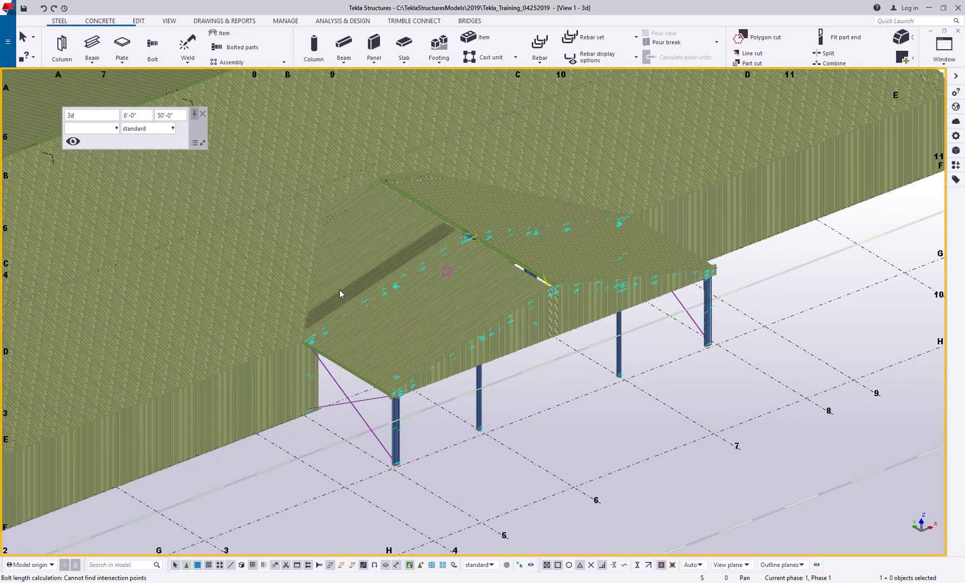
pyautogui.scroll(2, 405, 274)
pyautogui.scroll(2, 383, 283)
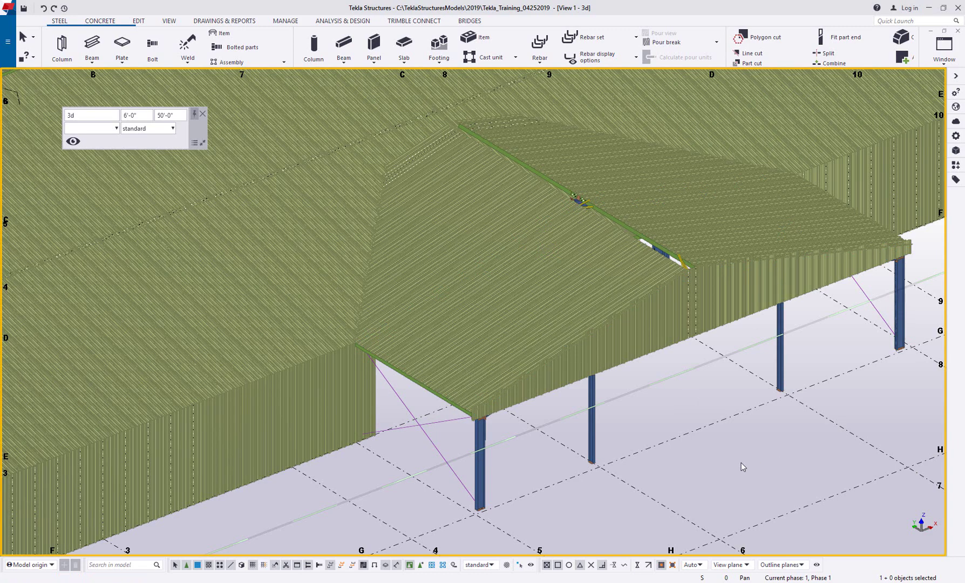
pyautogui.doubleClick(692, 397)
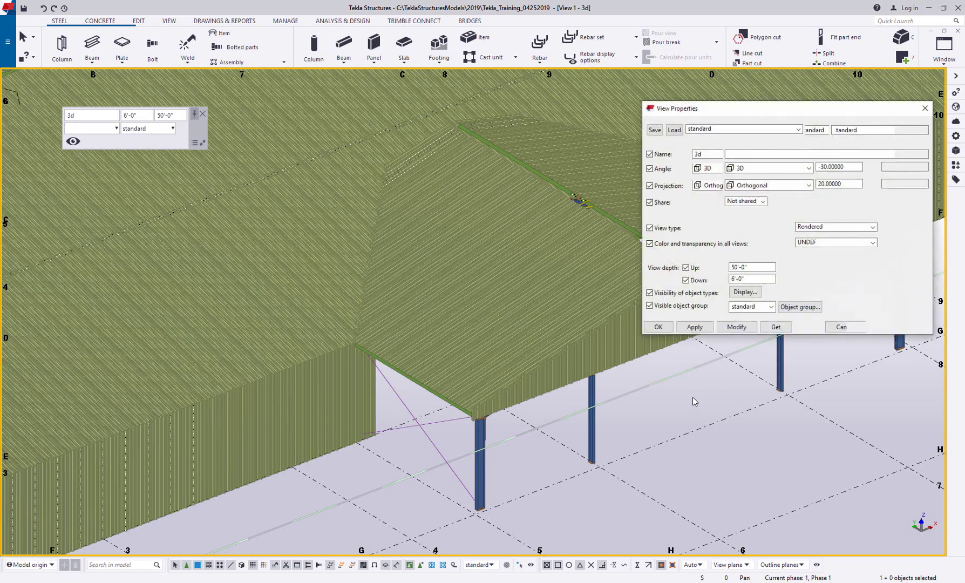
pyautogui.click(837, 280)
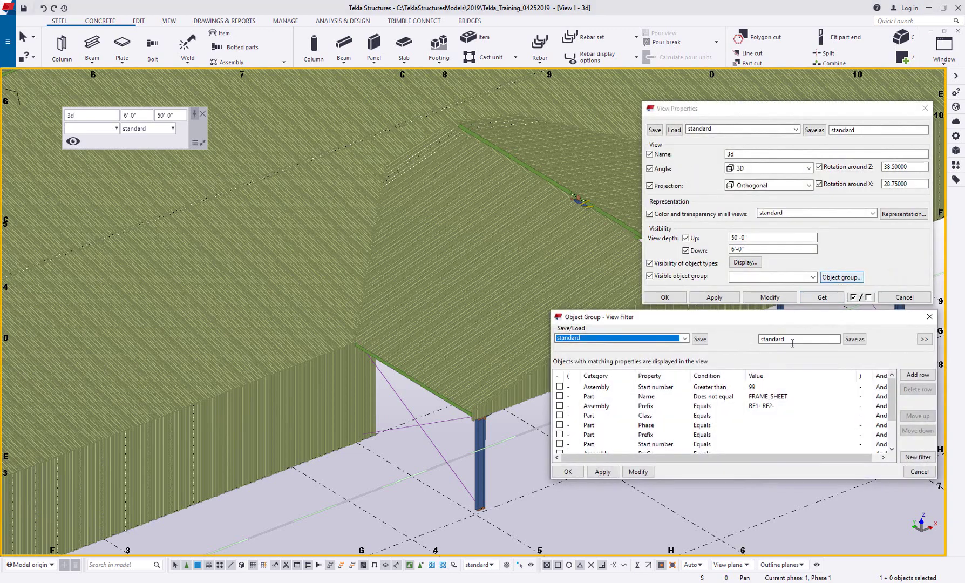
pyautogui.click(559, 396)
pyautogui.click(638, 471)
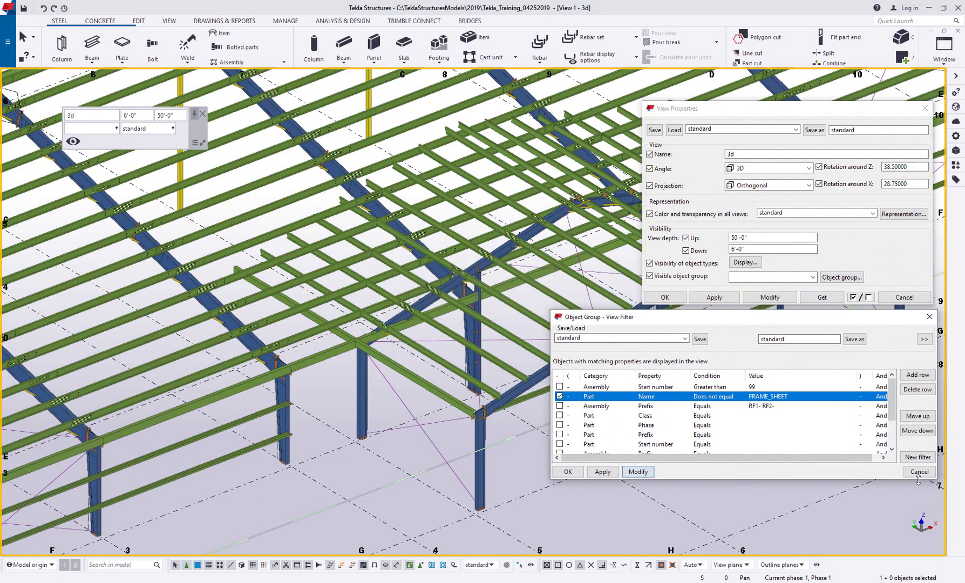
pyautogui.click(919, 471)
pyautogui.click(904, 297)
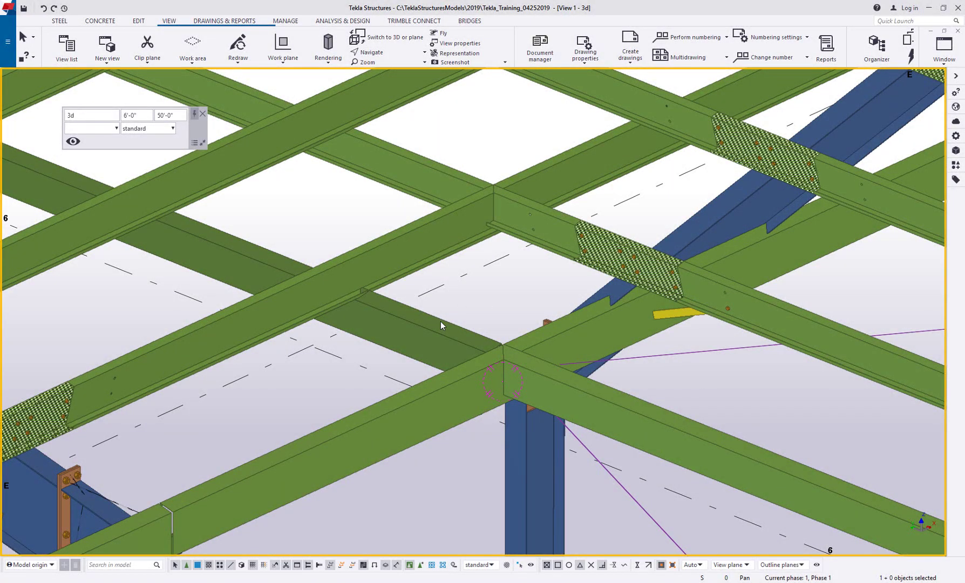
# Step: Delete the entry building's 8E14L14 eave member that runs inside the main building
pyautogui.click(440, 323)
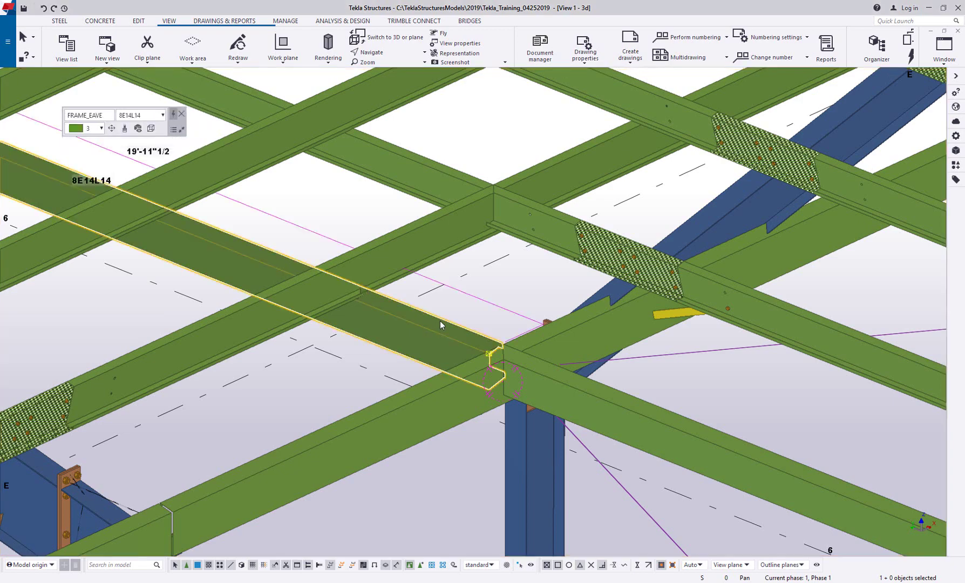
pyautogui.press('Delete')
pyautogui.scroll(-3, 568, 339)
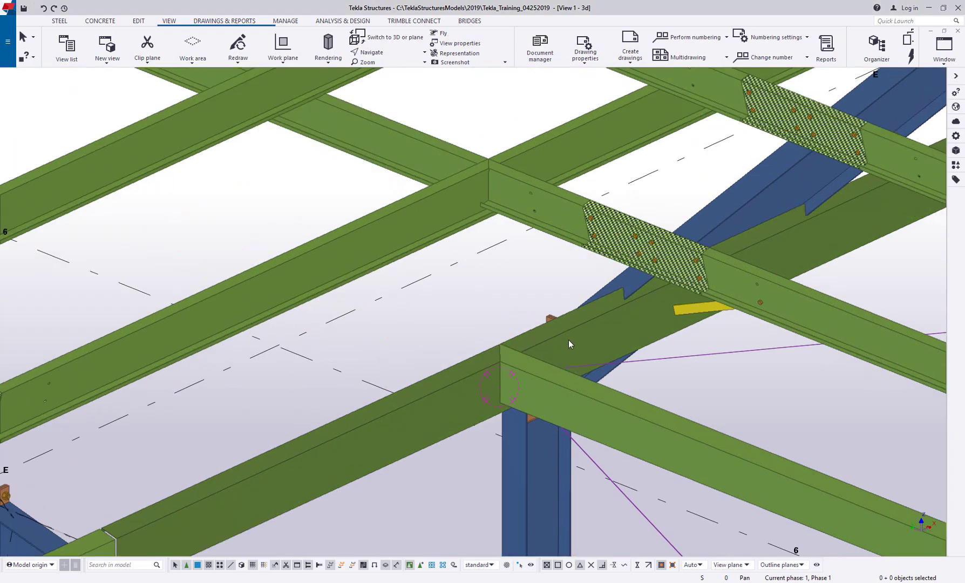
# Step: Split the main building's 10E14L14 eave member at the corner with the entry eave and delete the piece crossing the entry opening
pyautogui.click(570, 338)
pyautogui.scroll(-1, 592, 335)
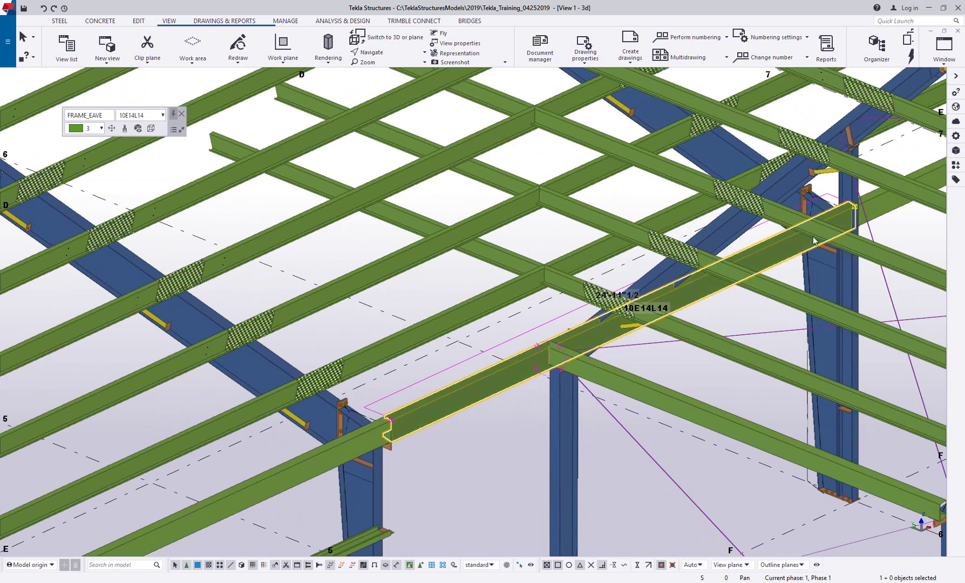
pyautogui.scroll(5, 555, 355)
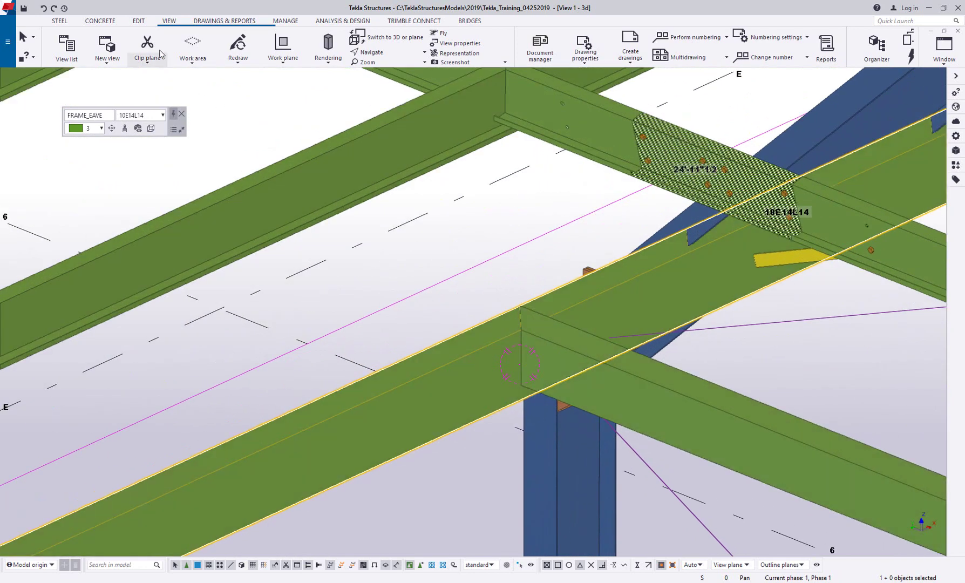
pyautogui.click(138, 21)
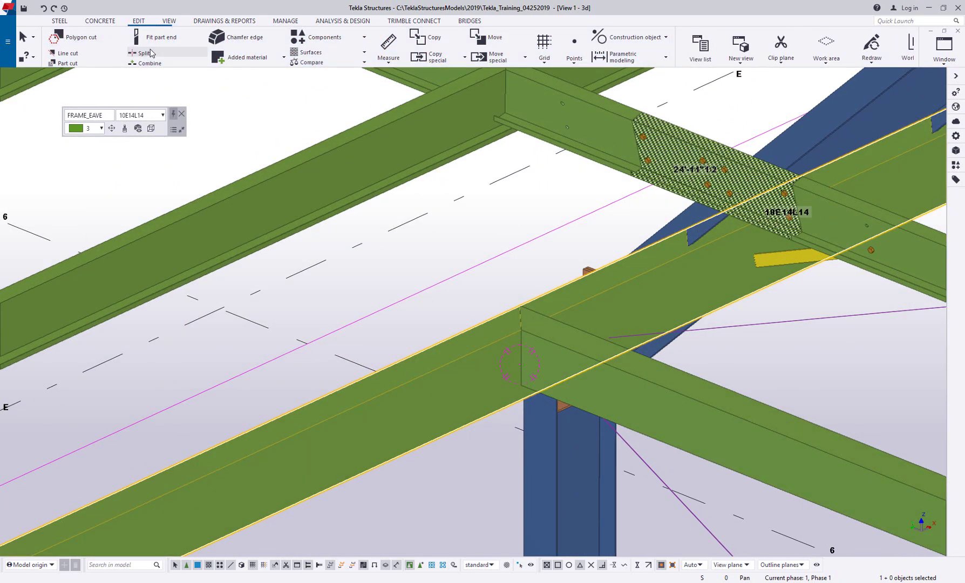
pyautogui.click(142, 53)
pyautogui.click(613, 291)
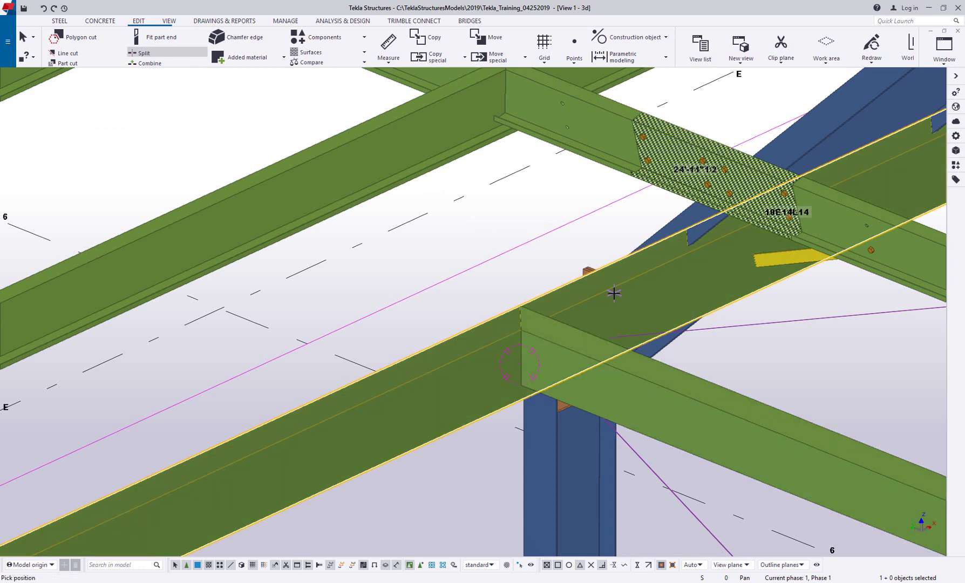
pyautogui.scroll(2, 500, 324)
pyautogui.click(499, 330)
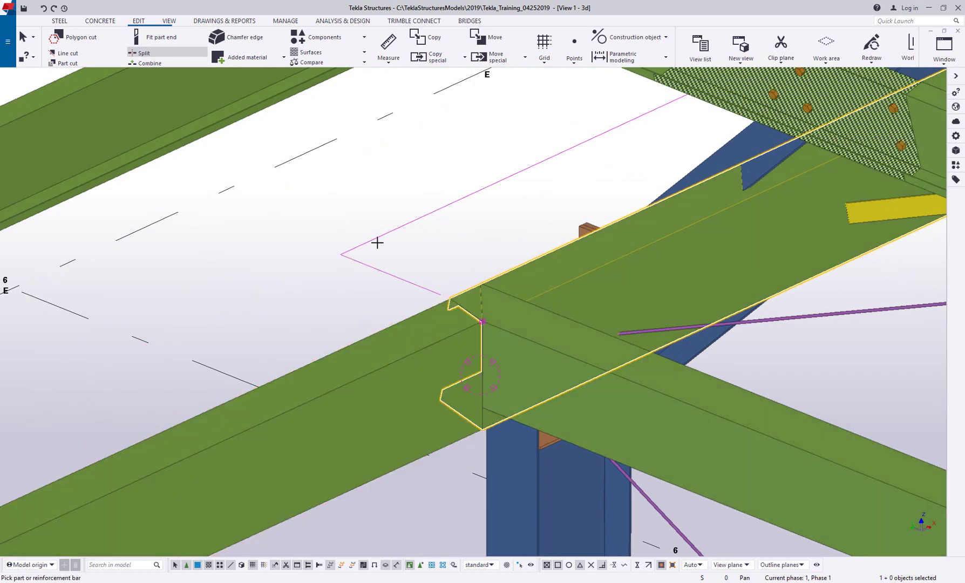
pyautogui.scroll(-2, 377, 243)
pyautogui.rightClick(359, 212)
pyautogui.click(371, 220)
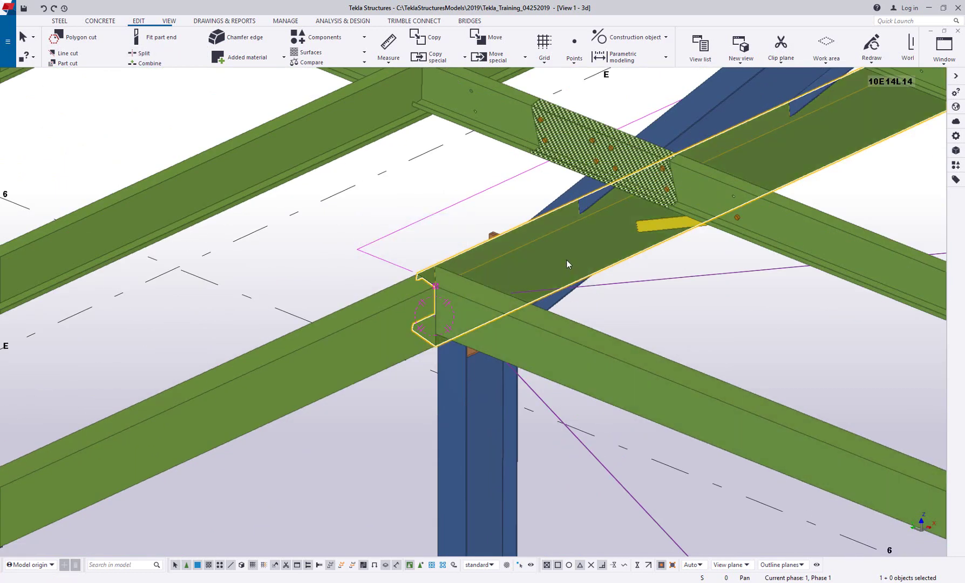
pyautogui.scroll(-2, 596, 249)
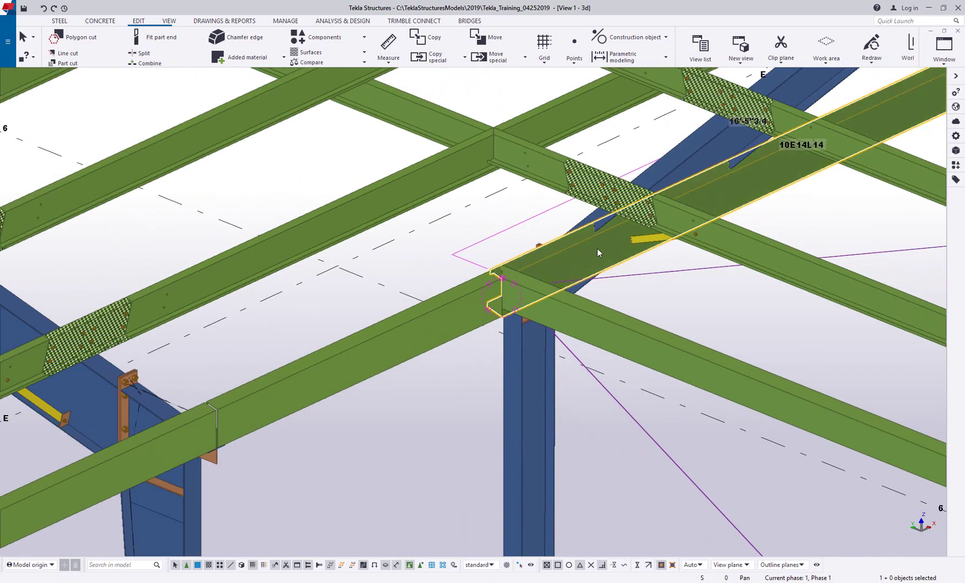
pyautogui.press('Delete')
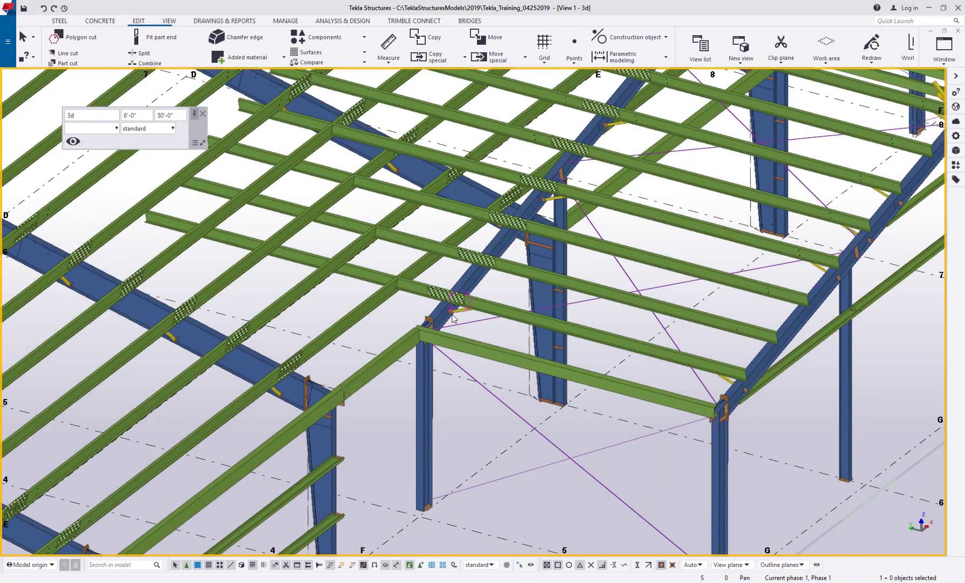
# Step: Examine how the two 8X25Z16 purlins lap over the entry frame rafter near the corner column
pyautogui.scroll(4, 424, 306)
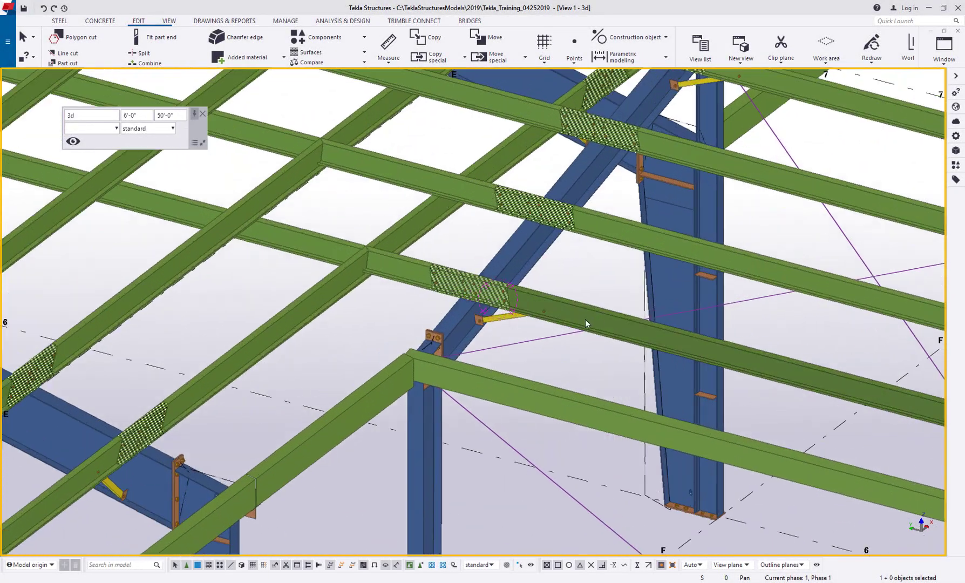
pyautogui.click(594, 317)
pyautogui.click(402, 271)
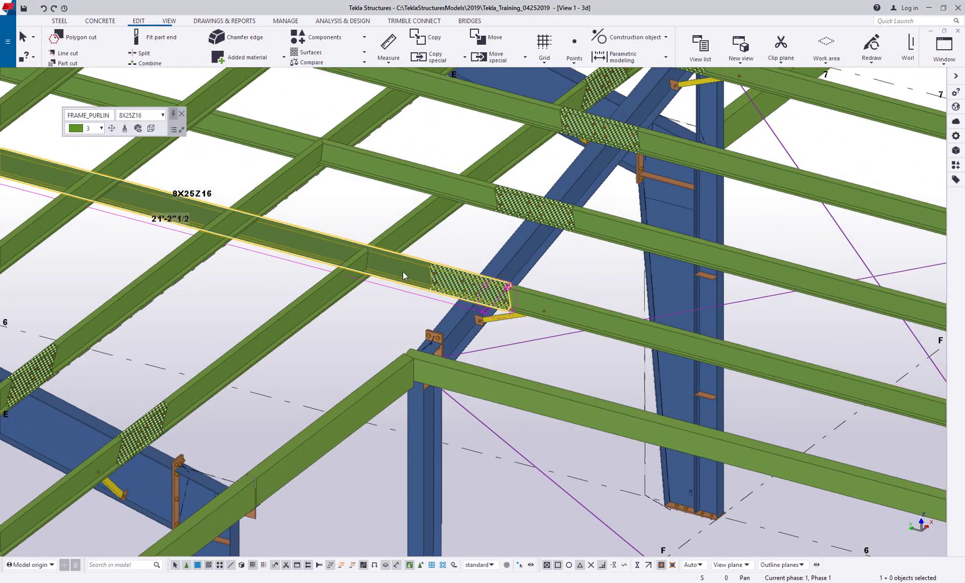
pyautogui.scroll(-3, 478, 294)
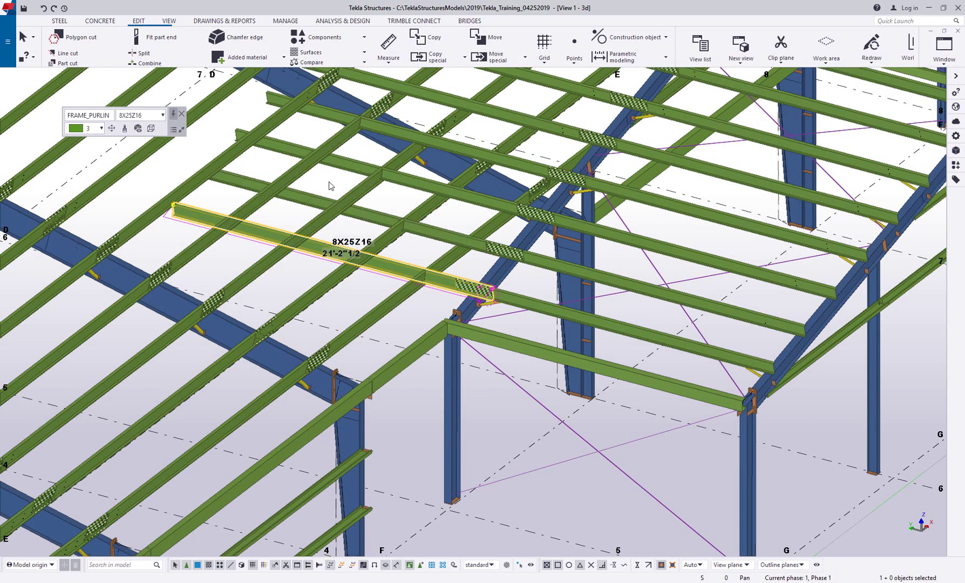
pyautogui.scroll(2, 484, 312)
pyautogui.click(552, 306)
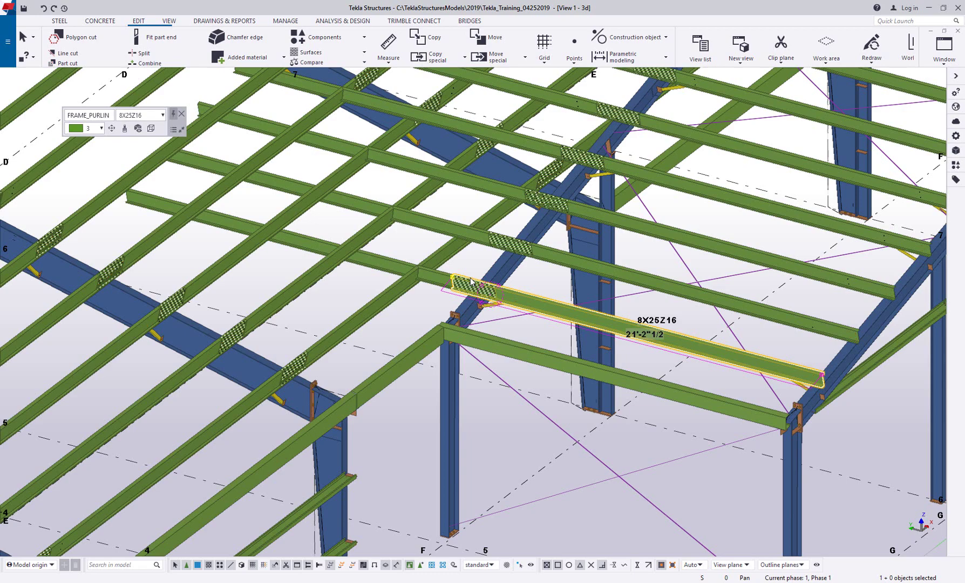
# Step: Reassign the upper-right bolt of the lapped purlins' clip plate with Bolt Parts so it connects the clip to the entry-side purlin
pyautogui.keyDown('ctrl'); pyautogui.moveTo(470, 281); pyautogui.dragTo(247, 284, button='middle'); pyautogui.keyUp('ctrl')
pyautogui.scroll(3, 443, 282)
pyautogui.scroll(5, 474, 279)
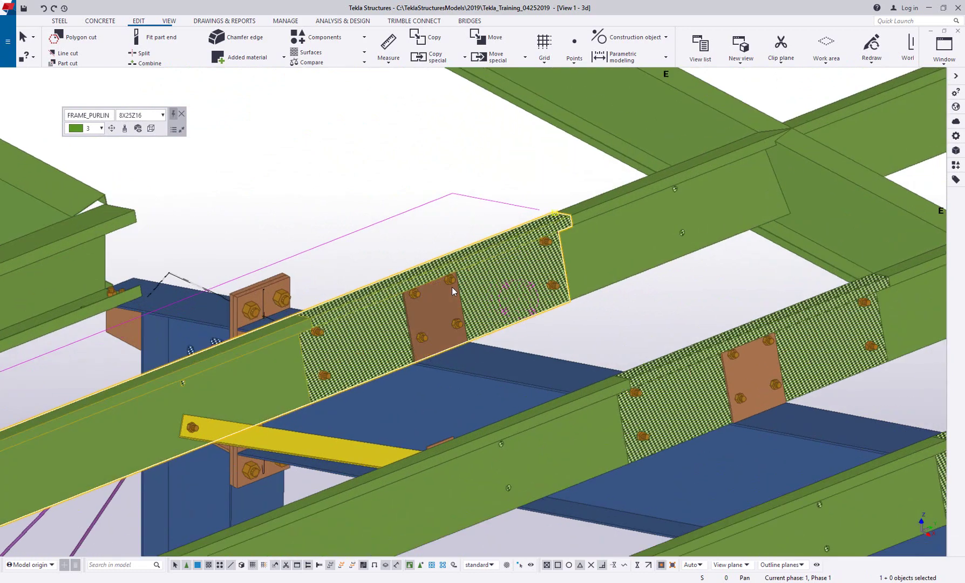
pyautogui.click(449, 281)
pyautogui.rightClick(450, 281)
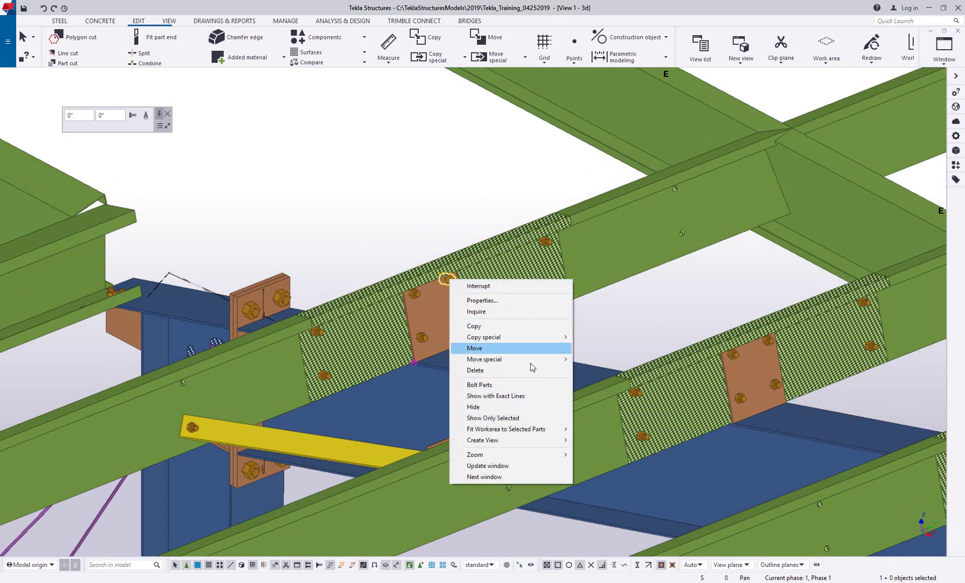
pyautogui.click(509, 385)
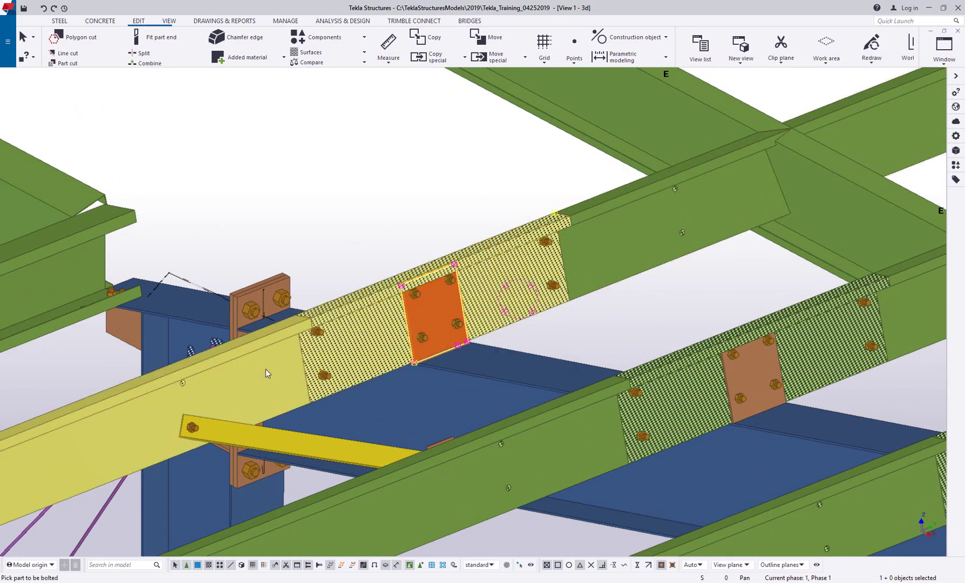
pyautogui.click(267, 372)
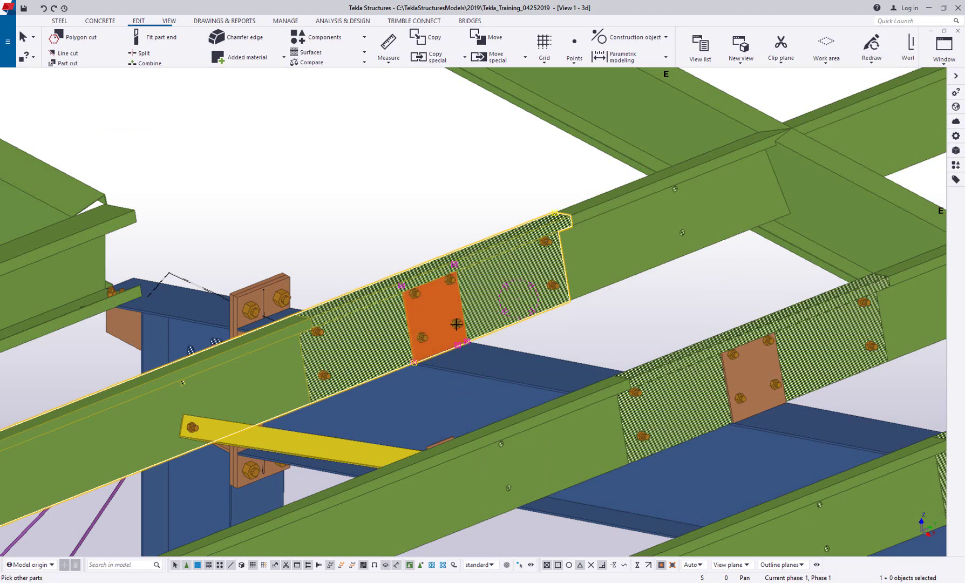
pyautogui.middleClick(396, 215)
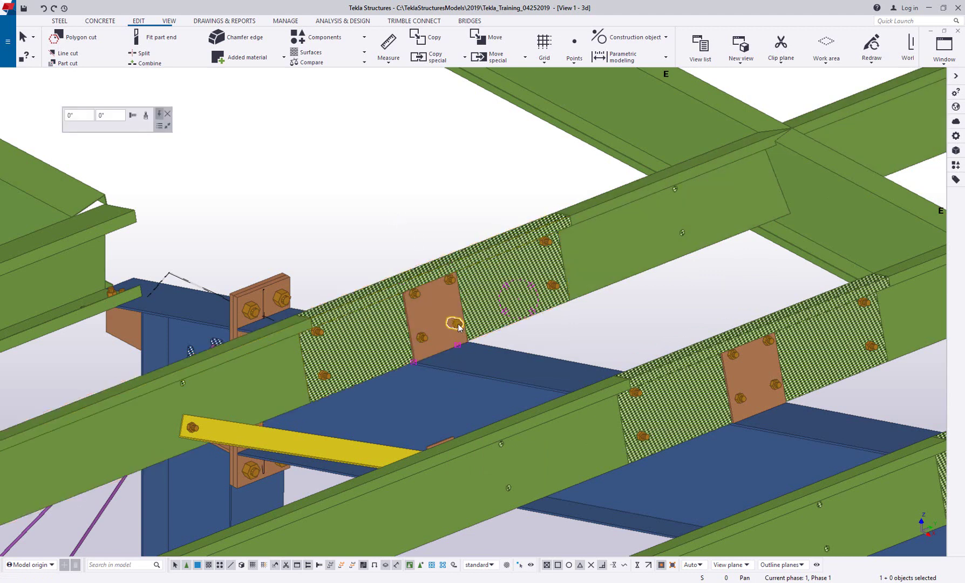
# Step: Reassign the clip plate's lower-right and lower-left bolts with Bolt Parts so they connect the clip to the entry-side purlin
pyautogui.rightClick(457, 327)
pyautogui.click(485, 429)
pyautogui.click(433, 325)
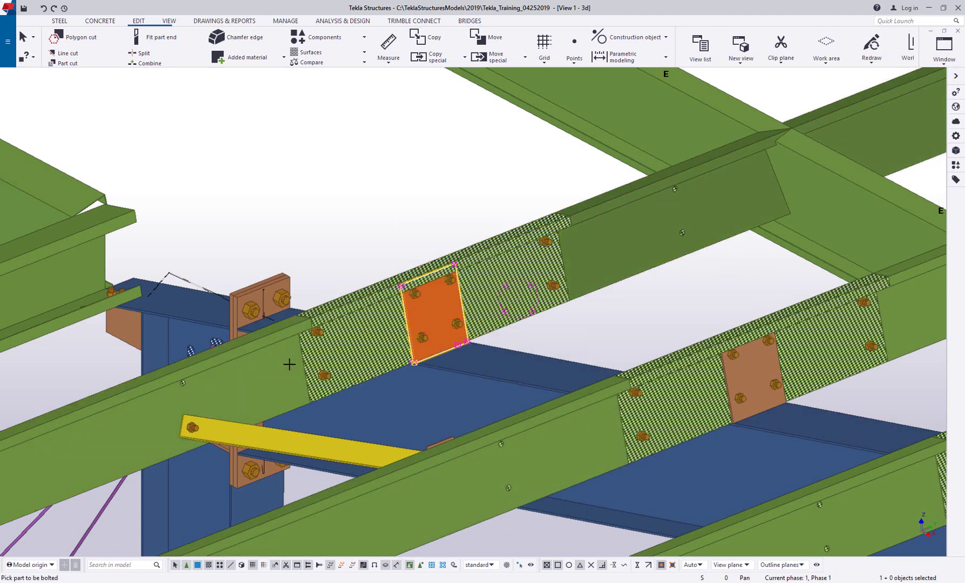
pyautogui.click(280, 365)
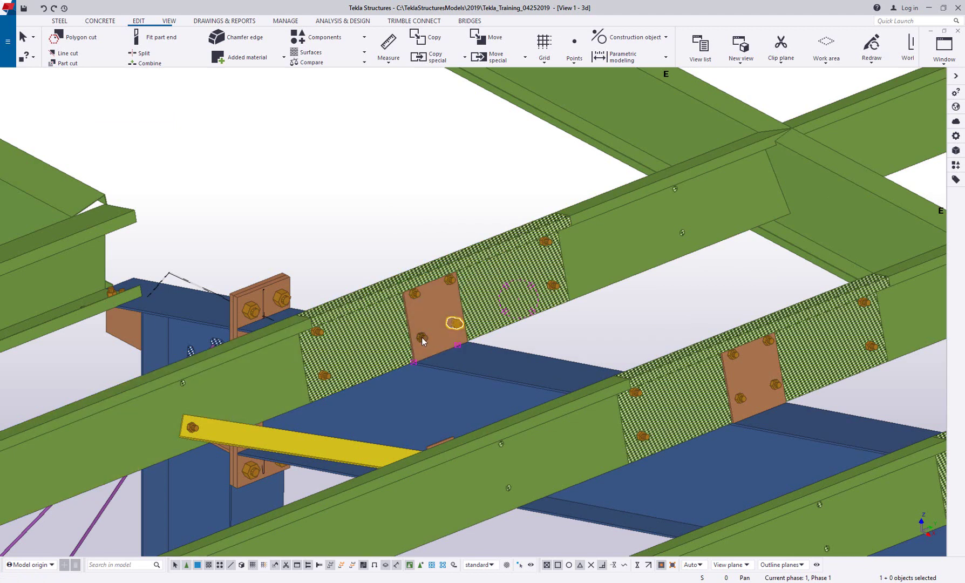
pyautogui.rightClick(423, 339)
pyautogui.click(458, 439)
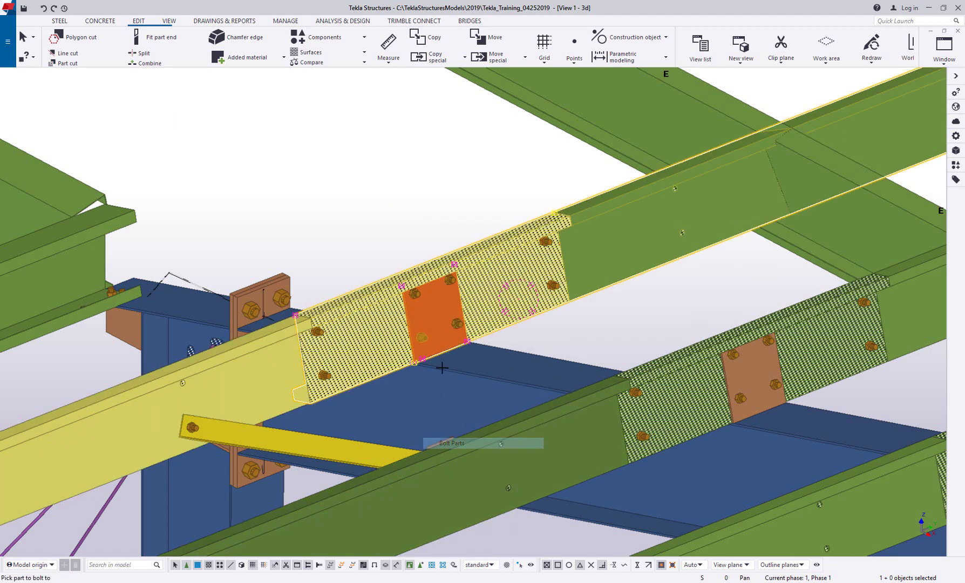
pyautogui.click(432, 323)
pyautogui.click(280, 366)
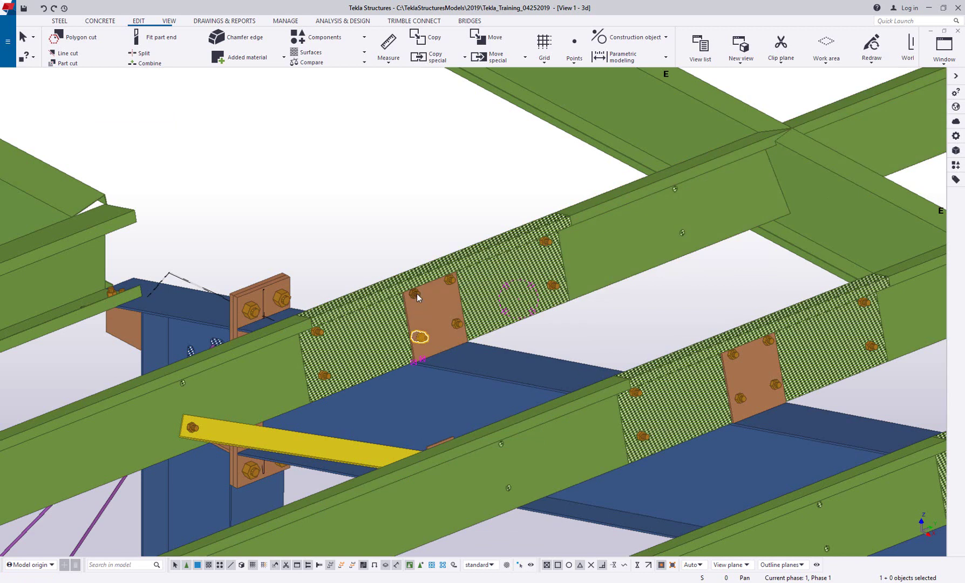
# Step: Reassign the clip plate's upper-left bolt with Bolt Parts so it connects the clip to the entry-side purlin
pyautogui.rightClick(417, 295)
pyautogui.click(437, 400)
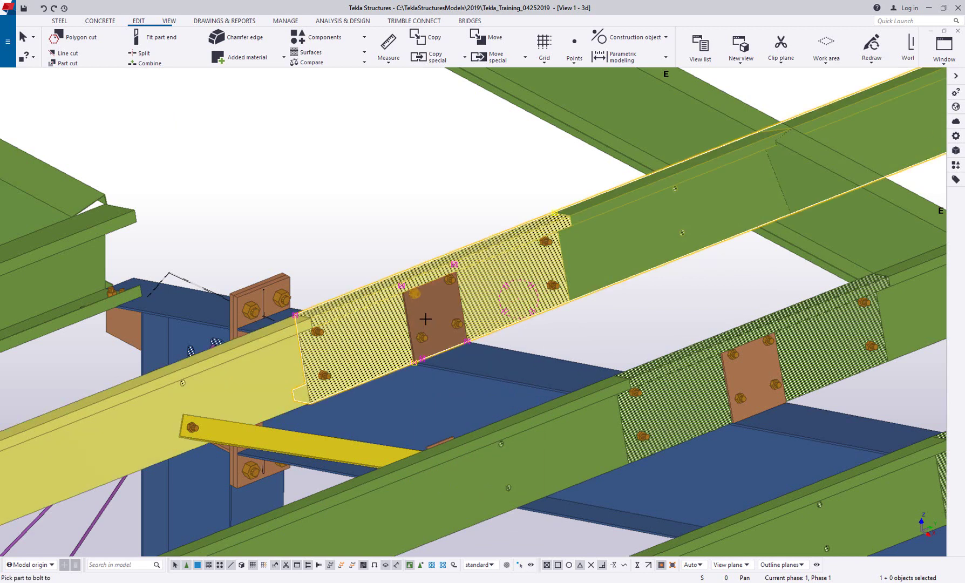
pyautogui.click(425, 319)
pyautogui.click(276, 370)
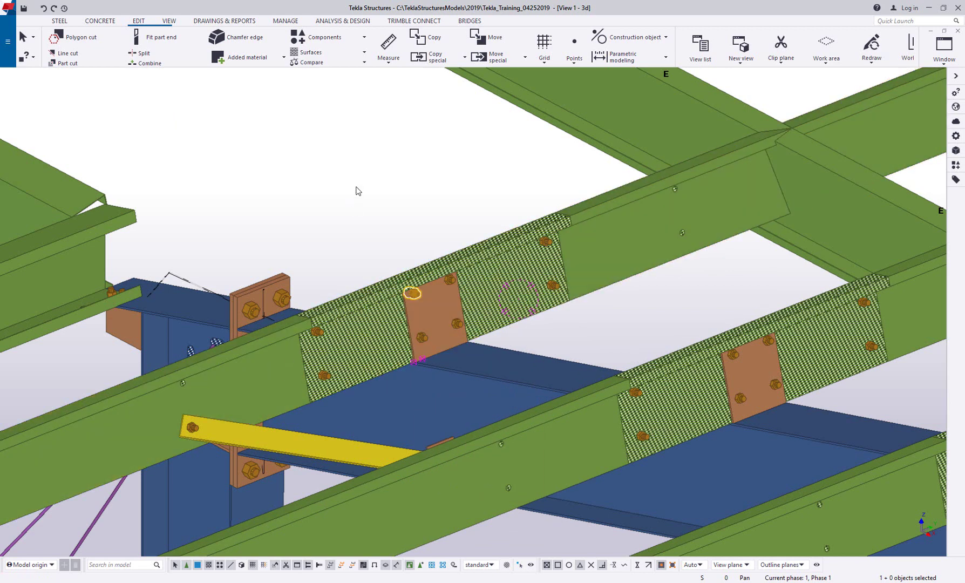
# Step: Delete the 8X25Z16 purlin that laps over the entry-side purlin at the corner and runs on across the main roof
pyautogui.scroll(-2, 356, 191)
pyautogui.click(508, 226)
pyautogui.scroll(-1, 508, 226)
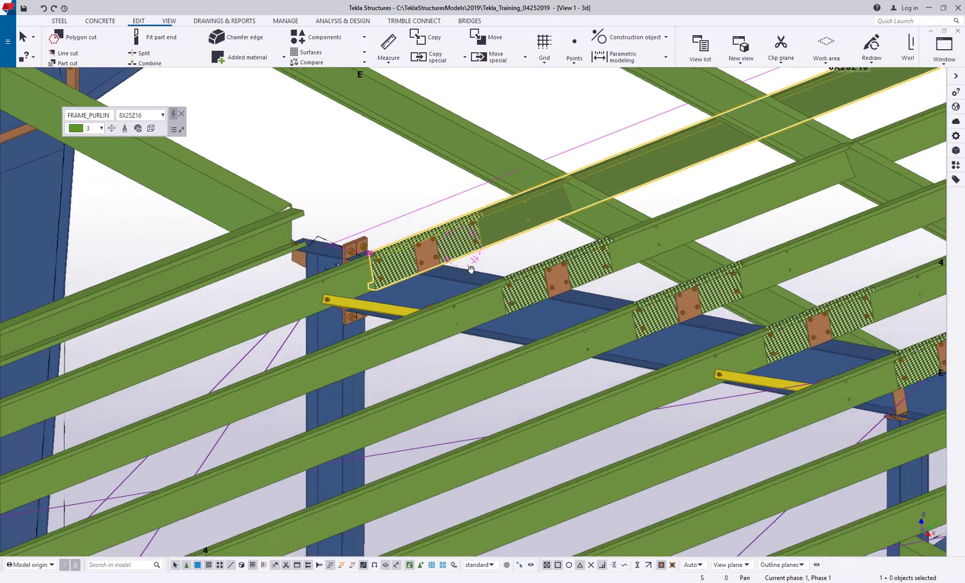
pyautogui.moveTo(471, 269); pyautogui.dragTo(441, 286, button='middle')
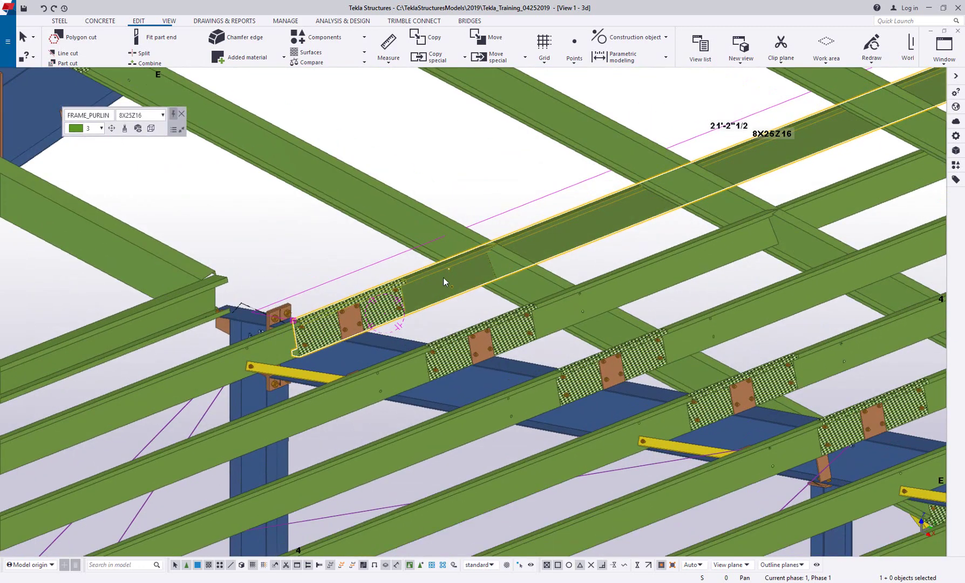
pyautogui.press('Delete')
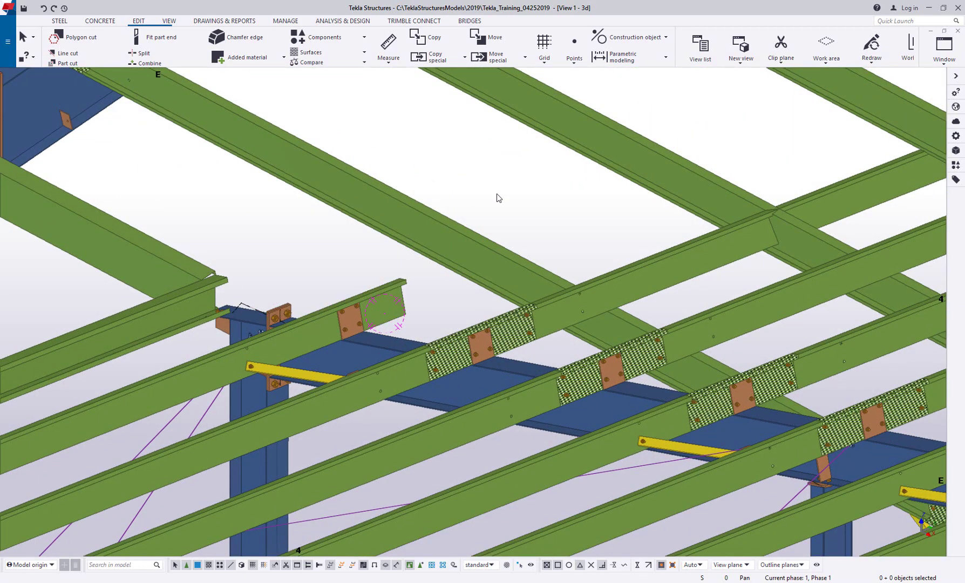
# Step: Lengthen the remaining entry-side 8X25Z16 purlin with the Extend component until it meets the main building's roof purlin
pyautogui.click(314, 336)
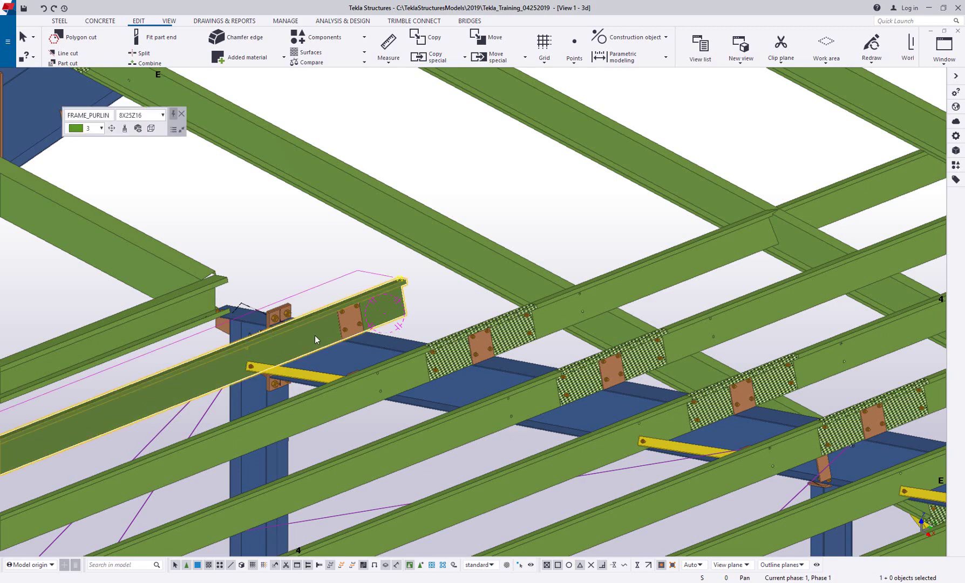
pyautogui.keyDown('ctrl'); pyautogui.moveTo(474, 254); pyautogui.dragTo(649, 250, button='middle'); pyautogui.keyUp('ctrl')
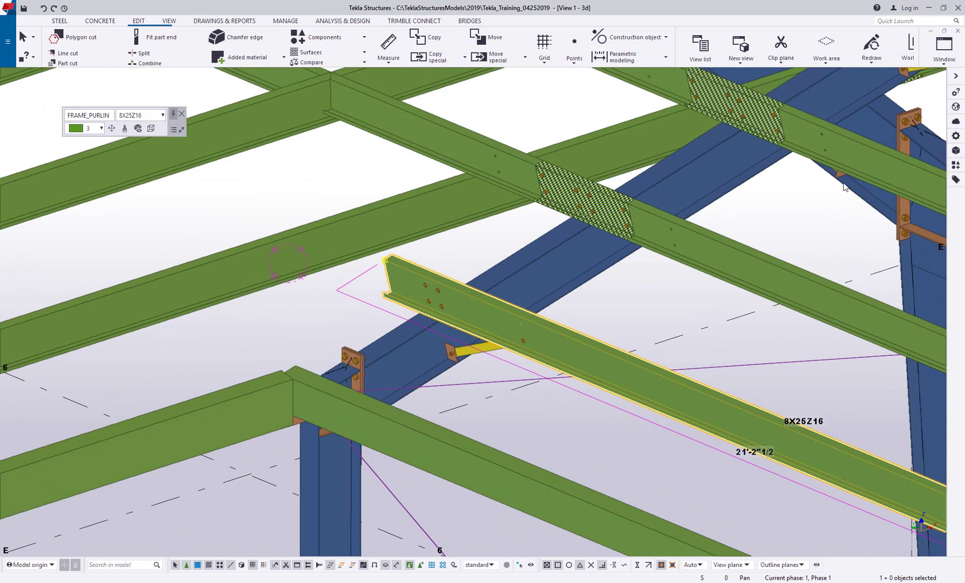
pyautogui.click(385, 261)
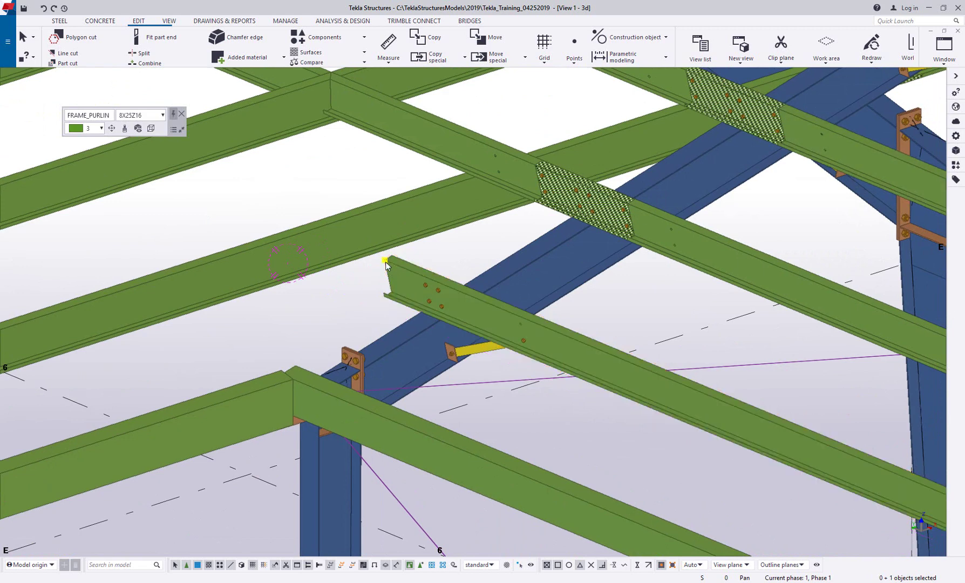
pyautogui.click(954, 165)
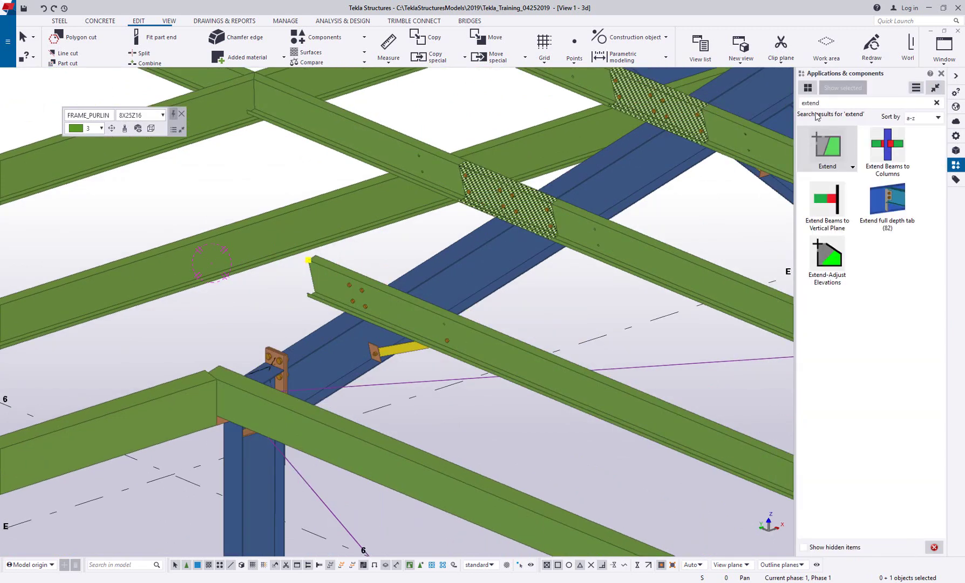
pyautogui.click(826, 150)
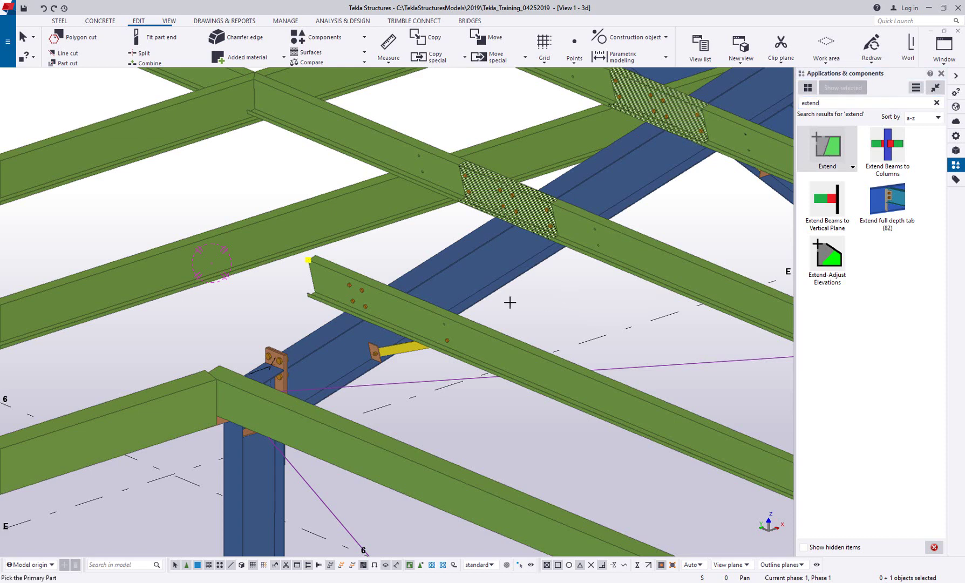
pyautogui.click(216, 251)
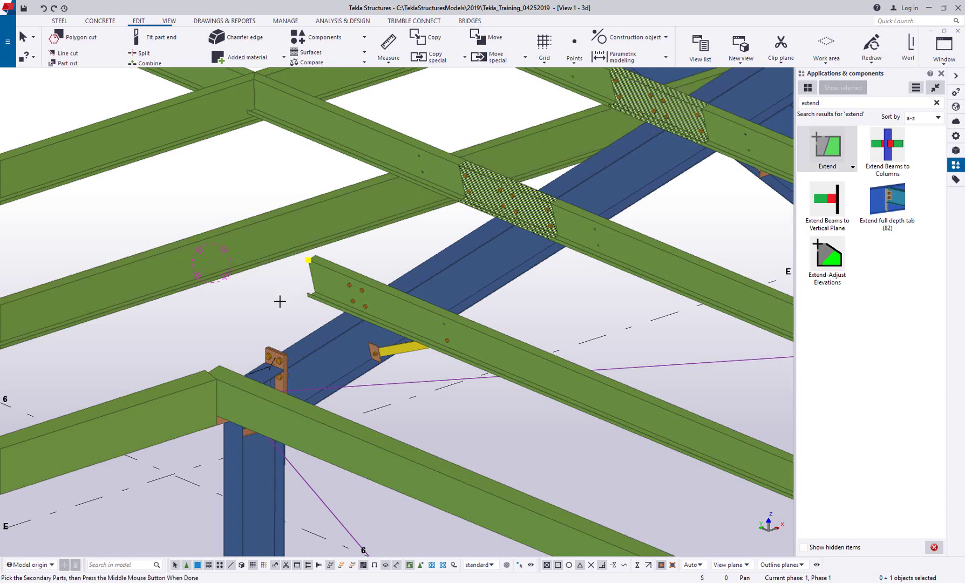
pyautogui.click(327, 275)
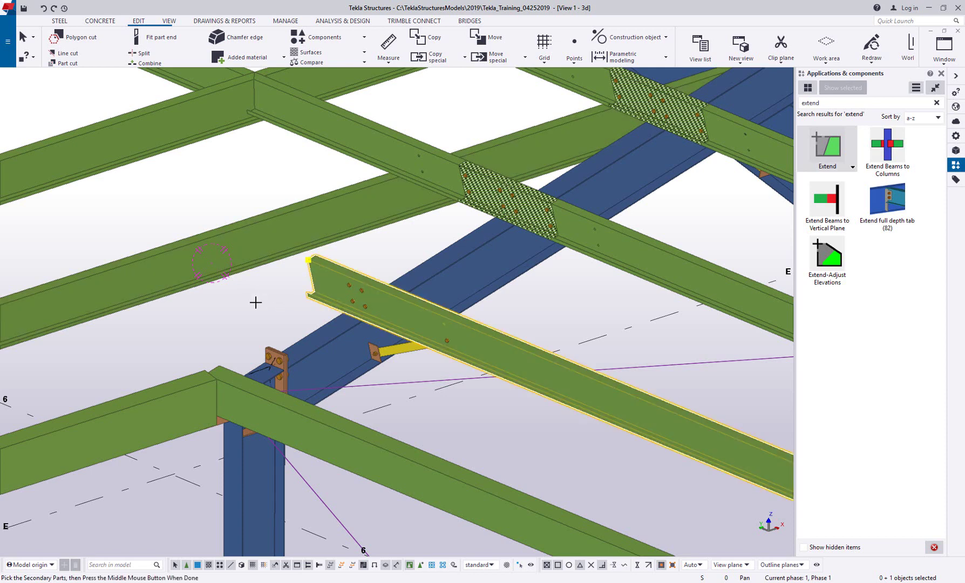
pyautogui.middleClick(256, 303)
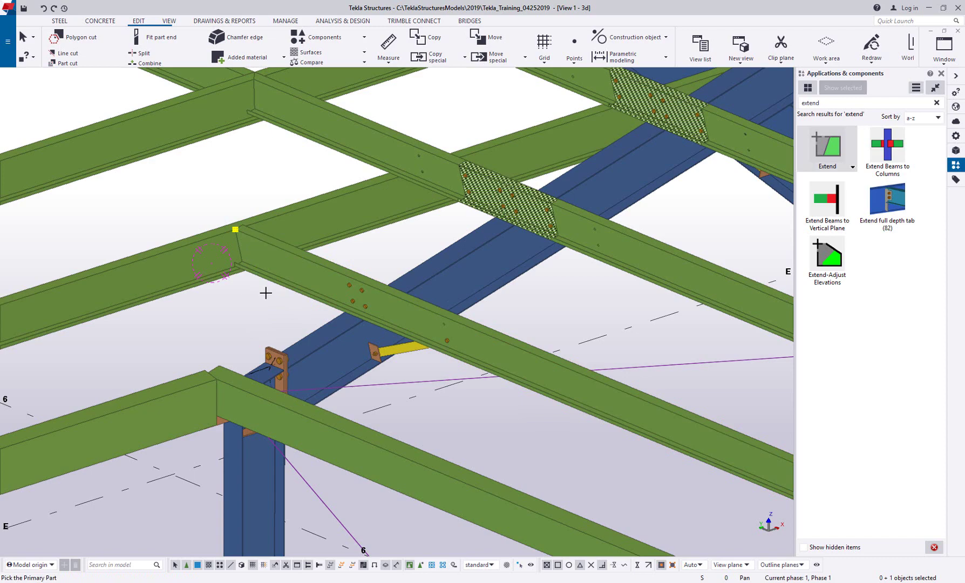
pyautogui.rightClick(288, 180)
pyautogui.click(289, 183)
# Step: Split the next entry 8X25Z16 purlin up the slope where it crosses the main building's roof purlin
pyautogui.scroll(-2, 290, 184)
pyautogui.moveTo(305, 223); pyautogui.dragTo(326, 281, button='middle')
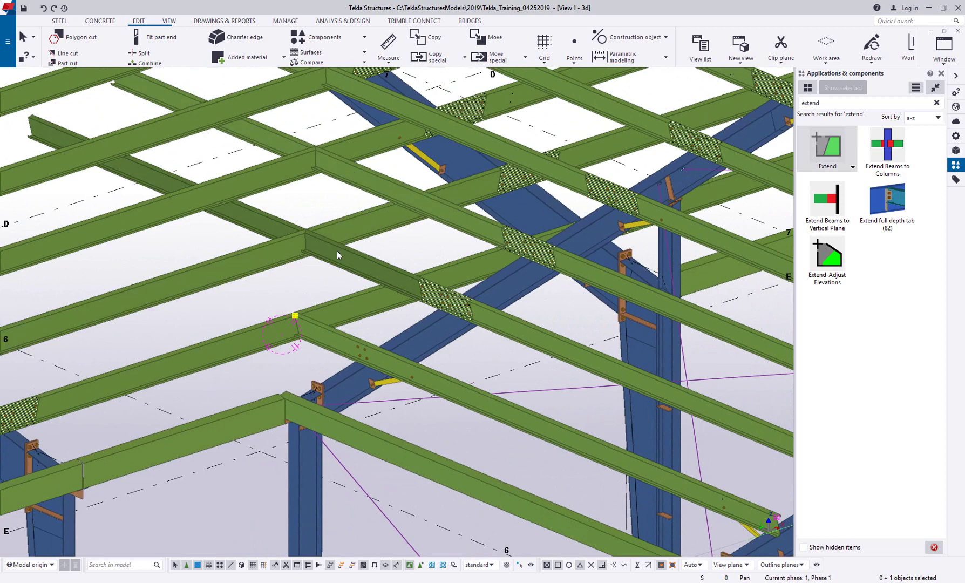
pyautogui.scroll(3, 337, 251)
pyautogui.click(326, 209)
pyautogui.scroll(-2, 323, 232)
pyautogui.moveTo(343, 239); pyautogui.dragTo(354, 196, button='middle')
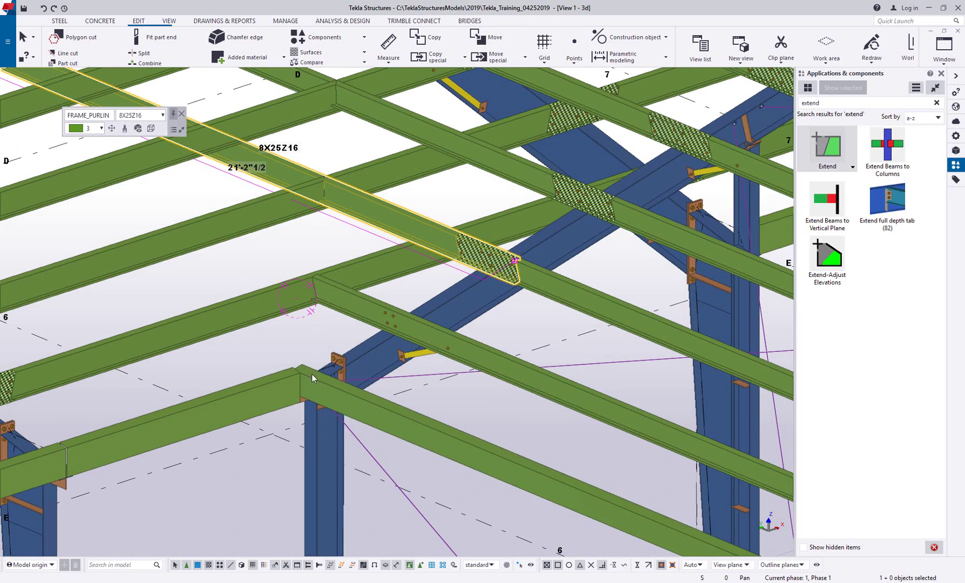
pyautogui.scroll(5, 303, 338)
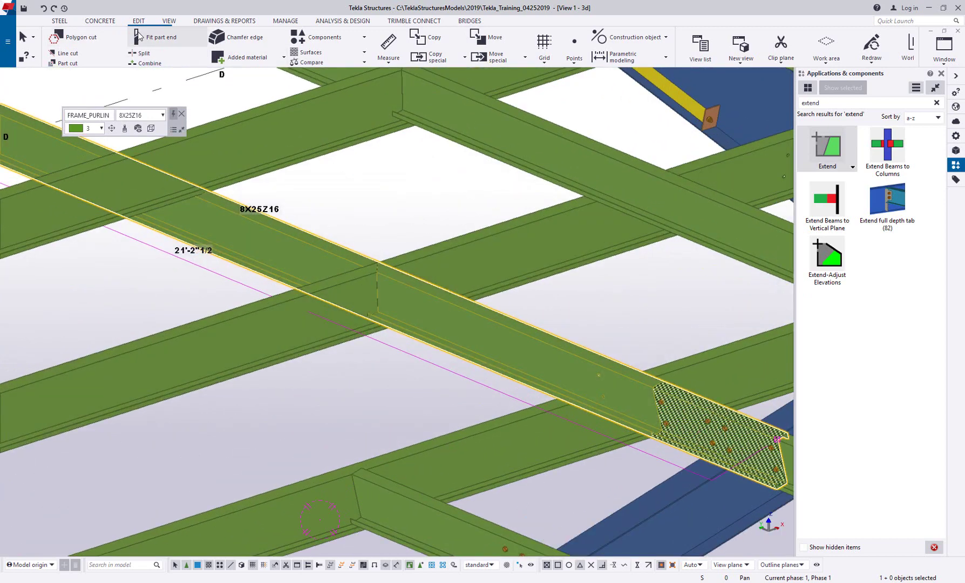
pyautogui.click(138, 23)
pyautogui.click(142, 53)
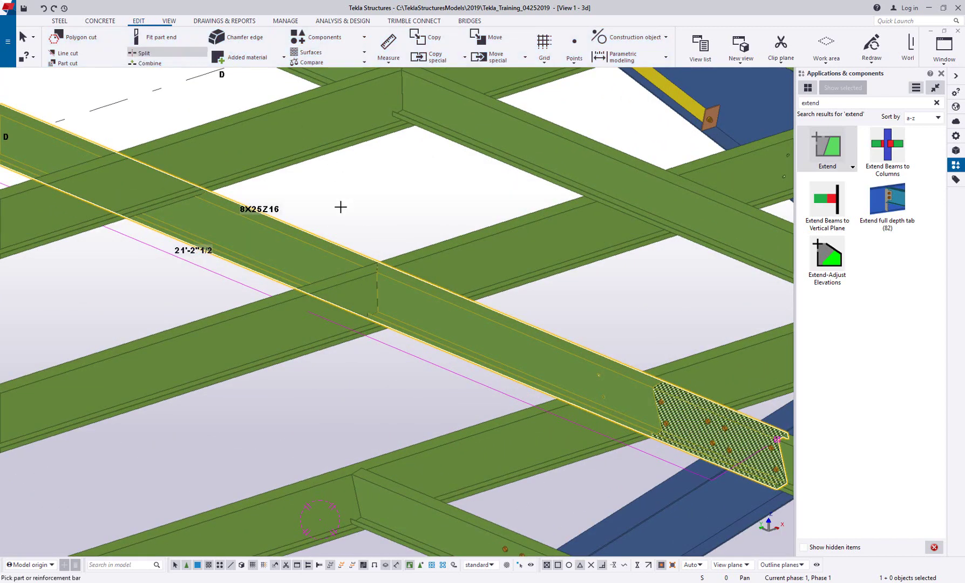
pyautogui.scroll(4, 381, 266)
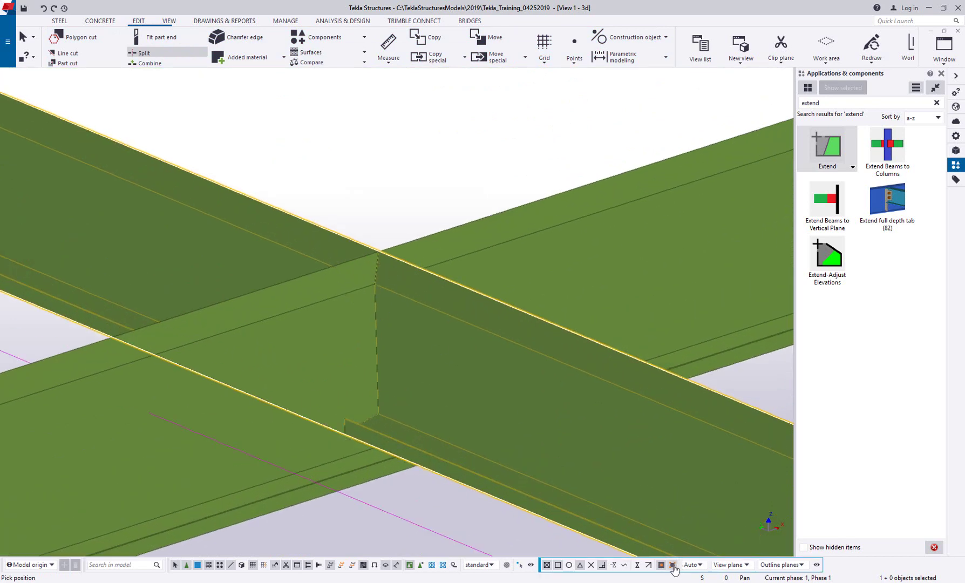
pyautogui.click(637, 564)
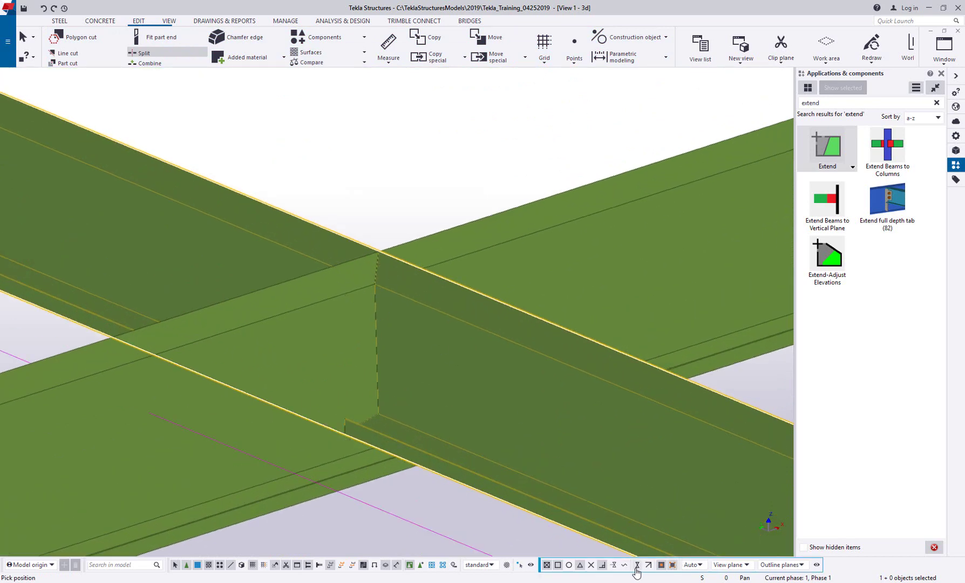
pyautogui.click(337, 297)
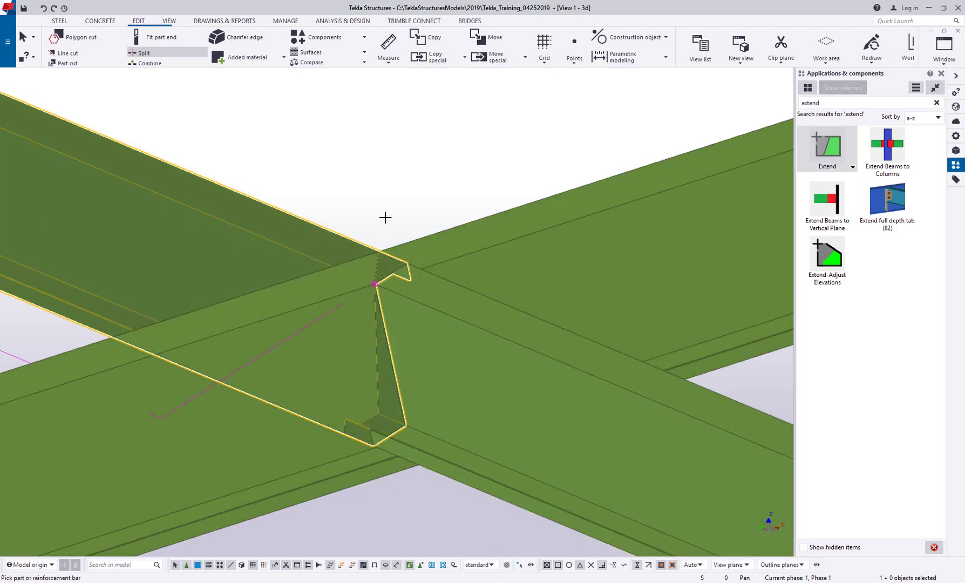
pyautogui.press('Escape')
# Step: Delete the split-off purlin piece that runs past the intersection over the main building roof
pyautogui.click(288, 222)
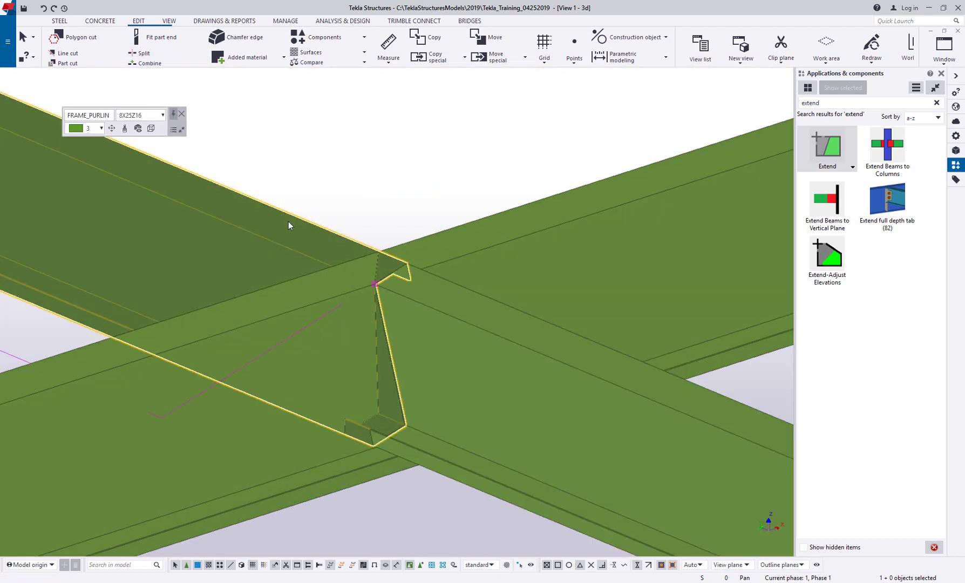
pyautogui.scroll(-3, 297, 216)
pyautogui.click(300, 217)
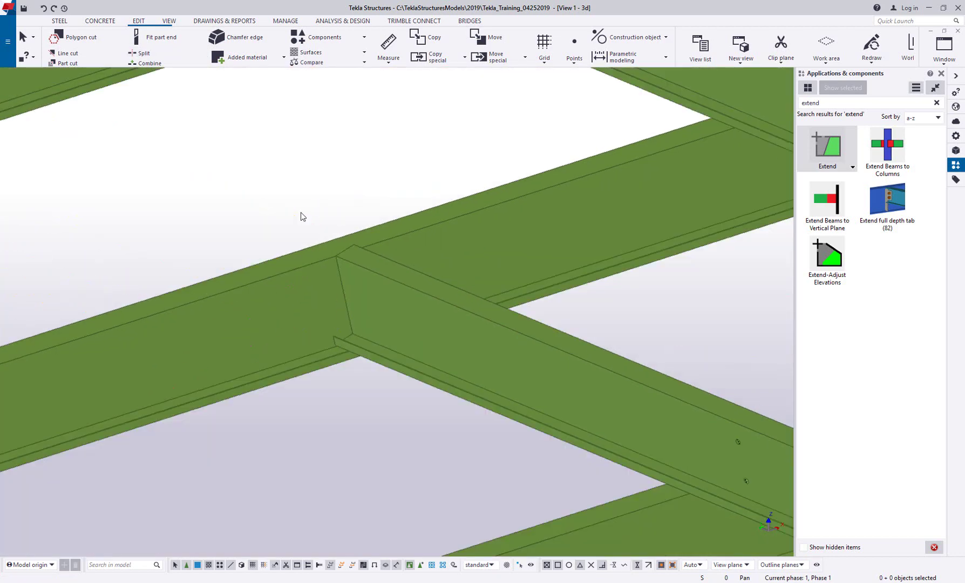
# Step: Search the component catalog for "bent" to find a connection for the purlin intersections along the entry roof valley
pyautogui.scroll(-5, 301, 216)
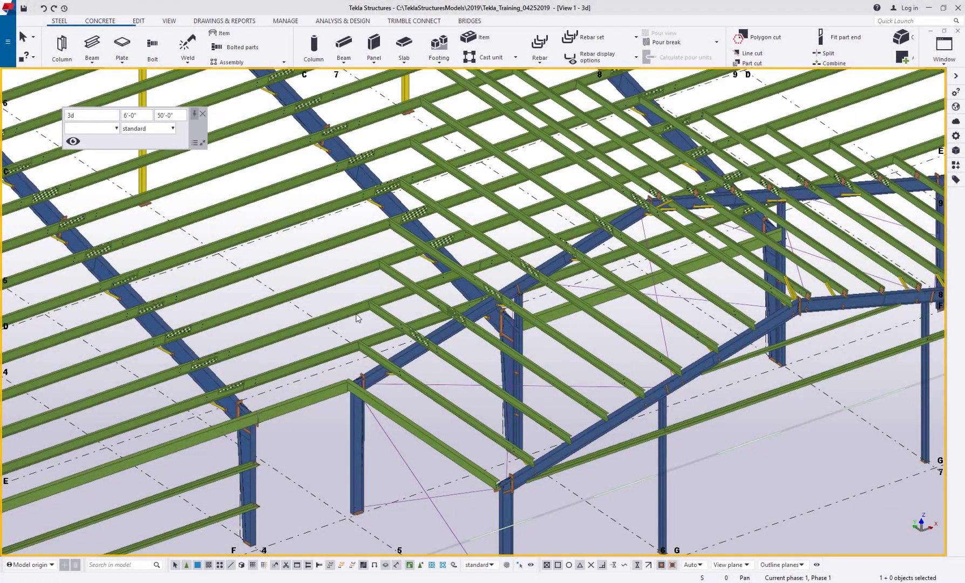
pyautogui.moveTo(363, 337); pyautogui.dragTo(356, 381, button='middle')
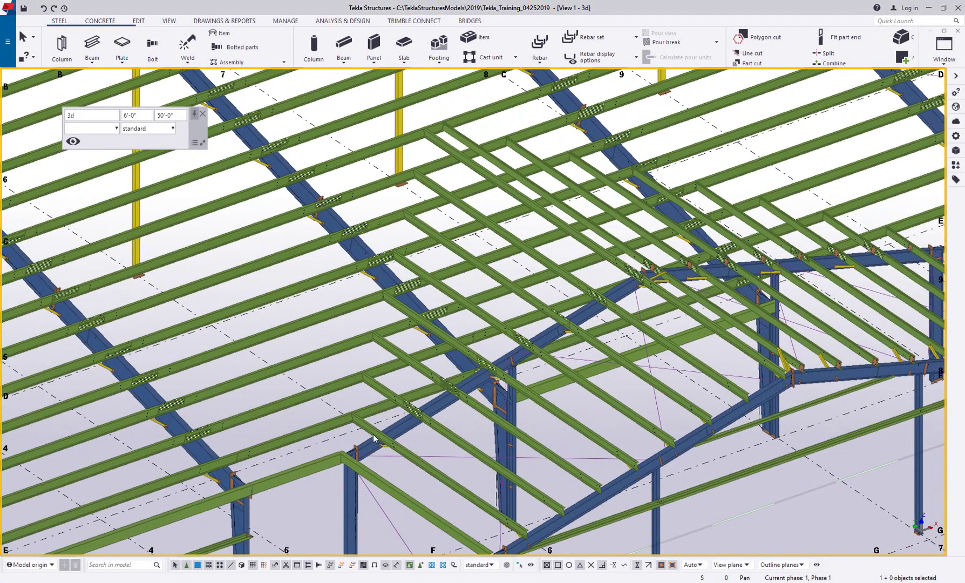
pyautogui.scroll(5, 377, 353)
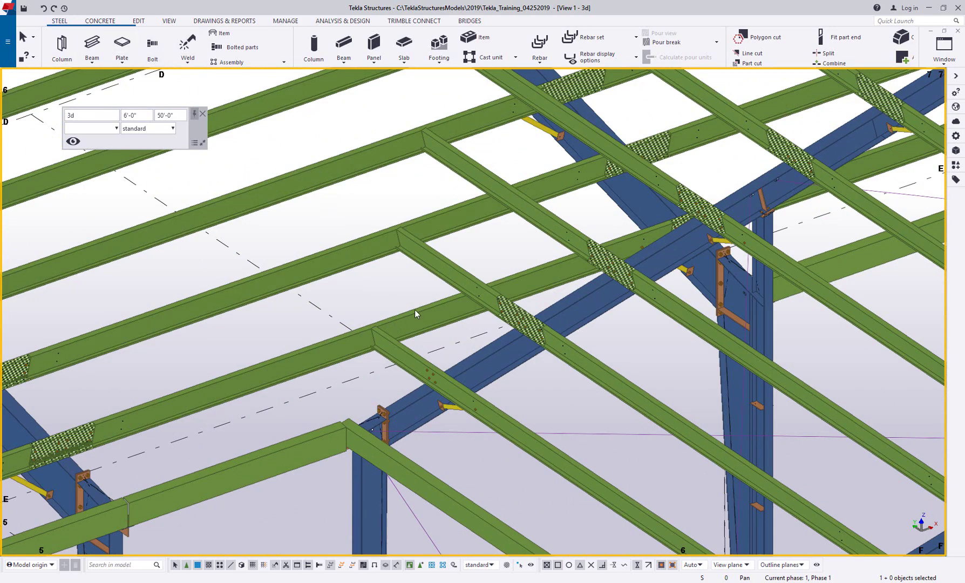
pyautogui.moveTo(357, 249); pyautogui.dragTo(361, 221, button='middle')
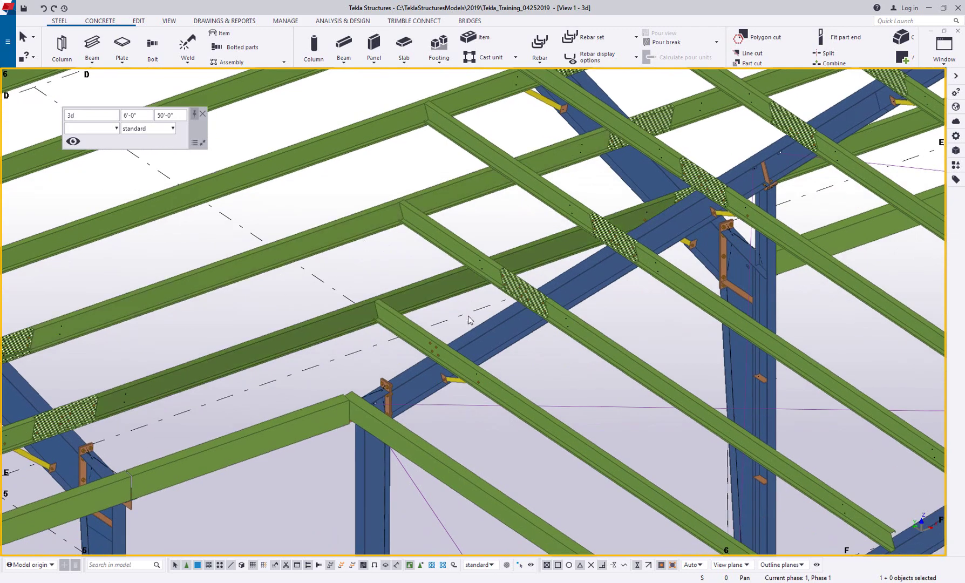
pyautogui.click(955, 166)
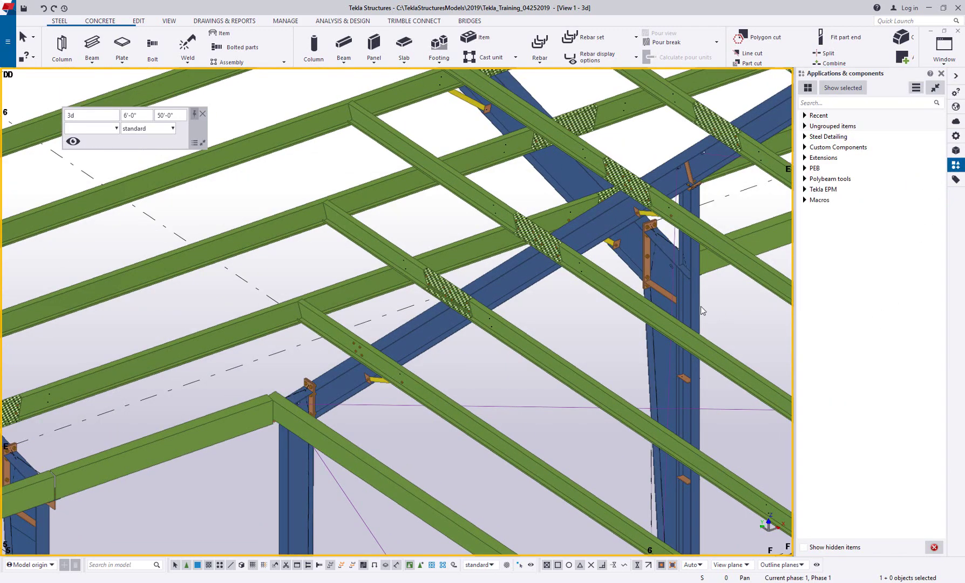
pyautogui.moveTo(701, 307); pyautogui.dragTo(672, 305, button='middle')
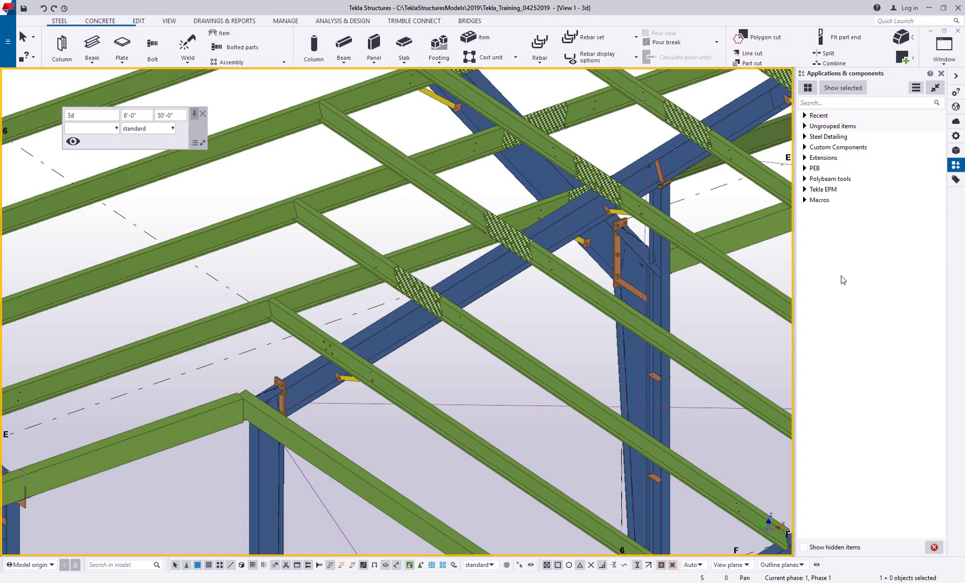
pyautogui.moveTo(412, 286); pyautogui.dragTo(457, 277, button='middle')
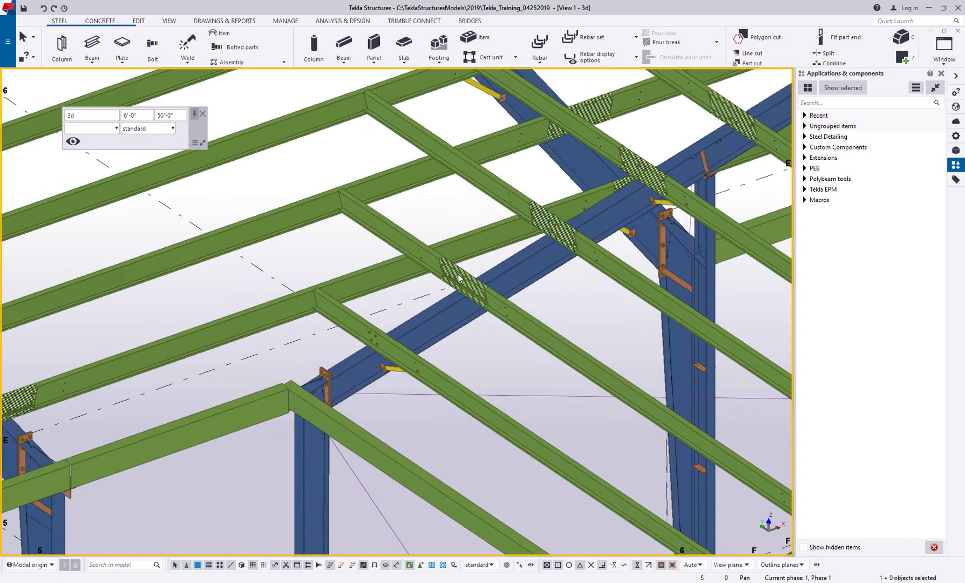
pyautogui.click(811, 103)
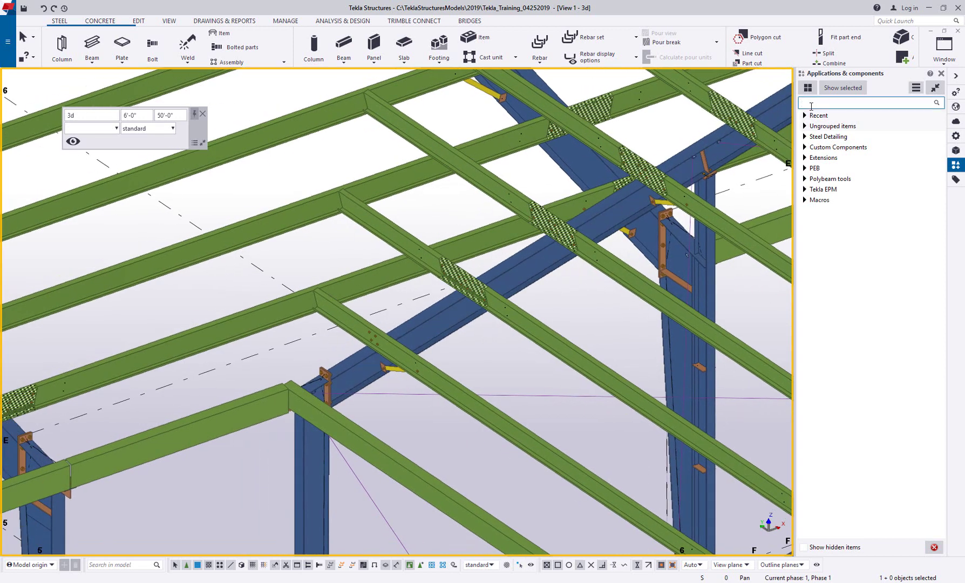
pyautogui.write('bent')
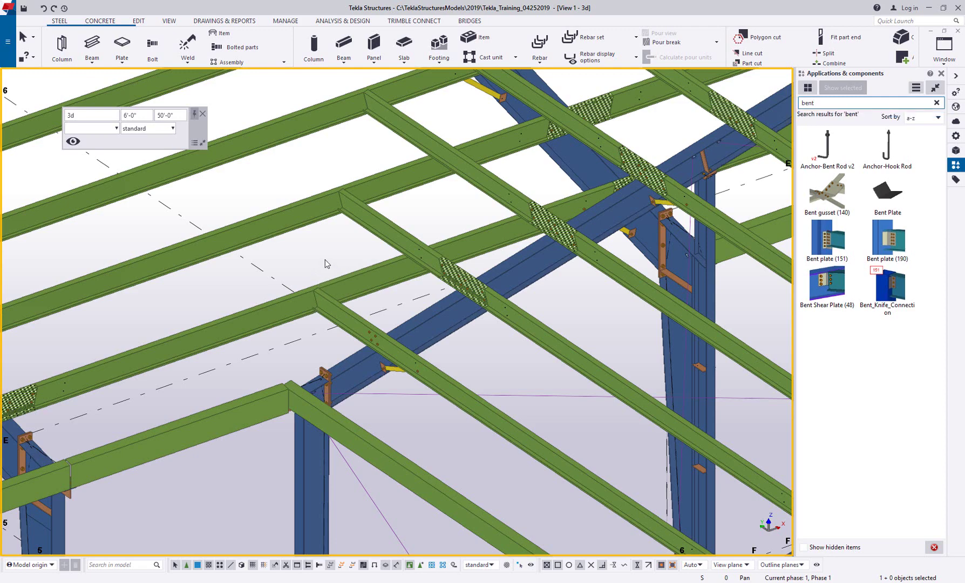
# Step: Load the saved +Purlin2Purlin settings into the Bent plate (151) connection and accept them
pyautogui.scroll(2, 325, 262)
pyautogui.click(818, 248)
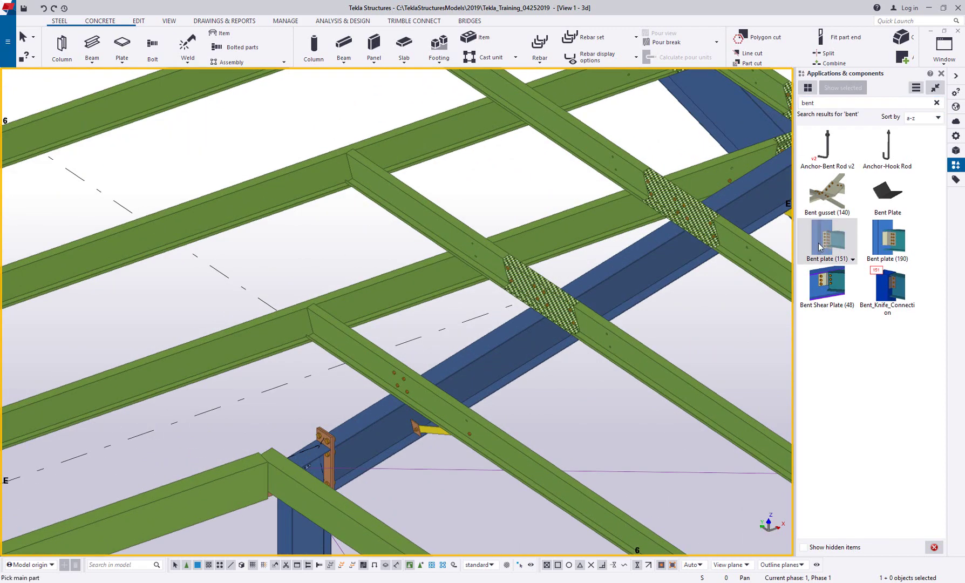
pyautogui.doubleClick(818, 247)
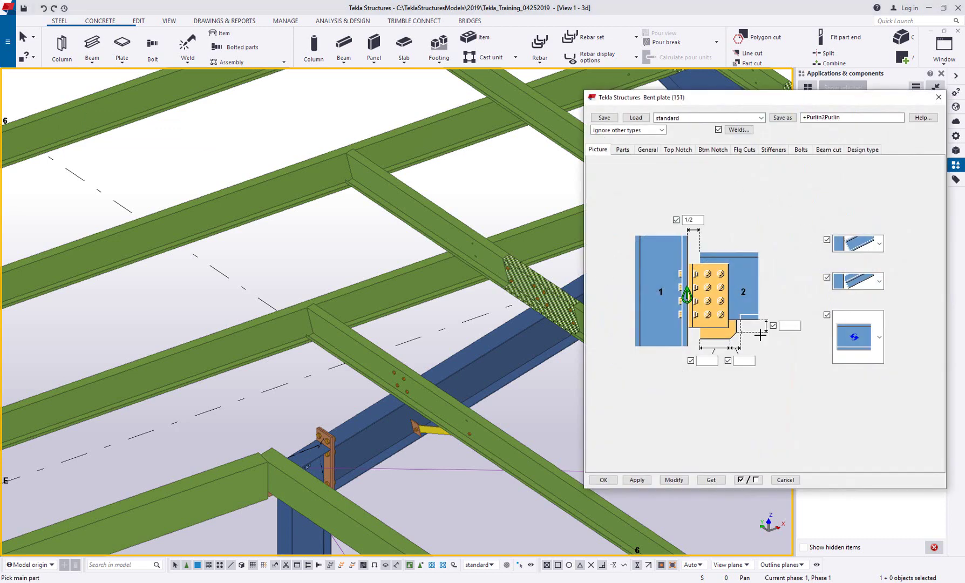
pyautogui.click(622, 149)
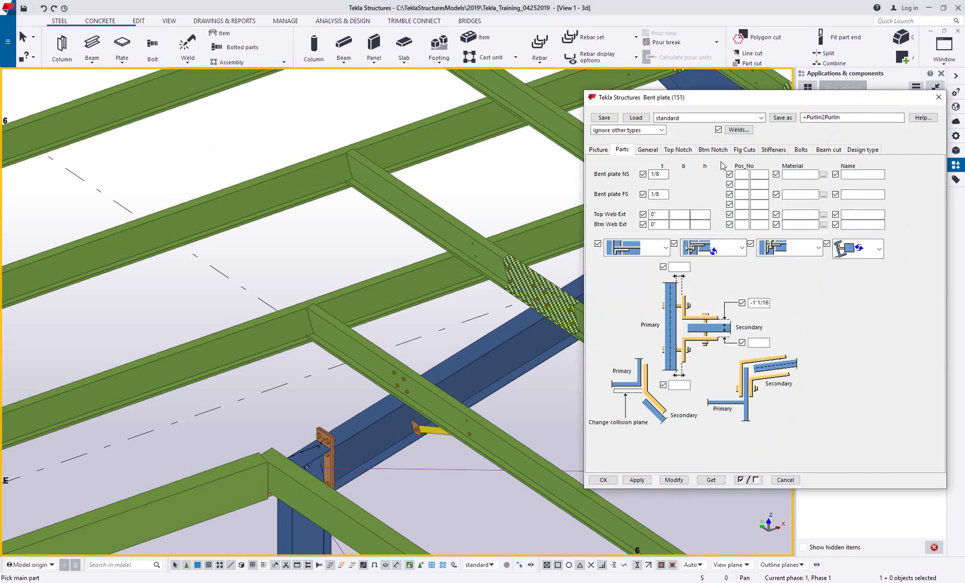
pyautogui.click(686, 119)
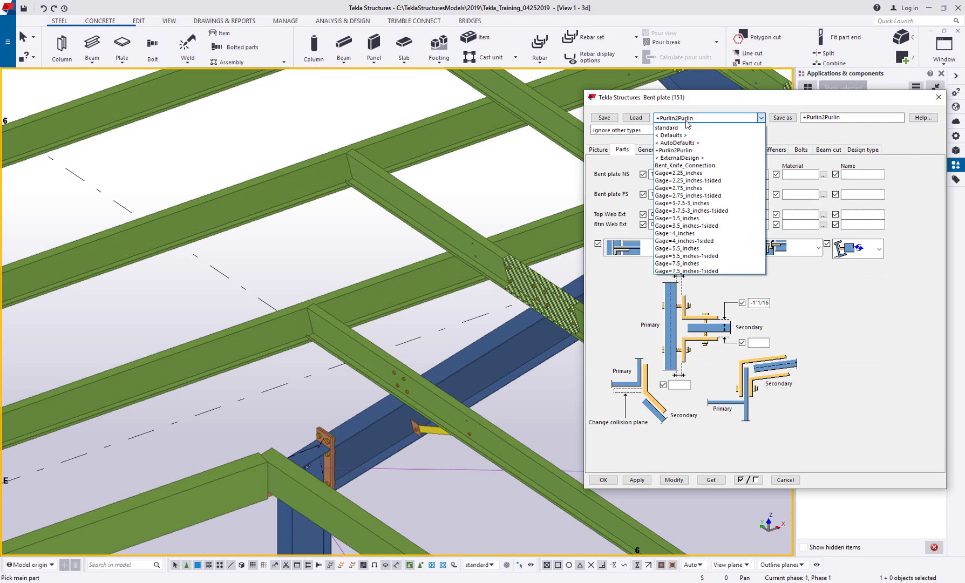
pyautogui.click(690, 151)
pyautogui.click(636, 119)
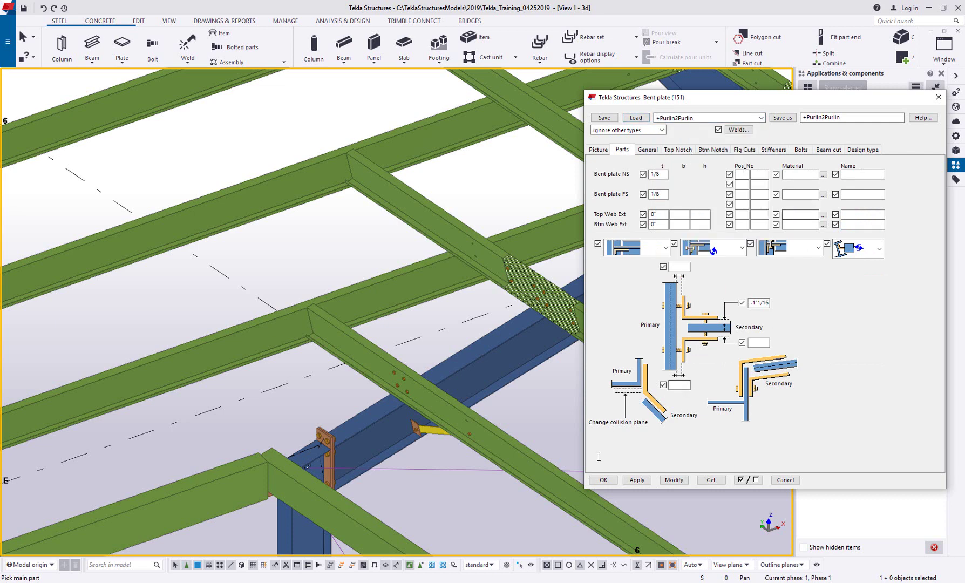
pyautogui.click(603, 479)
# Step: Connect the lowest entry roof purlin to the main roof purlin it meets with Bent plate (151)
pyautogui.click(272, 355)
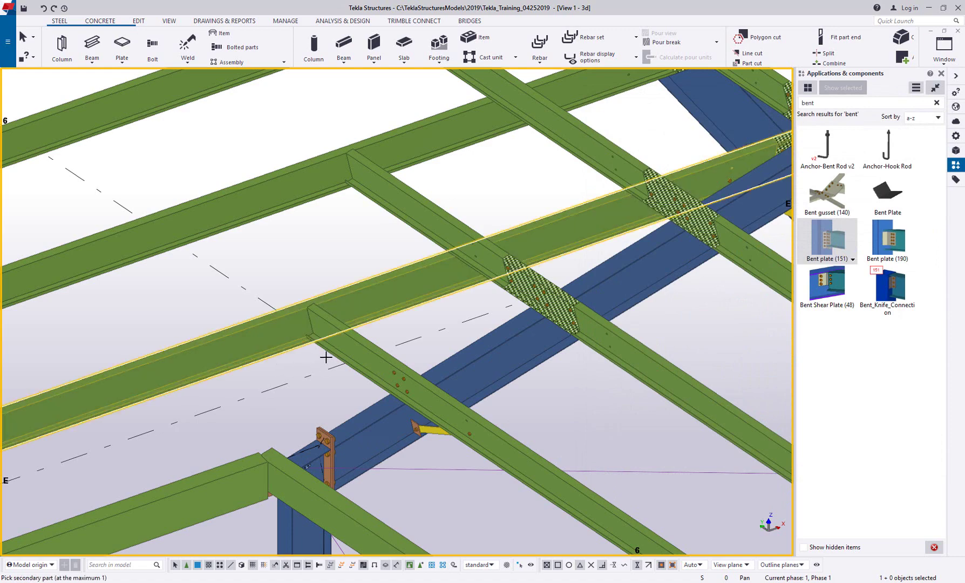
pyautogui.click(324, 355)
pyautogui.scroll(3, 309, 308)
pyautogui.scroll(2, 308, 309)
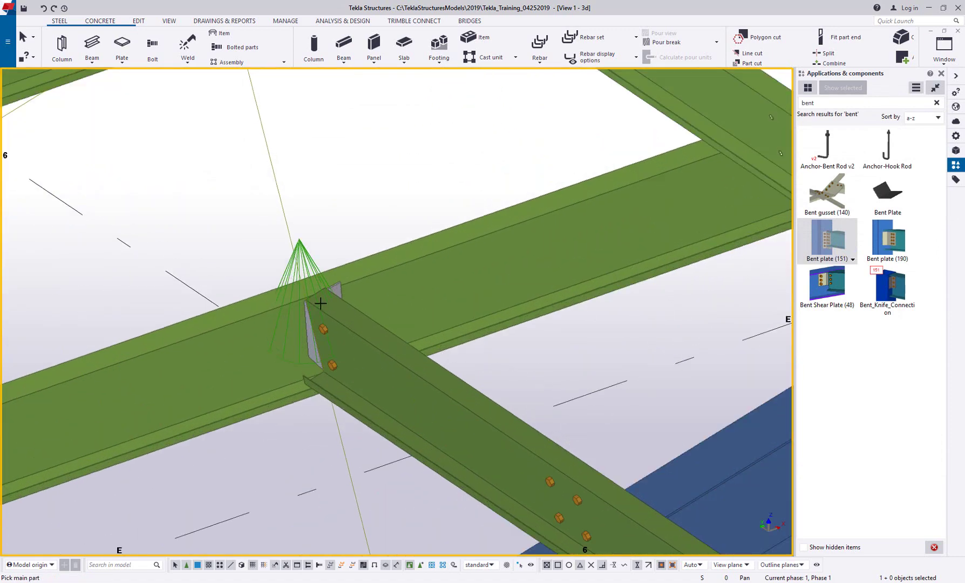
pyautogui.moveTo(319, 303)
pyautogui.keyDown('ctrl'); pyautogui.mouseDown(button='middle')
pyautogui.moveTo(228, 319)
pyautogui.moveTo(201, 312)
pyautogui.moveTo(254, 314)
pyautogui.moveTo(330, 299)
pyautogui.mouseUp(button='middle'); pyautogui.keyUp('ctrl')
pyautogui.scroll(-3, 346, 294)
# Step: Add Bent plate (151) connections between the next two entry purlins up the slope and their main roof purlins
pyautogui.moveTo(412, 252); pyautogui.dragTo(404, 290, button='middle')
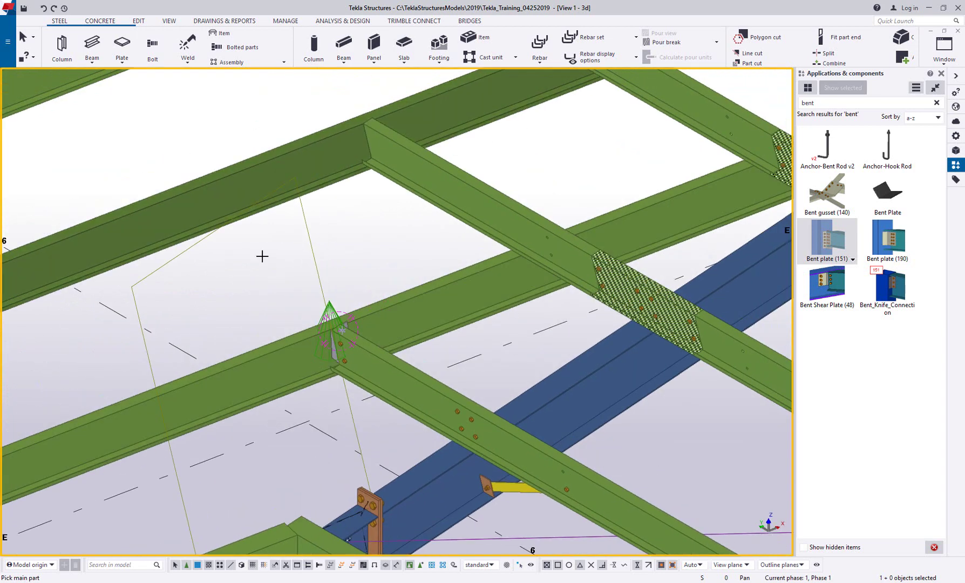
pyautogui.moveTo(345, 218); pyautogui.dragTo(342, 251, button='middle')
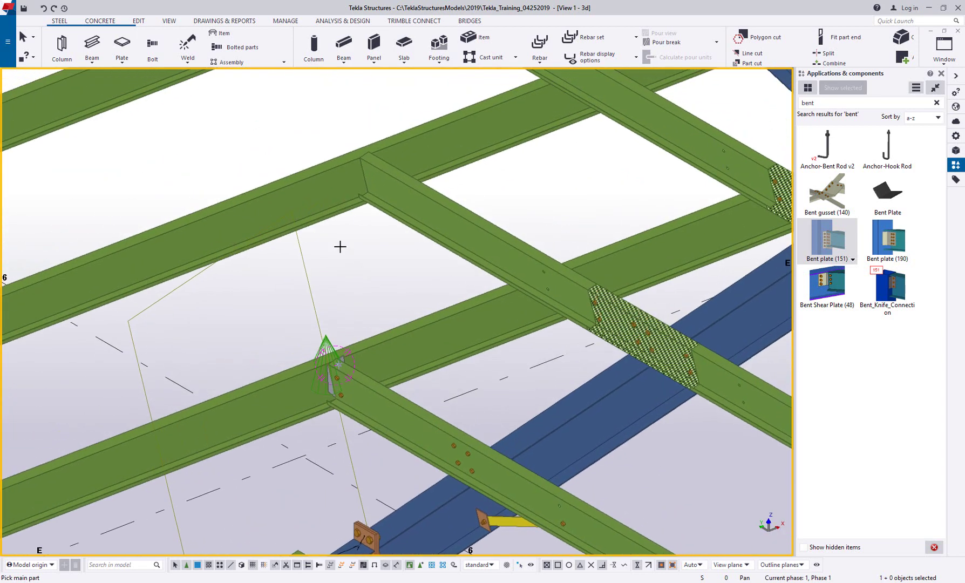
pyautogui.click(334, 217)
pyautogui.click(402, 224)
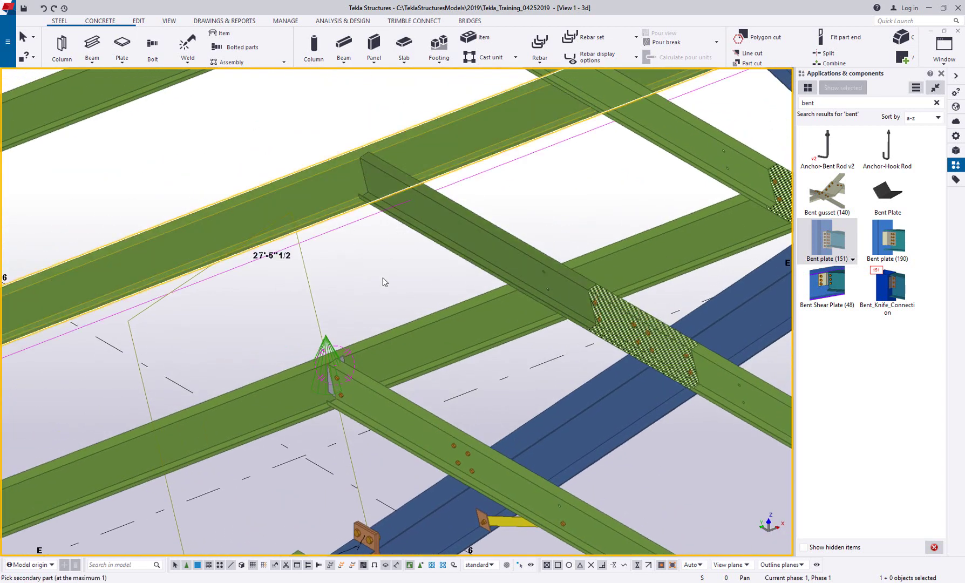
pyautogui.moveTo(417, 188); pyautogui.dragTo(392, 379, button='middle')
pyautogui.click(341, 201)
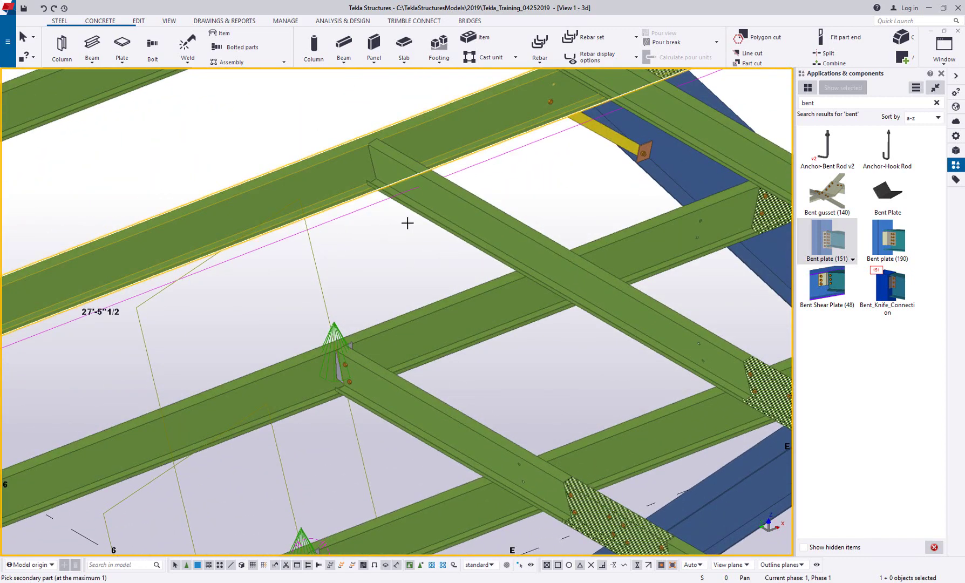
pyautogui.click(403, 195)
# Step: Add a Bent plate (151) connection at the fourth purlin intersection up the entry roof valley
pyautogui.moveTo(409, 187); pyautogui.dragTo(353, 391, button='middle')
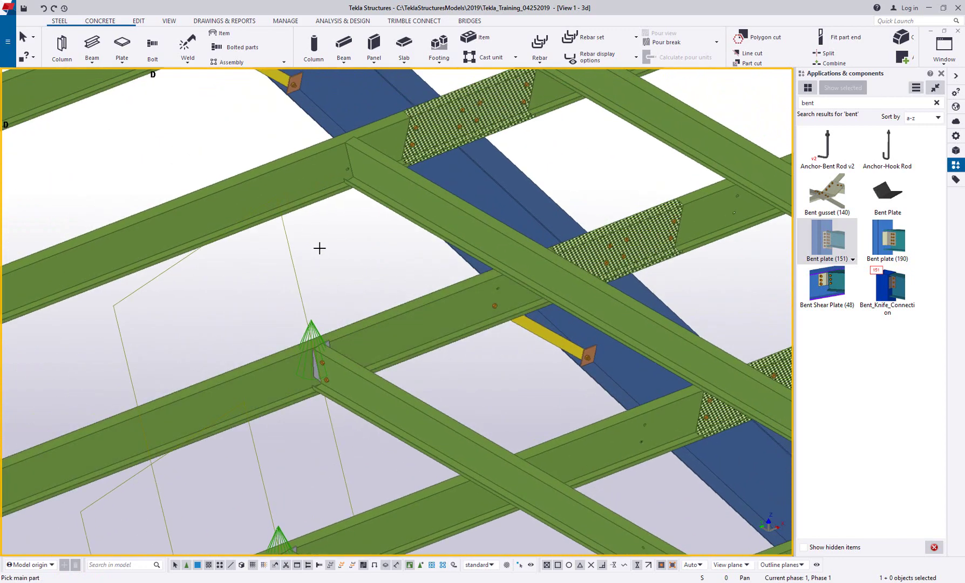
pyautogui.click(308, 202)
pyautogui.click(394, 194)
pyautogui.rightClick(395, 194)
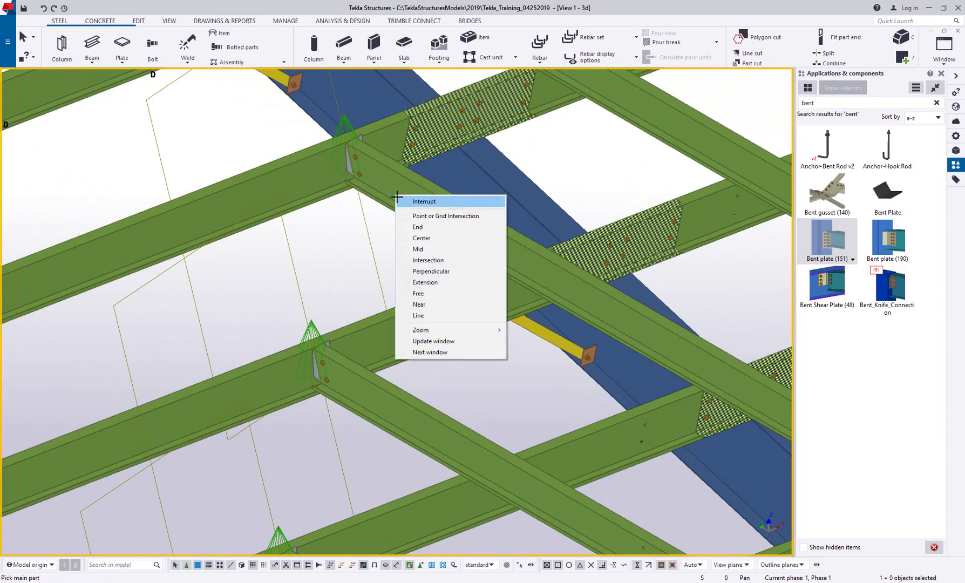
pyautogui.click(426, 333)
# Step: Connect the entry and main eave members at the near valley corner with Bent plate (190), using the +Eave_Left settings
pyautogui.scroll(-5, 426, 329)
pyautogui.moveTo(433, 288); pyautogui.dragTo(470, 133, button='middle')
pyautogui.scroll(5, 380, 395)
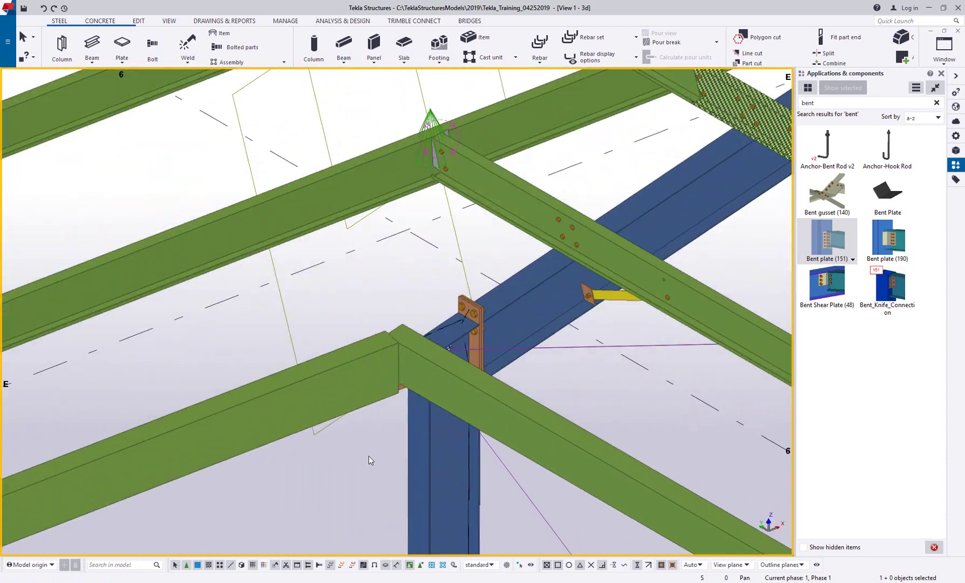
pyautogui.scroll(1, 398, 357)
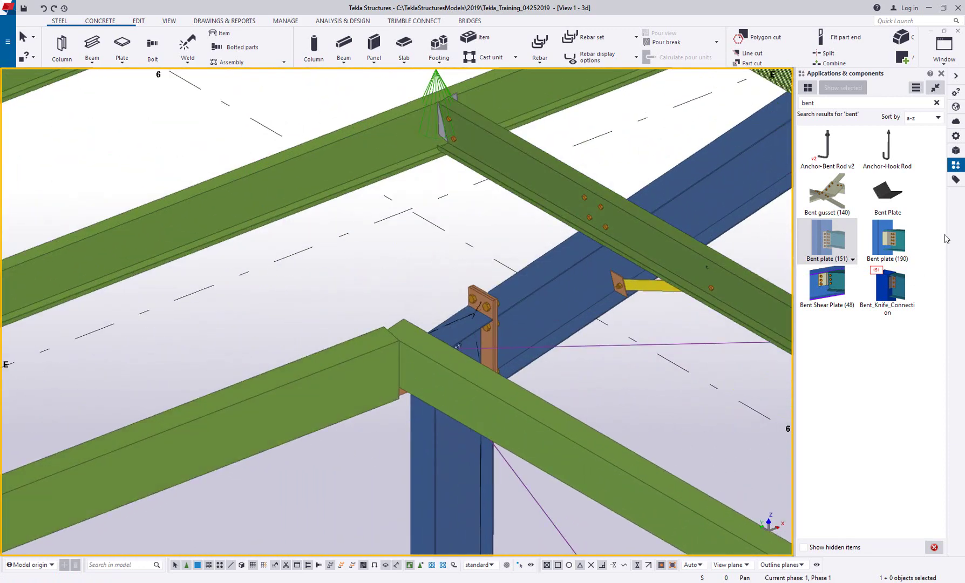
pyautogui.click(885, 246)
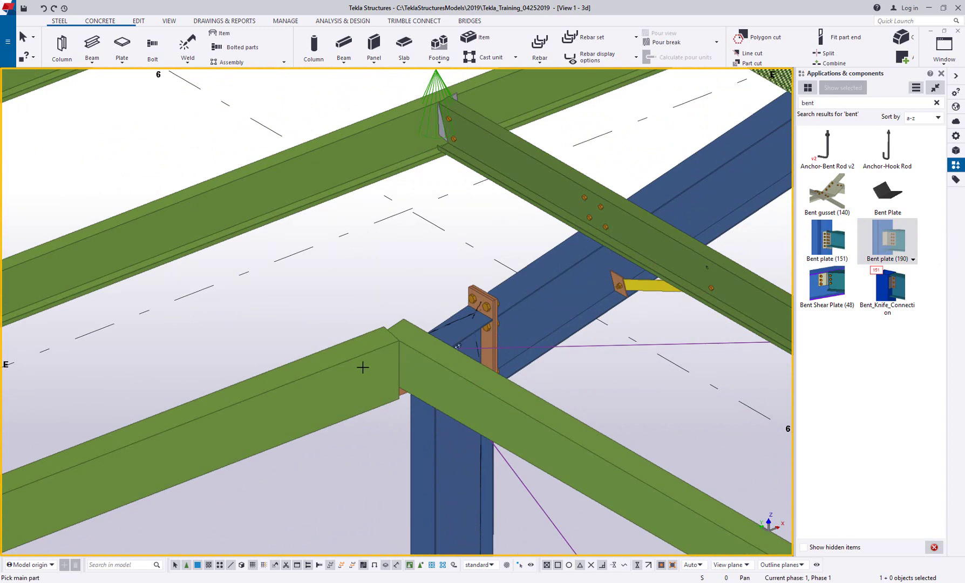
pyautogui.click(648, 128)
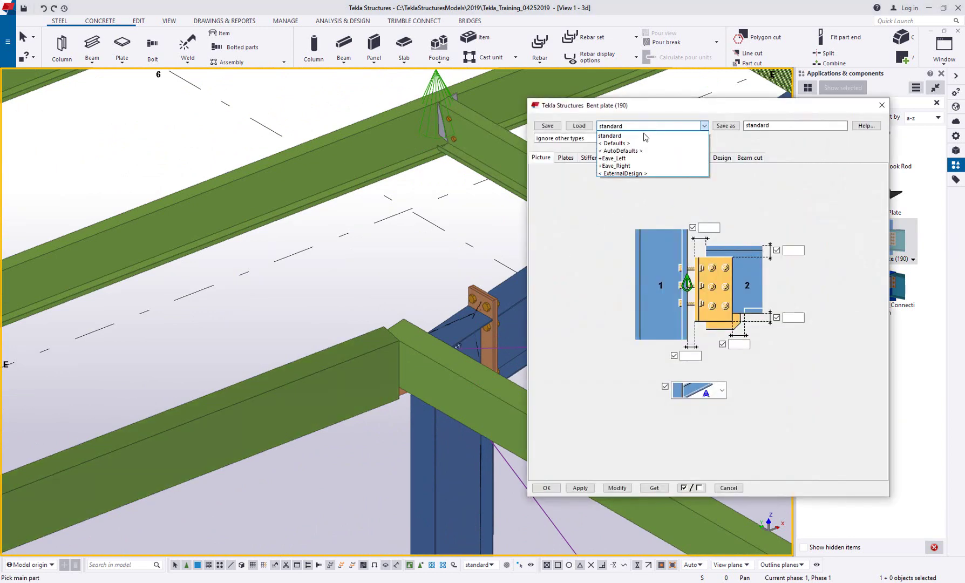
pyautogui.click(629, 158)
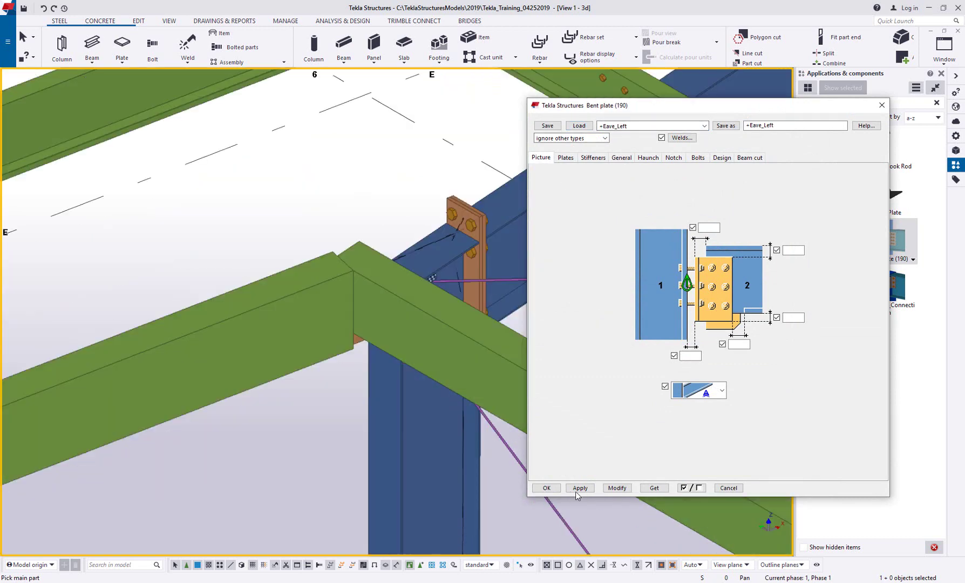
pyautogui.click(578, 489)
pyautogui.click(437, 330)
pyautogui.click(265, 359)
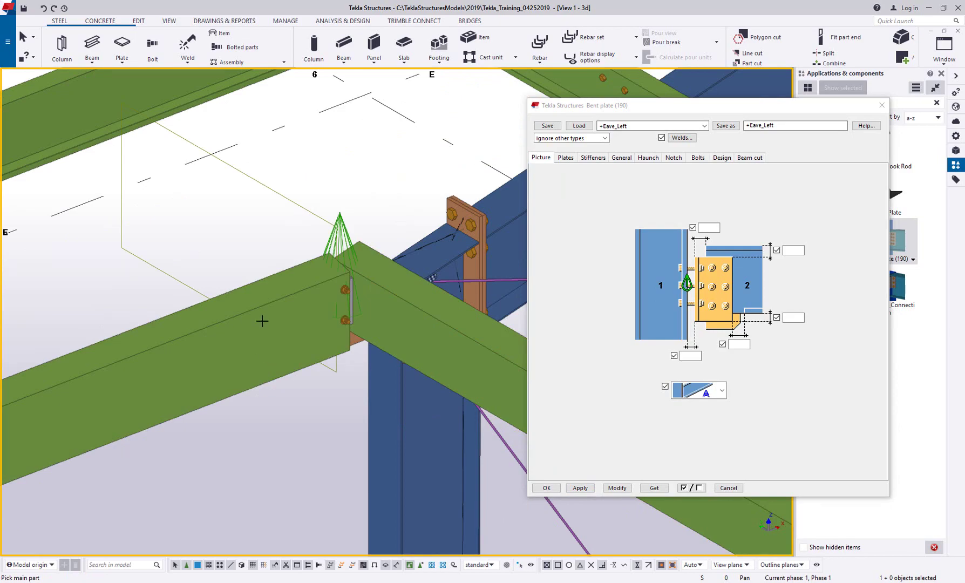
# Step: Load the saved +Eave_Right settings into Bent plate (190) for the eave corner on the opposite side of the entry
pyautogui.scroll(-5, 262, 321)
pyautogui.moveTo(264, 318); pyautogui.dragTo(97, 259, button='middle')
pyautogui.moveTo(334, 302); pyautogui.dragTo(135, 269, button='middle')
pyautogui.moveTo(356, 226); pyautogui.dragTo(128, 316, button='middle')
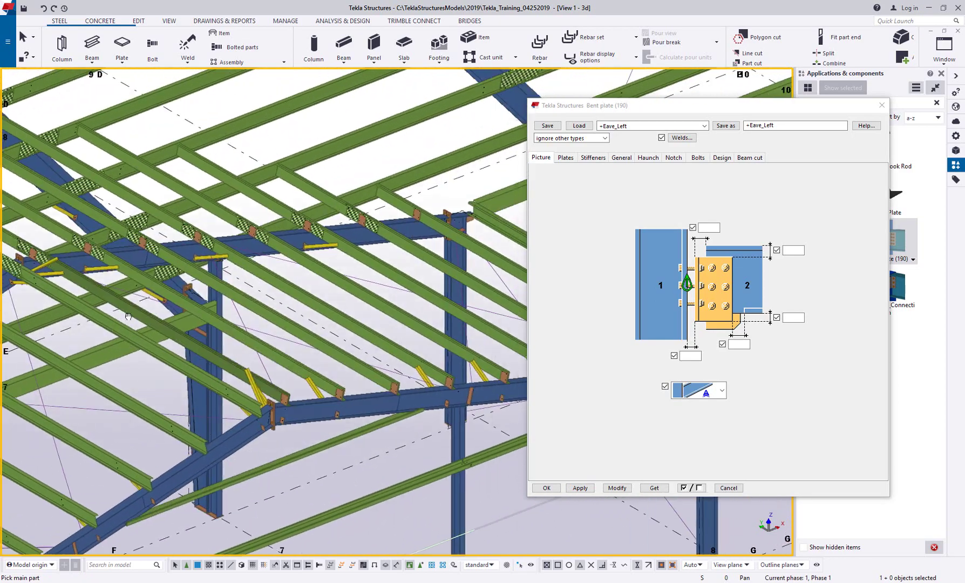
pyautogui.keyDown('ctrl'); pyautogui.moveTo(481, 226); pyautogui.dragTo(297, 222, button='middle'); pyautogui.keyUp('ctrl')
pyautogui.moveTo(427, 219); pyautogui.dragTo(259, 248, button='middle')
pyautogui.scroll(2, 306, 242)
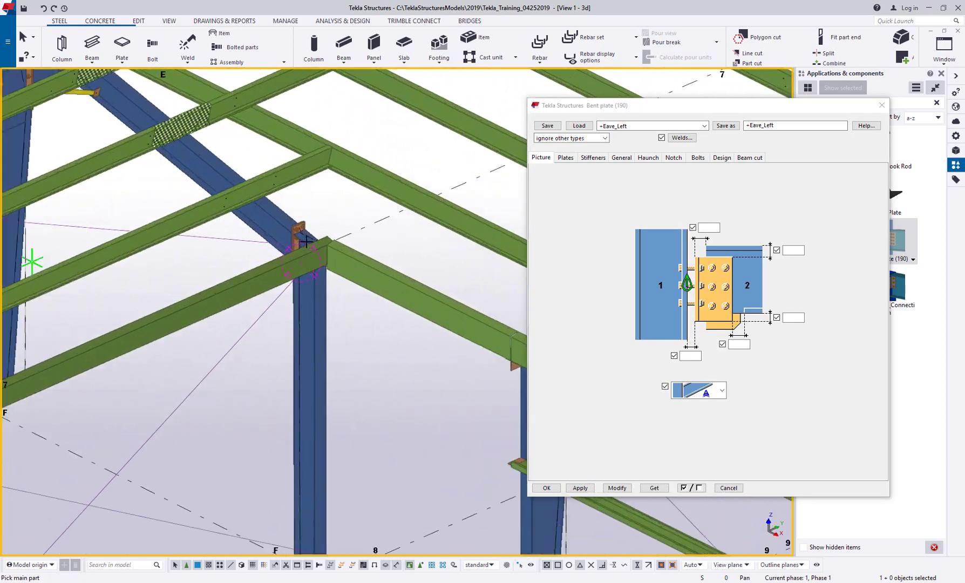
pyautogui.scroll(2, 306, 242)
pyautogui.click(653, 126)
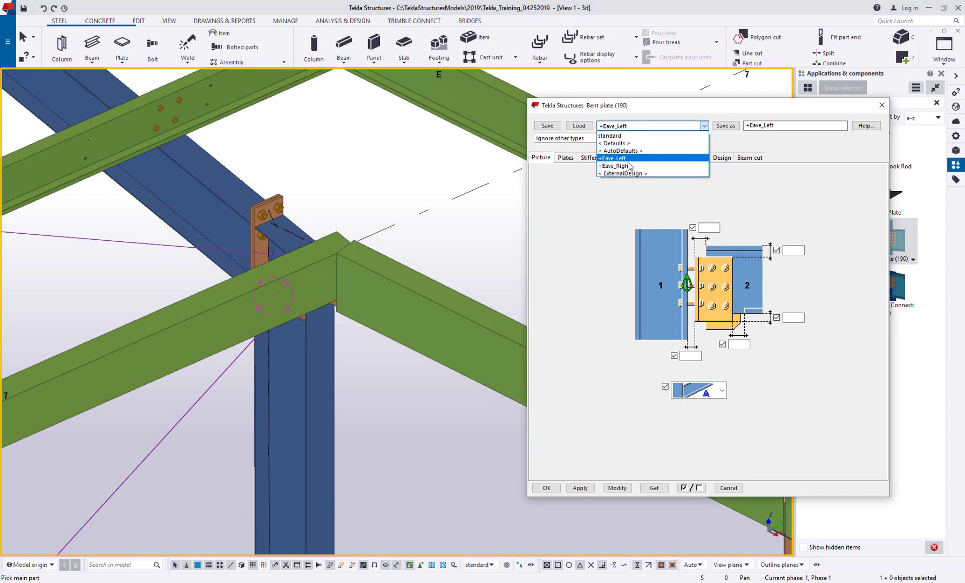
pyautogui.click(628, 166)
pyautogui.click(617, 128)
pyautogui.click(626, 165)
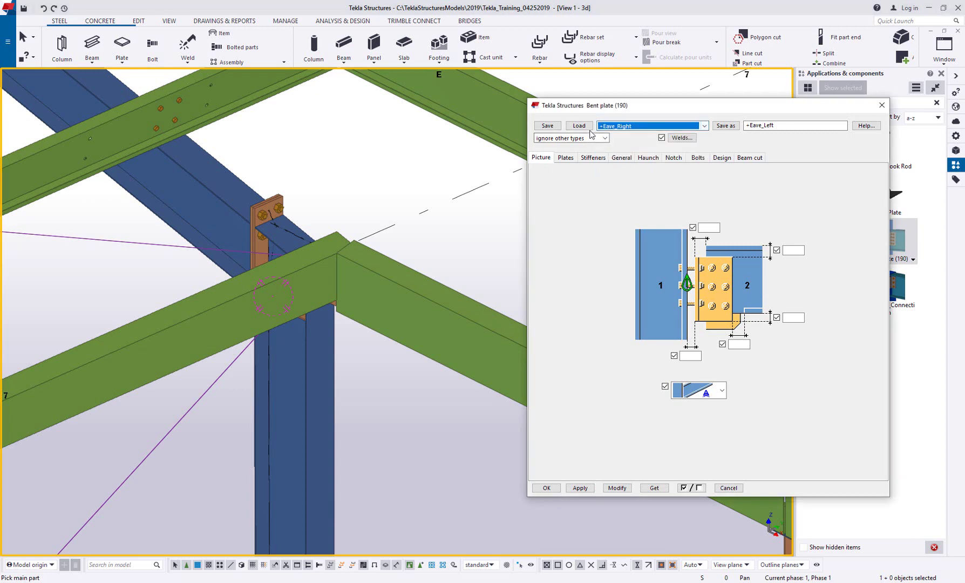
pyautogui.click(579, 126)
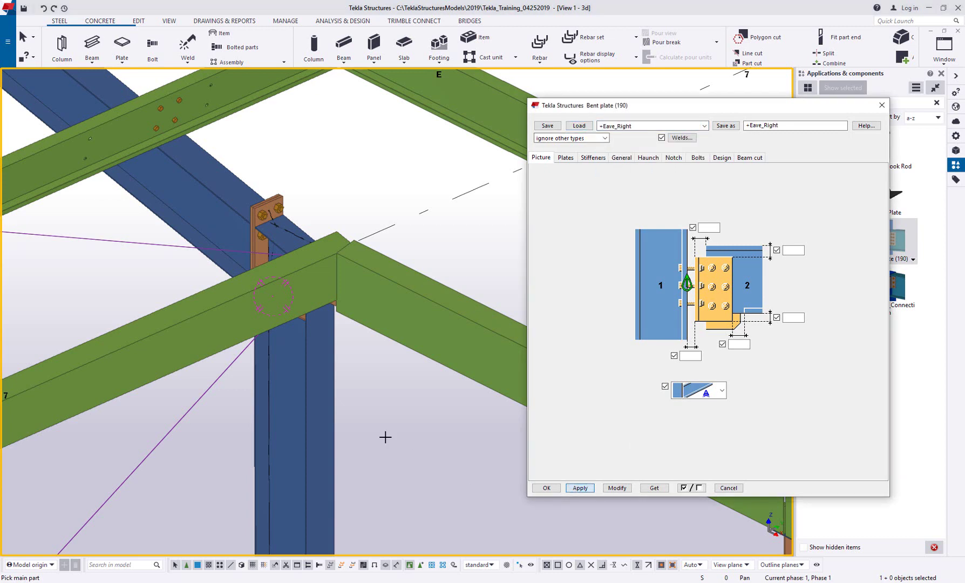
# Step: Connect the entry and main eave members at the opposite valley corner with Bent plate (190)
pyautogui.moveTo(375, 383); pyautogui.dragTo(412, 353, button='middle')
pyautogui.click(312, 269)
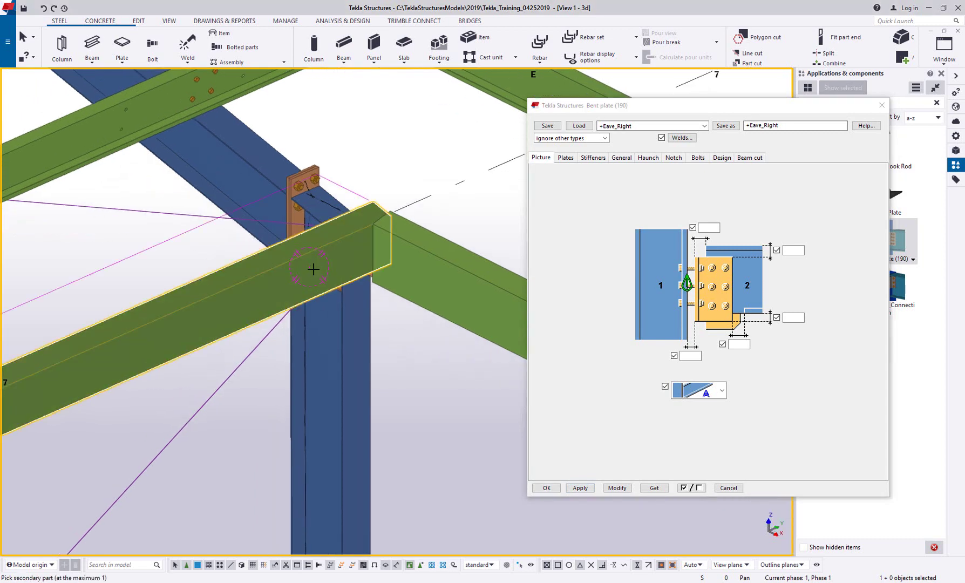
pyautogui.click(428, 301)
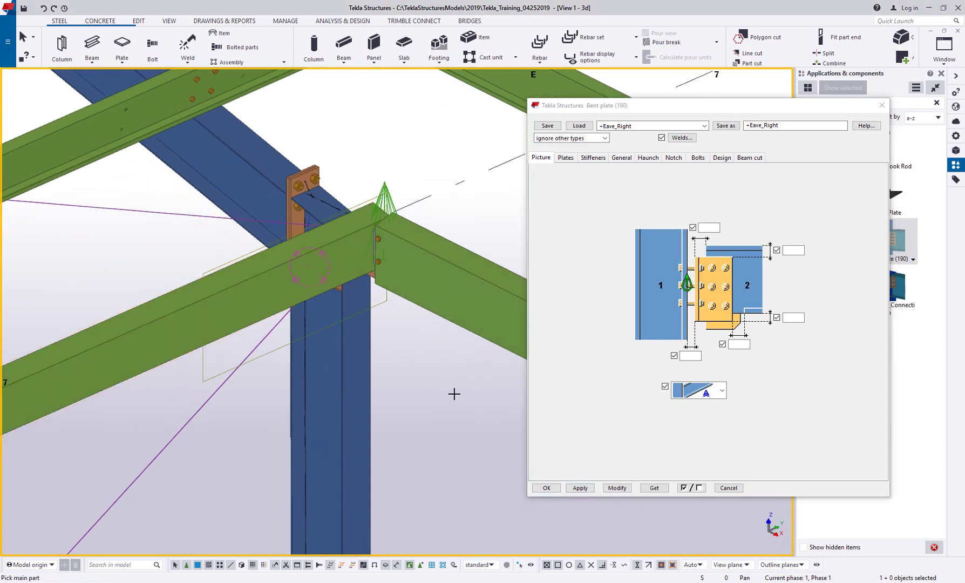
pyautogui.rightClick(418, 339)
pyautogui.click(432, 341)
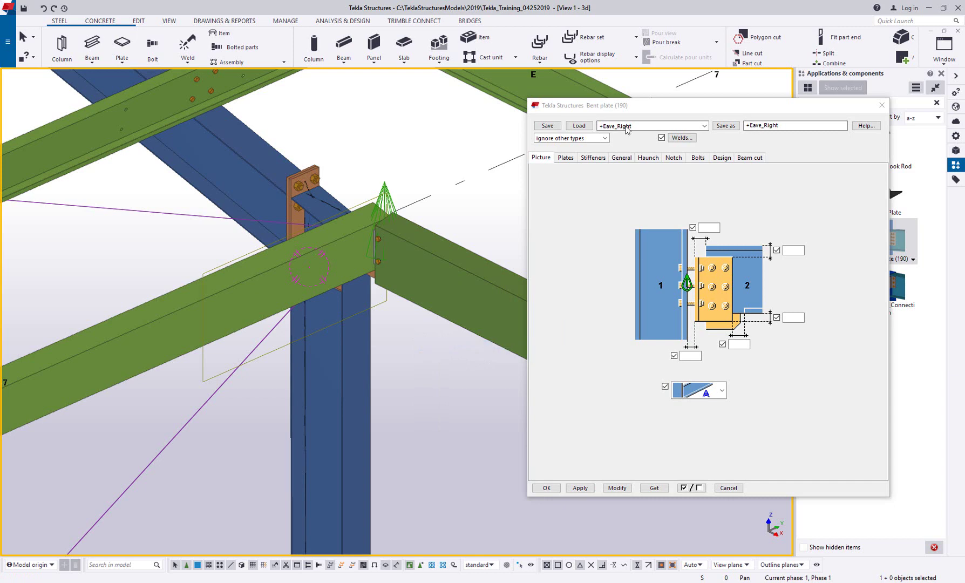
# Step: Examine the W8X15 entry frame column and the main building frame column beside it under the entry roof
pyautogui.scroll(-2, 474, 364)
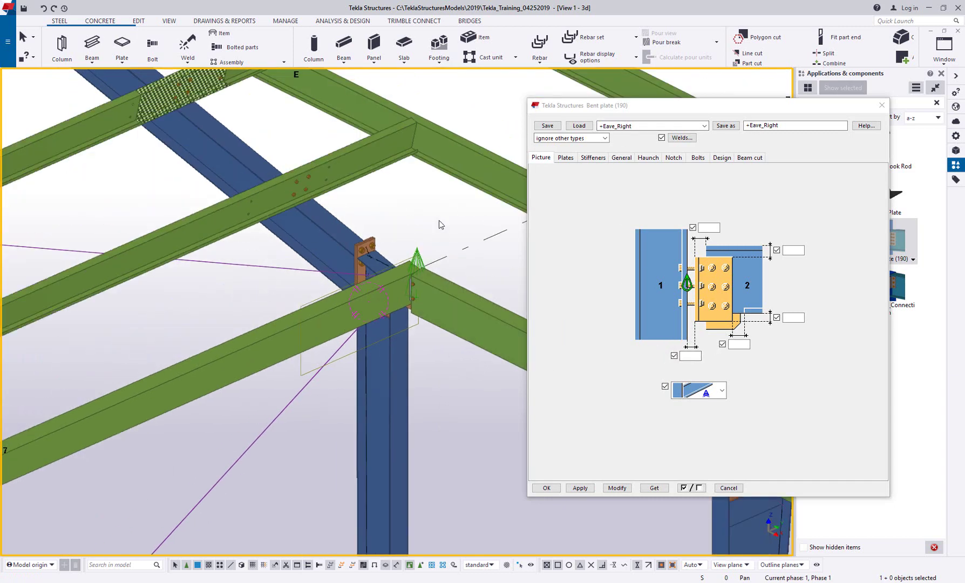
pyautogui.moveTo(450, 217); pyautogui.dragTo(443, 242, button='middle')
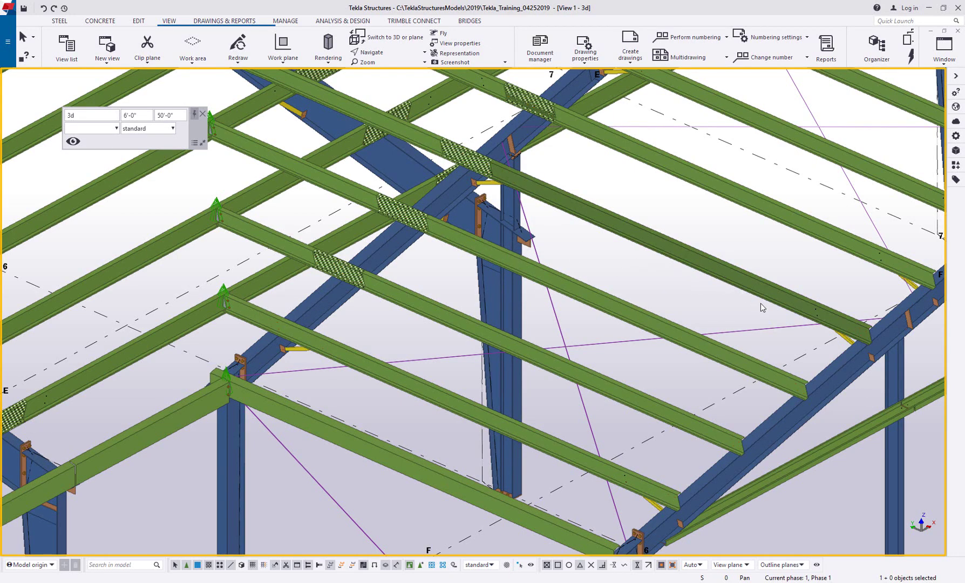
pyautogui.scroll(3, 507, 197)
pyautogui.click(507, 198)
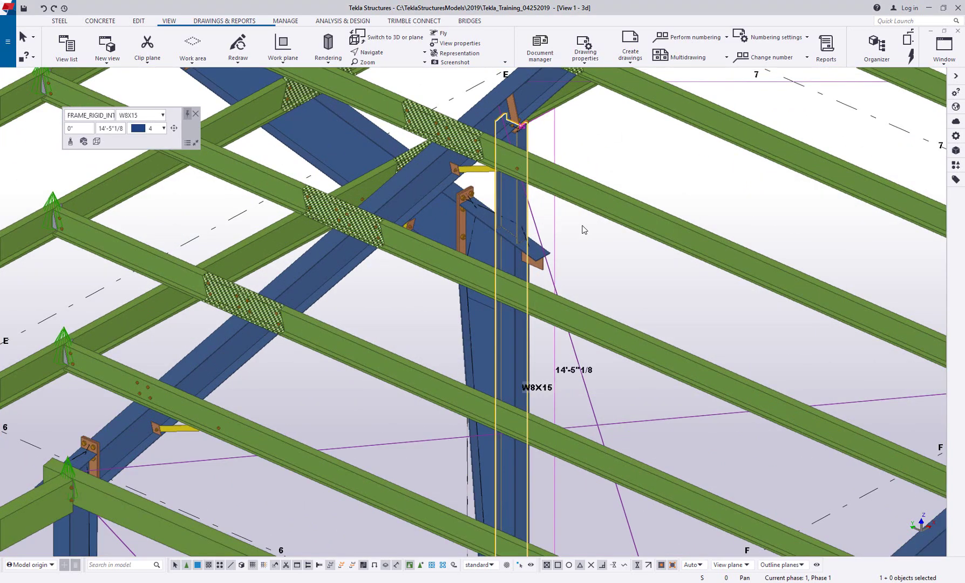
pyautogui.scroll(2, 579, 256)
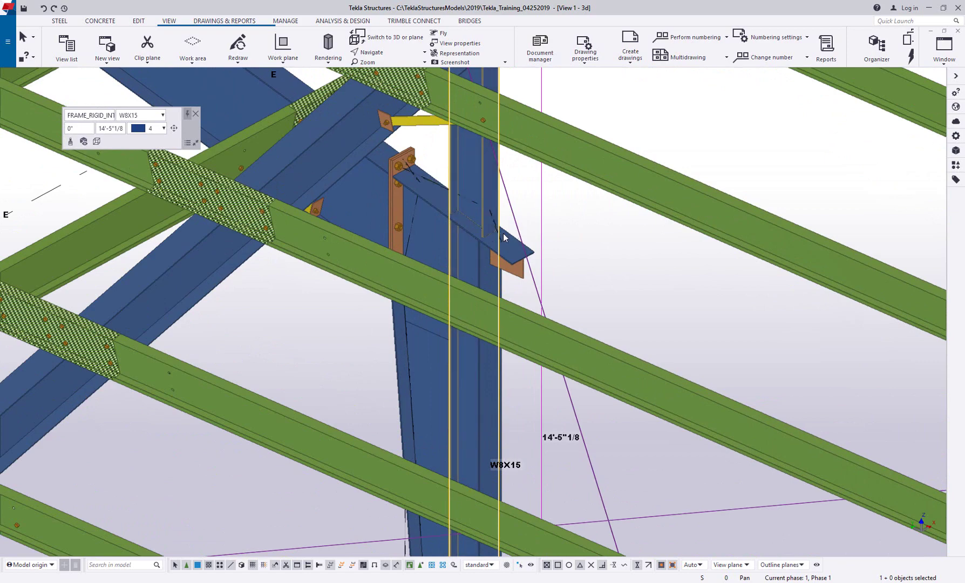
pyautogui.scroll(-2, 548, 249)
pyautogui.scroll(-1, 547, 249)
pyautogui.click(678, 295)
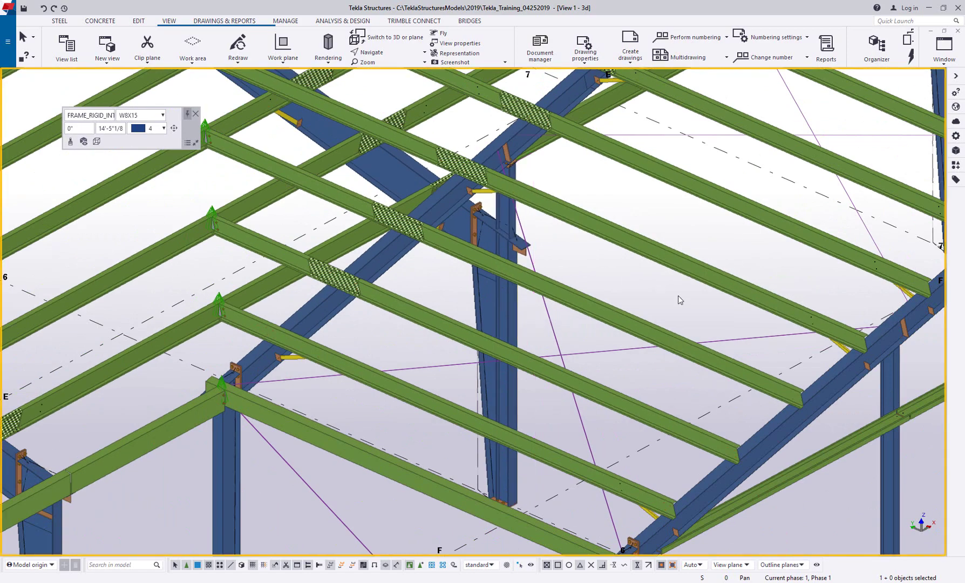
pyautogui.moveTo(677, 296); pyautogui.dragTo(629, 247, button='middle')
pyautogui.scroll(-2, 628, 247)
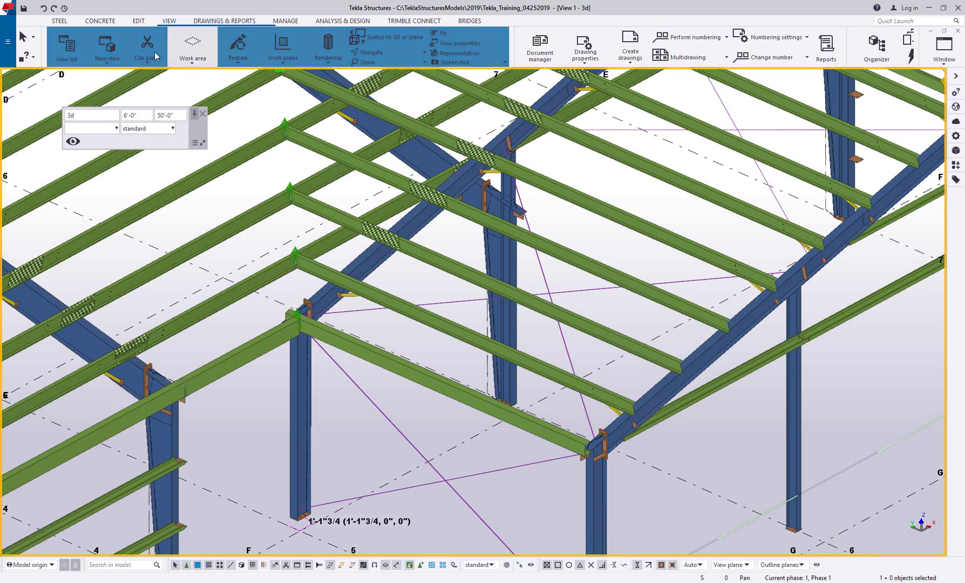
# Step: Open the named view ELEVATION ON GRID 6
pyautogui.hotkey('ctrl', 'i')
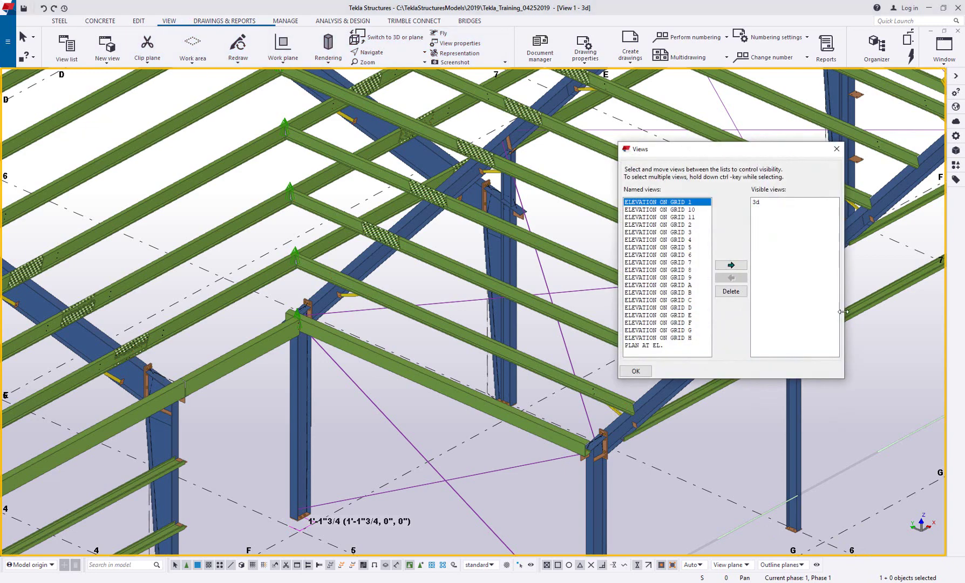
pyautogui.doubleClick(686, 254)
pyautogui.click(635, 371)
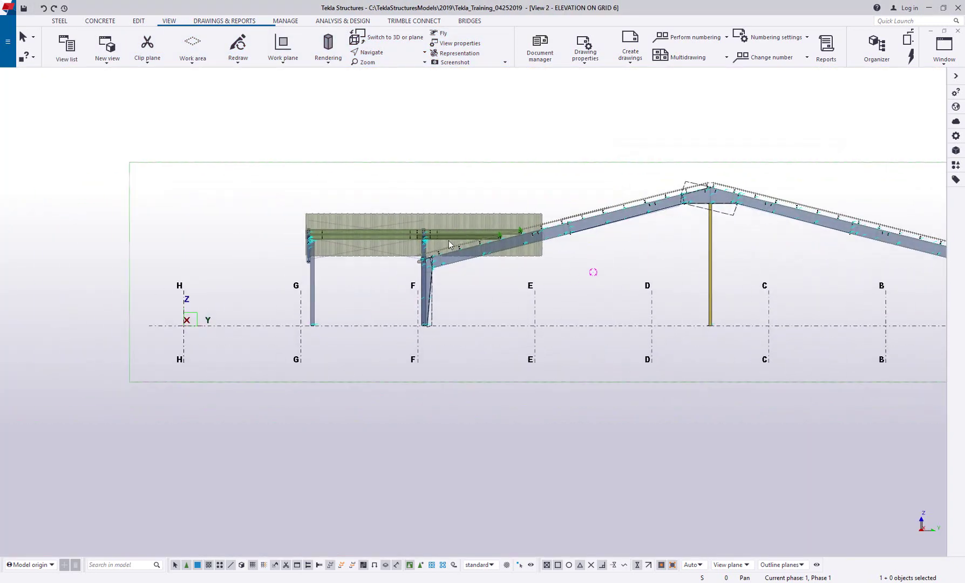
# Step: Shorten the W8X15 entry frame column near grid F to about 4'-5"1/8 by moving its lower end vertically with direct modification
pyautogui.scroll(5, 439, 281)
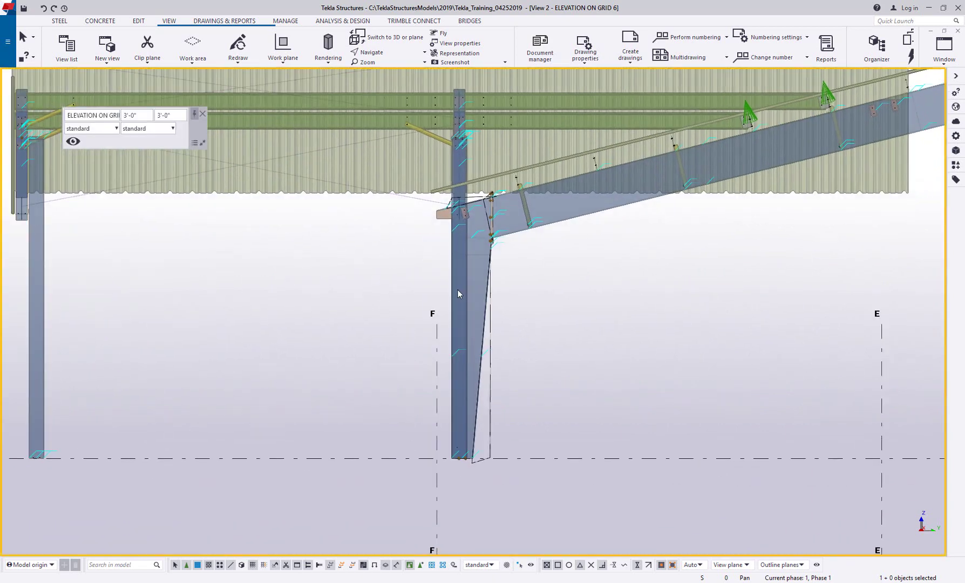
pyautogui.click(466, 288)
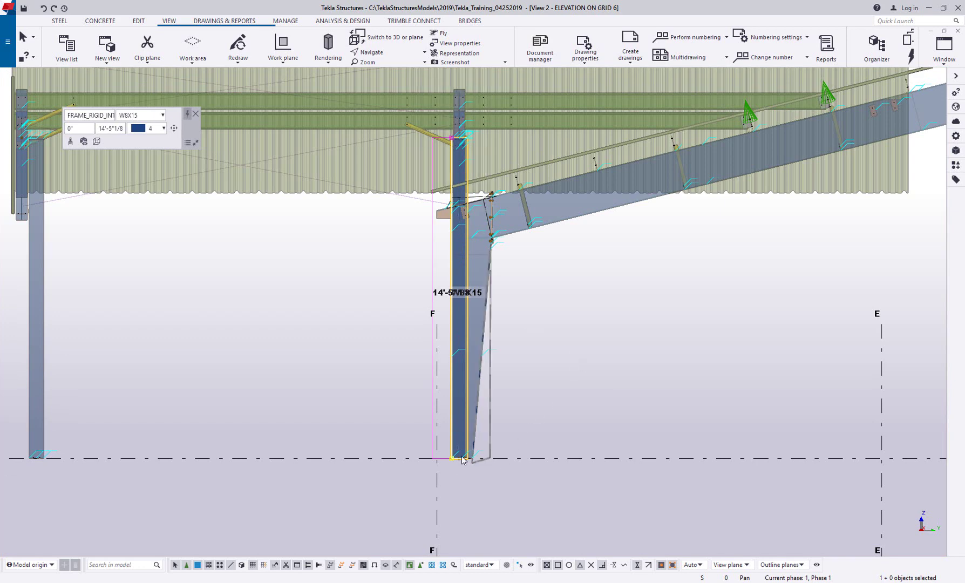
pyautogui.scroll(2, 454, 461)
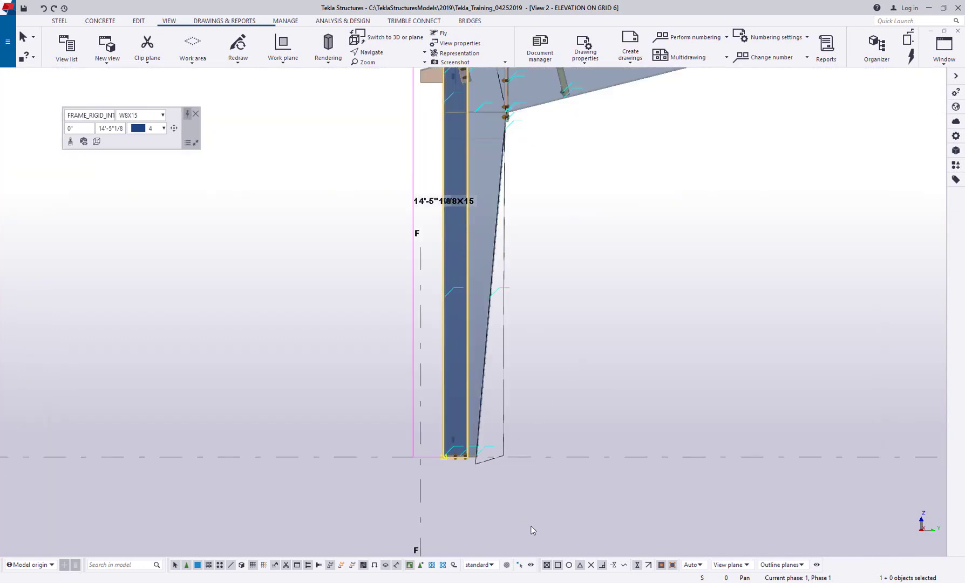
pyautogui.click(520, 565)
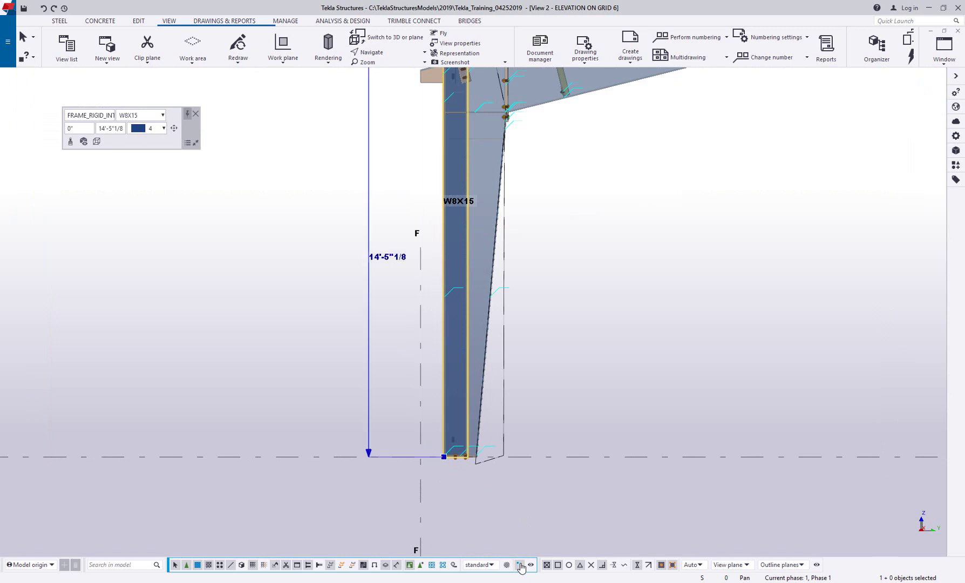
pyautogui.click(444, 457)
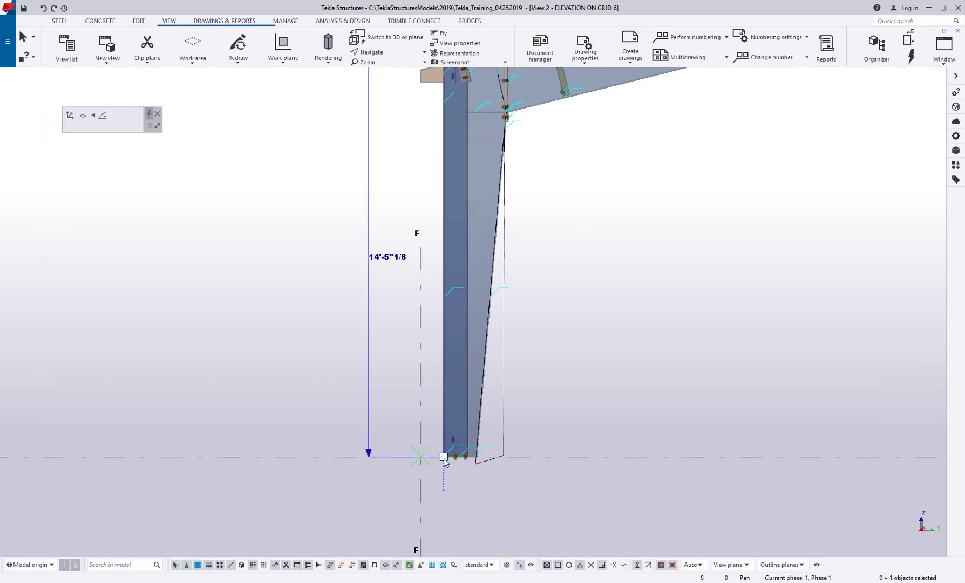
pyautogui.click(68, 118)
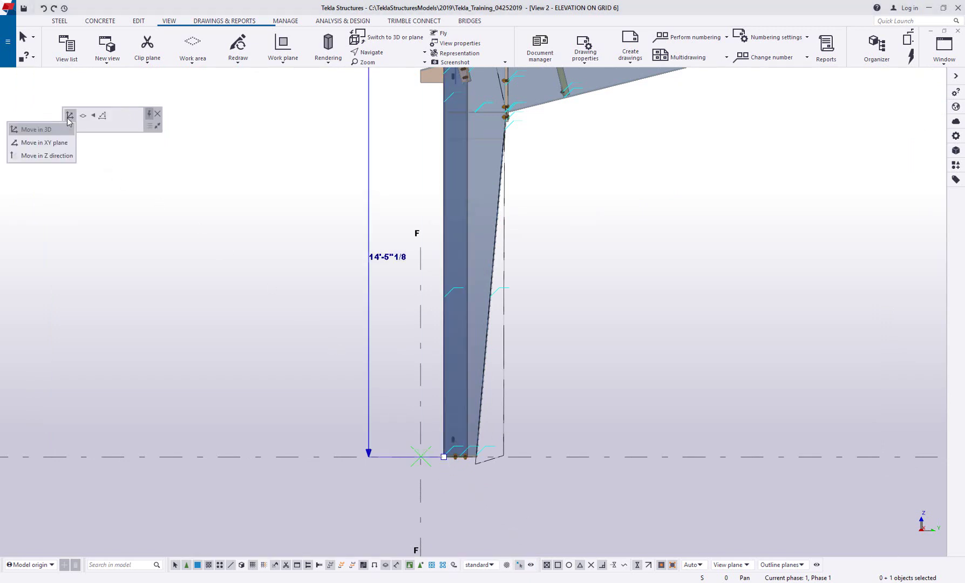
pyautogui.click(53, 163)
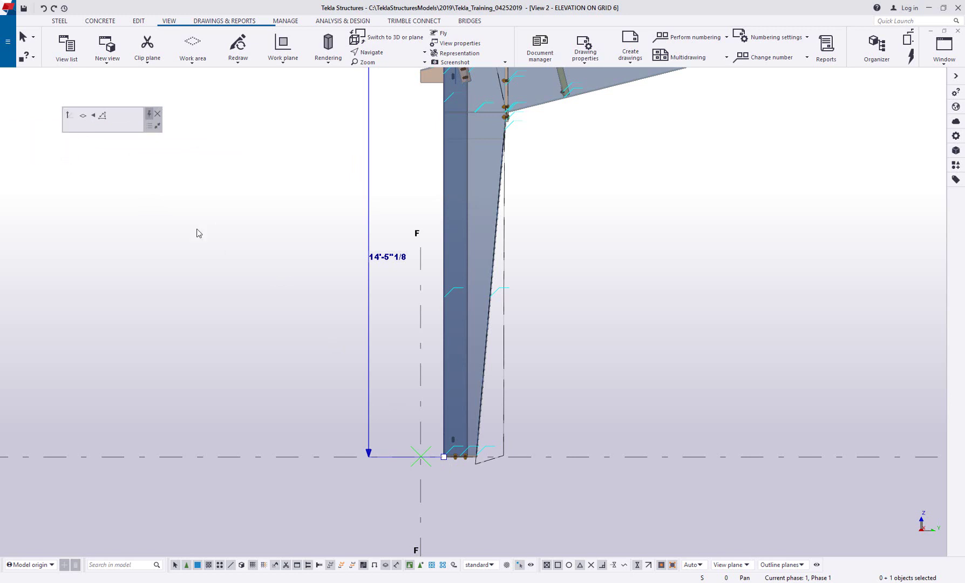
pyautogui.moveTo(410, 487); pyautogui.dragTo(411, 119)
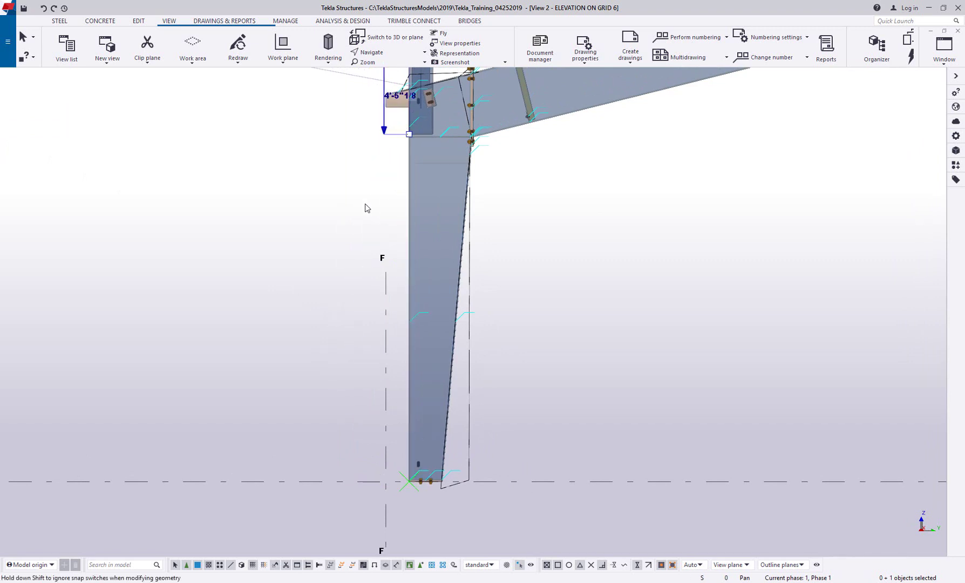
# Step: Raise the lower end of the W8X15 column further, to the sloped top flange of the main building frame column
pyautogui.keyDown('ctrl'); pyautogui.scroll(3, 426, 188); pyautogui.keyUp('ctrl')
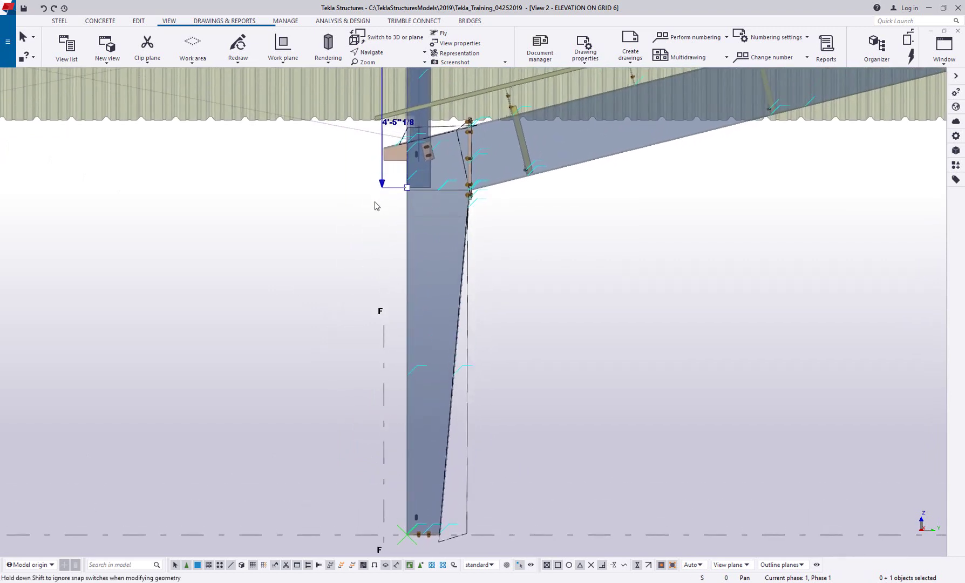
pyautogui.keyDown('ctrl'); pyautogui.scroll(3, 376, 206); pyautogui.keyUp('ctrl')
pyautogui.scroll(5, 376, 206)
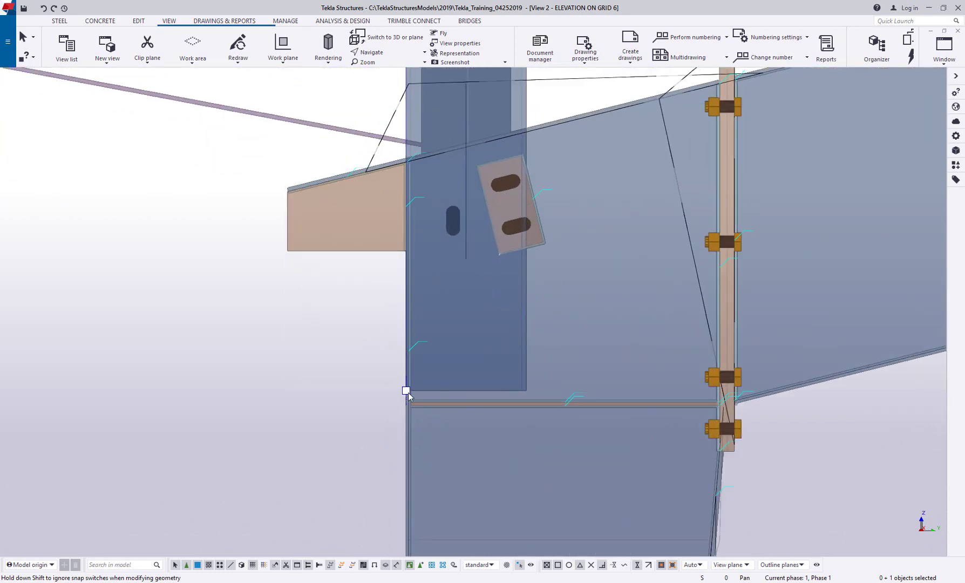
pyautogui.moveTo(407, 393); pyautogui.dragTo(403, 161)
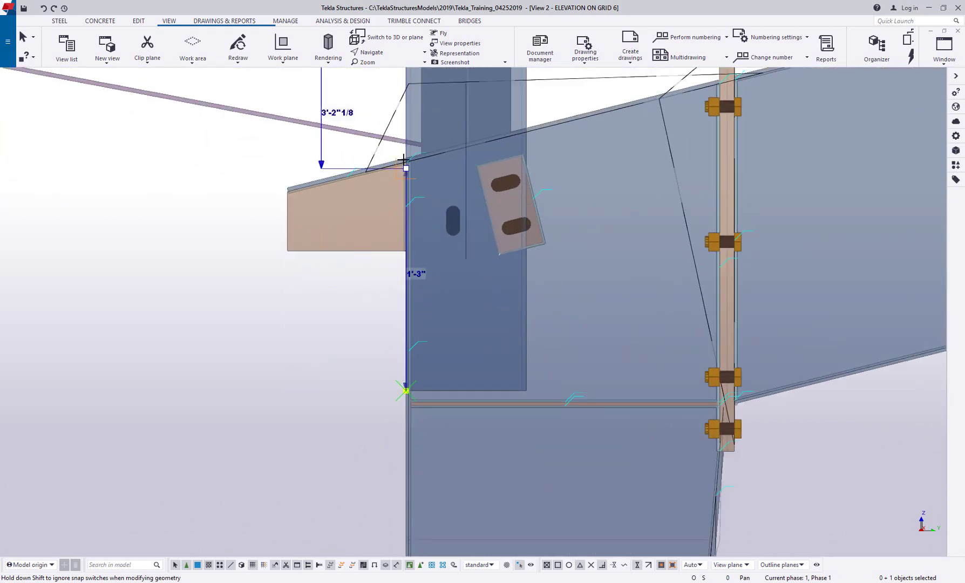
pyautogui.keyDown('ctrl'); pyautogui.scroll(3, 404, 160); pyautogui.keyUp('ctrl')
pyautogui.scroll(5, 377, 283)
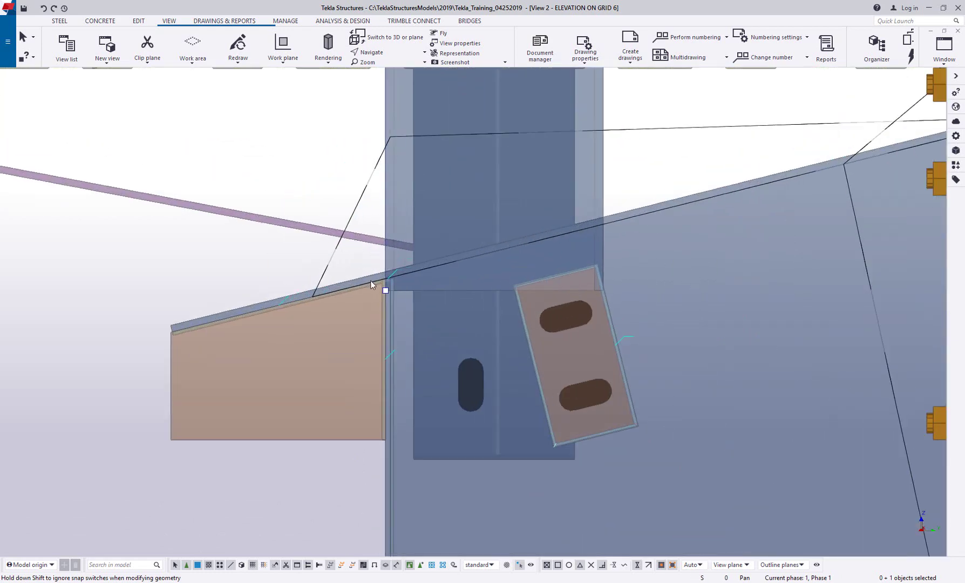
pyautogui.moveTo(403, 307); pyautogui.dragTo(401, 259)
pyautogui.scroll(-6, 356, 320)
pyautogui.click(213, 306)
pyautogui.scroll(-1, 213, 306)
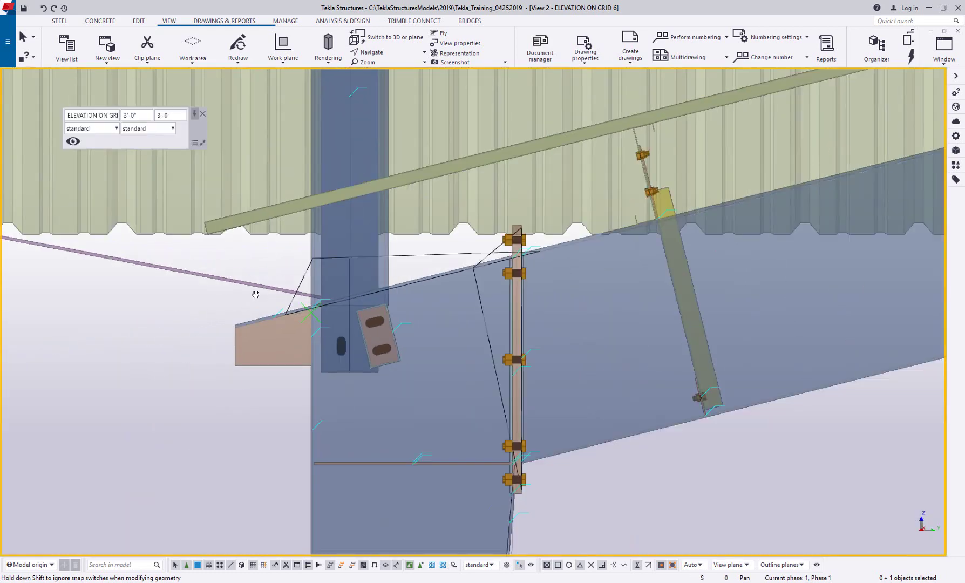
# Step: Delete the tapered plate that projects outward from the main frame column beneath the extended top flange
pyautogui.moveTo(180, 342); pyautogui.dragTo(235, 310, button='middle')
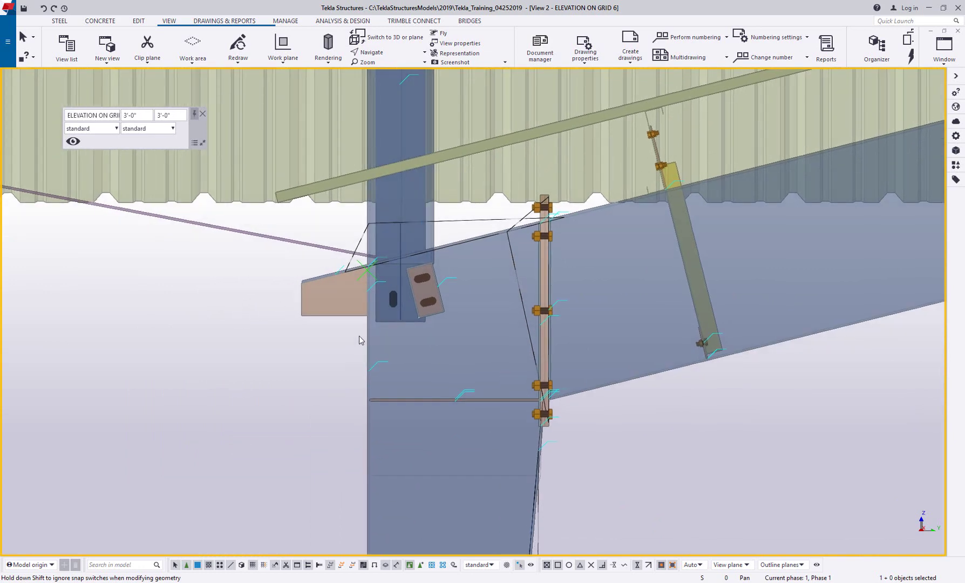
pyautogui.scroll(2, 359, 336)
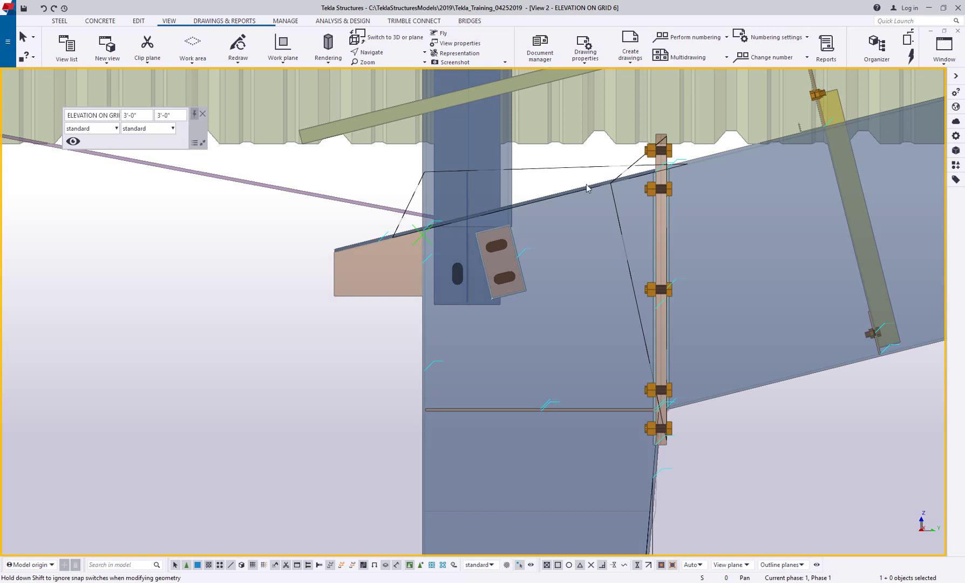
pyautogui.scroll(3, 306, 266)
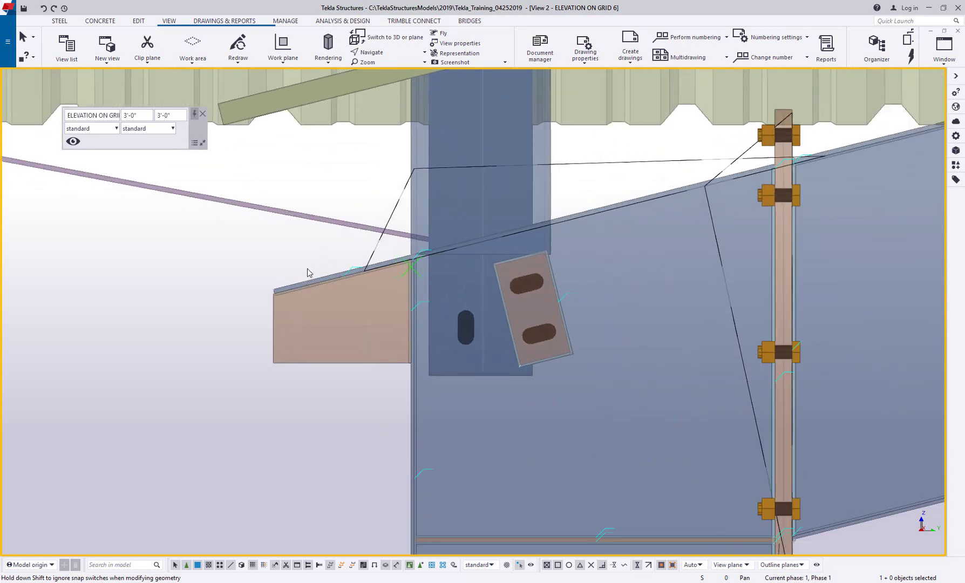
pyautogui.moveTo(337, 255); pyautogui.dragTo(377, 247, button='middle')
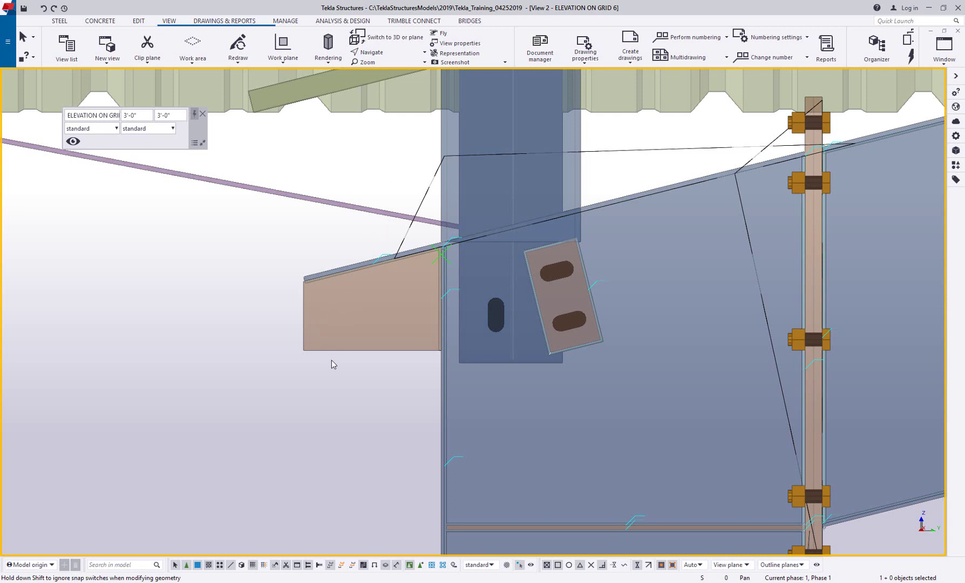
pyautogui.click(339, 348)
pyautogui.press('Delete')
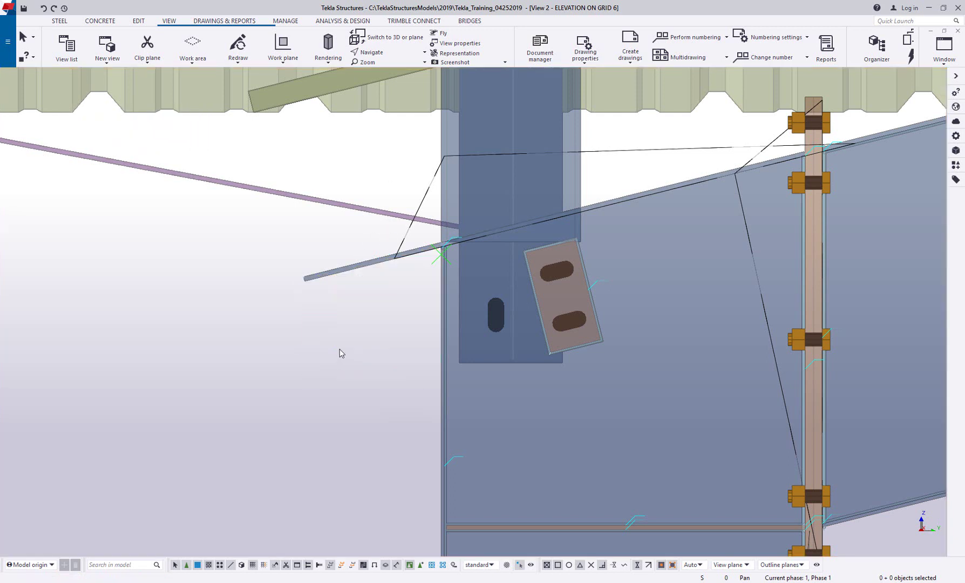
# Step: Shorten the overhanging PL6"*1/4 top flange plate by moving its outer end point to just outside the main frame column
pyautogui.click(319, 278)
pyautogui.scroll(4, 324, 278)
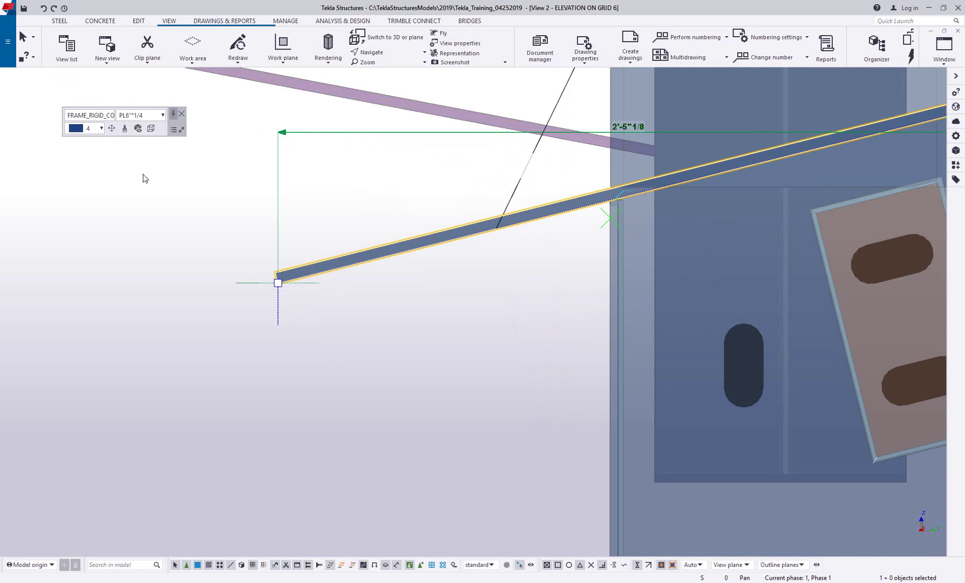
pyautogui.click(277, 284)
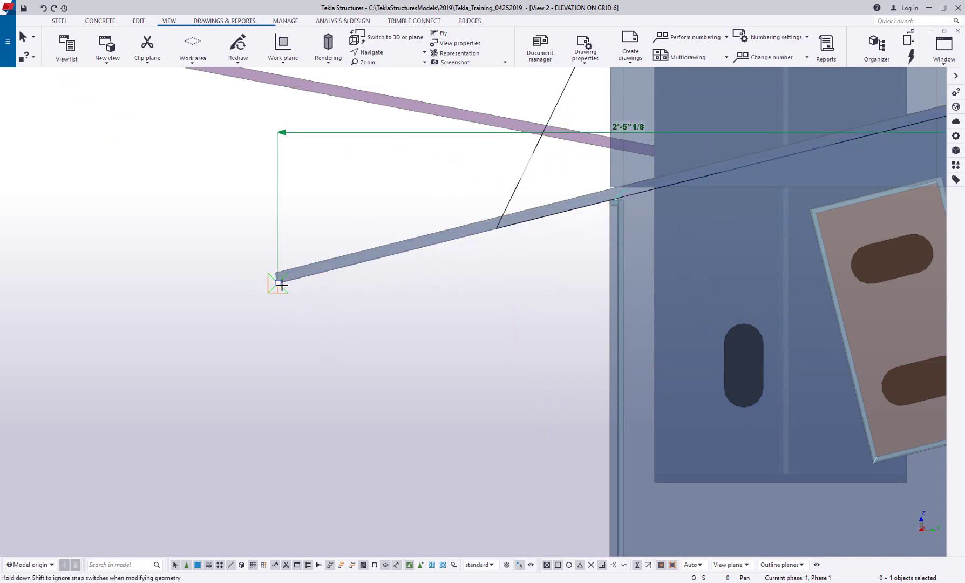
pyautogui.click(519, 566)
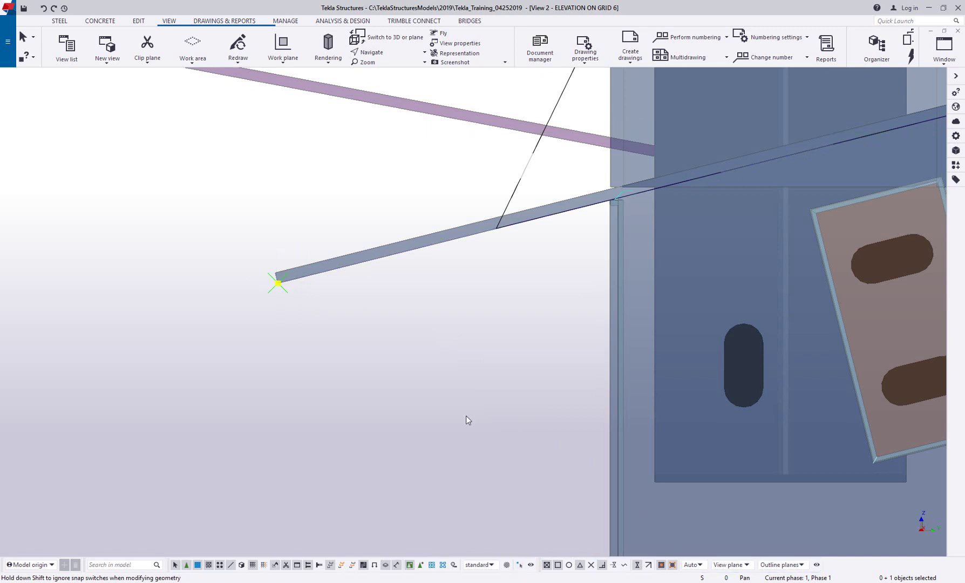
pyautogui.click(315, 270)
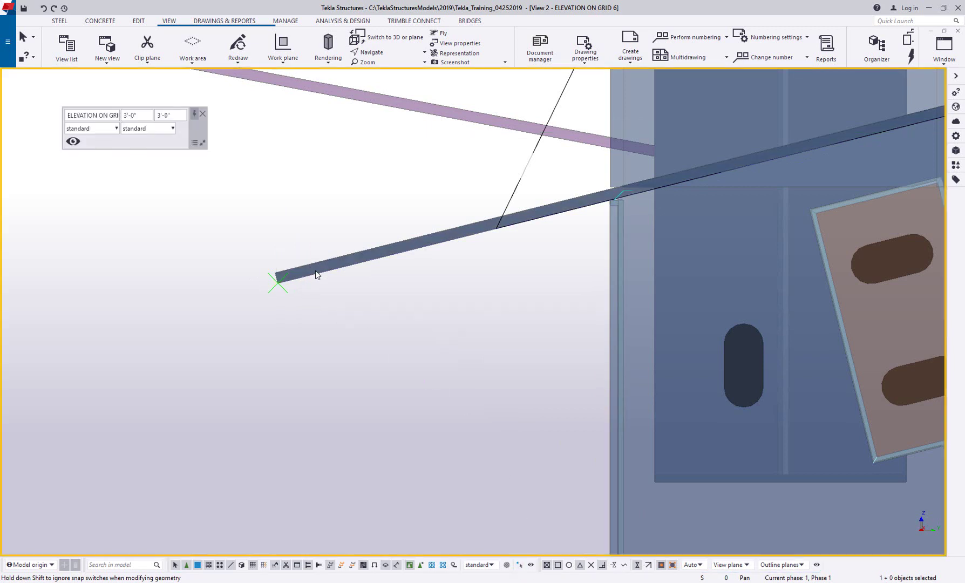
pyautogui.rightClick(278, 284)
pyautogui.click(345, 351)
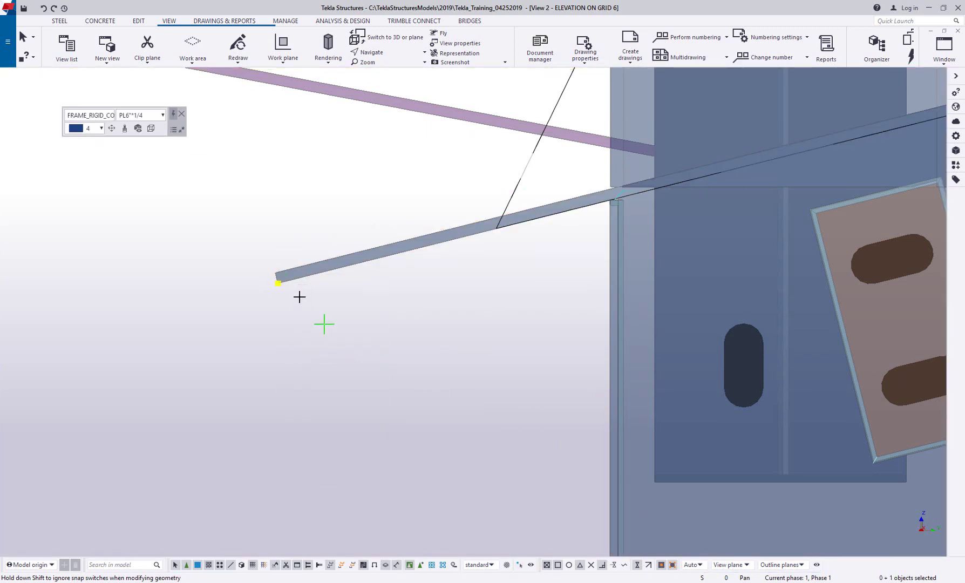
pyautogui.click(278, 283)
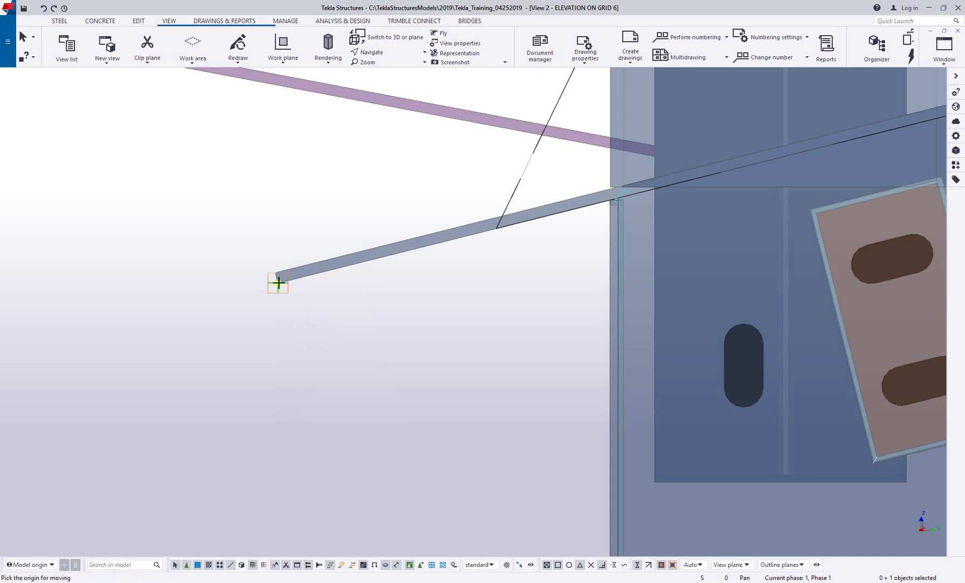
pyautogui.click(576, 210)
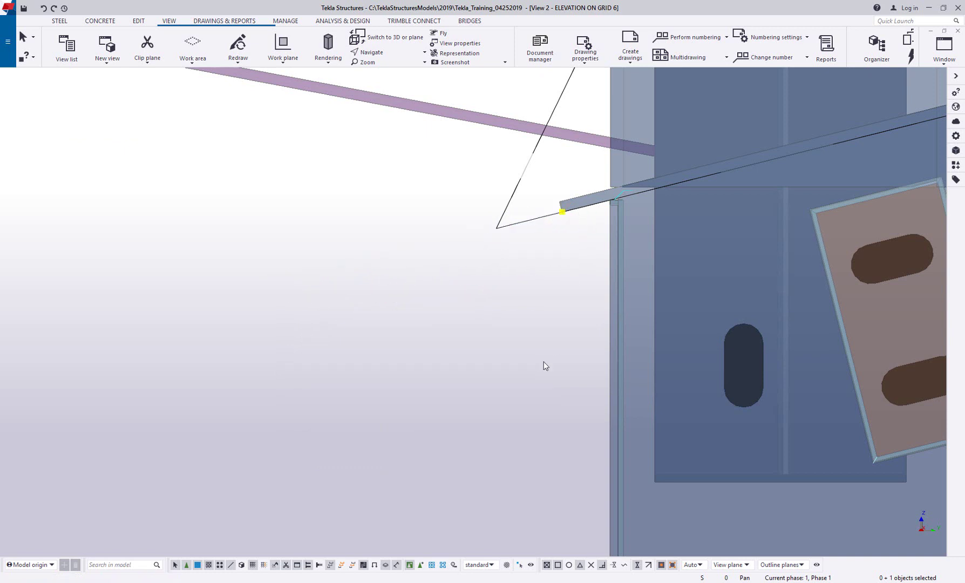
pyautogui.click(543, 363)
pyautogui.scroll(-5, 490, 374)
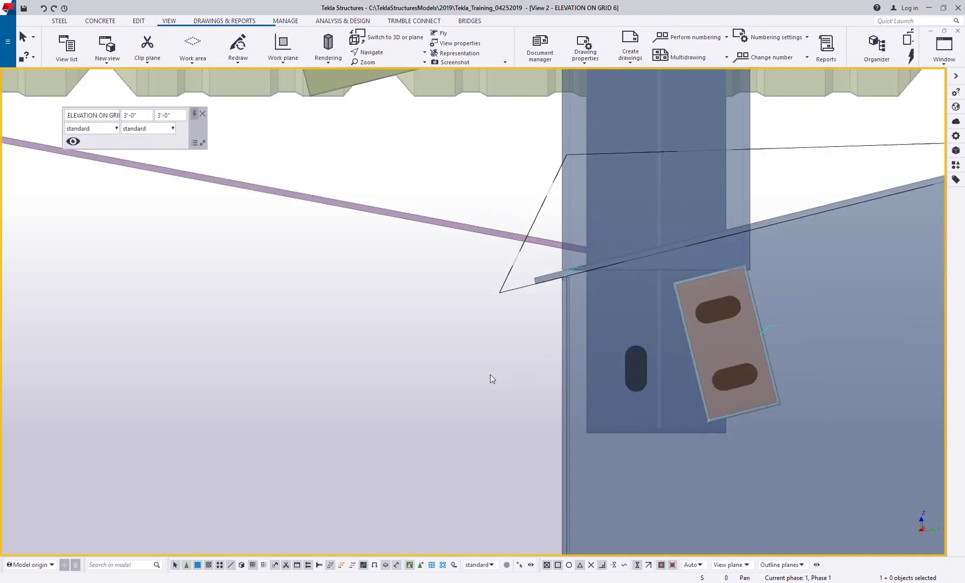
# Step: Close the grid 6 elevation and place a clip plane parallel to the main frame column web in the 3D view, exposing the column joint
pyautogui.click(958, 31)
pyautogui.scroll(5, 327, 174)
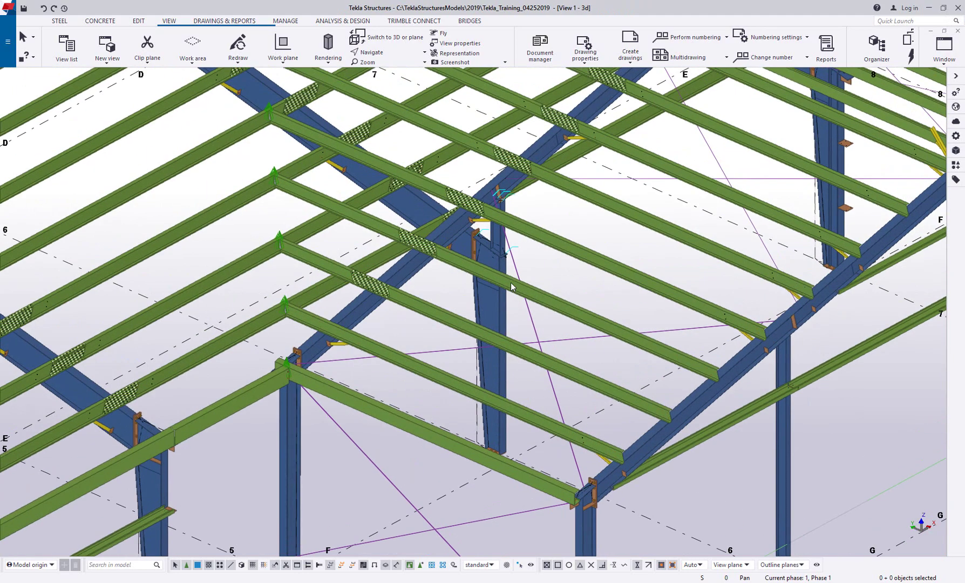
pyautogui.click(147, 44)
pyautogui.scroll(3, 477, 337)
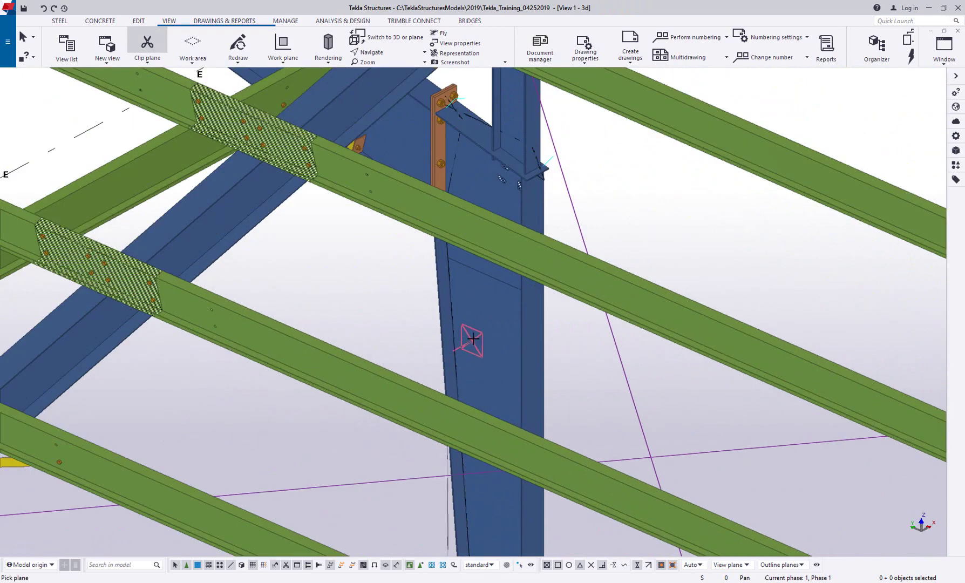
pyautogui.click(479, 336)
pyautogui.rightClick(618, 276)
pyautogui.click(627, 281)
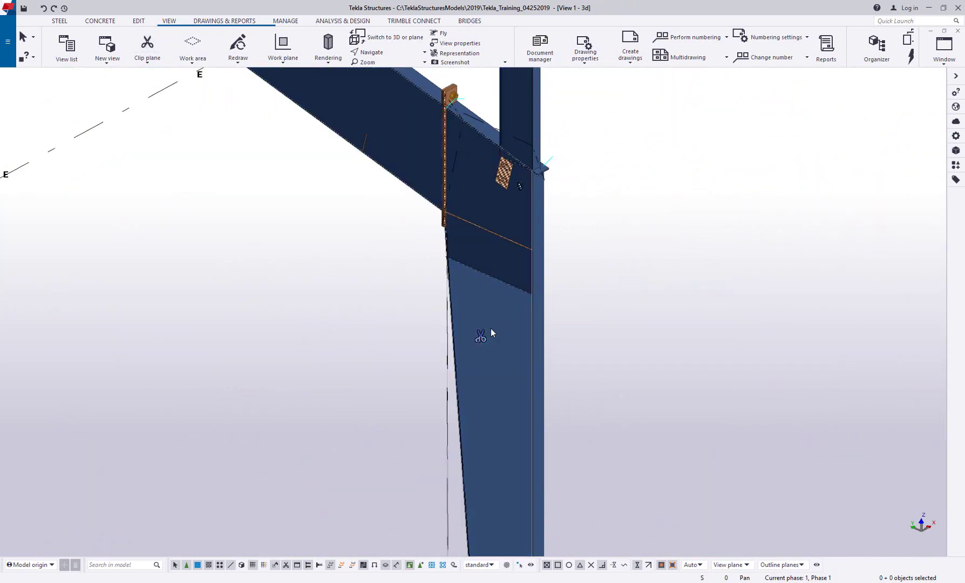
pyautogui.moveTo(458, 346); pyautogui.dragTo(447, 356)
pyautogui.moveTo(541, 278); pyautogui.dragTo(503, 380, button='middle')
pyautogui.scroll(3, 493, 253)
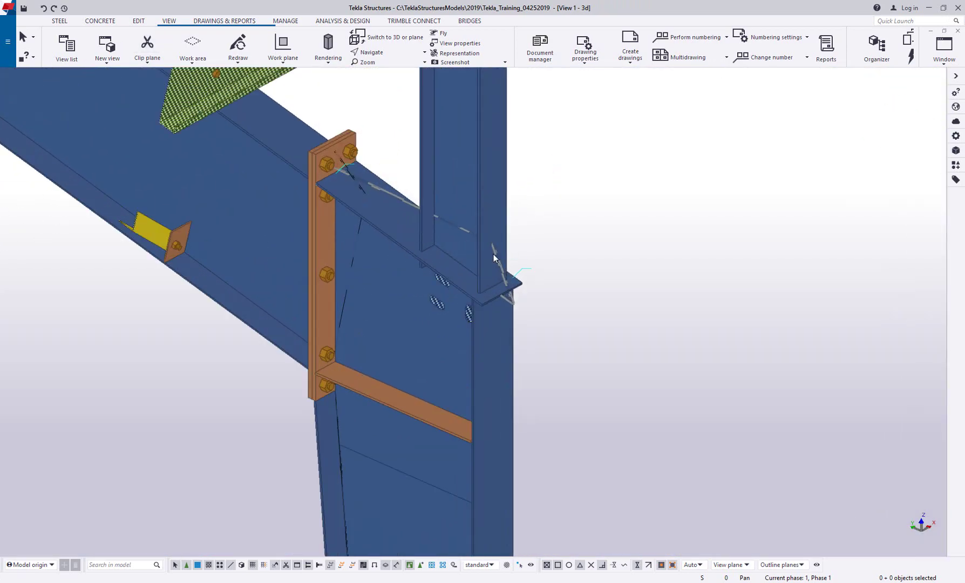
# Step: Search the component catalog for base and open the settings of U.S. Base plate connection (71)
pyautogui.click(491, 219)
pyautogui.moveTo(495, 254)
pyautogui.keyDown('ctrl'); pyautogui.mouseDown(button='middle')
pyautogui.moveTo(542, 248)
pyautogui.moveTo(482, 254)
pyautogui.mouseUp(button='middle'); pyautogui.keyUp('ctrl')
pyautogui.scroll(2, 509, 278)
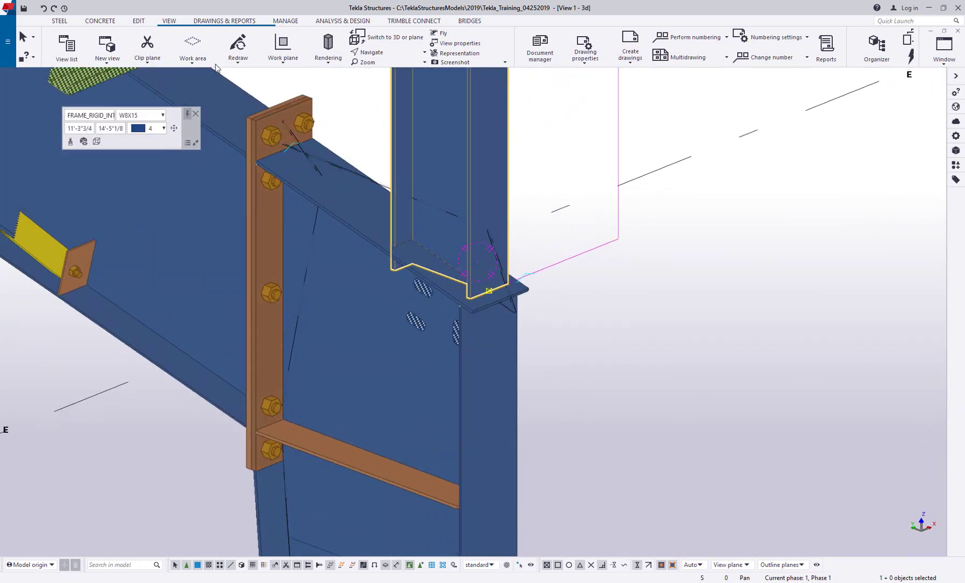
pyautogui.click(57, 22)
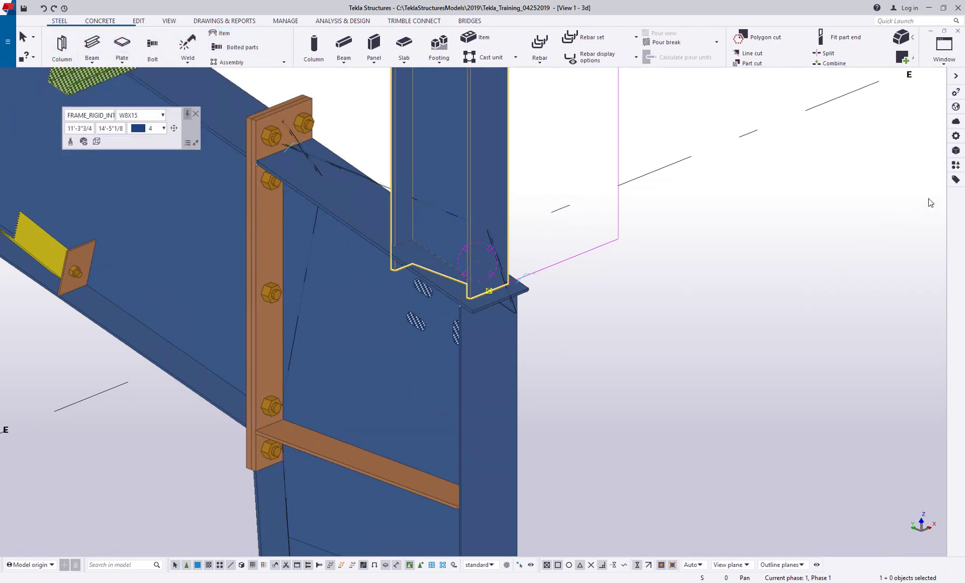
pyautogui.click(955, 165)
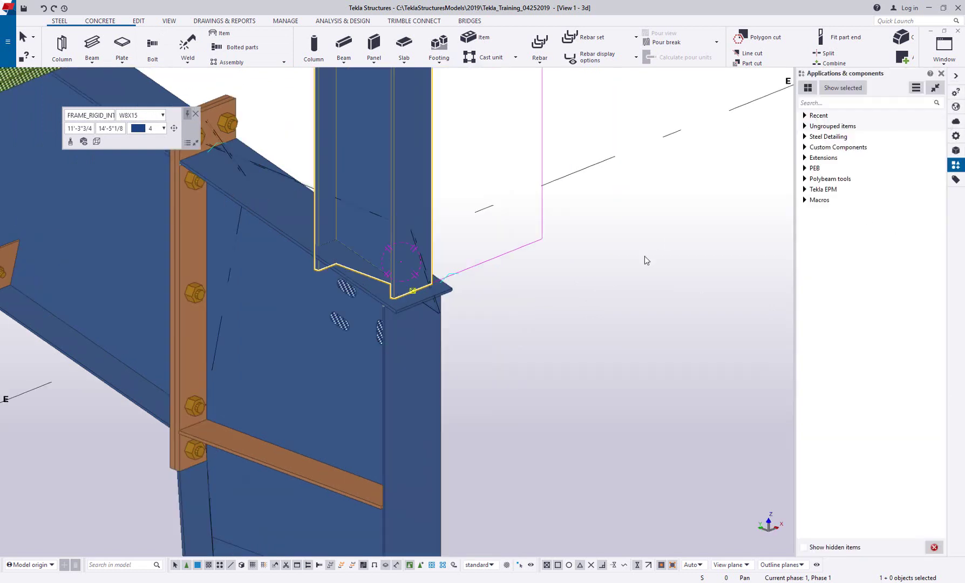
pyautogui.moveTo(638, 257); pyautogui.dragTo(704, 255, button='middle')
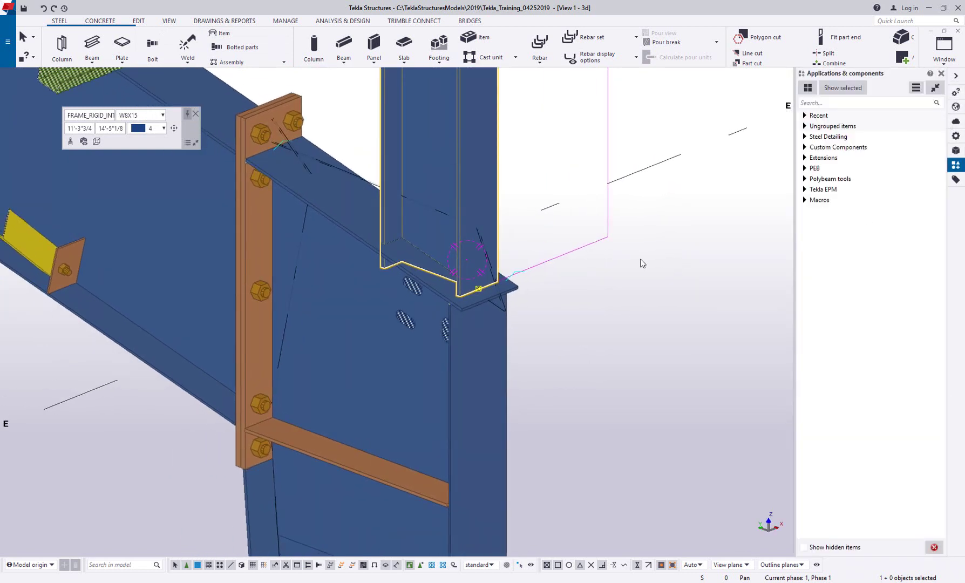
pyautogui.click(840, 104)
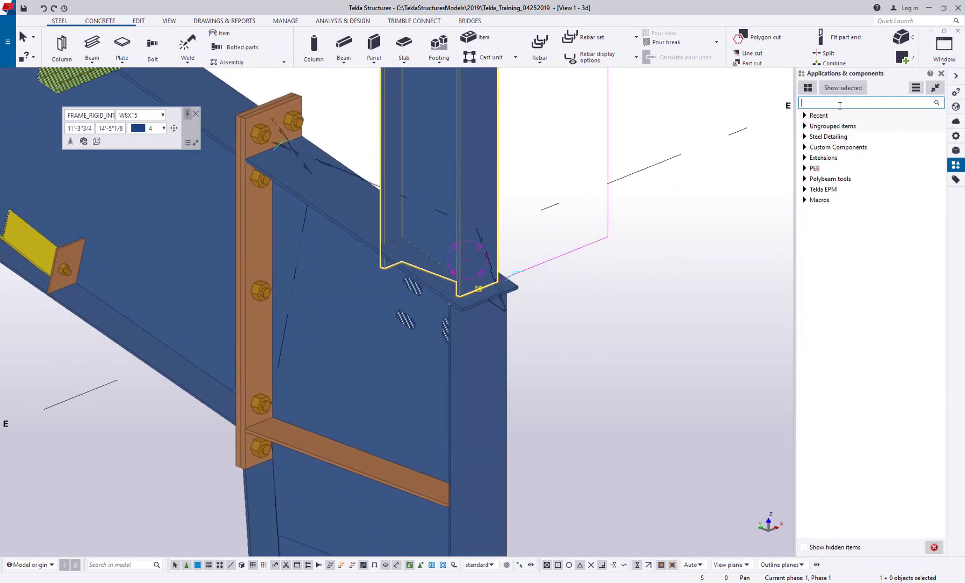
pyautogui.write('base')
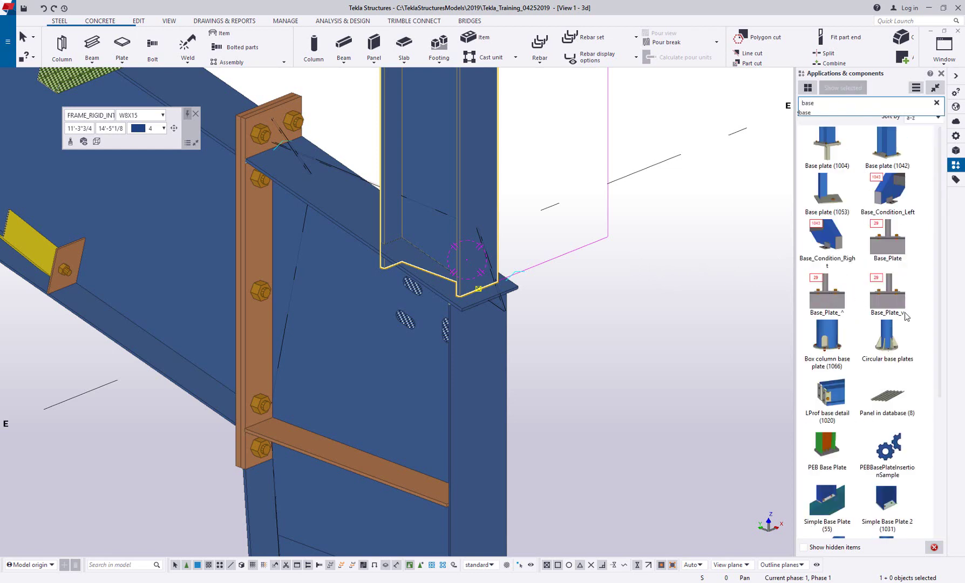
pyautogui.scroll(-4, 921, 329)
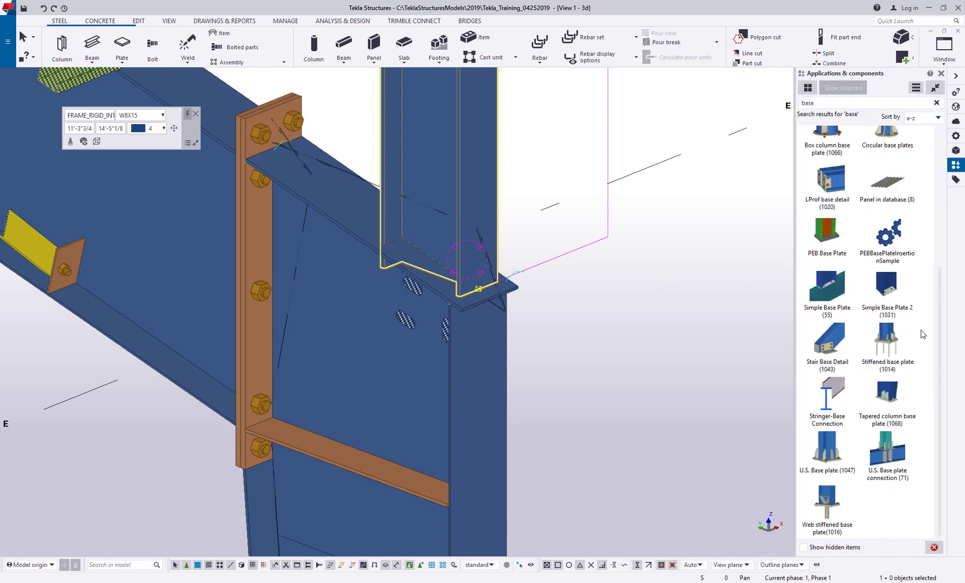
pyautogui.doubleClick(888, 456)
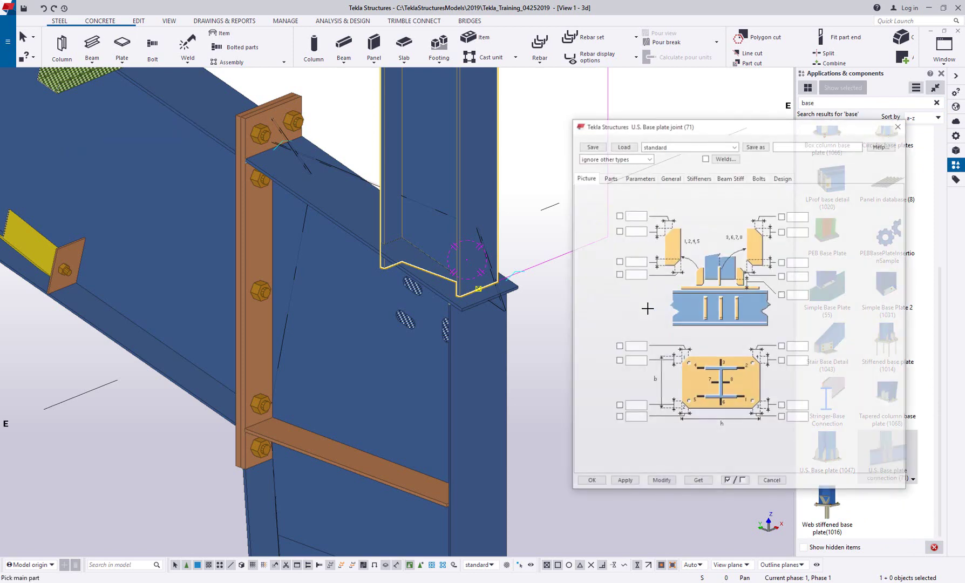
# Step: Load the +MBS_PostBase settings into the base plate connection, review its plate and bolt values, and apply them
pyautogui.moveTo(485, 241); pyautogui.dragTo(425, 242, button='middle')
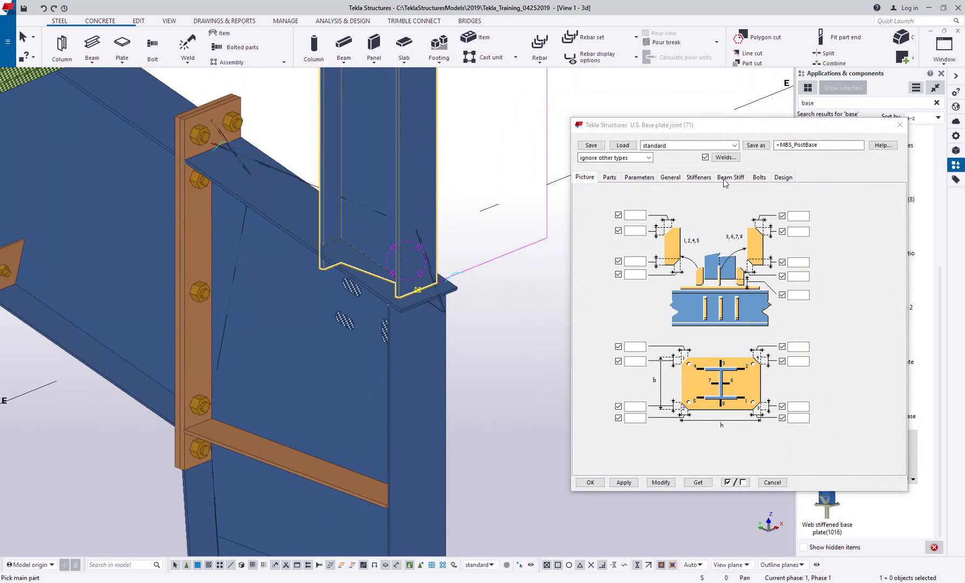
pyautogui.click(734, 145)
pyautogui.click(663, 178)
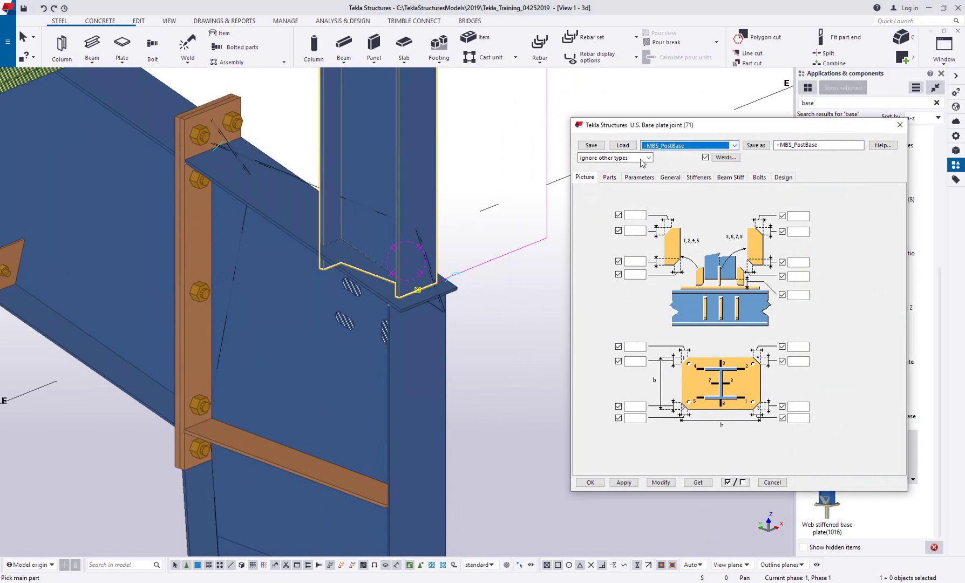
pyautogui.click(623, 145)
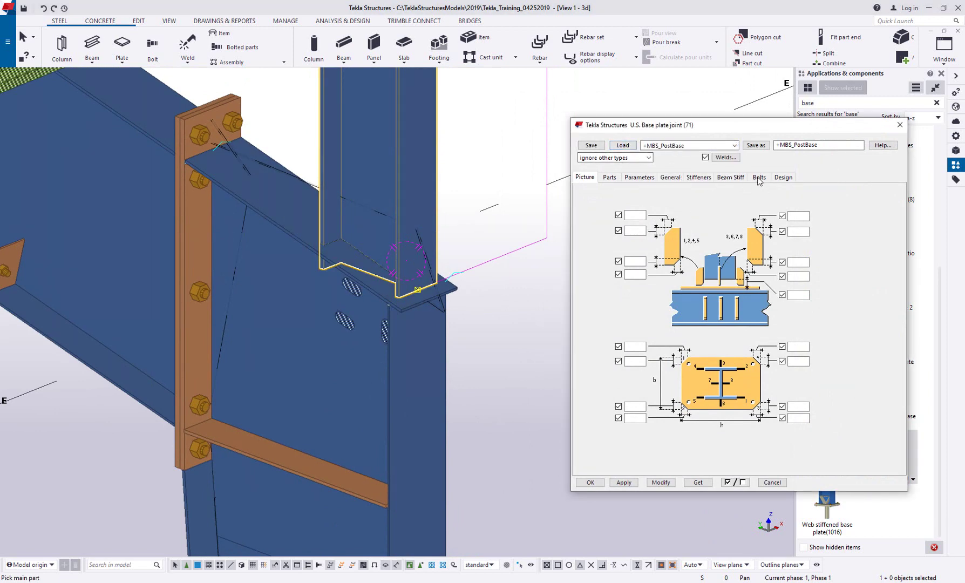
pyautogui.click(611, 179)
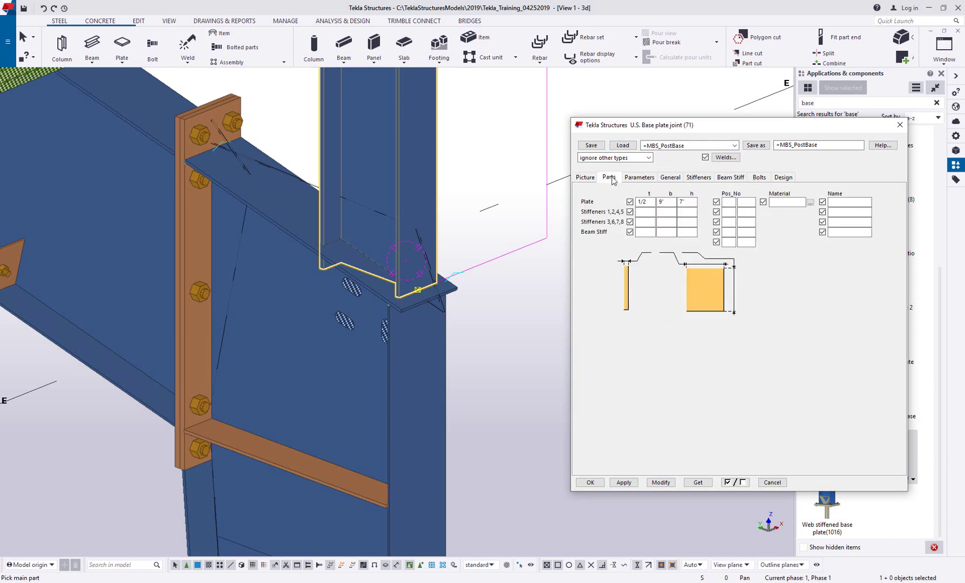
pyautogui.click(759, 178)
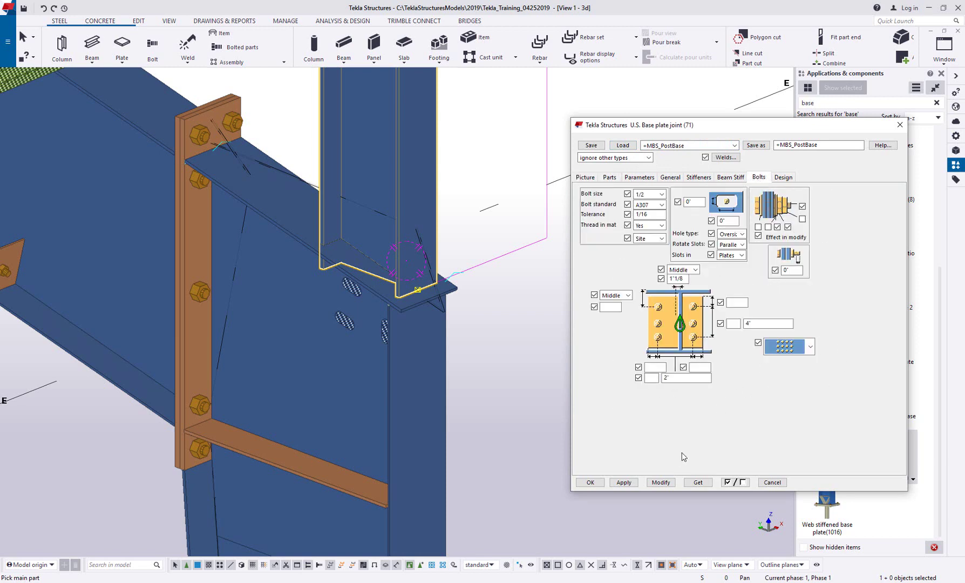
pyautogui.click(623, 483)
pyautogui.click(588, 480)
# Step: Create the base plate connection between the W8X15 column and the top flange plate of the main frame column
pyautogui.scroll(5, 467, 273)
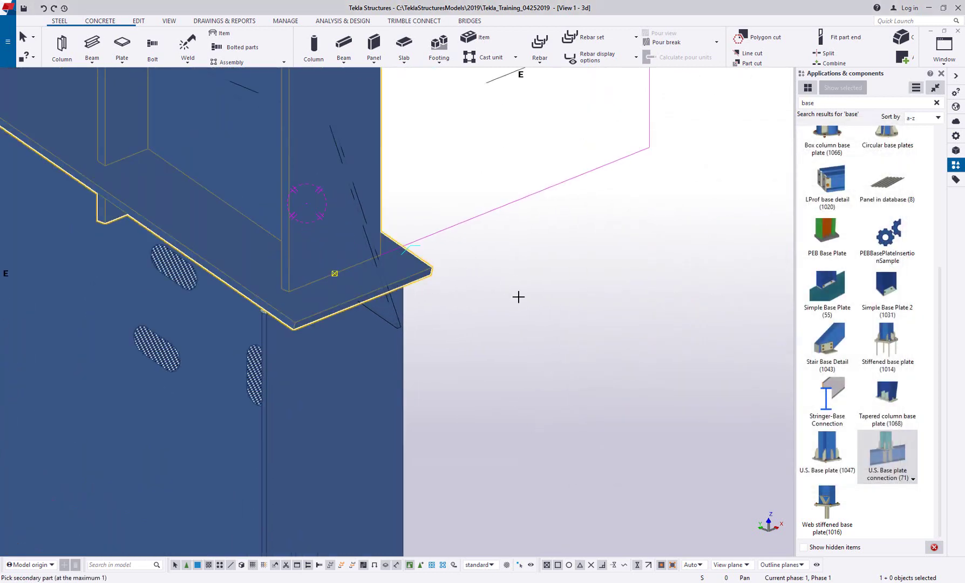
pyautogui.scroll(-3, 517, 295)
pyautogui.scroll(-3, 645, 286)
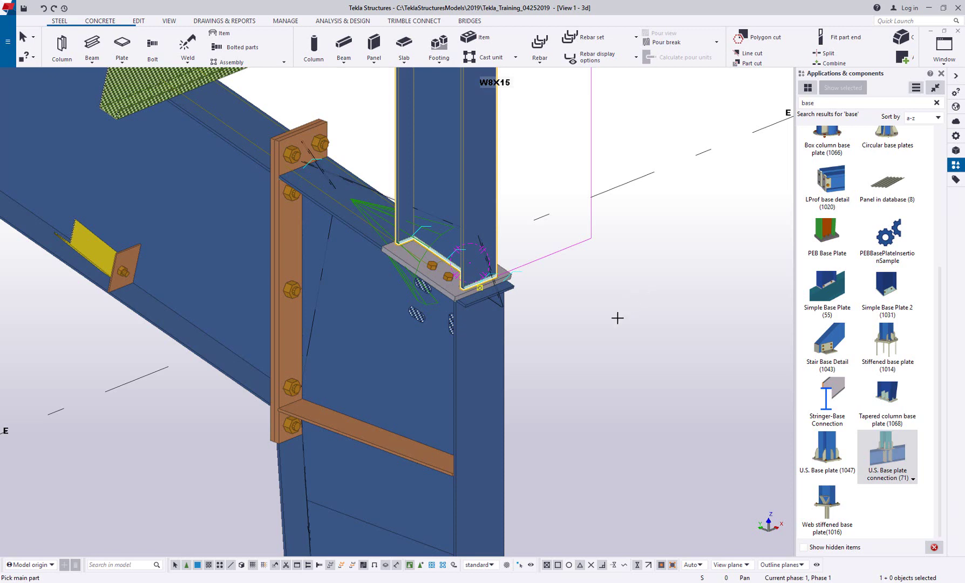
pyautogui.rightClick(611, 263)
pyautogui.click(639, 269)
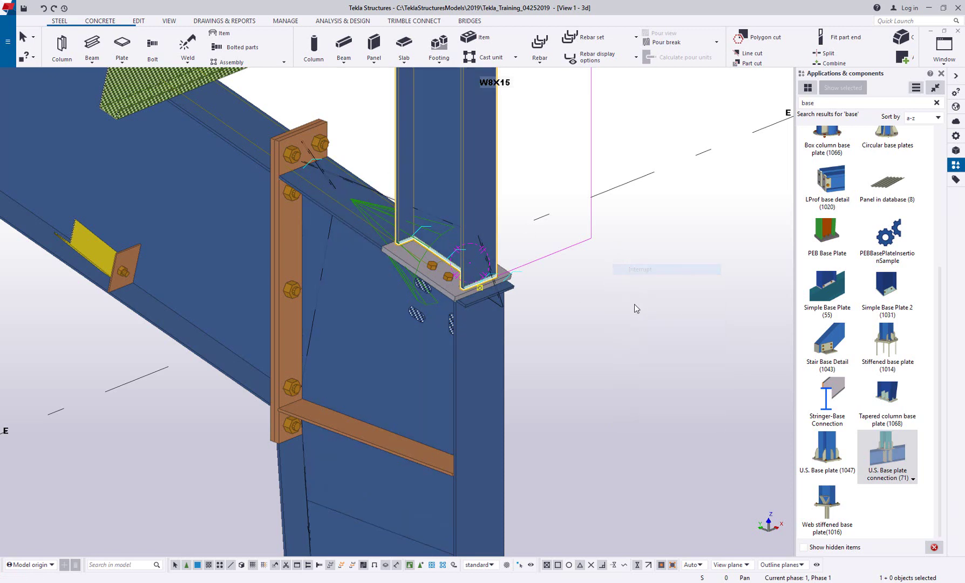
# Step: Remove the clip plane at the main frame column and update the 3D view
pyautogui.scroll(-2, 620, 315)
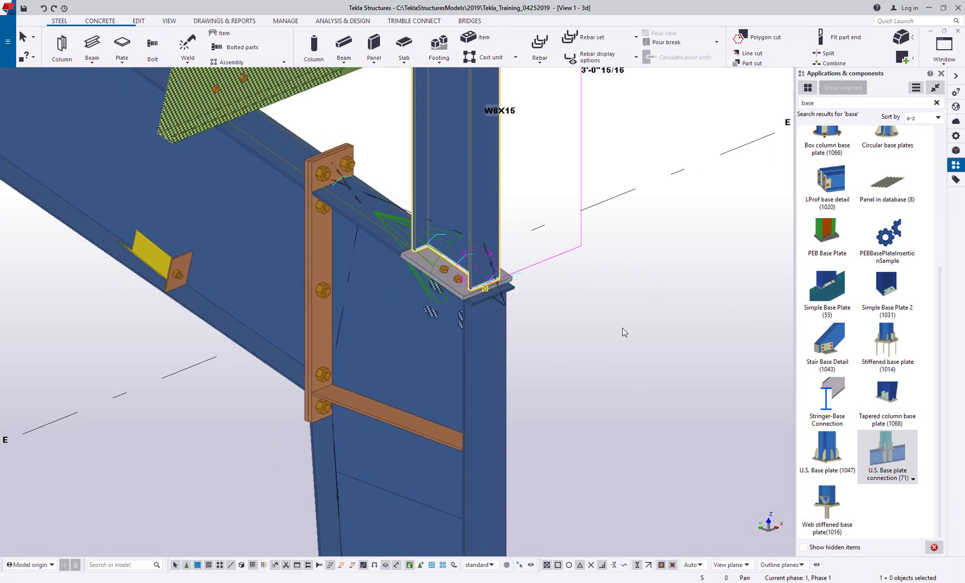
pyautogui.scroll(-8, 621, 328)
pyautogui.moveTo(496, 411); pyautogui.dragTo(537, 328, button='middle')
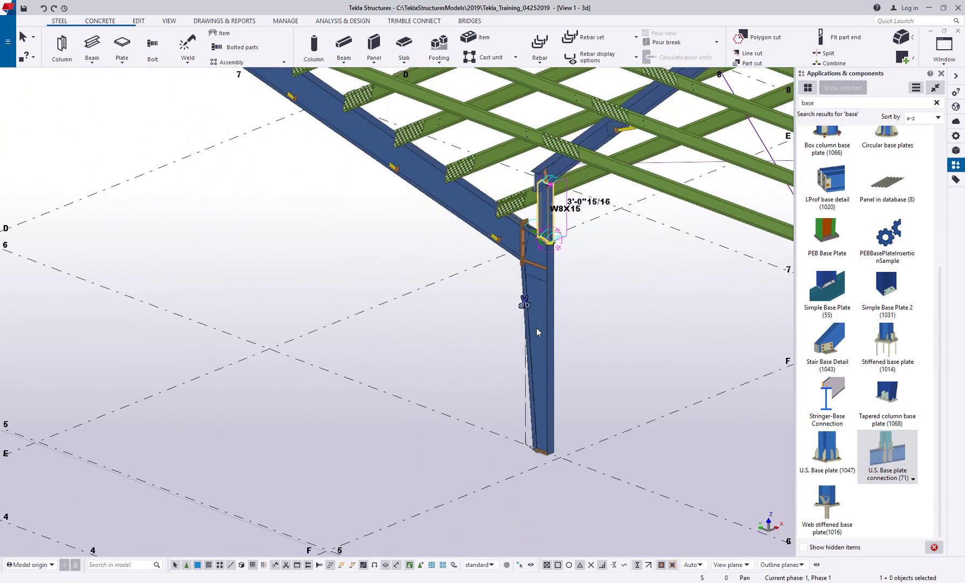
pyautogui.click(501, 307)
pyautogui.hotkey('ctrl', 'u')
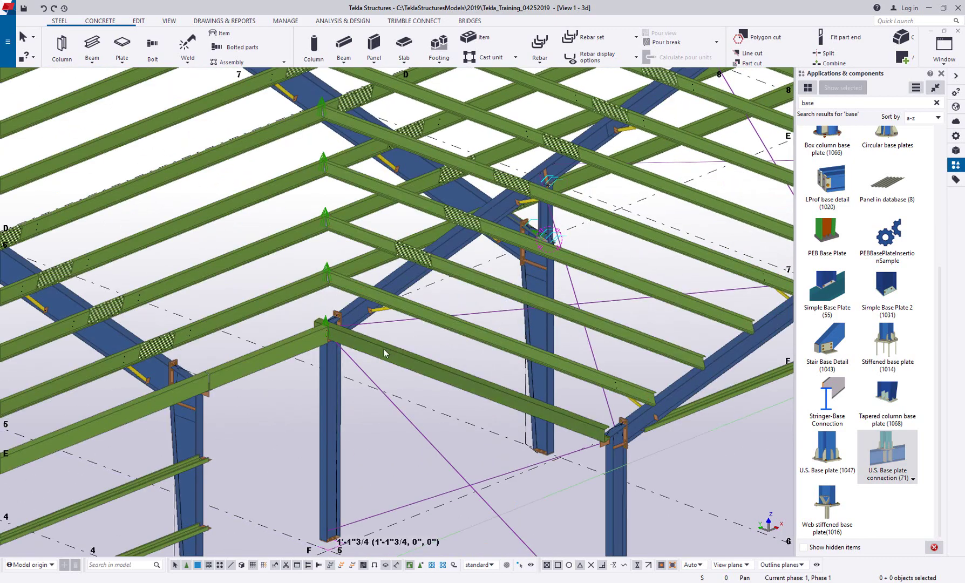
# Step: Copy the two 8X25C12 wall girts into the adjacent bay past the entry frame column, using the upper girt's two ends as origin and destination
pyautogui.moveTo(383, 348); pyautogui.dragTo(468, 269, button='middle')
pyautogui.scroll(-1, 539, 346)
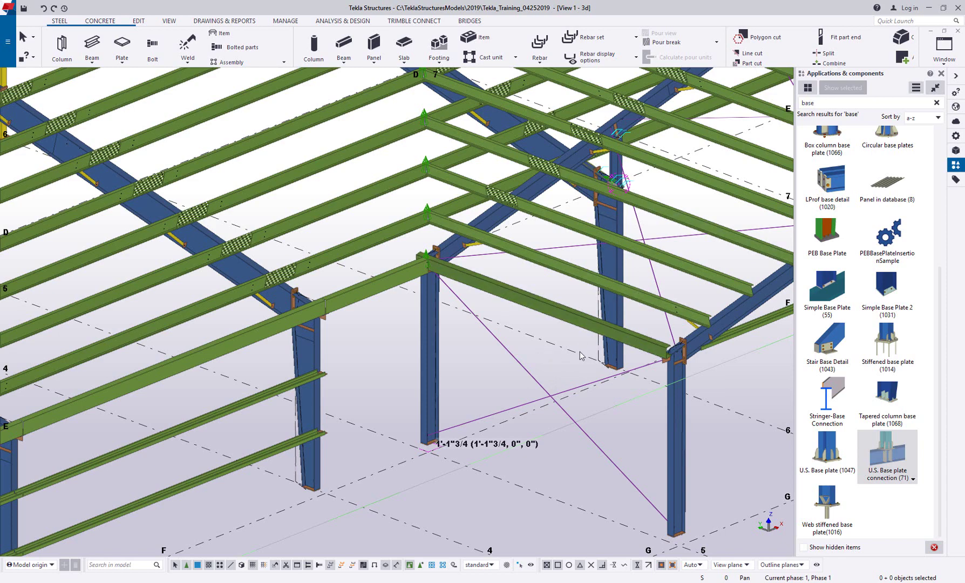
pyautogui.moveTo(498, 378); pyautogui.dragTo(606, 293, button='middle')
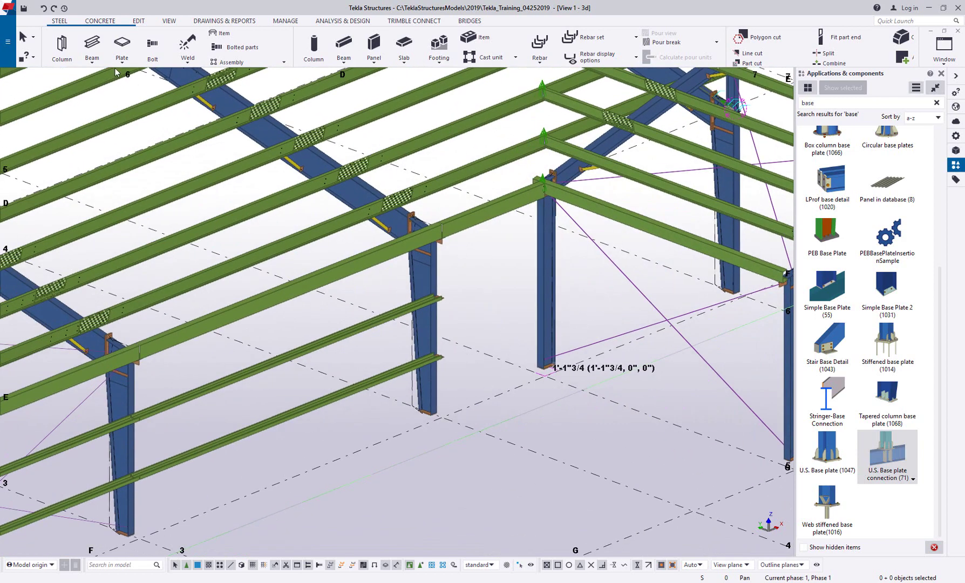
pyautogui.doubleClick(324, 347)
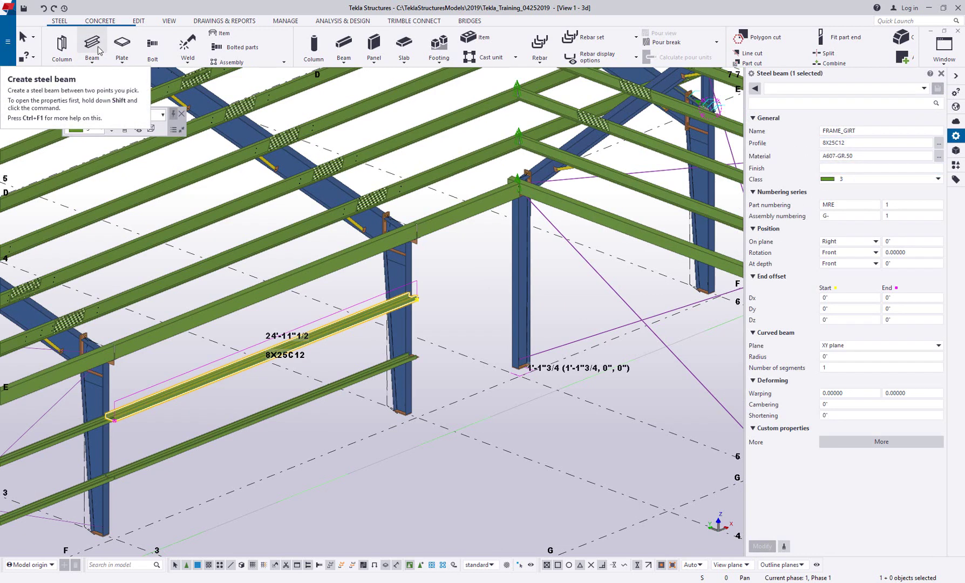
pyautogui.keyDown('ctrl'); pyautogui.click(209, 442); pyautogui.keyUp('ctrl')
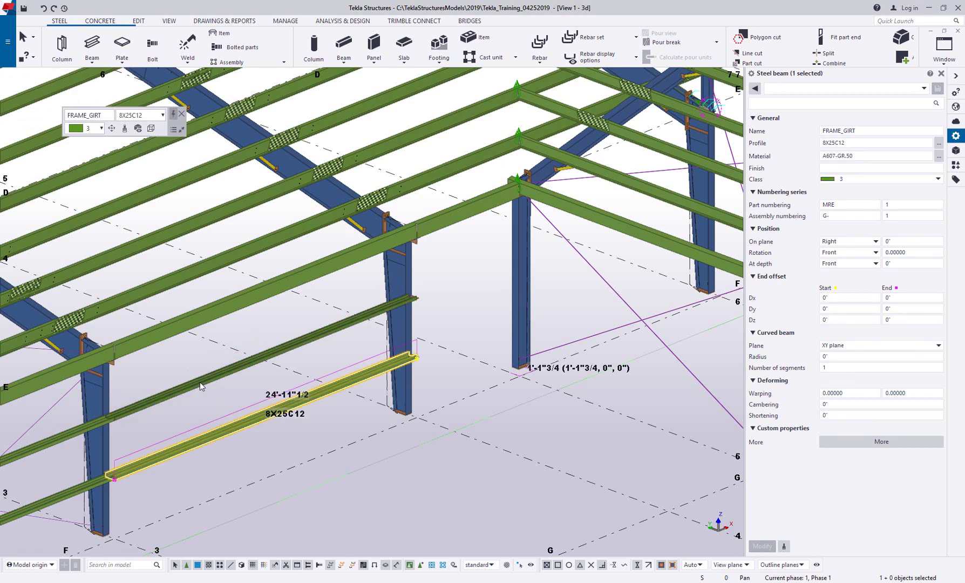
pyautogui.moveTo(175, 395); pyautogui.dragTo(282, 326, button='middle')
pyautogui.rightClick(282, 327)
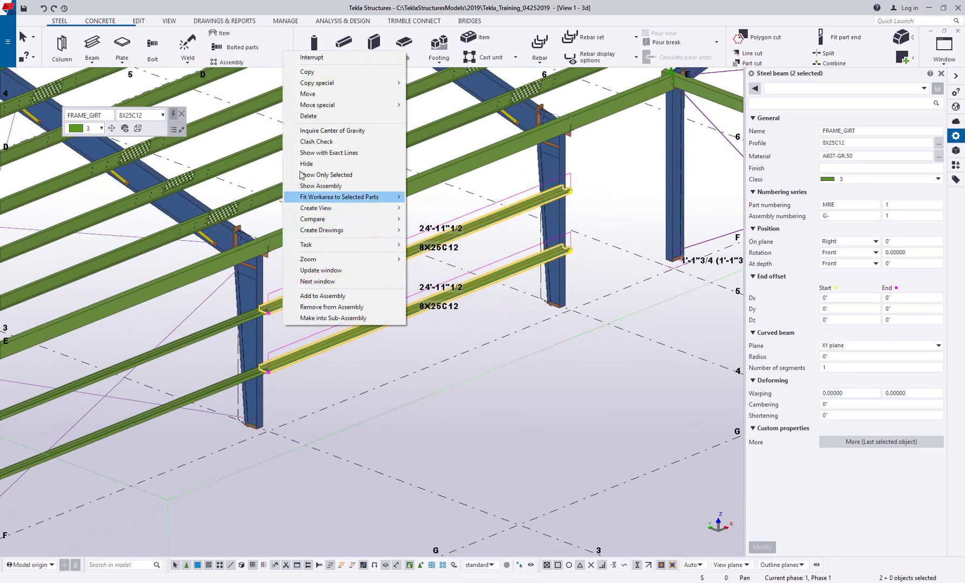
pyautogui.click(303, 74)
pyautogui.scroll(6, 304, 342)
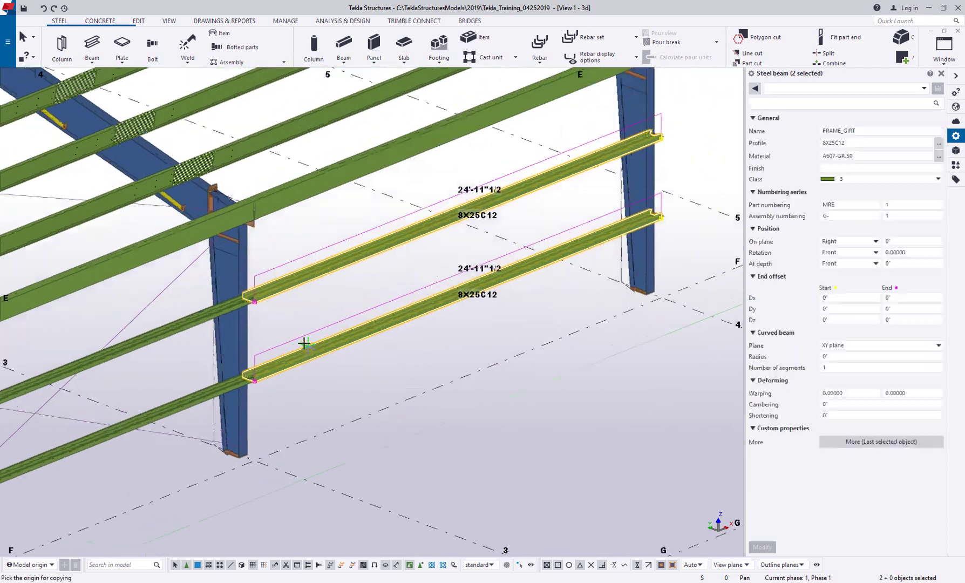
pyautogui.click(210, 265)
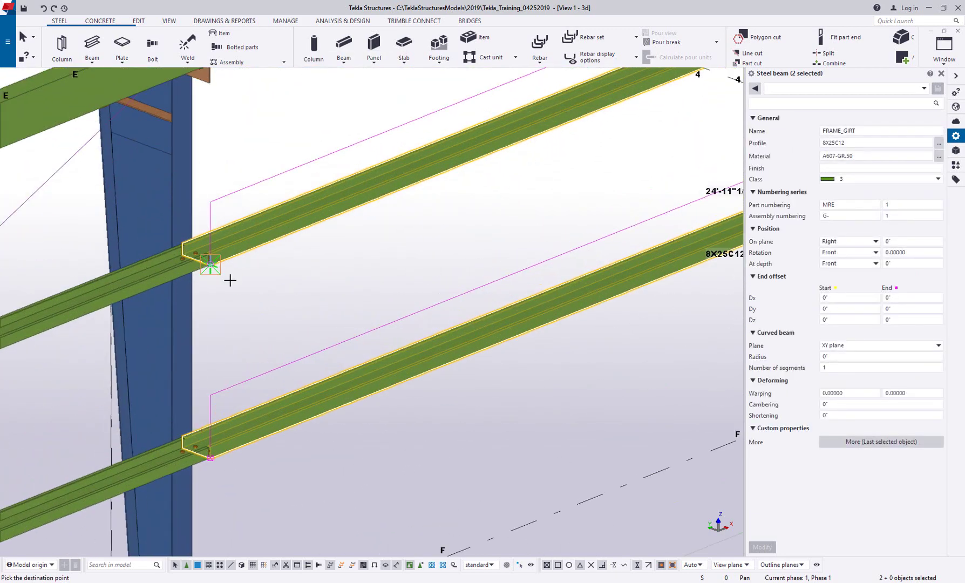
pyautogui.scroll(-5, 409, 280)
pyautogui.scroll(8, 547, 202)
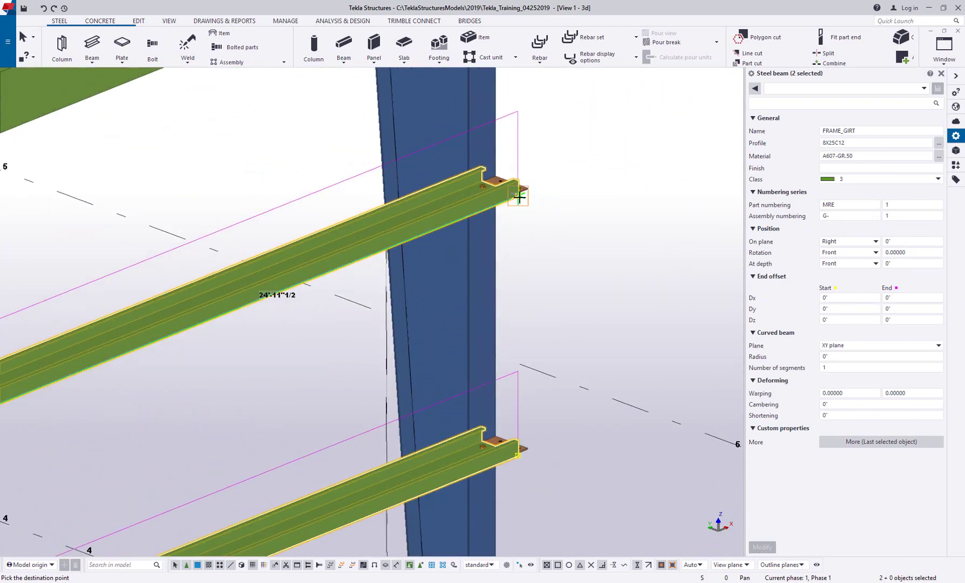
pyautogui.click(519, 197)
pyautogui.moveTo(609, 248); pyautogui.dragTo(353, 267, button='middle')
pyautogui.scroll(-3, 521, 248)
pyautogui.moveTo(522, 248); pyautogui.dragTo(341, 327, button='middle')
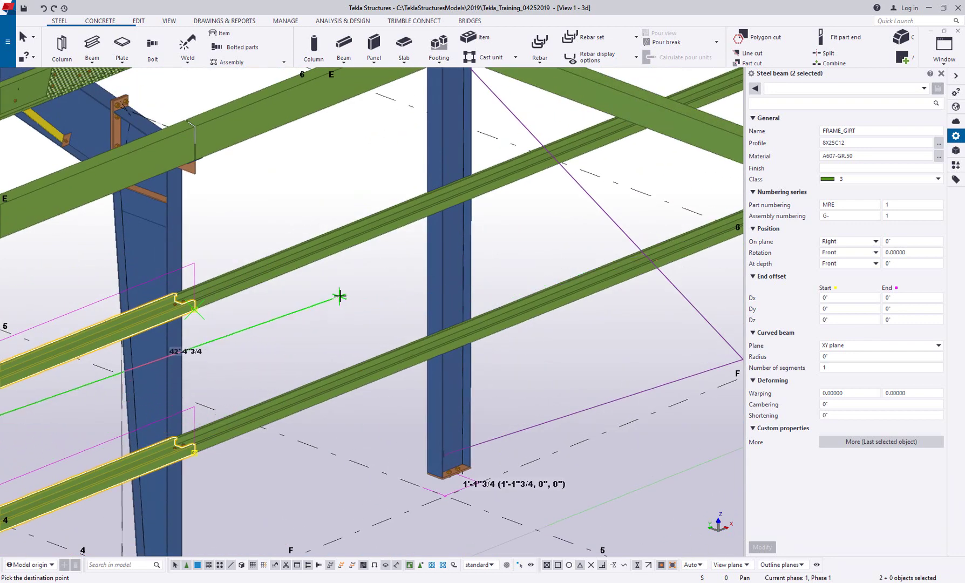
pyautogui.rightClick(348, 308)
pyautogui.click(350, 316)
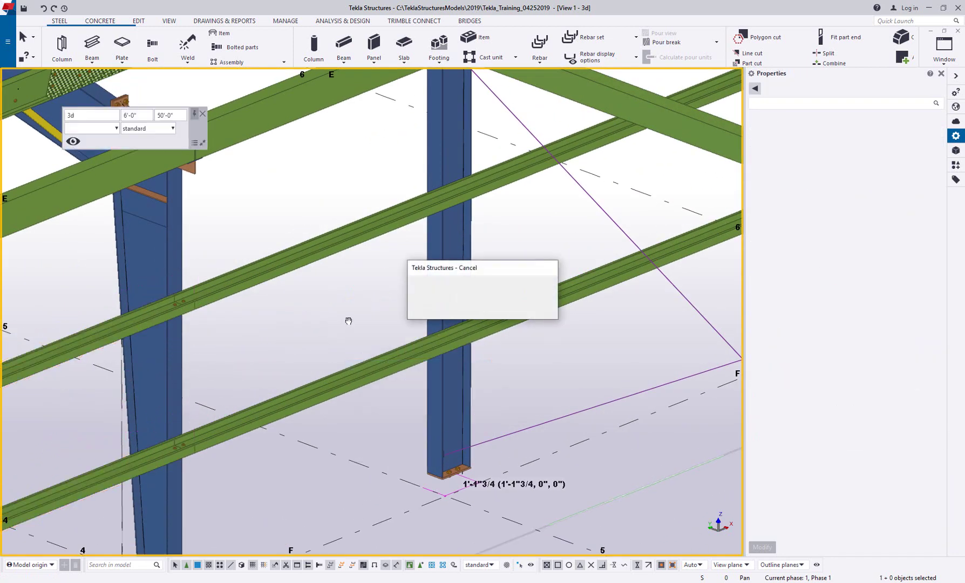
# Step: Enable direct modification so the lower copied 8X25C12 wall girt can be edited through its length dimension
pyautogui.moveTo(348, 320); pyautogui.dragTo(367, 311, button='middle')
pyautogui.scroll(-2, 367, 311)
pyautogui.keyDown('ctrl'); pyautogui.moveTo(383, 261); pyautogui.dragTo(325, 319, button='middle'); pyautogui.keyUp('ctrl')
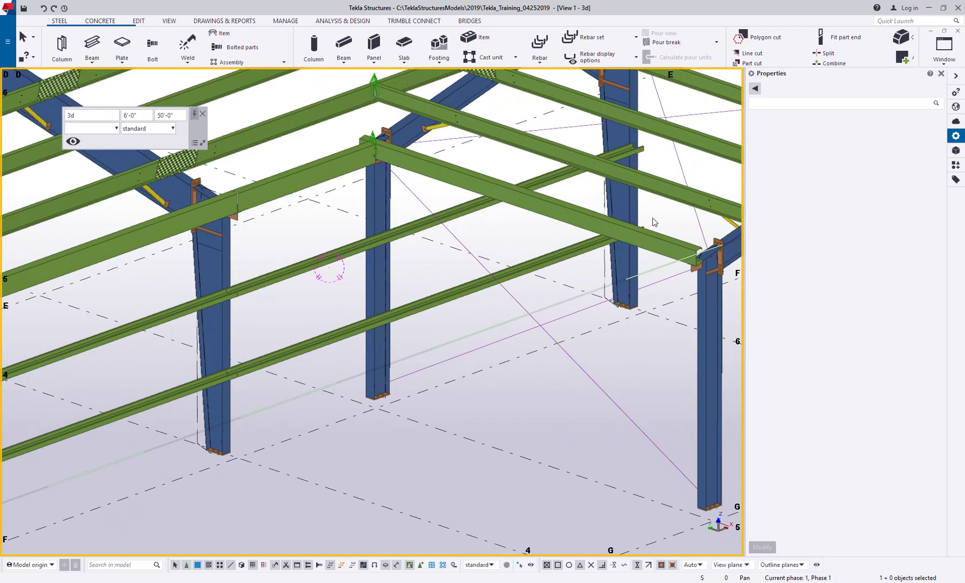
pyautogui.scroll(3, 379, 421)
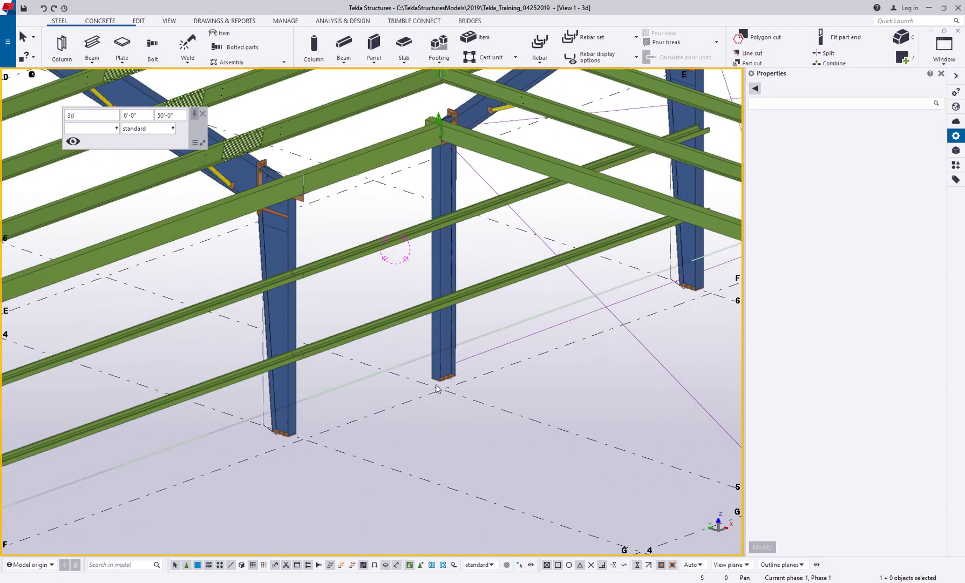
pyautogui.click(363, 296)
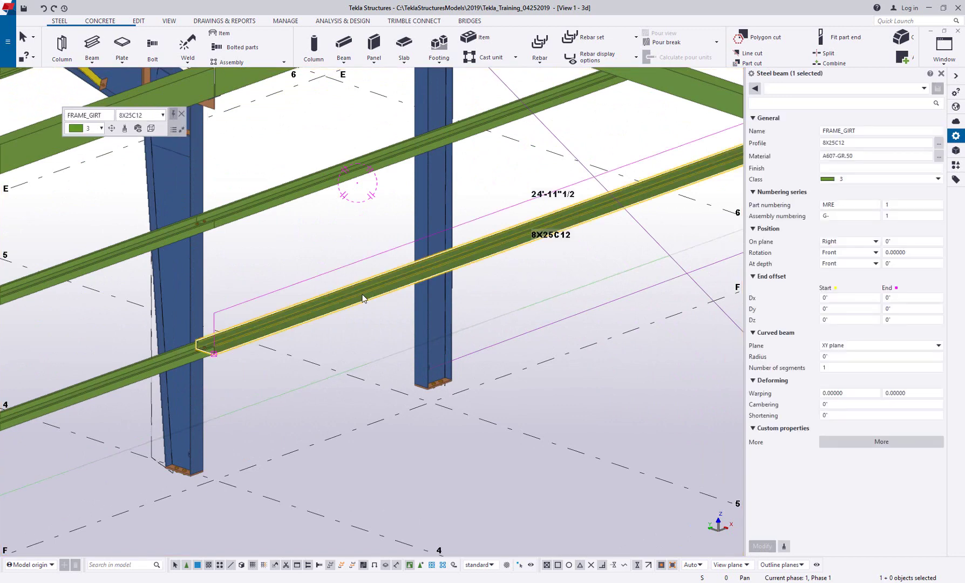
pyautogui.click(519, 564)
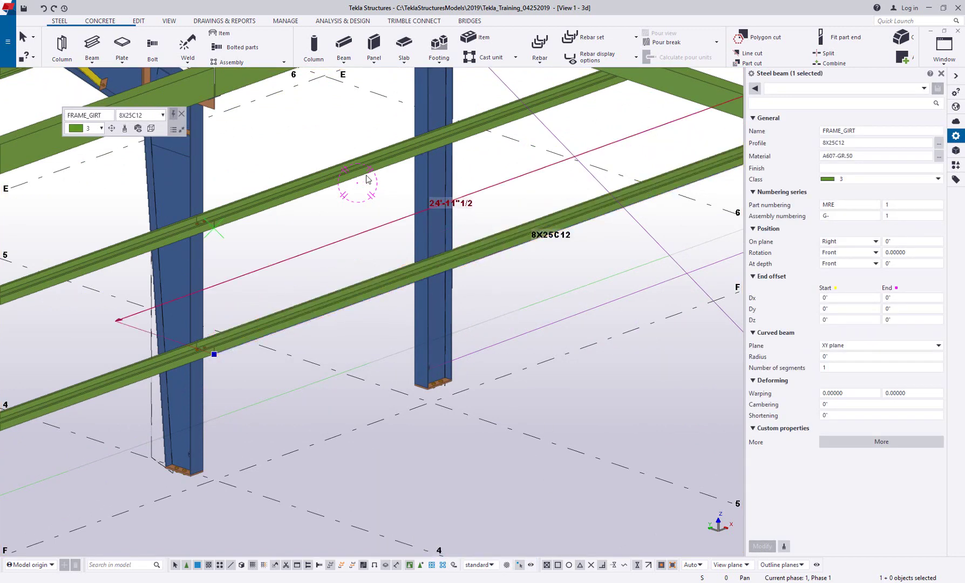
pyautogui.moveTo(456, 210); pyautogui.dragTo(324, 126)
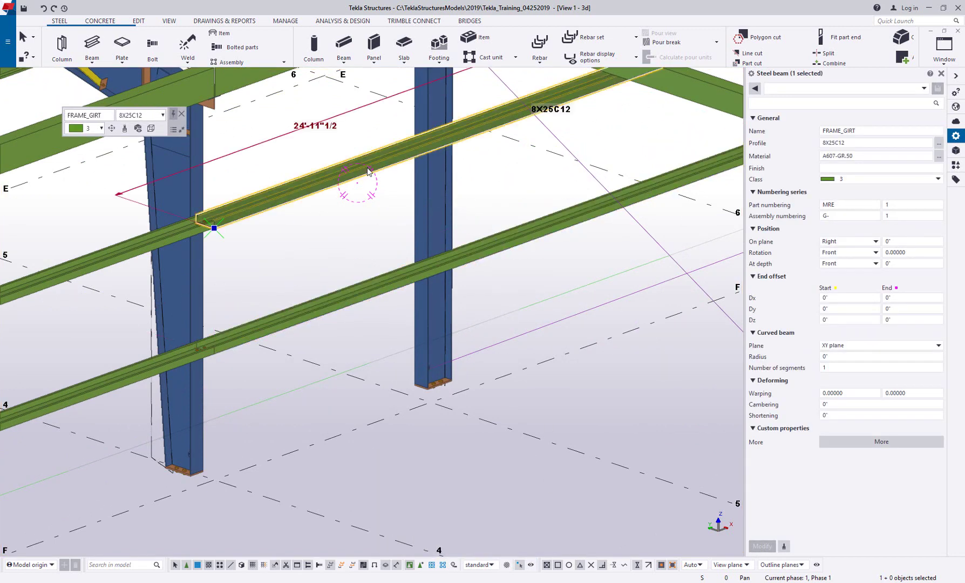
pyautogui.click(373, 293)
# Step: Set the lower copied girt's length to 9'-6"1/2, moving only its far end to the entry frame column
pyautogui.scroll(3, 377, 276)
pyautogui.moveTo(380, 273); pyautogui.dragTo(216, 252, button='middle')
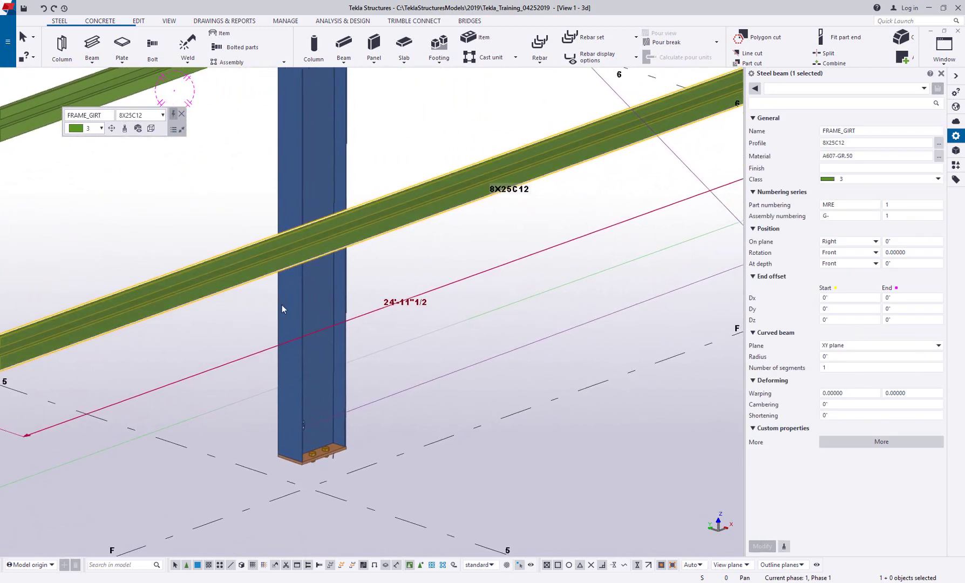
pyautogui.click(413, 304)
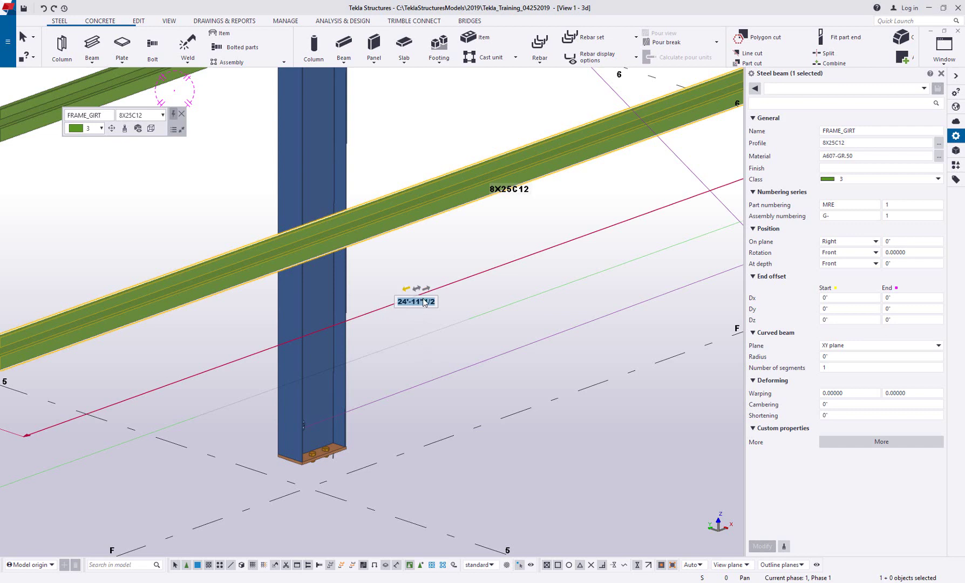
pyautogui.click(428, 290)
pyautogui.click(417, 302)
pyautogui.click(417, 301)
pyautogui.moveTo(437, 301); pyautogui.dragTo(376, 304)
pyautogui.write("9'-6")
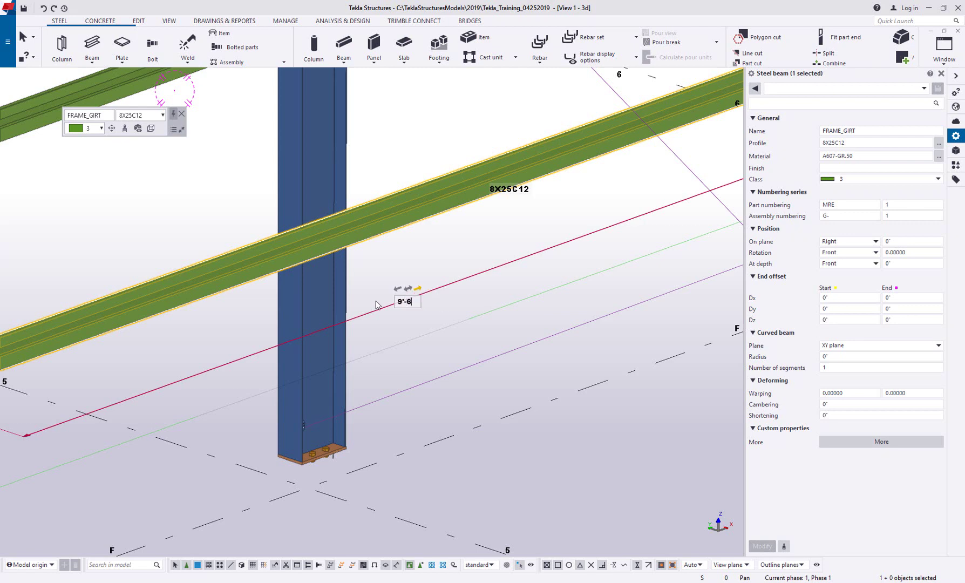
pyautogui.write('"1/2')
pyautogui.press('Return')
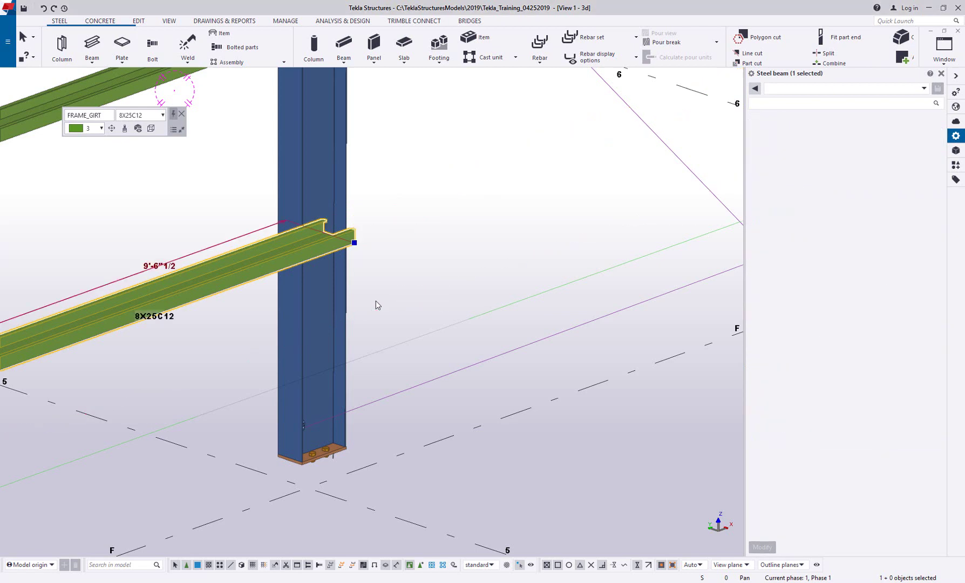
pyautogui.scroll(-2, 337, 285)
pyautogui.moveTo(349, 284); pyautogui.dragTo(433, 286, button='middle')
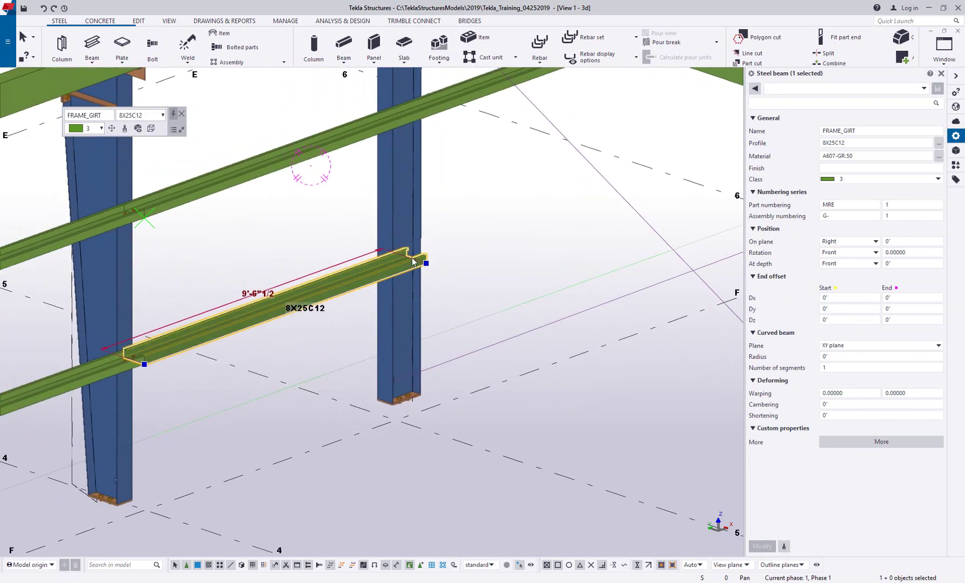
pyautogui.moveTo(405, 252)
pyautogui.keyDown('ctrl'); pyautogui.mouseDown(button='middle')
pyautogui.moveTo(362, 282)
pyautogui.moveTo(330, 283)
pyautogui.moveTo(462, 241)
pyautogui.mouseUp(button='middle'); pyautogui.keyUp('ctrl')
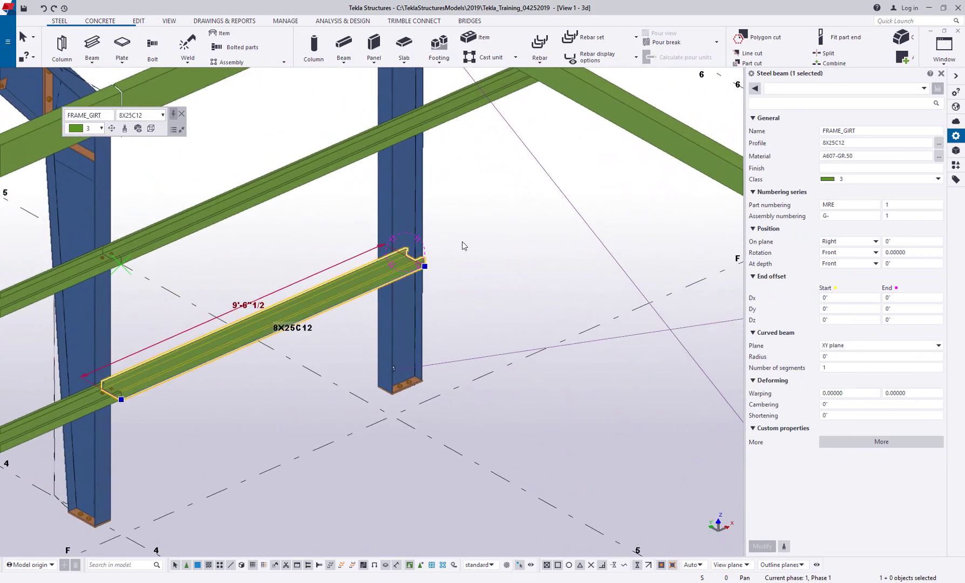
# Step: Set the upper copied girt's length to 9'-6"1/2, moving only its far end to the entry frame column
pyautogui.click(334, 170)
pyautogui.scroll(3, 324, 172)
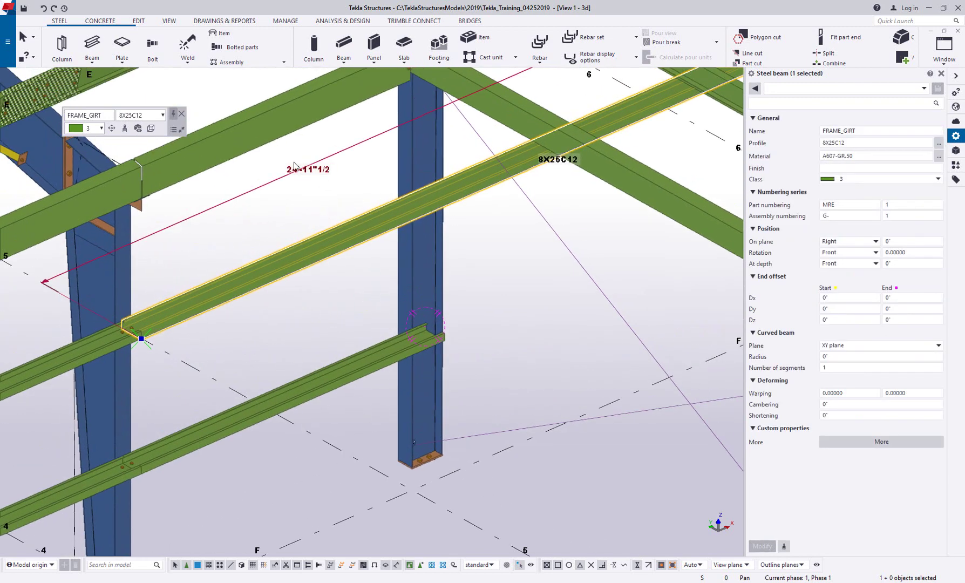
pyautogui.moveTo(307, 170)
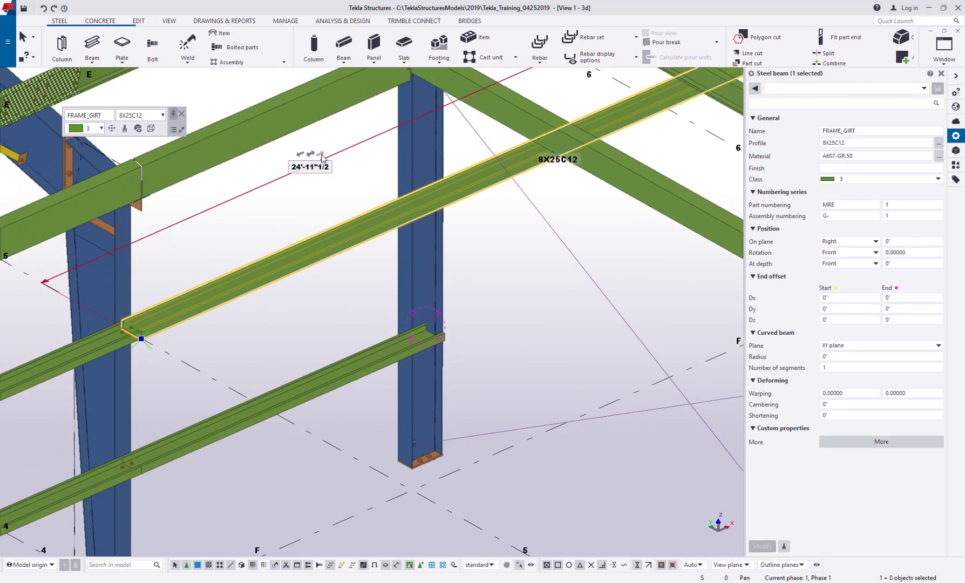
pyautogui.click(321, 153)
pyautogui.click(329, 168)
pyautogui.write('9')
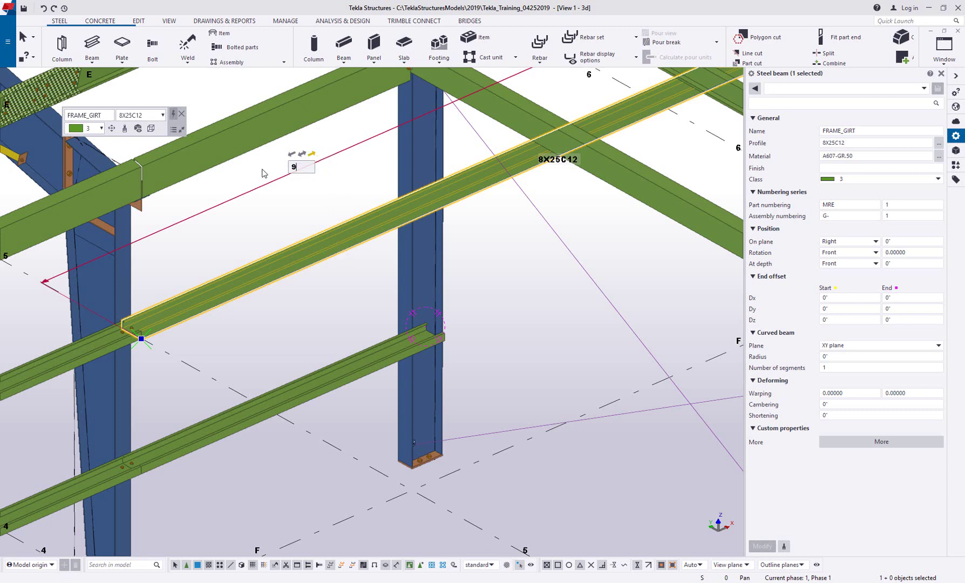
pyautogui.write('\'-6"1/2')
pyautogui.press('Return')
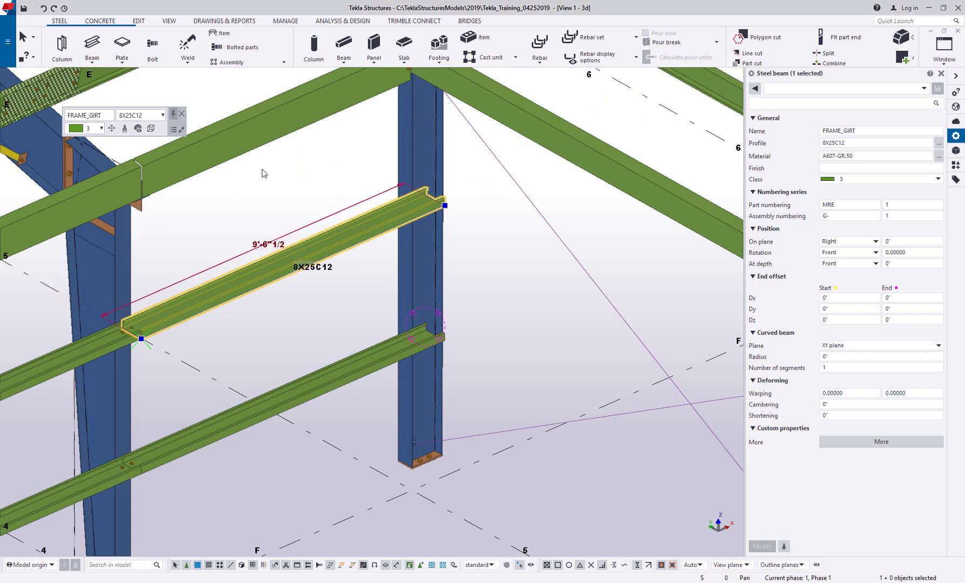
pyautogui.click(545, 304)
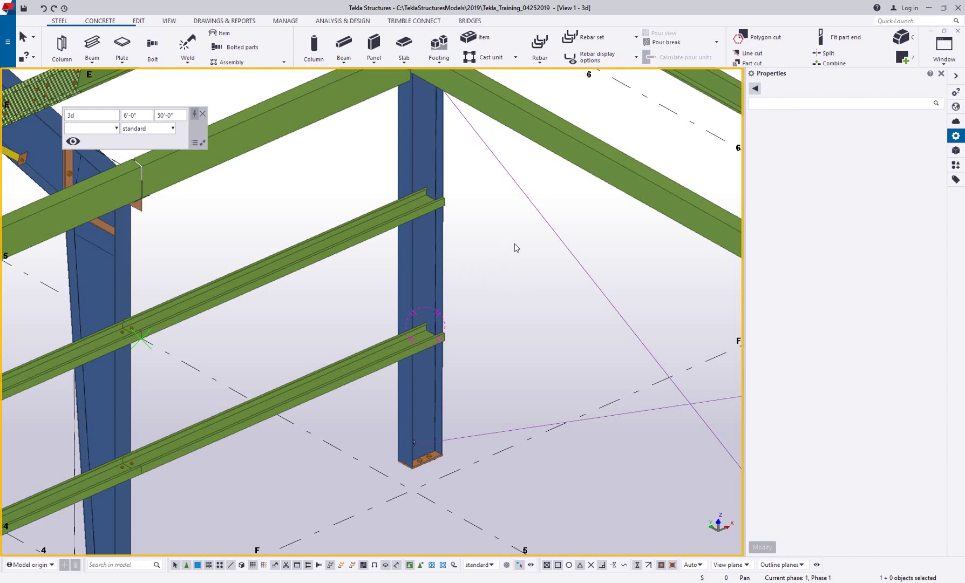
# Step: Find the Purlin 1 (61) connection in the component catalog, load the +Girt settings, and accept them
pyautogui.click(955, 164)
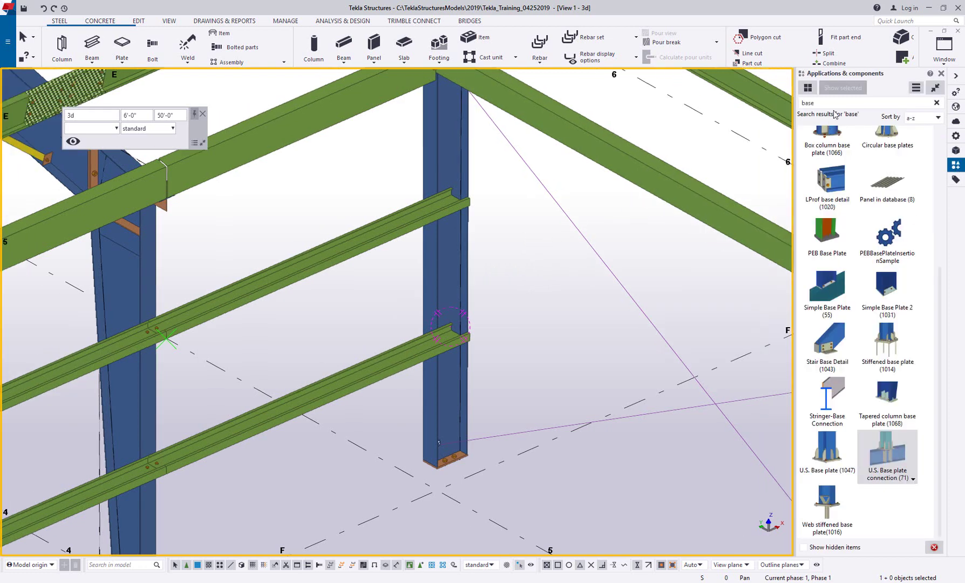
pyautogui.write('purlin')
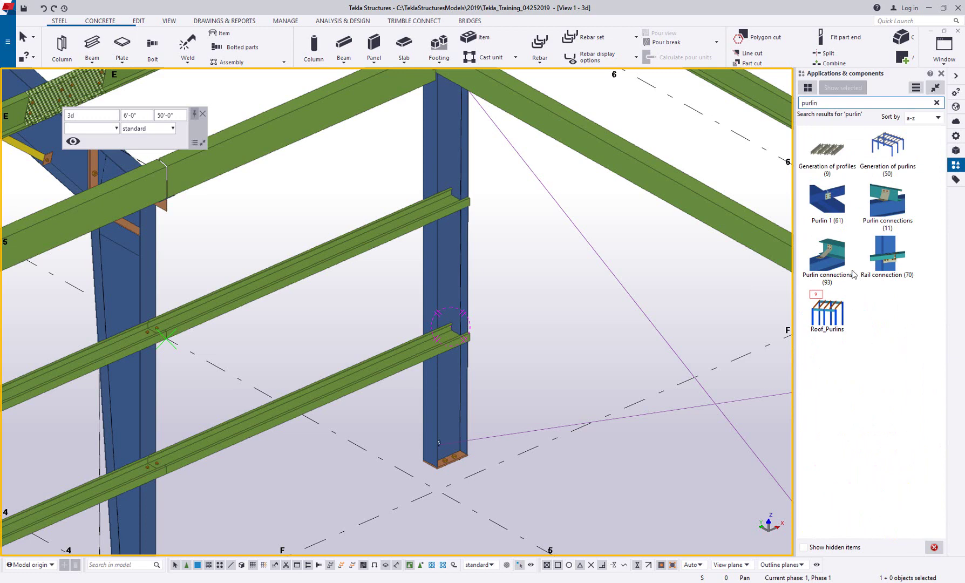
pyautogui.click(829, 202)
pyautogui.doubleClick(829, 202)
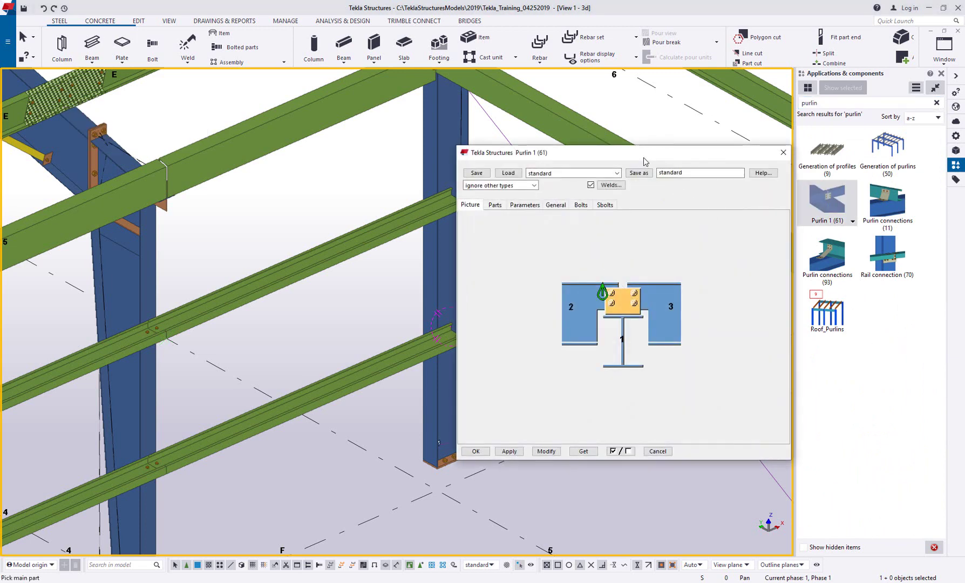
pyautogui.click(694, 169)
pyautogui.click(613, 188)
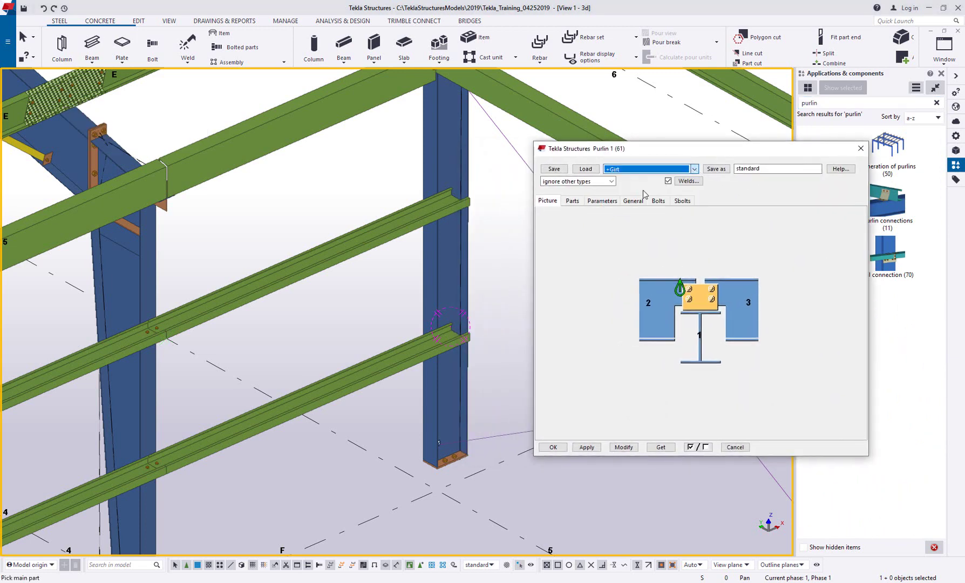
pyautogui.click(585, 169)
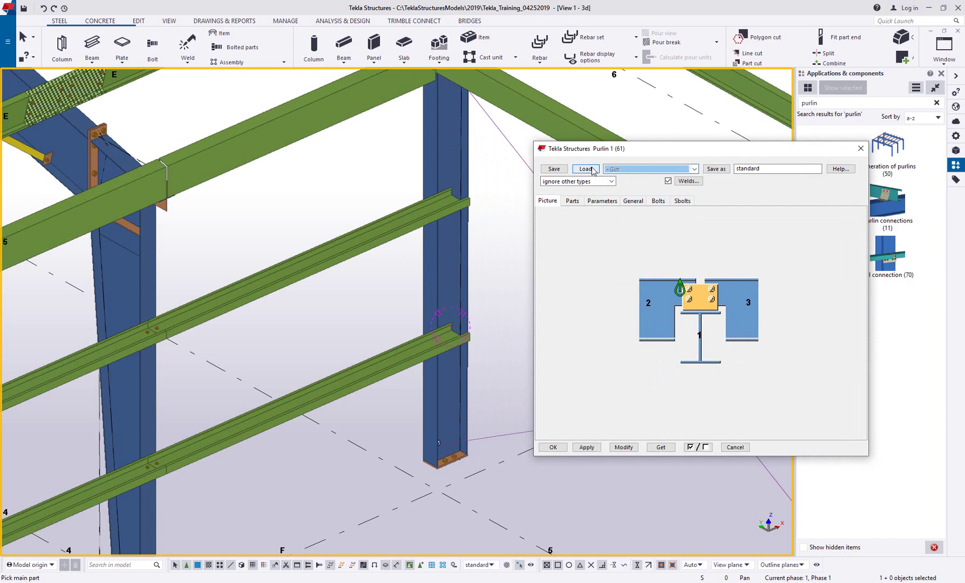
pyautogui.click(553, 447)
# Step: Create Purlin 1 (61) connections between the entry frame column and both the upper and lower shortened girts
pyautogui.scroll(3, 482, 275)
pyautogui.click(428, 230)
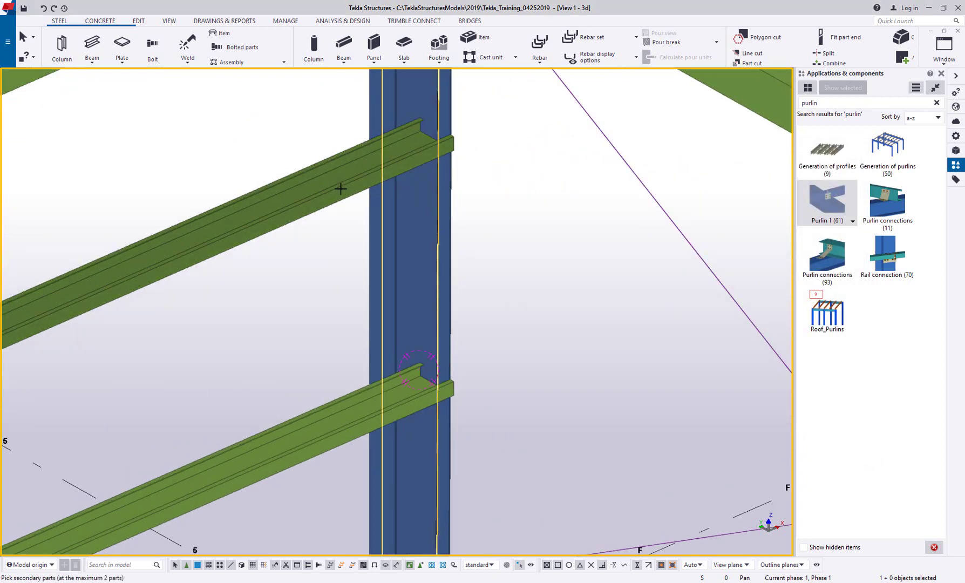
pyautogui.click(341, 188)
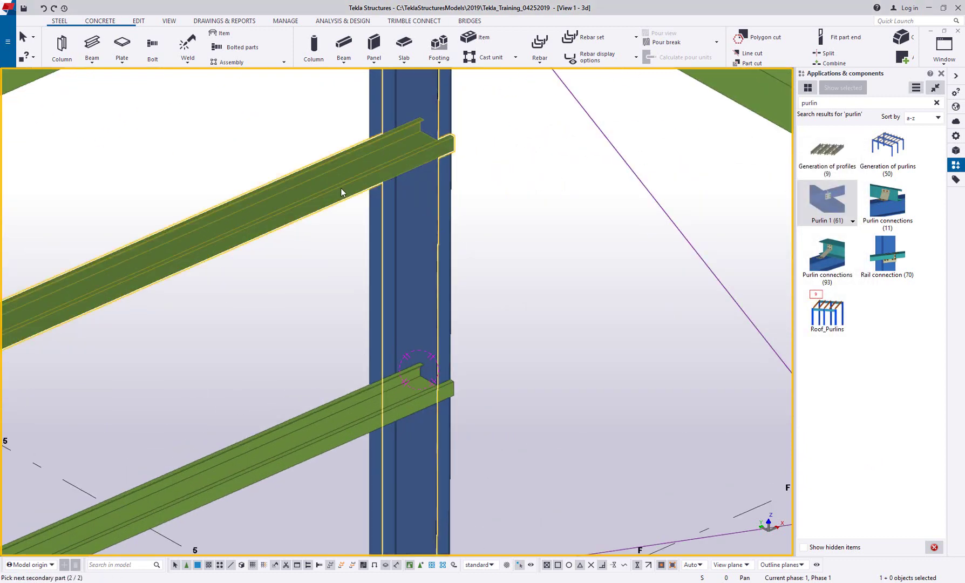
pyautogui.middleClick(532, 236)
pyautogui.click(410, 287)
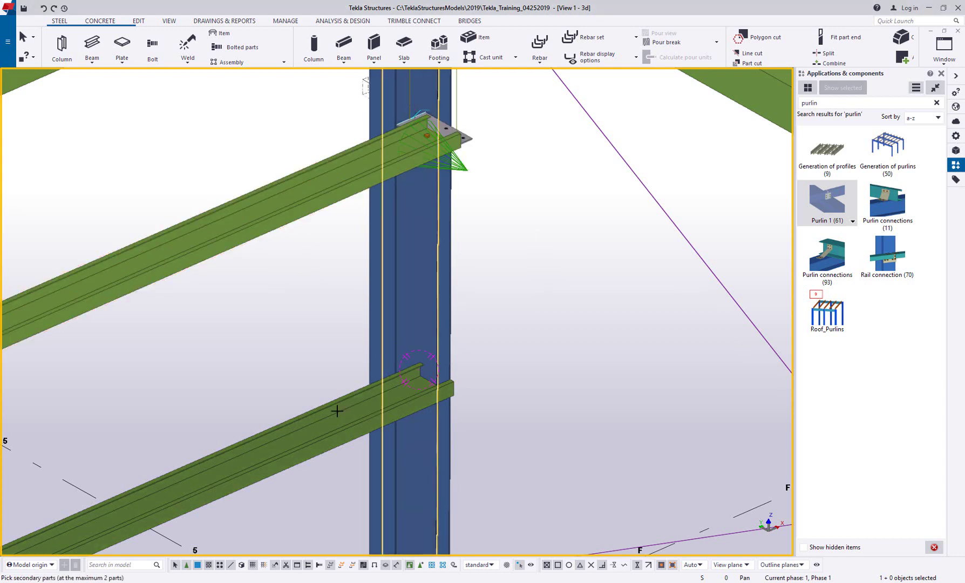
pyautogui.click(334, 410)
pyautogui.middleClick(506, 345)
pyautogui.rightClick(522, 237)
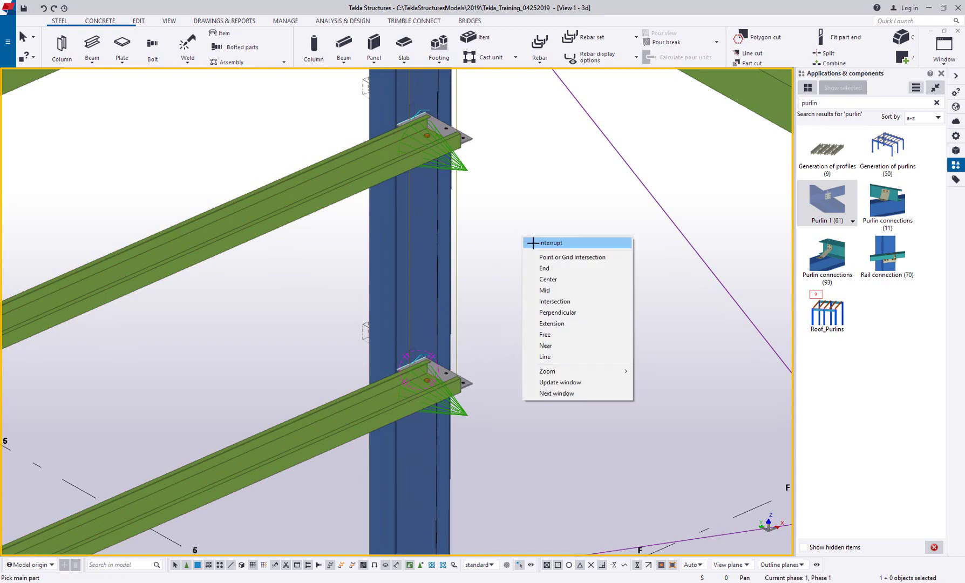
pyautogui.click(540, 244)
pyautogui.scroll(-3, 540, 251)
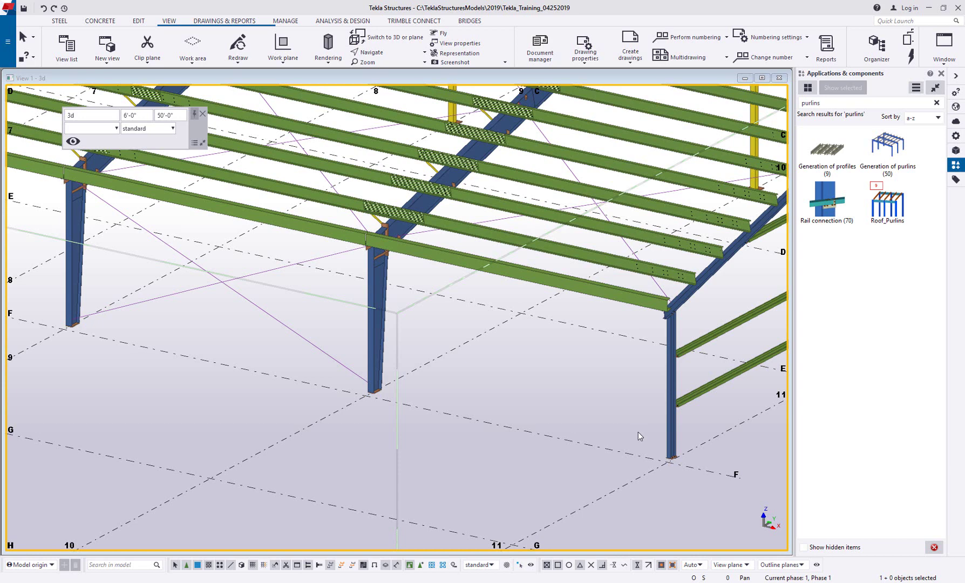
# Step: Open the Generation of purlins (50) settings, review the layout and 8X25C12 FRAME_GIRT part values, and accept them
pyautogui.click(894, 155)
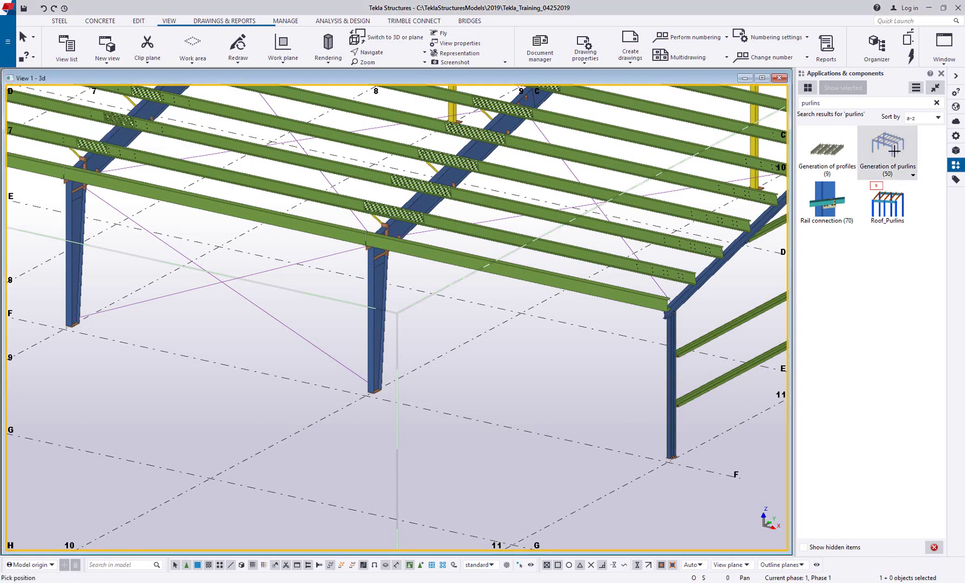
pyautogui.doubleClick(894, 155)
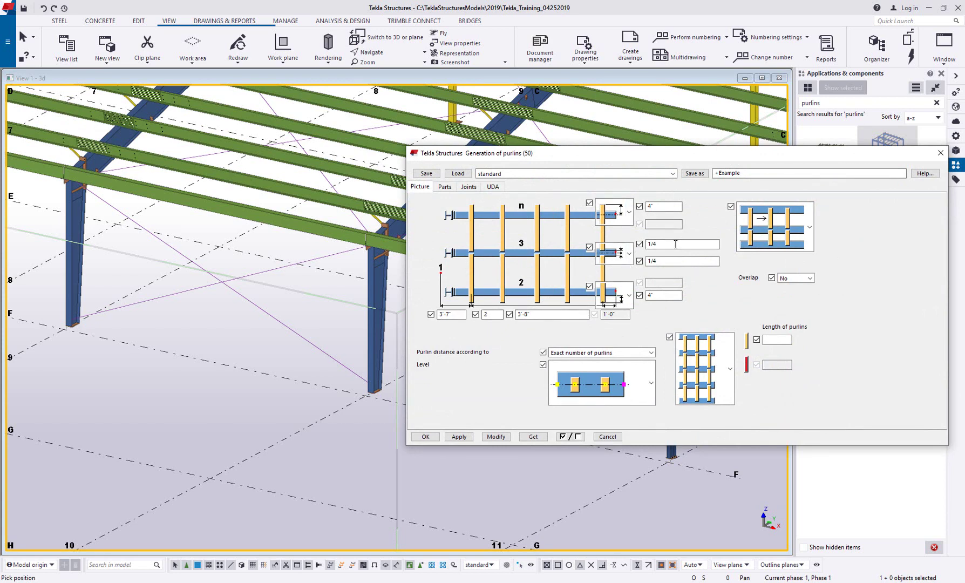
pyautogui.click(444, 186)
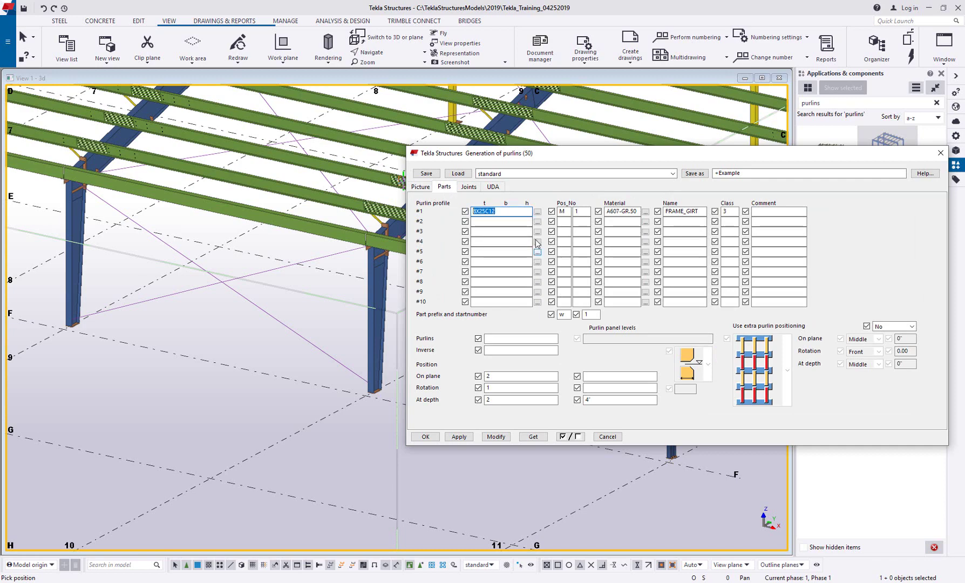
pyautogui.click(426, 436)
# Step: Generate two rows of 8X25C12 girts with Generation of purlins (50) along grid line F, across the frame columns at grids 9, 10 and 11
pyautogui.scroll(6, 67, 330)
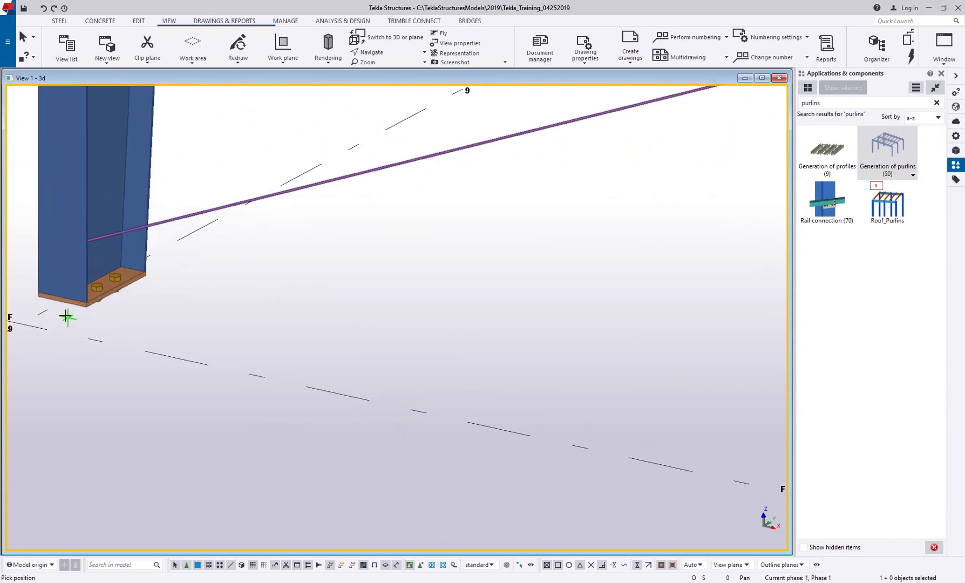
pyautogui.scroll(3, 61, 303)
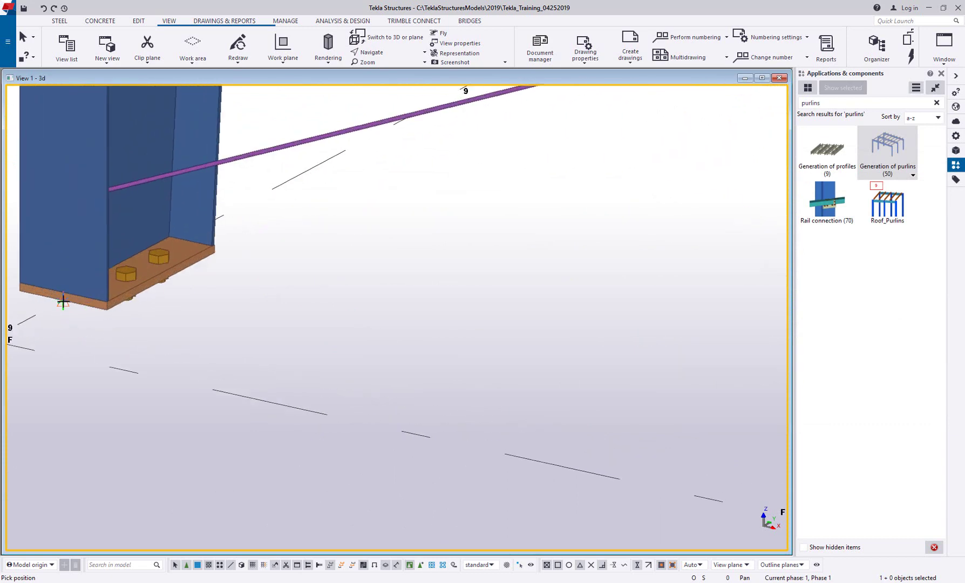
pyautogui.scroll(-5, 63, 302)
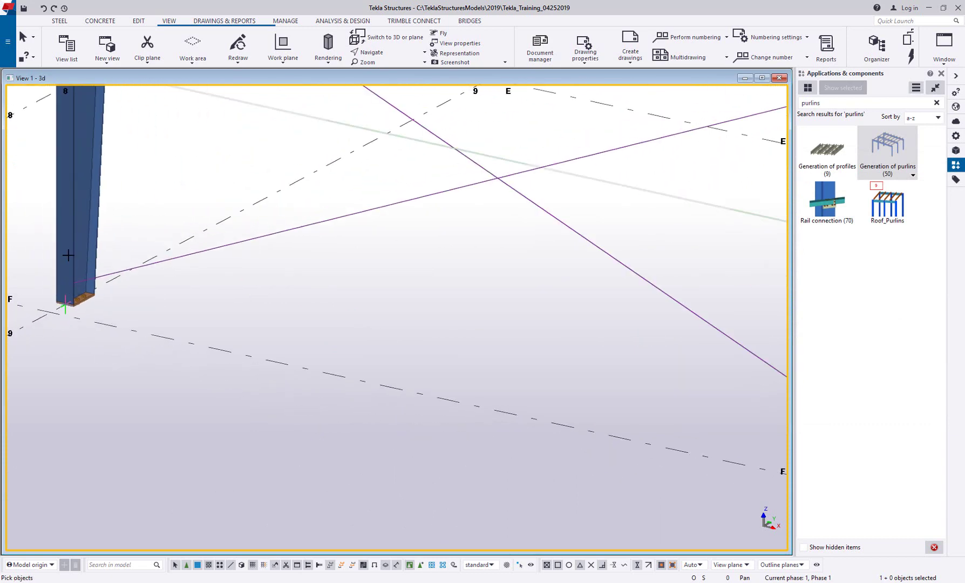
pyautogui.scroll(-6, 170, 289)
pyautogui.scroll(4, 388, 315)
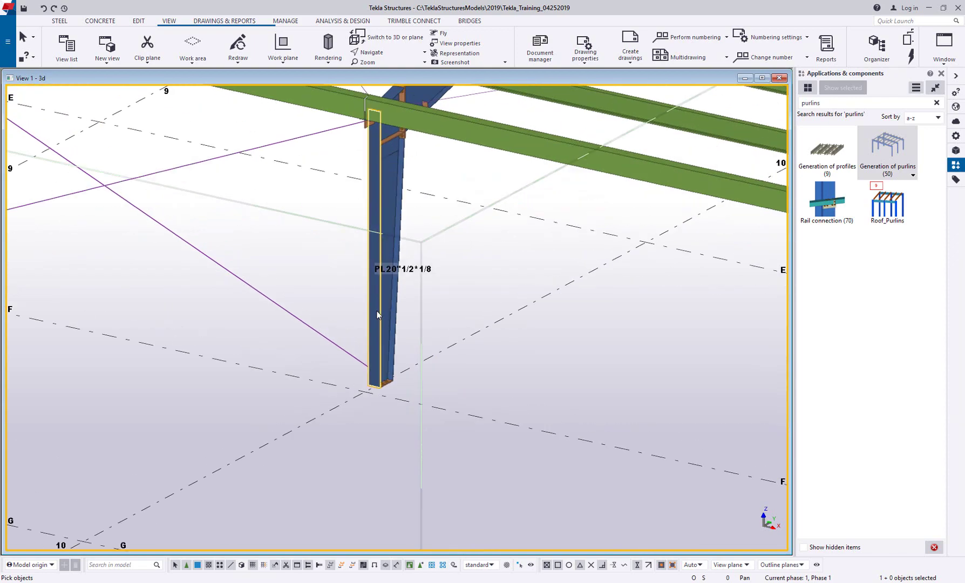
pyautogui.scroll(-3, 416, 317)
pyautogui.moveTo(494, 326); pyautogui.dragTo(429, 330, button='middle')
pyautogui.scroll(3, 437, 335)
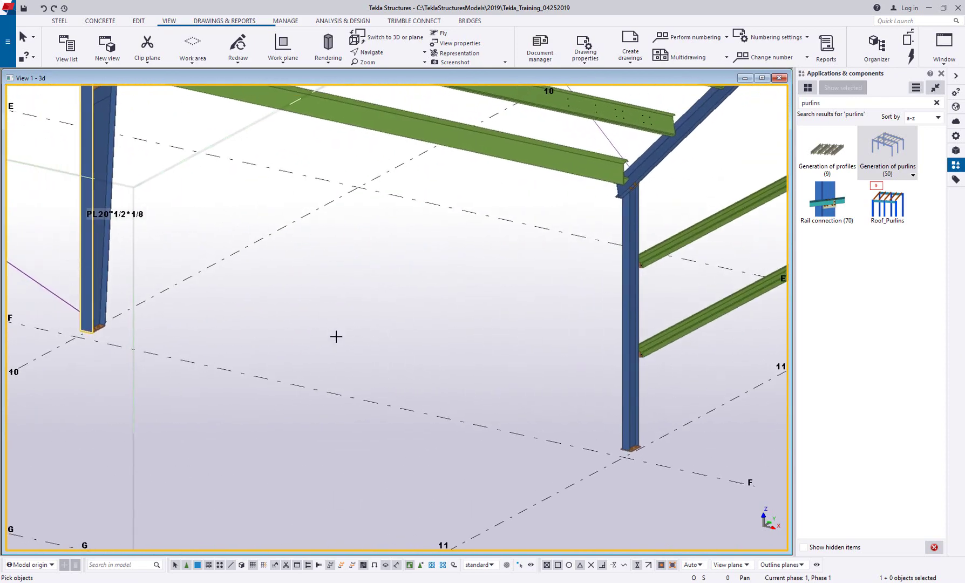
pyautogui.moveTo(336, 336); pyautogui.dragTo(254, 310, button='middle')
pyautogui.click(548, 377)
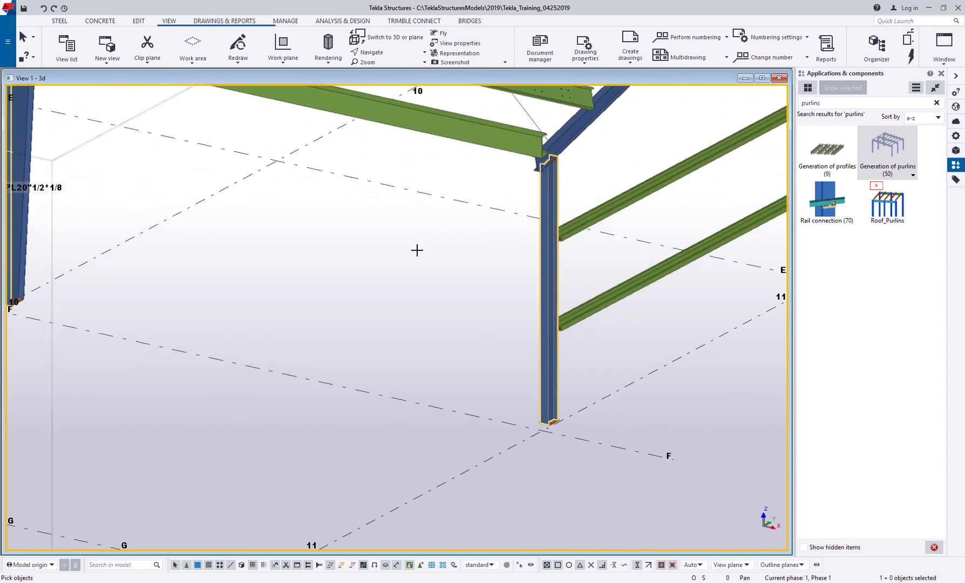
pyautogui.scroll(-5, 417, 250)
pyautogui.moveTo(444, 301); pyautogui.dragTo(492, 315, button='middle')
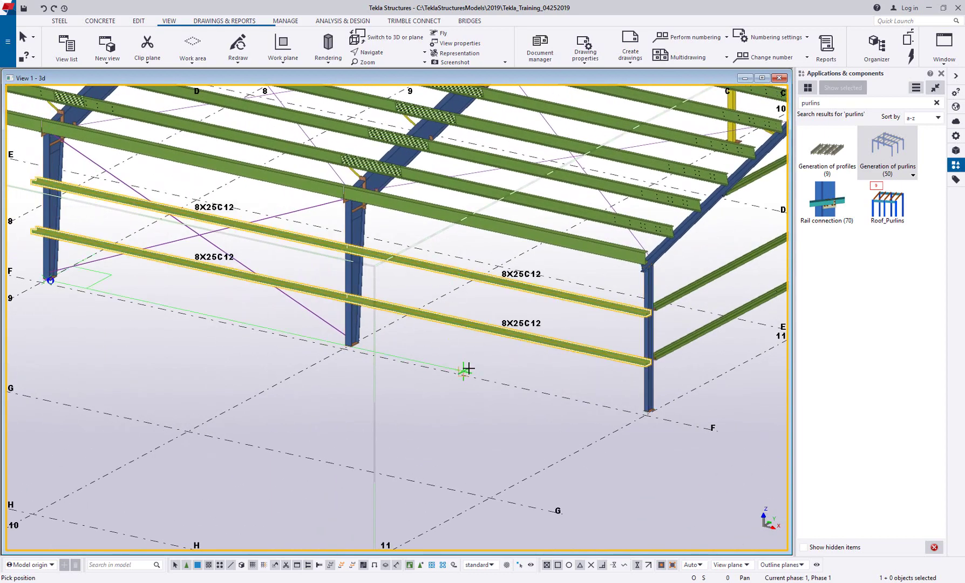
pyautogui.scroll(6, 350, 310)
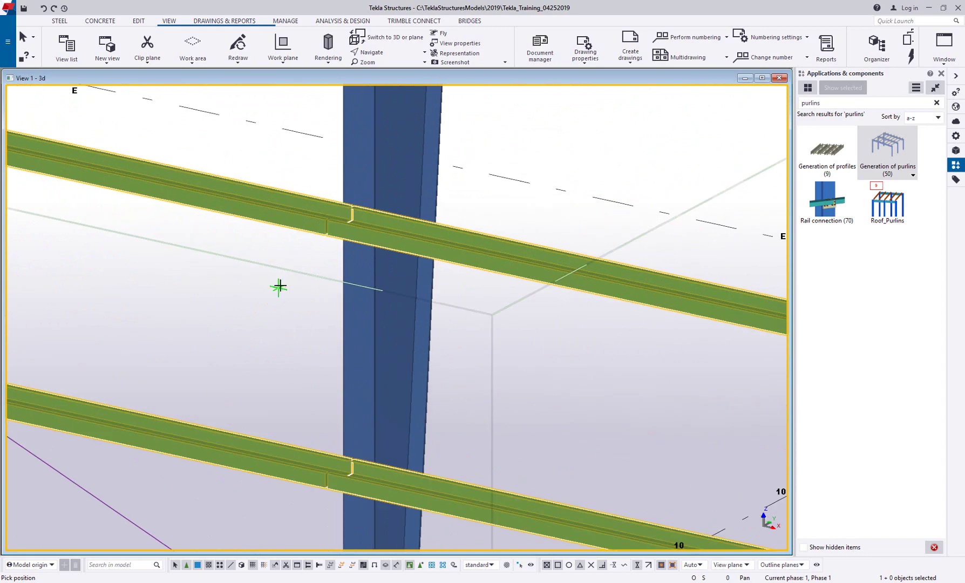
pyautogui.scroll(-5, 297, 345)
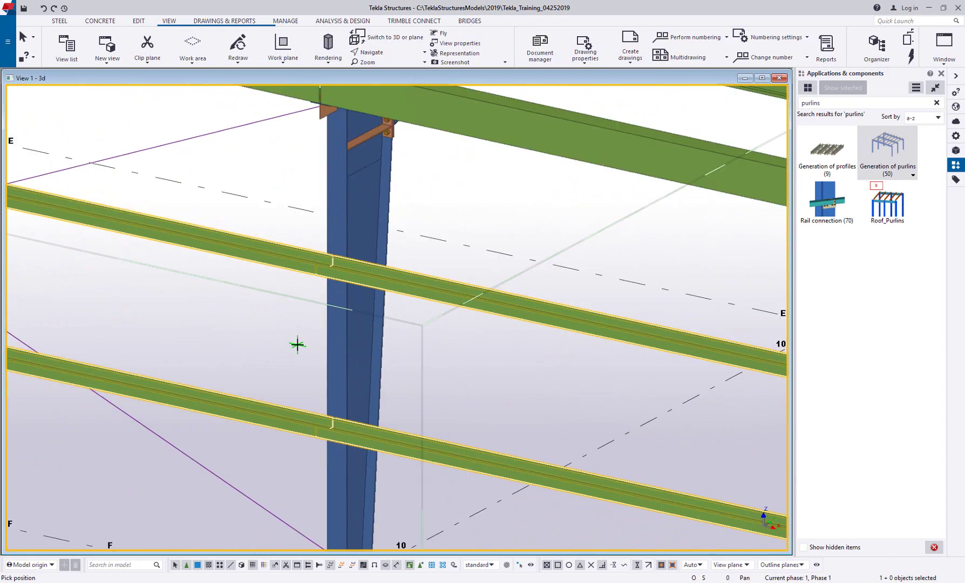
pyautogui.scroll(-2, 424, 391)
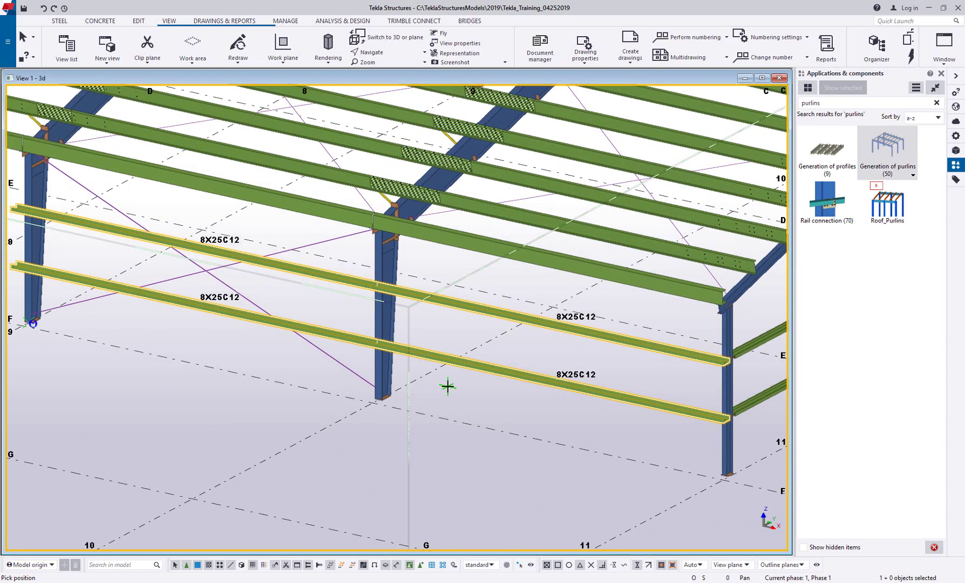
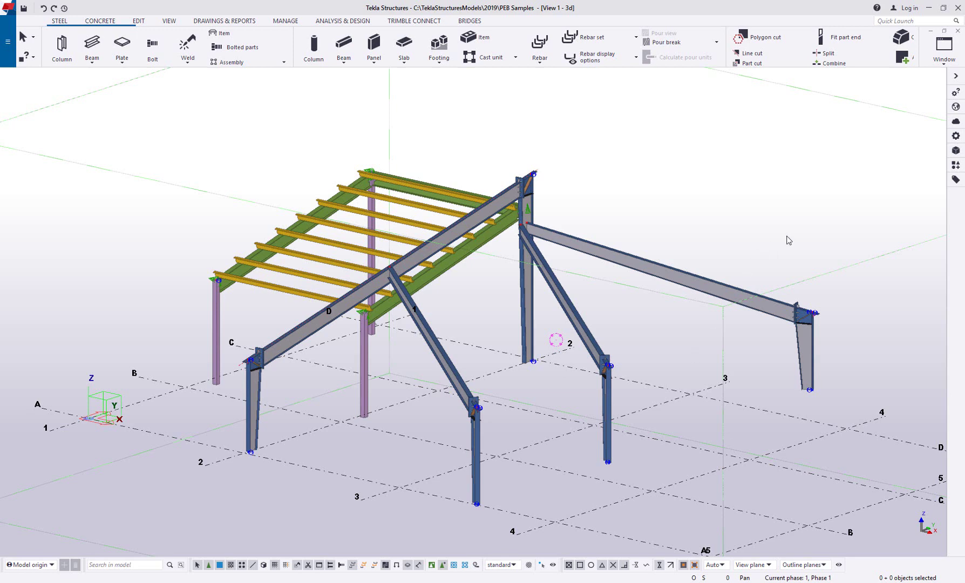
# Step: Display the component catalog in the PEB Samples model and focus on the joint where the skewed beam meets the sloped rafter
pyautogui.click(956, 167)
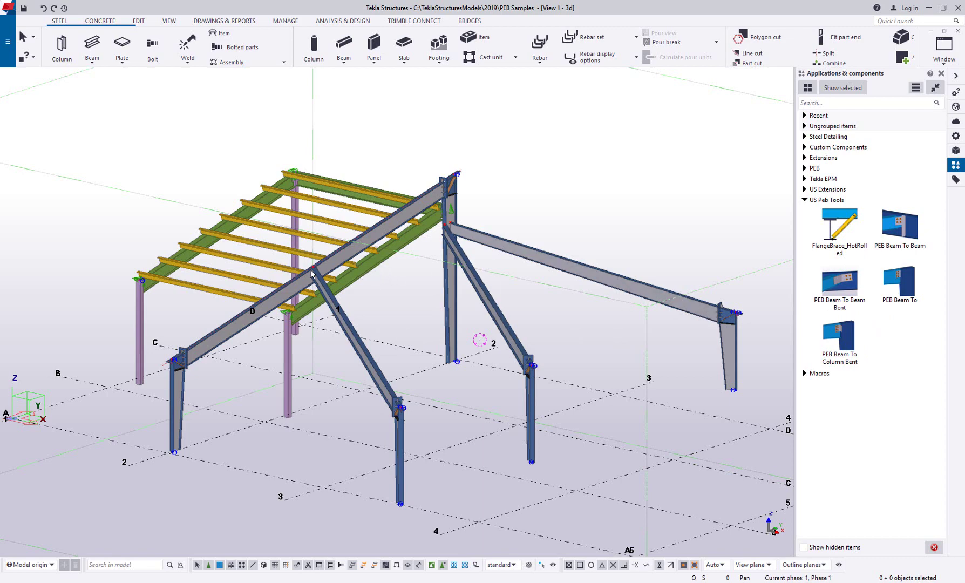
pyautogui.scroll(5, 307, 268)
pyautogui.keyDown('ctrl'); pyautogui.moveTo(306, 267); pyautogui.dragTo(212, 270, button='middle'); pyautogui.keyUp('ctrl')
pyautogui.scroll(5, 304, 270)
pyautogui.moveTo(342, 268); pyautogui.dragTo(365, 268, button='middle')
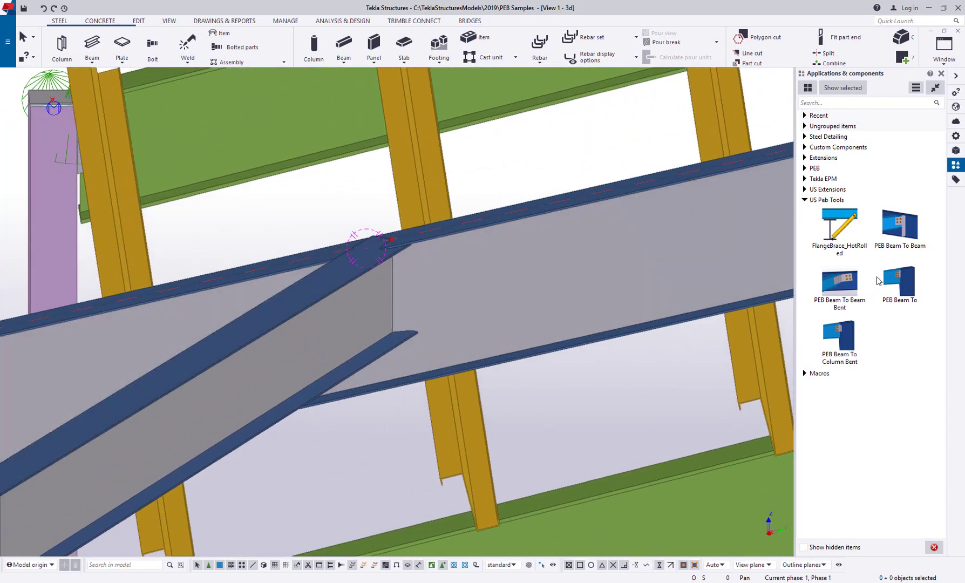
# Step: Connect the skewed beam to the sloped rafter with the PEB Beam To Beam component
pyautogui.click(900, 236)
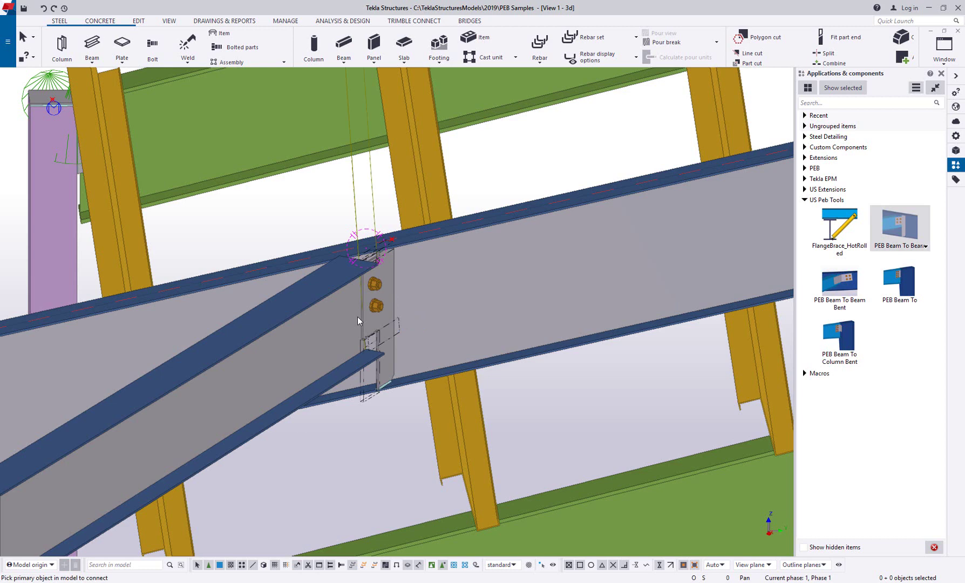
pyautogui.scroll(2, 371, 308)
pyautogui.keyDown('ctrl'); pyautogui.moveTo(371, 308); pyautogui.dragTo(334, 311, button='middle'); pyautogui.keyUp('ctrl')
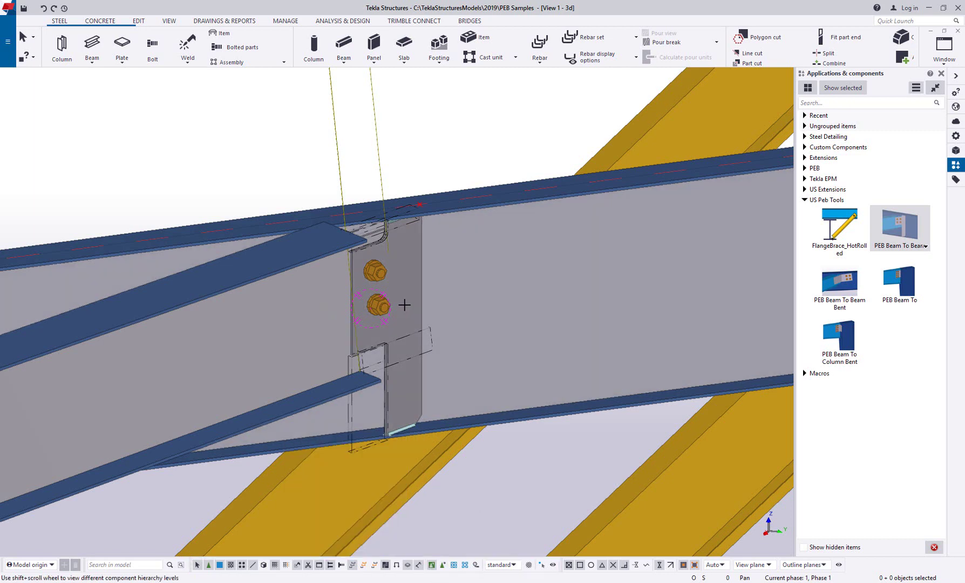
# Step: Review the PEB Plate Beam To Beam settings, including tab plate placement, plate shape, profiles, bolts and welds, and accept them
pyautogui.click(441, 188)
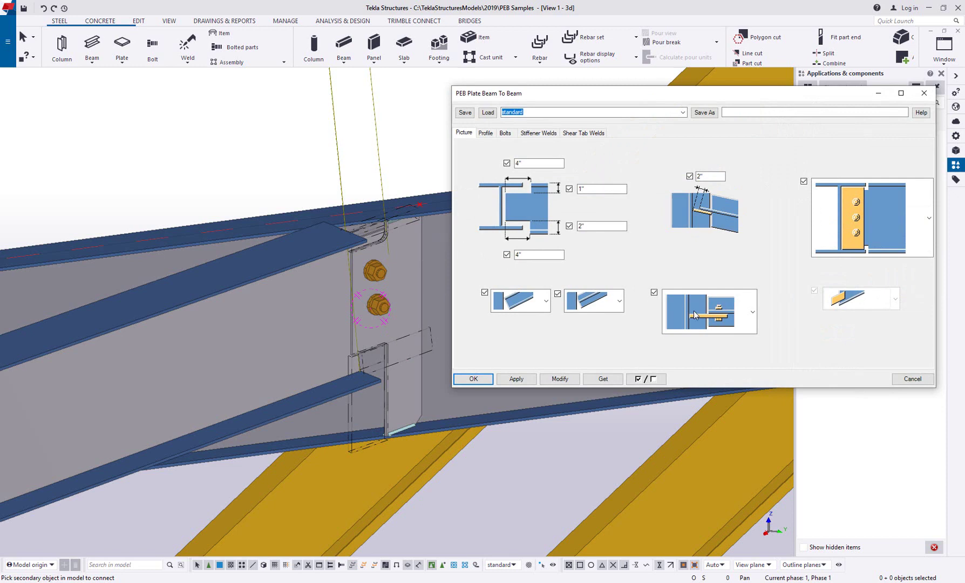
pyautogui.click(754, 320)
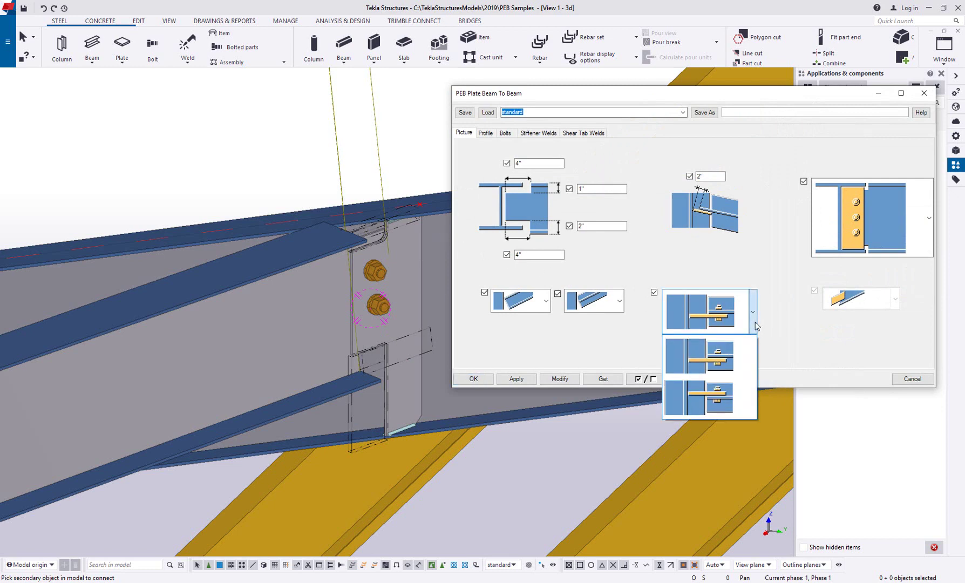
pyautogui.click(755, 321)
pyautogui.click(884, 222)
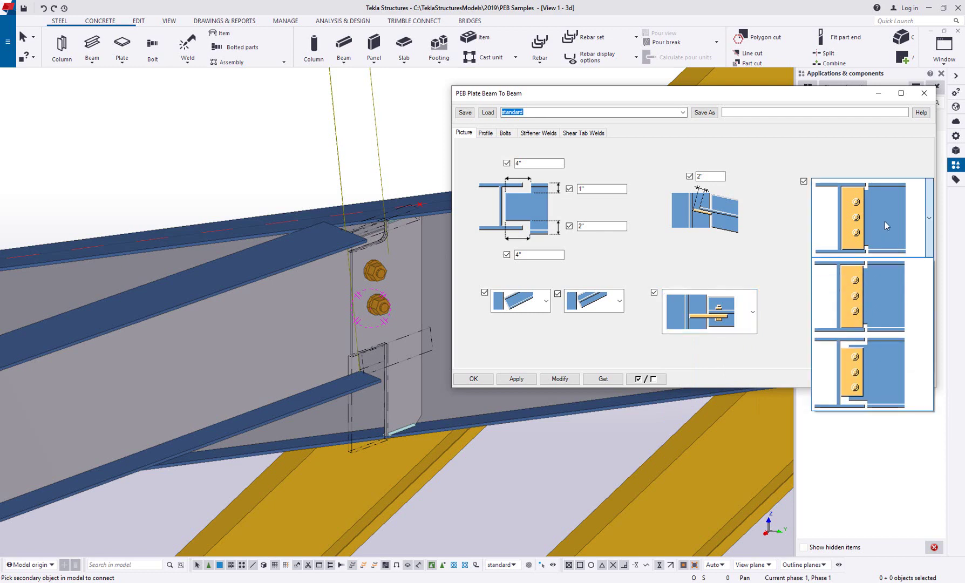
pyautogui.click(884, 221)
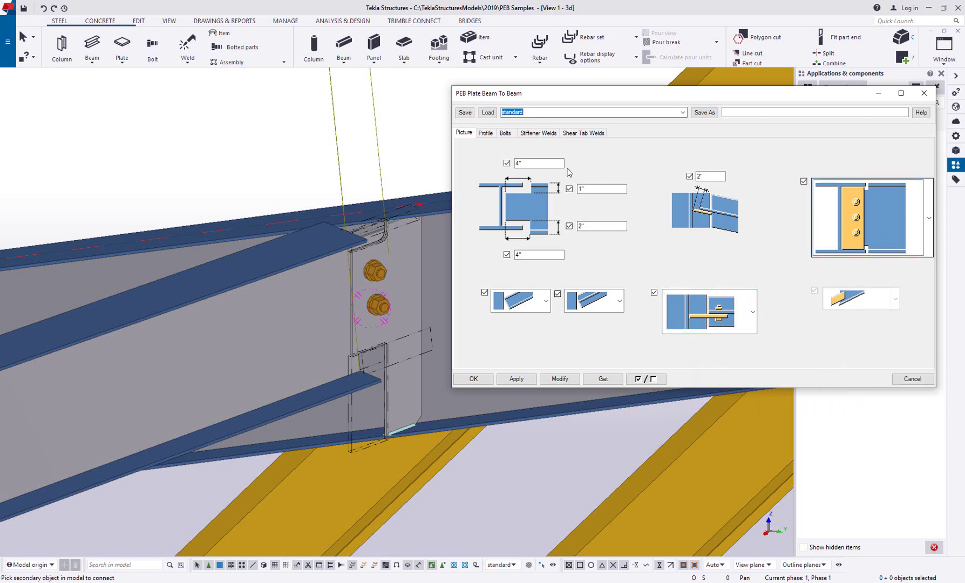
pyautogui.click(486, 133)
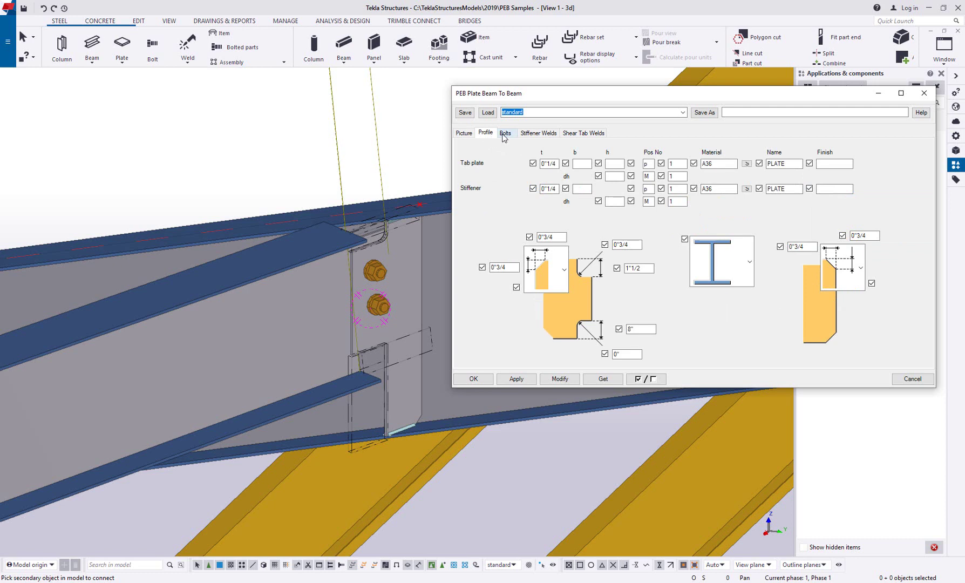
pyautogui.click(504, 133)
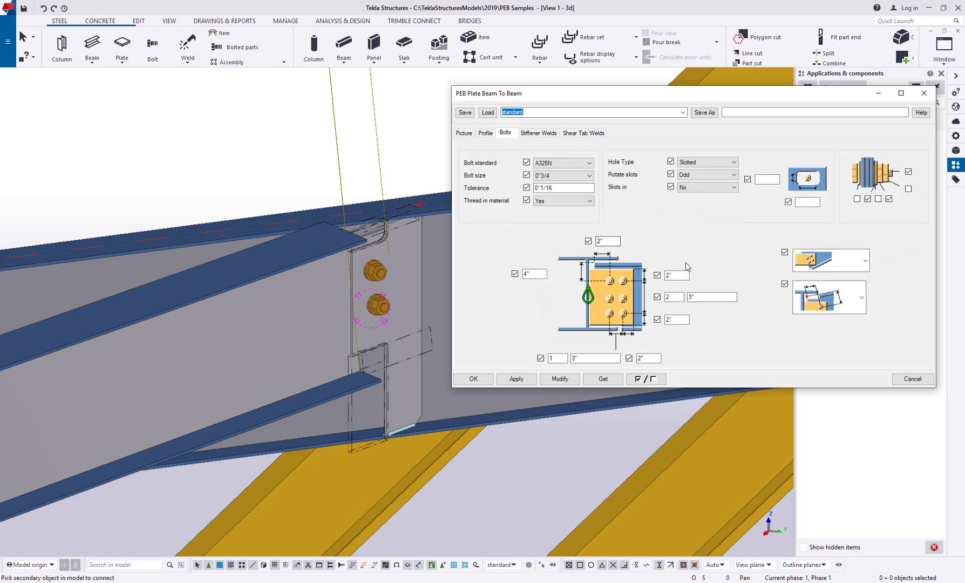
pyautogui.click(540, 134)
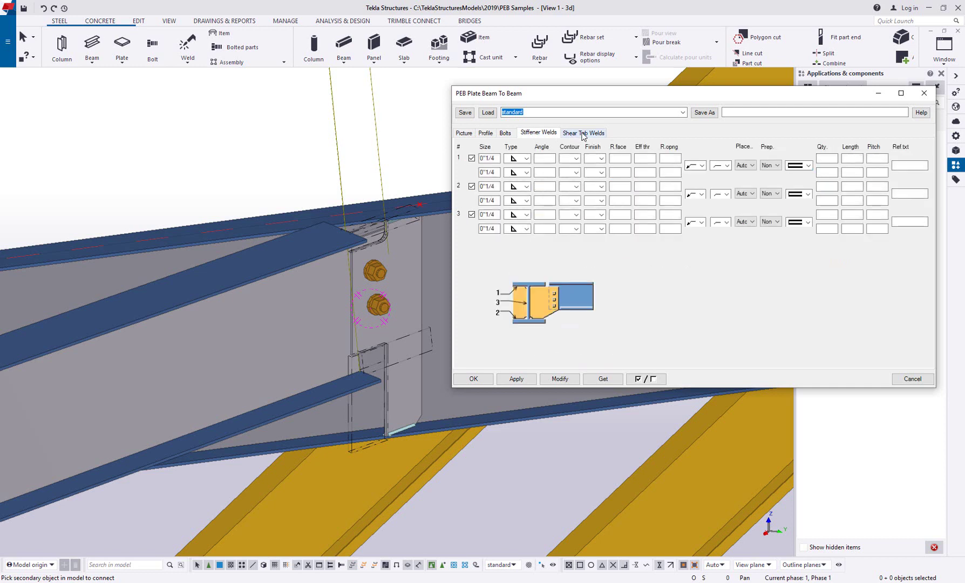
pyautogui.click(582, 133)
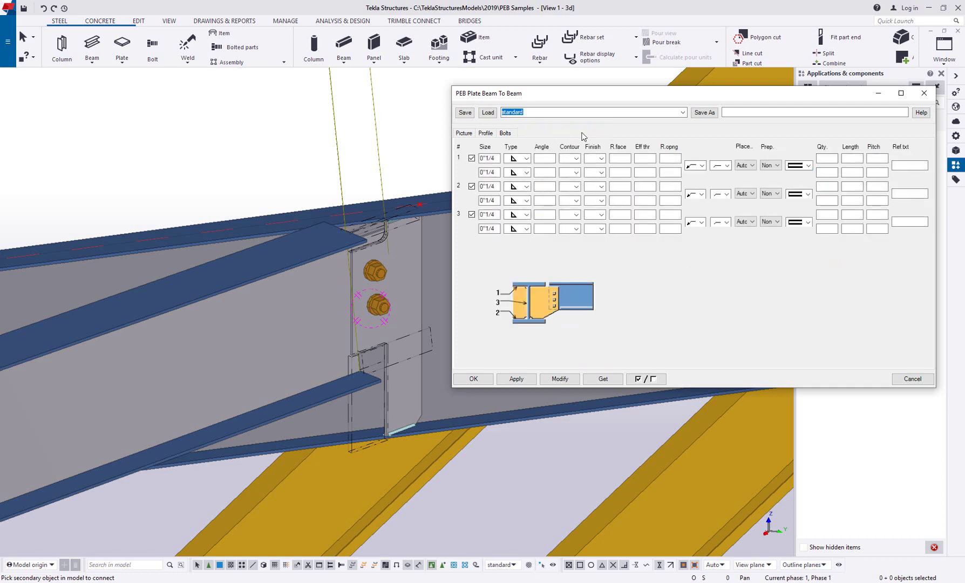
pyautogui.click(462, 134)
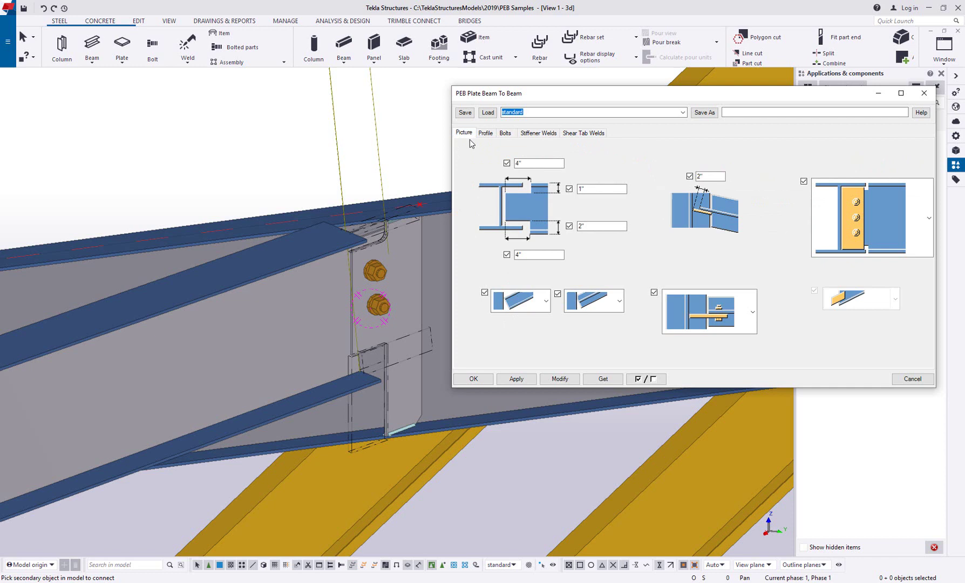
pyautogui.click(475, 376)
# Step: Interrupt the running command and delete the shear tab connection between the skewed beam and the sloped rafter
pyautogui.rightClick(426, 155)
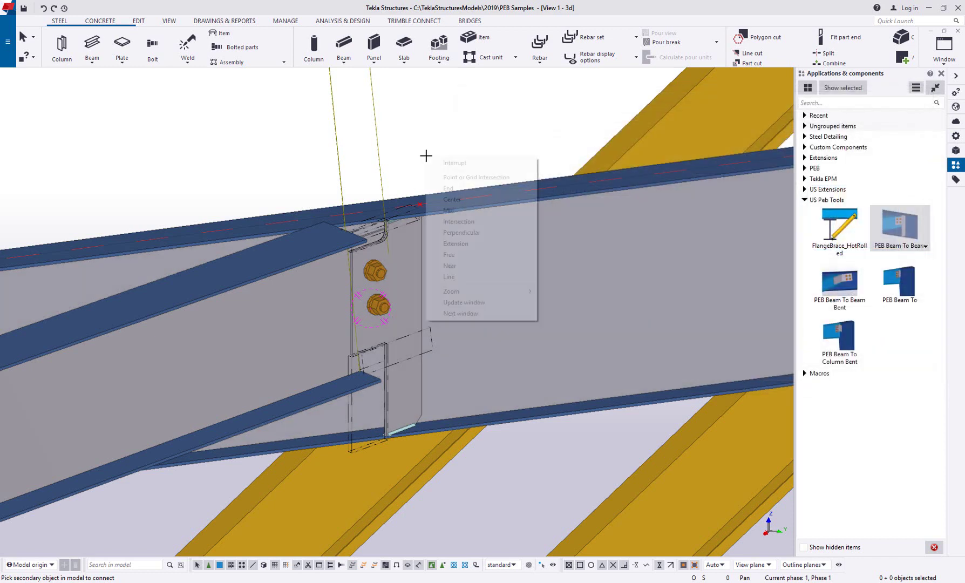
pyautogui.click(434, 163)
pyautogui.press('Delete')
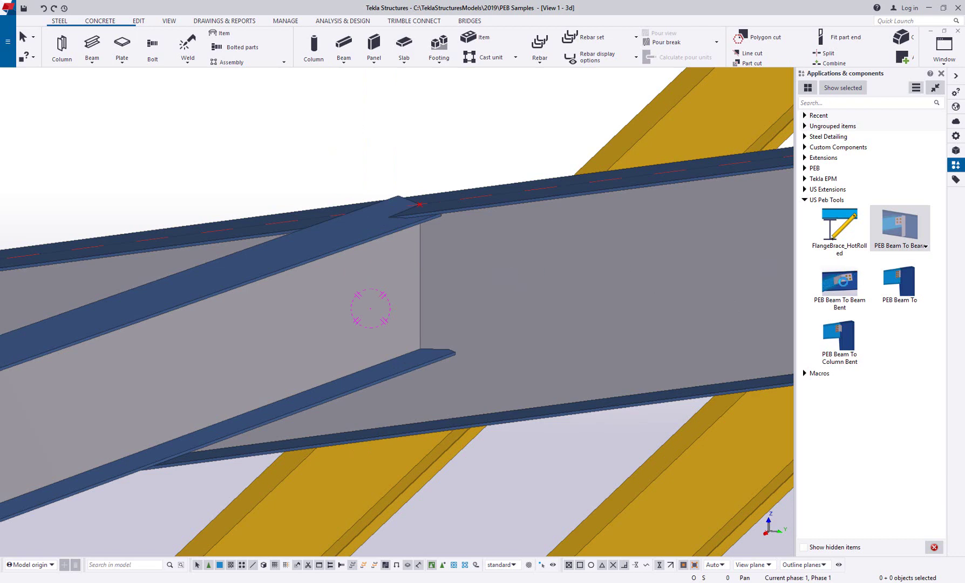
# Step: Open the PEB Beam To Beam Bent Plate settings, review the plate side, bolted or welded attachment and orientation options, and accept them
pyautogui.click(839, 282)
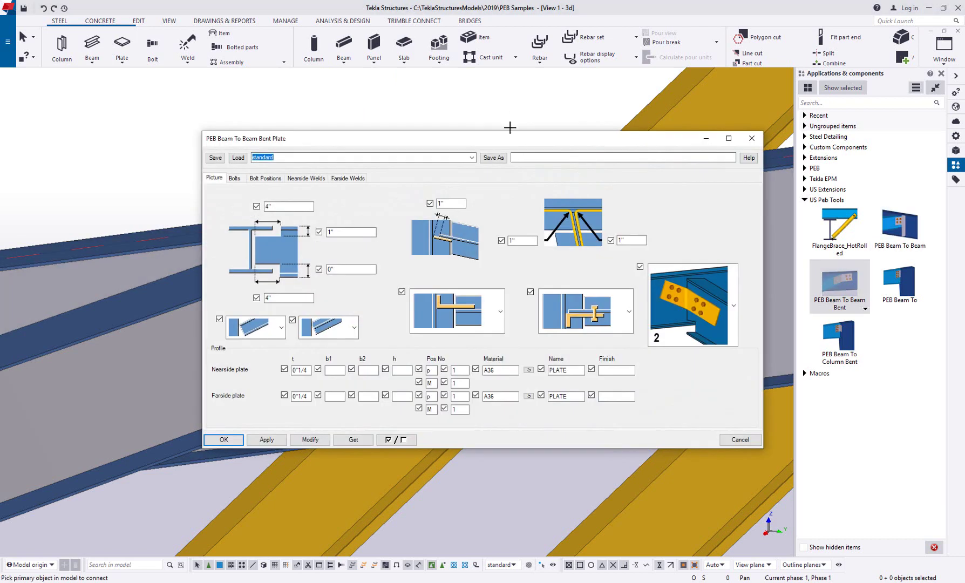
pyautogui.click(487, 304)
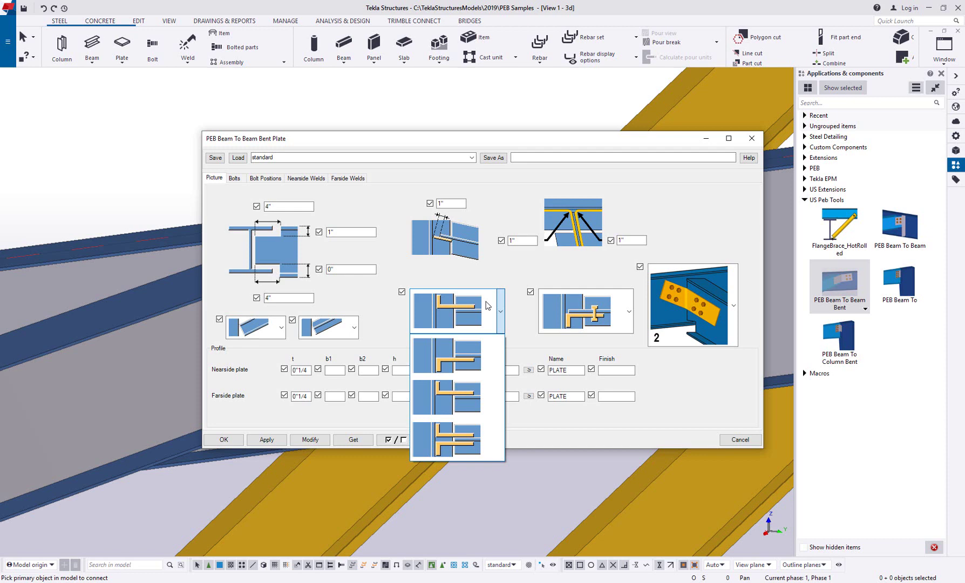
pyautogui.click(556, 264)
pyautogui.click(627, 311)
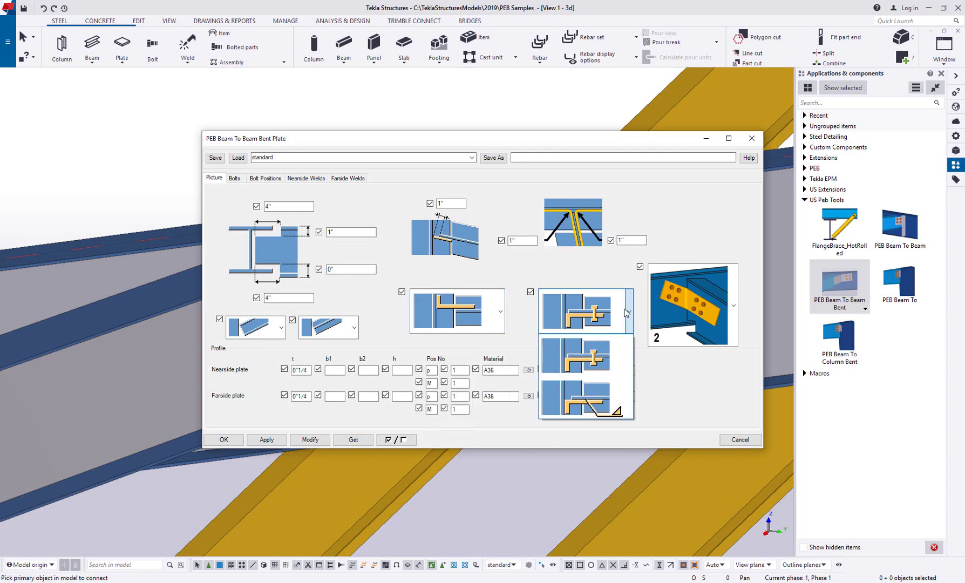
pyautogui.click(624, 308)
pyautogui.click(728, 312)
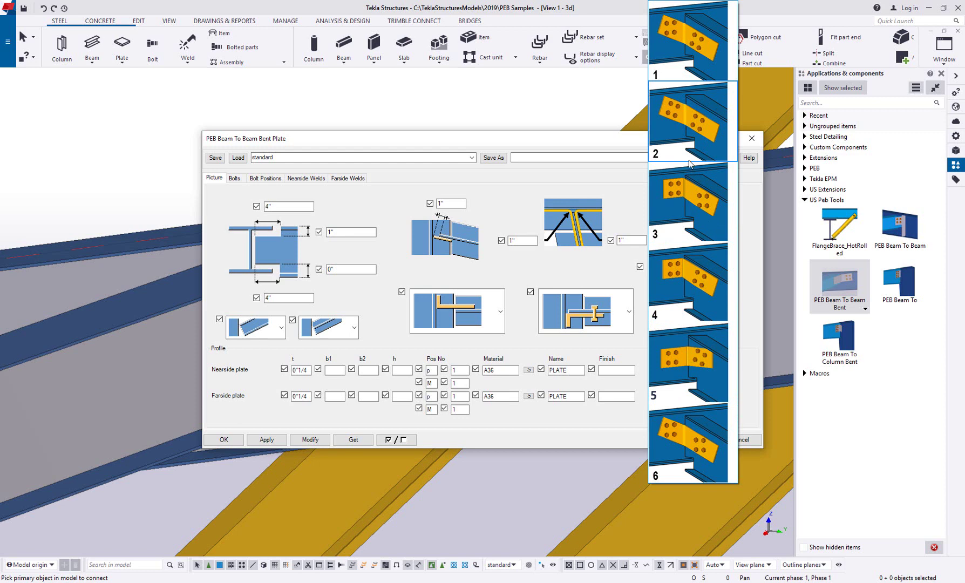
pyautogui.click(480, 146)
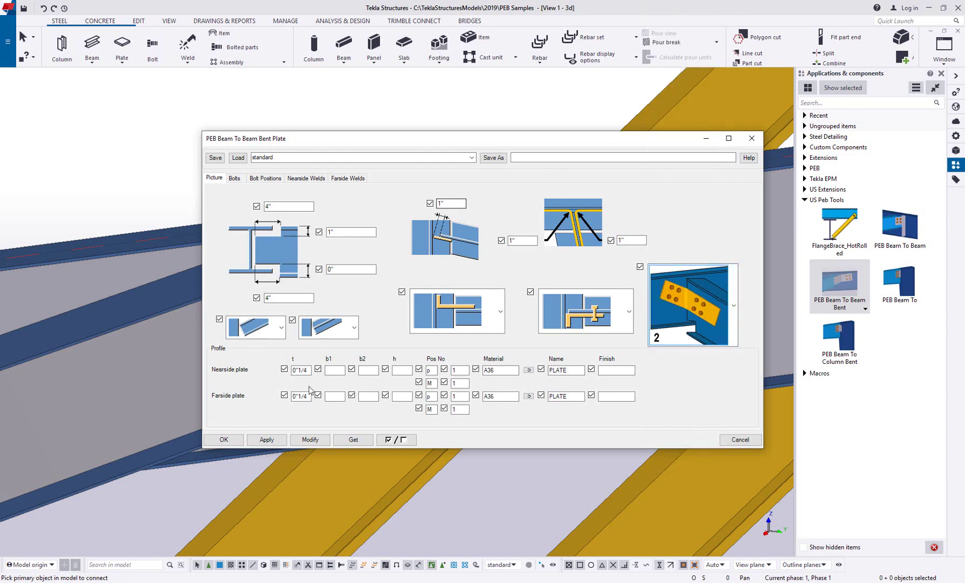
pyautogui.click(223, 439)
# Step: Create a bent plate connection from the sloped rafter to the skewed beam, and end the command
pyautogui.click(433, 330)
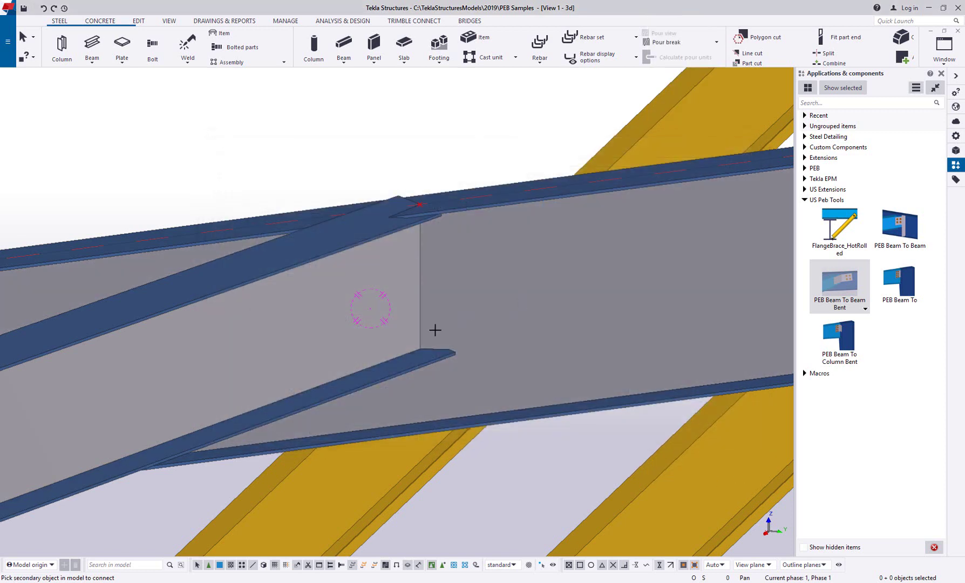
pyautogui.click(317, 319)
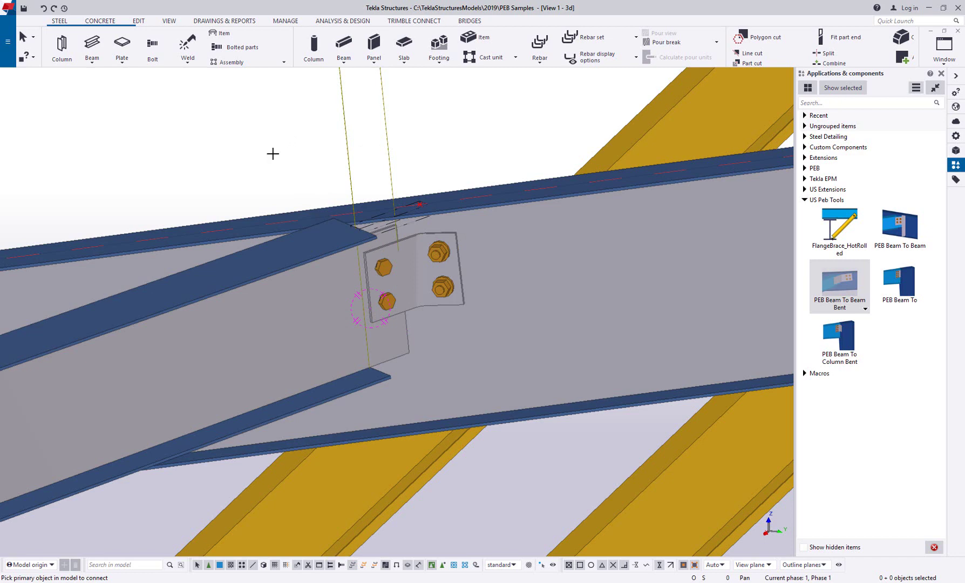
pyautogui.rightClick(273, 154)
pyautogui.click(297, 156)
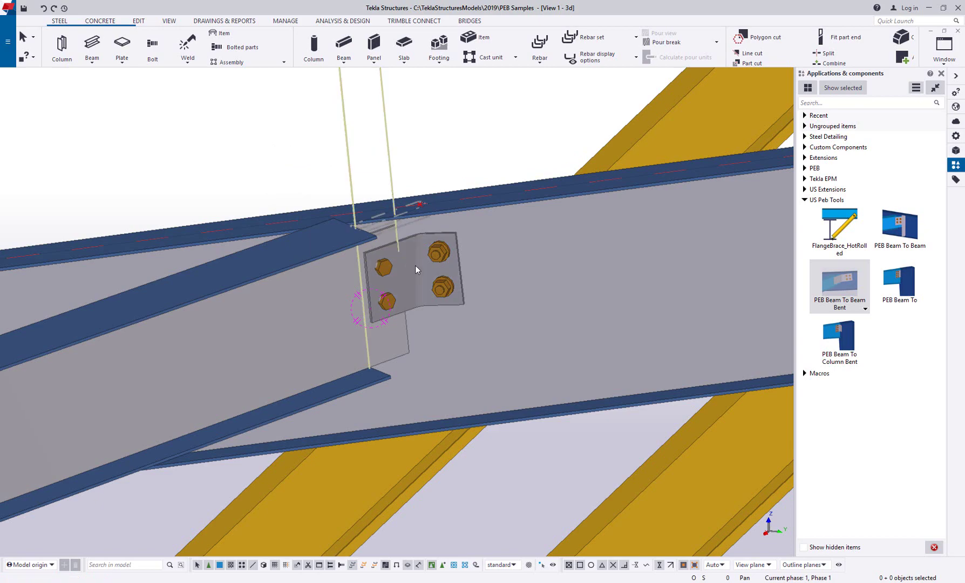
# Step: Load the +ColFlangeExample settings for the PEB Beam To Column Bent Plate connection and accept them
pyautogui.scroll(-3, 447, 273)
pyautogui.scroll(-2, 447, 273)
pyautogui.moveTo(533, 271); pyautogui.dragTo(293, 221, button='middle')
pyautogui.scroll(-2, 293, 221)
pyautogui.moveTo(665, 261); pyautogui.dragTo(575, 267, button='middle')
pyautogui.scroll(1, 483, 267)
pyautogui.scroll(6, 493, 261)
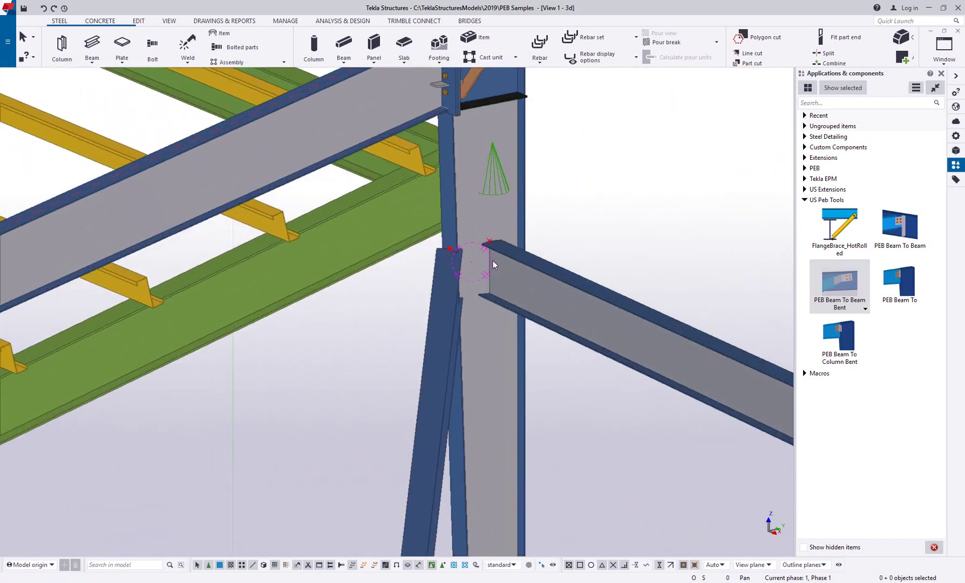
pyautogui.keyDown('ctrl'); pyautogui.moveTo(483, 258); pyautogui.dragTo(437, 258, button='middle'); pyautogui.keyUp('ctrl')
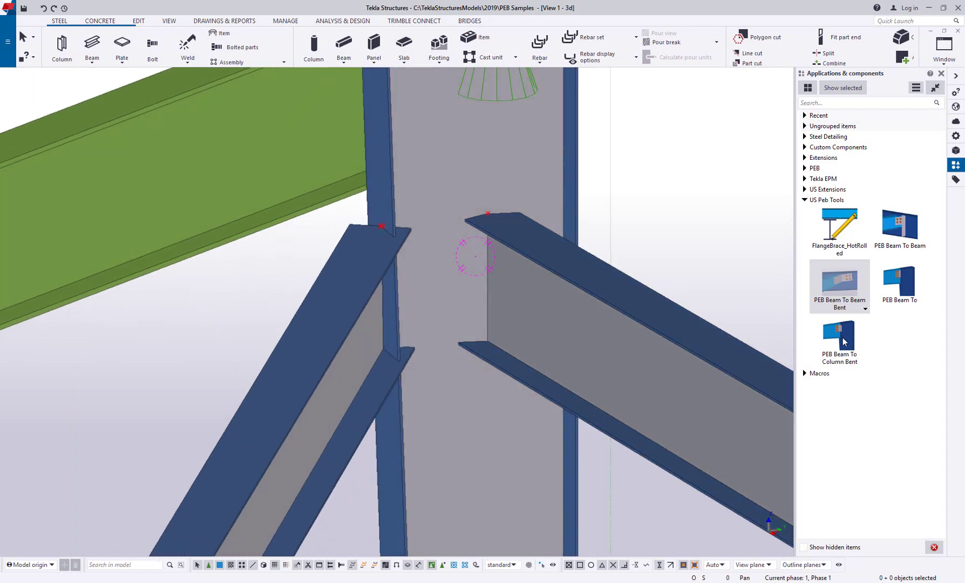
pyautogui.doubleClick(844, 342)
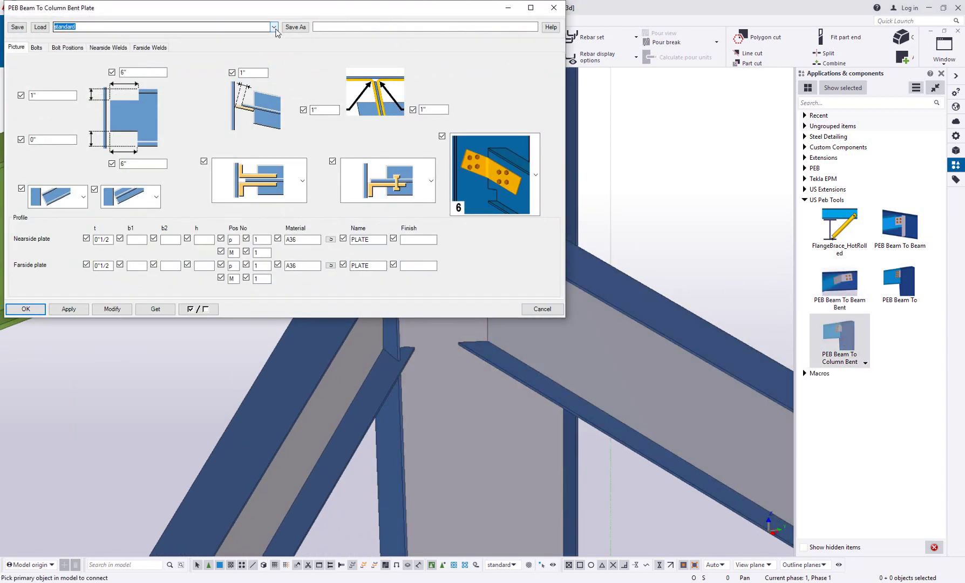
pyautogui.click(273, 26)
pyautogui.click(213, 37)
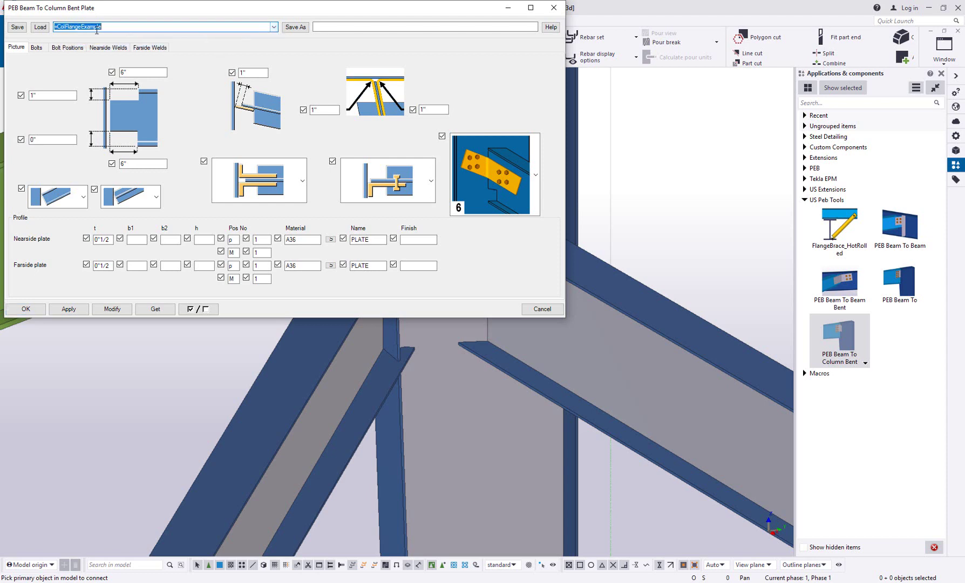
pyautogui.click(40, 27)
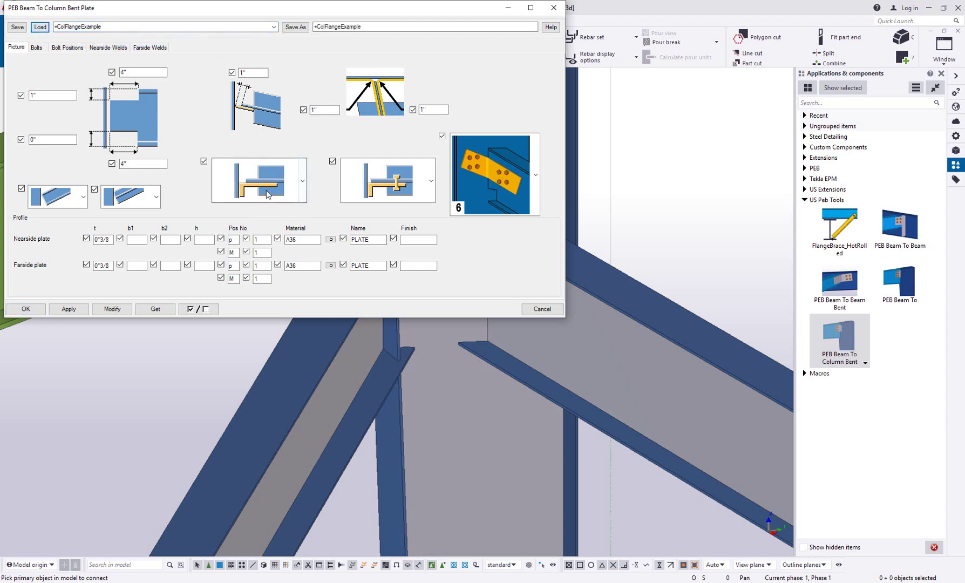
pyautogui.click(26, 309)
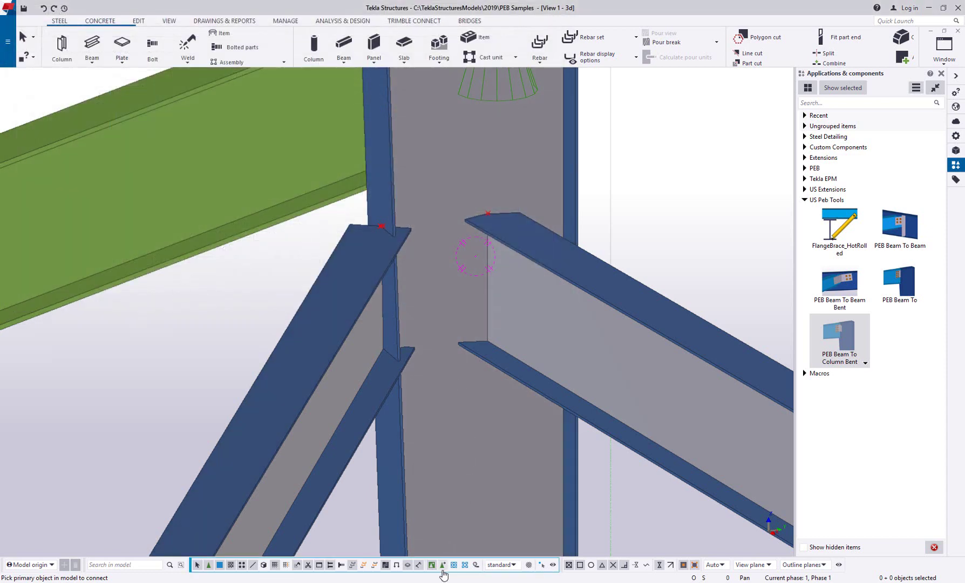
# Step: Create a bent plate connection from the column flange to the skewed beam framing into it, and inspect its bolted plate
pyautogui.click(383, 201)
pyautogui.click(368, 334)
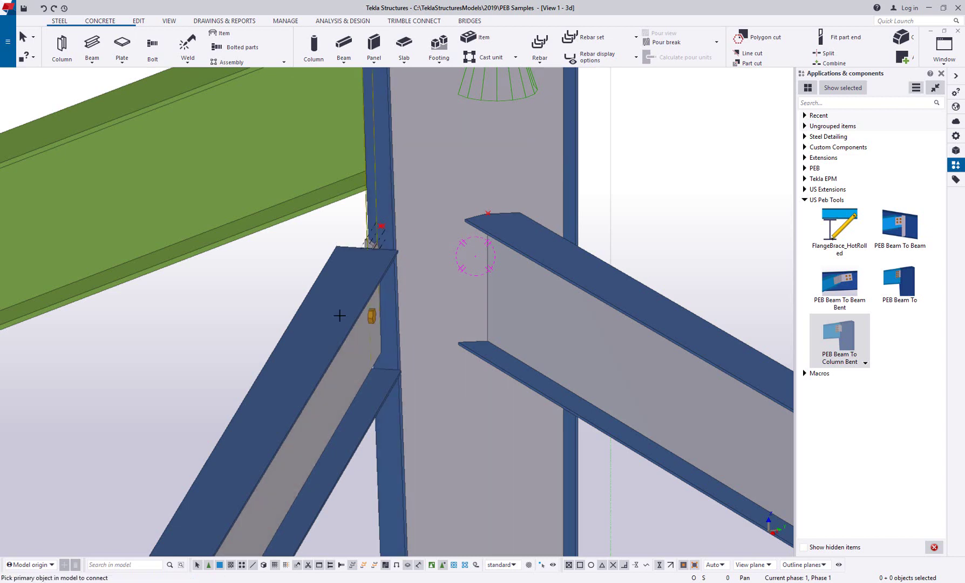
pyautogui.keyDown('ctrl'); pyautogui.moveTo(355, 274); pyautogui.dragTo(431, 257, button='middle'); pyautogui.keyUp('ctrl')
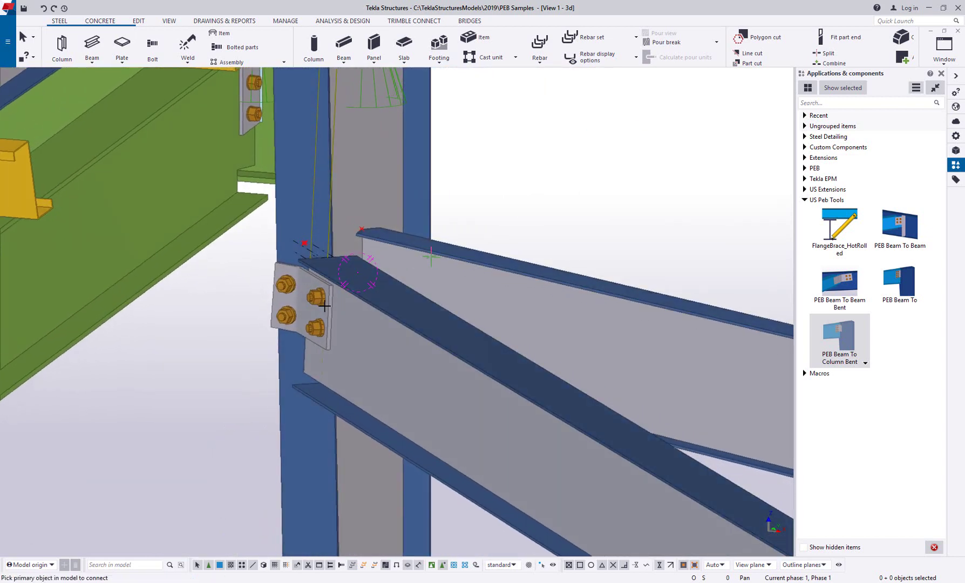
pyautogui.scroll(2, 308, 297)
pyautogui.keyDown('ctrl'); pyautogui.moveTo(323, 300); pyautogui.dragTo(344, 307, button='middle'); pyautogui.keyUp('ctrl')
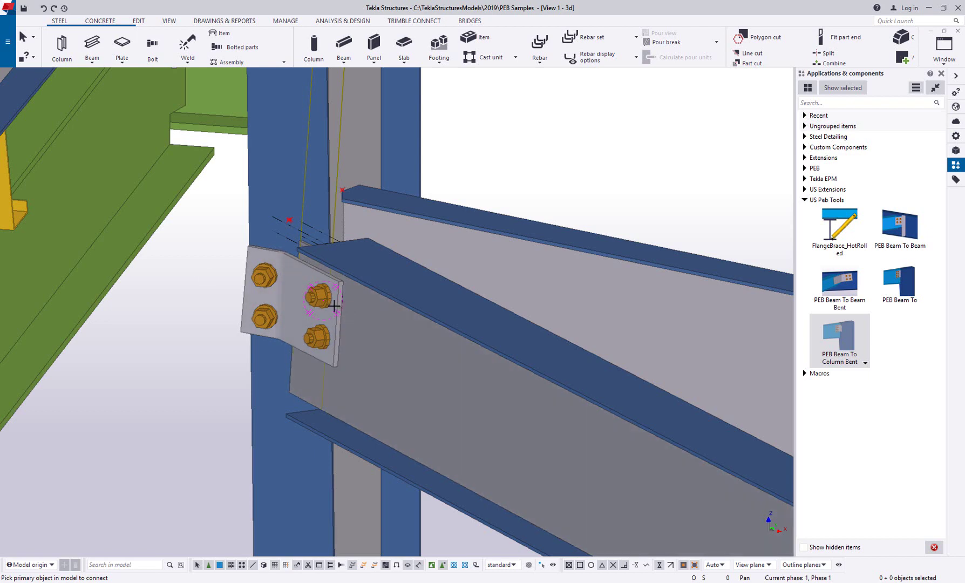
pyautogui.scroll(-2, 343, 282)
pyautogui.keyDown('ctrl'); pyautogui.moveTo(336, 280); pyautogui.dragTo(217, 292, button='middle'); pyautogui.keyUp('ctrl')
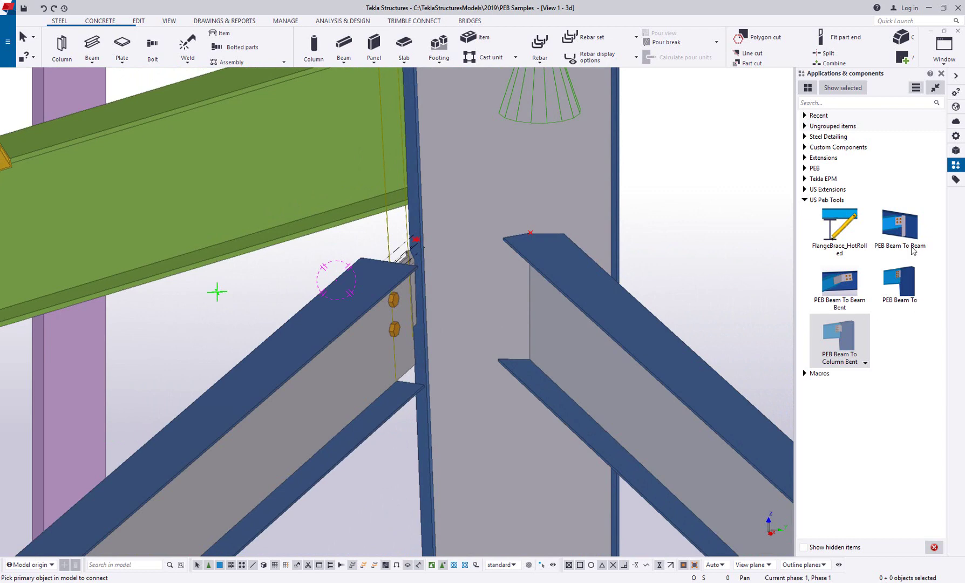
# Step: Create a PEB Beam To Column shear tab connection from the column web to the other skewed beam, and end the command
pyautogui.click(900, 285)
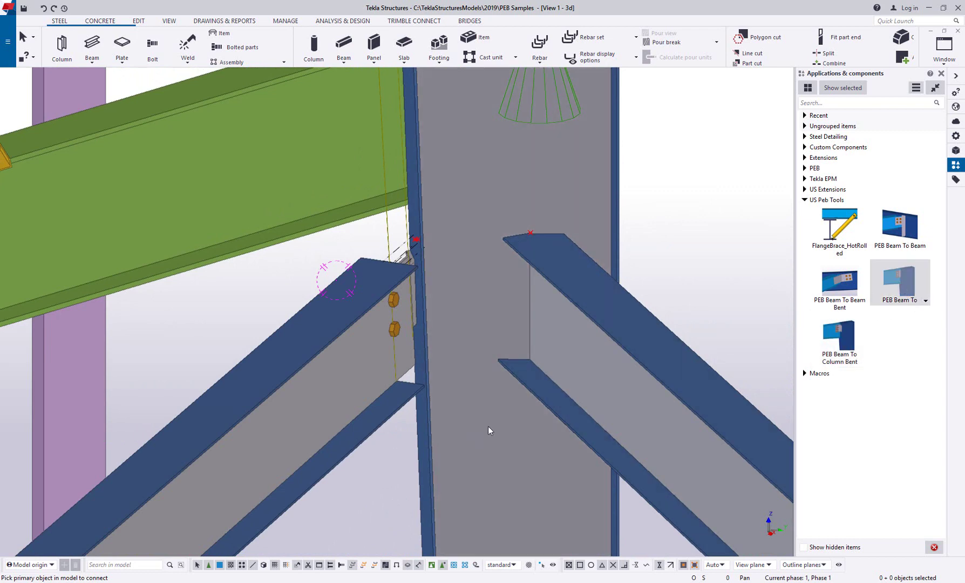
pyautogui.click(488, 430)
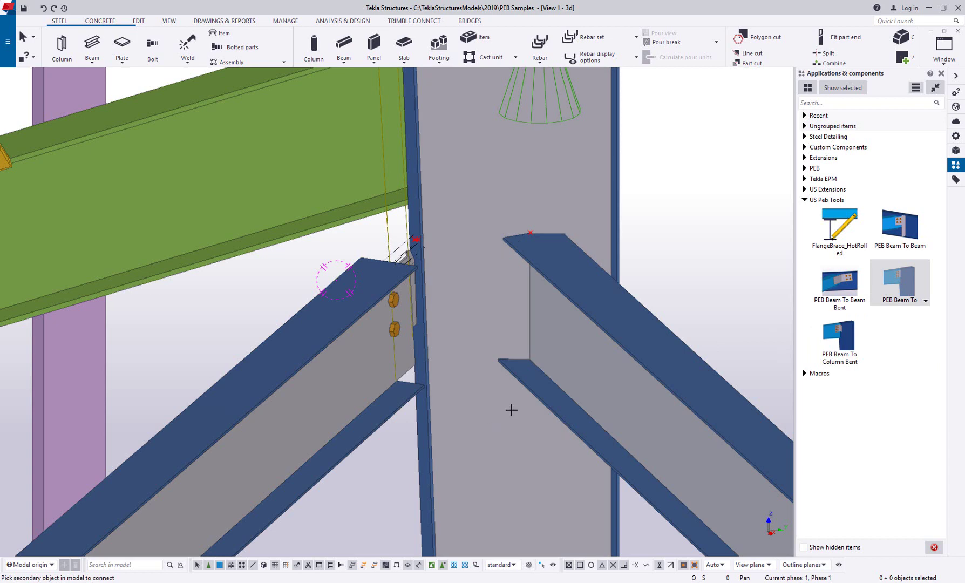
pyautogui.click(575, 348)
pyautogui.keyDown('ctrl'); pyautogui.moveTo(566, 340); pyautogui.dragTo(440, 321, button='middle'); pyautogui.keyUp('ctrl')
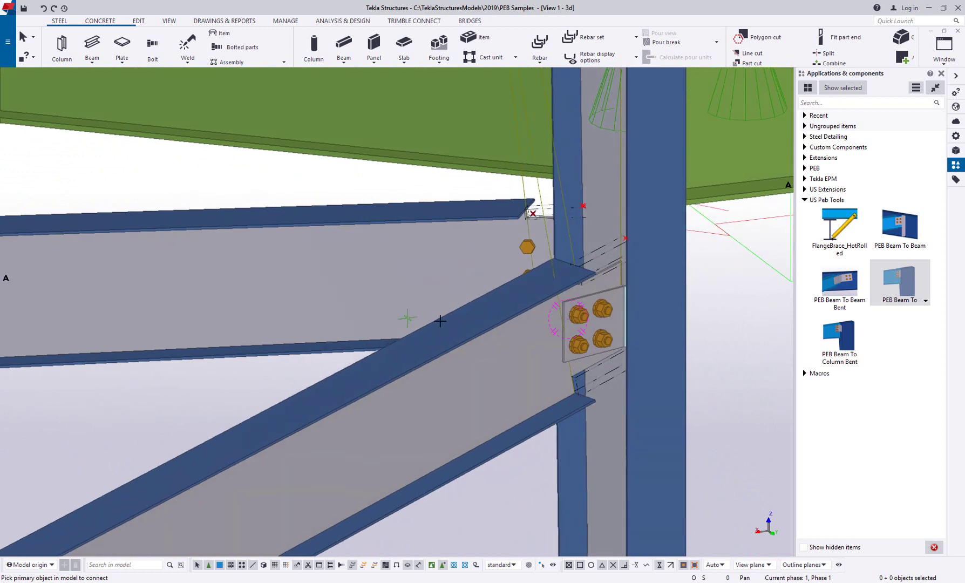
pyautogui.scroll(2, 604, 344)
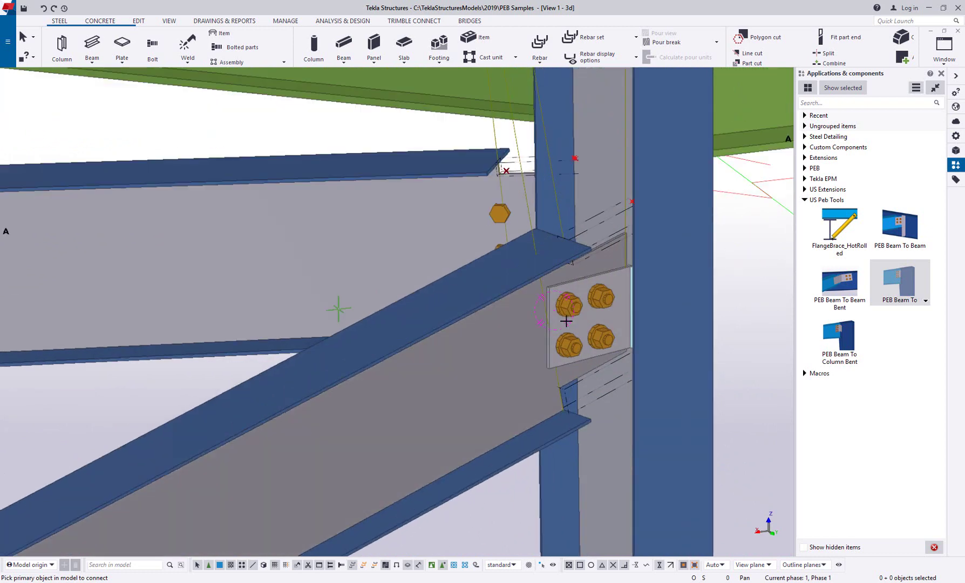
pyautogui.keyDown('ctrl'); pyautogui.moveTo(566, 321); pyautogui.dragTo(626, 294, button='middle'); pyautogui.keyUp('ctrl')
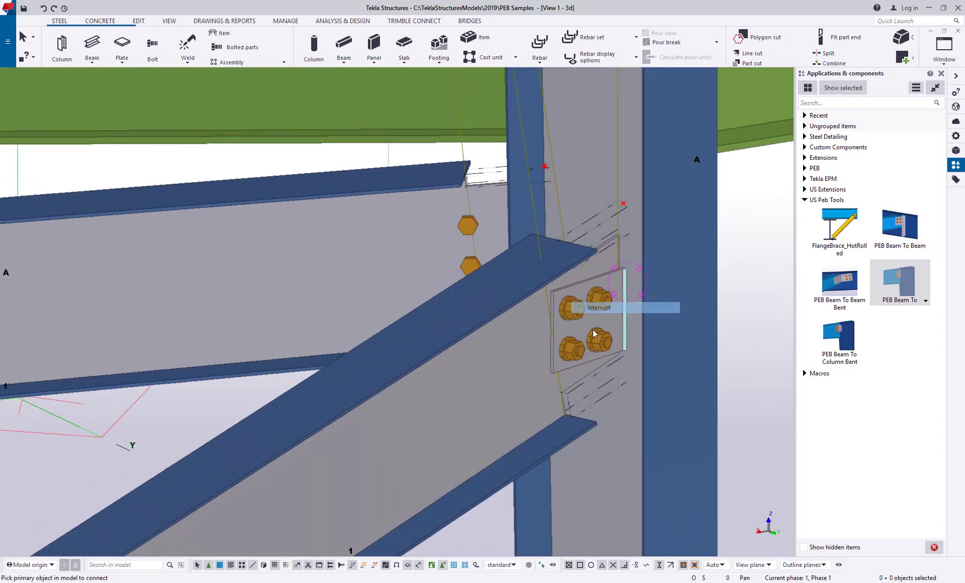
# Step: Open the column web connection's PEB Beam To Column settings and review the setback, tab plate orientation and bolt options
pyautogui.click(431, 566)
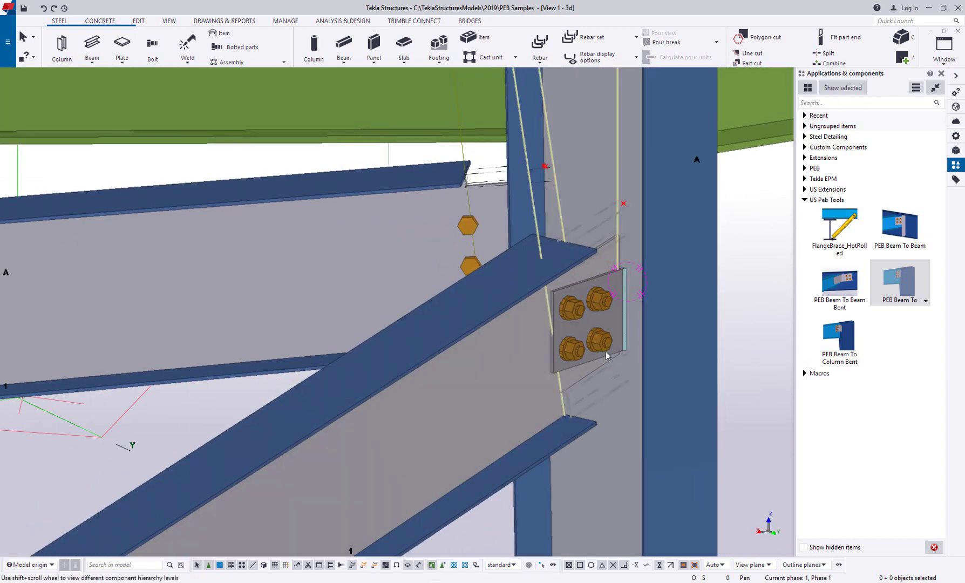
pyautogui.doubleClick(595, 344)
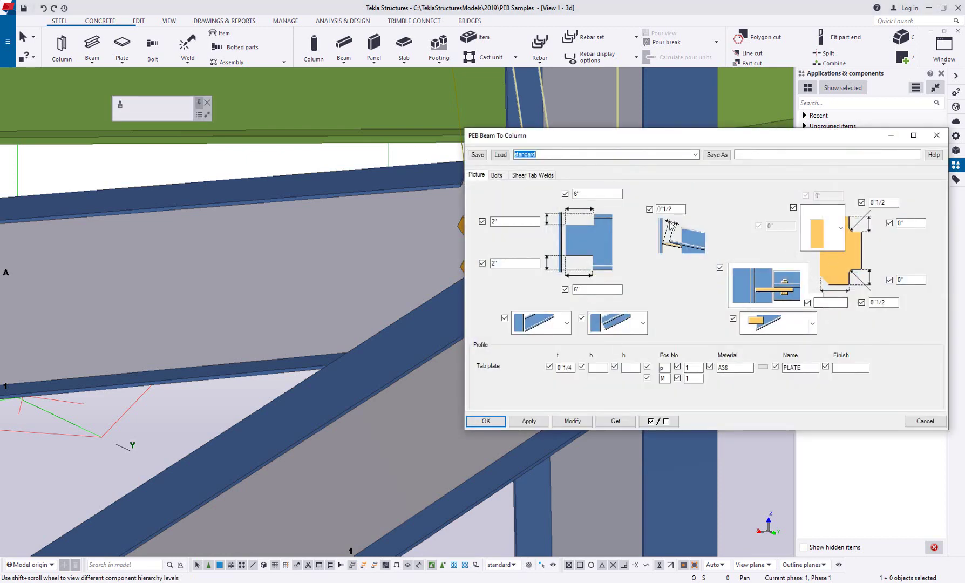
pyautogui.doubleClick(674, 209)
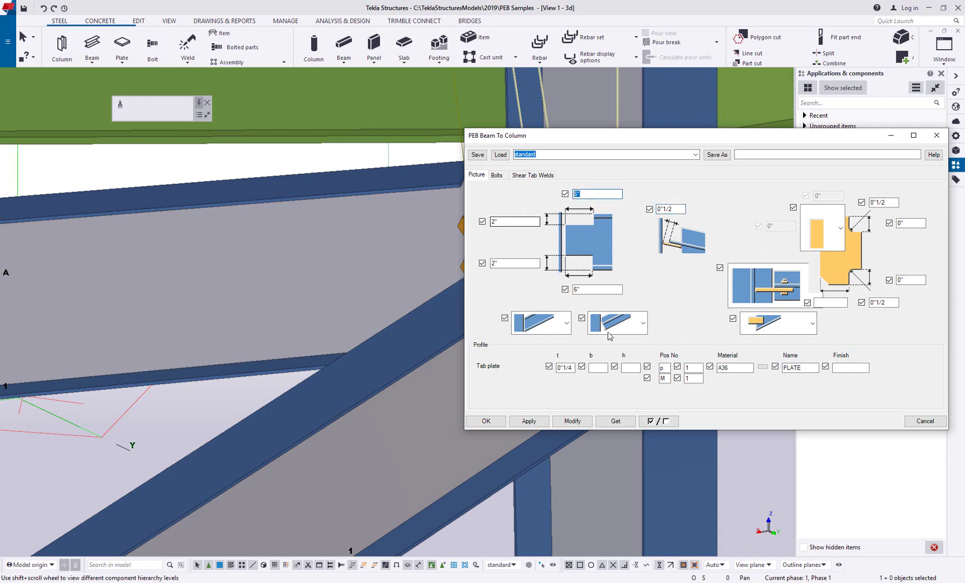
pyautogui.click(769, 323)
pyautogui.click(769, 323)
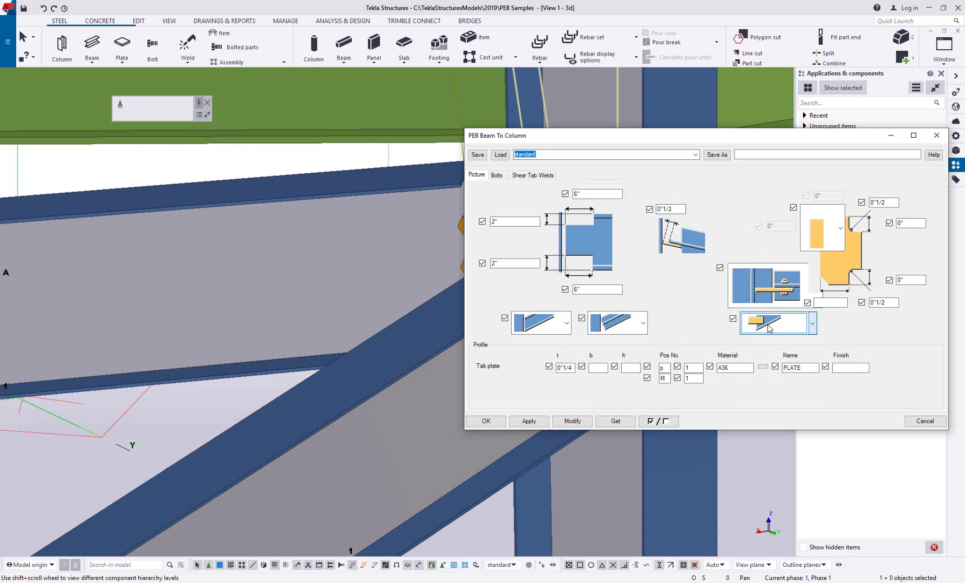
pyautogui.click(497, 176)
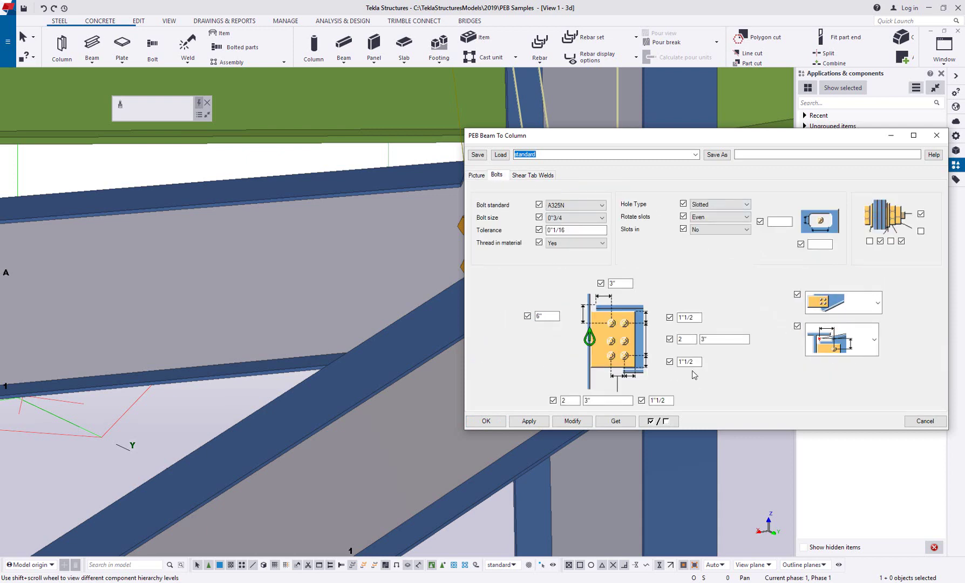
# Step: Load the +ColWebExample settings, modify the column web connection with them, and close its settings
pyautogui.click(695, 155)
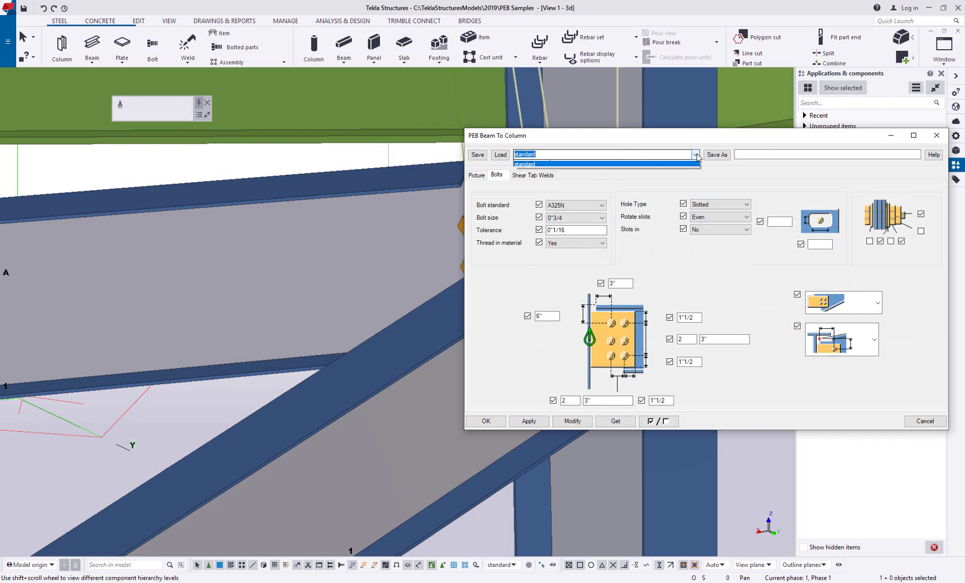
pyautogui.click(674, 163)
pyautogui.click(500, 155)
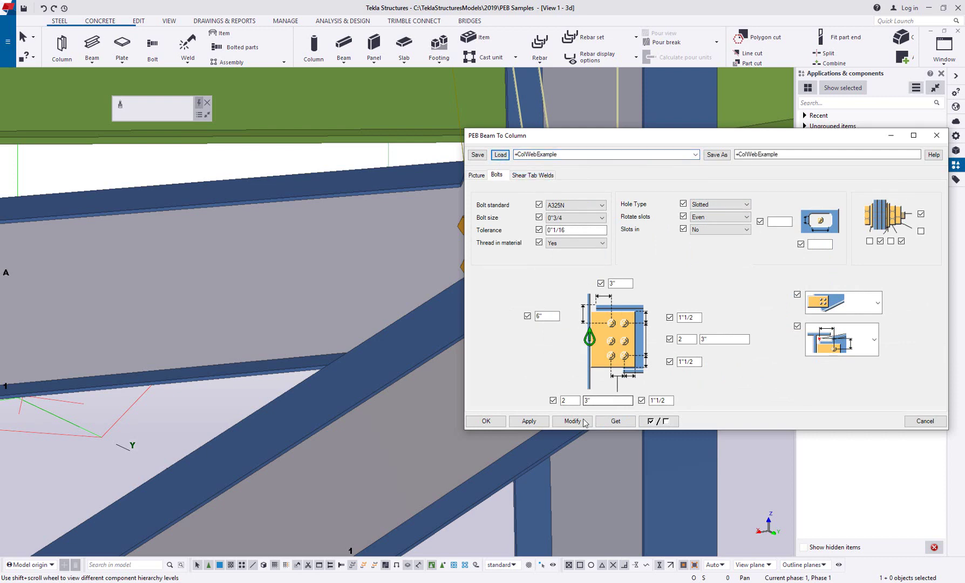
pyautogui.click(585, 422)
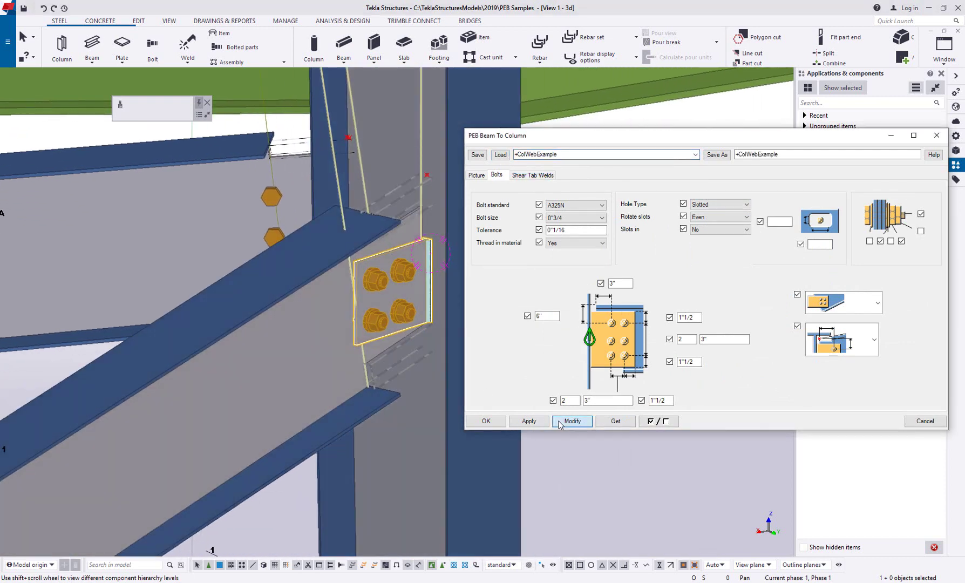
pyautogui.click(559, 424)
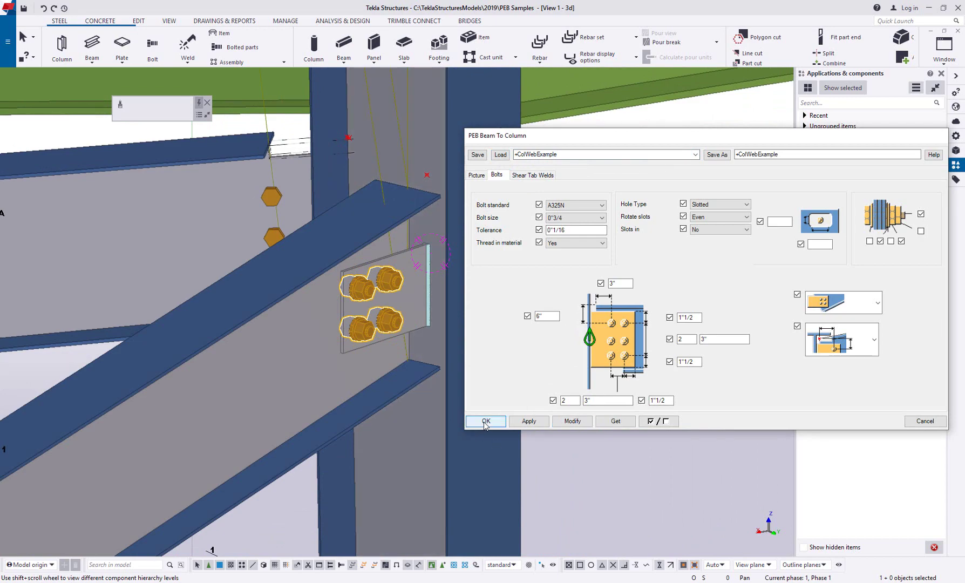
pyautogui.click(936, 135)
# Step: Add a FlangeBrace_HotRolled connection between the green rafter and one of the yellow purlins above it, and inspect the brace
pyautogui.scroll(-10, 403, 349)
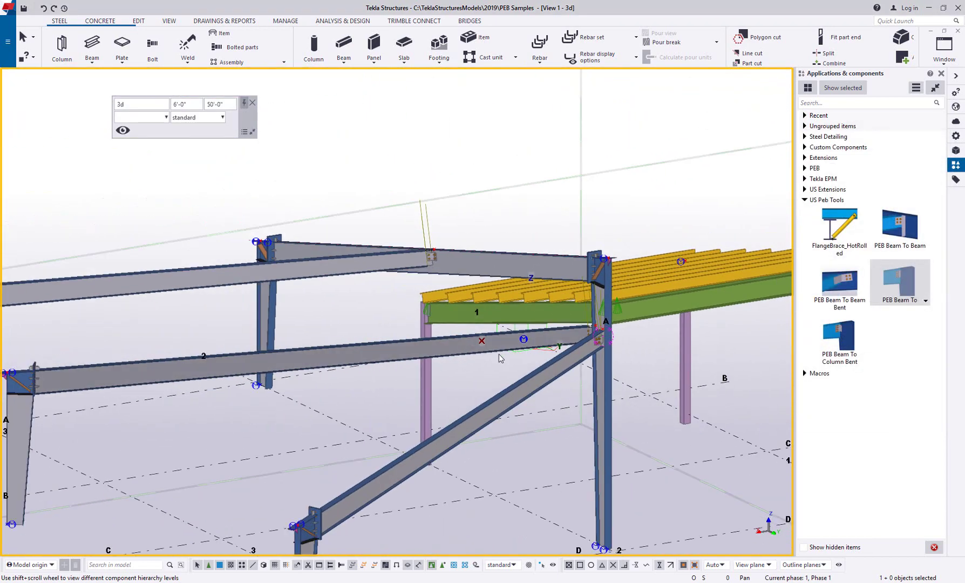
pyautogui.scroll(-2, 500, 358)
pyautogui.keyDown('ctrl'); pyautogui.moveTo(455, 283); pyautogui.dragTo(458, 251, button='middle'); pyautogui.keyUp('ctrl')
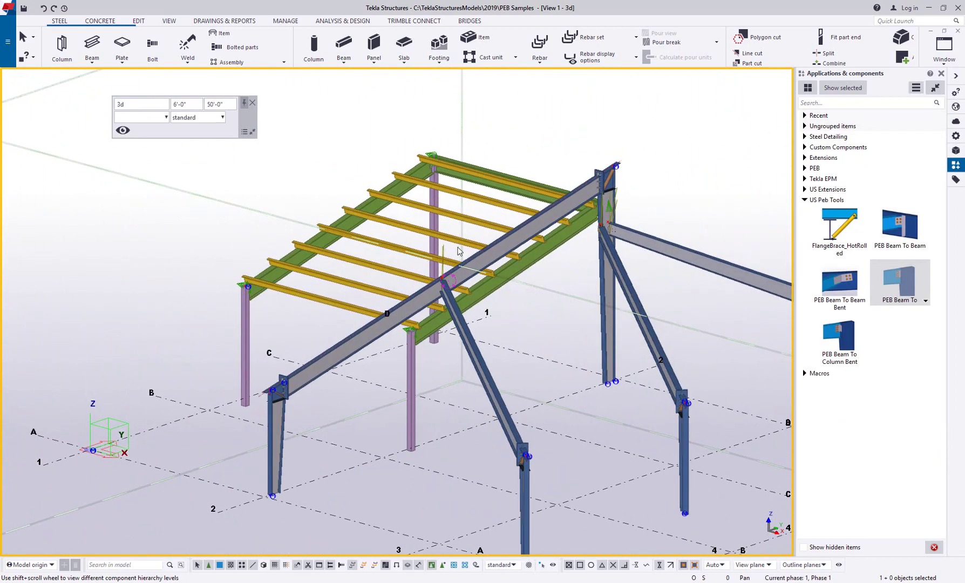
pyautogui.scroll(6, 270, 269)
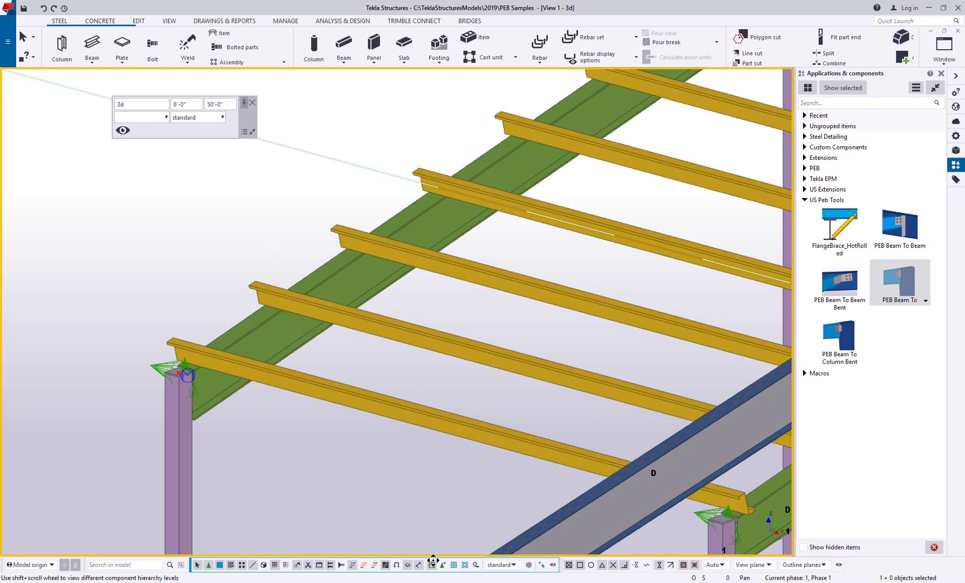
pyautogui.click(845, 232)
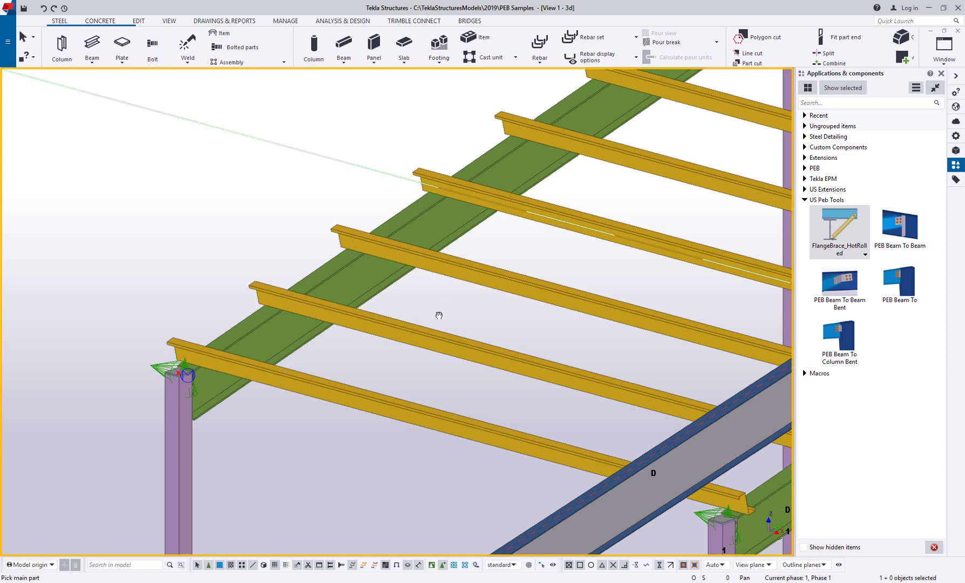
pyautogui.scroll(6, 439, 317)
pyautogui.click(357, 297)
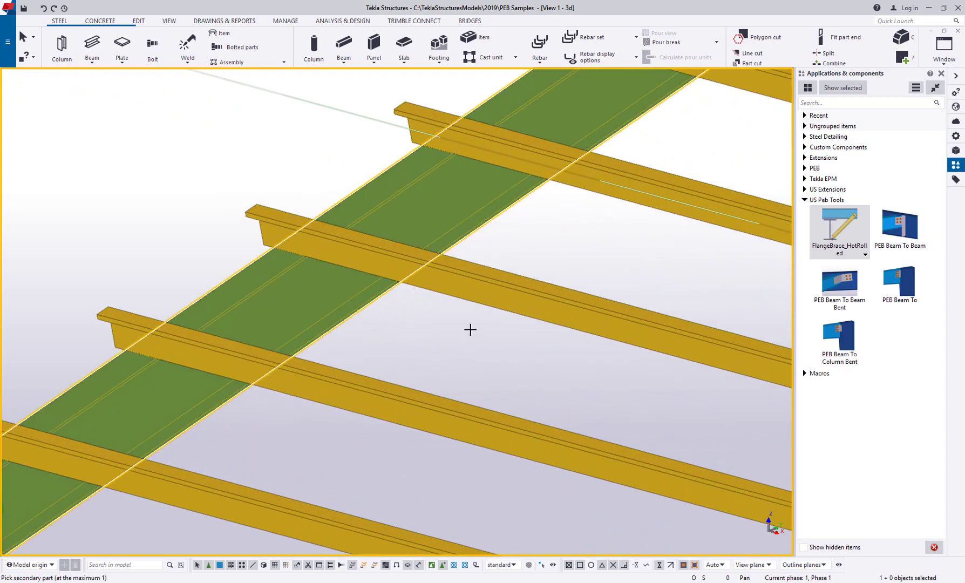
pyautogui.click(474, 309)
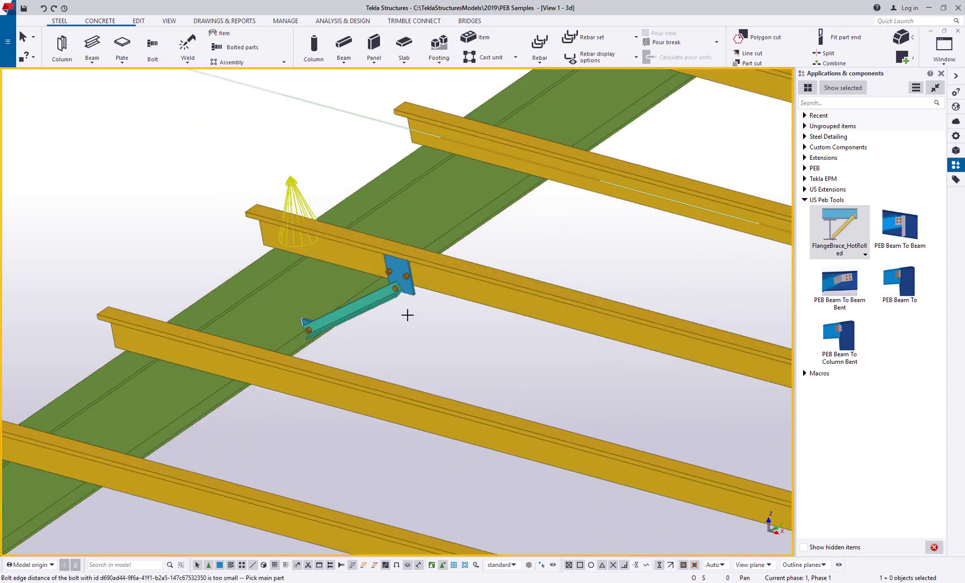
pyautogui.scroll(1, 380, 317)
pyautogui.scroll(1, 383, 318)
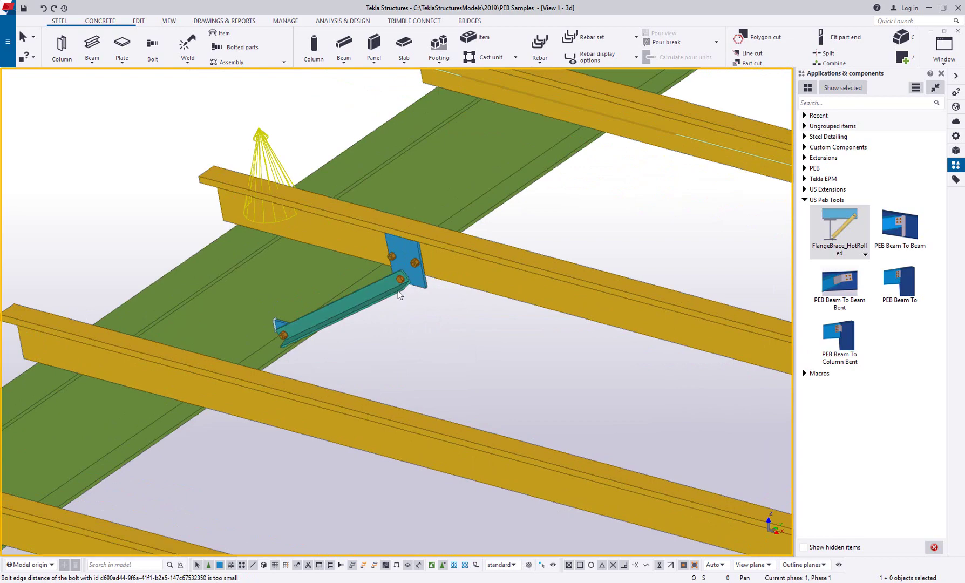
pyautogui.moveTo(399, 288)
pyautogui.keyDown('ctrl'); pyautogui.mouseDown(button='middle')
pyautogui.moveTo(396, 201)
pyautogui.moveTo(396, 231)
pyautogui.mouseUp(button='middle'); pyautogui.keyUp('ctrl')
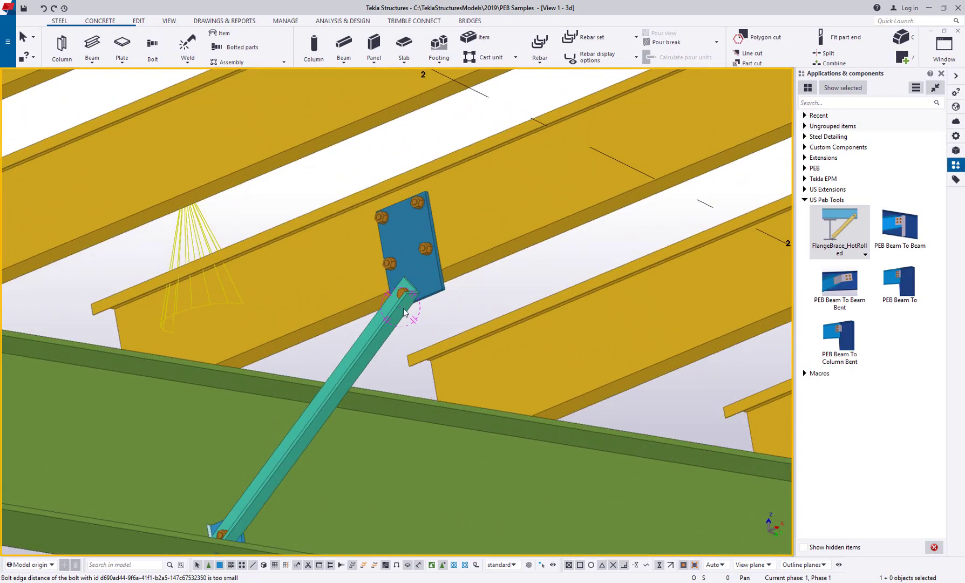
# Step: Open the flange brace's settings, change the purlin end to bolt straight to the purlin without a connection plate, and modify the connection
pyautogui.click(431, 566)
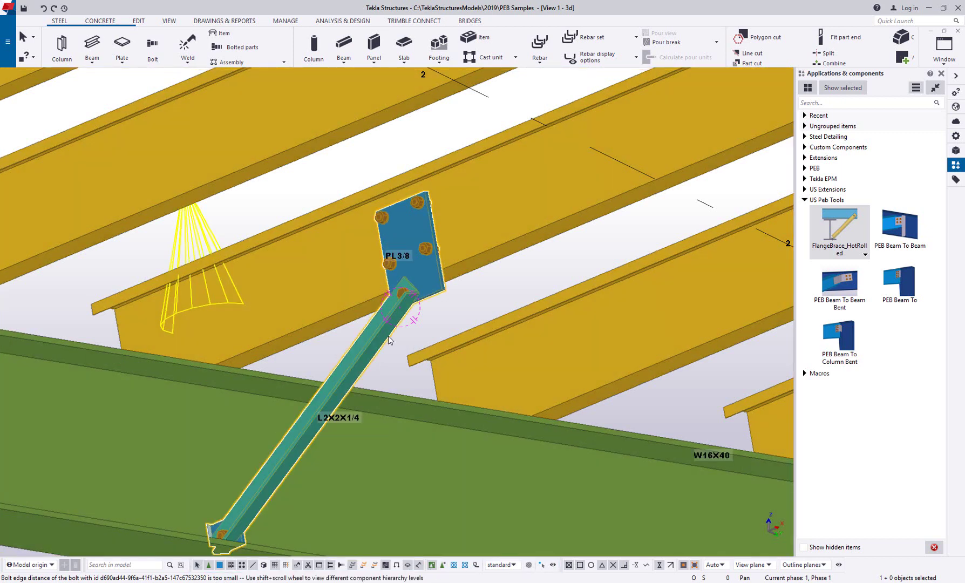
pyautogui.doubleClick(388, 335)
pyautogui.moveTo(314, 250); pyautogui.dragTo(196, 220, button='middle')
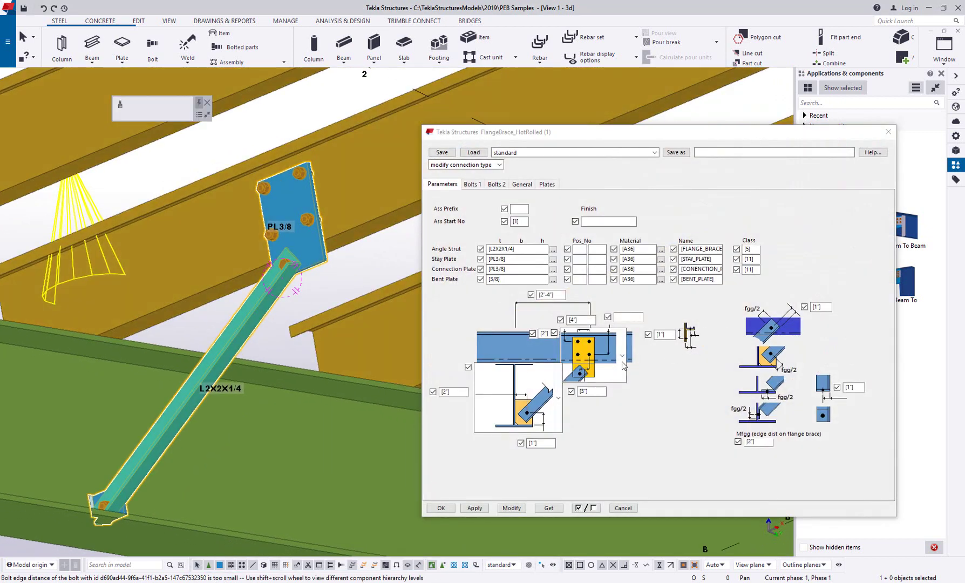
pyautogui.click(623, 365)
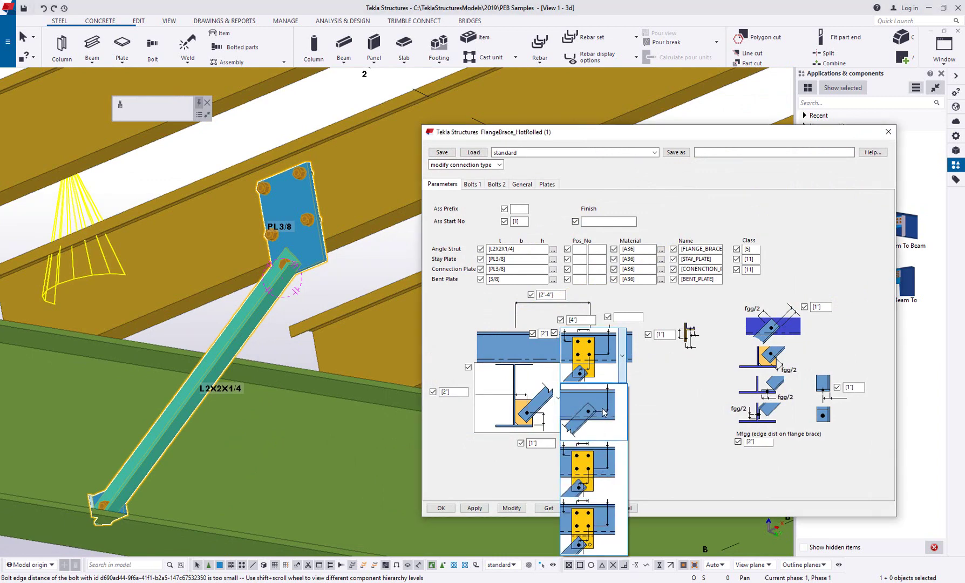
pyautogui.click(604, 413)
pyautogui.click(511, 507)
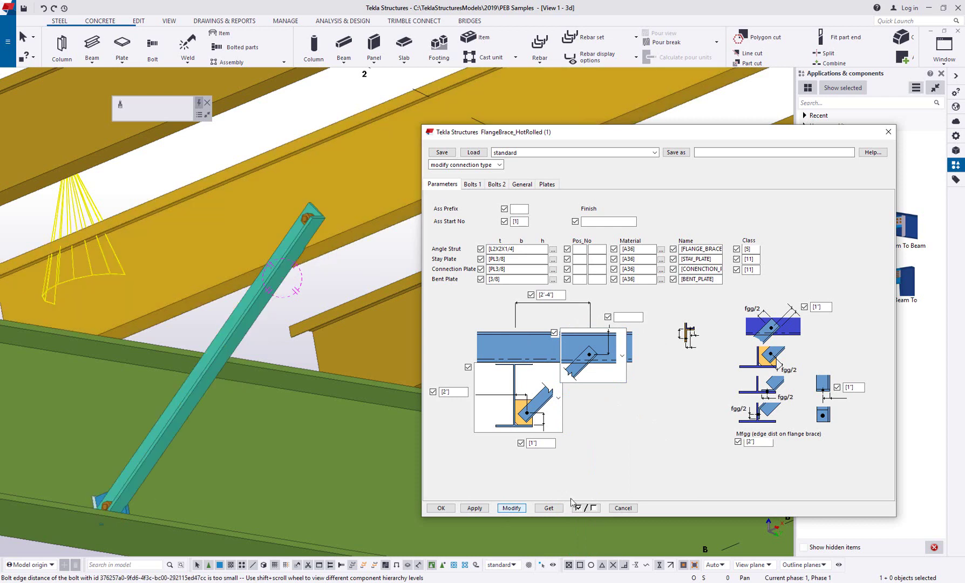
# Step: Change the brace's rafter end to bolt directly to the bottom flange without a stay plate, modify the connection, and inspect that end
pyautogui.click(560, 414)
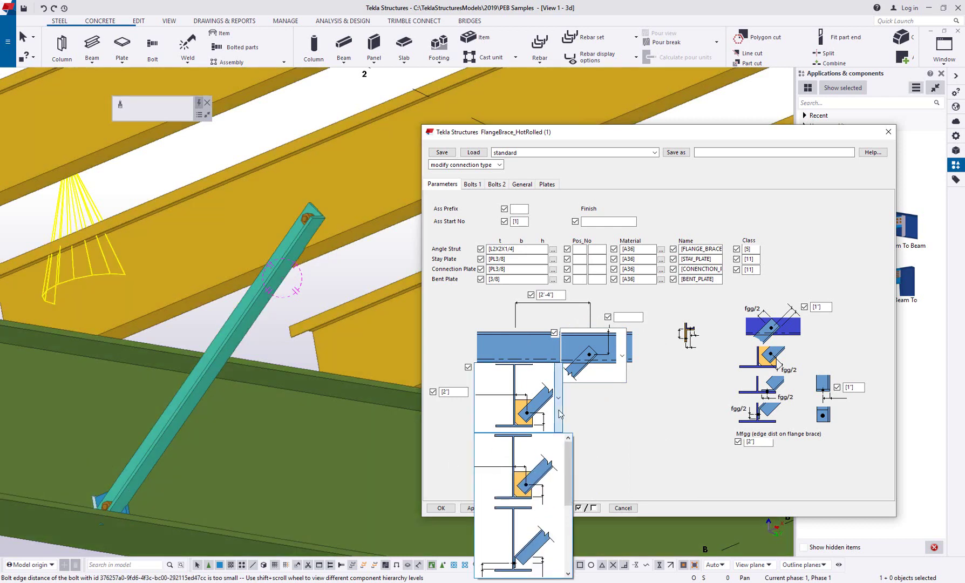
pyautogui.click(546, 524)
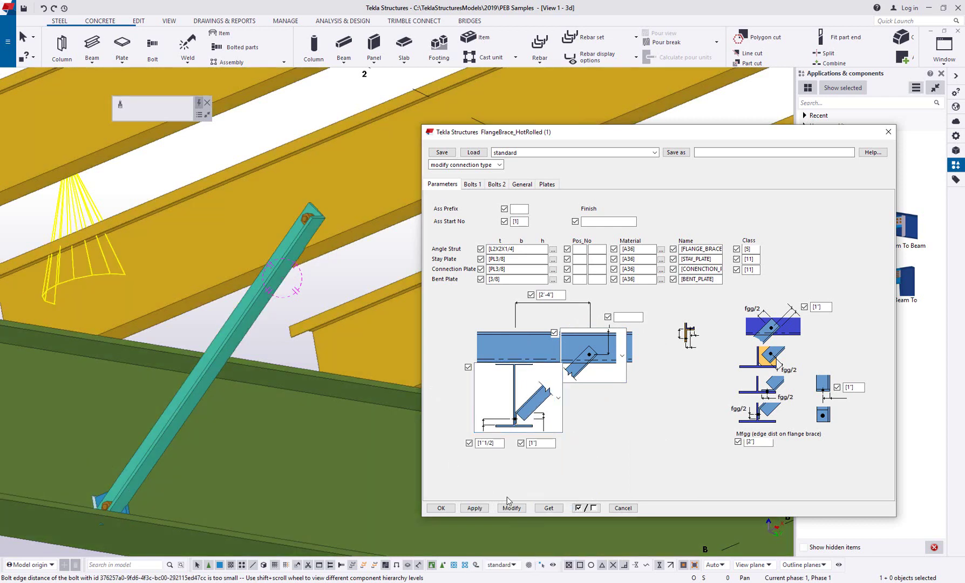
pyautogui.click(513, 511)
pyautogui.moveTo(116, 453); pyautogui.dragTo(144, 433, button='middle')
pyautogui.scroll(4, 121, 446)
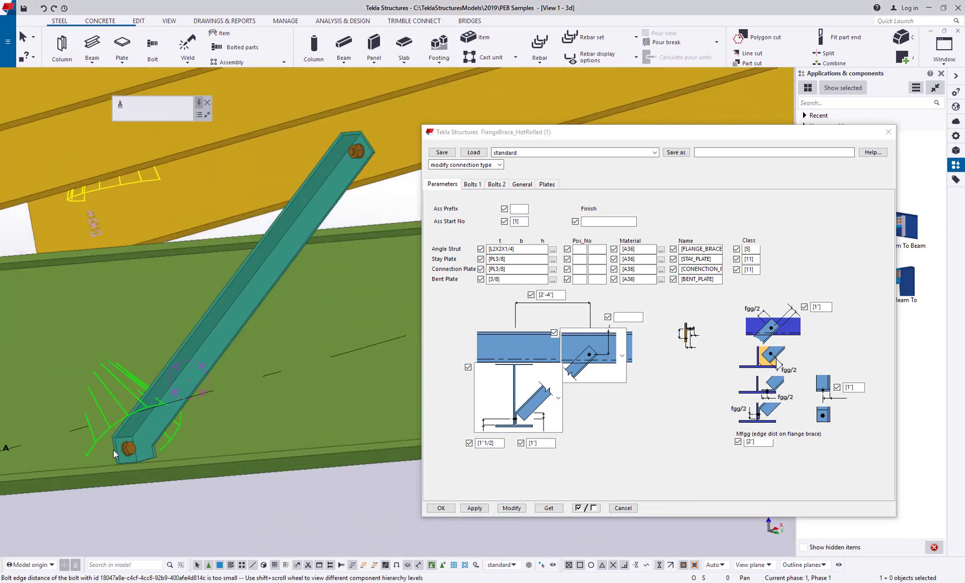
pyautogui.scroll(-3, 186, 449)
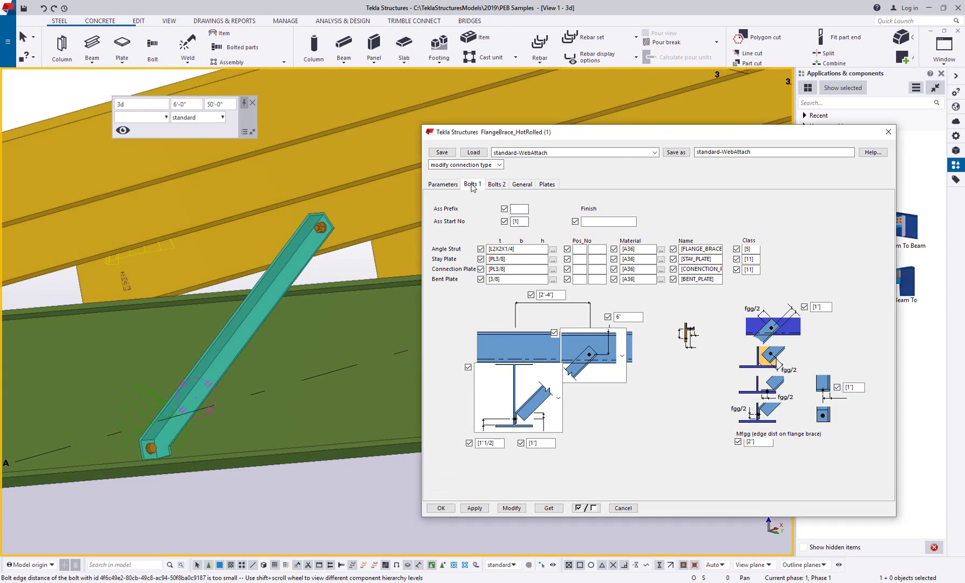
# Step: Review the bolt, general and plate settings of the FlangeBrace_HotRolled connection
pyautogui.click(471, 185)
pyautogui.click(506, 185)
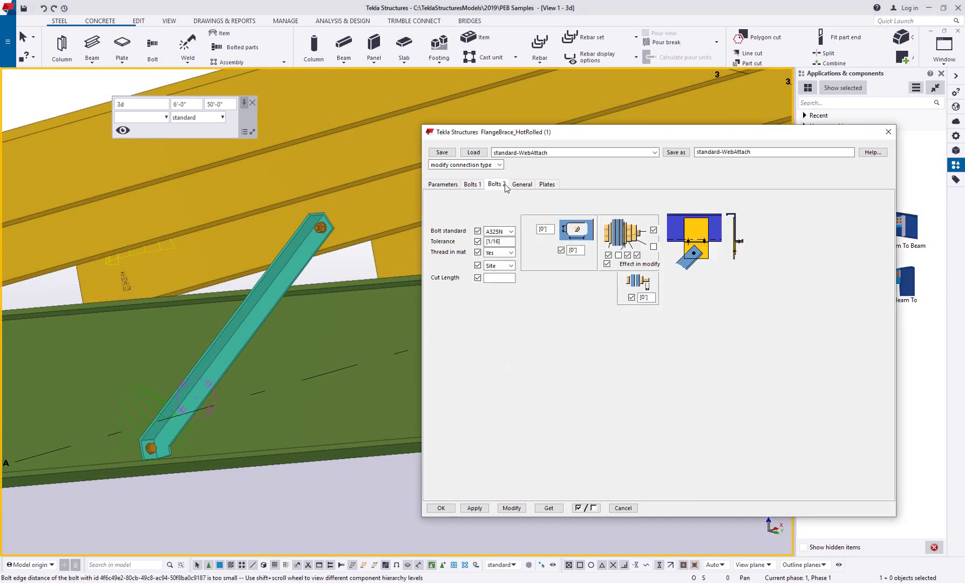
pyautogui.click(521, 185)
pyautogui.click(547, 184)
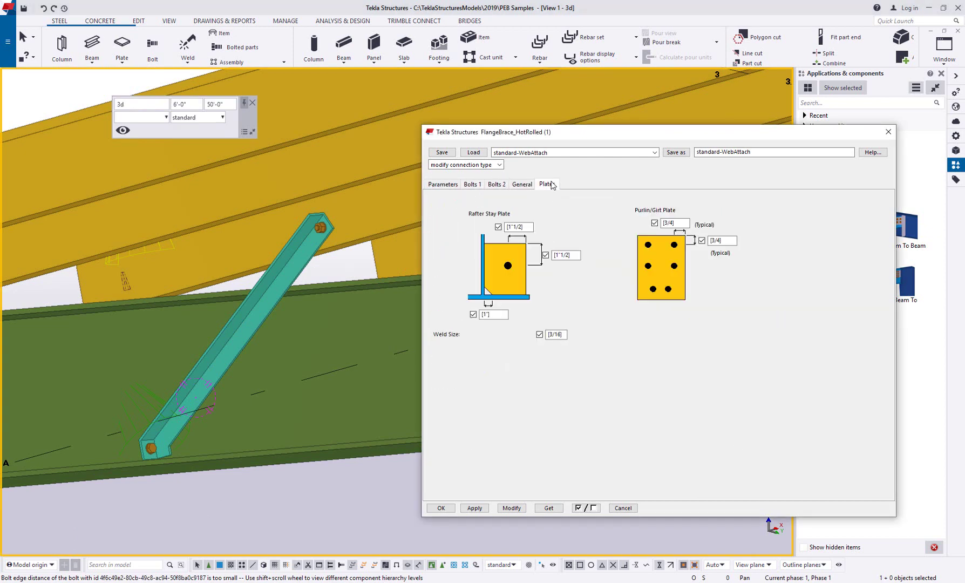
pyautogui.click(452, 185)
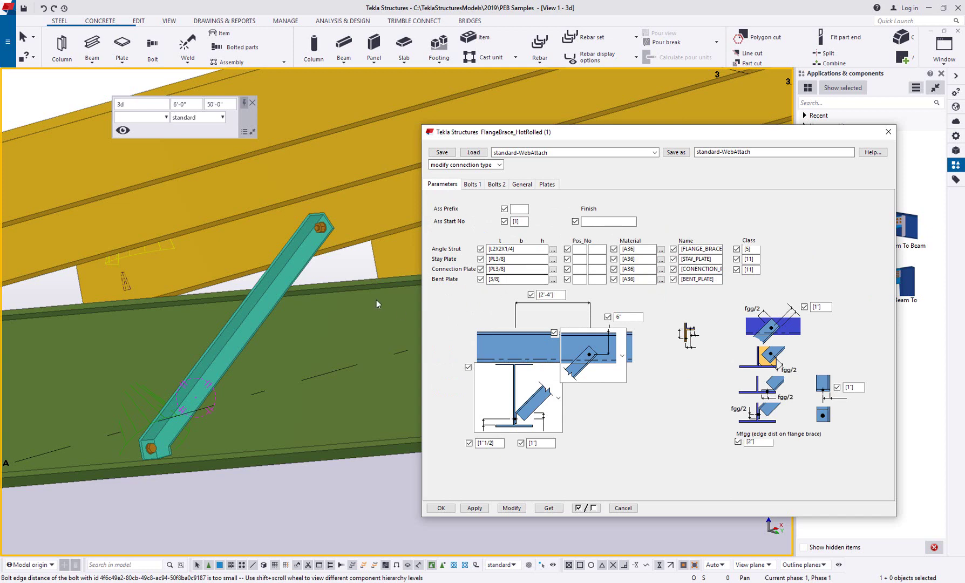
# Step: Set the brace's rafter end to the stay plate attachment, modify the selected flange brace with it, and close its settings
pyautogui.click(558, 397)
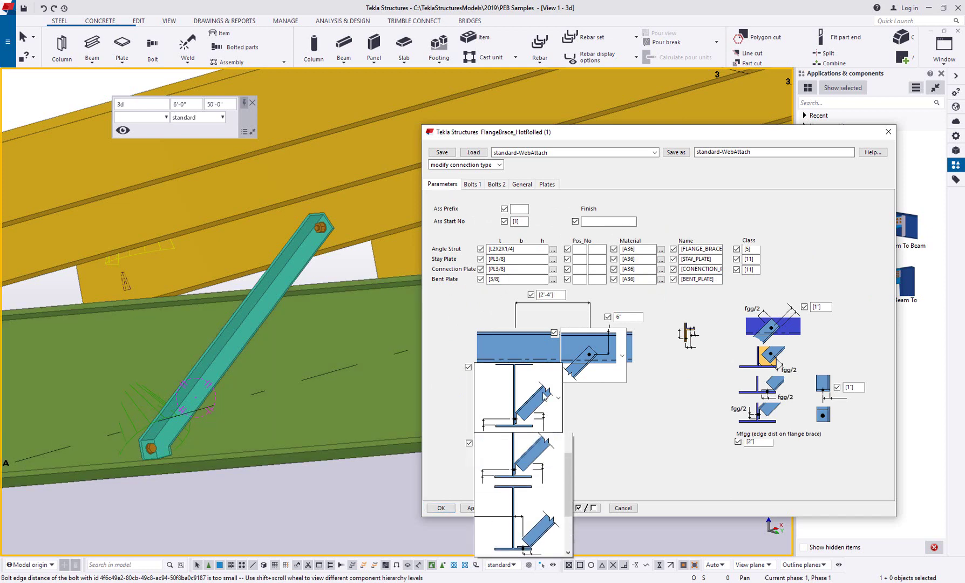
pyautogui.scroll(-4, 536, 523)
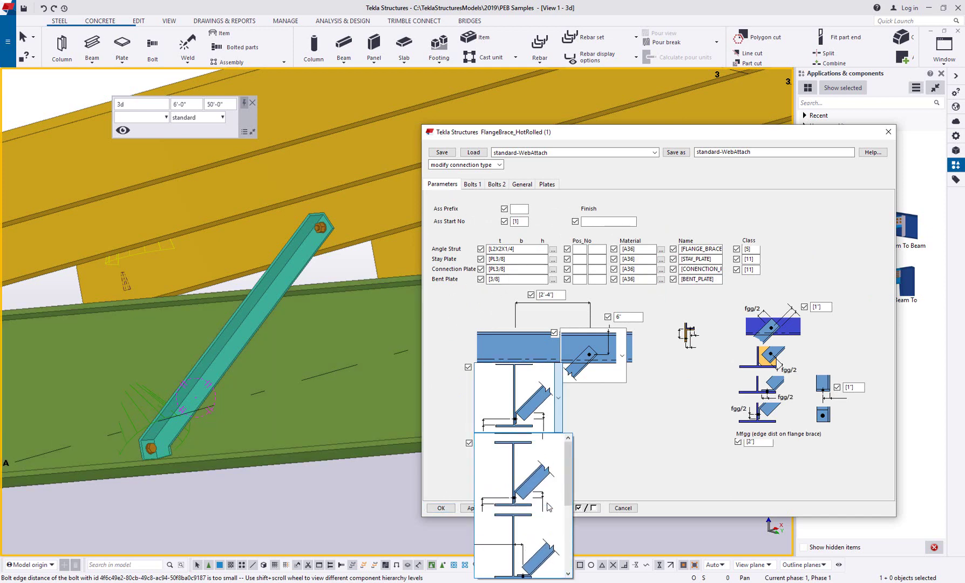
pyautogui.click(537, 483)
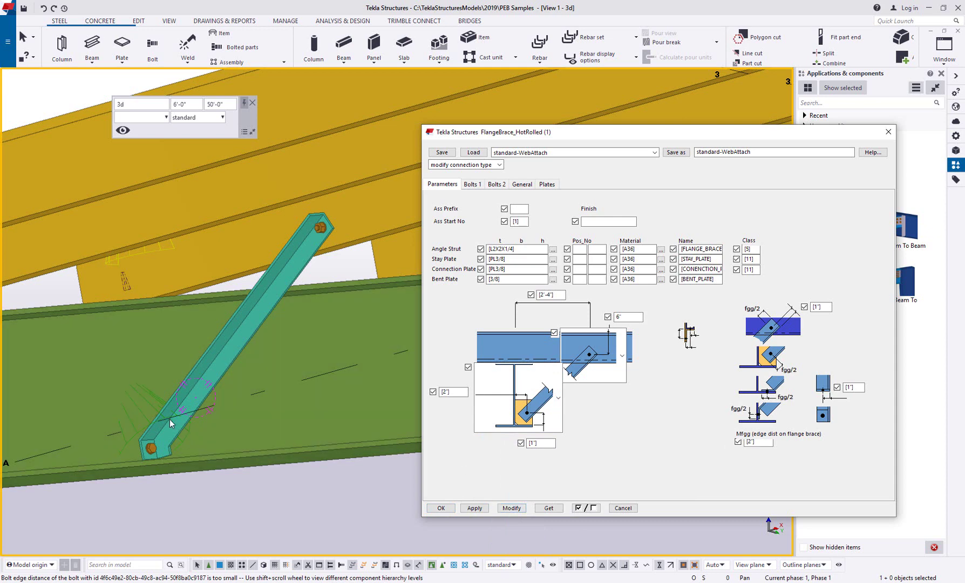
pyautogui.click(170, 417)
pyautogui.click(510, 508)
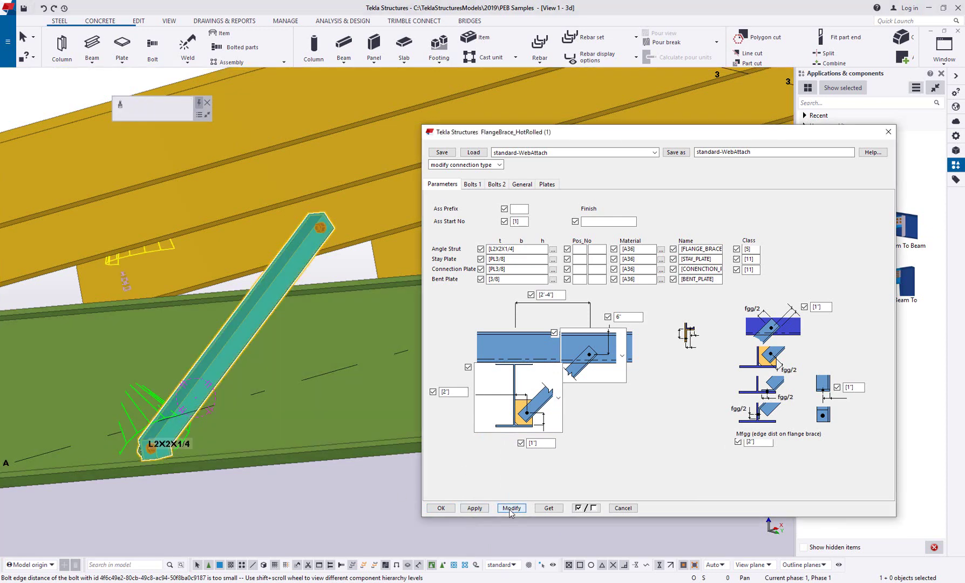
pyautogui.scroll(-3, 268, 347)
pyautogui.scroll(-4, 268, 348)
pyautogui.keyDown('ctrl'); pyautogui.moveTo(268, 348); pyautogui.dragTo(456, 344, button='middle'); pyautogui.keyUp('ctrl')
pyautogui.click(441, 507)
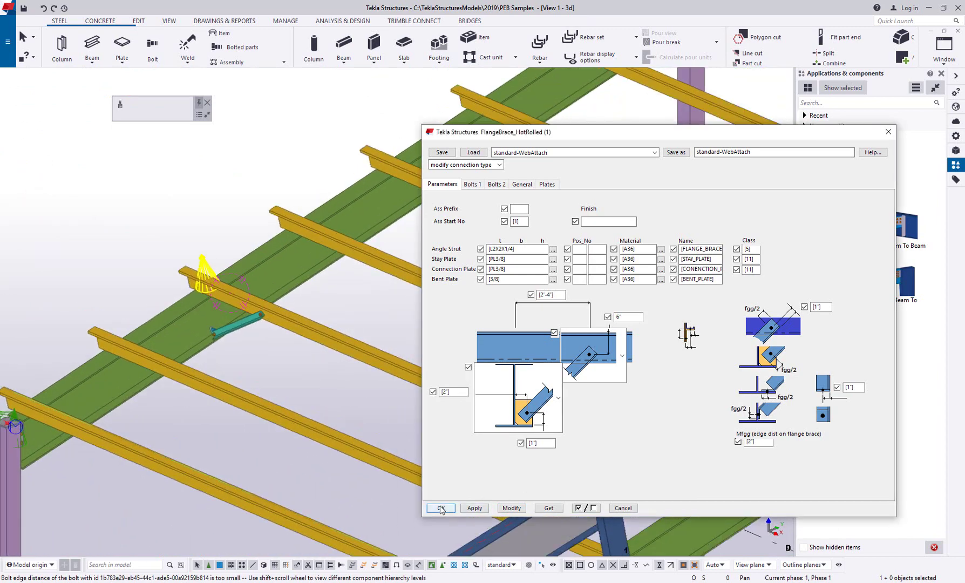
# Step: Add FlangeBrace_HotRolled connections with the current settings between the green rafter and the successive purlins further up the slope
pyautogui.scroll(3, 358, 295)
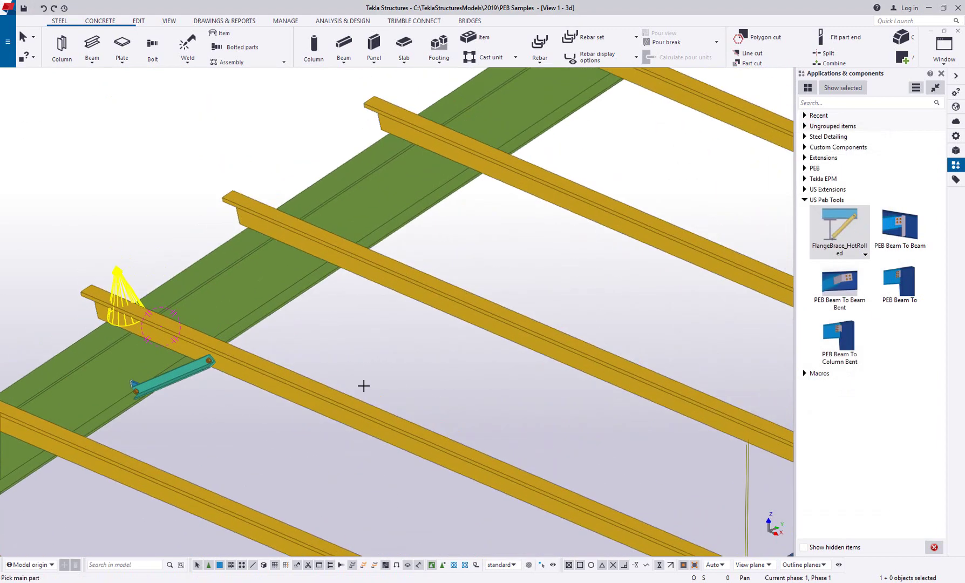
pyautogui.click(285, 299)
pyautogui.scroll(-5, 383, 338)
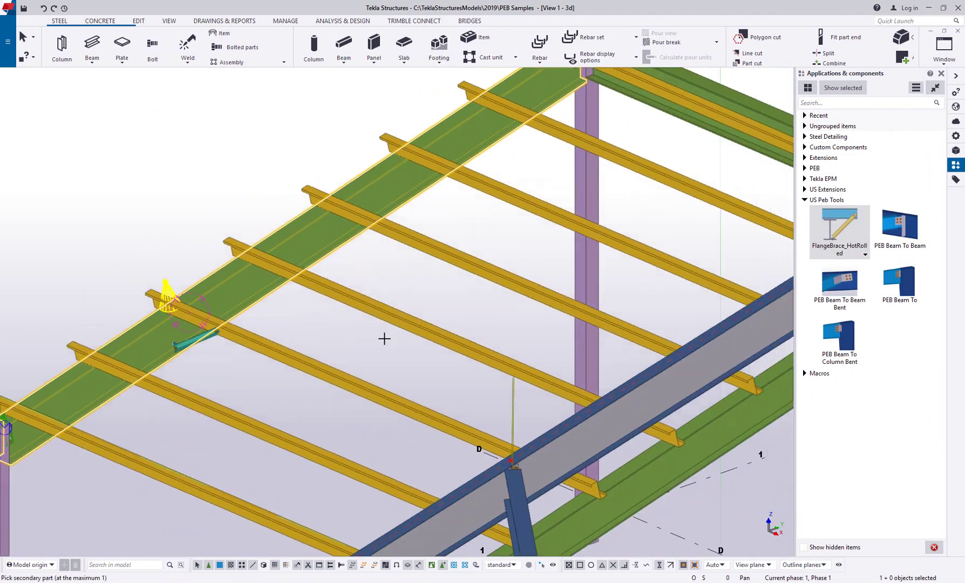
pyautogui.click(456, 221)
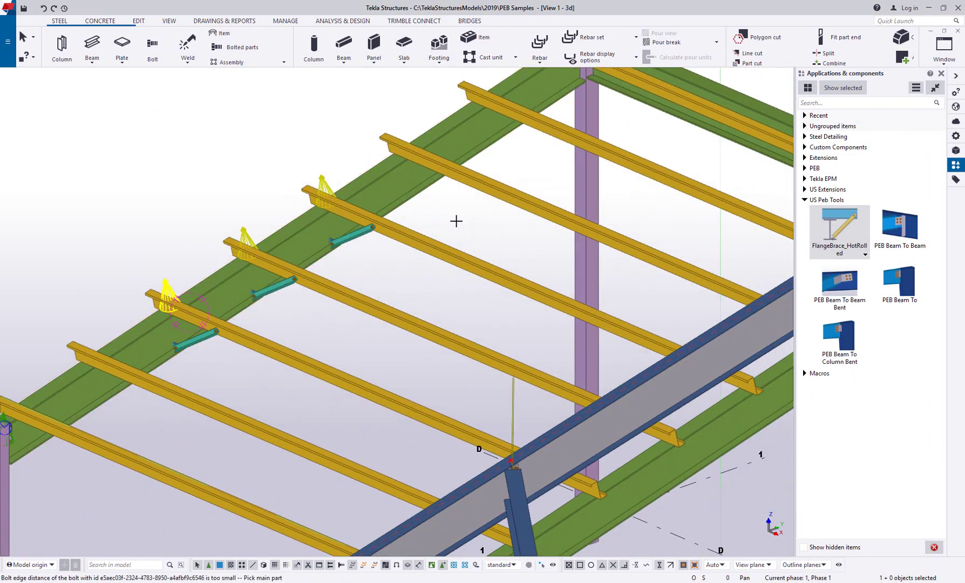
pyautogui.scroll(3, 358, 284)
pyautogui.moveTo(474, 325); pyautogui.dragTo(455, 198)
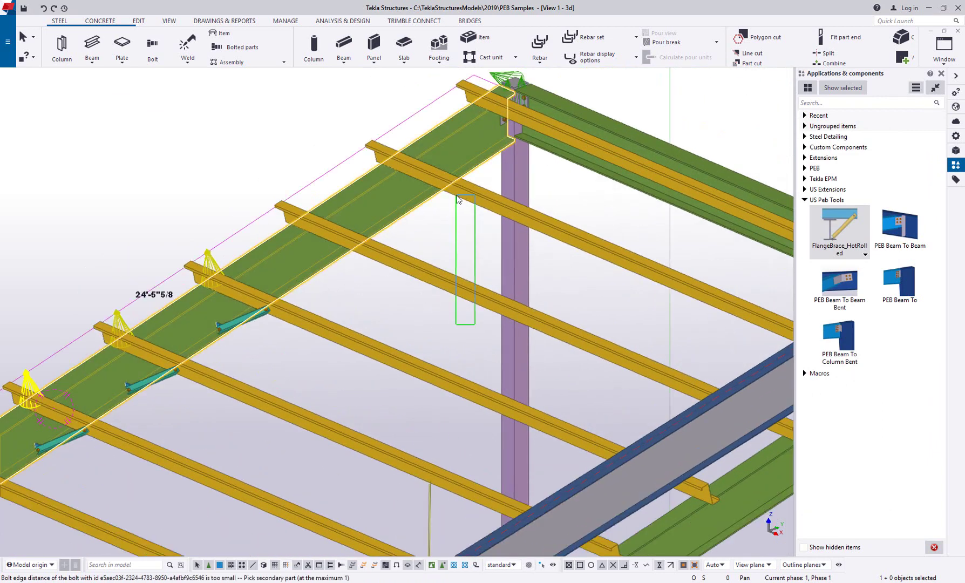
pyautogui.scroll(3, 381, 196)
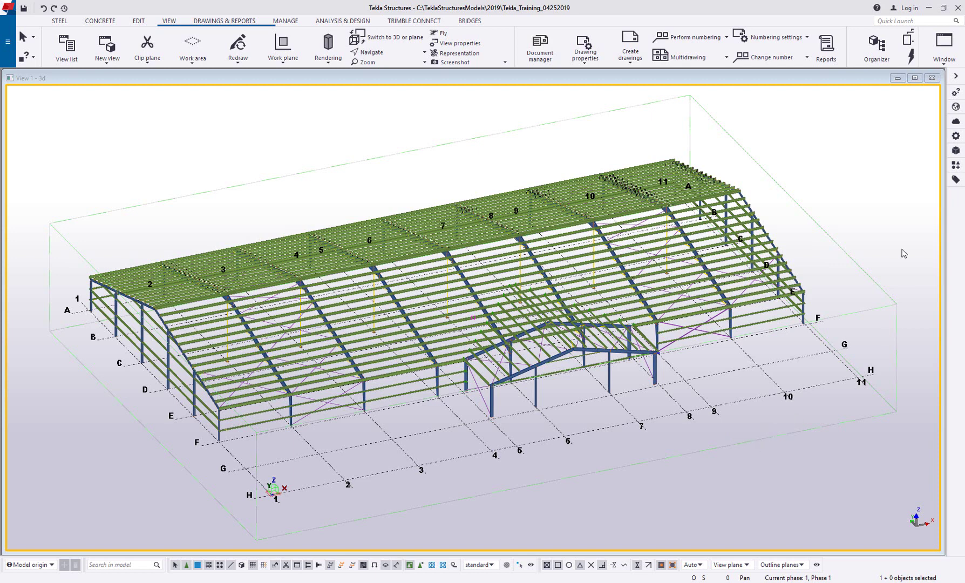
# Step: Disable the view filter row that excludes FRAME_SHEET parts, apply the filter to the 3d view, and close both settings dialogs
pyautogui.doubleClick(886, 243)
pyautogui.click(841, 277)
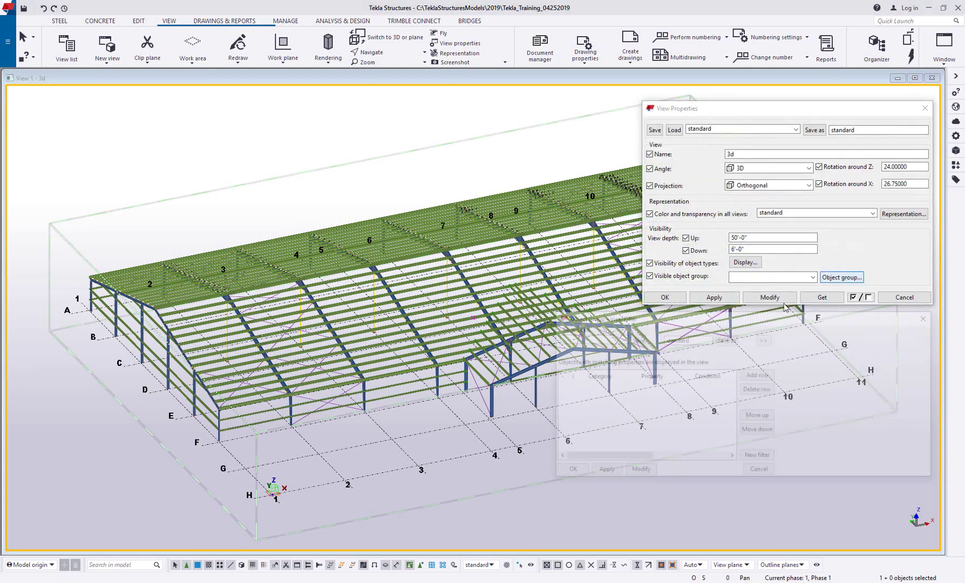
pyautogui.click(559, 396)
pyautogui.click(637, 471)
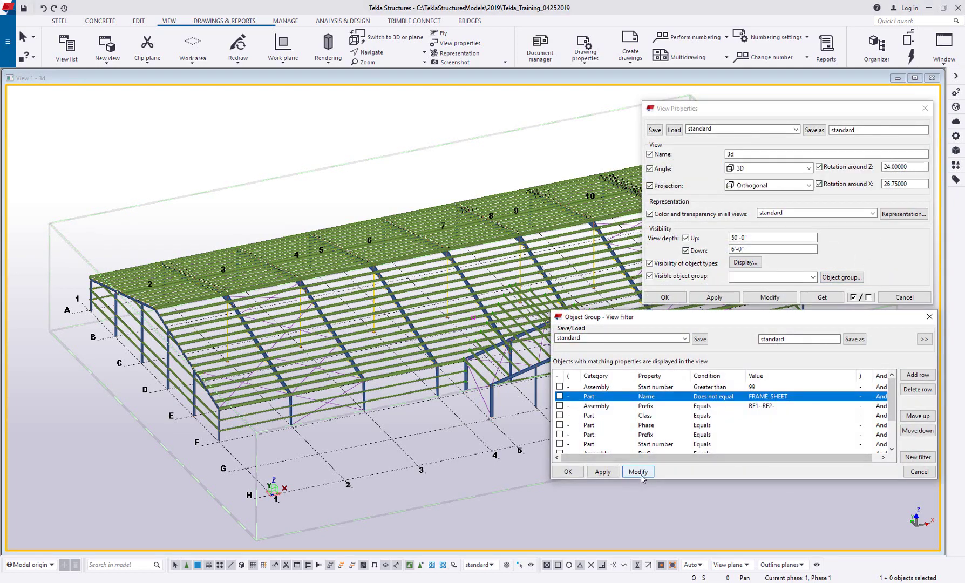
pyautogui.click(910, 296)
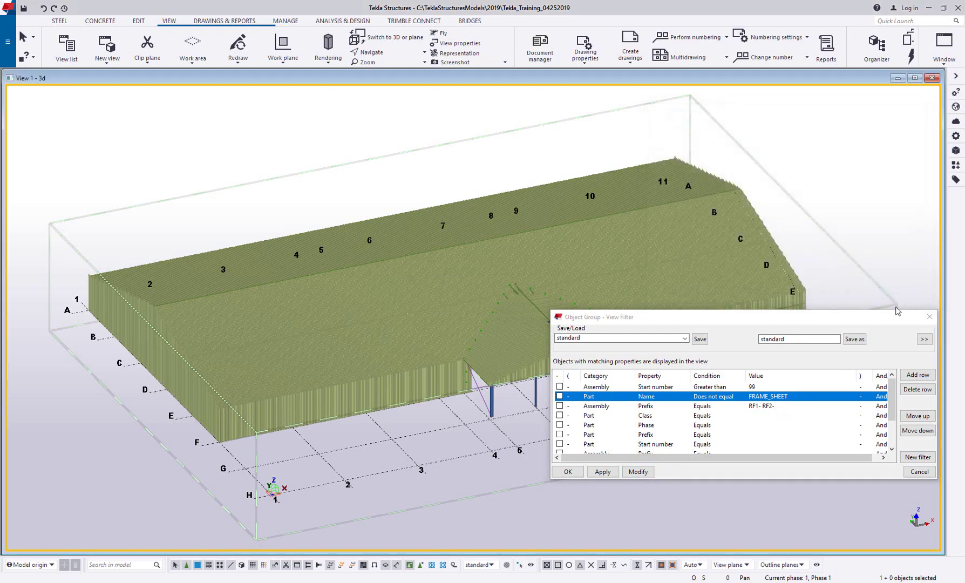
pyautogui.click(929, 316)
# Step: Examine how the PBR26 roof sheets of the main and lower crossing roofs meet along the valley and at its eave corner
pyautogui.scroll(5, 524, 353)
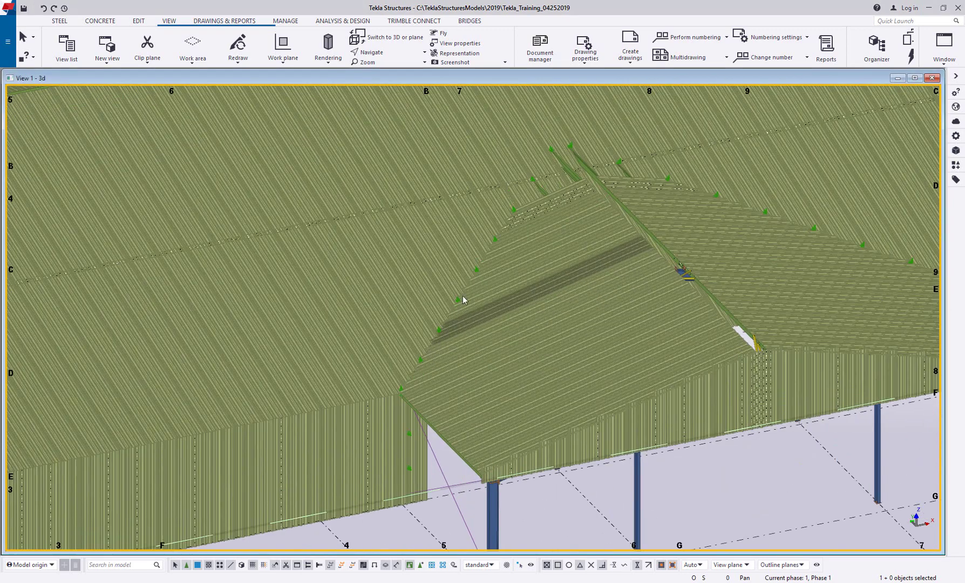
pyautogui.click(480, 294)
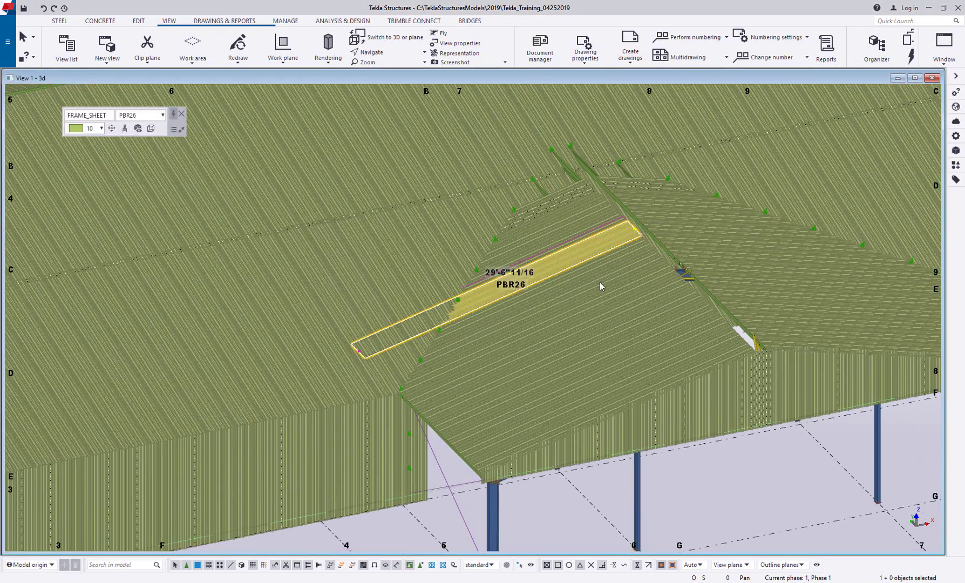
pyautogui.click(458, 287)
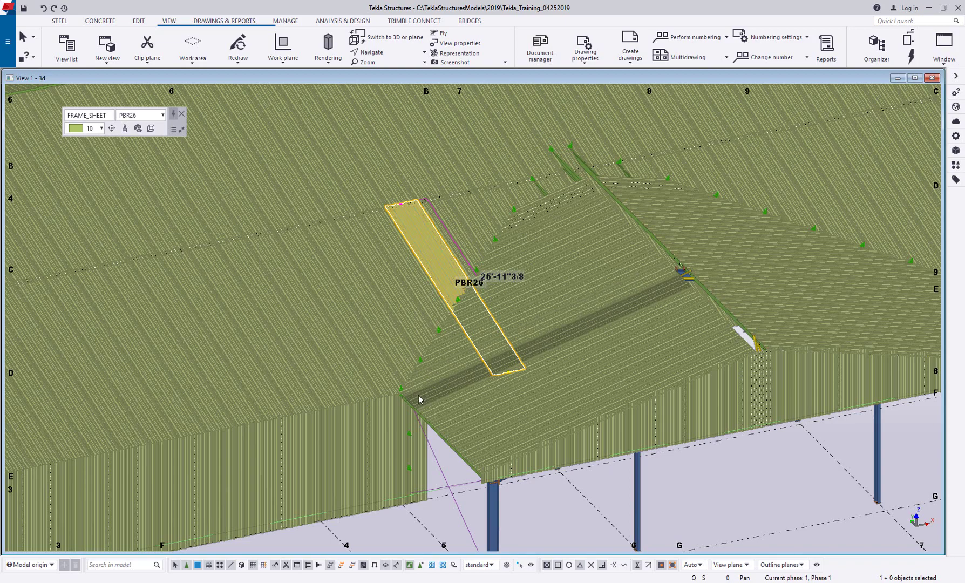
pyautogui.moveTo(420, 400); pyautogui.dragTo(504, 334, button='middle')
pyautogui.scroll(4, 483, 343)
pyautogui.scroll(4, 483, 340)
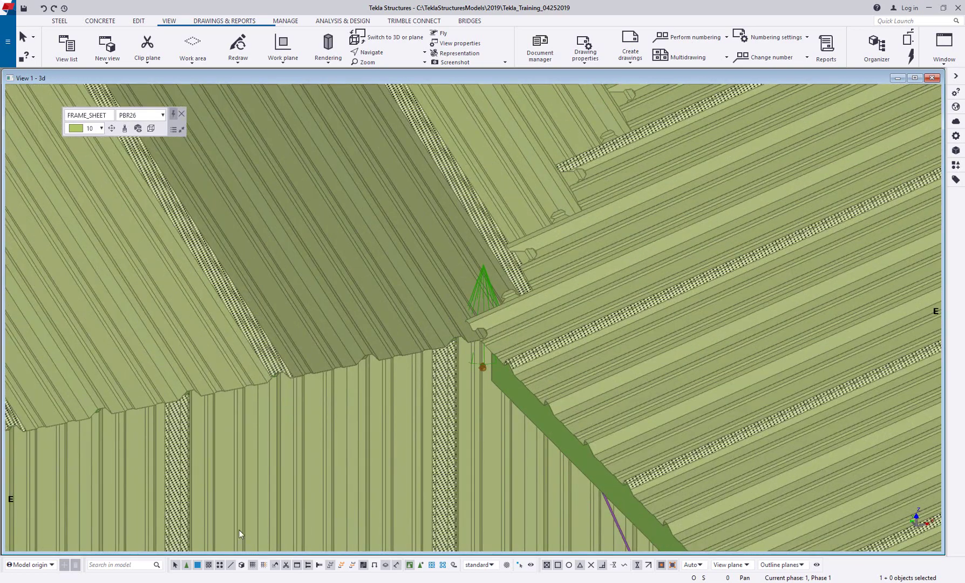
pyautogui.scroll(1, 403, 310)
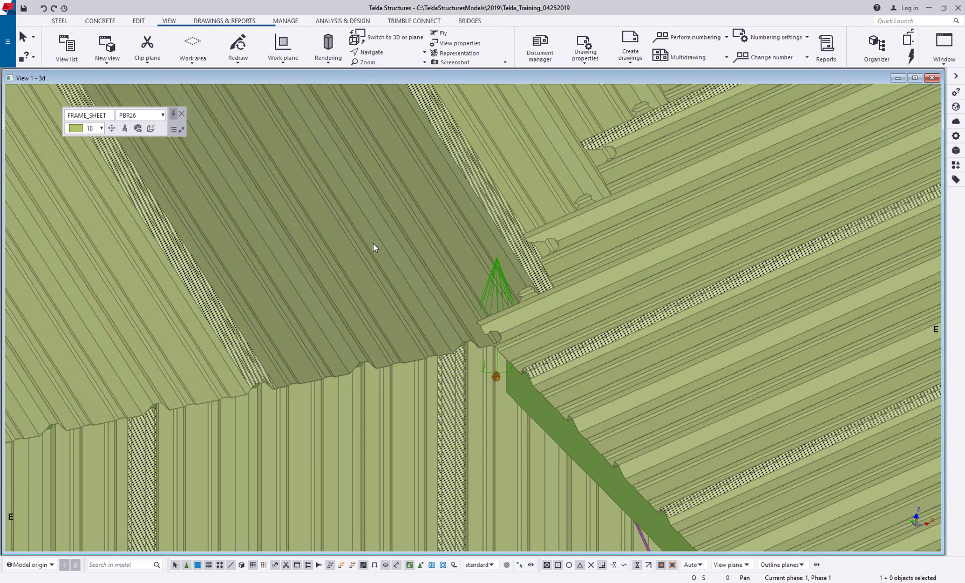
pyautogui.scroll(1, 378, 287)
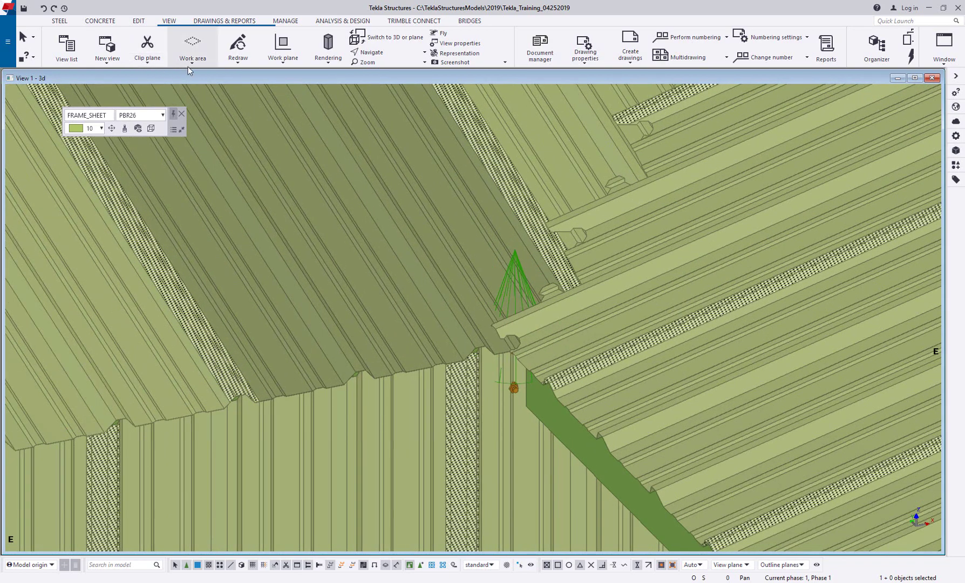
# Step: Set the work plane to the main roof's sheeting beside the valley's eave corner with the Work plane tool, and end the command
pyautogui.click(283, 63)
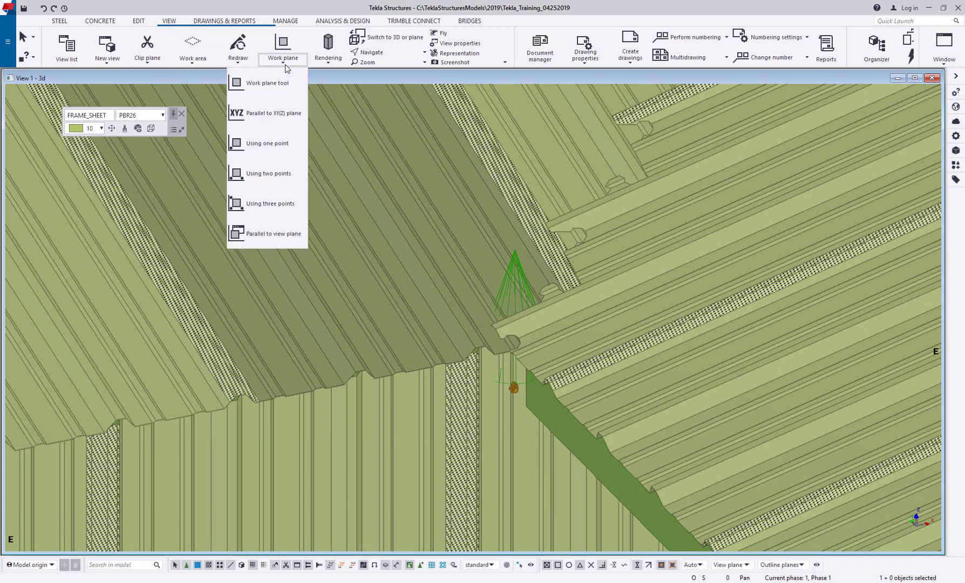
pyautogui.click(272, 91)
pyautogui.scroll(2, 434, 350)
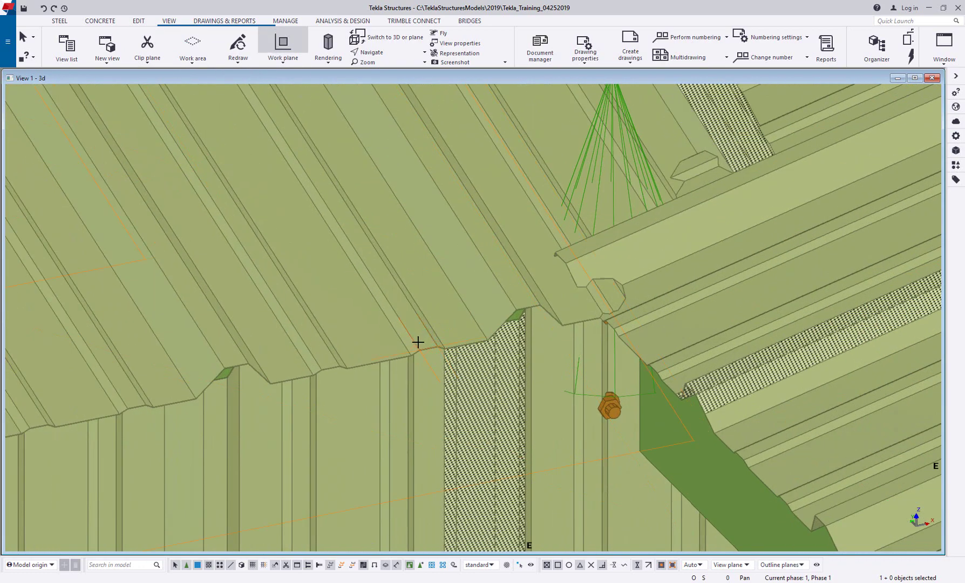
pyautogui.click(417, 342)
pyautogui.scroll(-2, 417, 334)
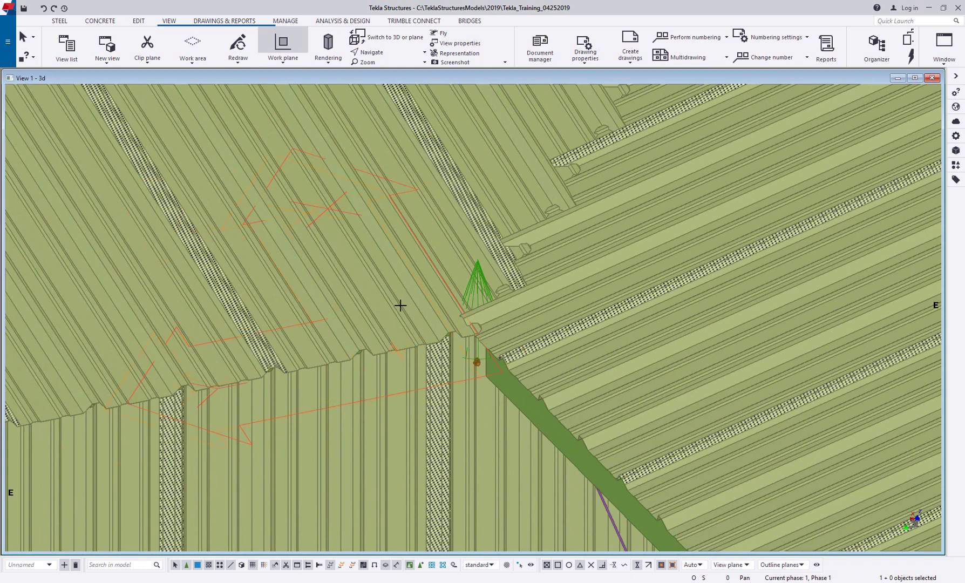
pyautogui.rightClick(348, 190)
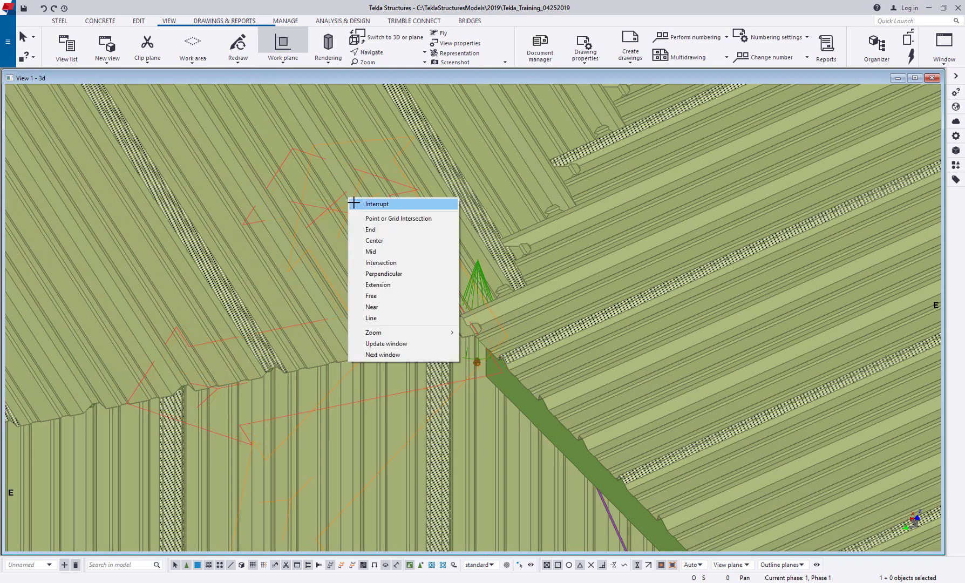
pyautogui.click(373, 201)
# Step: Save the current work plane under the name Main Roof Front
pyautogui.click(31, 565)
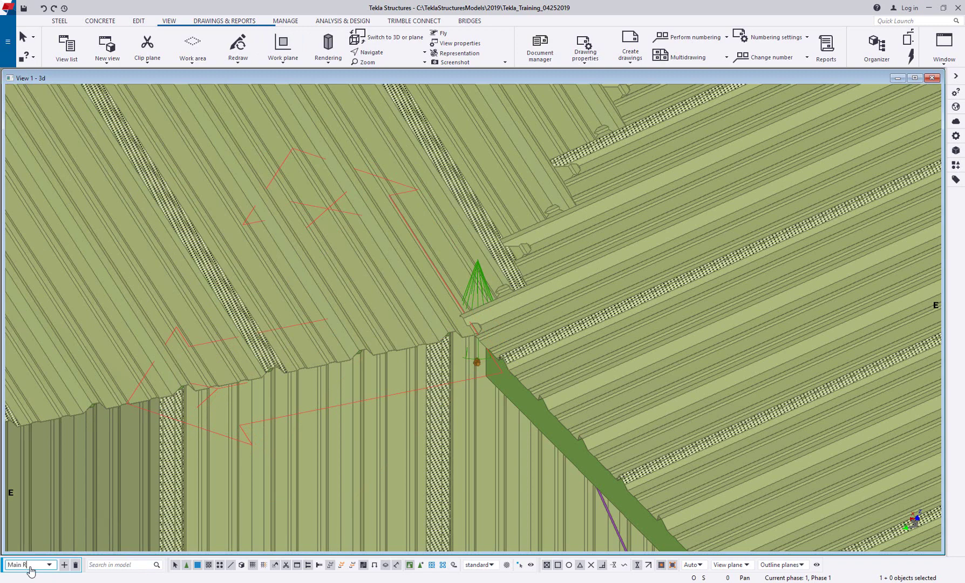
pyautogui.write('Main Roof Front')
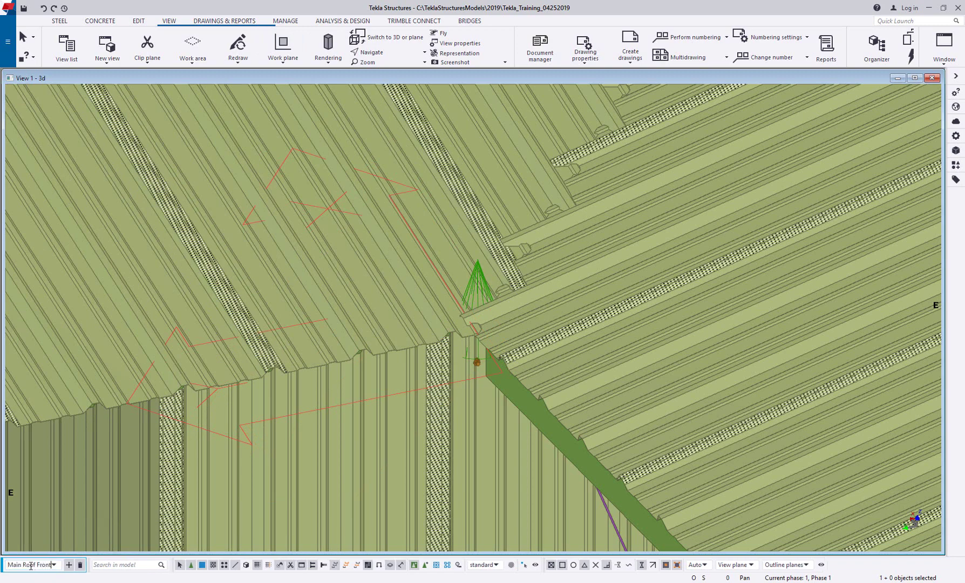
pyautogui.click(71, 566)
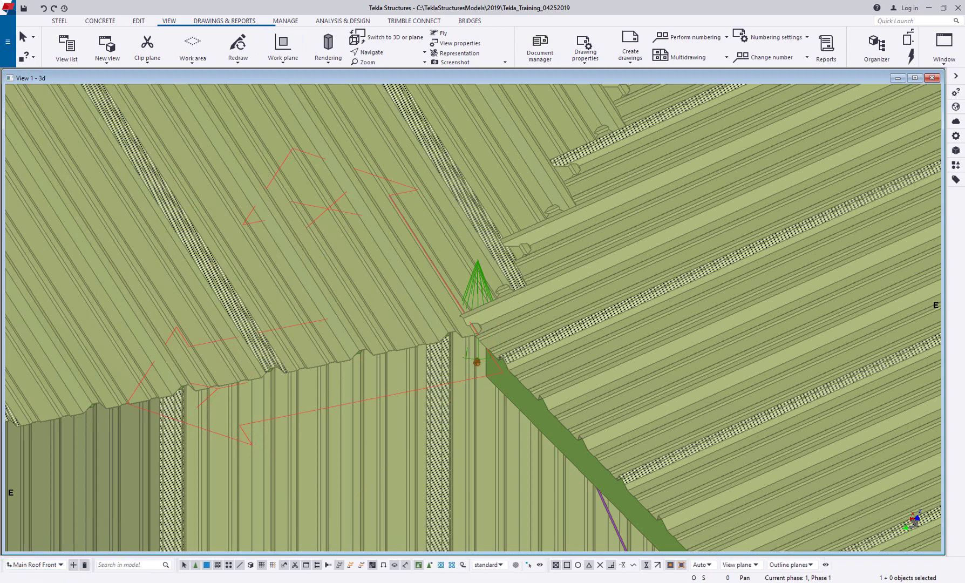
# Step: Switch the work plane to Model origin and back to the saved Main Roof Front
pyautogui.scroll(-5, 161, 402)
pyautogui.moveTo(129, 431); pyautogui.dragTo(316, 312, button='middle')
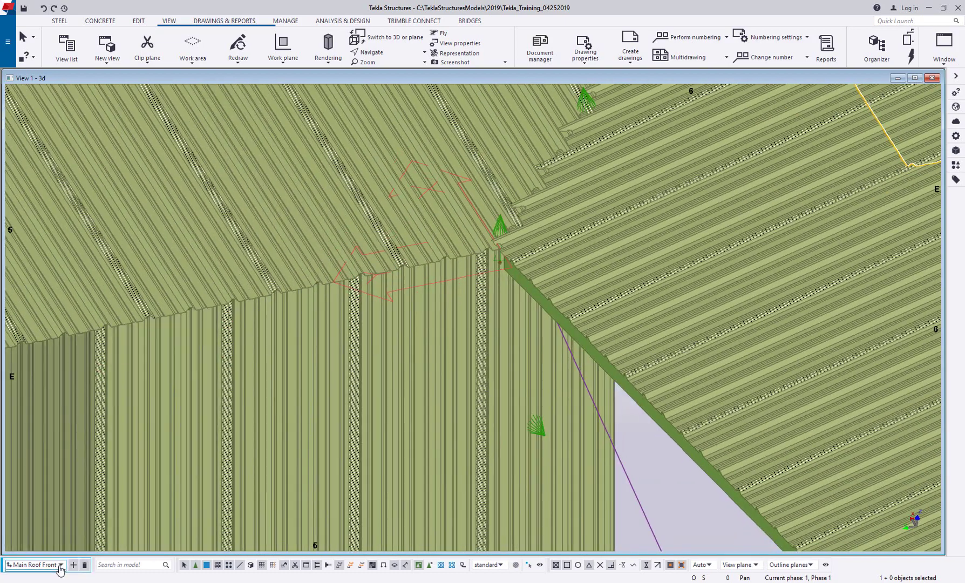
pyautogui.click(60, 564)
pyautogui.click(33, 574)
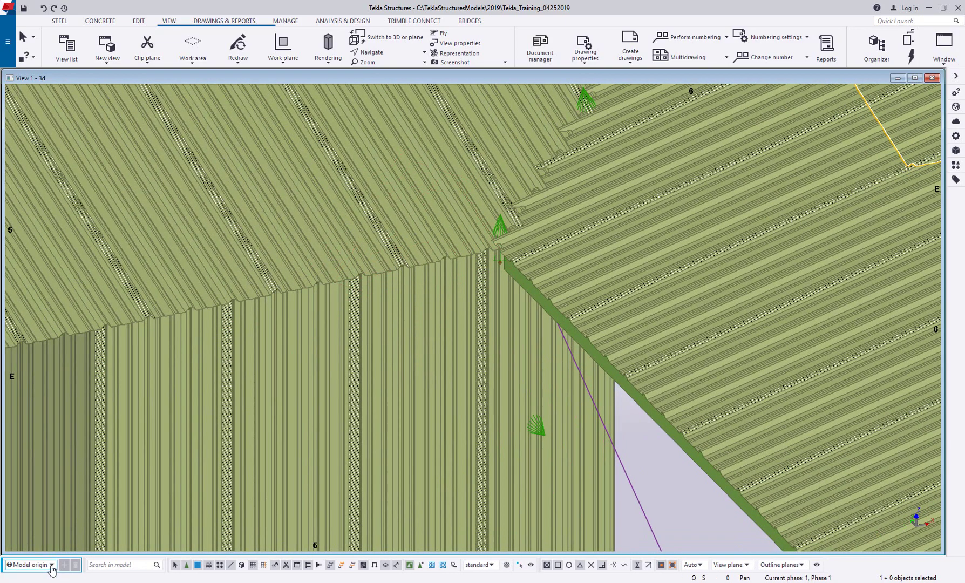
pyautogui.click(52, 564)
pyautogui.click(32, 581)
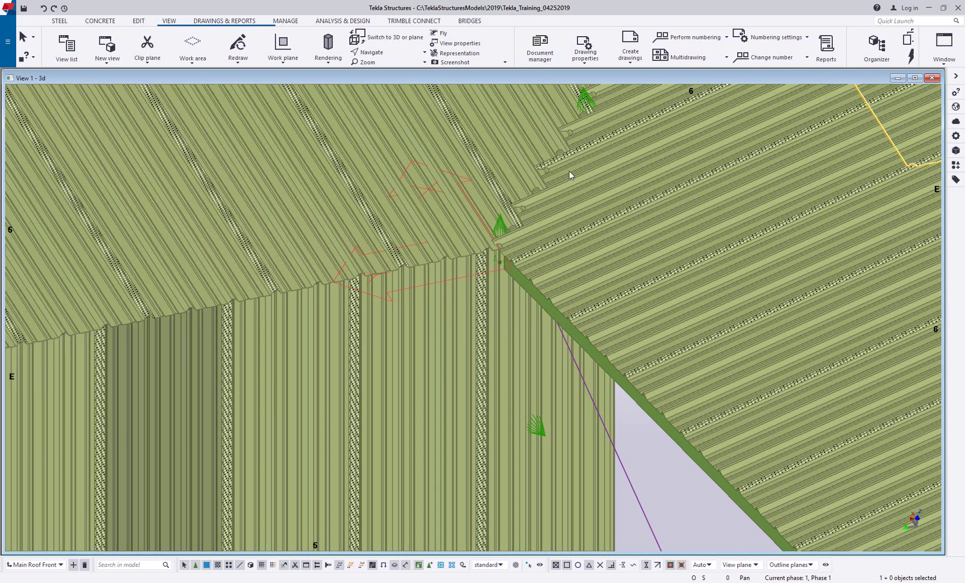
# Step: Set the work plane using three points on a sheet rib at the crossing roof's eave edge, beside the valley corner
pyautogui.click(288, 63)
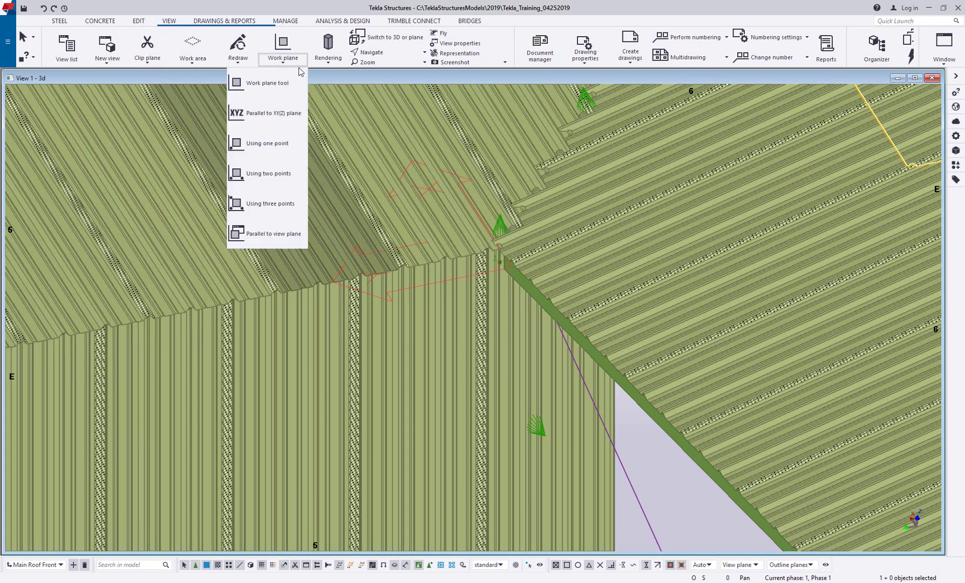
pyautogui.click(263, 204)
pyautogui.scroll(10, 509, 273)
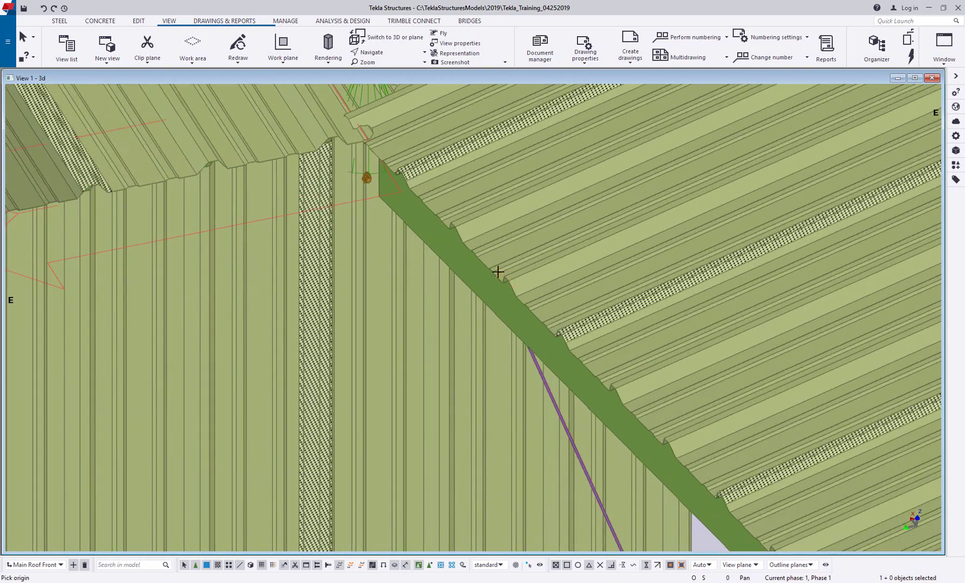
pyautogui.scroll(4, 510, 273)
pyautogui.scroll(2, 508, 295)
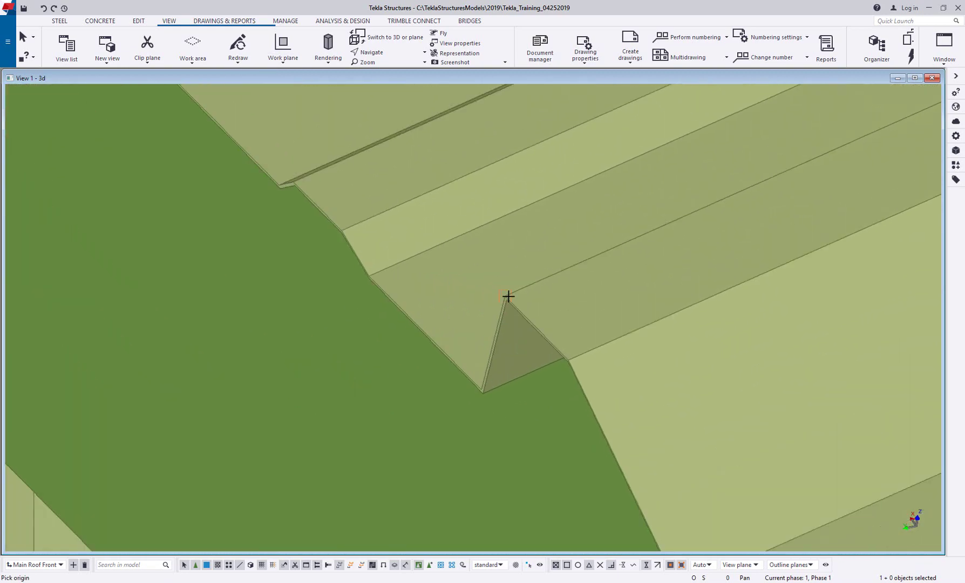
pyautogui.click(505, 298)
pyautogui.click(568, 358)
pyautogui.click(592, 256)
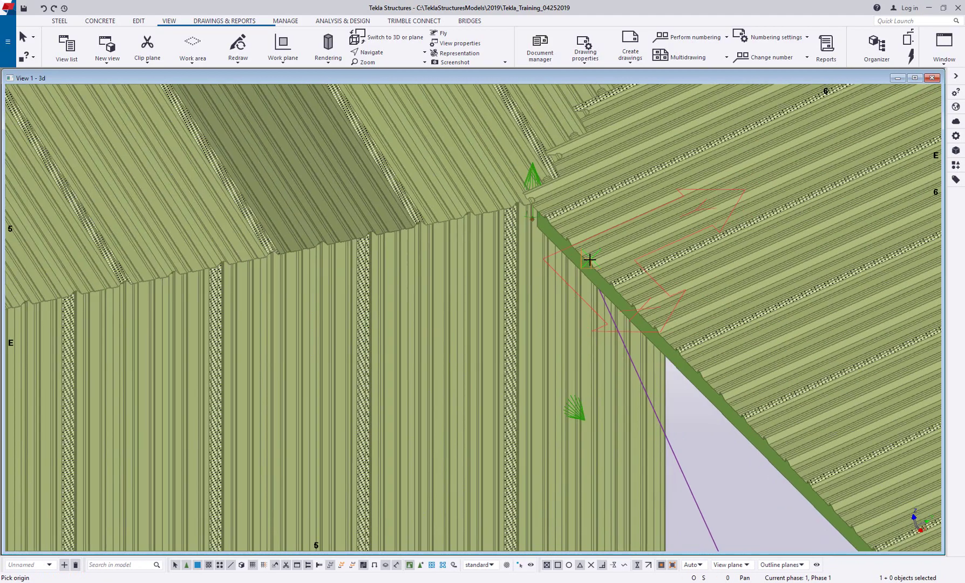
# Step: Save the crossing roof's work plane under the name Entry Left
pyautogui.scroll(-1, 589, 260)
pyautogui.moveTo(620, 254); pyautogui.dragTo(504, 242, button='middle')
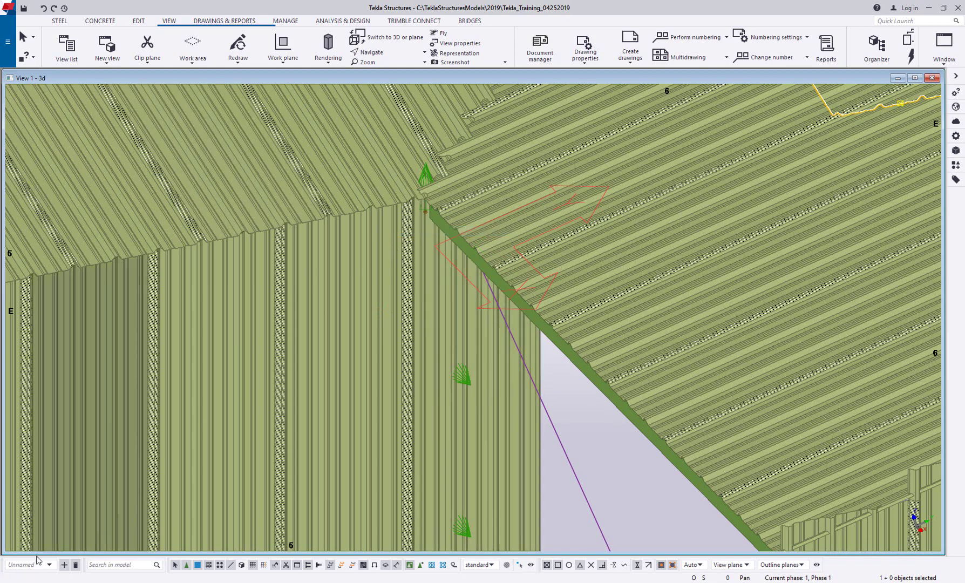
pyautogui.click(20, 564)
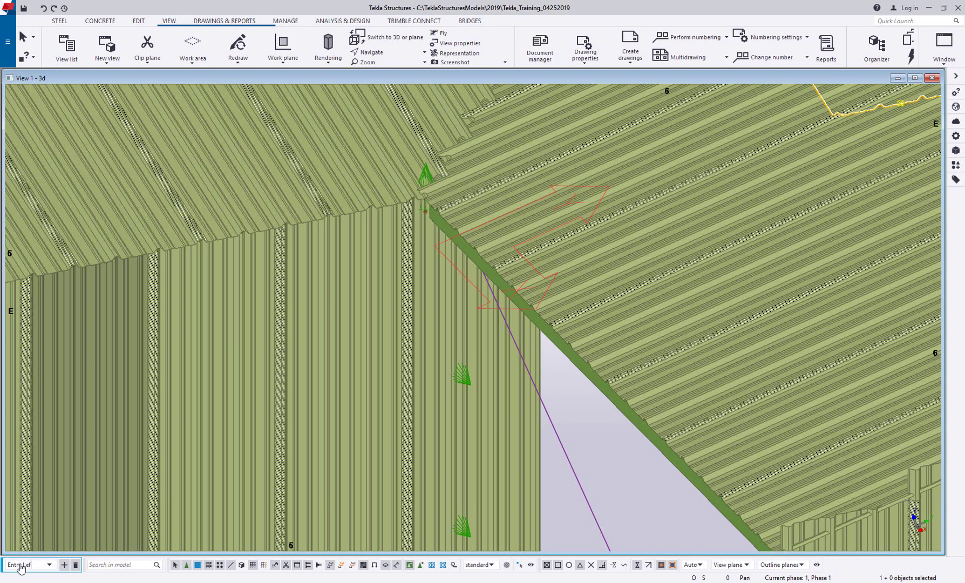
pyautogui.click(50, 565)
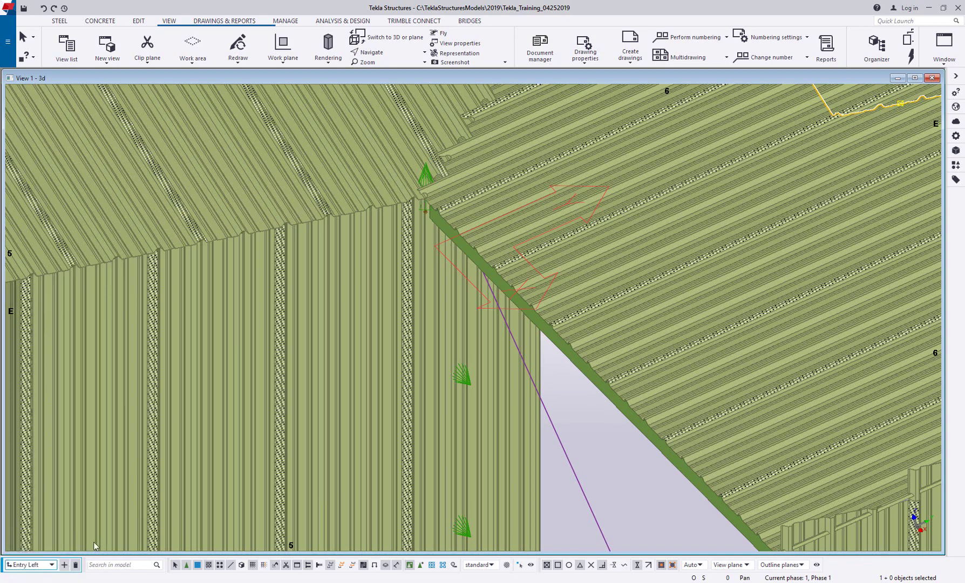
# Step: Return the work plane to Model origin
pyautogui.scroll(-5, 558, 438)
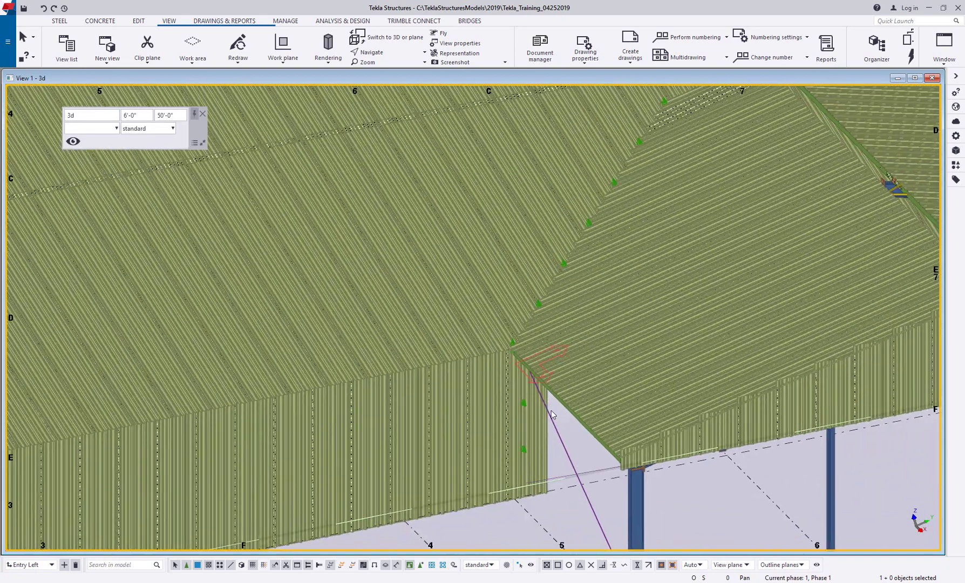
pyautogui.moveTo(552, 414); pyautogui.dragTo(414, 408, button='middle')
pyautogui.scroll(-2, 432, 413)
pyautogui.moveTo(476, 400); pyautogui.dragTo(431, 430, button='middle')
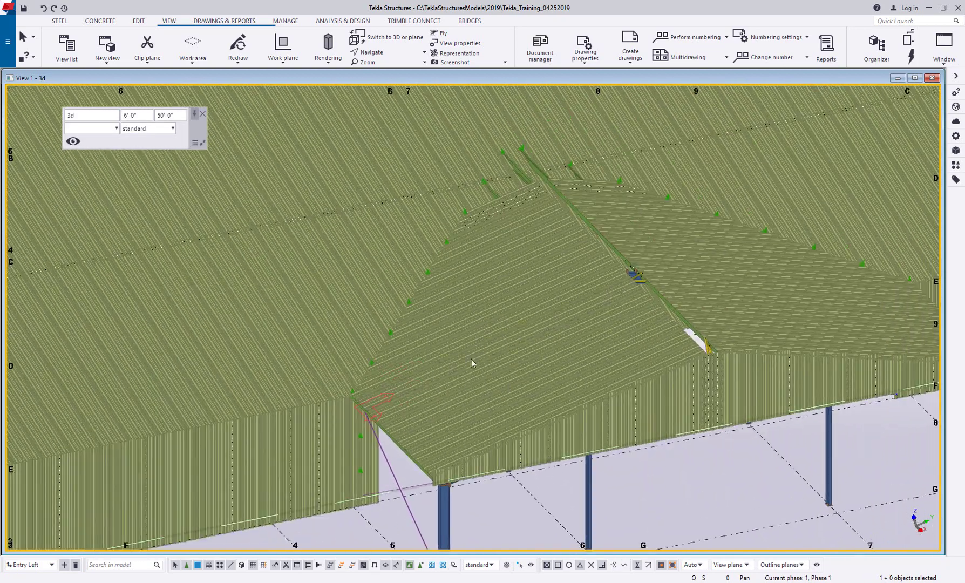
pyautogui.click(50, 566)
pyautogui.click(36, 577)
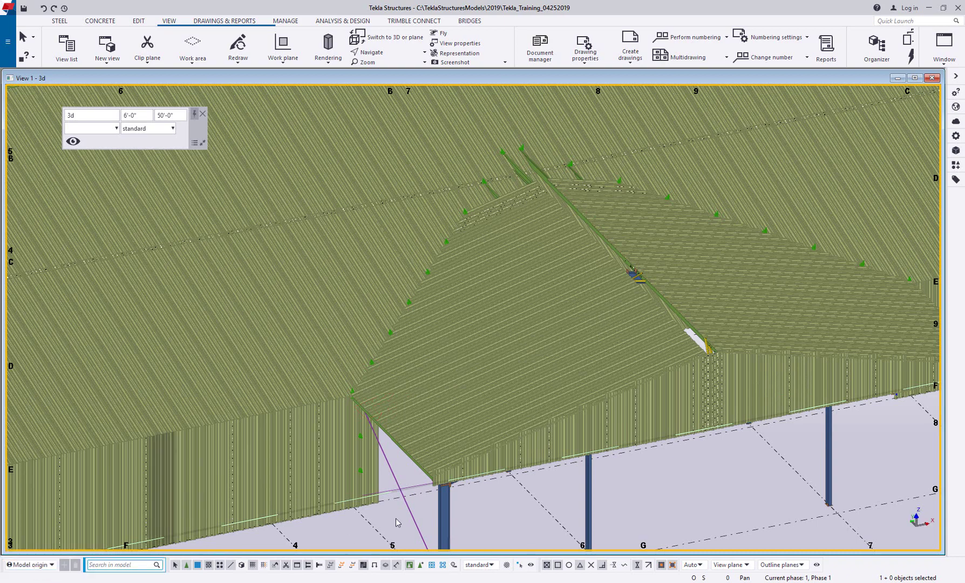
# Step: Hide the sheeting in the 3d view by enabling the view filter row where the part name does not equal FRAME_SHEET
pyautogui.moveTo(433, 379); pyautogui.dragTo(471, 348, button='middle')
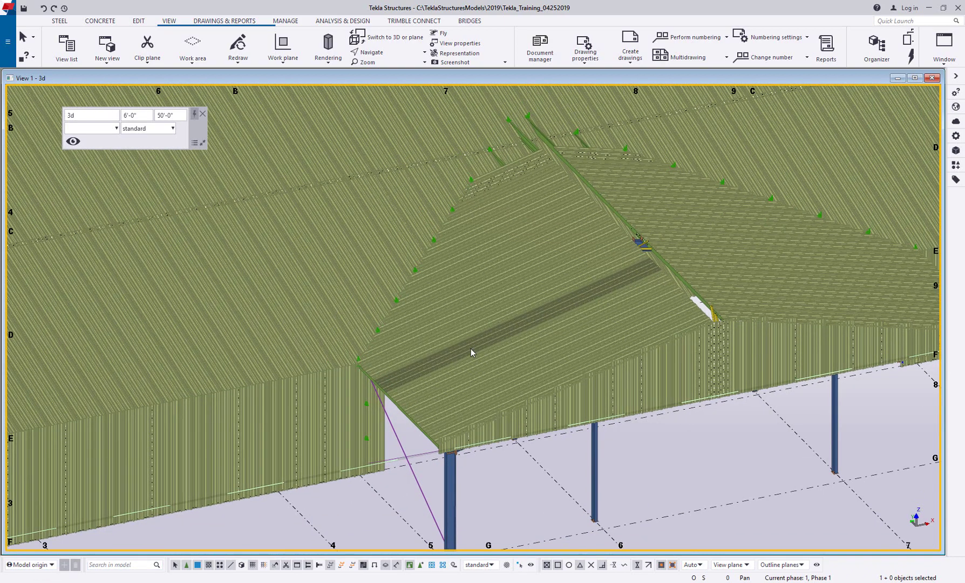
pyautogui.doubleClick(721, 435)
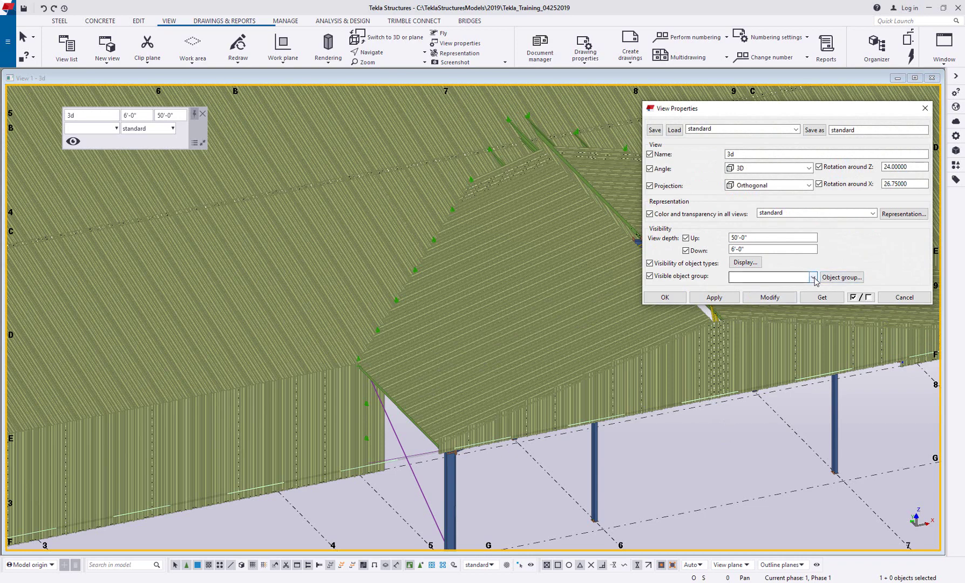
pyautogui.click(841, 277)
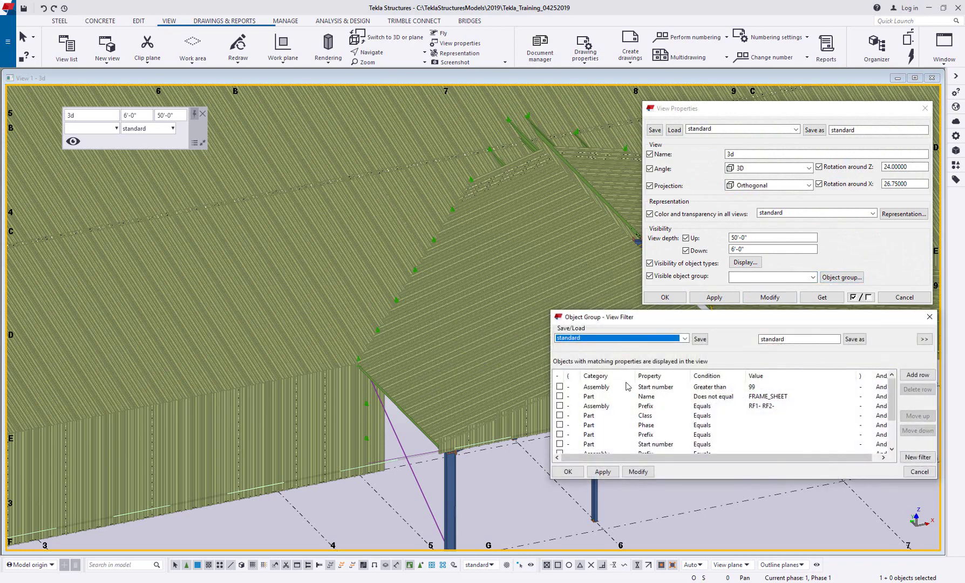
pyautogui.click(560, 396)
pyautogui.click(638, 471)
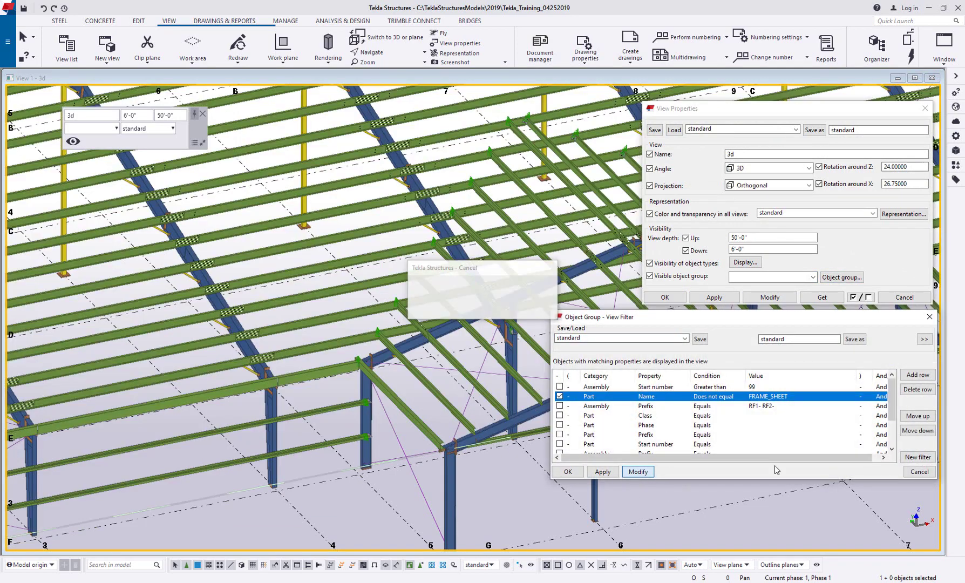
pyautogui.click(918, 471)
# Step: Add a construction line at the valley's eave corner, where the main roof's eave member meets the crossing roof's eave member
pyautogui.moveTo(420, 389); pyautogui.dragTo(497, 427, button='middle')
pyautogui.scroll(3, 497, 426)
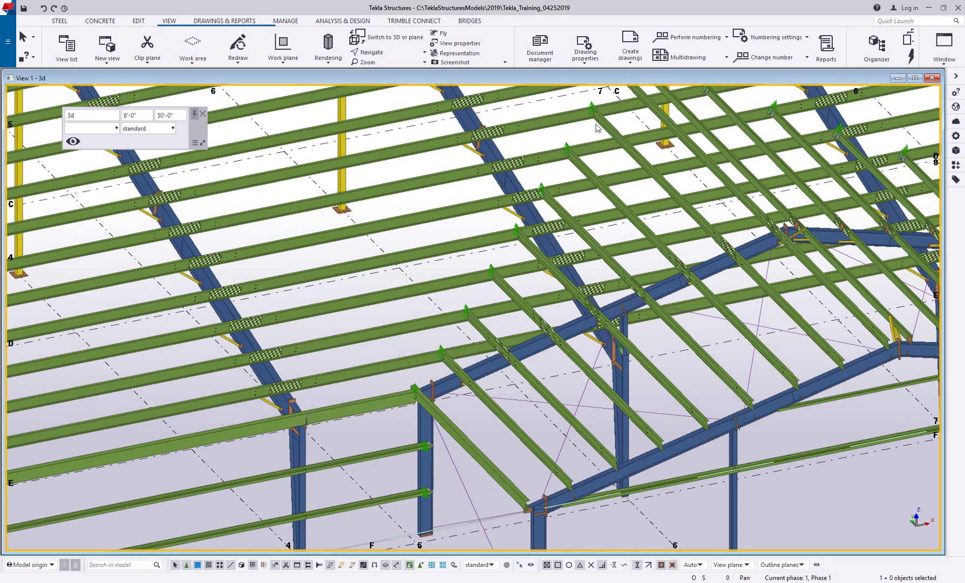
pyautogui.moveTo(456, 306); pyautogui.dragTo(419, 317, button='middle')
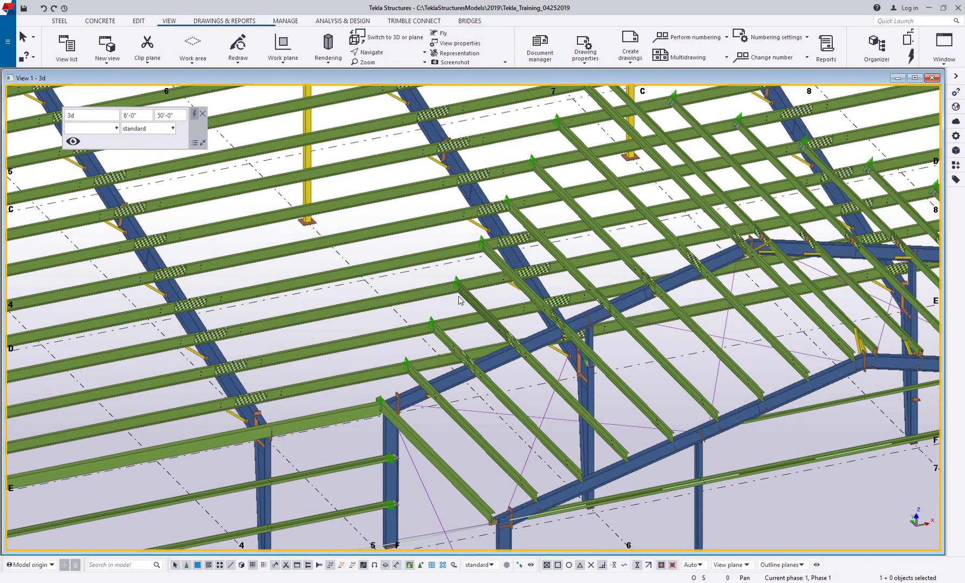
pyautogui.scroll(4, 419, 317)
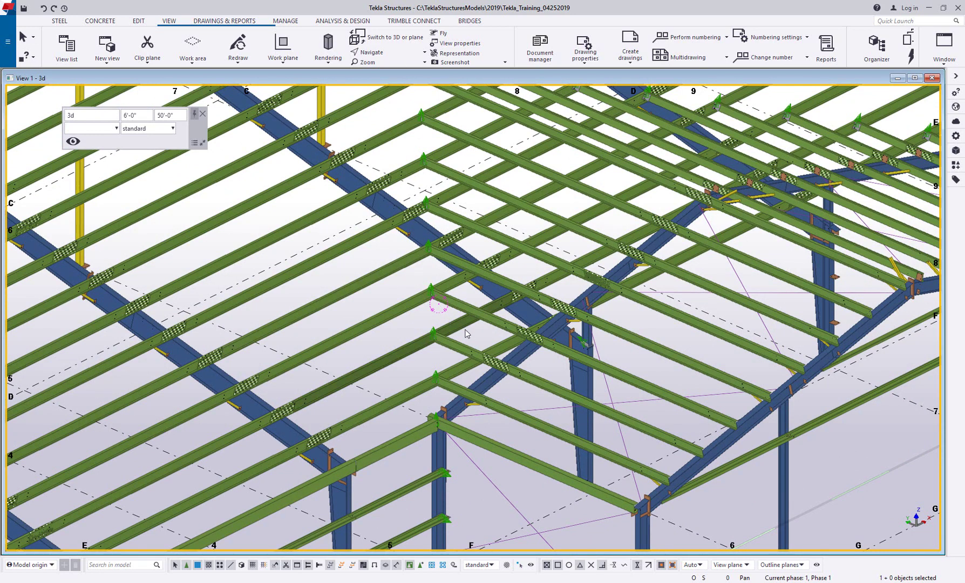
pyautogui.keyDown('ctrl'); pyautogui.moveTo(418, 324); pyautogui.dragTo(317, 317, button='middle'); pyautogui.keyUp('ctrl')
pyautogui.scroll(10, 318, 319)
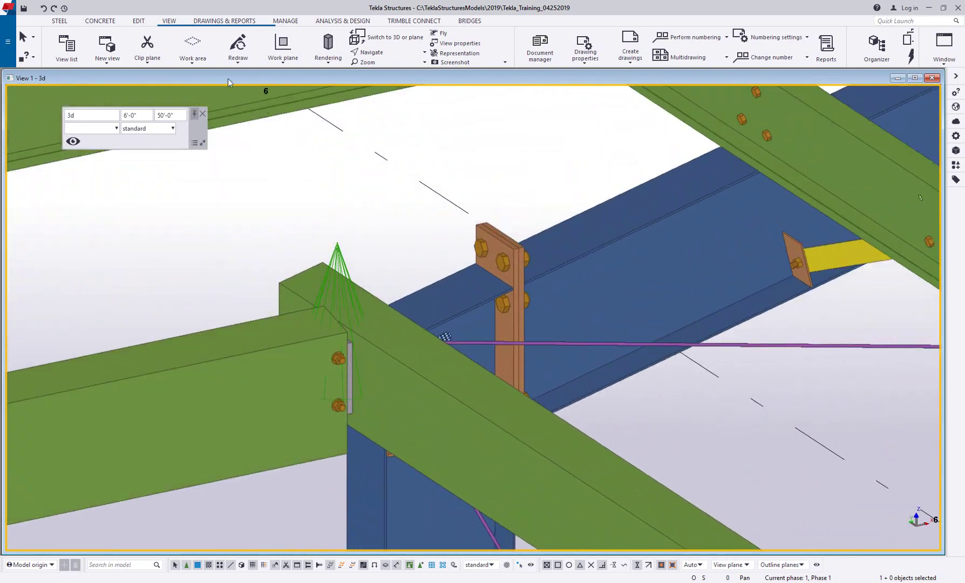
pyautogui.click(138, 20)
pyautogui.click(627, 42)
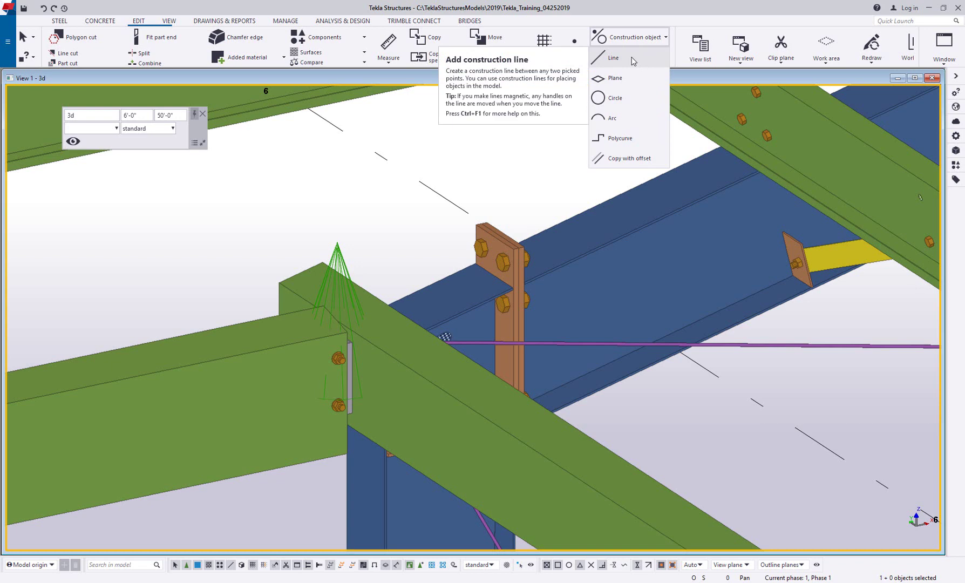
pyautogui.click(613, 58)
pyautogui.scroll(5, 345, 332)
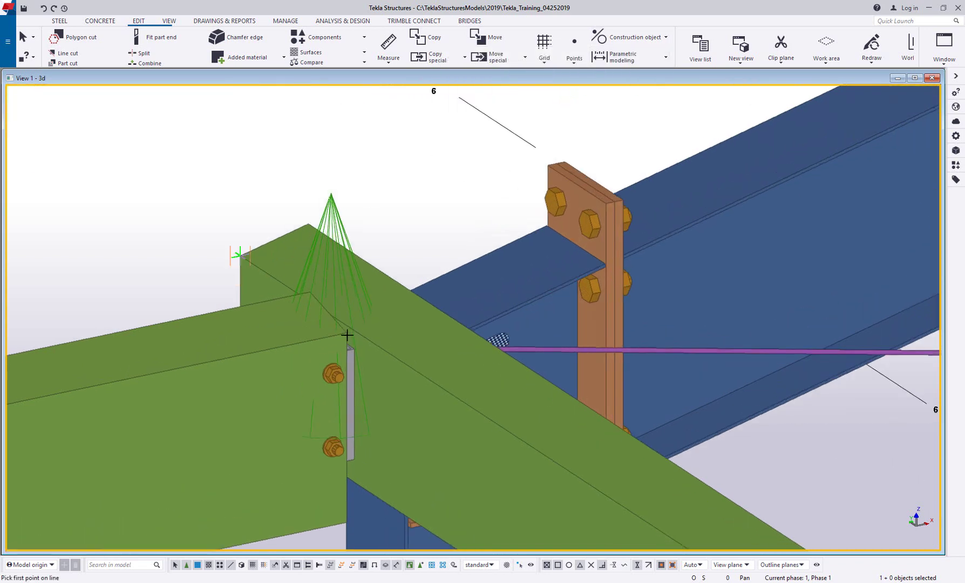
# Step: Draw a construction line along the valley from the eave purlin corner to the uppermost valley purlin corner, and end the command
pyautogui.click(344, 330)
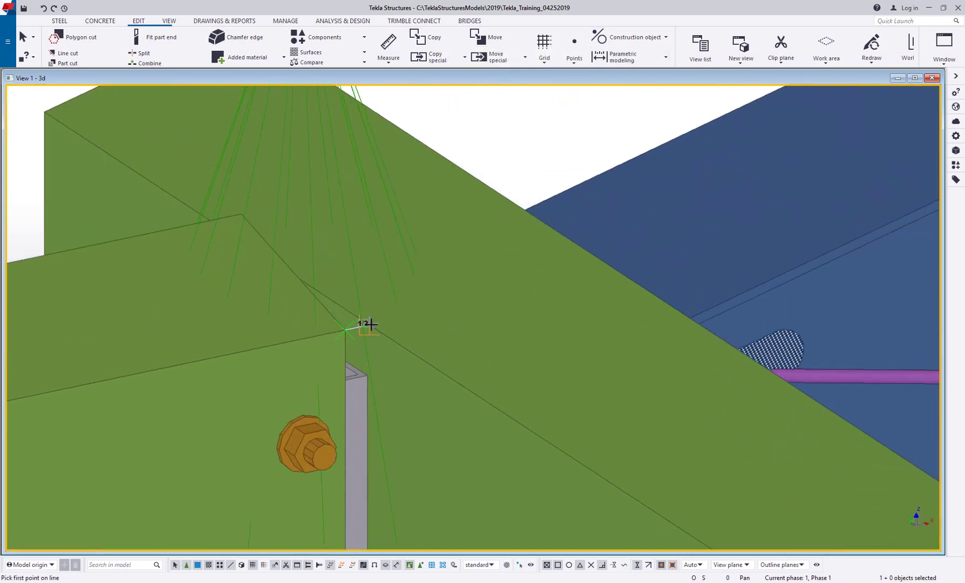
pyautogui.click(371, 323)
pyautogui.scroll(-3, 380, 324)
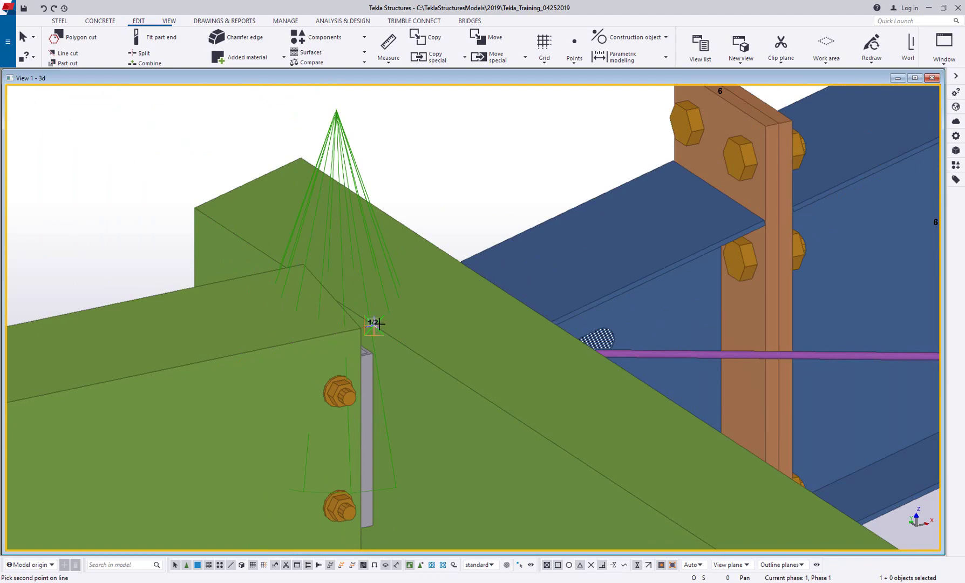
pyautogui.scroll(-5, 374, 323)
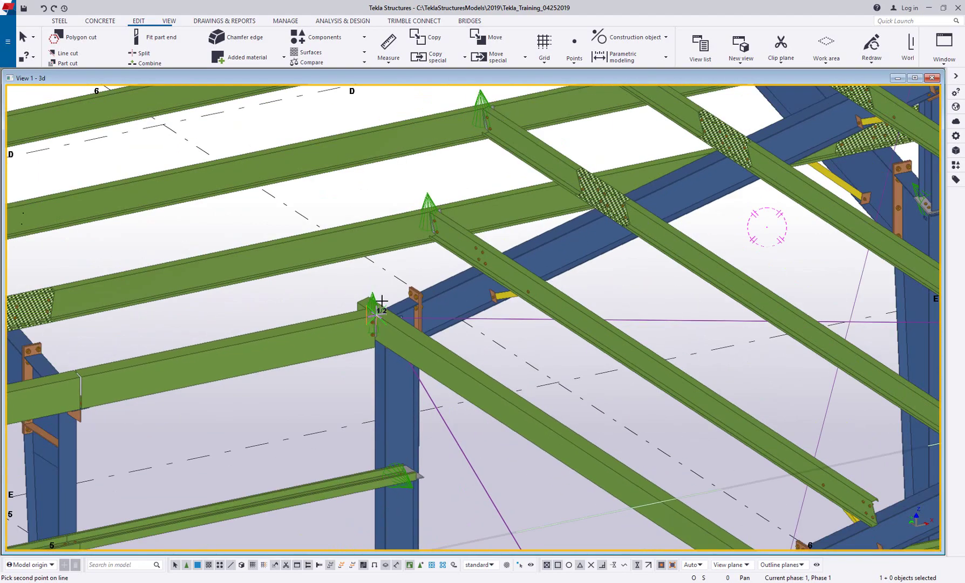
pyautogui.scroll(8, 490, 145)
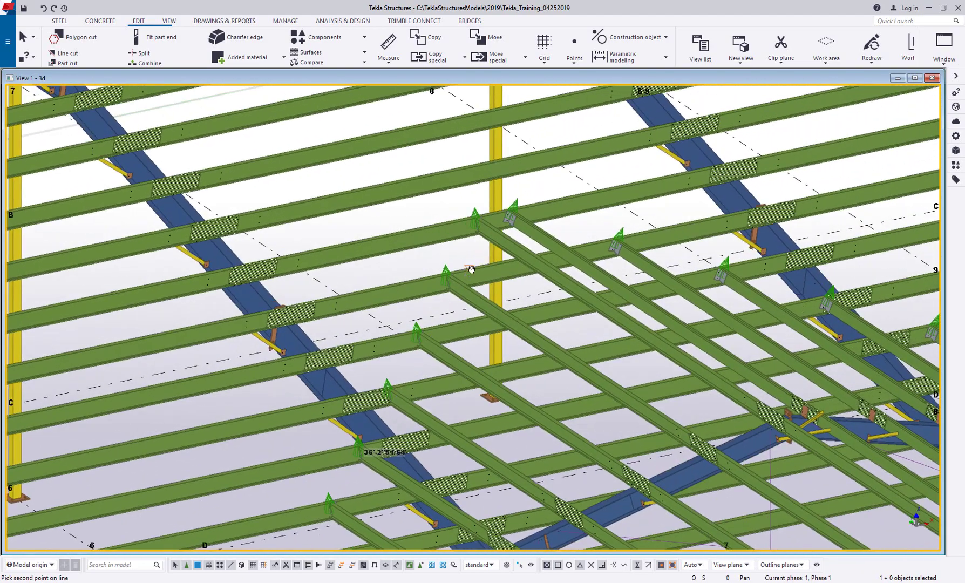
pyautogui.scroll(6, 463, 200)
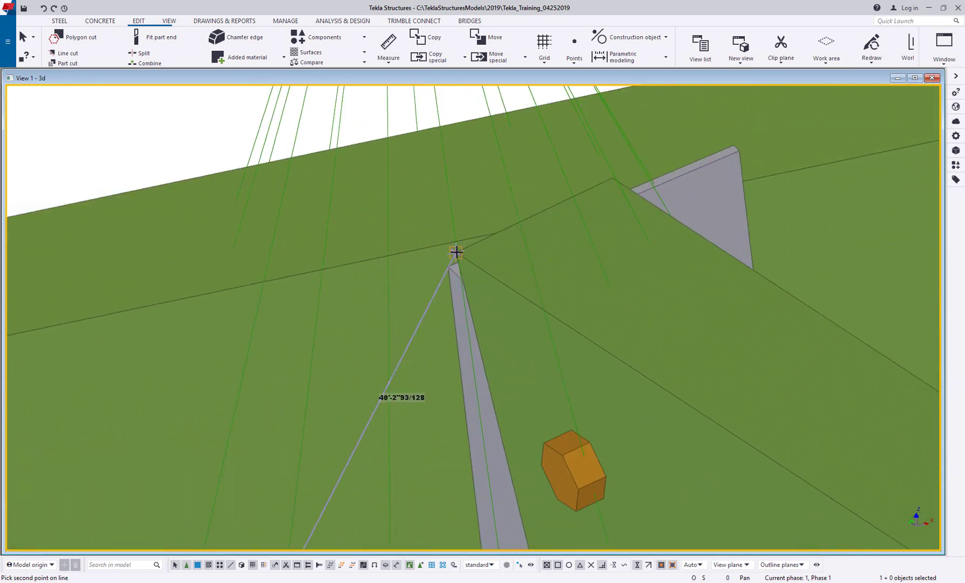
pyautogui.click(454, 252)
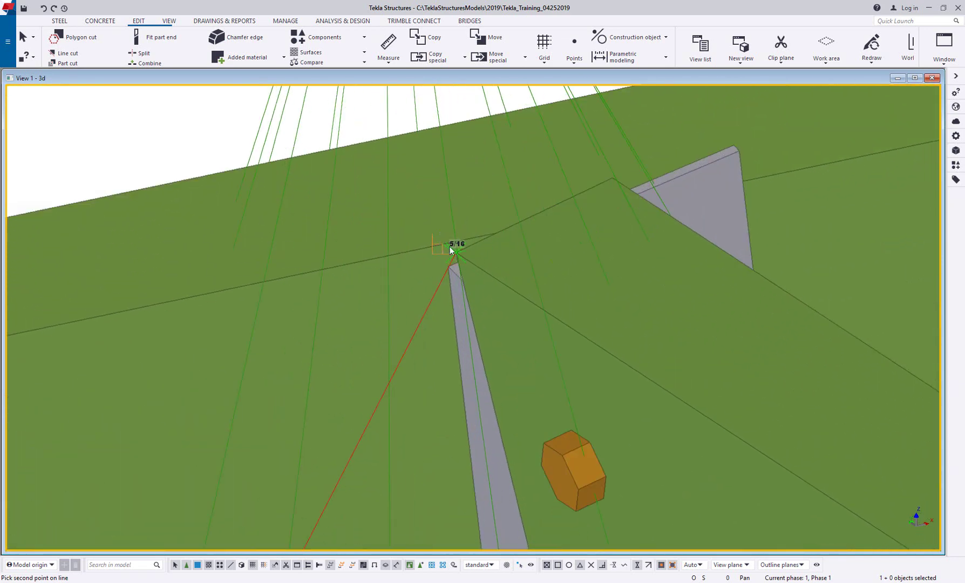
pyautogui.click(453, 251)
pyautogui.scroll(-6, 449, 248)
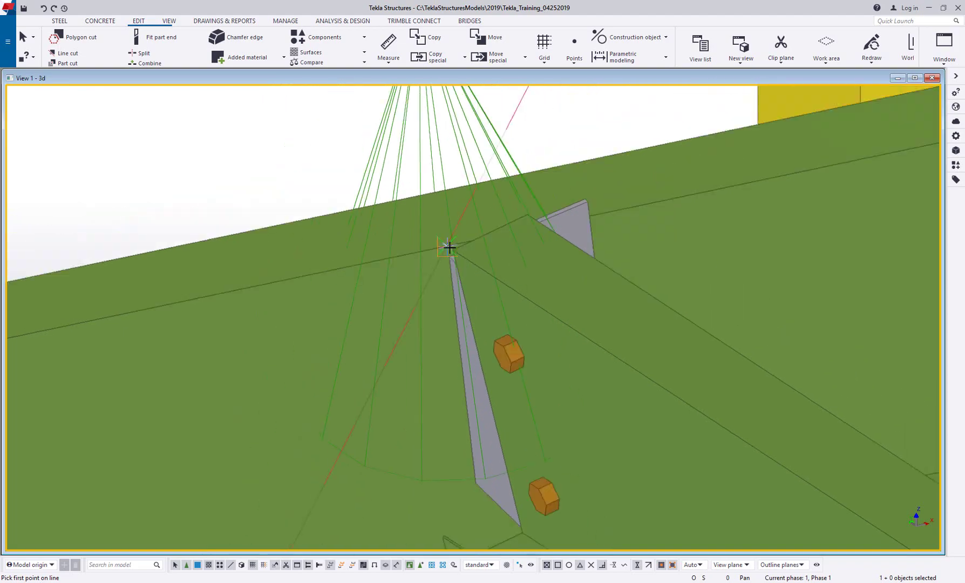
pyautogui.rightClick(323, 167)
pyautogui.click(339, 174)
# Step: Set the work plane to Main Roof Front and copy the valley construction line with a 6" offset toward the main roof
pyautogui.scroll(-6, 353, 212)
pyautogui.scroll(-8, 348, 256)
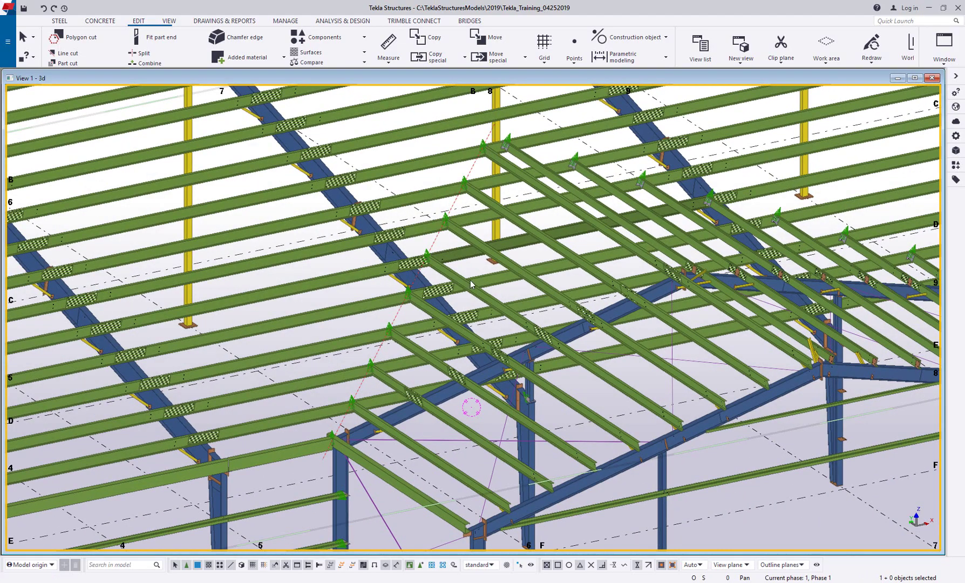
pyautogui.moveTo(343, 437); pyautogui.dragTo(348, 394, button='middle')
pyautogui.scroll(5, 347, 394)
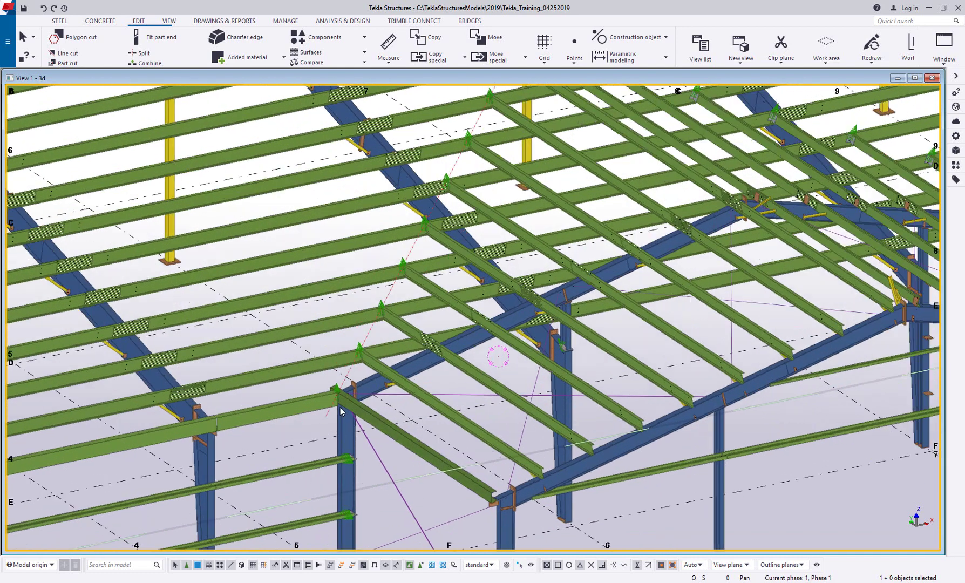
pyautogui.click(47, 567)
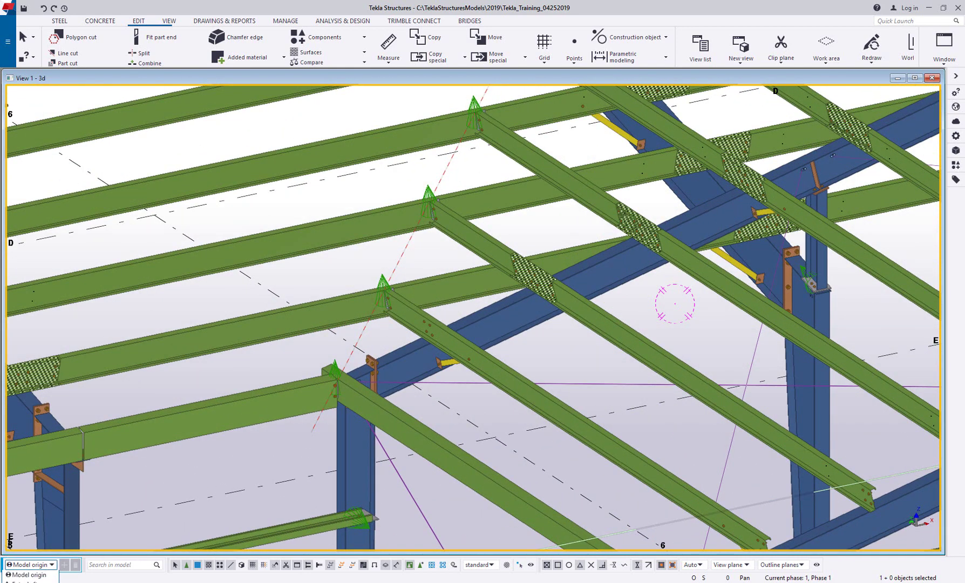
pyautogui.click(33, 581)
pyautogui.scroll(2, 307, 345)
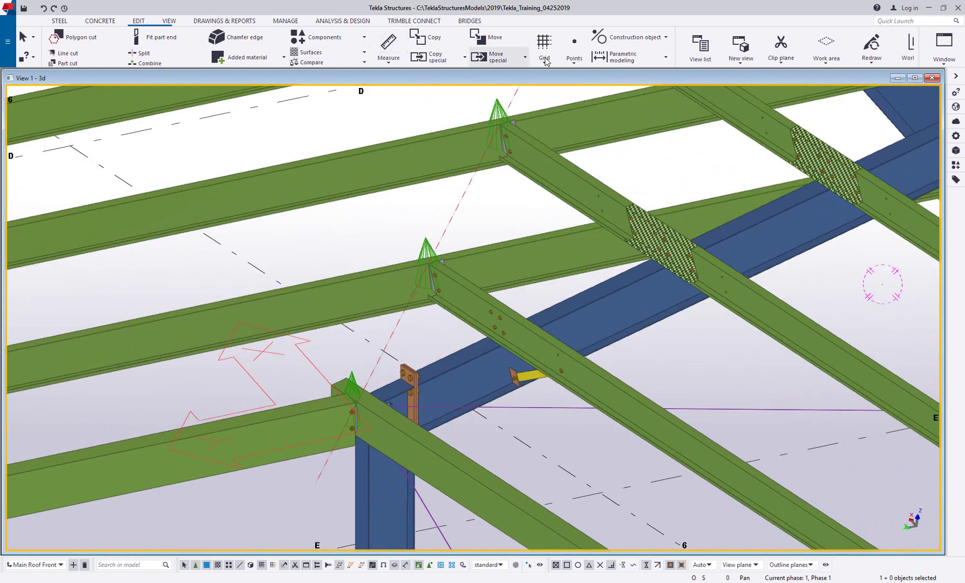
pyautogui.click(634, 38)
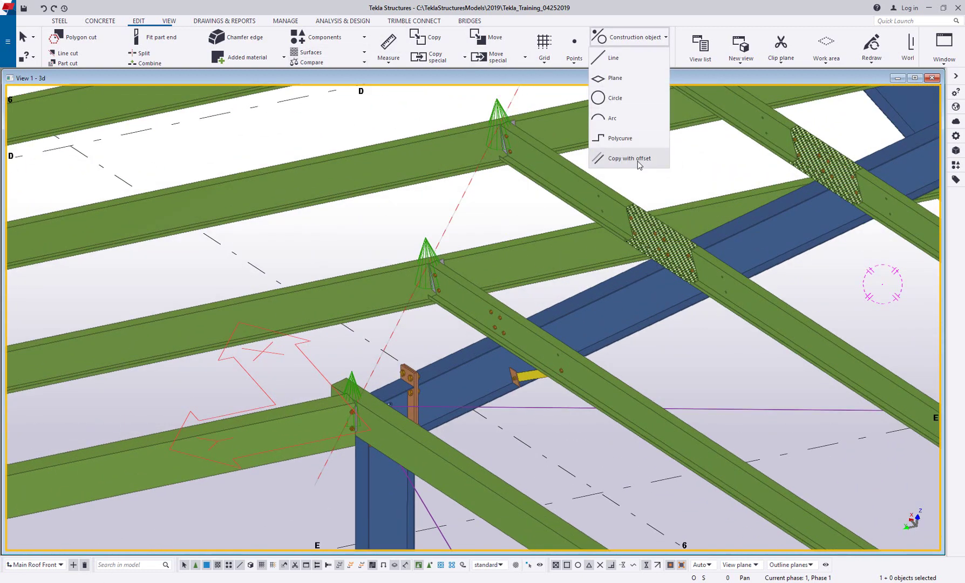
pyautogui.click(631, 158)
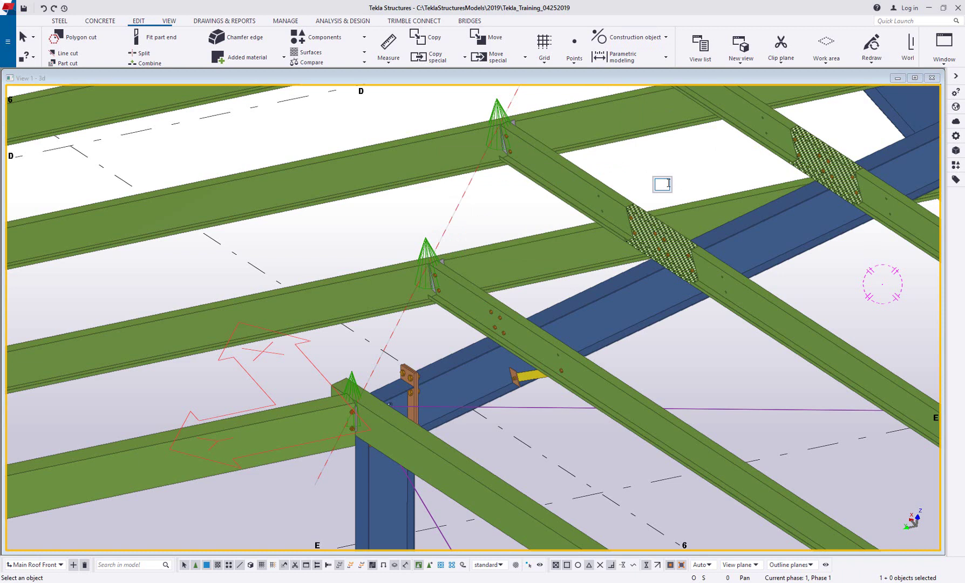
pyautogui.click(448, 227)
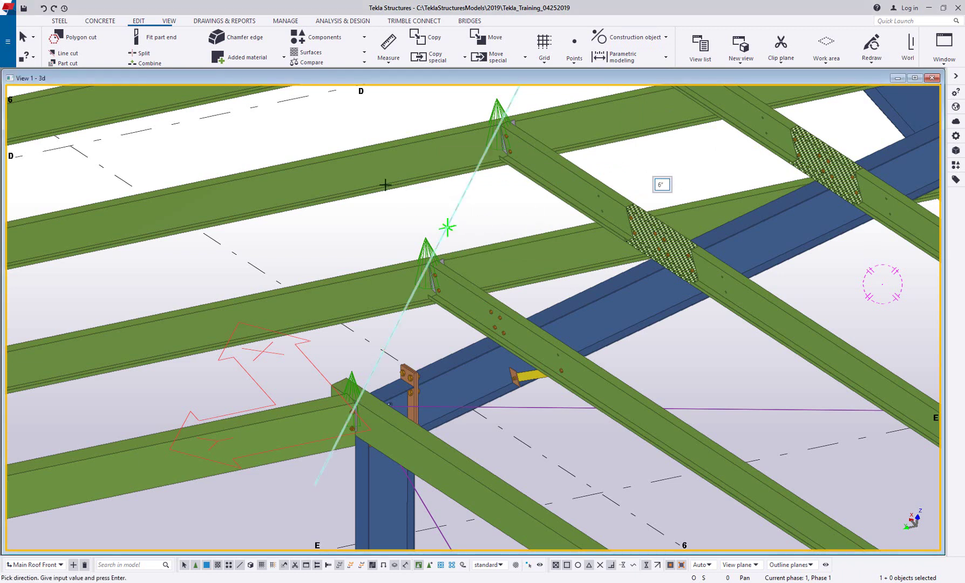
pyautogui.click(304, 161)
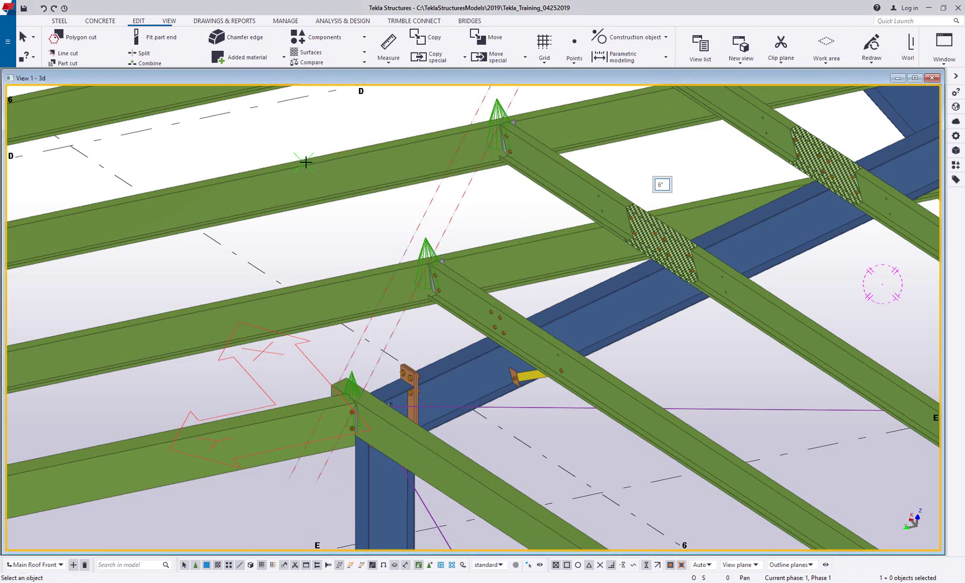
# Step: Switch the work plane to Entry Left and copy the original valley line with a 6" offset toward the entry roof
pyautogui.click(61, 564)
pyautogui.click(34, 581)
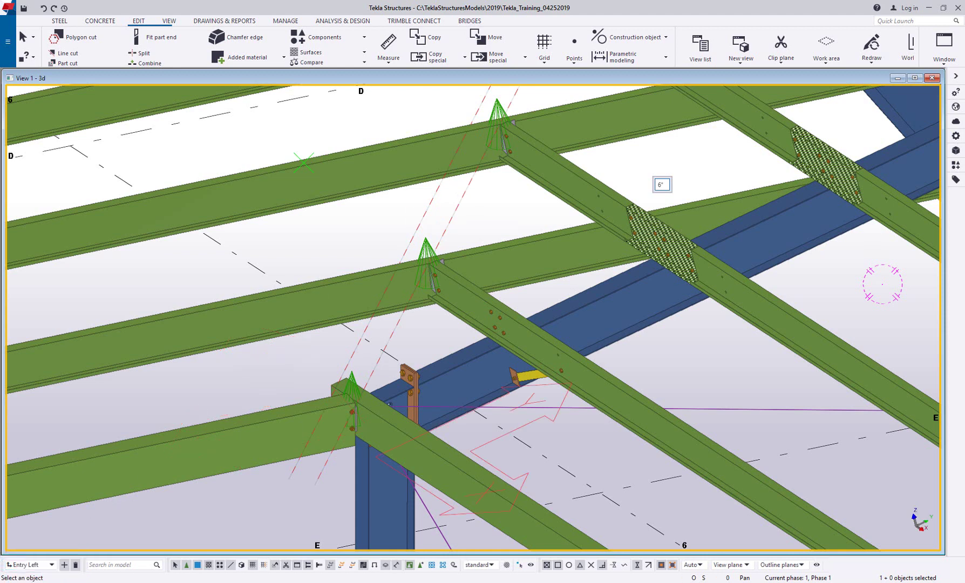
pyautogui.click(400, 322)
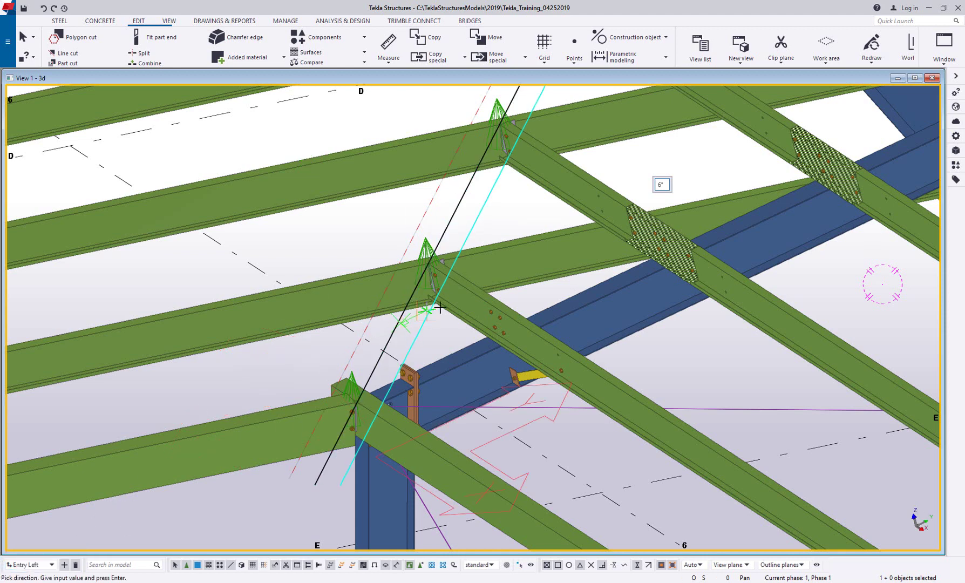
pyautogui.scroll(3, 410, 315)
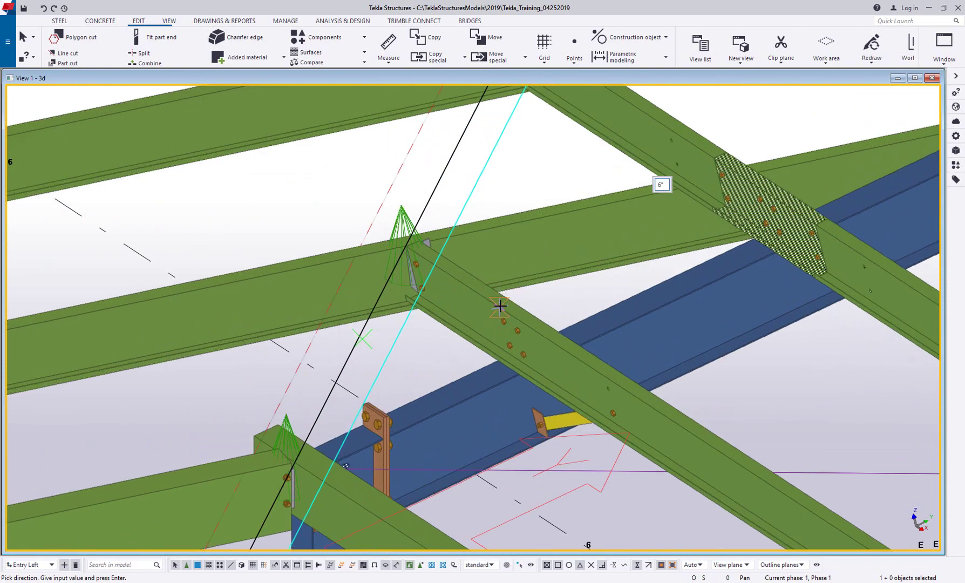
pyautogui.scroll(-3, 500, 305)
pyautogui.rightClick(366, 274)
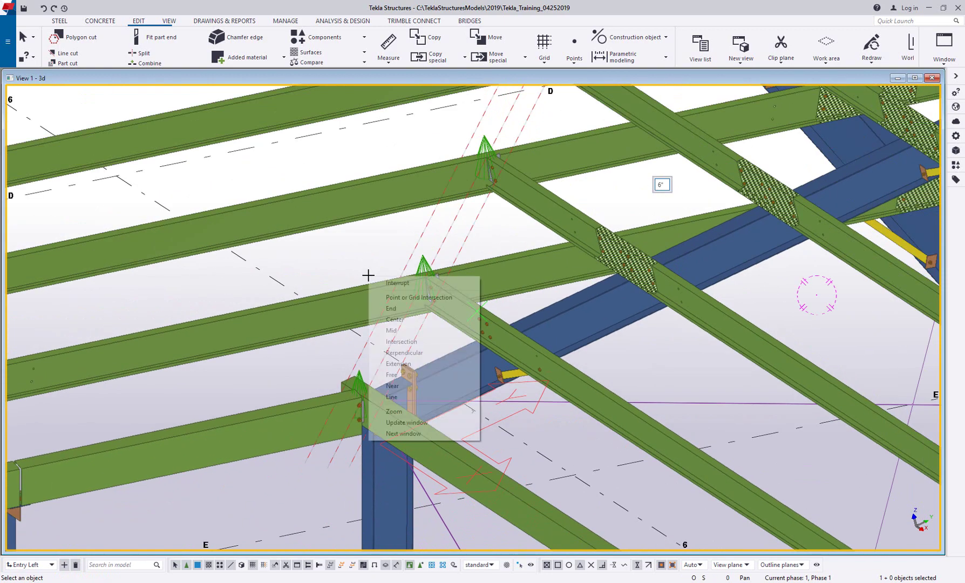
pyautogui.click(397, 283)
# Step: Examine the construction lines on both sides of the valley and their position relative to the purlin connections
pyautogui.scroll(6, 378, 388)
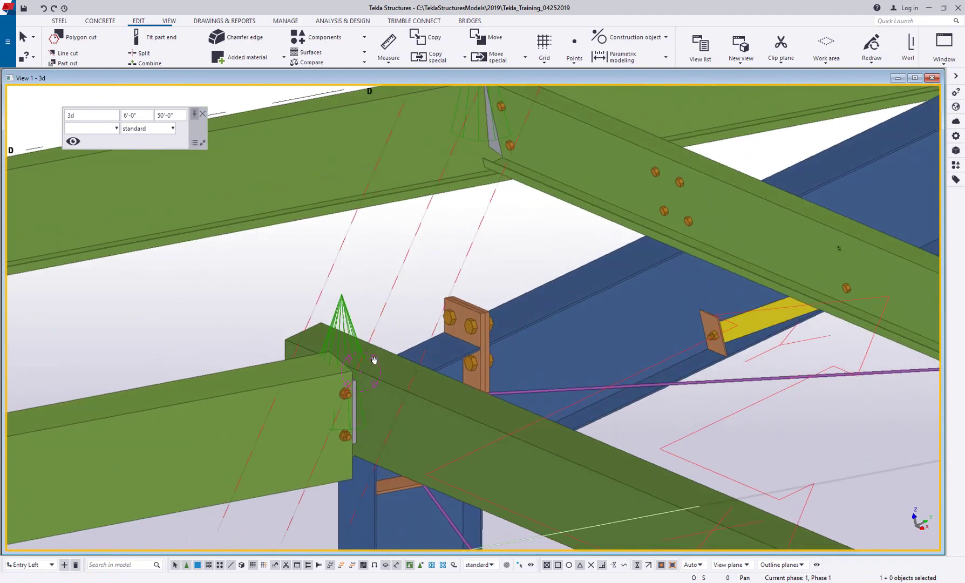
pyautogui.scroll(6, 383, 340)
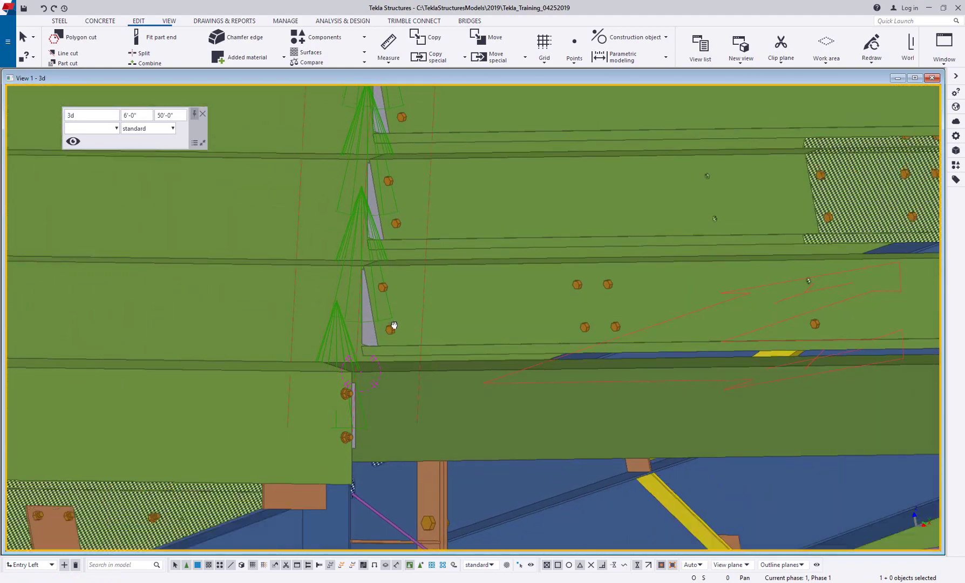
pyautogui.scroll(-5, 393, 322)
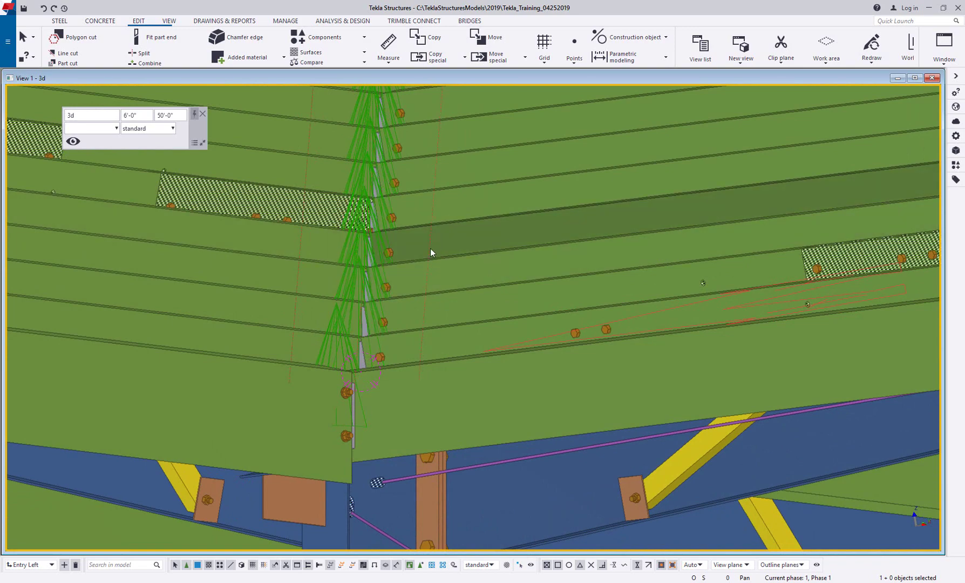
pyautogui.scroll(-6, 345, 313)
pyautogui.keyDown('ctrl'); pyautogui.moveTo(355, 280); pyautogui.dragTo(328, 314, button='middle'); pyautogui.keyUp('ctrl')
pyautogui.moveTo(307, 371); pyautogui.dragTo(382, 294, button='middle')
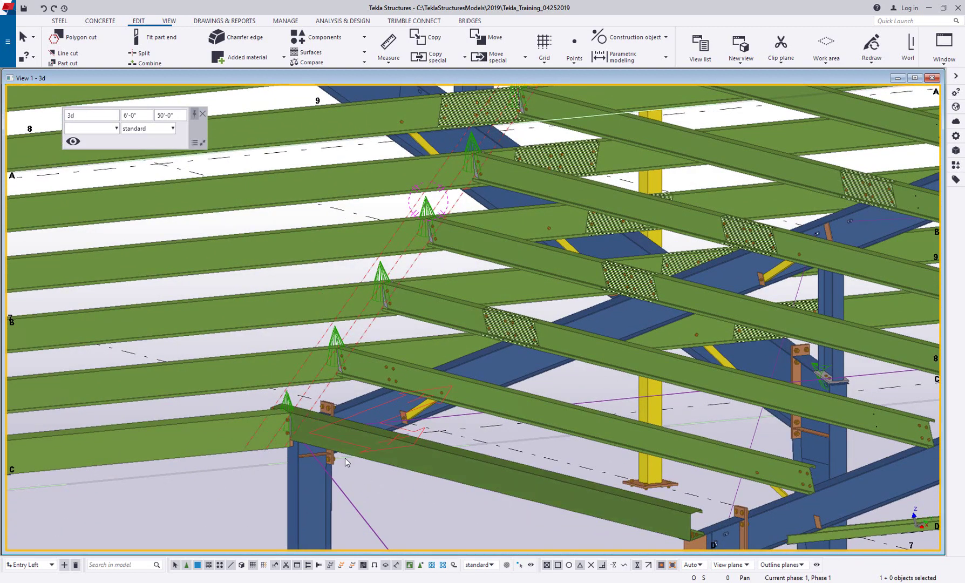
pyautogui.scroll(-5, 345, 458)
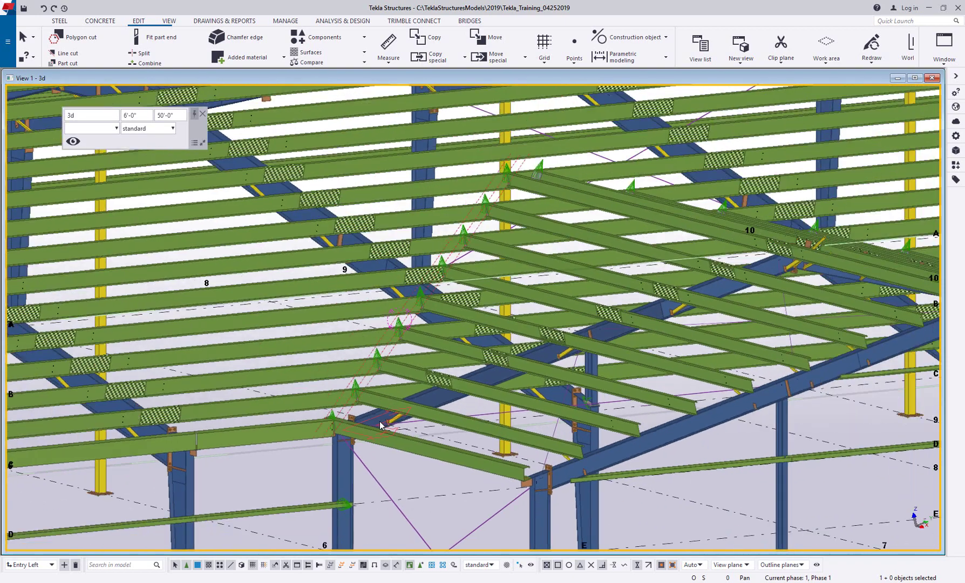
pyautogui.scroll(2, 380, 420)
pyautogui.moveTo(414, 334); pyautogui.dragTo(375, 386, button='middle')
pyautogui.scroll(-2, 456, 366)
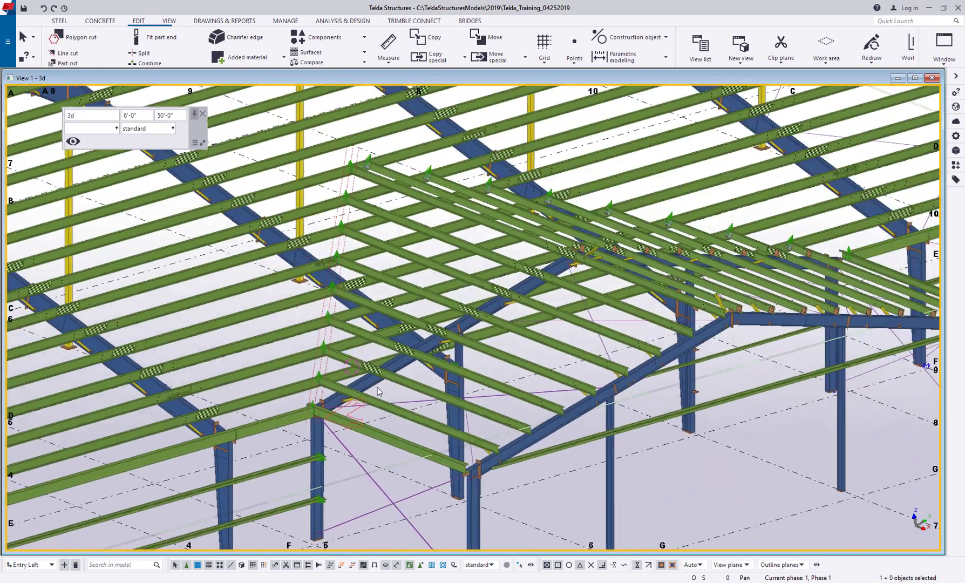
pyautogui.moveTo(378, 322); pyautogui.dragTo(343, 314, button='middle')
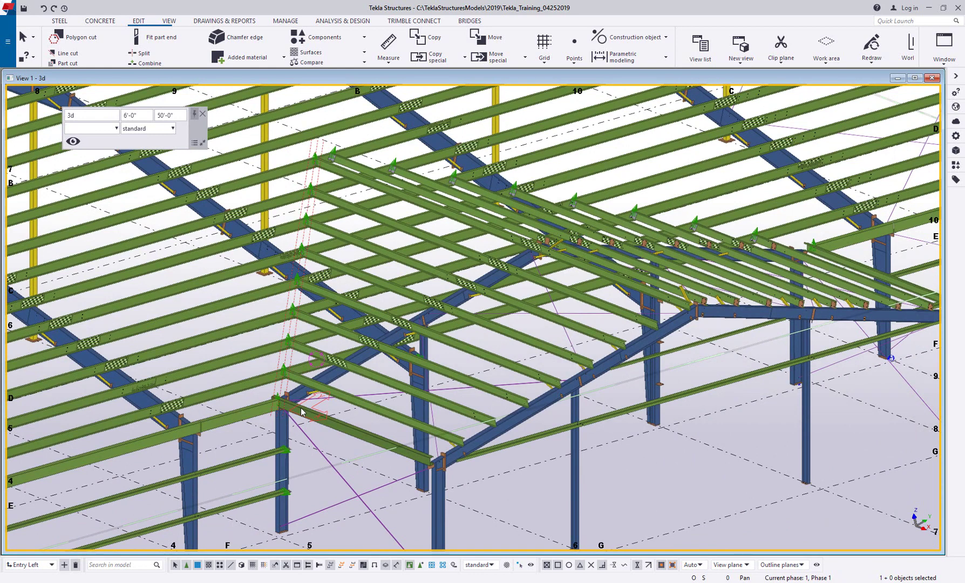
pyautogui.scroll(5, 338, 391)
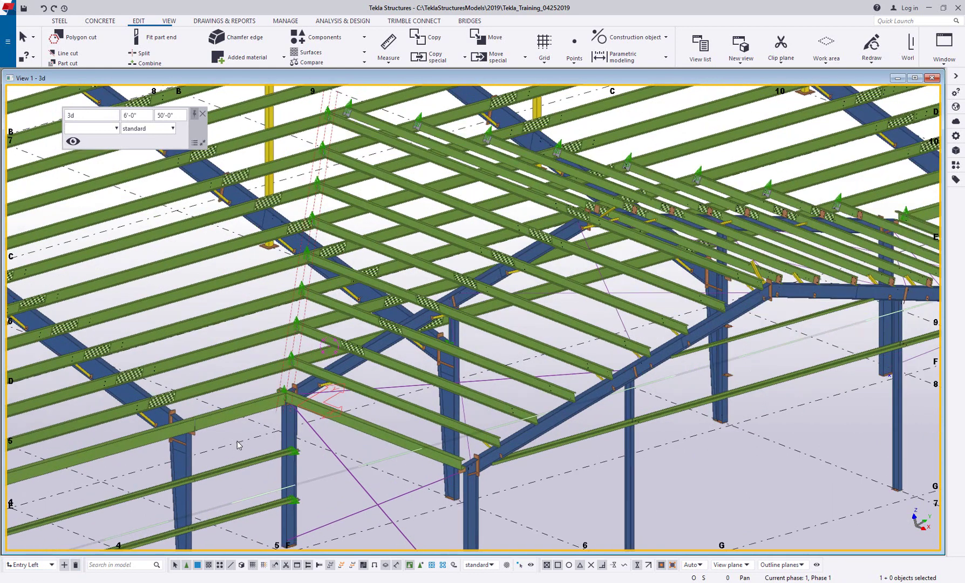
pyautogui.scroll(-2, 338, 391)
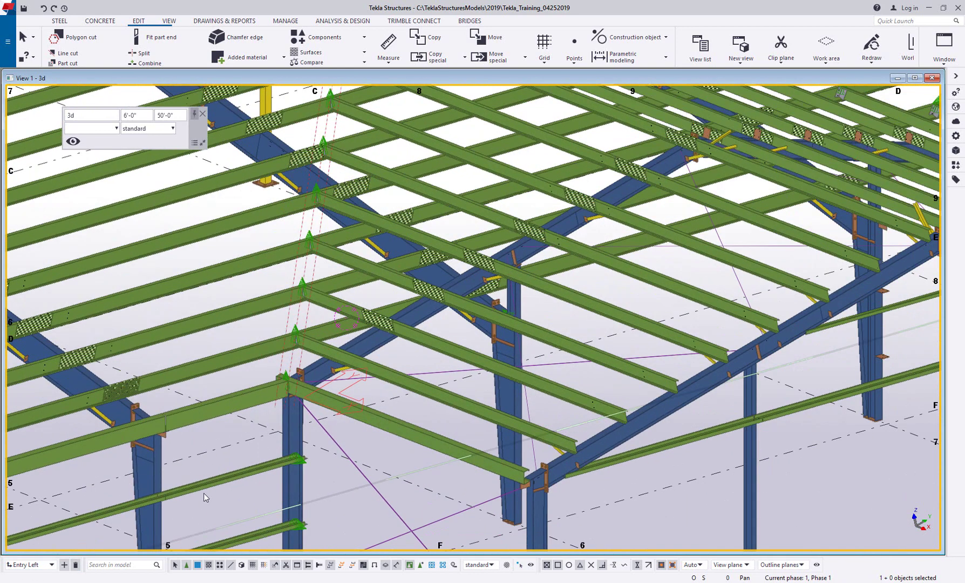
# Step: Load the Plan View view settings, name the view "Entry Left Roof Plane", and create a new view on the current work plane
pyautogui.click(169, 22)
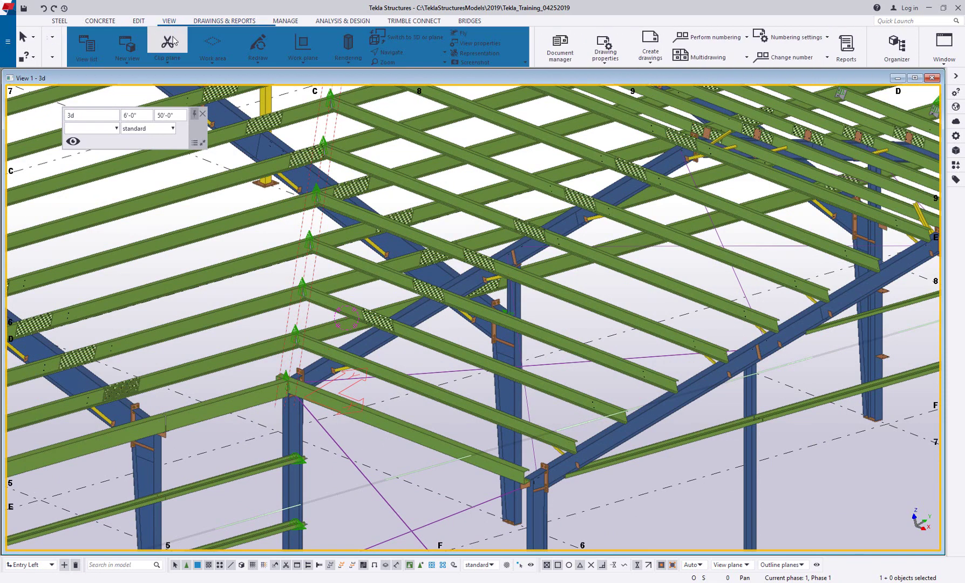
pyautogui.click(456, 44)
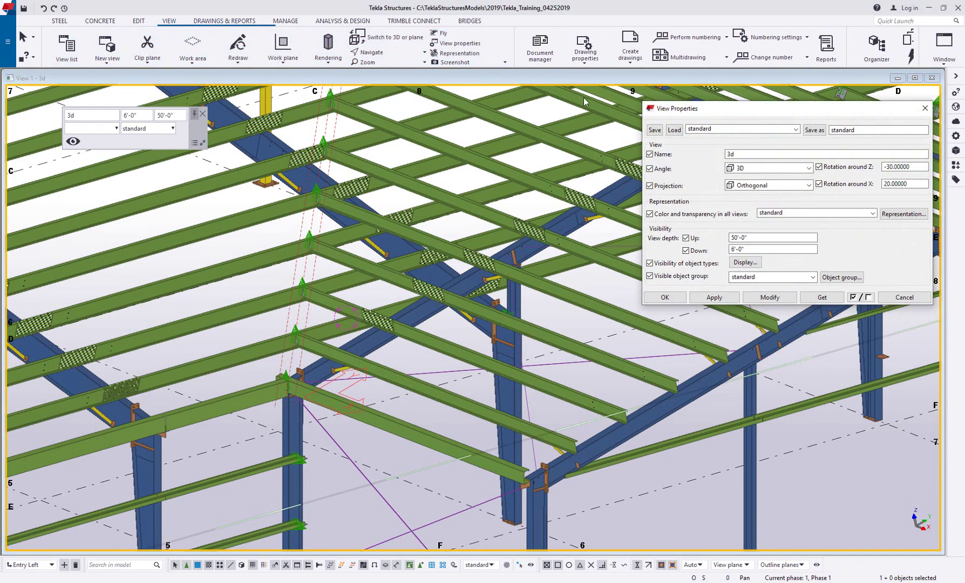
pyautogui.click(717, 129)
pyautogui.click(717, 165)
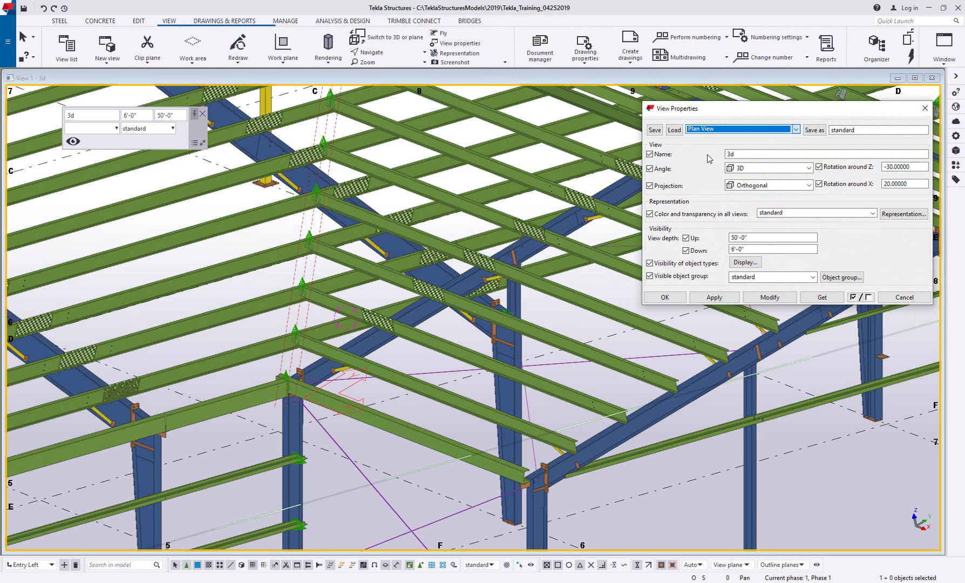
pyautogui.click(674, 130)
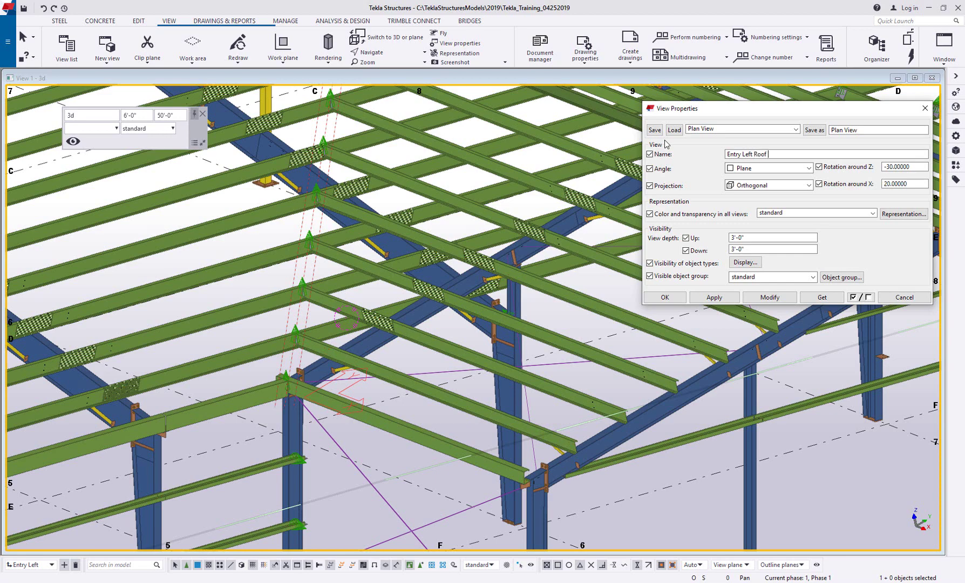
pyautogui.click(682, 297)
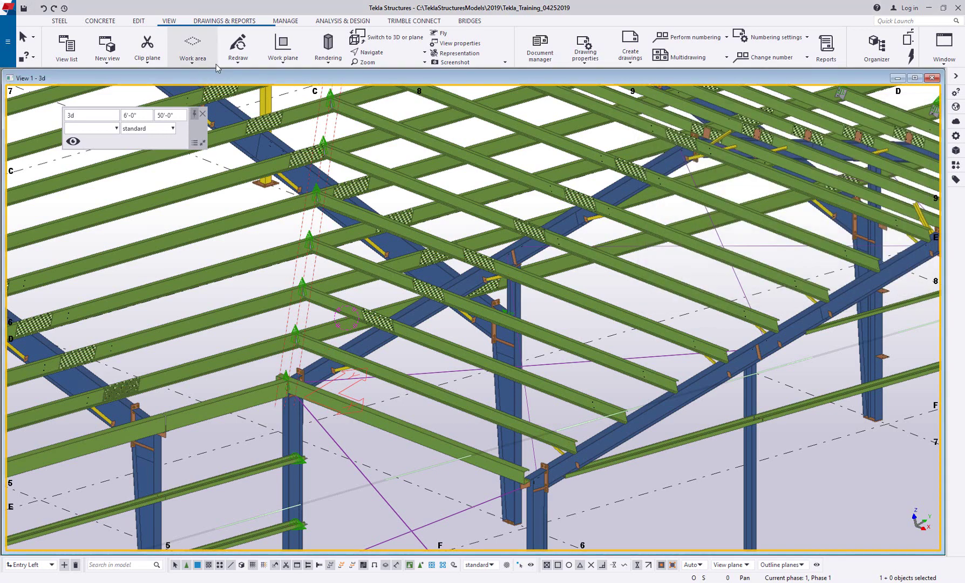
pyautogui.click(115, 62)
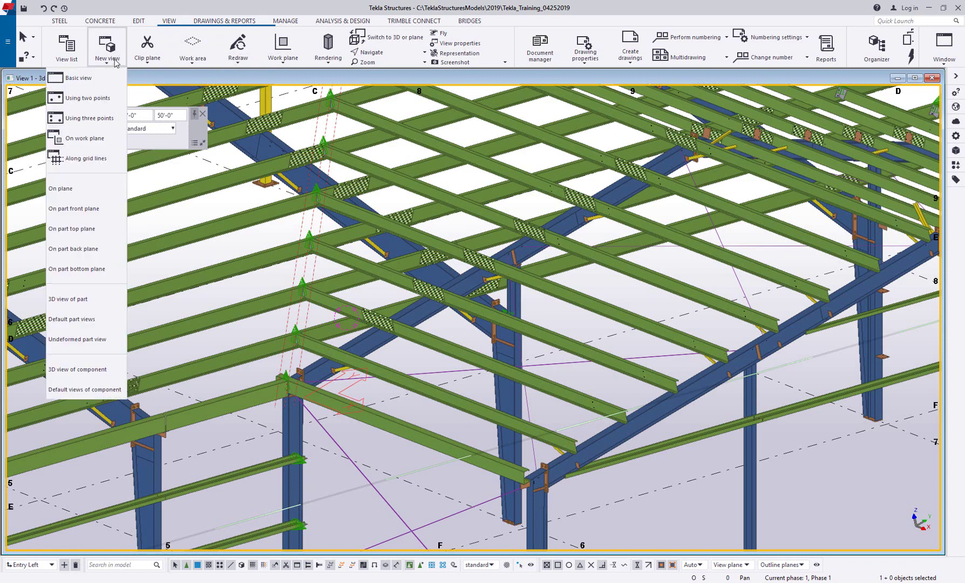
pyautogui.click(89, 139)
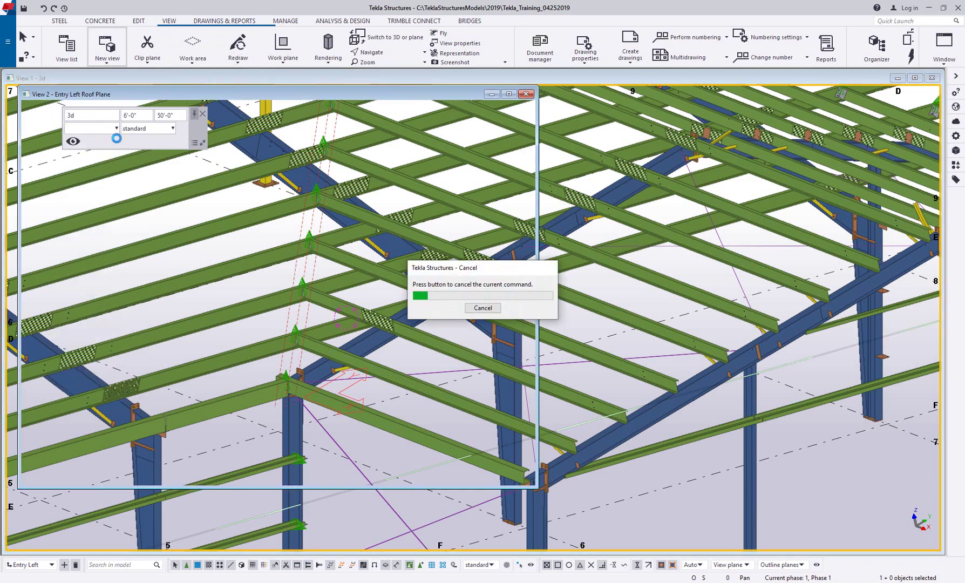
# Step: Examine the Entry Left Roof Plane view around the valley construction lines and the overlapping roof sheets
pyautogui.scroll(3, 385, 320)
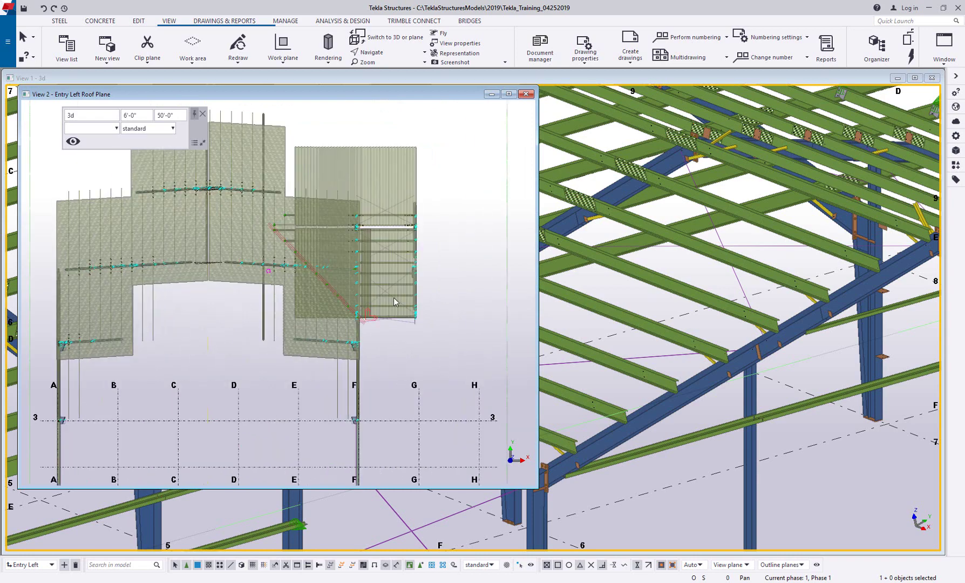
pyautogui.scroll(5, 491, 284)
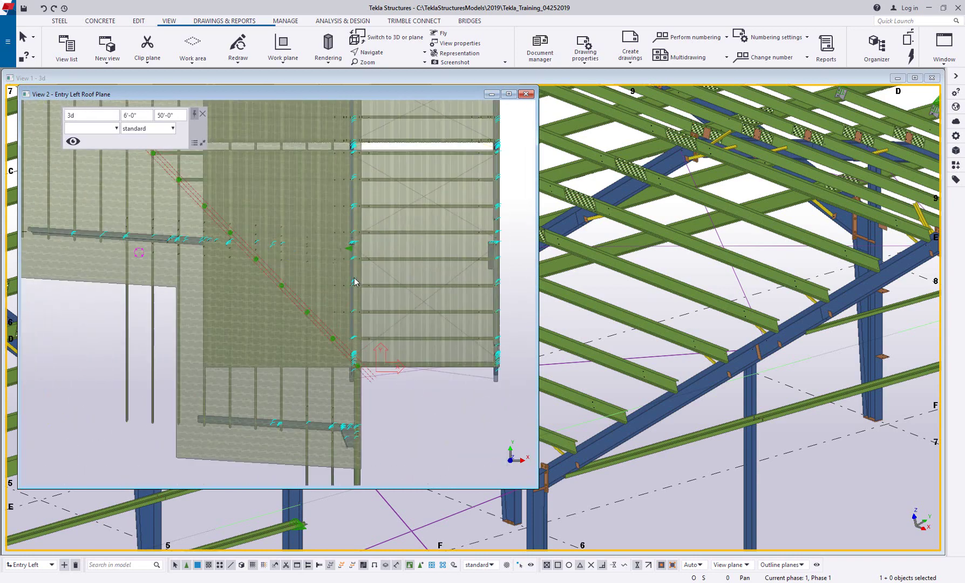
pyautogui.scroll(-2, 446, 325)
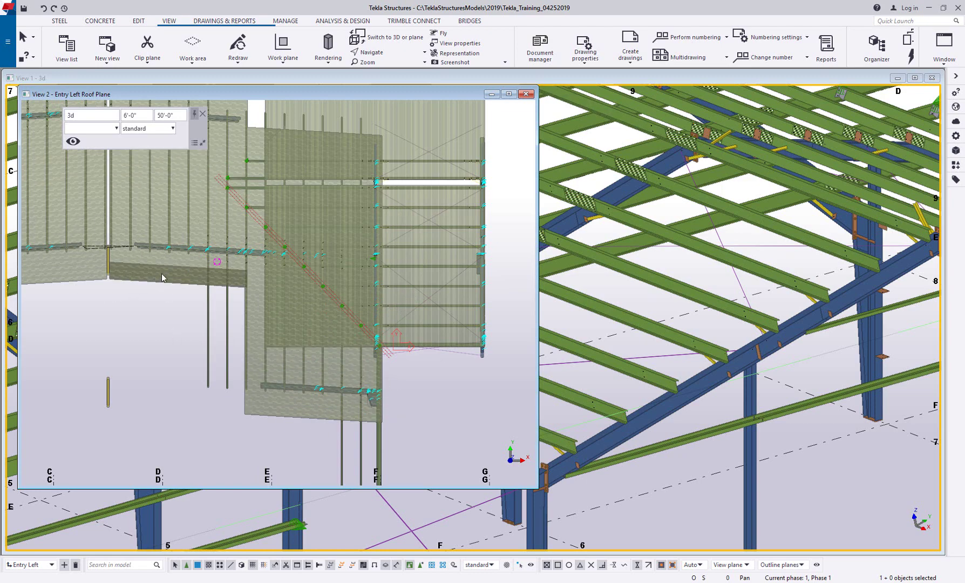
pyautogui.moveTo(174, 282); pyautogui.dragTo(185, 253, button='middle')
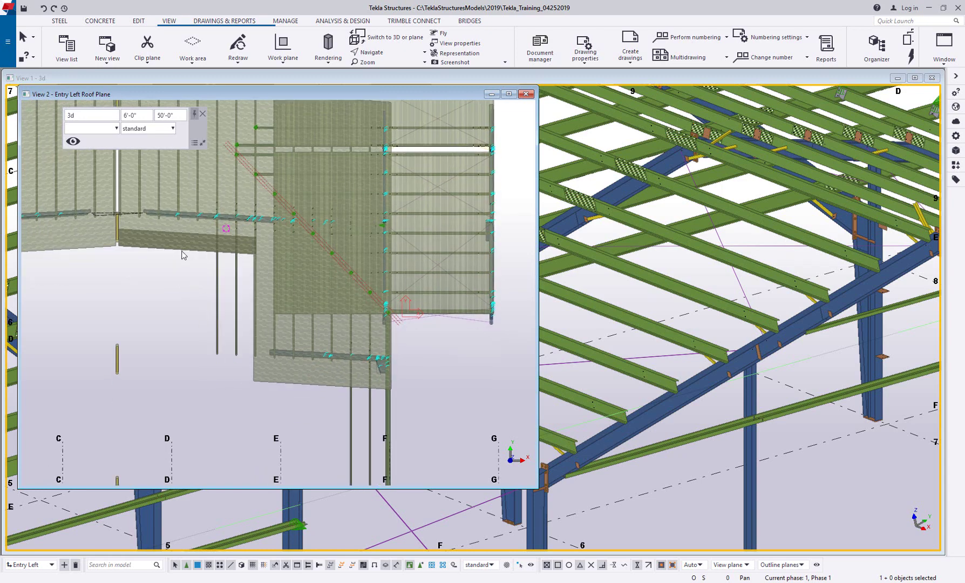
pyautogui.scroll(3, 368, 309)
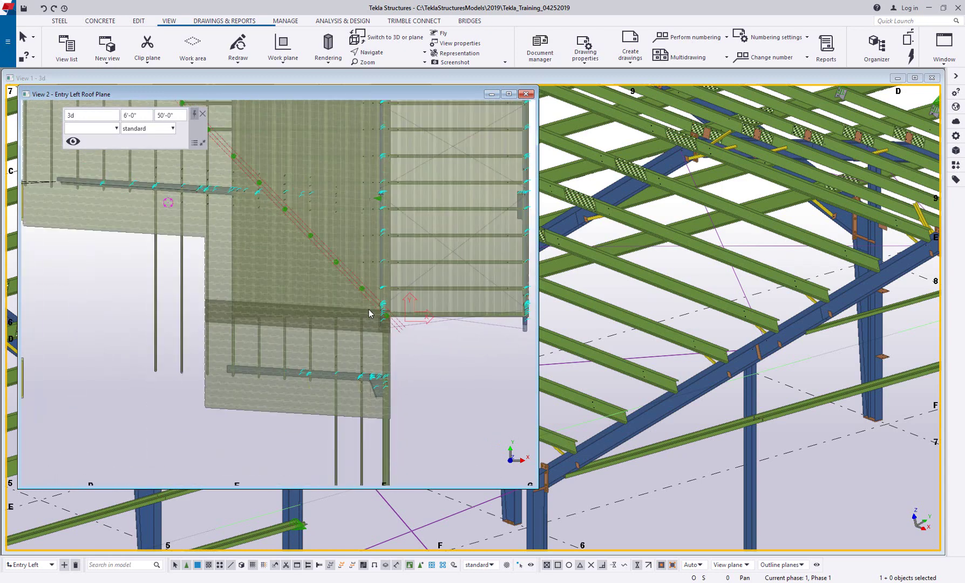
pyautogui.scroll(-6, 368, 309)
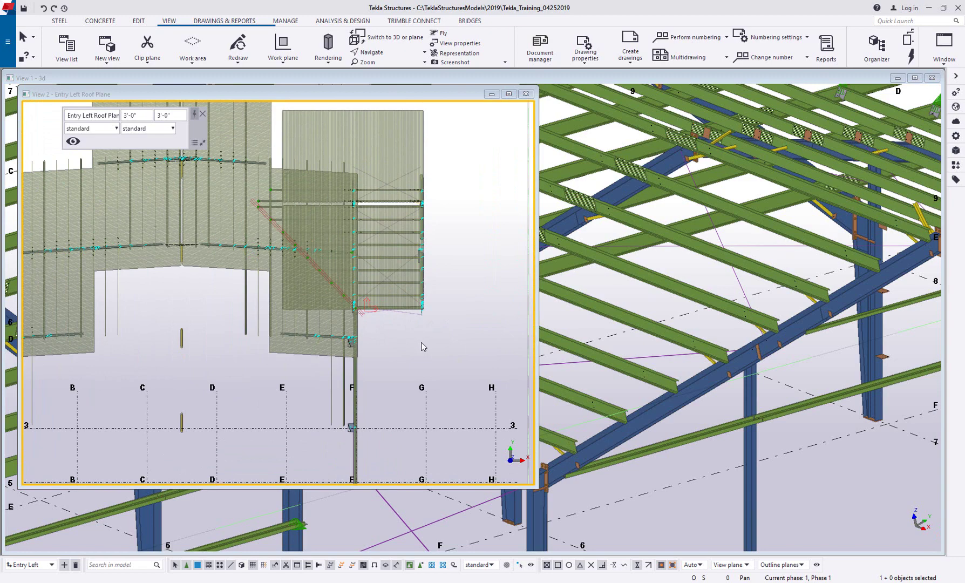
pyautogui.click(423, 343)
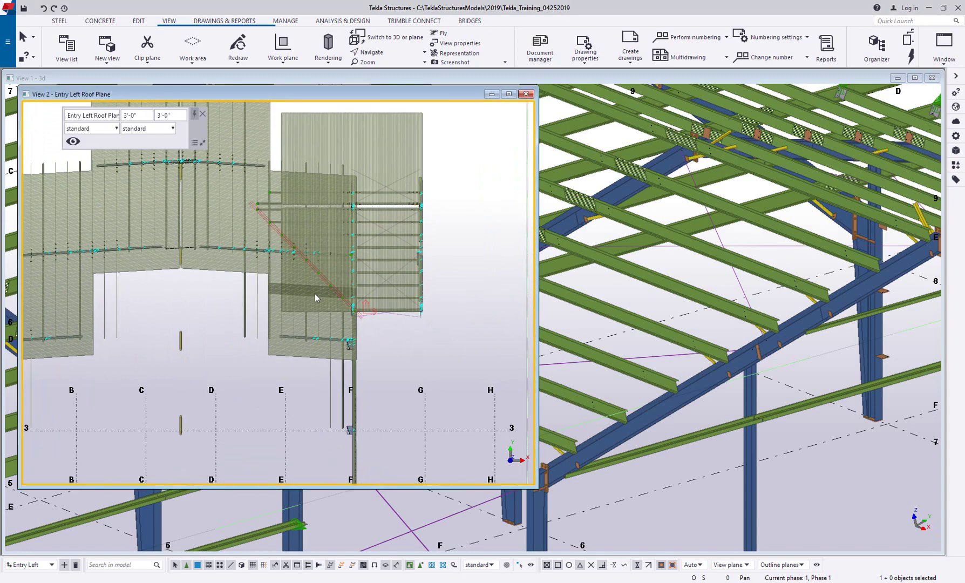
pyautogui.scroll(3, 315, 293)
pyautogui.moveTo(430, 382); pyautogui.dragTo(451, 368, button='middle')
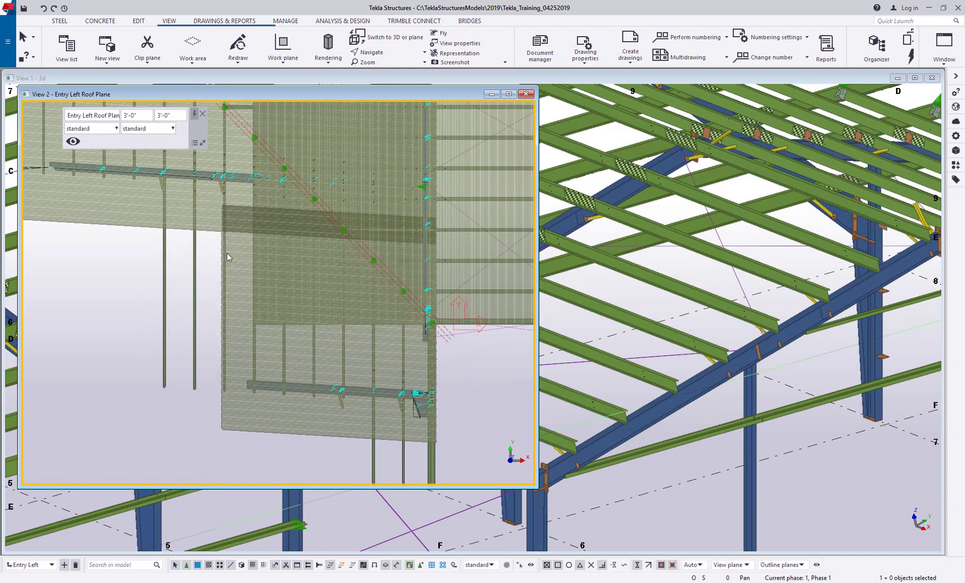
# Step: Set the Entry Left Roof Plane view filter's MbsBuilding row to Does not equal MAIN, enable it, and modify the view
pyautogui.doubleClick(476, 357)
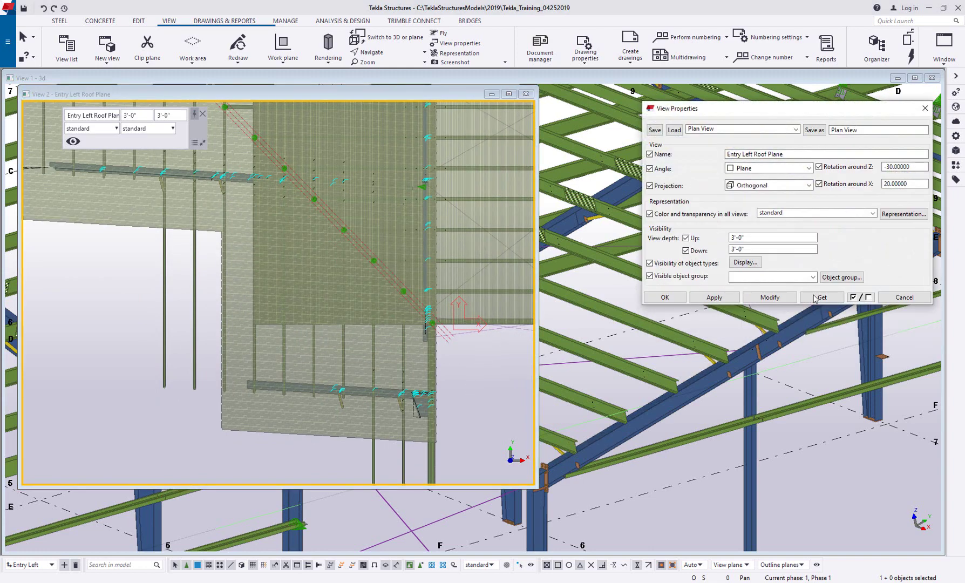
pyautogui.click(837, 278)
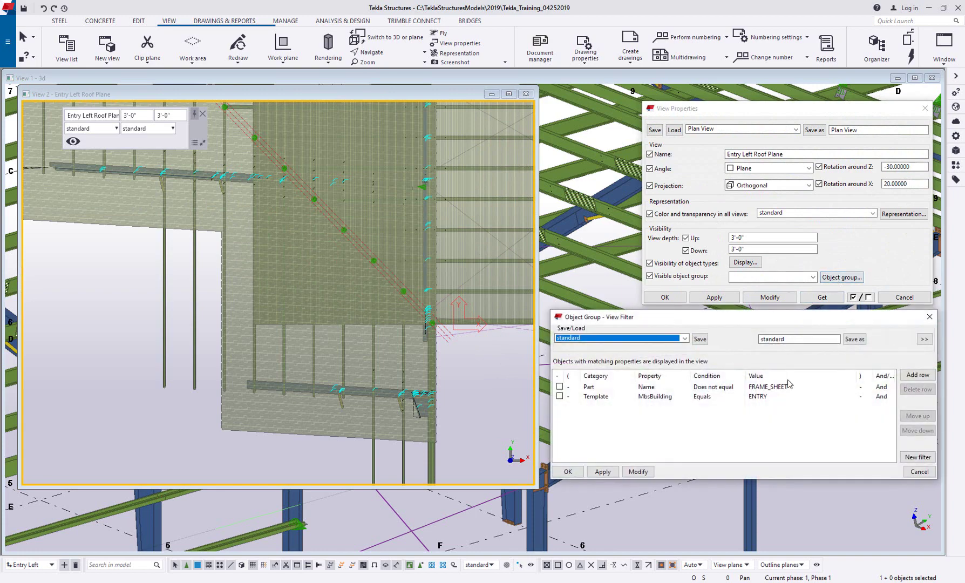
pyautogui.click(567, 399)
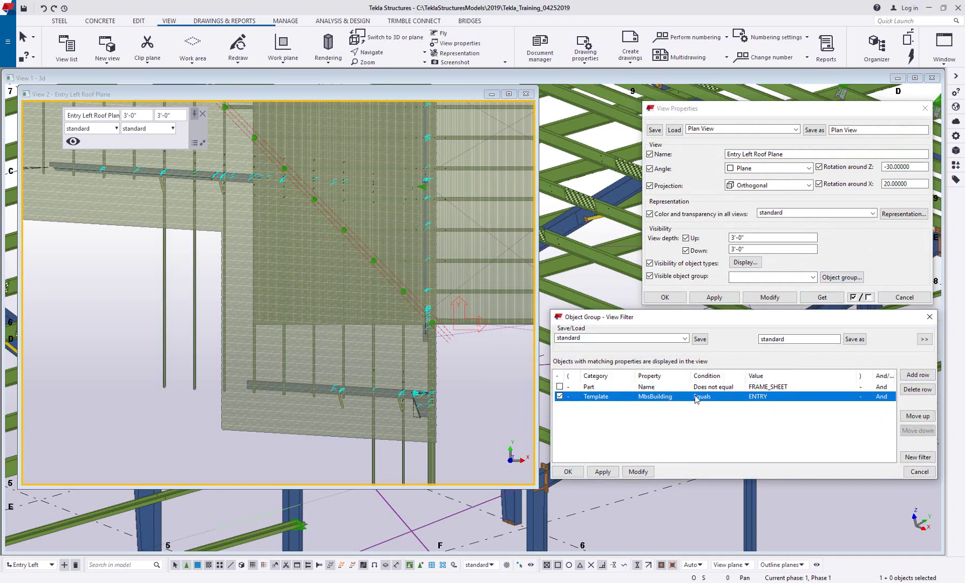
pyautogui.click(716, 396)
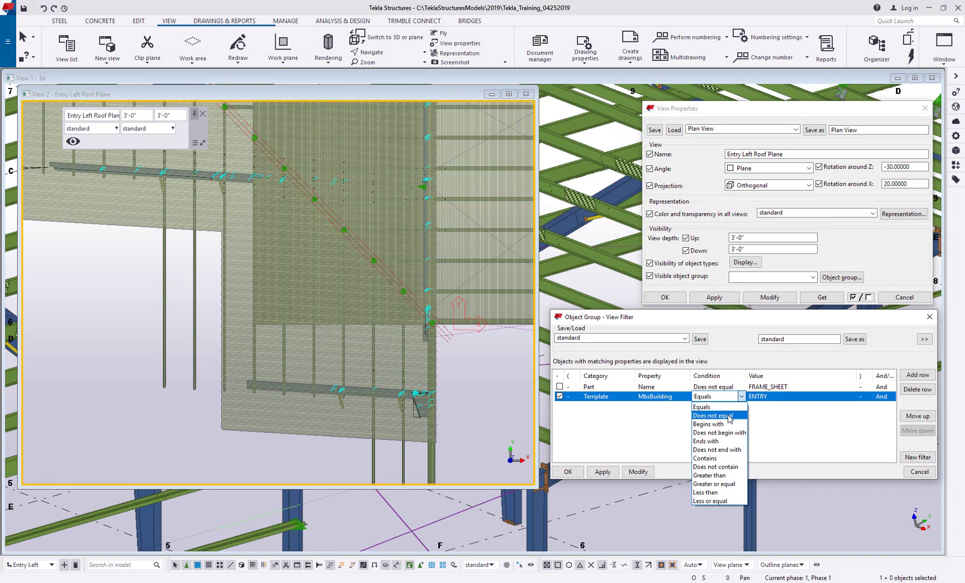
pyautogui.click(729, 419)
pyautogui.click(775, 400)
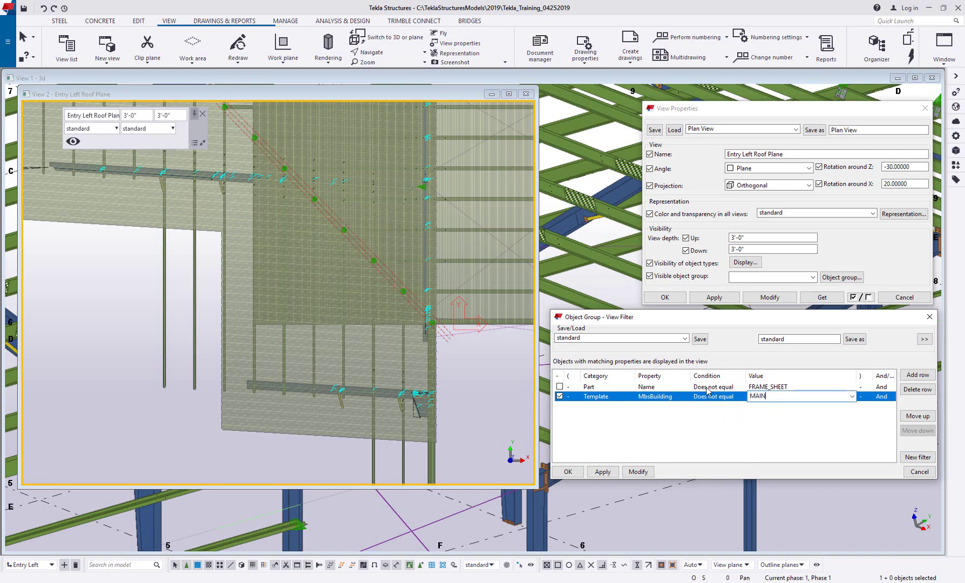
pyautogui.click(639, 473)
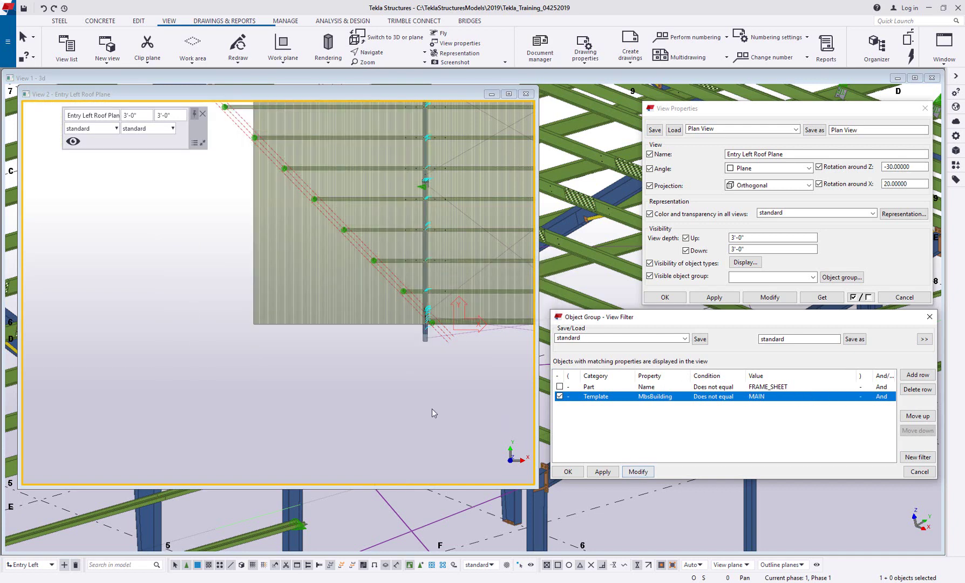
pyautogui.moveTo(412, 402); pyautogui.dragTo(414, 453, button='middle')
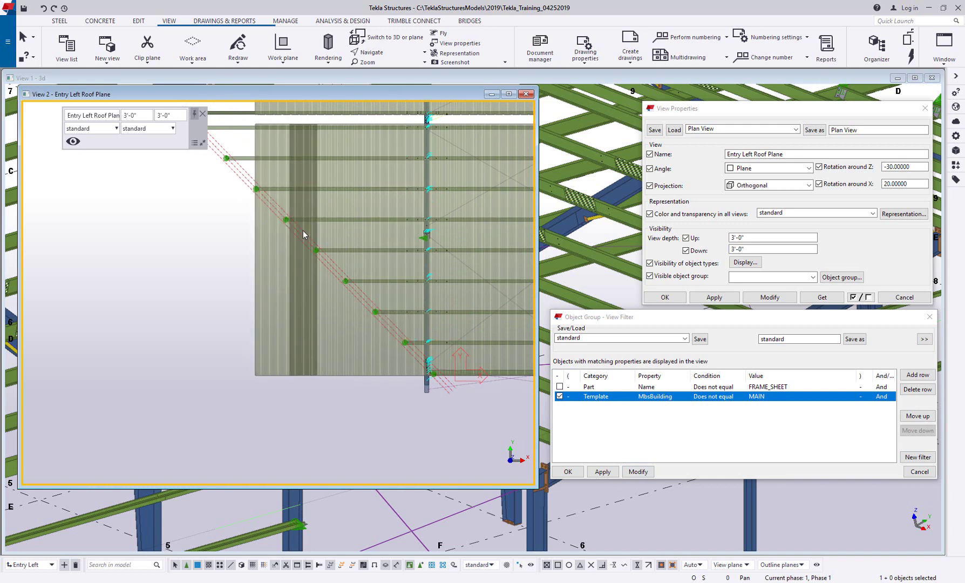
pyautogui.click(919, 471)
# Step: Split the first roof sheet beside the corner column where the entry-side offset line crosses its edge
pyautogui.scroll(5, 408, 368)
pyautogui.click(427, 382)
pyautogui.scroll(-4, 403, 391)
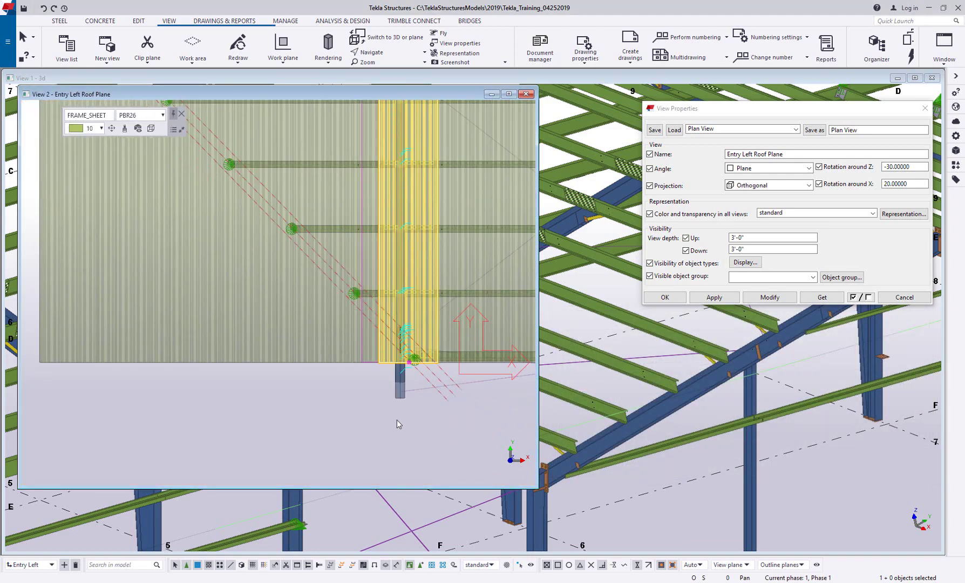
pyautogui.click(359, 354)
pyautogui.scroll(2, 378, 324)
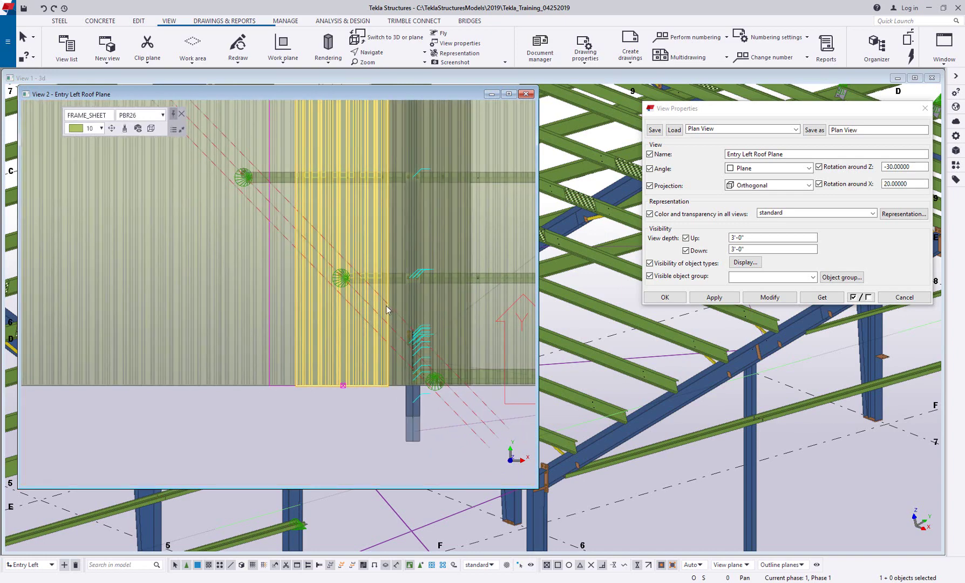
pyautogui.click(139, 21)
pyautogui.click(141, 53)
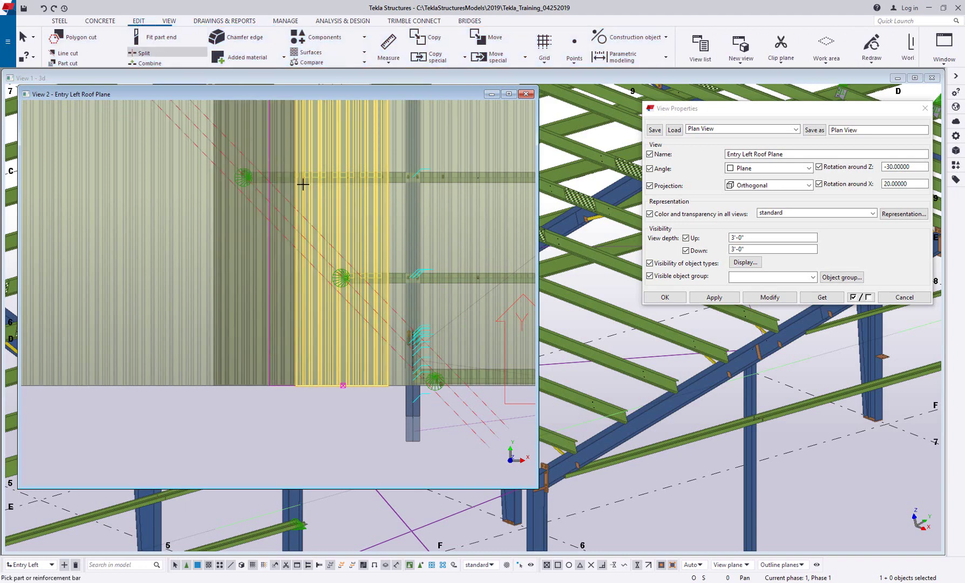
pyautogui.scroll(4, 351, 280)
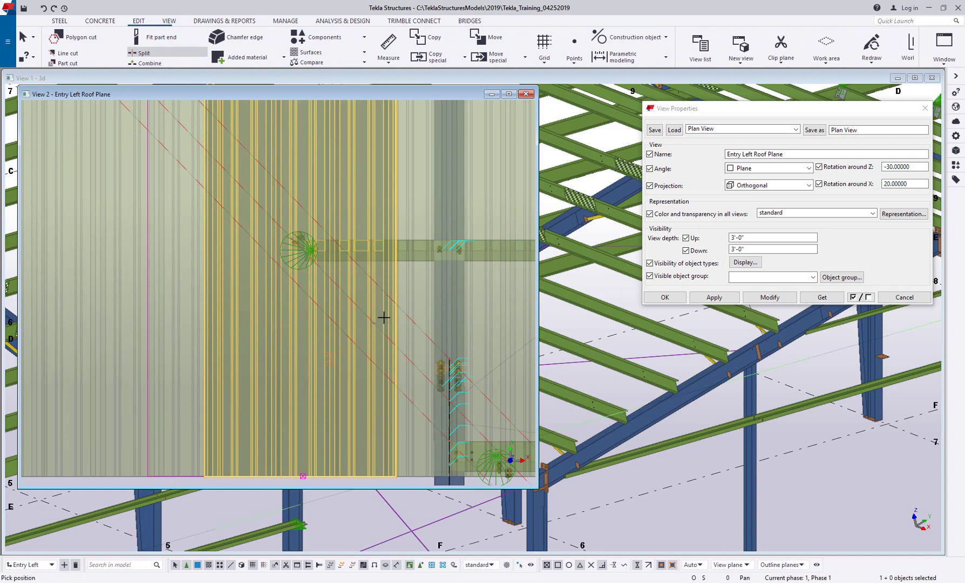
pyautogui.scroll(3, 383, 317)
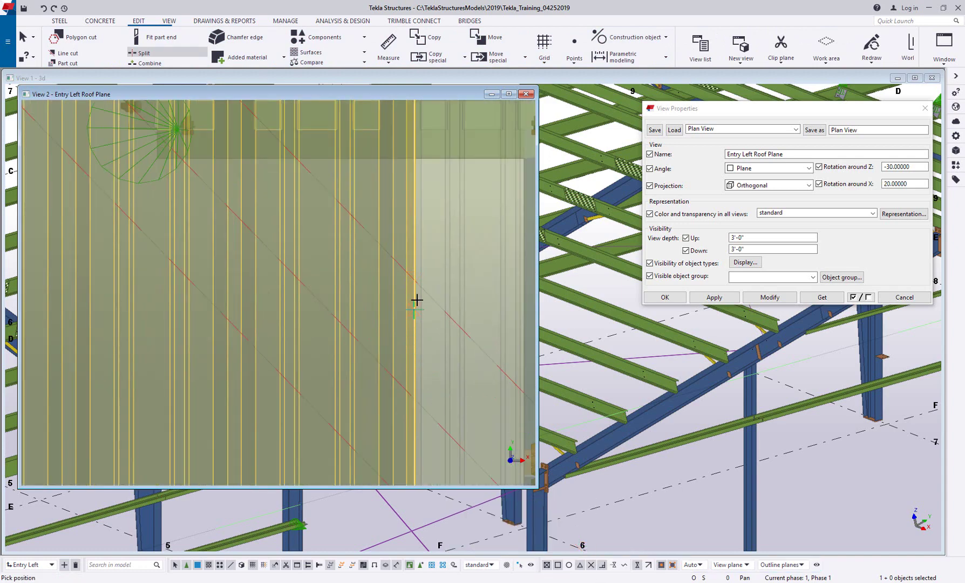
pyautogui.click(414, 280)
pyautogui.scroll(-5, 384, 296)
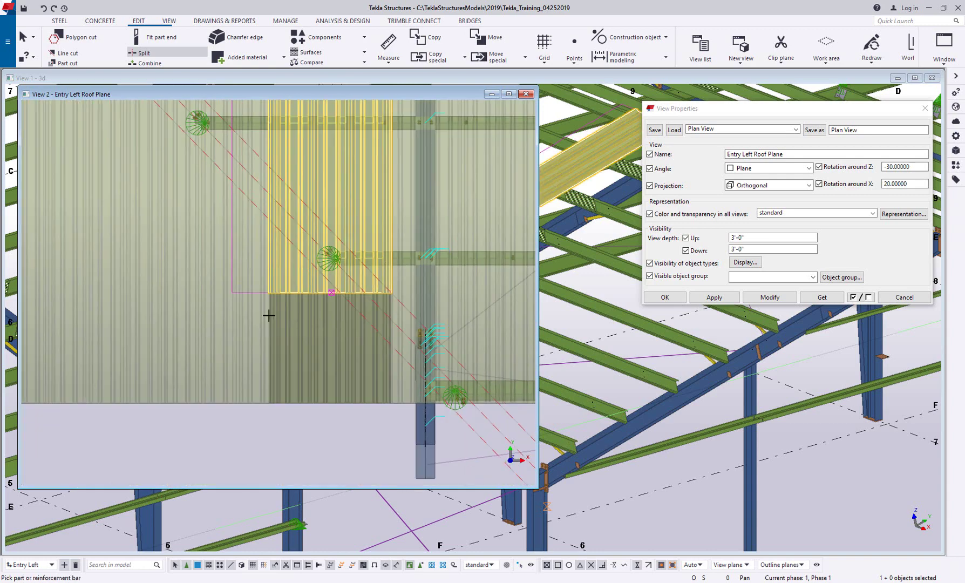
# Step: End the Split command and delete the cut-off lower piece of the first sheet
pyautogui.rightClick(270, 316)
pyautogui.click(282, 324)
pyautogui.click(317, 352)
pyautogui.press('Delete')
pyautogui.scroll(-3, 341, 378)
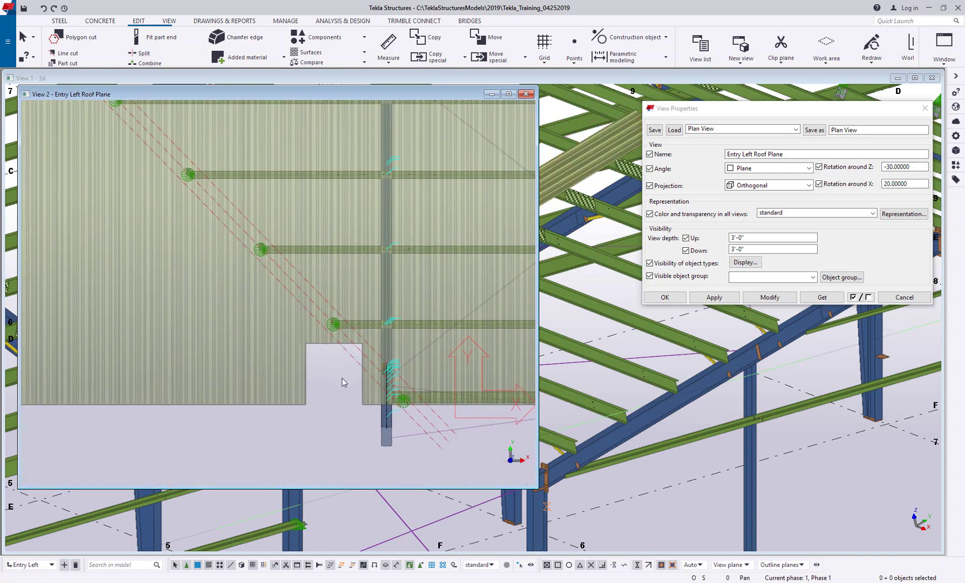
# Step: Split the second and third roof sheets up the valley where the entry-side offset line crosses their edges
pyautogui.click(141, 53)
pyautogui.click(259, 402)
pyautogui.scroll(5, 302, 297)
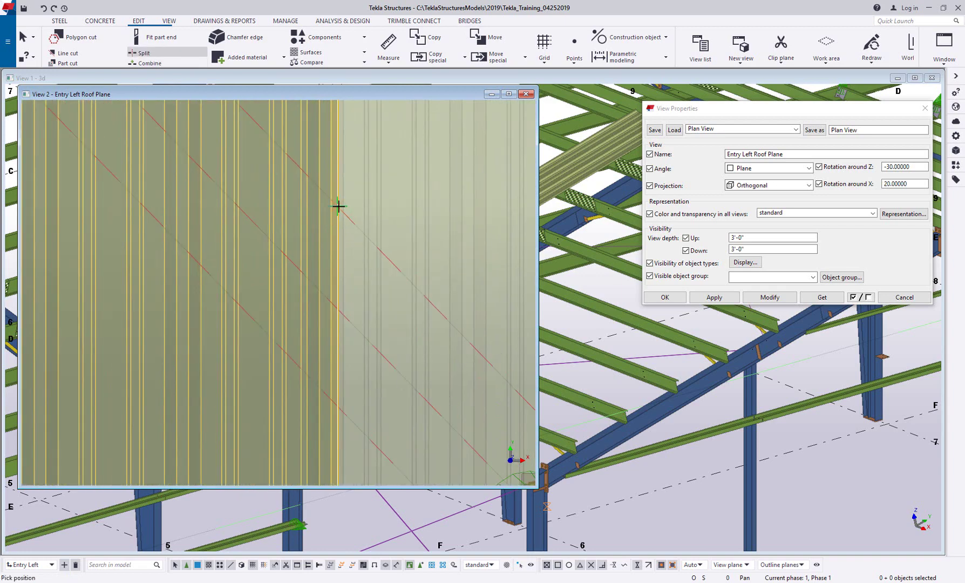
pyautogui.click(325, 243)
pyautogui.scroll(-6, 257, 233)
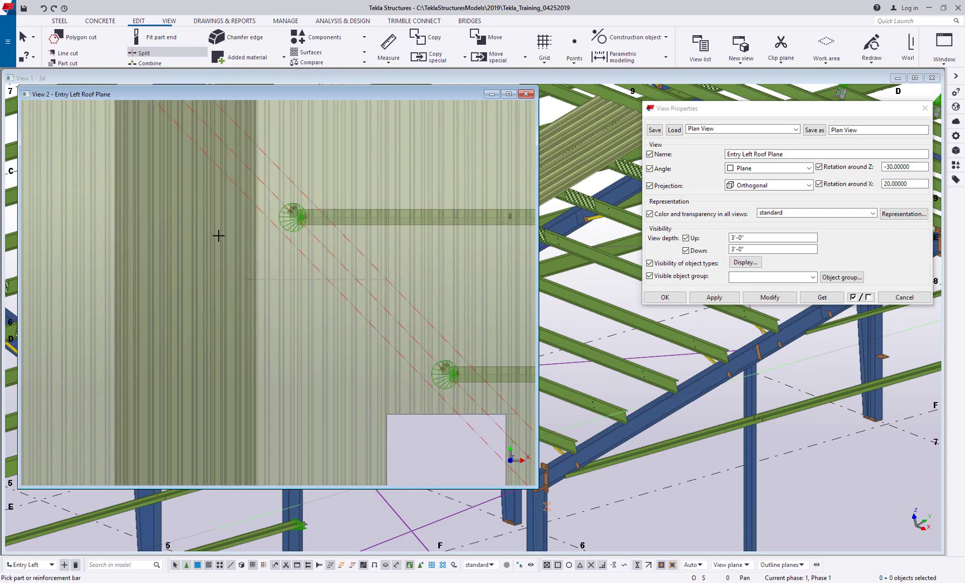
pyautogui.click(240, 150)
pyautogui.scroll(5, 275, 228)
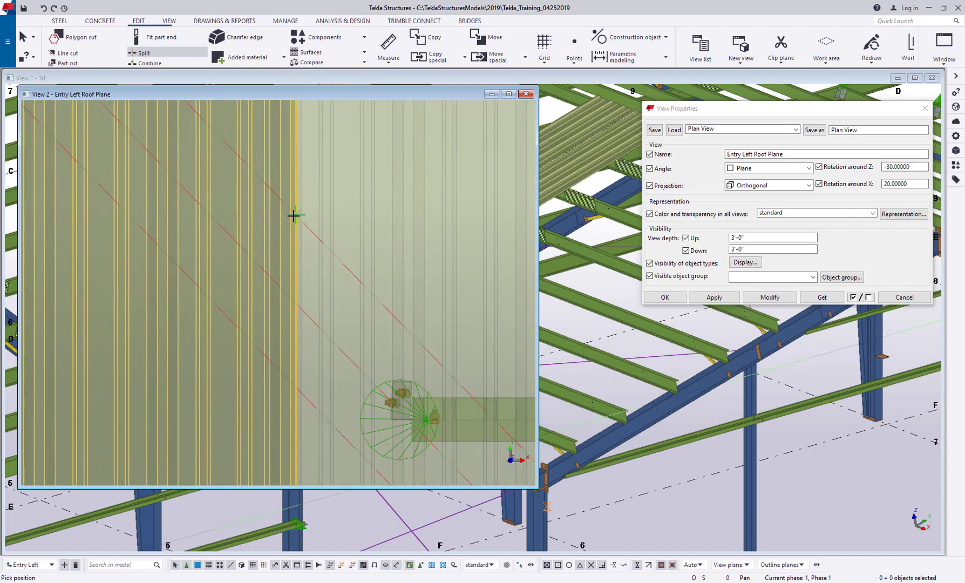
pyautogui.click(295, 215)
pyautogui.scroll(-7, 297, 263)
# Step: Split the fourth and fifth roof sheets up the valley at the entry-side offset line, and end the command
pyautogui.moveTo(282, 300); pyautogui.dragTo(349, 362, button='middle')
pyautogui.click(221, 255)
pyautogui.scroll(3, 264, 215)
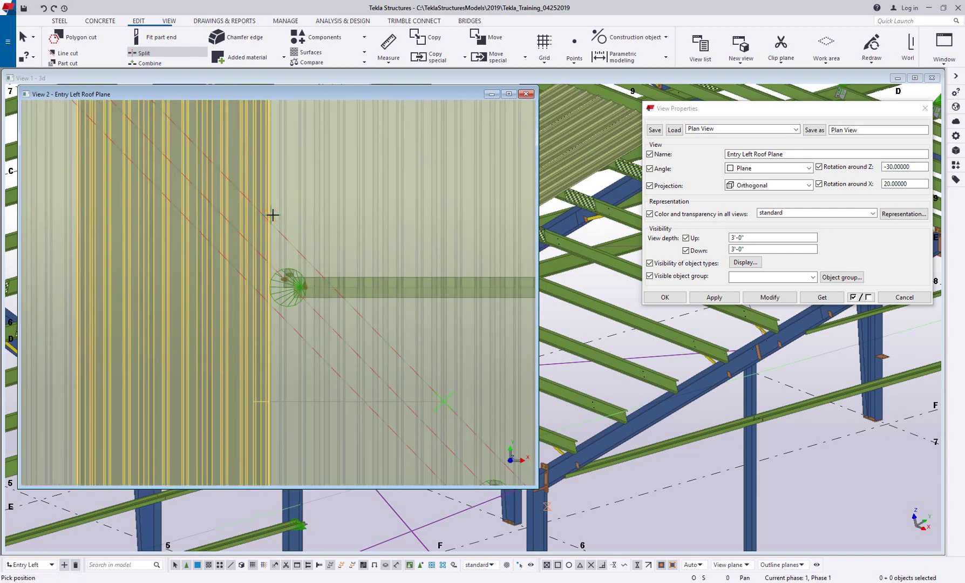
pyautogui.scroll(1, 272, 221)
pyautogui.scroll(-4, 302, 281)
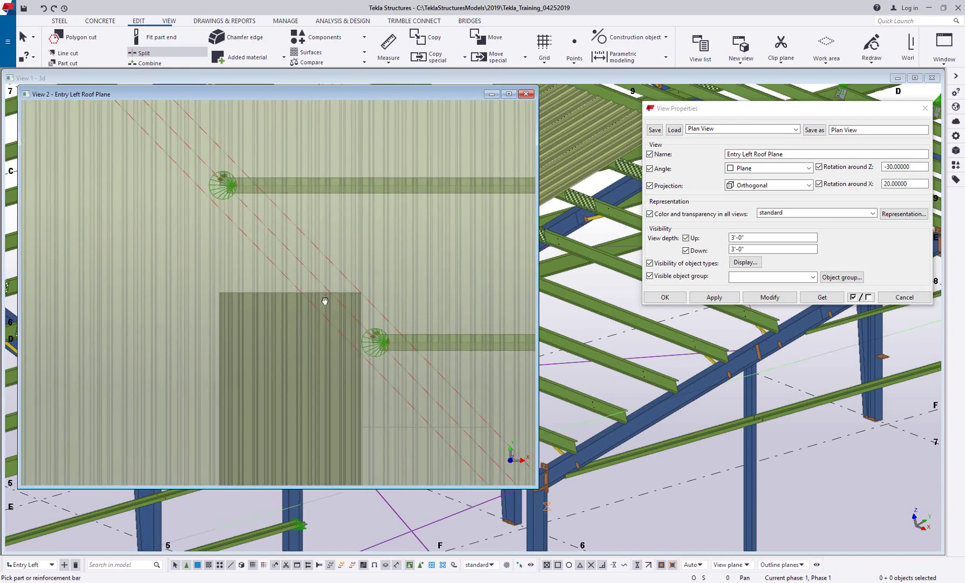
pyautogui.scroll(5, 239, 146)
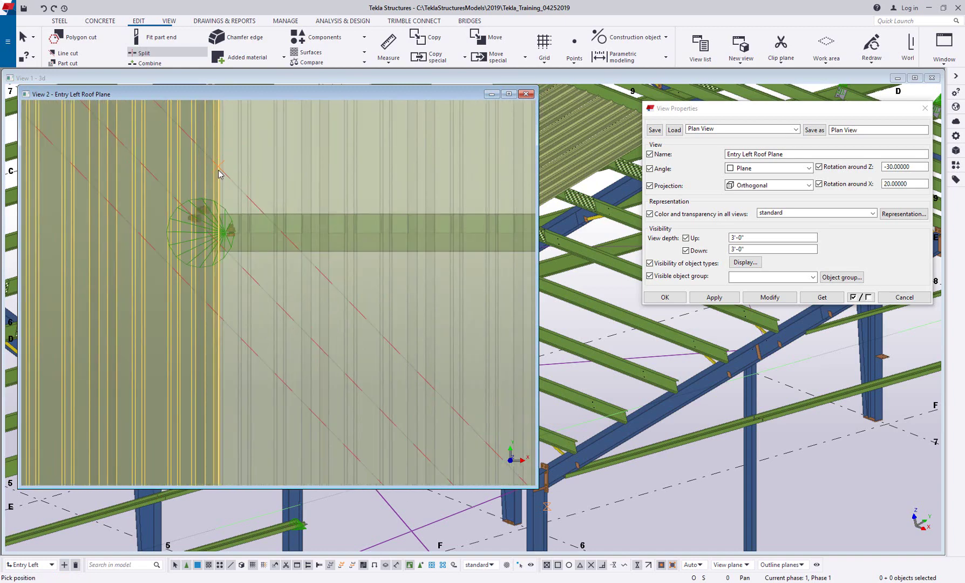
pyautogui.click(218, 170)
pyautogui.rightClick(228, 177)
pyautogui.click(249, 186)
# Step: Delete the cut-off lower pieces of the newly split roof sheets below the valley
pyautogui.scroll(-5, 254, 264)
pyautogui.moveTo(228, 269); pyautogui.dragTo(207, 189, button='middle')
pyautogui.click(192, 280)
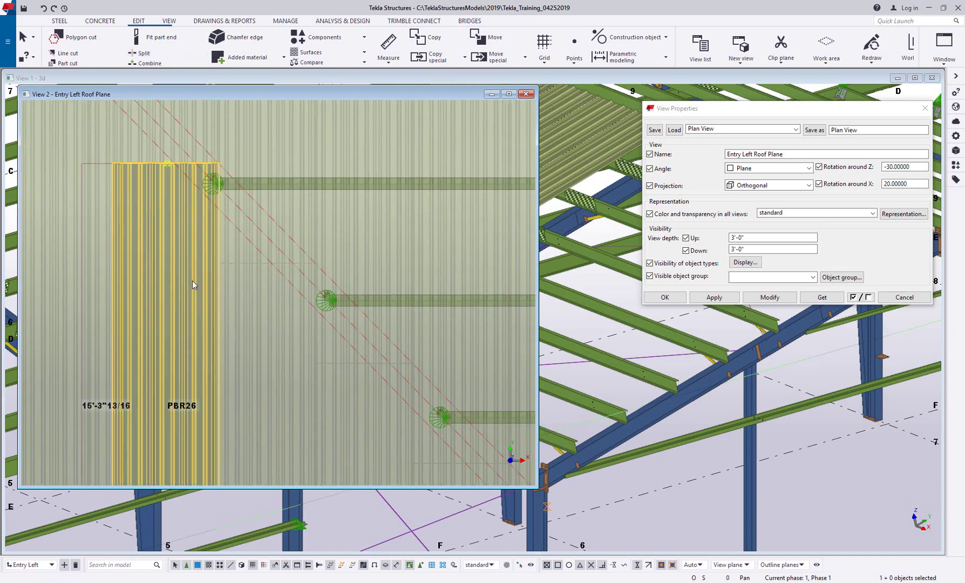
pyautogui.scroll(-3, 237, 311)
pyautogui.press('Delete')
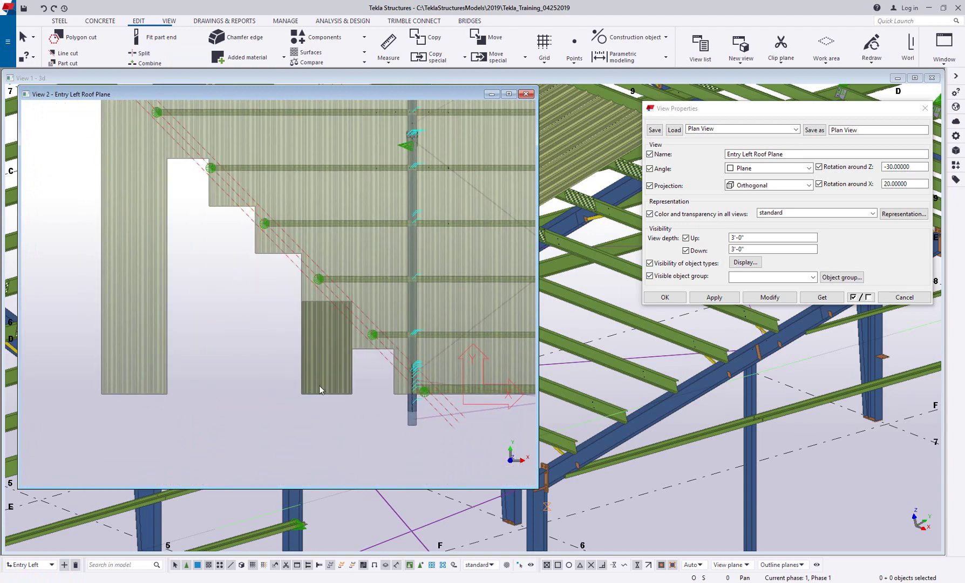
# Step: Close the Entry Left Roof Plane view and disable the FRAME_SHEET name exclusion in the 3d view's filter
pyautogui.click(527, 96)
pyautogui.scroll(-3, 461, 311)
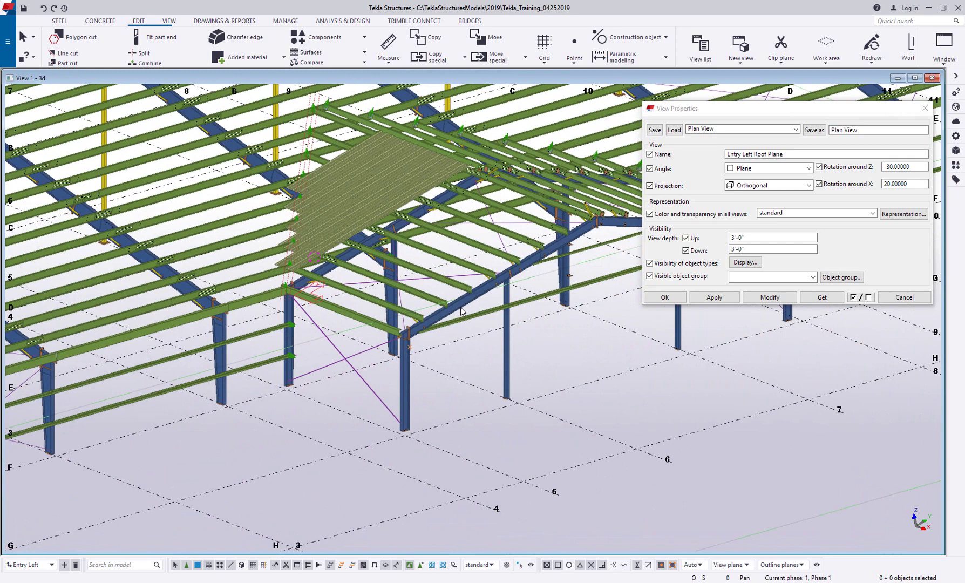
pyautogui.doubleClick(838, 315)
pyautogui.click(831, 277)
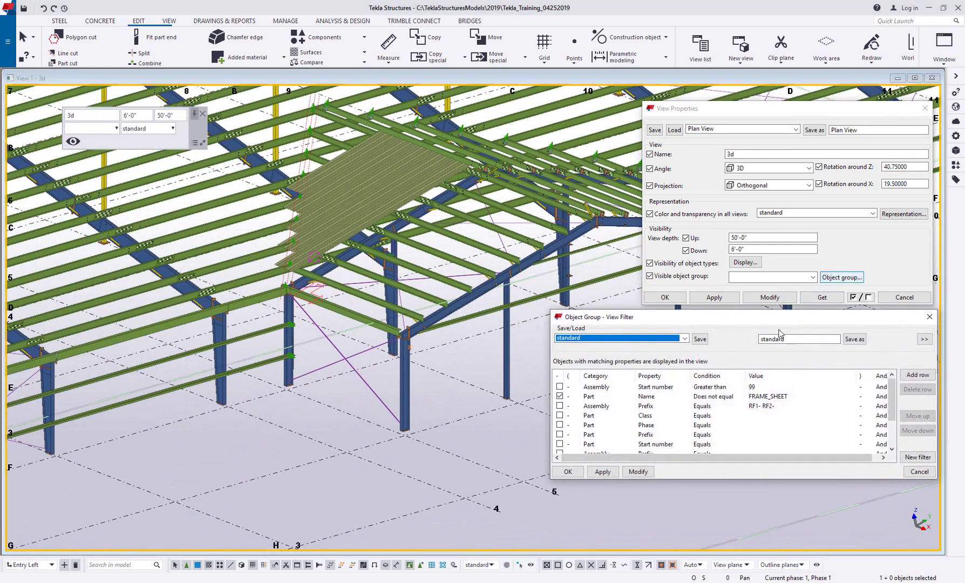
pyautogui.click(563, 396)
pyautogui.click(637, 472)
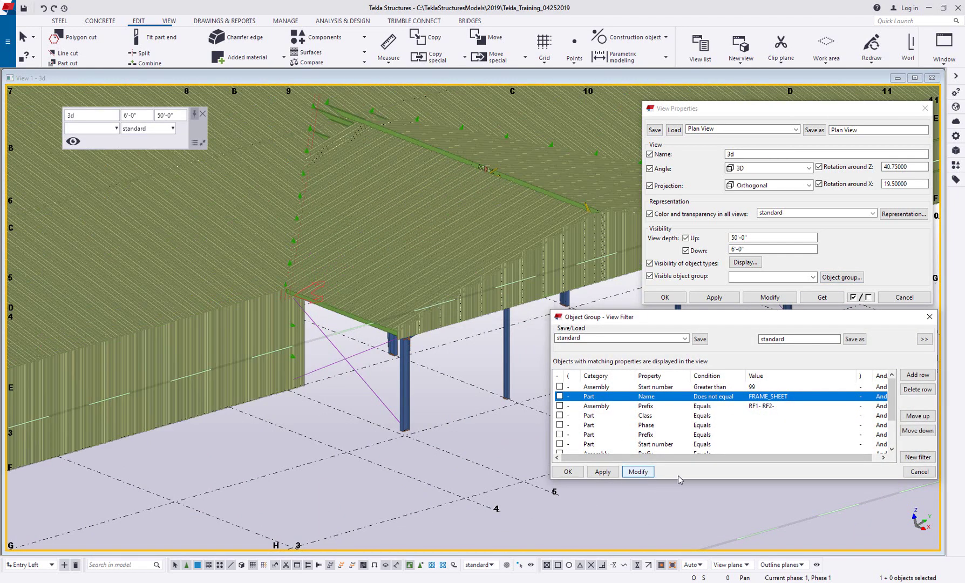
pyautogui.click(918, 472)
# Step: Inspect the trimmed entry roof sheets along the valley in the 3d view one by one, and close the view properties
pyautogui.scroll(5, 415, 352)
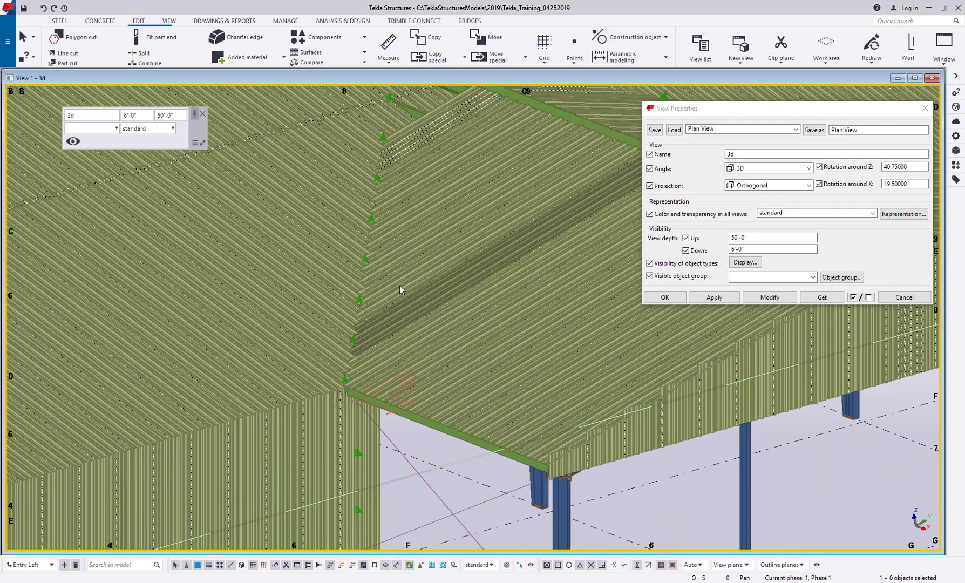
pyautogui.click(398, 284)
pyautogui.click(388, 252)
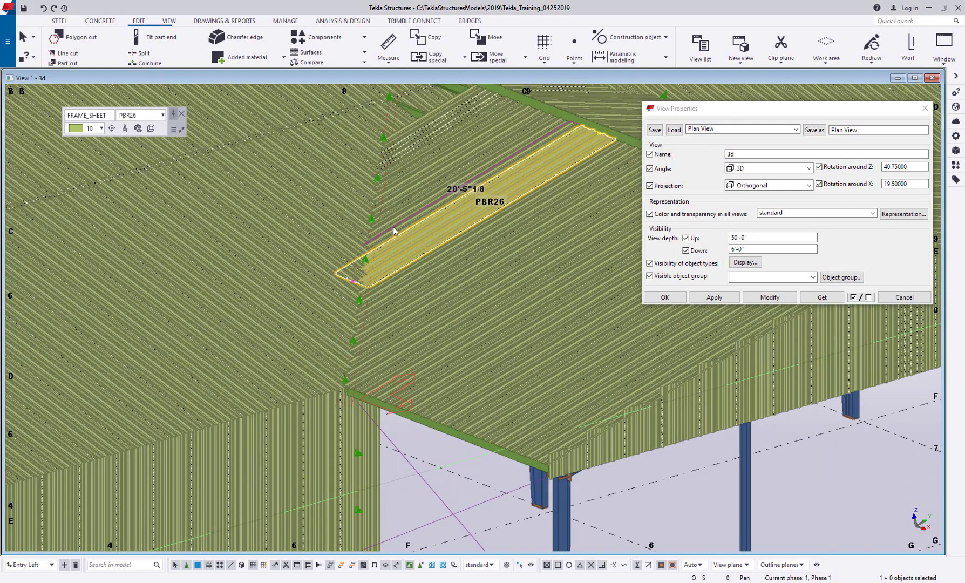
pyautogui.click(392, 226)
pyautogui.click(410, 211)
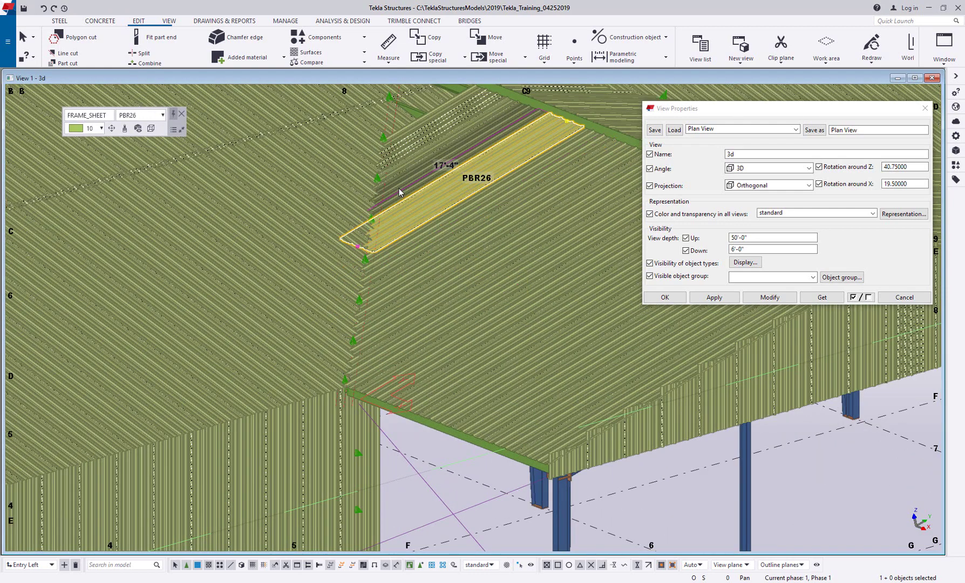
pyautogui.click(400, 192)
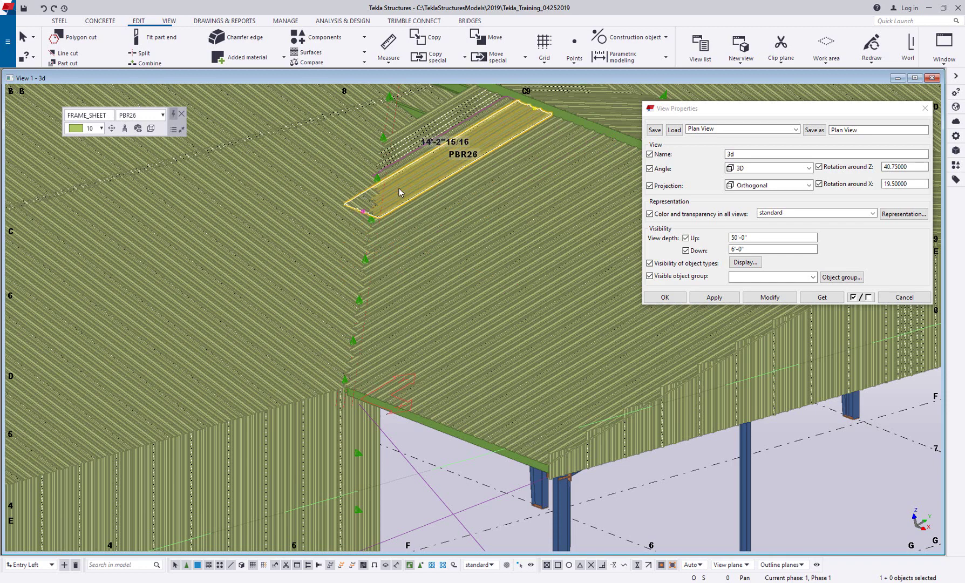
pyautogui.click(914, 299)
pyautogui.scroll(-2, 531, 311)
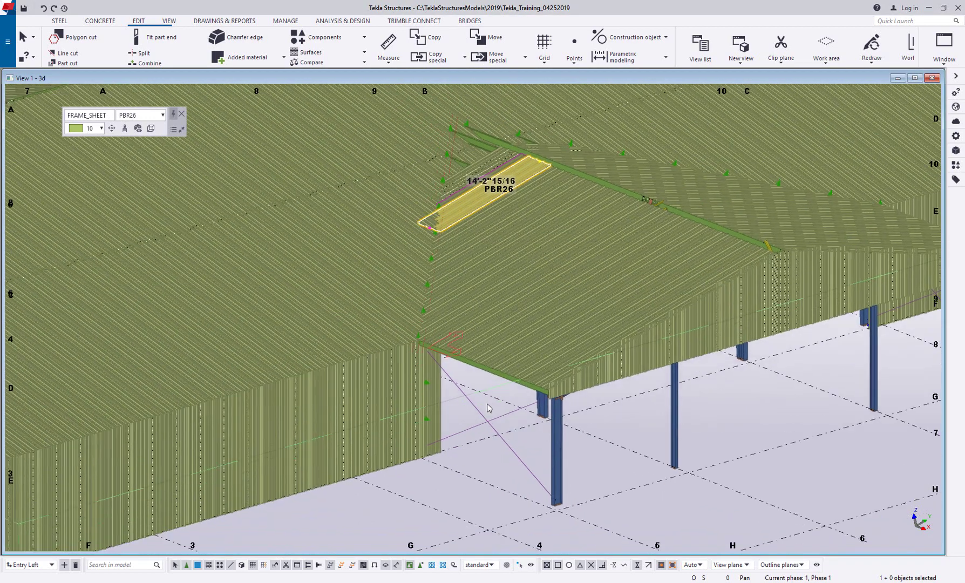
pyautogui.click(450, 428)
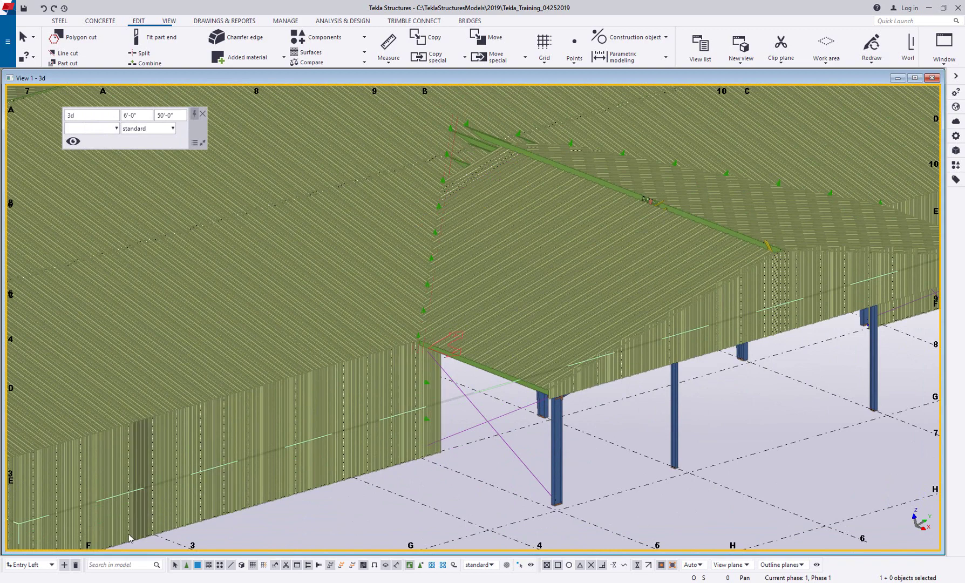
# Step: Activate the Main Roof Front work plane and create a view on it named Main Front Roof Plane
pyautogui.click(52, 564)
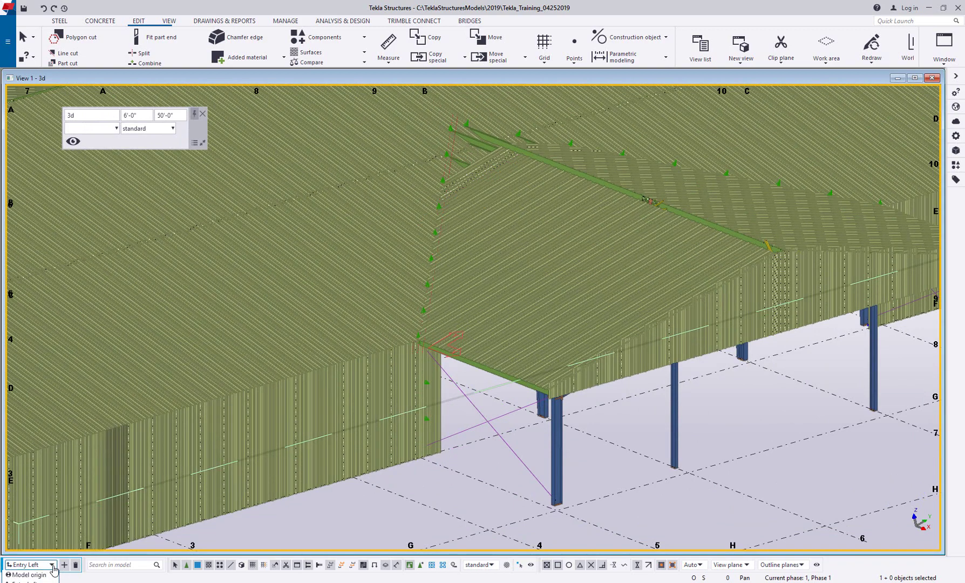
pyautogui.click(30, 582)
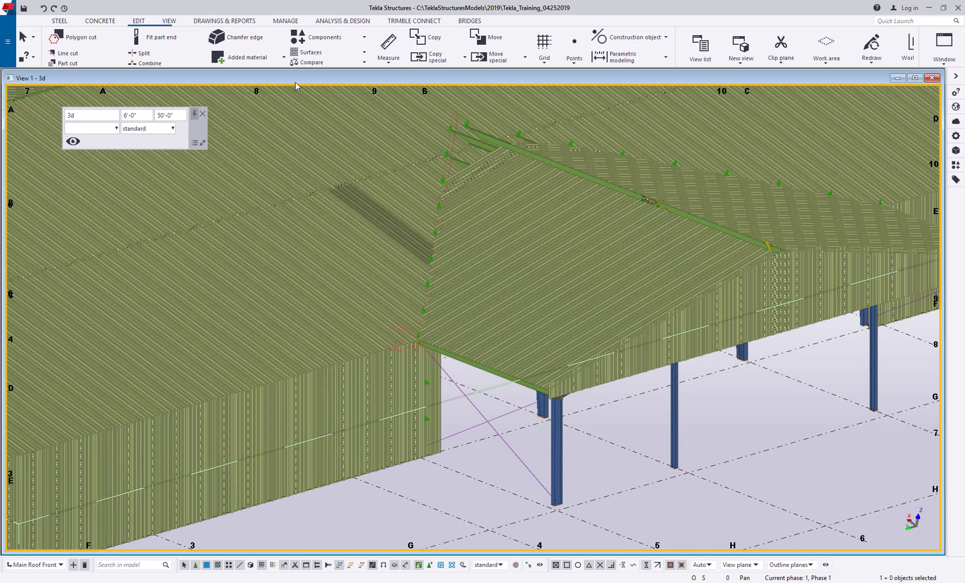
pyautogui.click(169, 20)
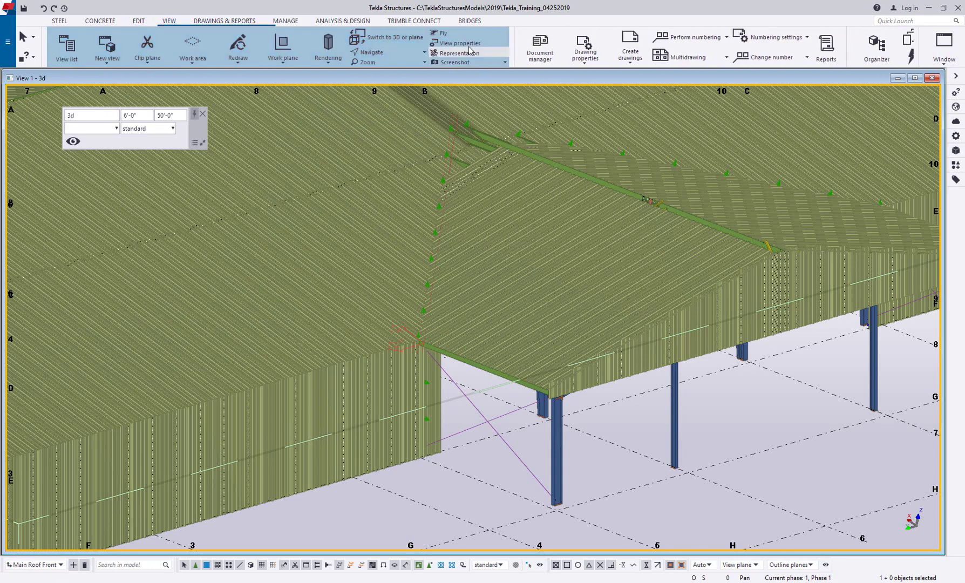
pyautogui.click(459, 43)
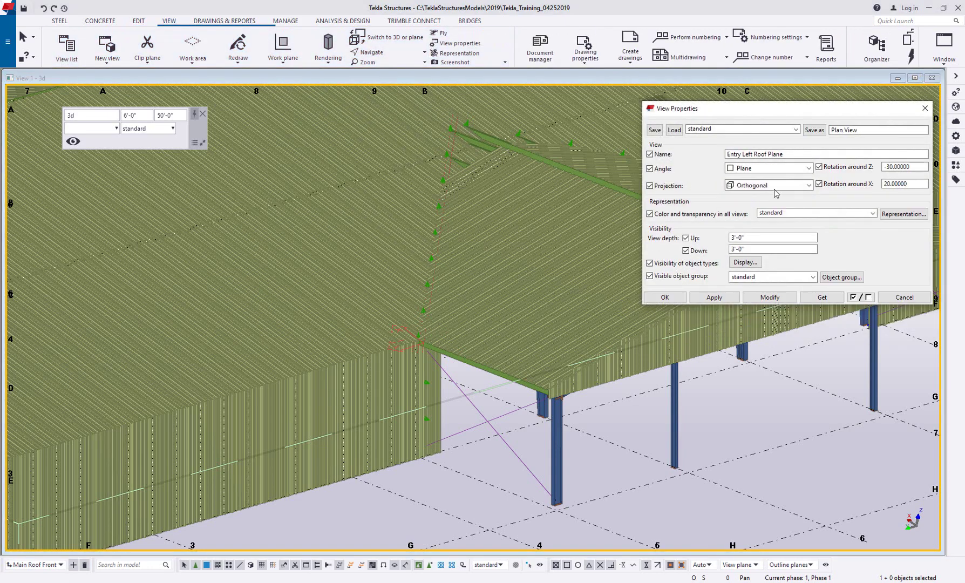
pyautogui.doubleClick(732, 154)
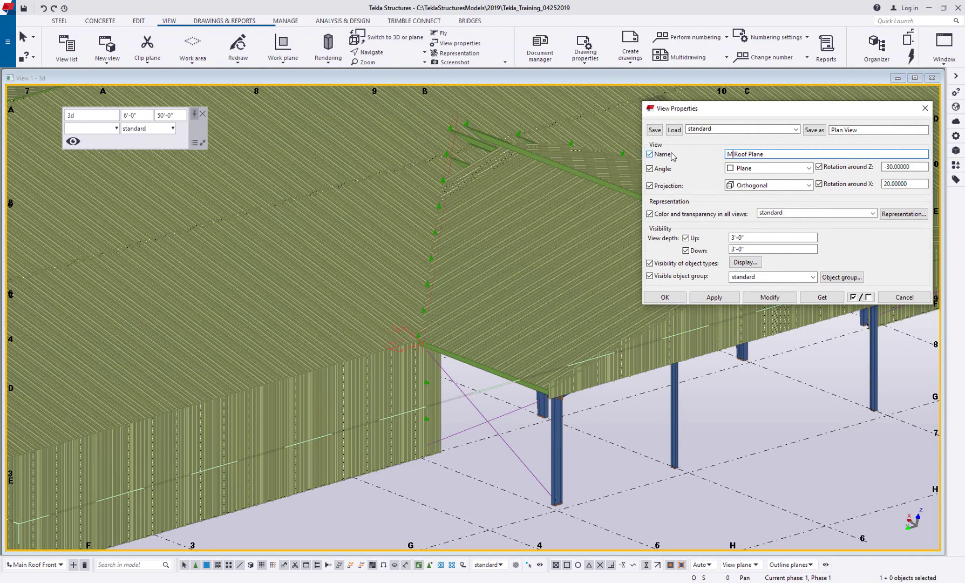
pyautogui.click(663, 297)
pyautogui.click(108, 64)
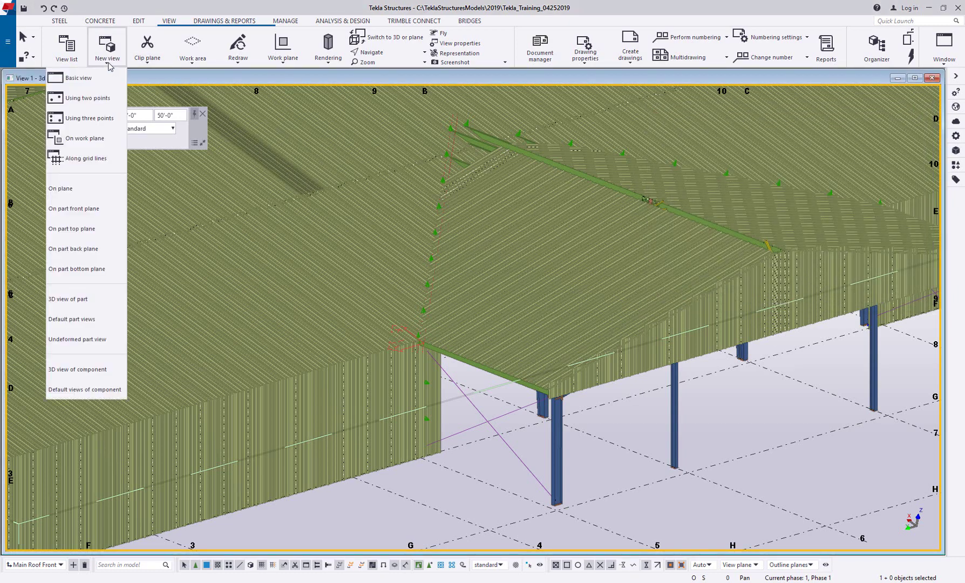
pyautogui.click(85, 138)
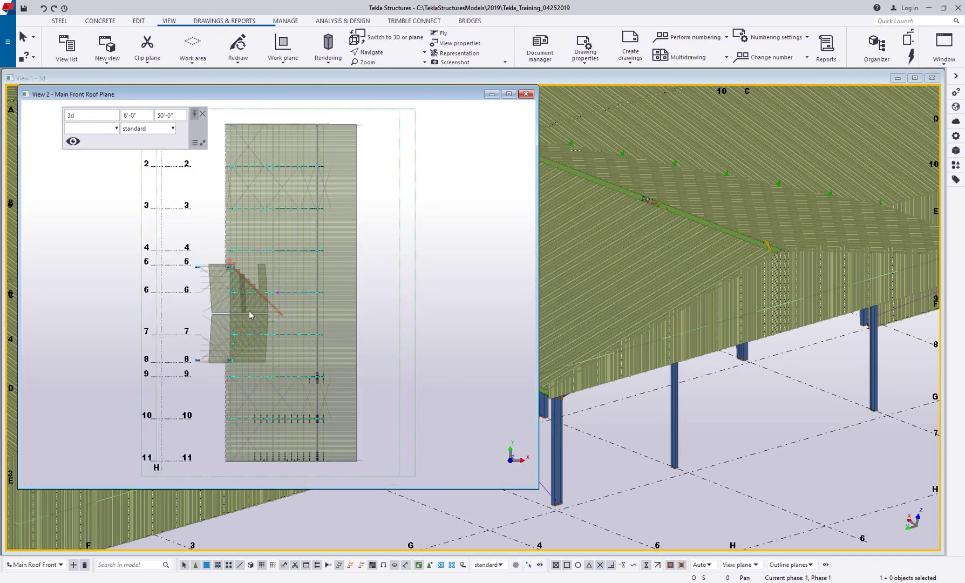
# Step: Filter the Main Front Roof Plane view with +Mbs_Sheet_and_Building, enabling the MbsBuilding row with the condition Does not equal ENTRY
pyautogui.scroll(5, 249, 311)
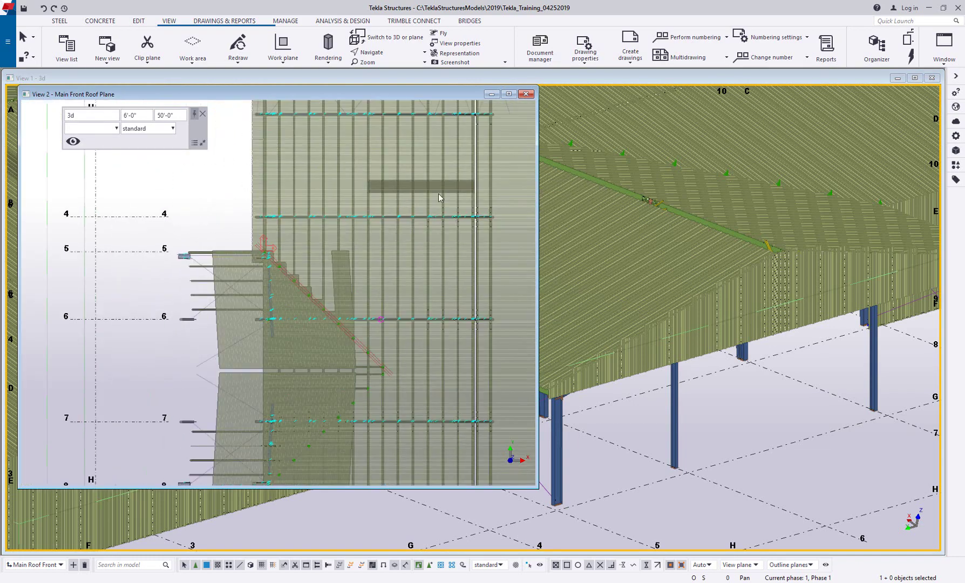
pyautogui.moveTo(438, 198); pyautogui.dragTo(312, 214, button='middle')
pyautogui.scroll(-1, 311, 215)
pyautogui.scroll(5, 310, 215)
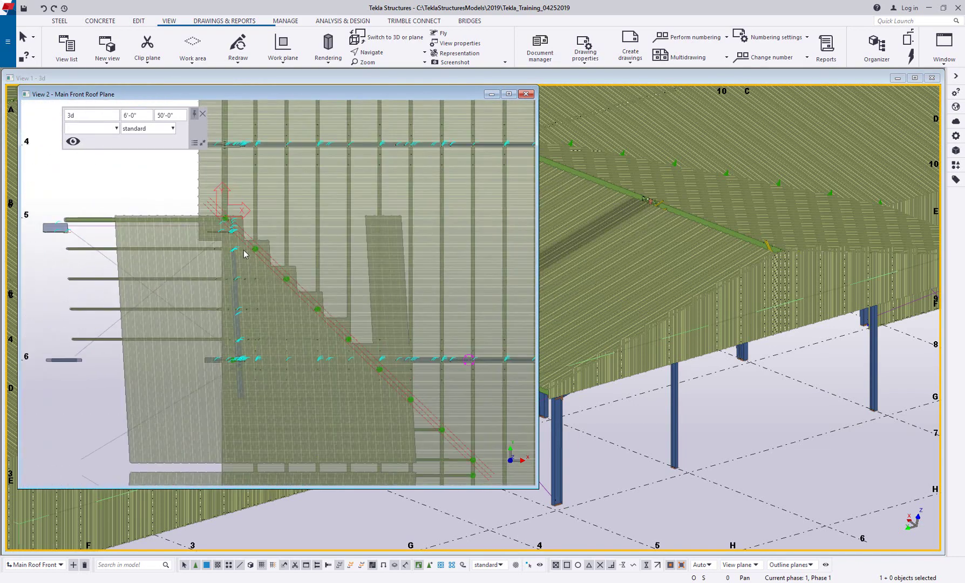
pyautogui.doubleClick(149, 185)
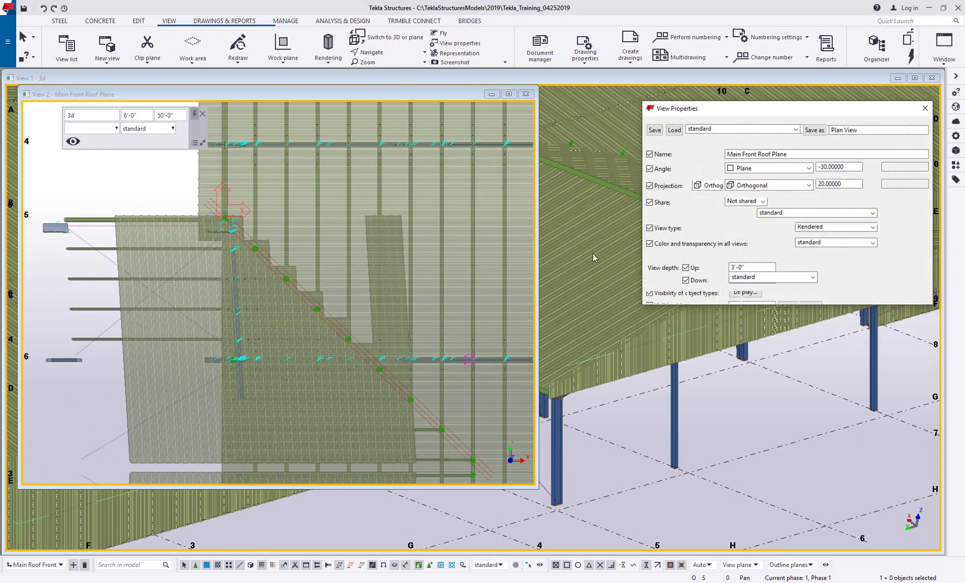
pyautogui.click(831, 278)
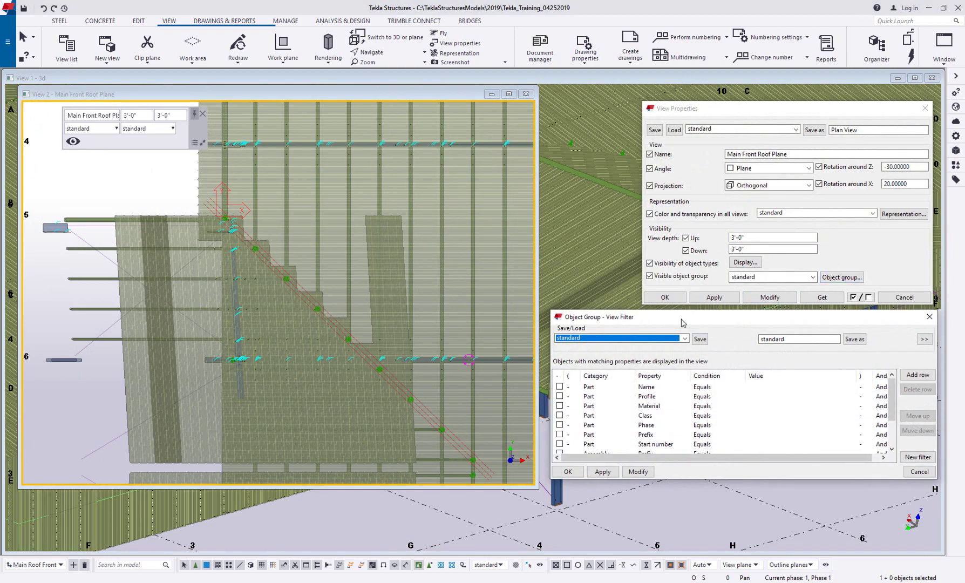
pyautogui.click(684, 338)
pyautogui.click(591, 374)
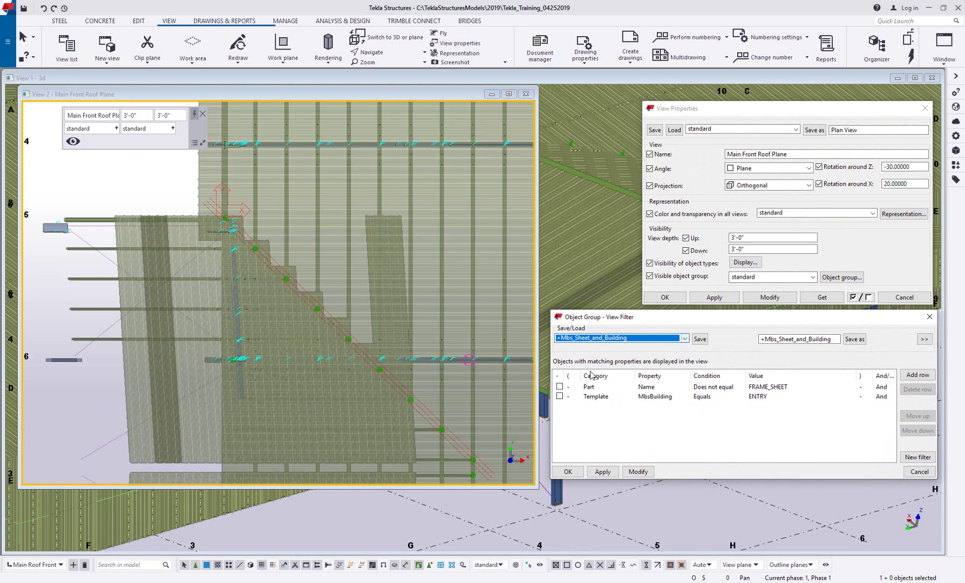
pyautogui.click(560, 396)
pyautogui.click(699, 400)
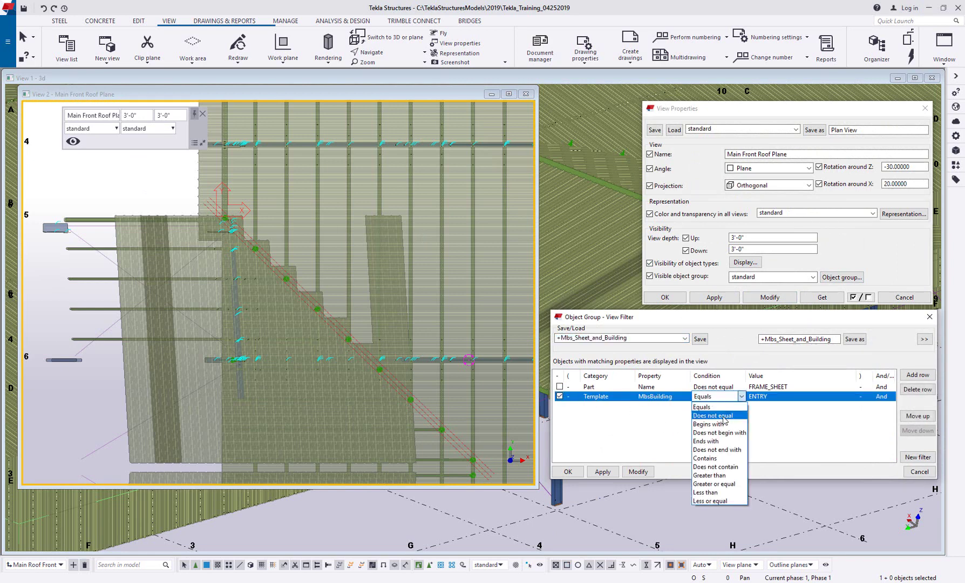
pyautogui.click(720, 415)
pyautogui.click(637, 472)
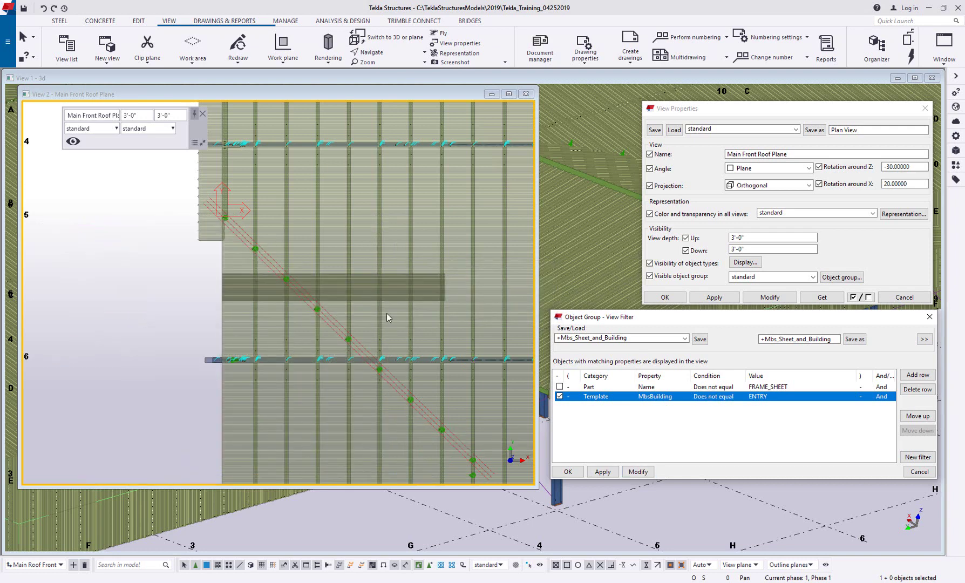
# Step: Split the first full main roof sheet at the valley's lower end where the main-roof-side offset line crosses its upper edge
pyautogui.moveTo(483, 454); pyautogui.dragTo(448, 369, button='middle')
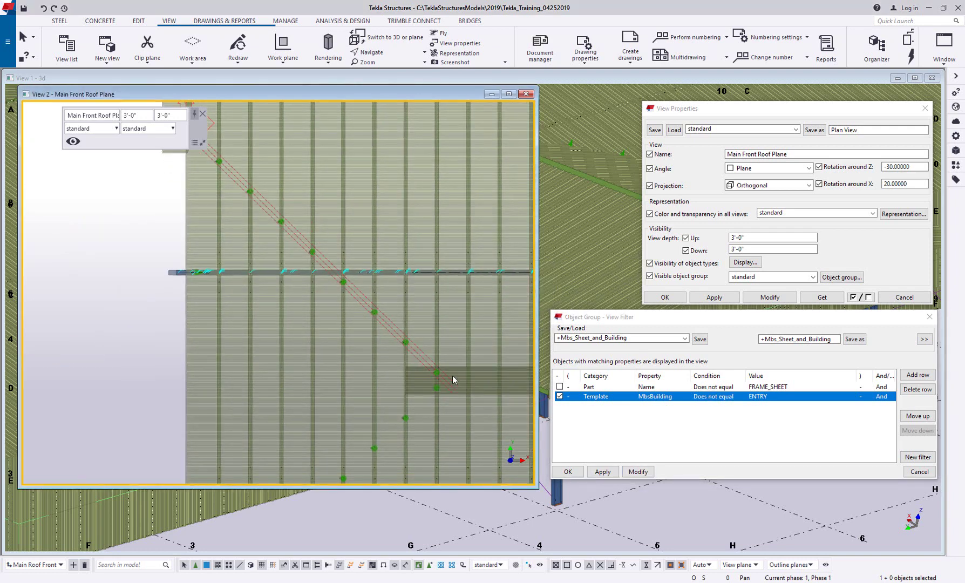
pyautogui.moveTo(302, 182); pyautogui.dragTo(355, 325, button='middle')
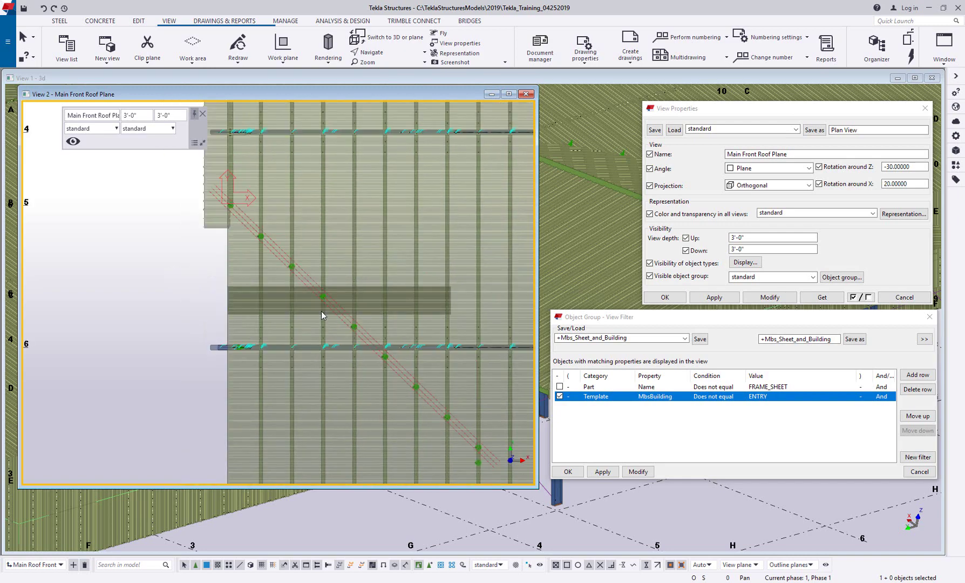
pyautogui.scroll(1, 238, 244)
pyautogui.scroll(1, 234, 250)
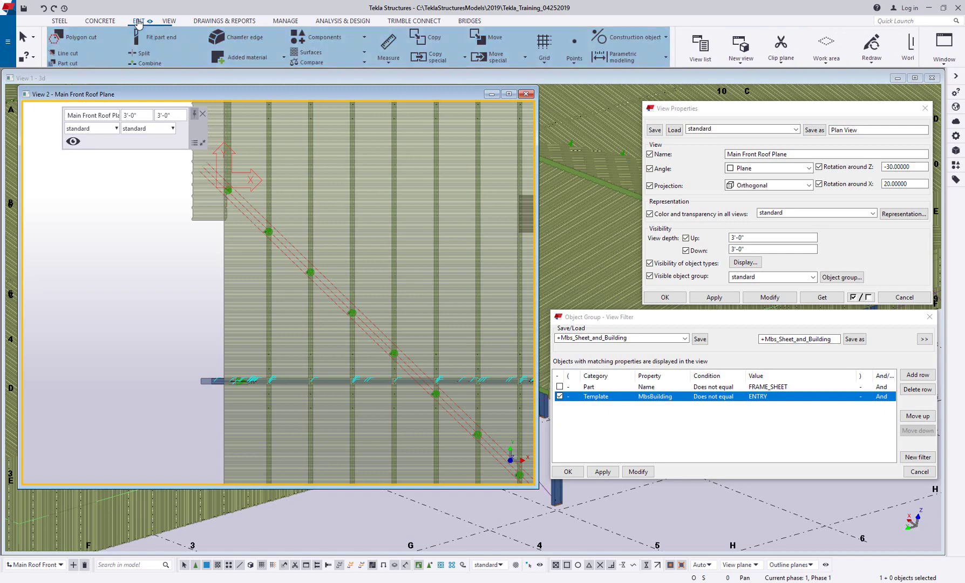
pyautogui.click(141, 53)
pyautogui.click(274, 244)
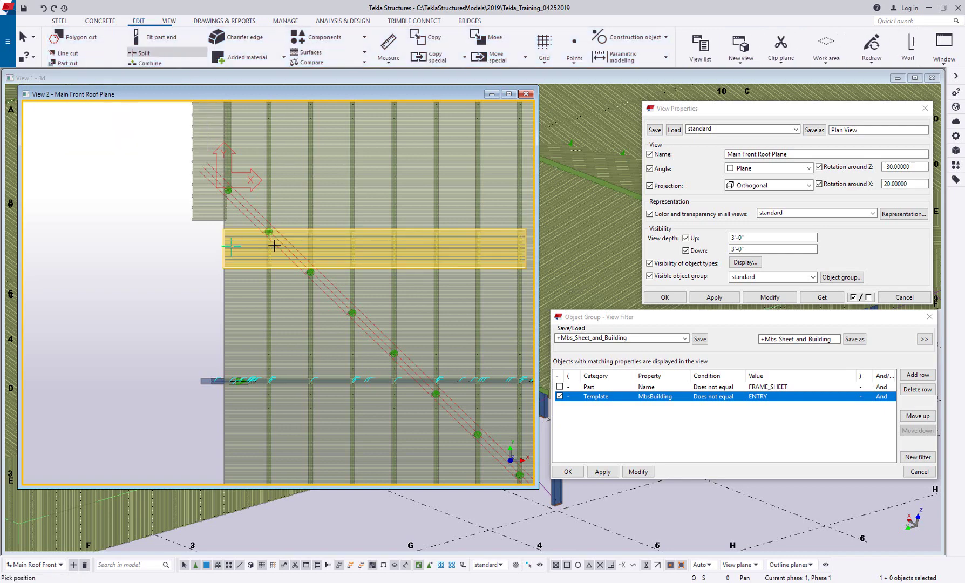
pyautogui.scroll(5, 278, 234)
pyautogui.scroll(3, 281, 207)
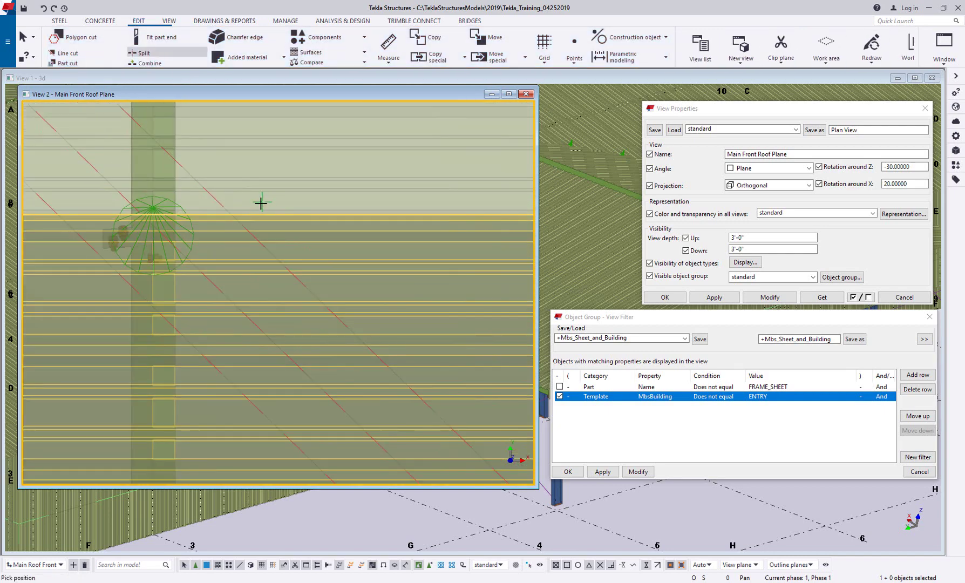
pyautogui.click(231, 215)
# Step: Split the second and third main roof sheets up the valley where the main-roof-side offset line crosses their upper edges
pyautogui.scroll(-5, 246, 194)
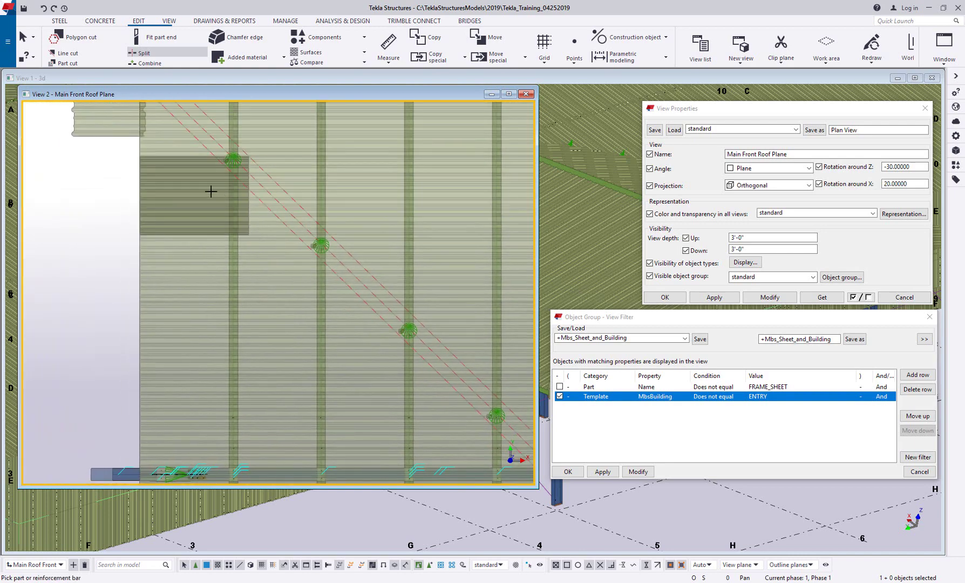
pyautogui.click(286, 245)
pyautogui.scroll(5, 360, 226)
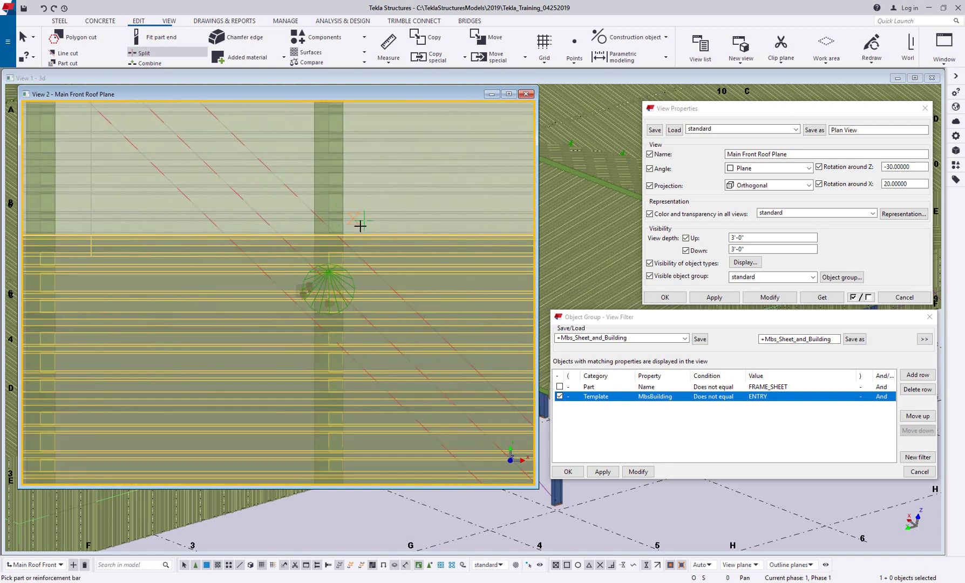
pyautogui.scroll(5, 360, 226)
pyautogui.click(301, 253)
pyautogui.click(299, 253)
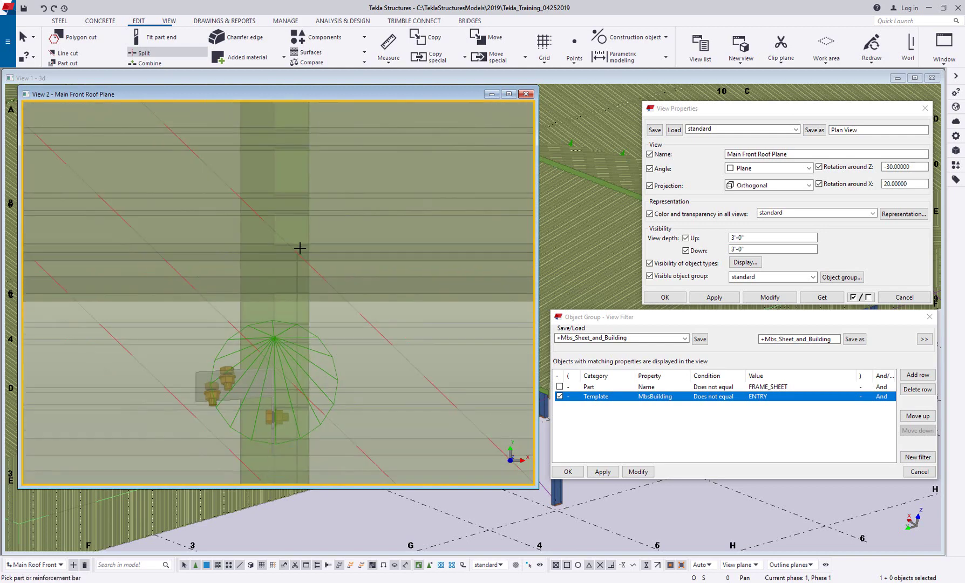
pyautogui.scroll(-5, 293, 263)
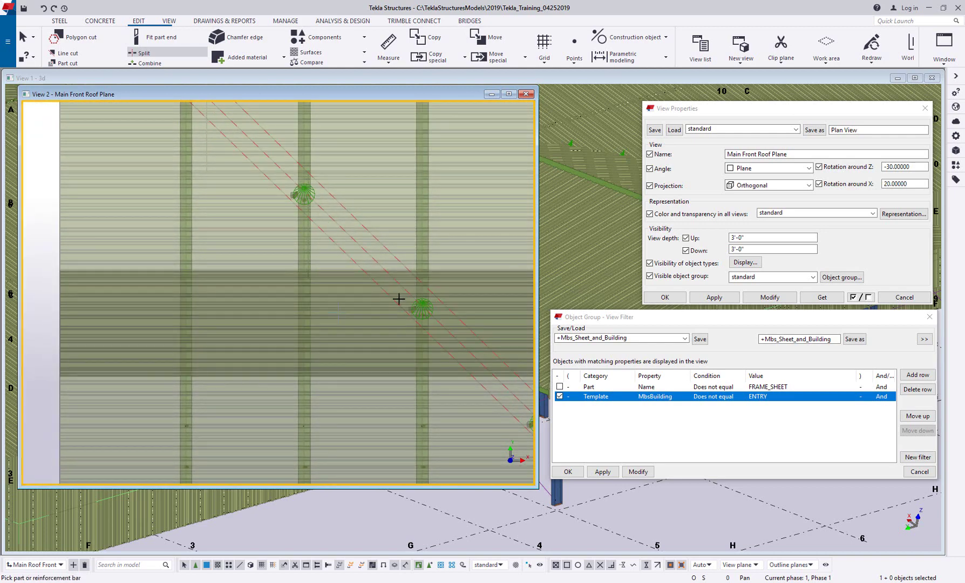
pyautogui.scroll(8, 403, 284)
pyautogui.click(409, 265)
pyautogui.click(392, 250)
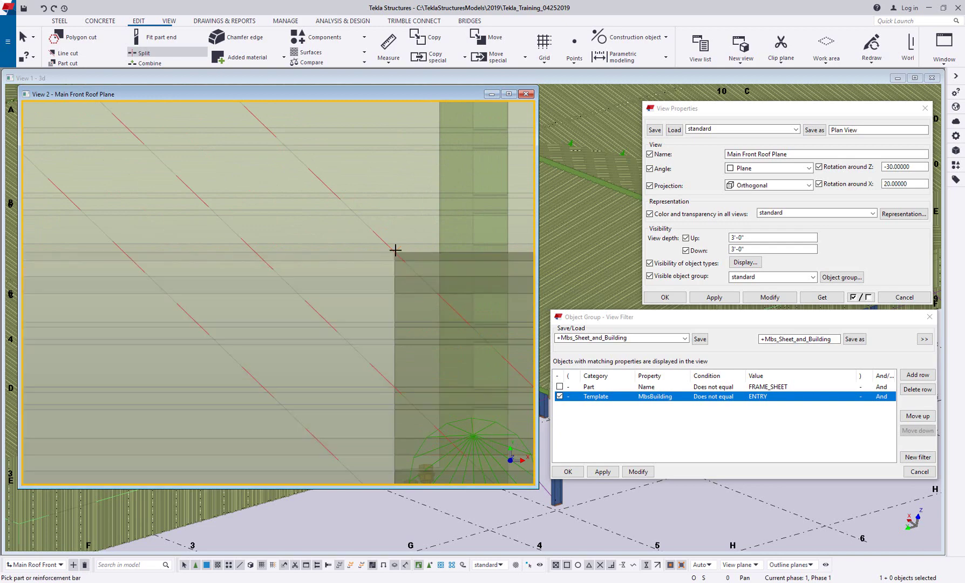
# Step: Split the fourth main roof sheet up the valley at the main-roof-side offset line
pyautogui.scroll(-8, 380, 263)
pyautogui.scroll(8, 378, 265)
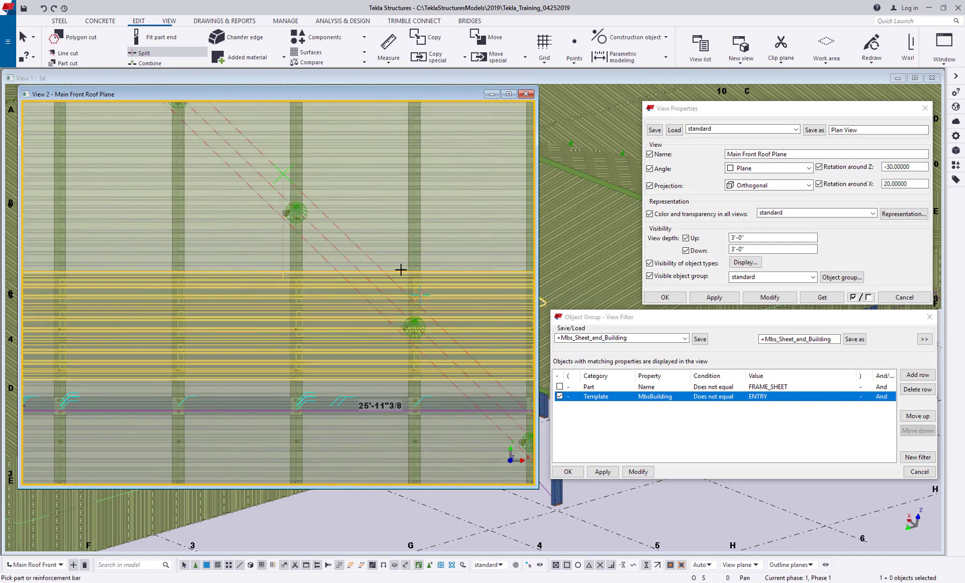
pyautogui.click(348, 264)
pyautogui.click(348, 264)
pyautogui.scroll(-8, 346, 265)
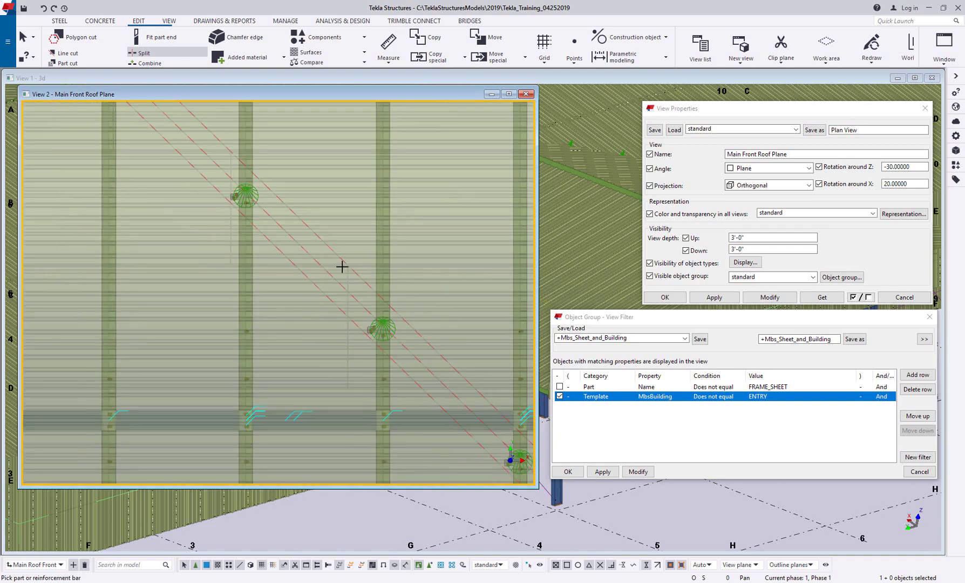
# Step: Delete the four cut-off eave-side pieces of the split main roof sheets below the valley
pyautogui.click(227, 170)
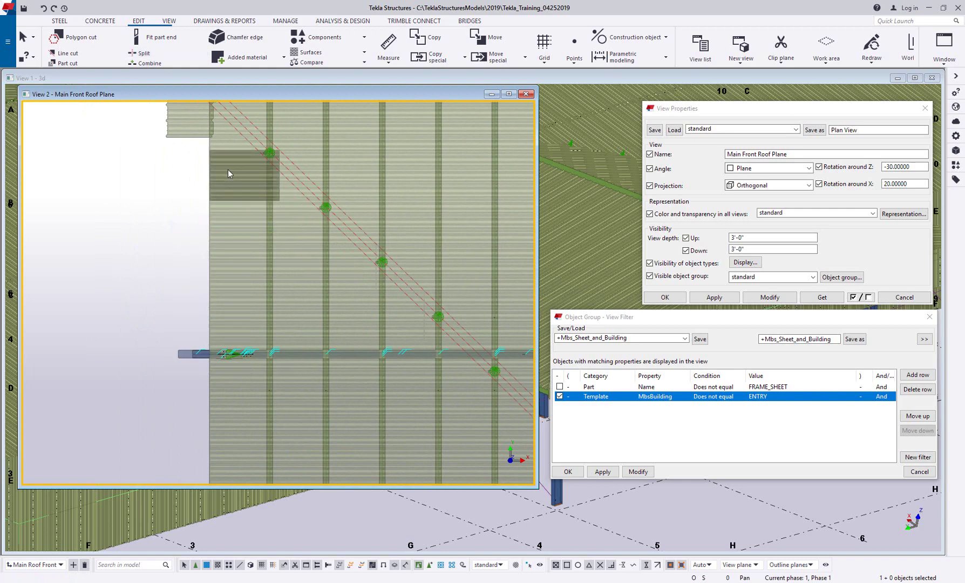
pyautogui.press('Delete')
pyautogui.click(223, 215)
pyautogui.press('Delete')
pyautogui.click(233, 255)
pyautogui.press('Delete')
pyautogui.click(234, 302)
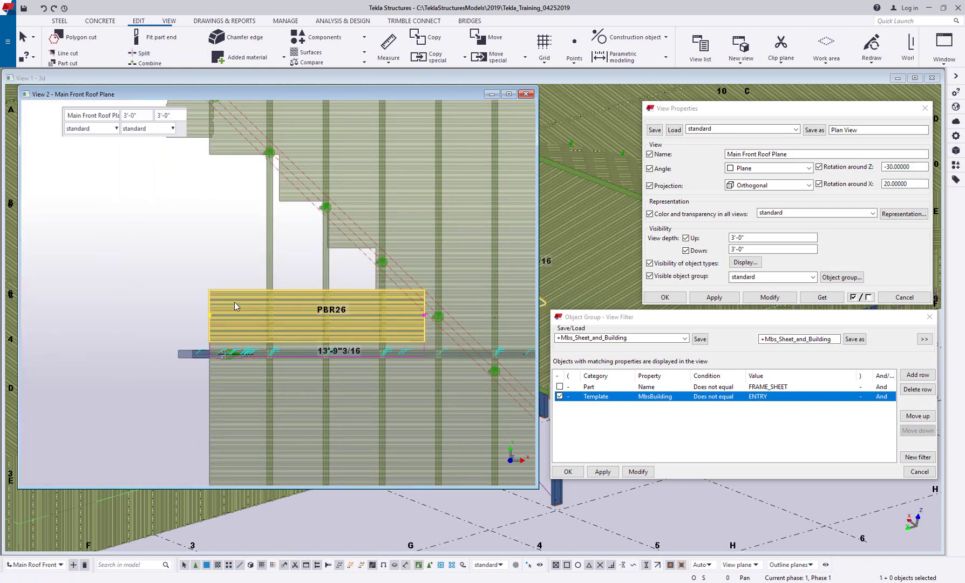
pyautogui.press('Delete')
pyautogui.scroll(-4, 270, 273)
pyautogui.moveTo(330, 277)
pyautogui.keyDown('ctrl'); pyautogui.mouseDown(button='middle')
pyautogui.moveTo(394, 259)
pyautogui.moveTo(451, 191)
pyautogui.moveTo(409, 215)
pyautogui.moveTo(318, 220)
pyautogui.mouseUp(button='middle'); pyautogui.keyUp('ctrl')
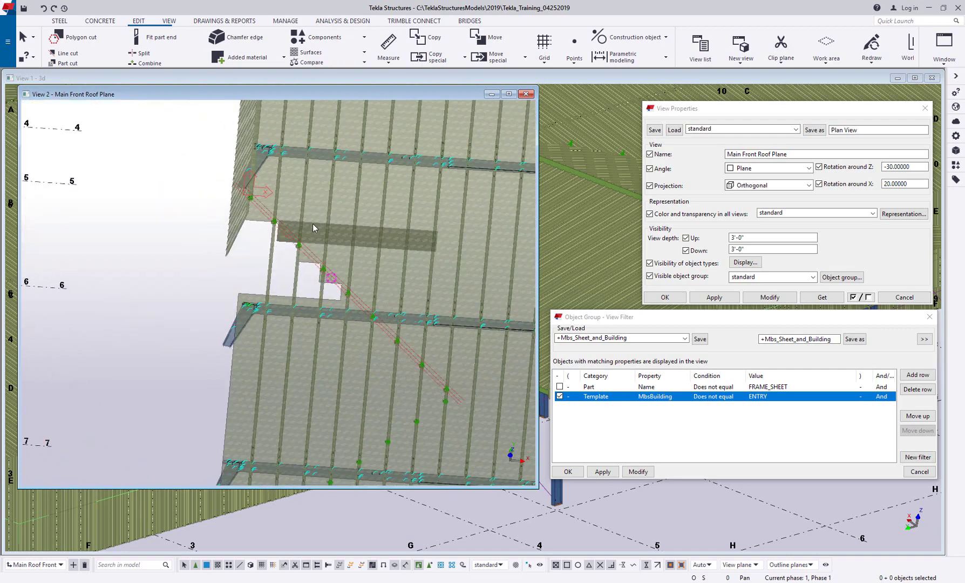
# Step: Close the Main Front Roof Plane view and examine a trimmed main roof sheet along the entry valley in 3D
pyautogui.hotkey('ctrl', 'p')
pyautogui.click(526, 94)
pyautogui.scroll(-1, 378, 234)
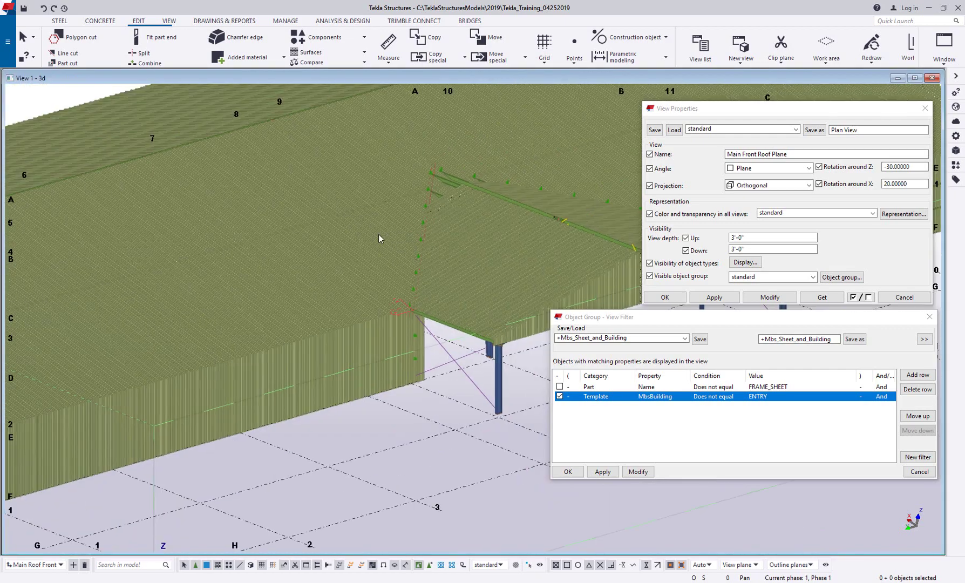
pyautogui.scroll(5, 406, 252)
pyautogui.click(408, 253)
pyautogui.moveTo(408, 253); pyautogui.dragTo(395, 366)
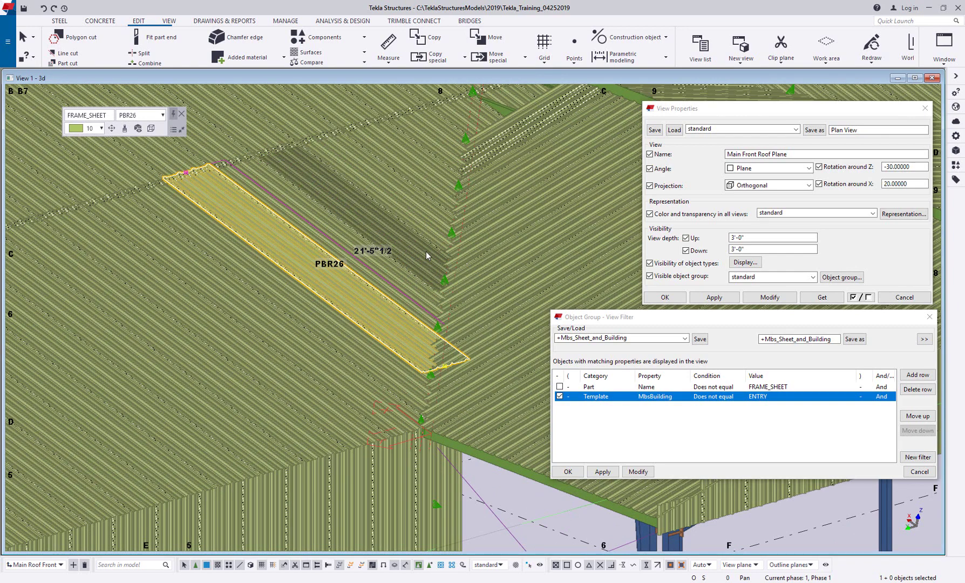
pyautogui.click(431, 216)
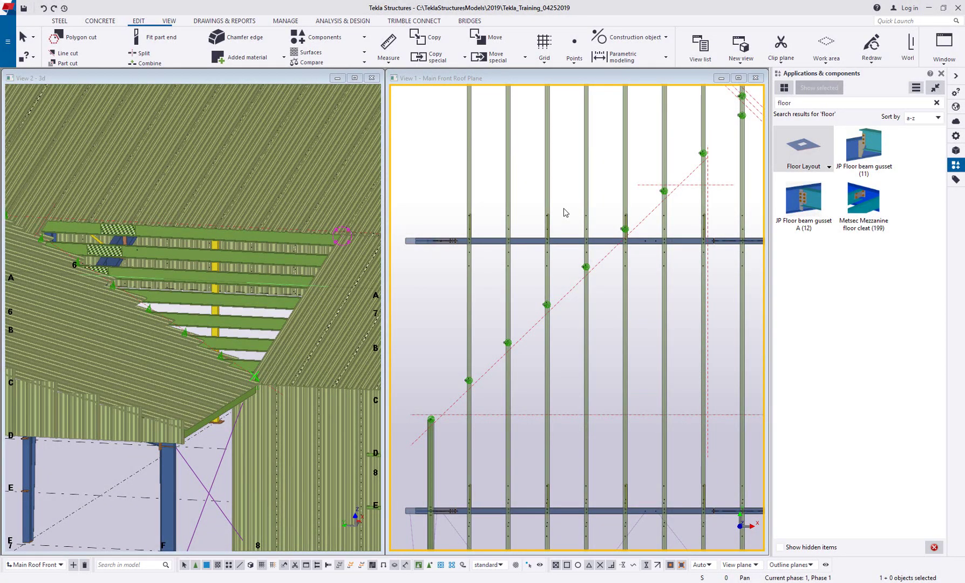
# Step: Load the +FrameSheet attributes into the Floor Layout component and accept them with profile PBR26 and part name FRAME_SHEET
pyautogui.click(807, 149)
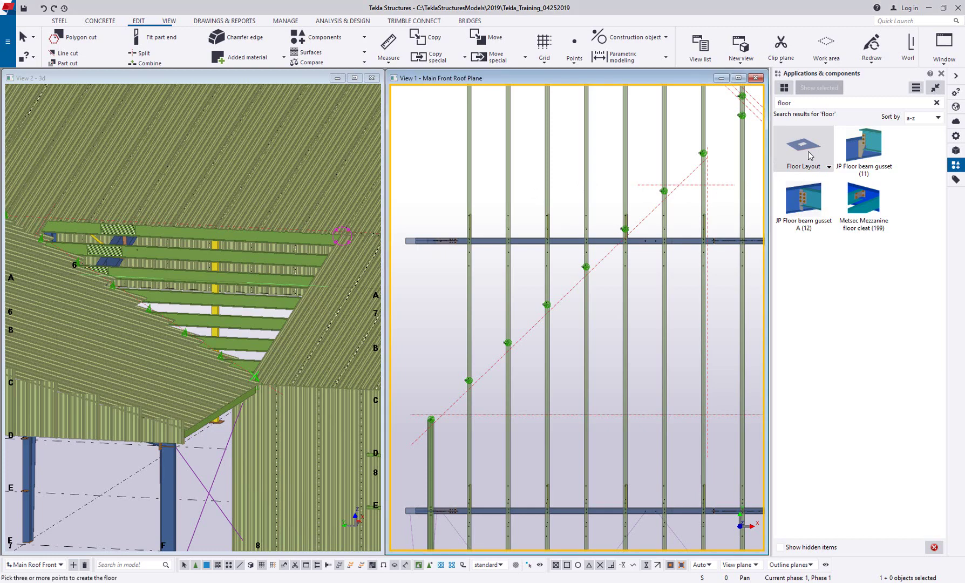
pyautogui.doubleClick(810, 153)
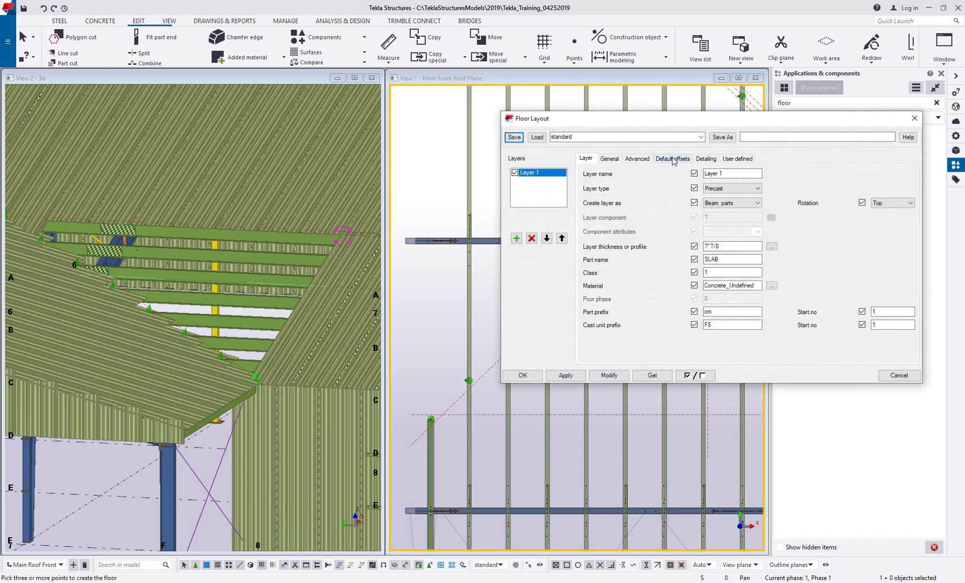
pyautogui.click(700, 137)
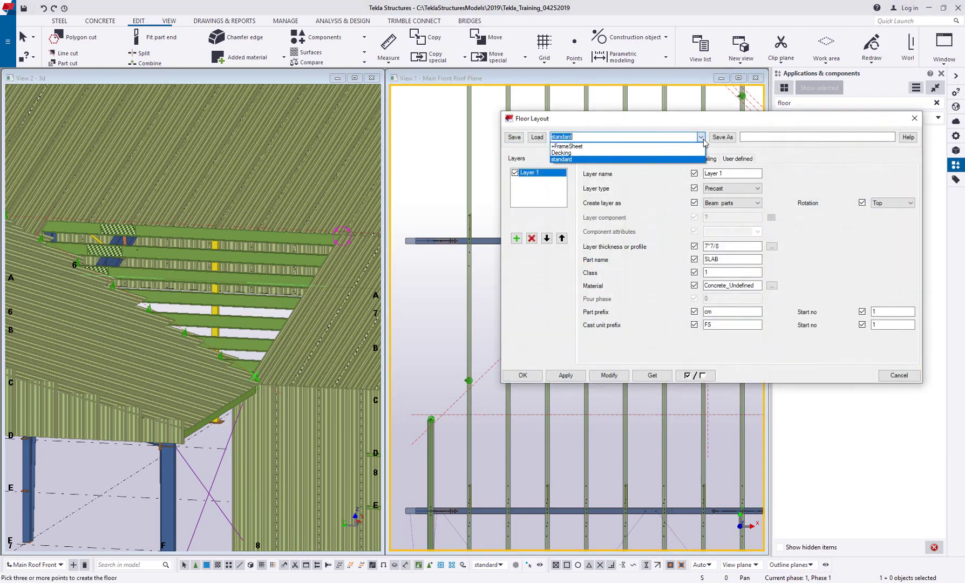
pyautogui.click(634, 143)
pyautogui.click(537, 137)
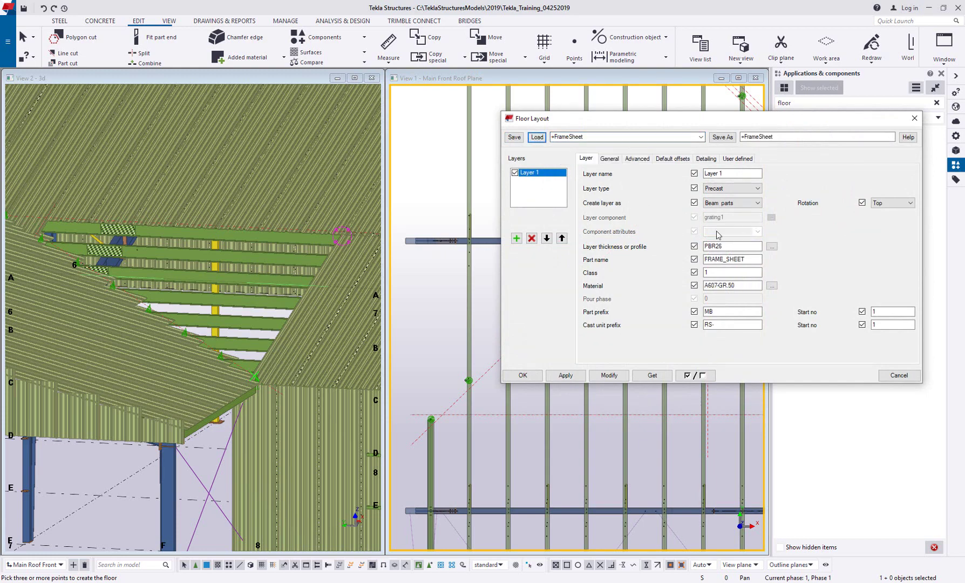
pyautogui.doubleClick(734, 246)
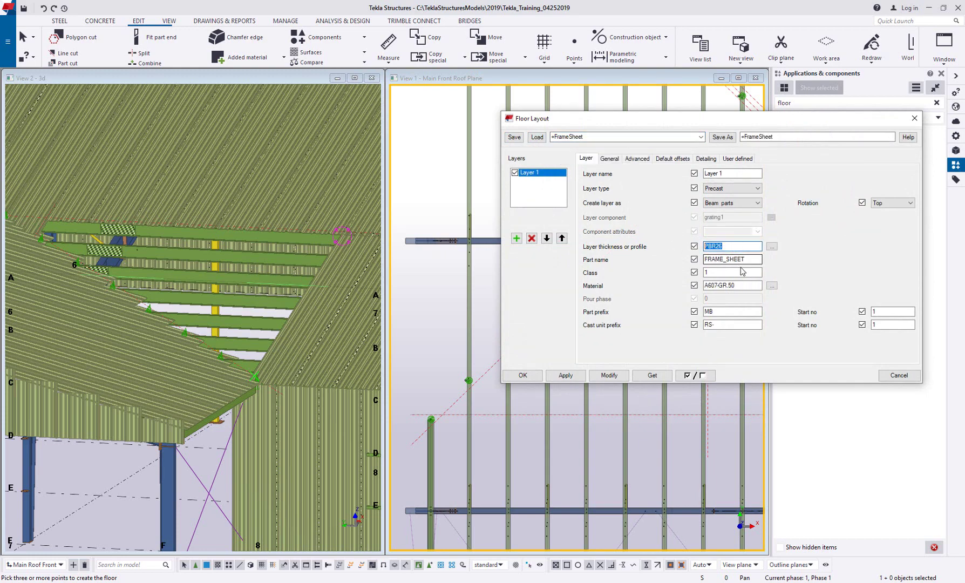
pyautogui.click(749, 260)
pyautogui.doubleClick(723, 258)
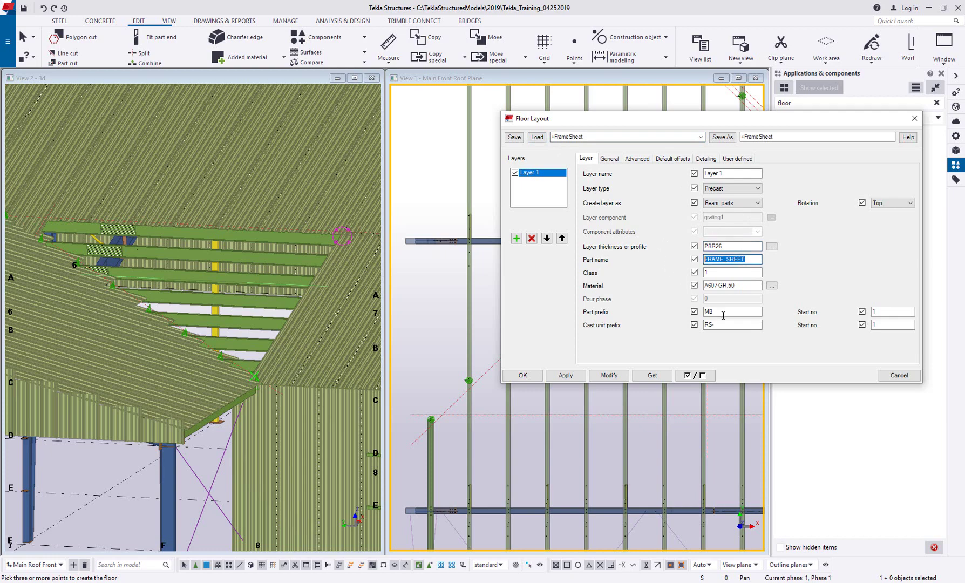
pyautogui.click(517, 375)
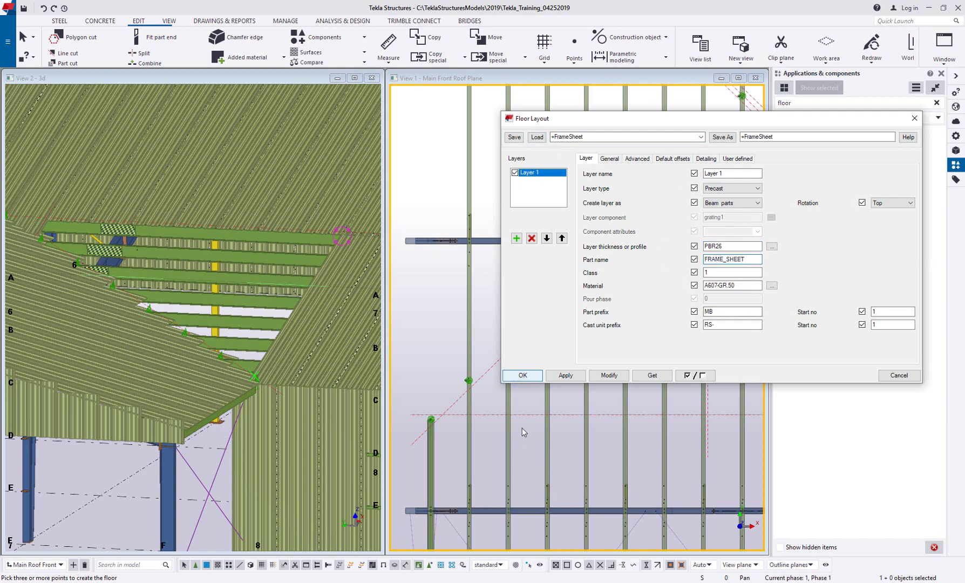
pyautogui.click(523, 377)
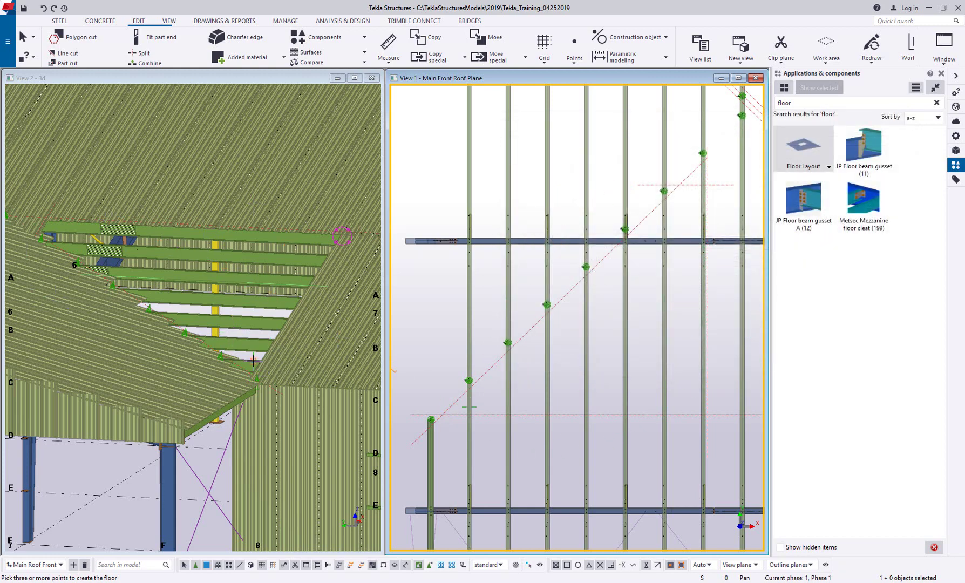
# Step: Create the Floor Layout sheets over the uncovered roof area by the valley, using the four construction line intersections as corners
pyautogui.click(443, 414)
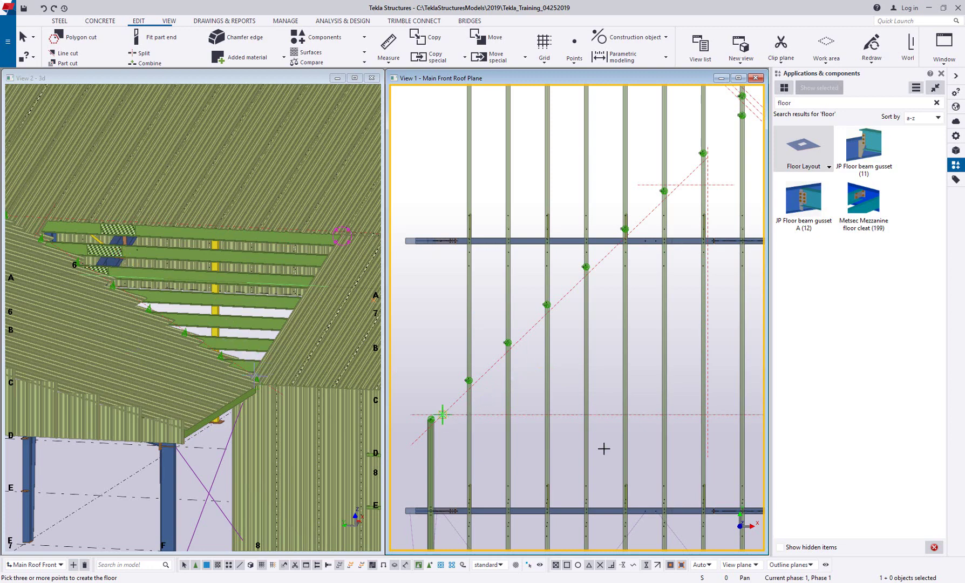
pyautogui.click(706, 414)
pyautogui.click(705, 187)
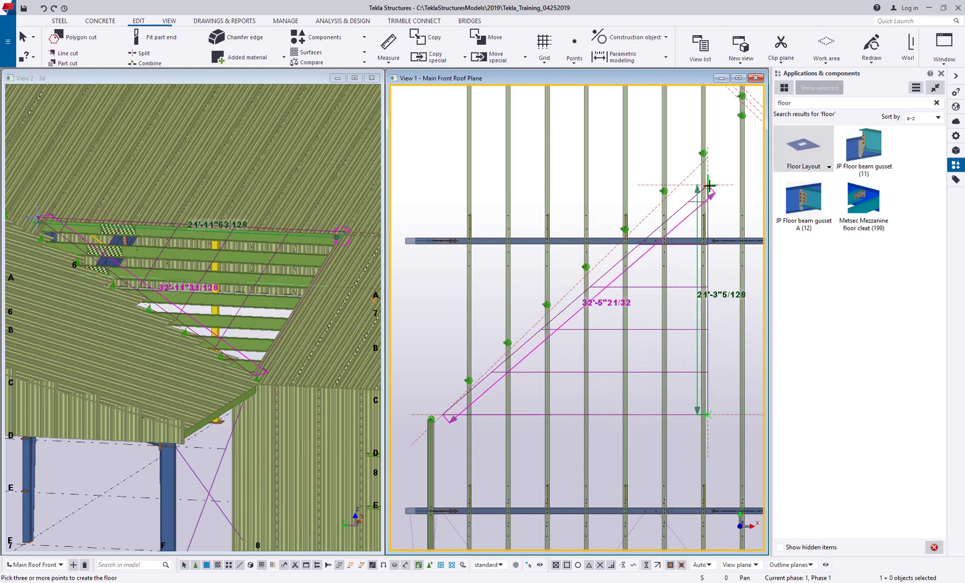
pyautogui.click(677, 184)
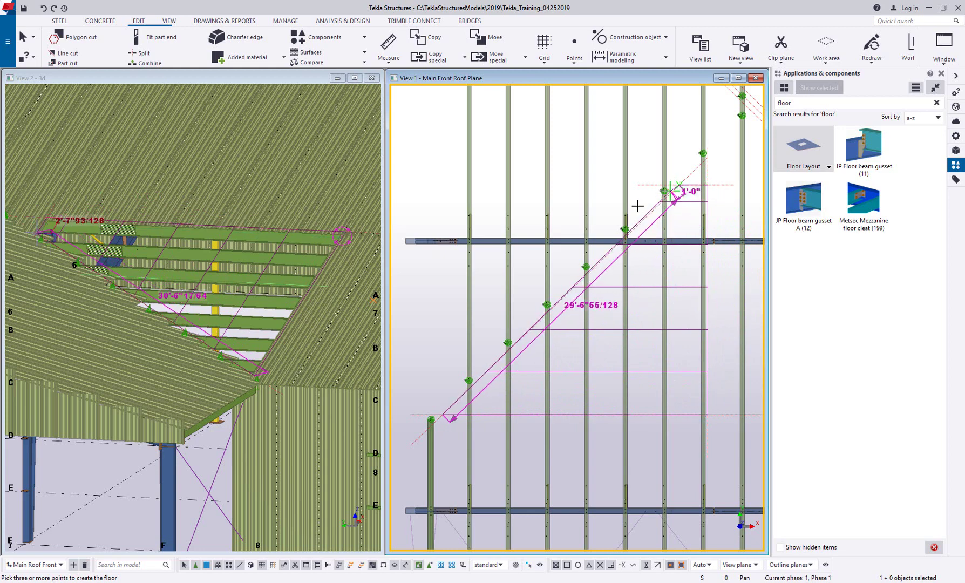
pyautogui.middleClick(577, 200)
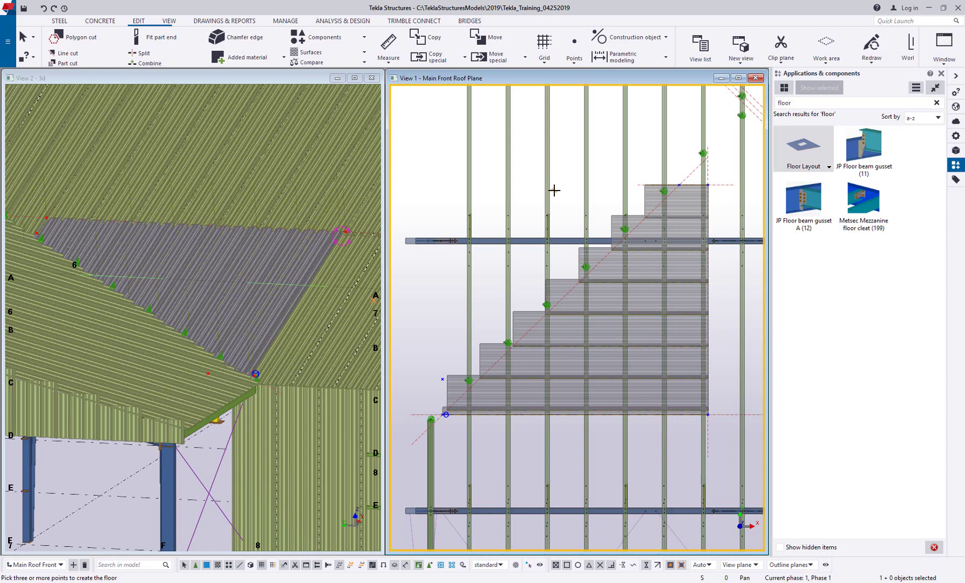
pyautogui.rightClick(566, 198)
pyautogui.click(576, 199)
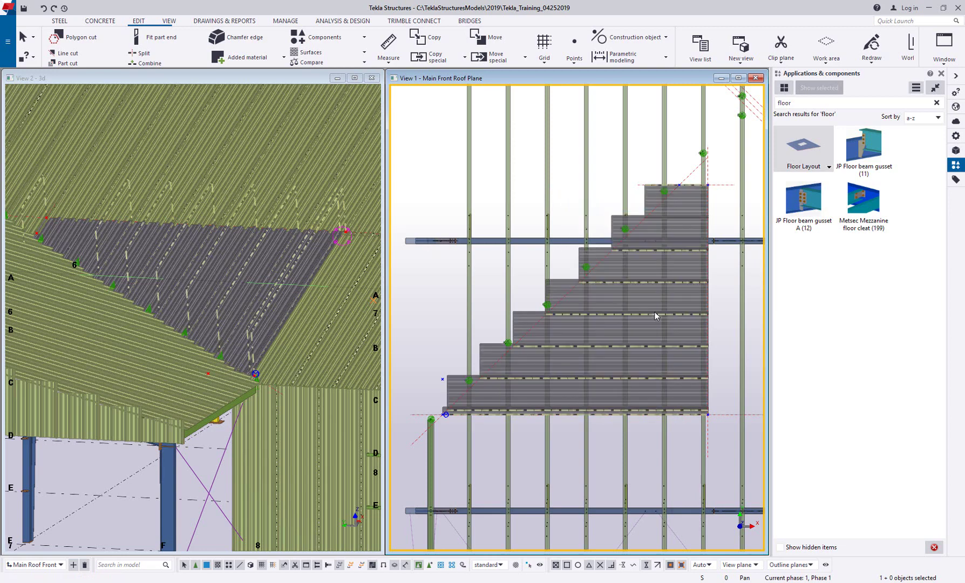
# Step: Turn on direct modification for the new sheet layout and rotate its span direction to run parallel to the purlins
pyautogui.click(655, 316)
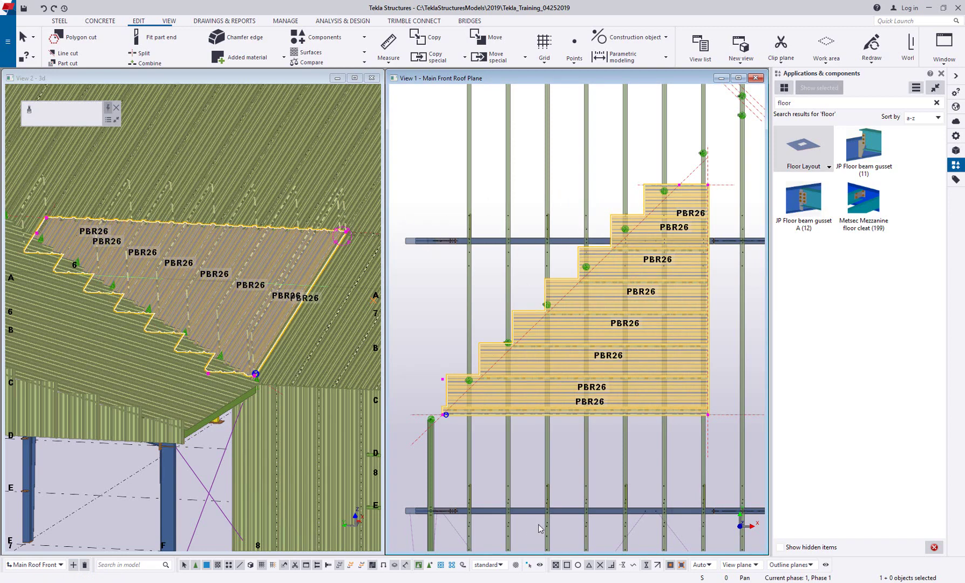
pyautogui.click(528, 567)
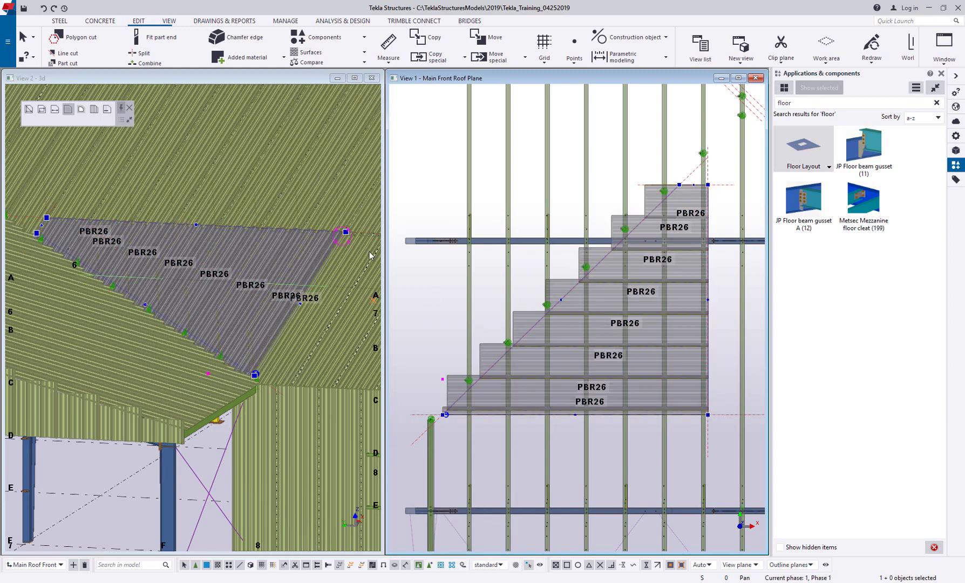
pyautogui.click(94, 109)
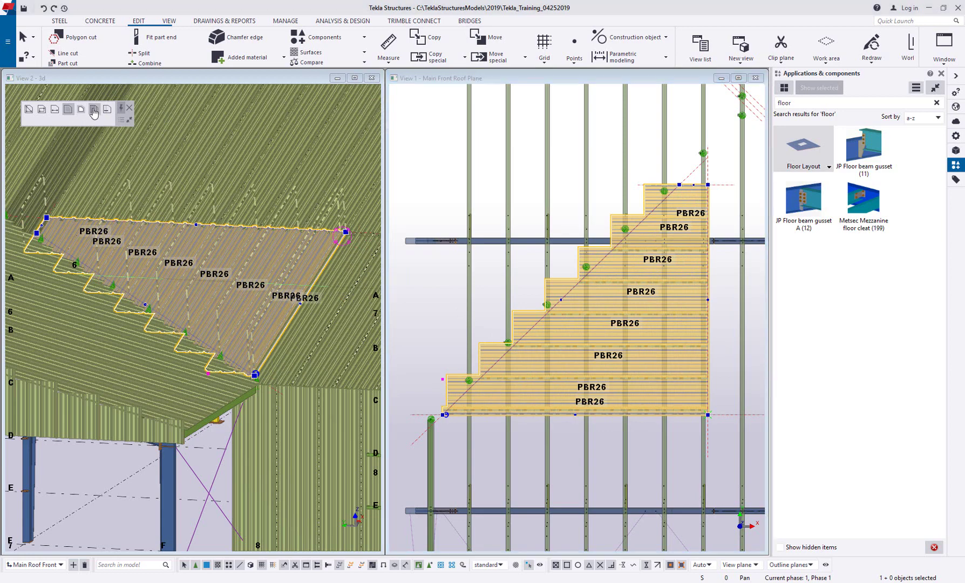
pyautogui.moveTo(444, 477); pyautogui.dragTo(728, 415)
pyautogui.click(570, 459)
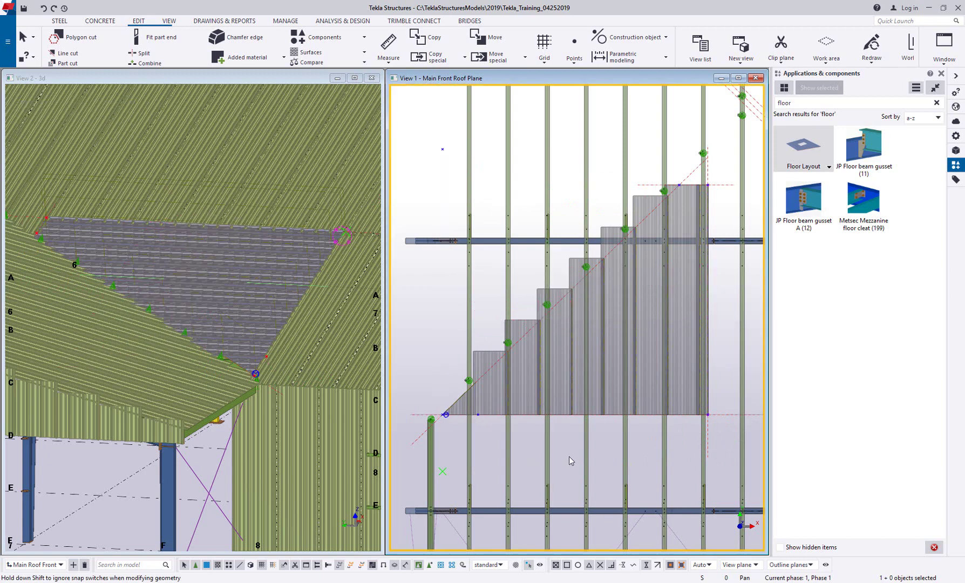
# Step: Rotate the sheet layout's span direction back so the sheets run across the purlins
pyautogui.click(498, 399)
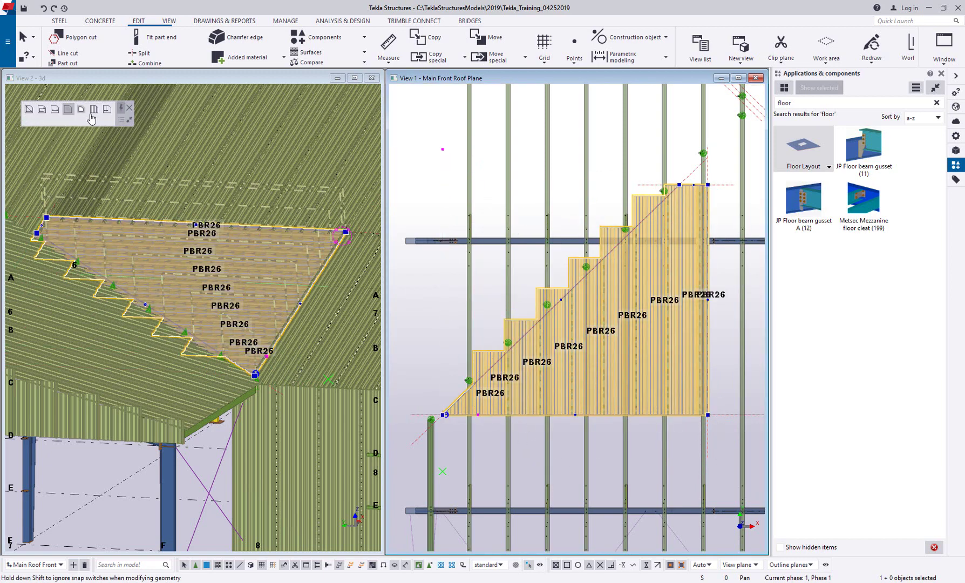
pyautogui.click(94, 109)
pyautogui.click(499, 415)
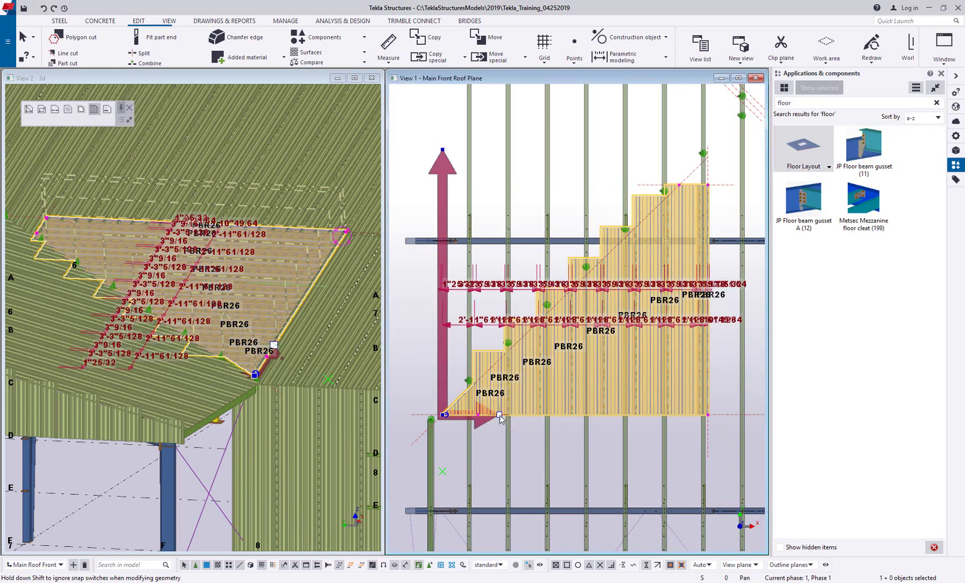
pyautogui.moveTo(442, 149); pyautogui.dragTo(442, 471)
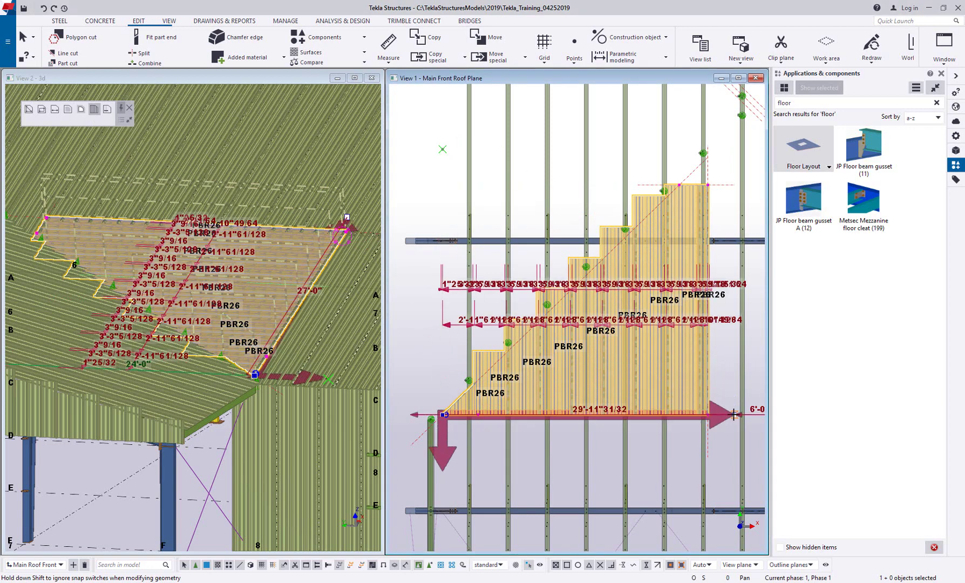
pyautogui.click(415, 320)
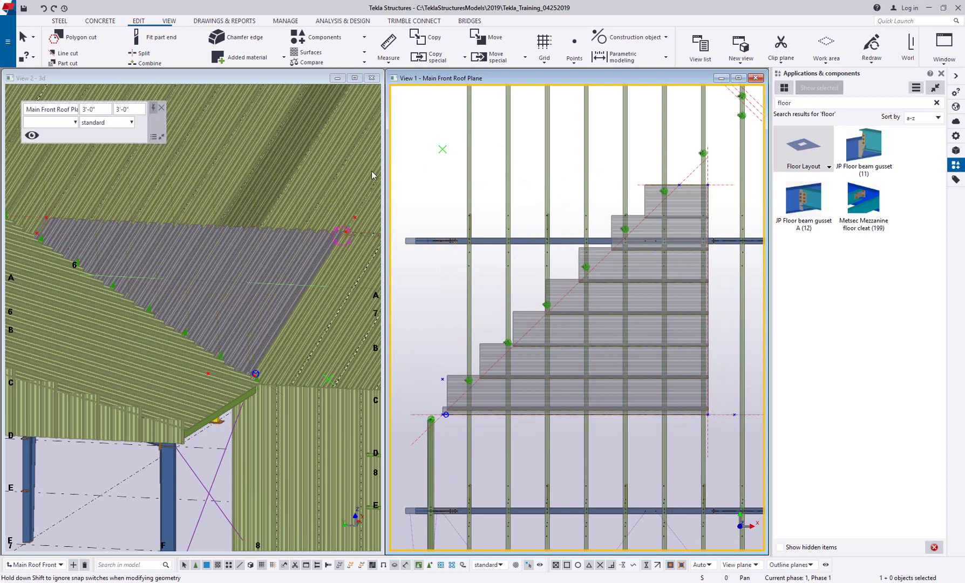
# Step: Cut a rectangular opening about 3'-3" wide by 6'-2" high through the middle of the sheet layout
pyautogui.click(574, 333)
pyautogui.click(42, 108)
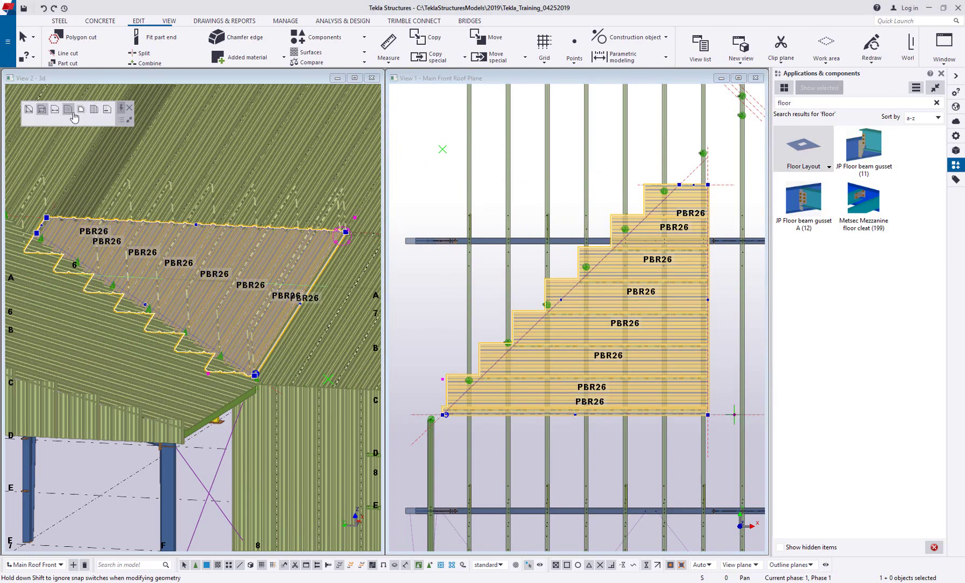
pyautogui.click(588, 303)
pyautogui.scroll(2, 623, 367)
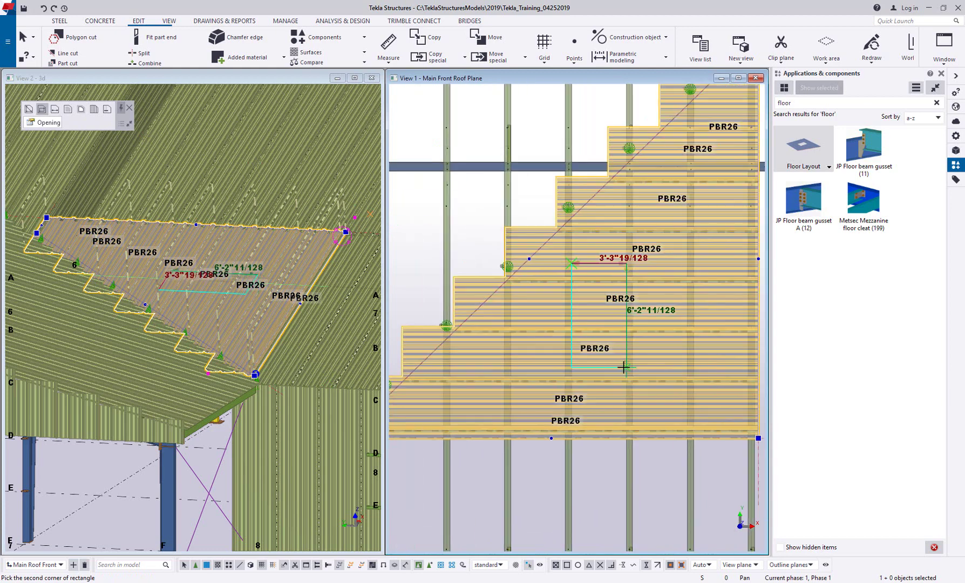
pyautogui.click(623, 367)
pyautogui.press('Escape')
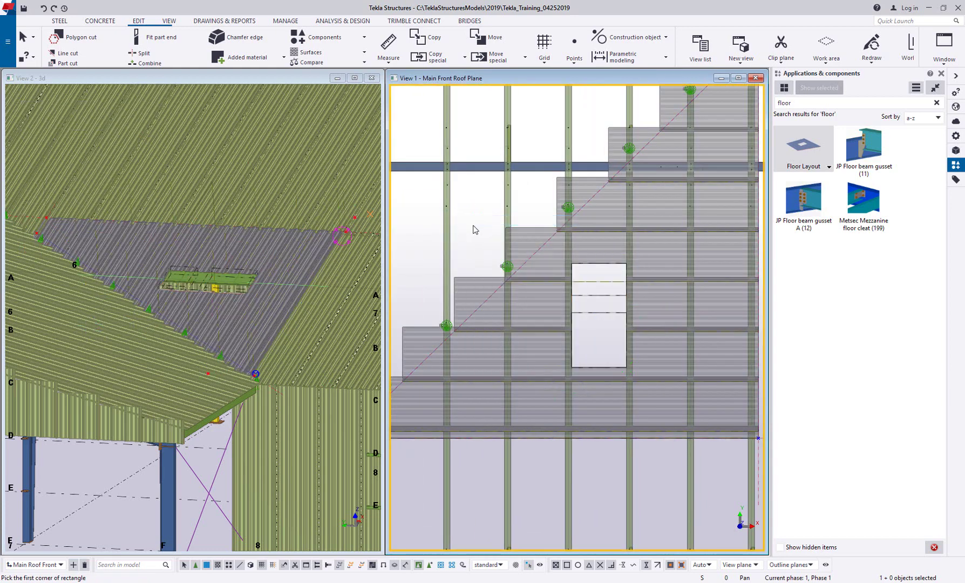
pyautogui.scroll(-2, 612, 281)
pyautogui.moveTo(586, 308); pyautogui.dragTo(620, 309, button='middle')
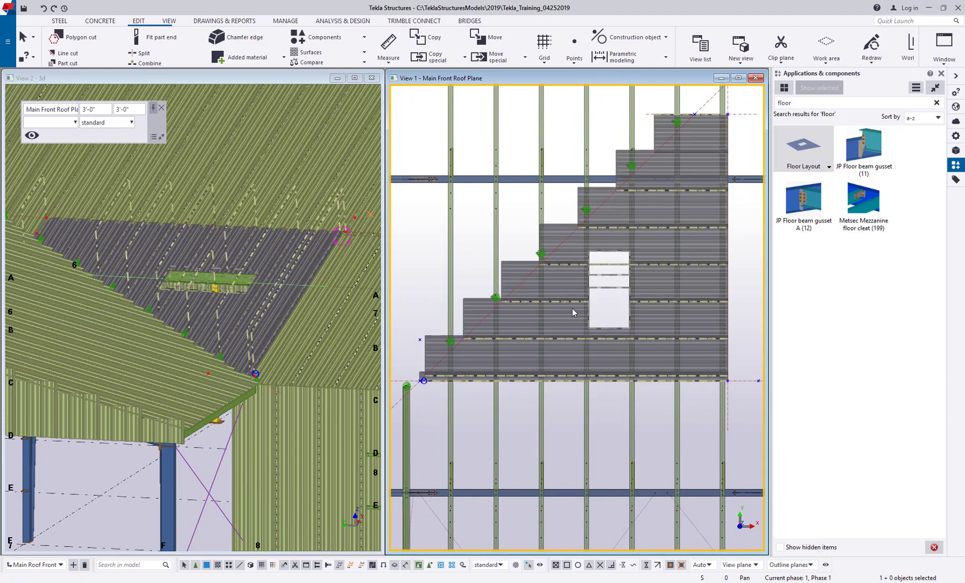
pyautogui.scroll(-2, 567, 322)
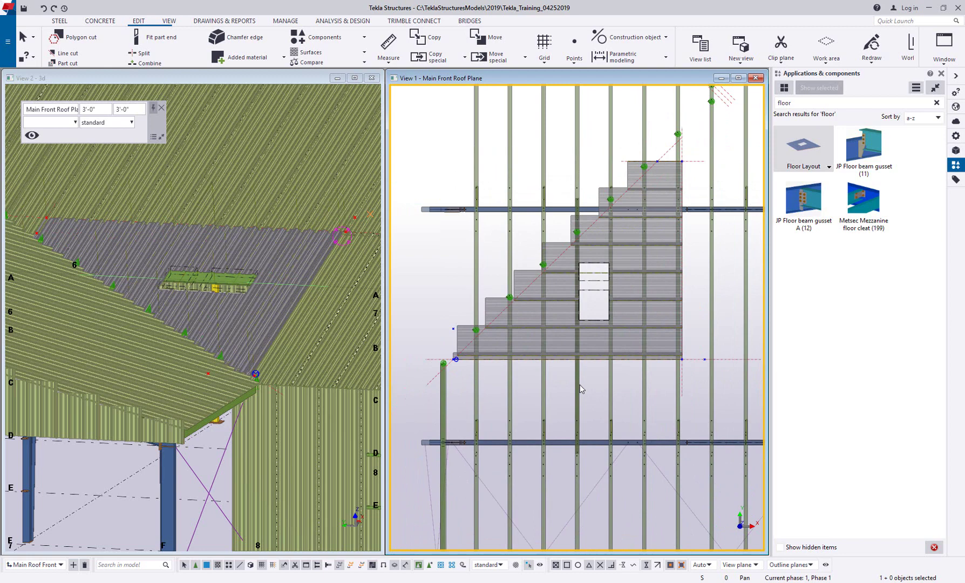
pyautogui.moveTo(602, 383); pyautogui.dragTo(614, 390, button='middle')
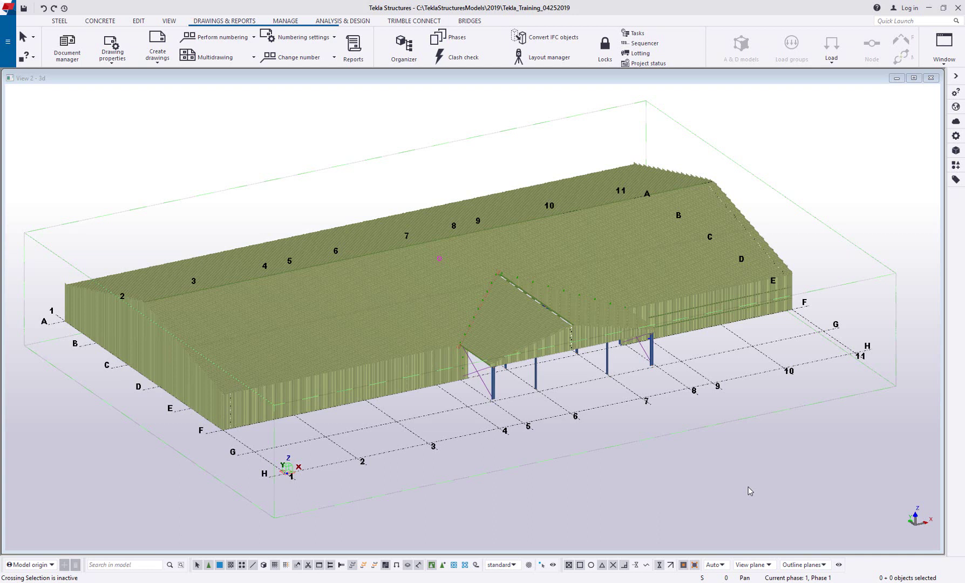
# Step: Run numbering for the modified objects in the model
pyautogui.click(235, 45)
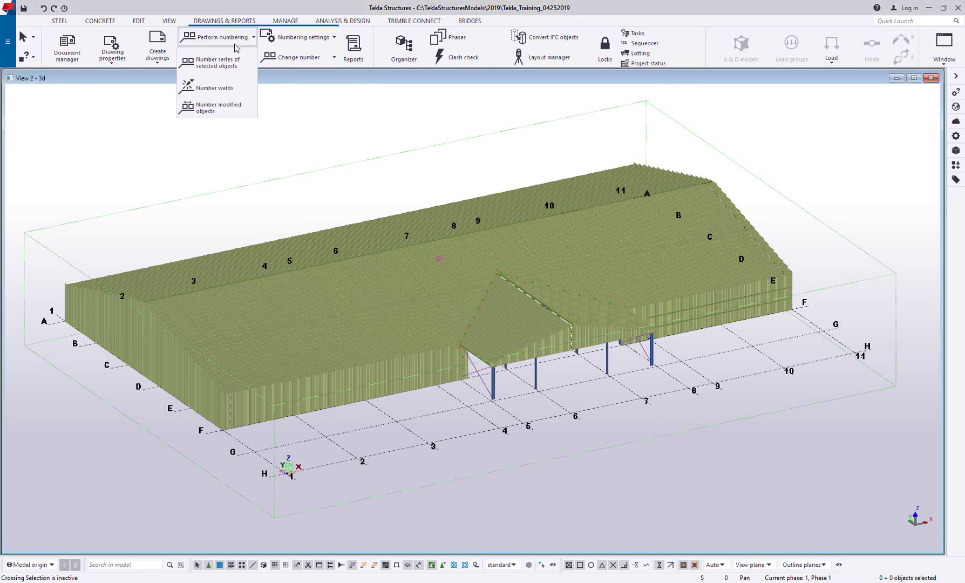
pyautogui.click(238, 112)
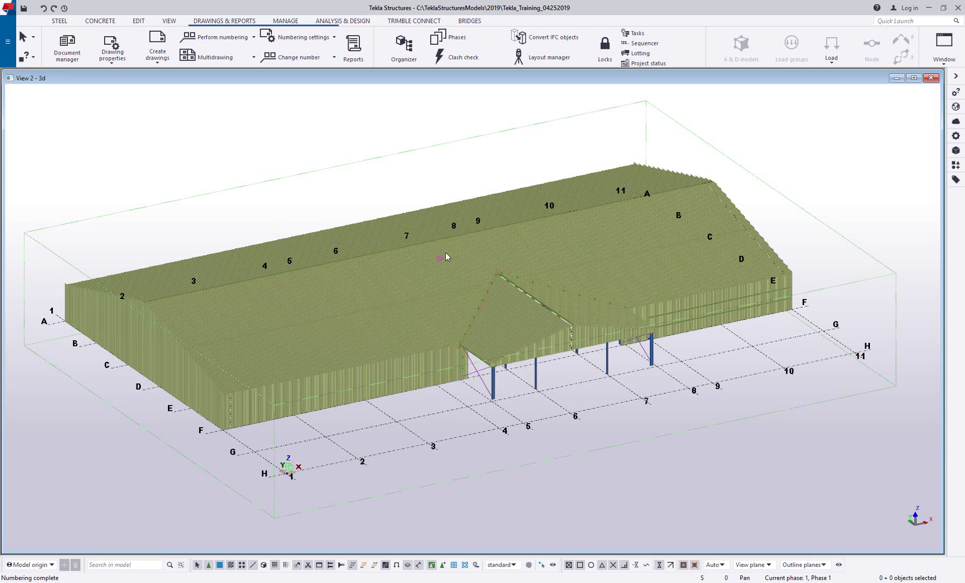
# Step: Switch the 3d view to a plan view and start a general arrangement drawing from it
pyautogui.moveTo(445, 252); pyautogui.dragTo(469, 252, button='middle')
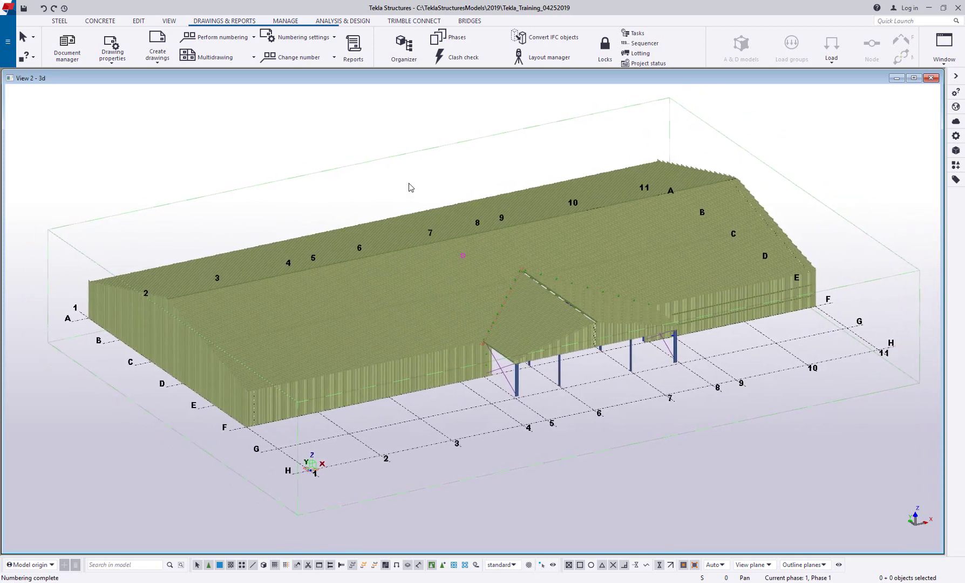
pyautogui.hotkey('ctrl', 'p')
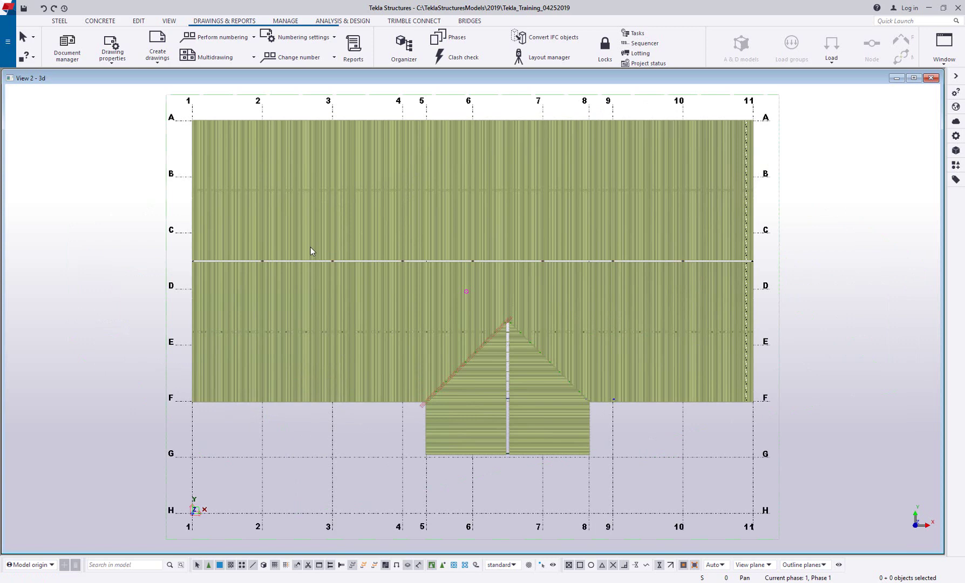
pyautogui.rightClick(78, 192)
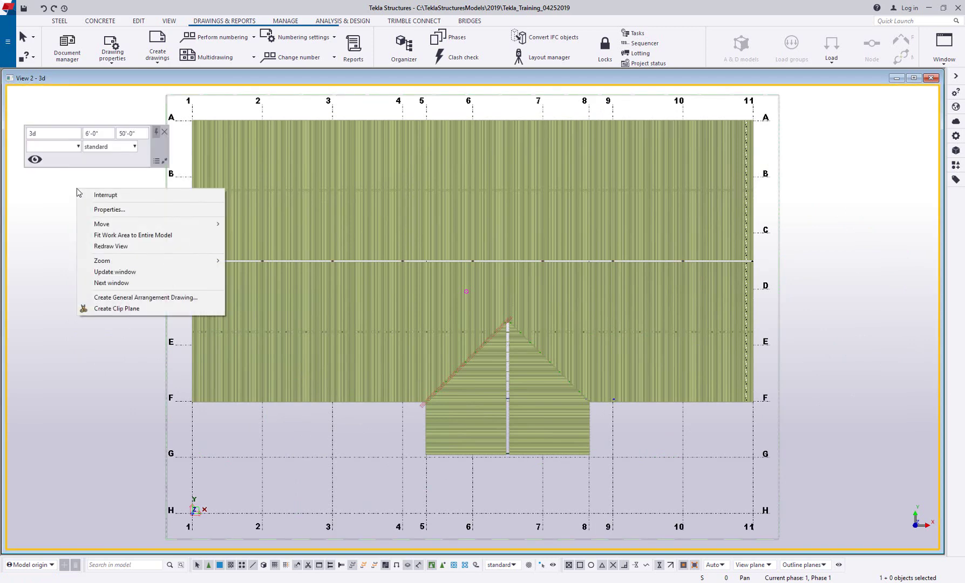
pyautogui.click(171, 302)
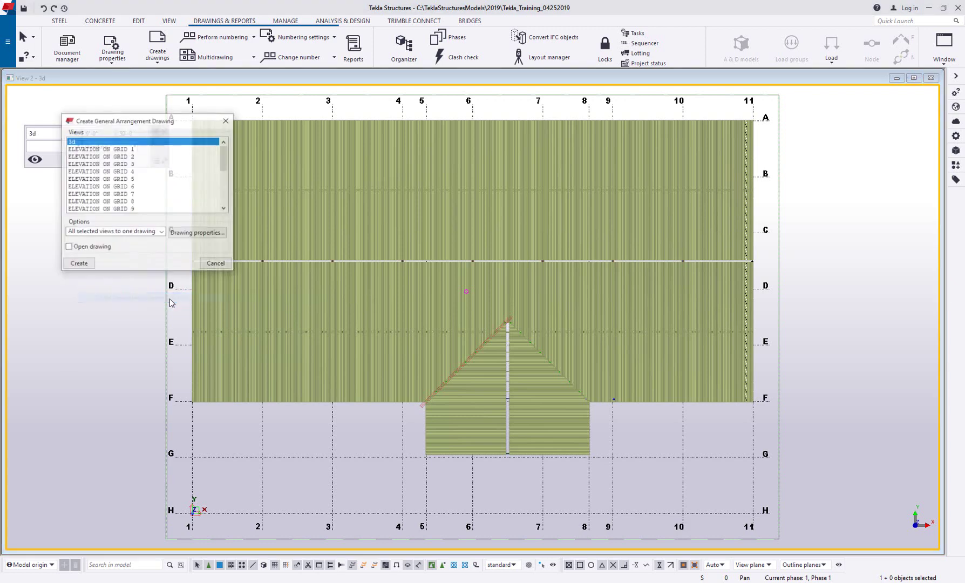
# Step: Set the drawing properties to the MBS_Roof_Sheeting preset with the name Roof Sheeting Plan
pyautogui.click(198, 233)
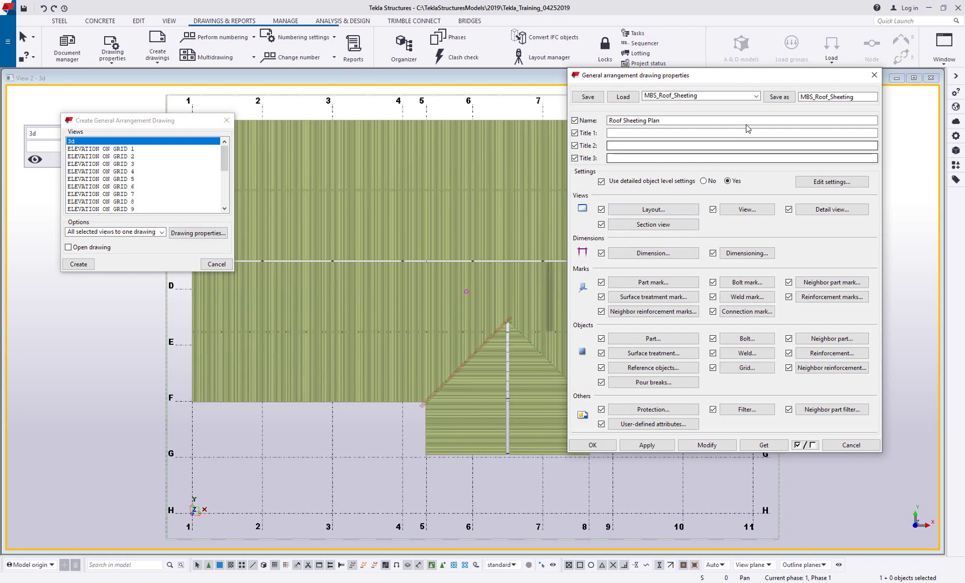
pyautogui.click(756, 96)
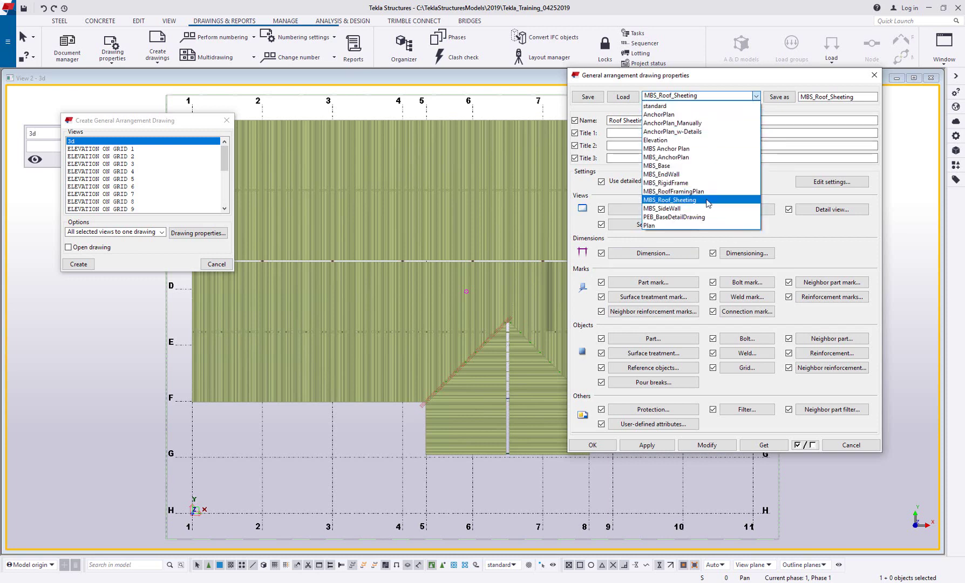
pyautogui.click(825, 242)
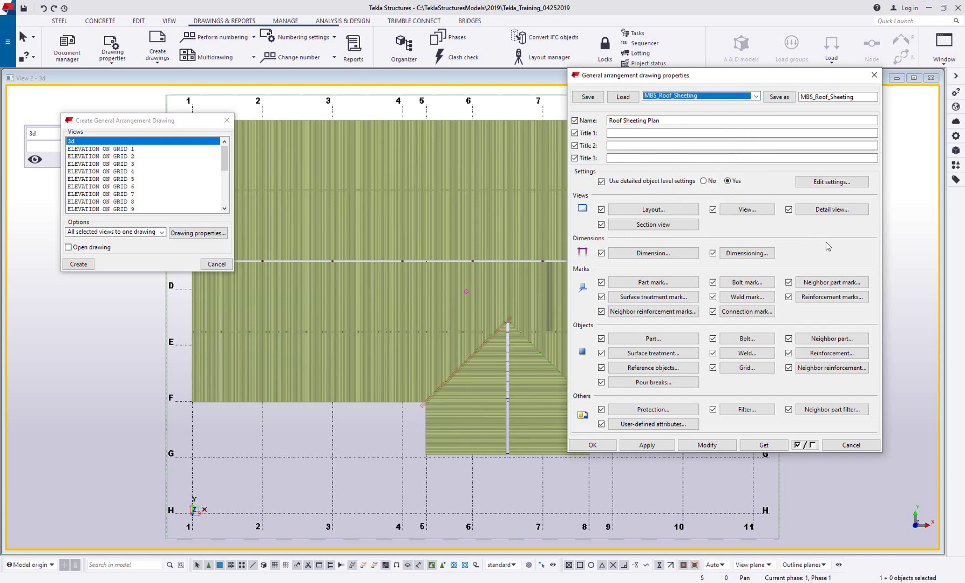
pyautogui.click(592, 444)
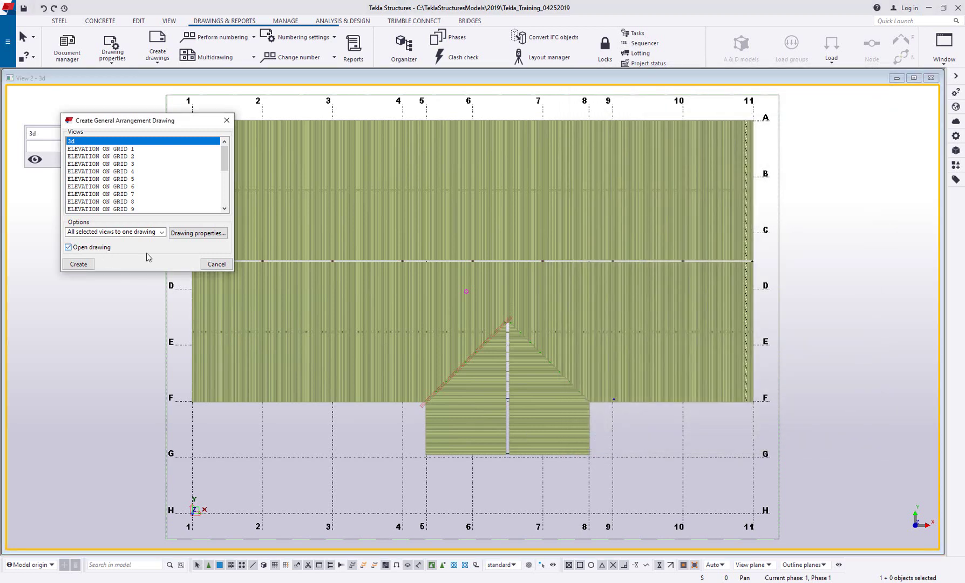
# Step: Create the roof sheeting drawing from the 3d view with all selected views to one drawing, and open it
pyautogui.click(161, 233)
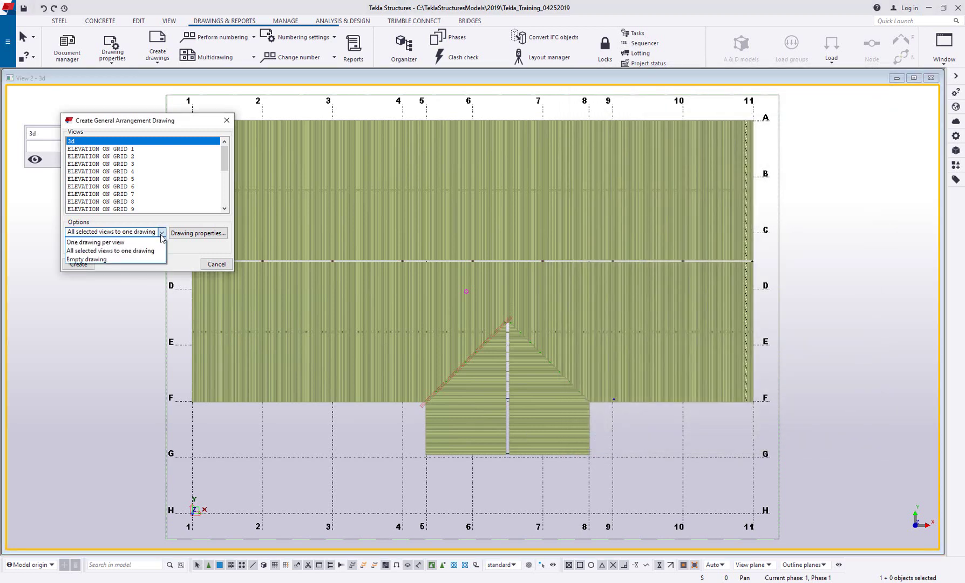
pyautogui.click(162, 233)
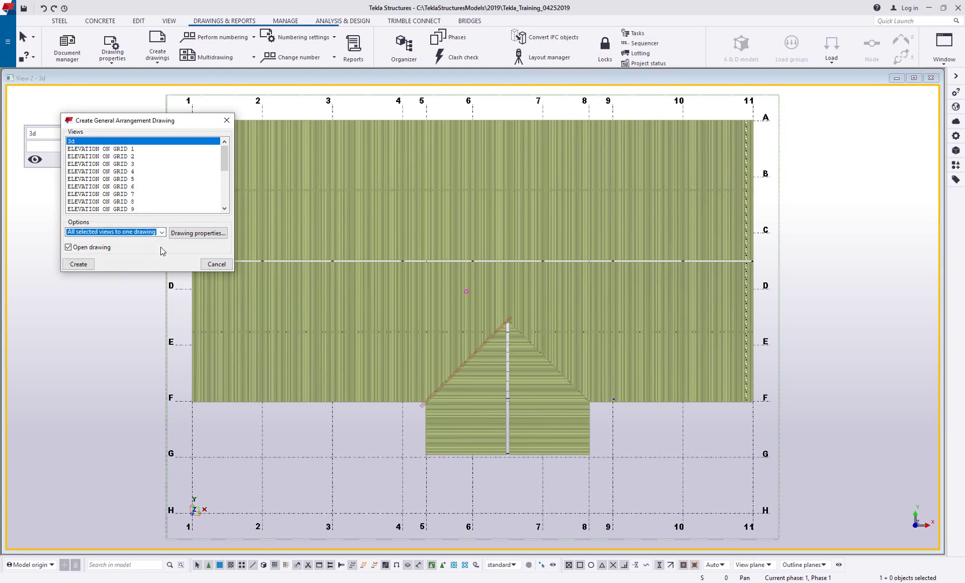
pyautogui.click(79, 264)
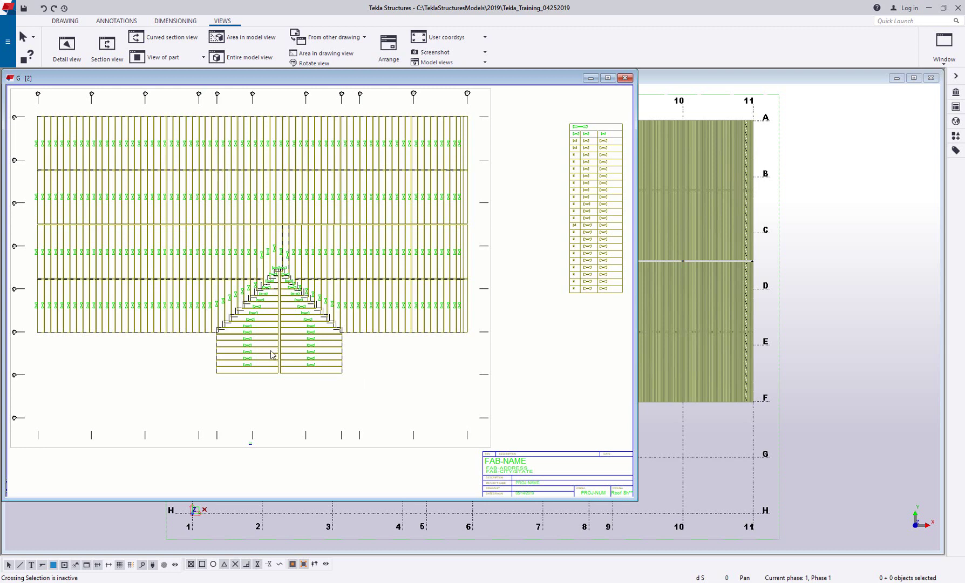
# Step: Examine the member table and sheet marks on the roof sheeting drawing, and check the plan view's properties
pyautogui.moveTo(601, 185)
pyautogui.mouseDown(button='middle')
pyautogui.moveTo(593, 220)
pyautogui.moveTo(464, 264)
pyautogui.moveTo(485, 238)
pyautogui.moveTo(476, 230)
pyautogui.mouseUp(button='middle')
pyautogui.scroll(3, 476, 230)
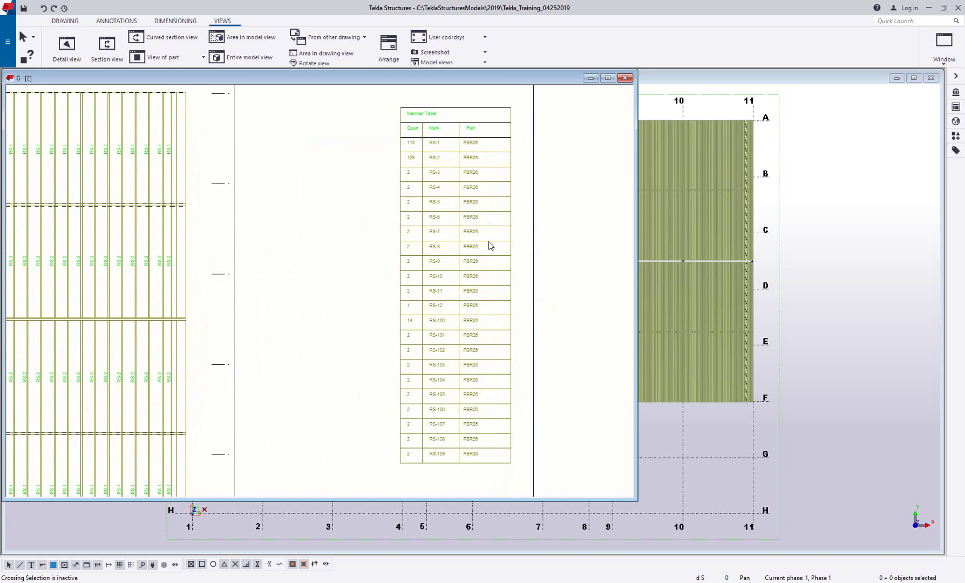
pyautogui.scroll(-4, 487, 274)
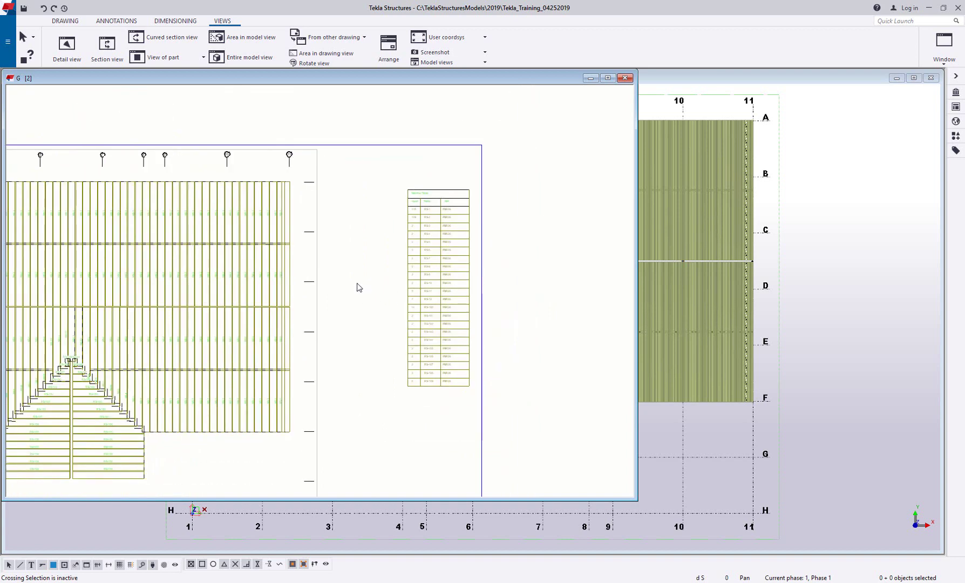
pyautogui.moveTo(434, 263); pyautogui.dragTo(572, 196, button='middle')
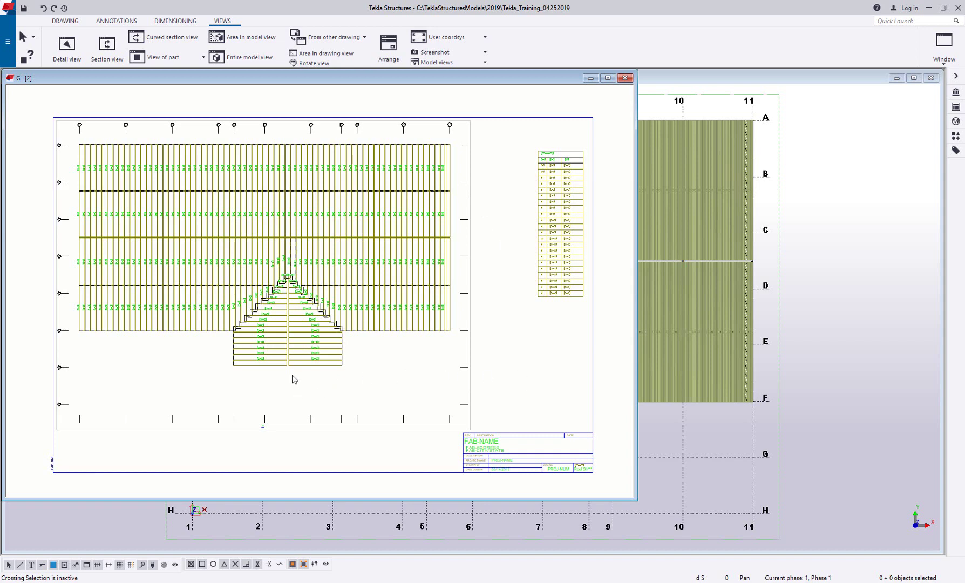
pyautogui.scroll(2, 293, 380)
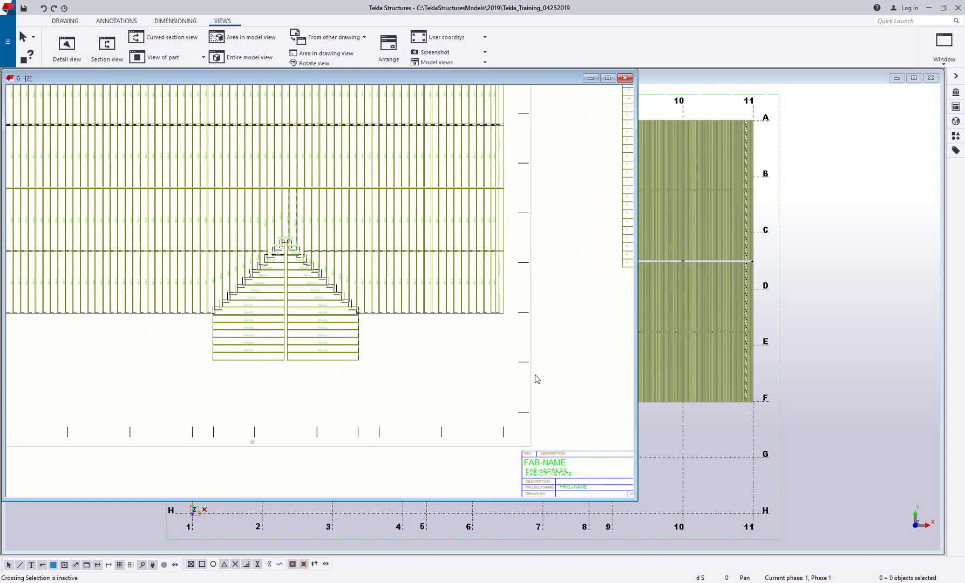
pyautogui.doubleClick(530, 350)
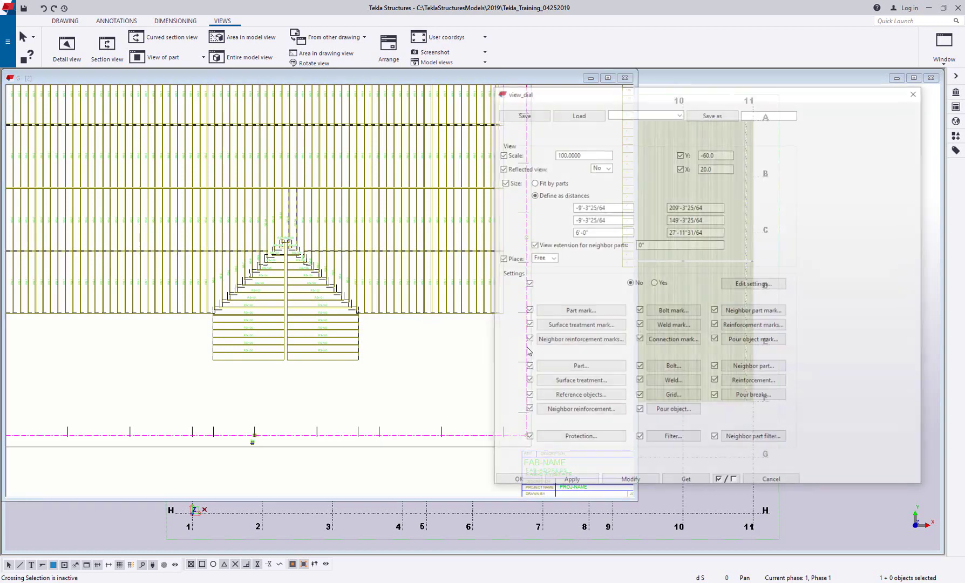
pyautogui.click(529, 479)
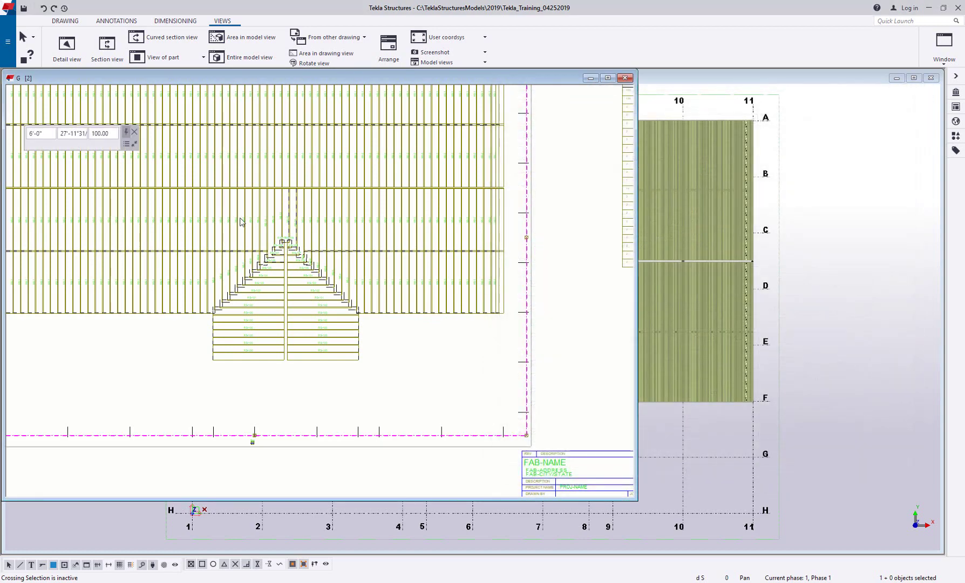
# Step: Define a section view cut along the entry roof's ridge, with the cut box covering the right half of the entry
pyautogui.click(101, 46)
pyautogui.scroll(3, 282, 370)
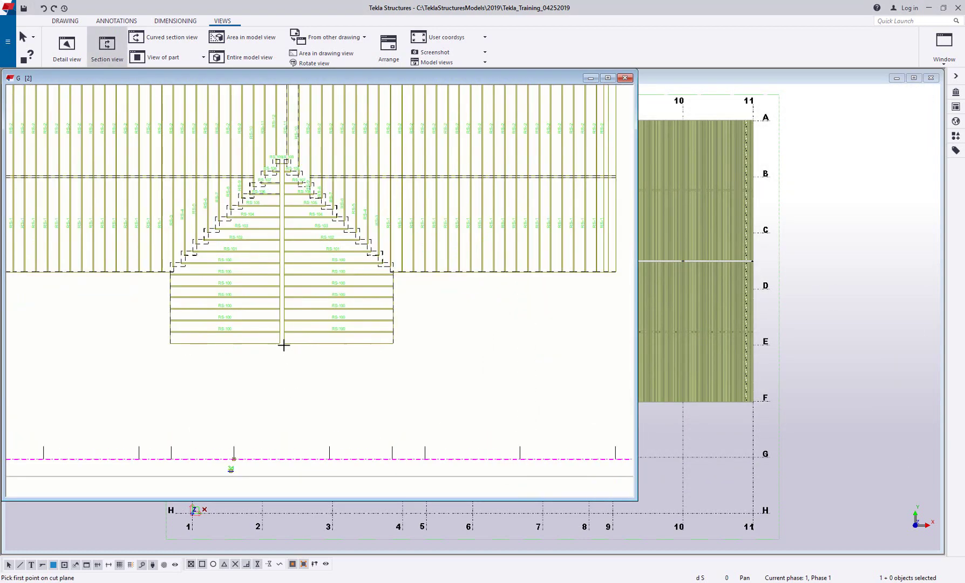
pyautogui.click(284, 344)
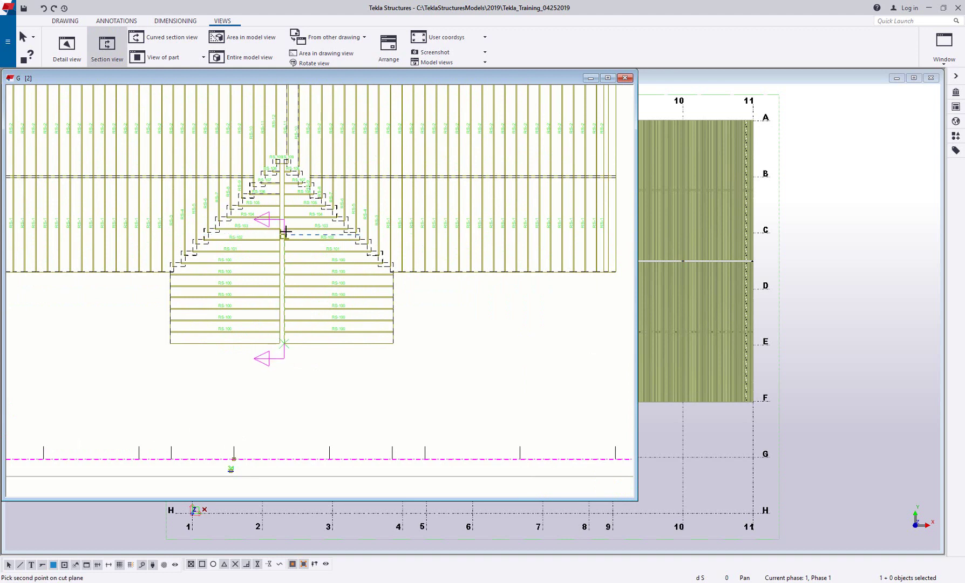
pyautogui.click(280, 139)
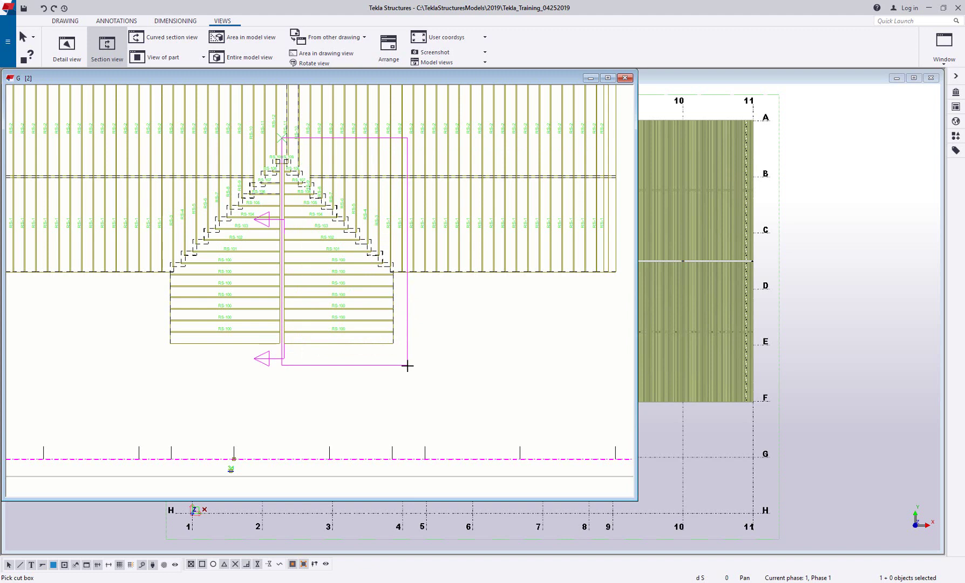
pyautogui.click(407, 365)
# Step: Place the section view in the empty area between the member table and the title block, and inspect it
pyautogui.scroll(-2, 532, 355)
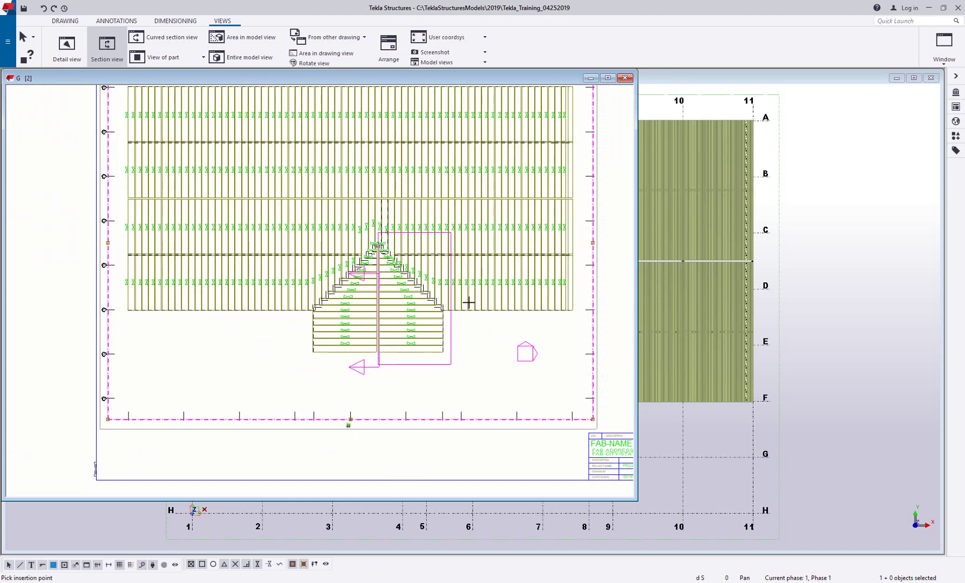
pyautogui.scroll(-1, 468, 302)
pyautogui.moveTo(603, 339); pyautogui.dragTo(588, 341, button='middle')
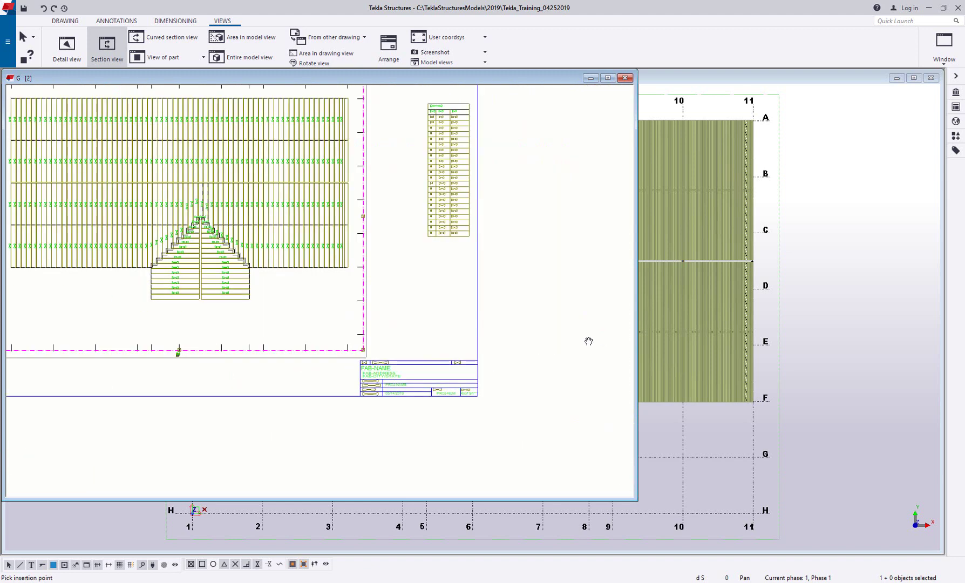
pyautogui.click(411, 309)
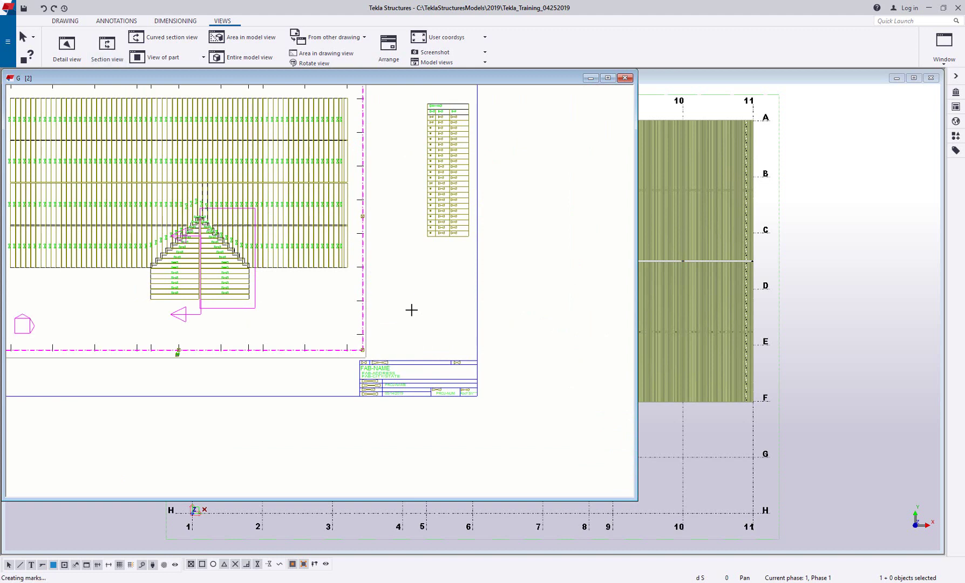
pyautogui.click(415, 268)
pyautogui.scroll(3, 408, 319)
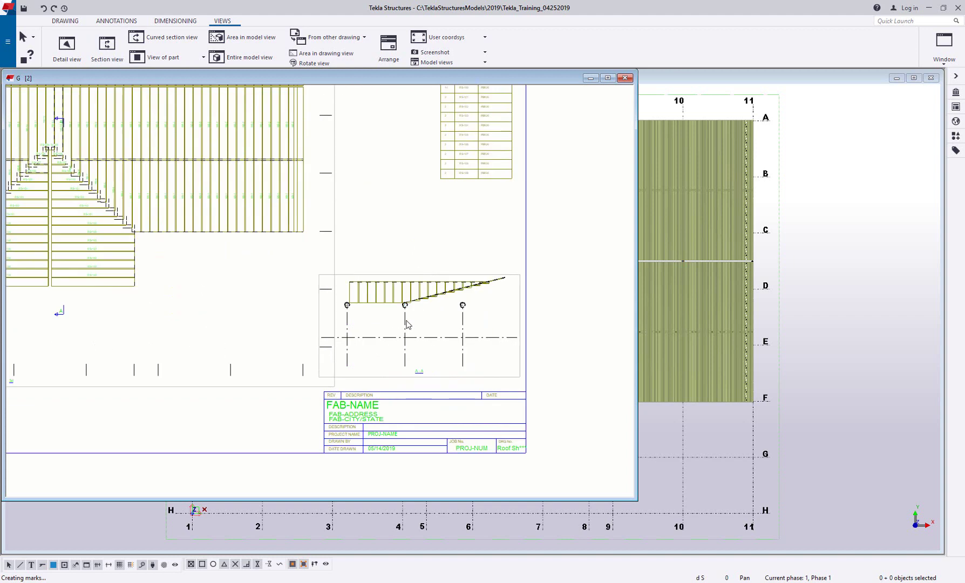
pyautogui.scroll(-3, 315, 238)
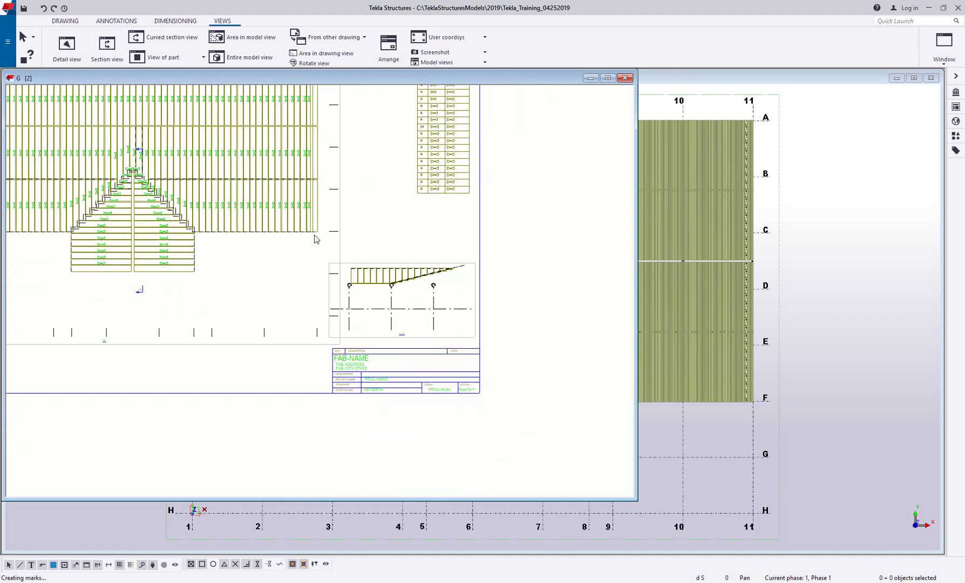
pyautogui.scroll(-1, 572, 337)
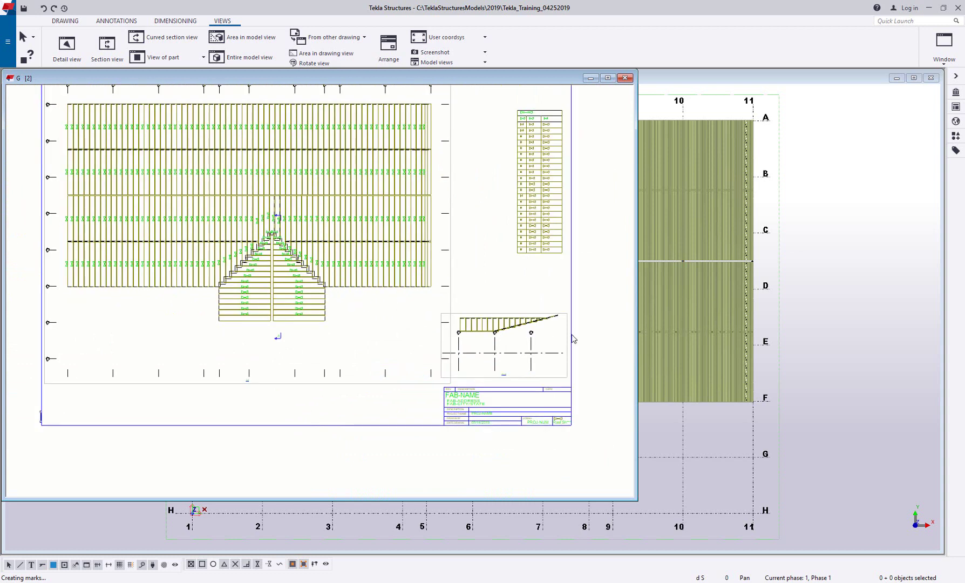
pyautogui.scroll(-1, 438, 216)
pyautogui.scroll(1, 484, 240)
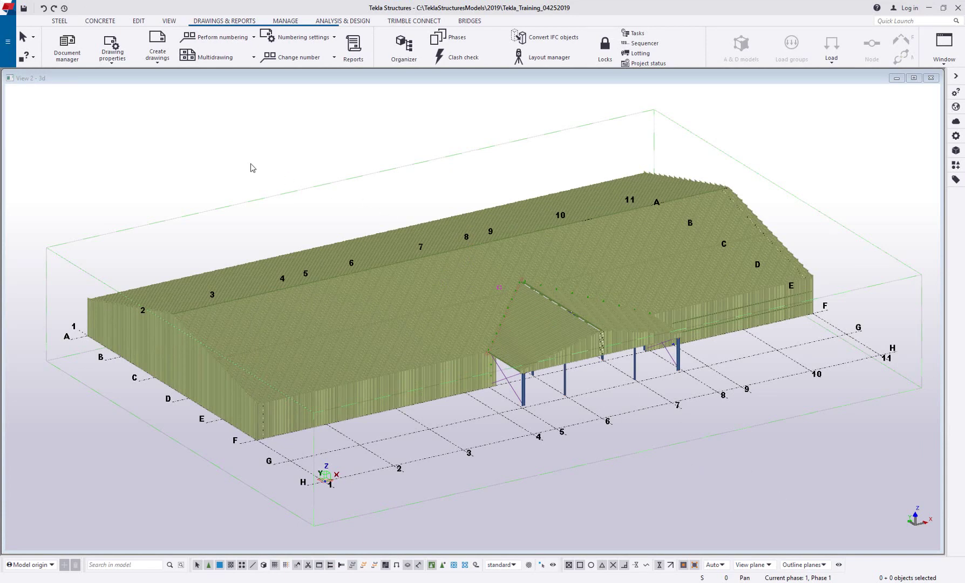
# Step: Show the ELEVATION ON GRID 2 view from the named views and close the view list
pyautogui.click(169, 20)
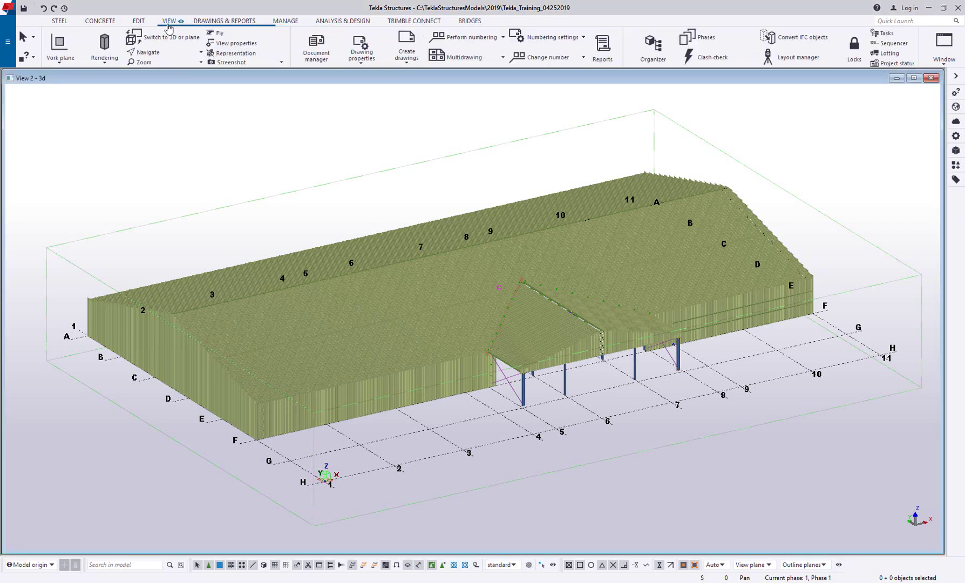
pyautogui.click(66, 46)
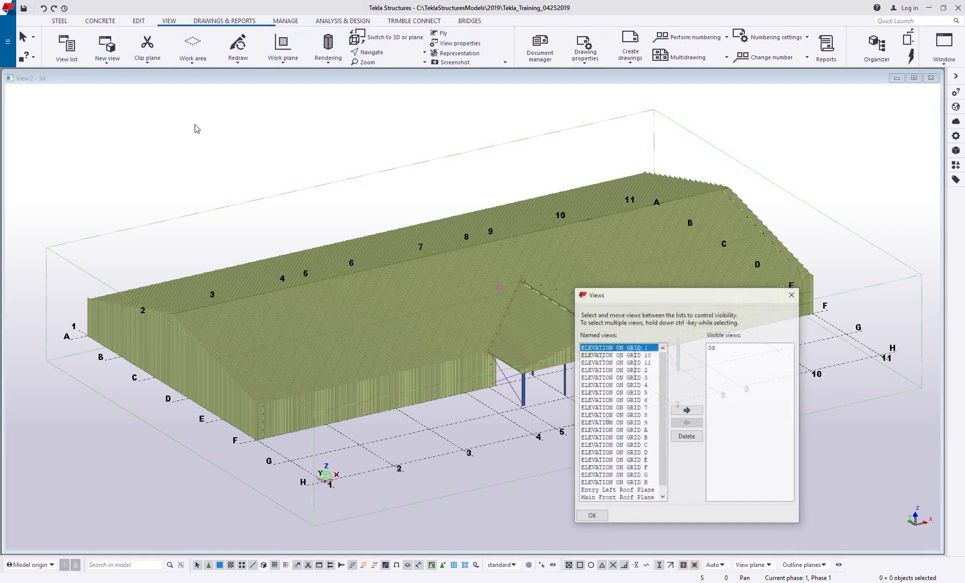
pyautogui.doubleClick(638, 370)
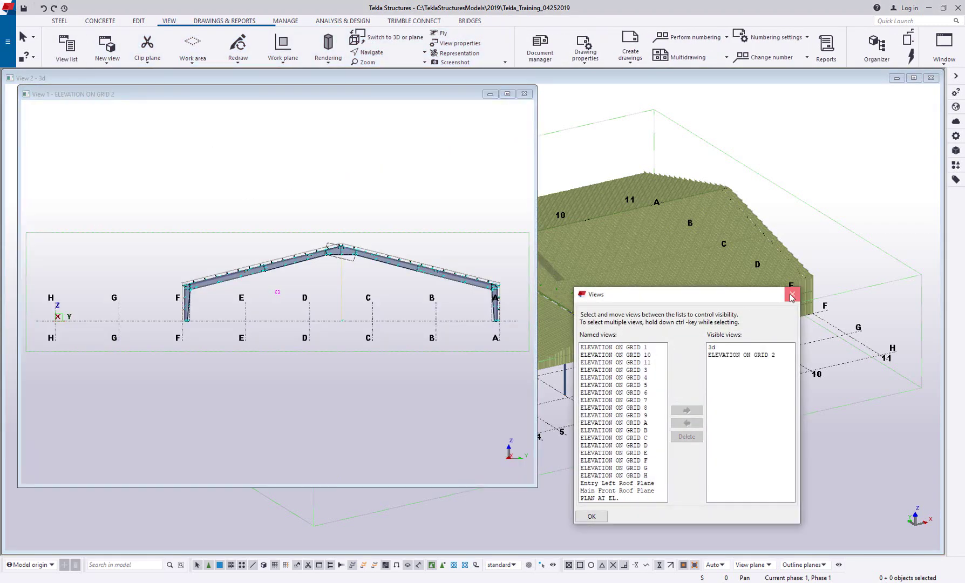
pyautogui.click(792, 294)
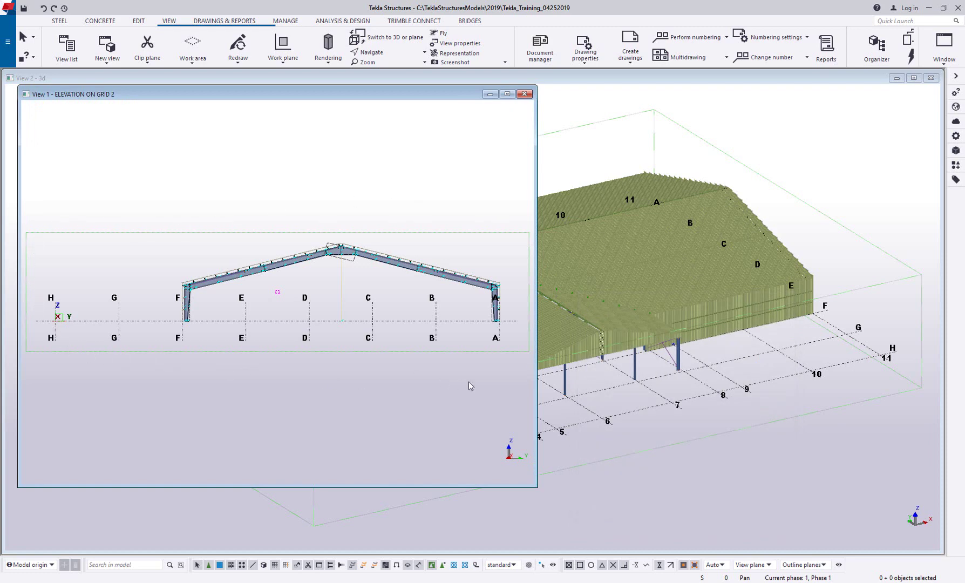
# Step: Fit the elevation view's work area around the rigid frame between grids F and A using two points
pyautogui.click(189, 58)
pyautogui.click(189, 209)
pyautogui.click(174, 227)
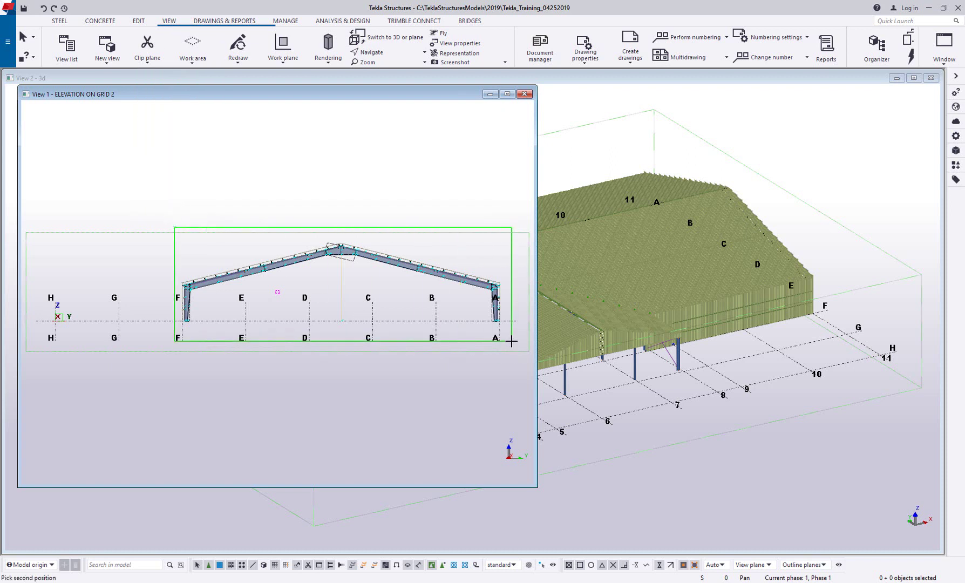
pyautogui.click(512, 343)
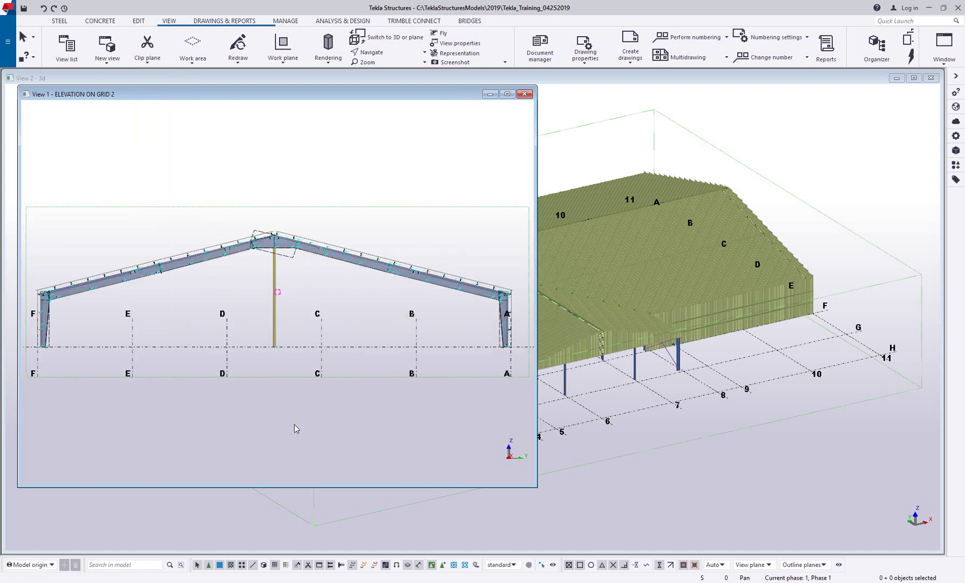
# Step: Create and open a general arrangement drawing of the ELEVATION ON GRID 2 view with the MBS_RigidFrame drawing properties
pyautogui.rightClick(324, 159)
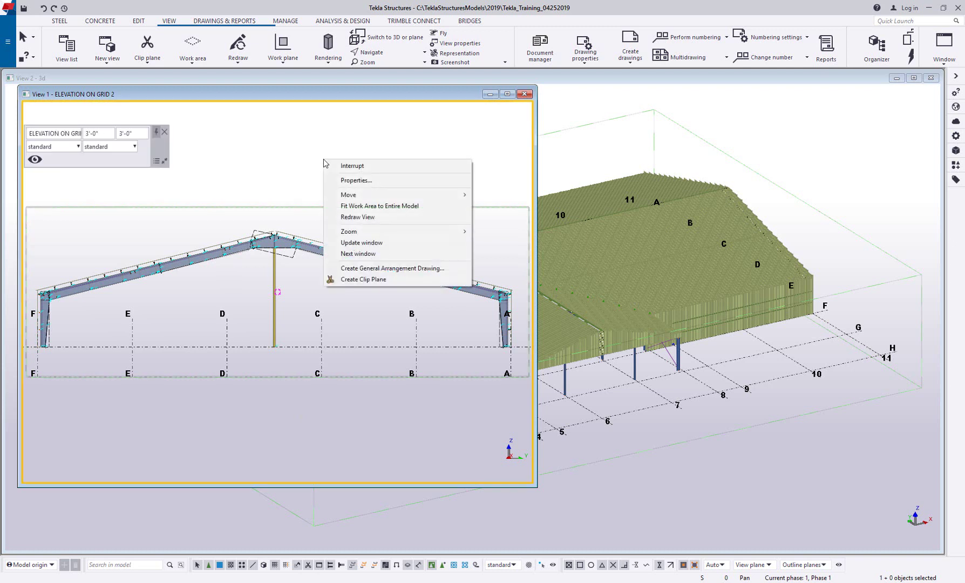
pyautogui.click(455, 270)
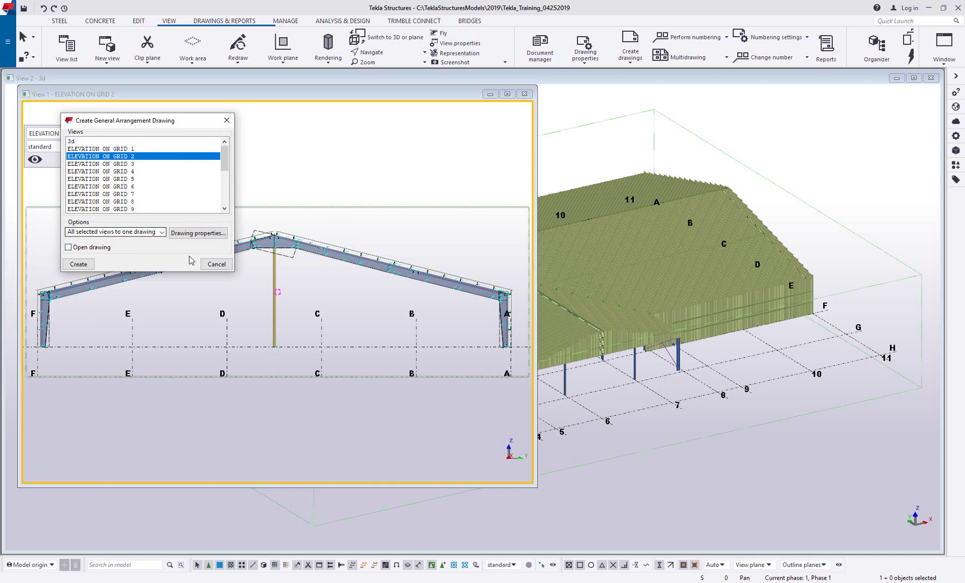
pyautogui.click(198, 233)
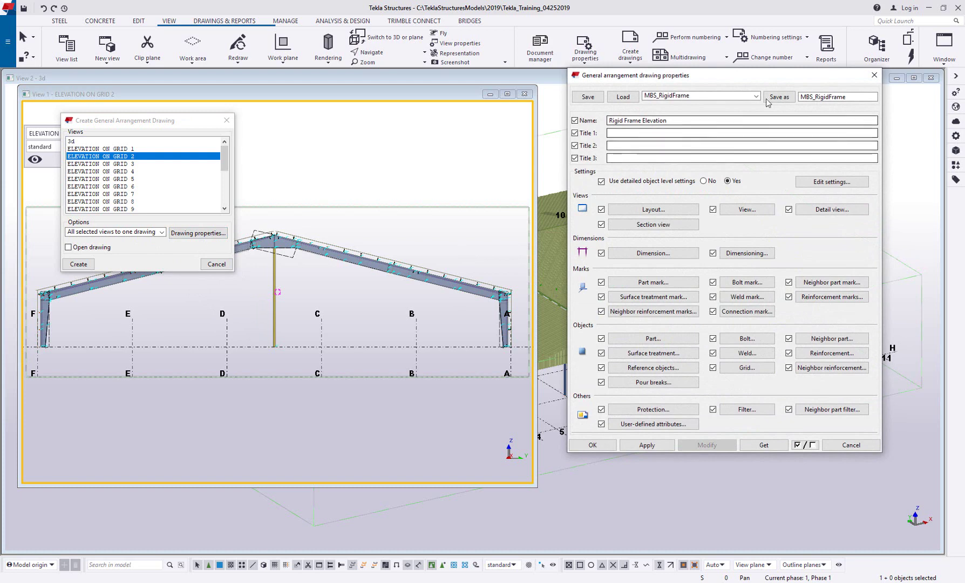
pyautogui.click(755, 97)
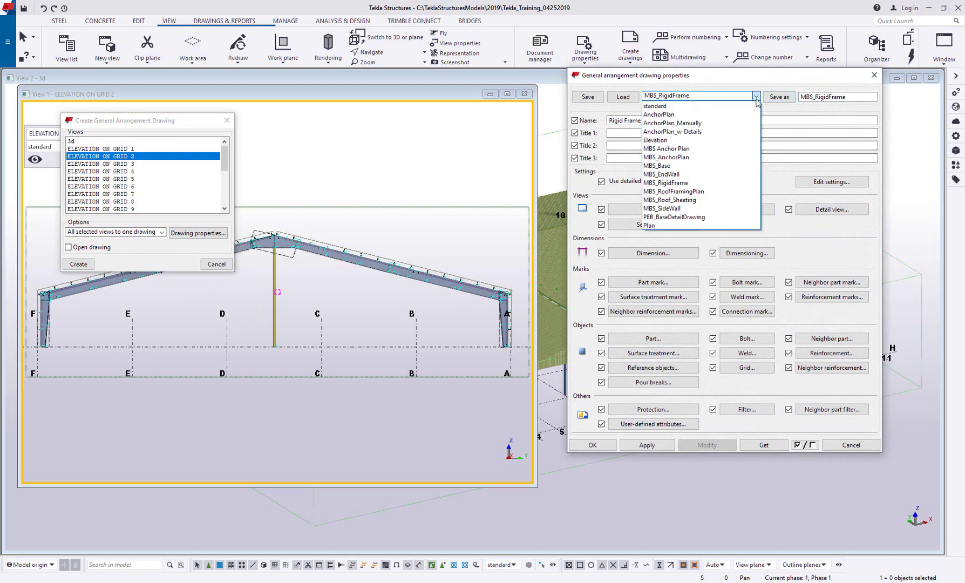
pyautogui.click(726, 183)
pyautogui.click(623, 96)
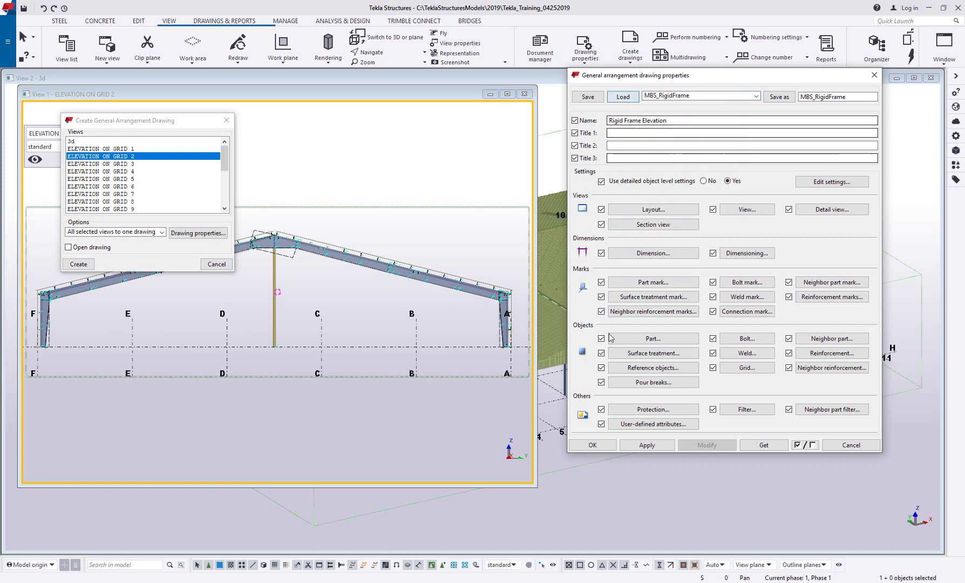
pyautogui.click(592, 444)
pyautogui.click(81, 248)
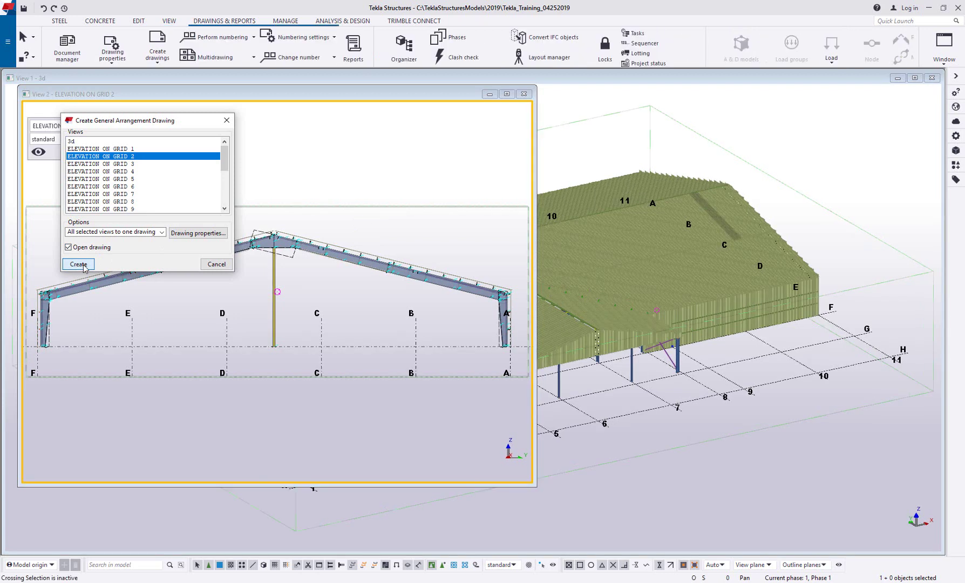
pyautogui.click(84, 266)
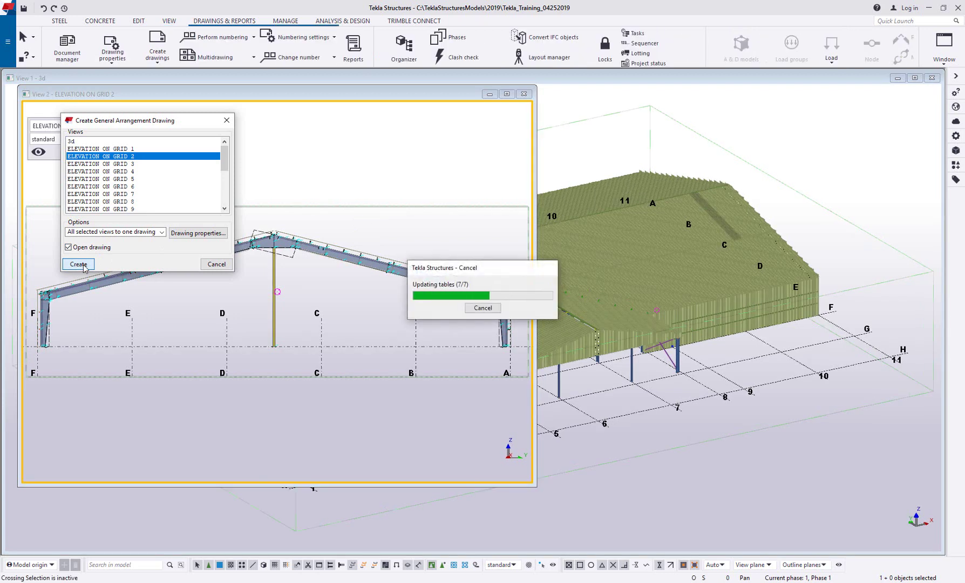
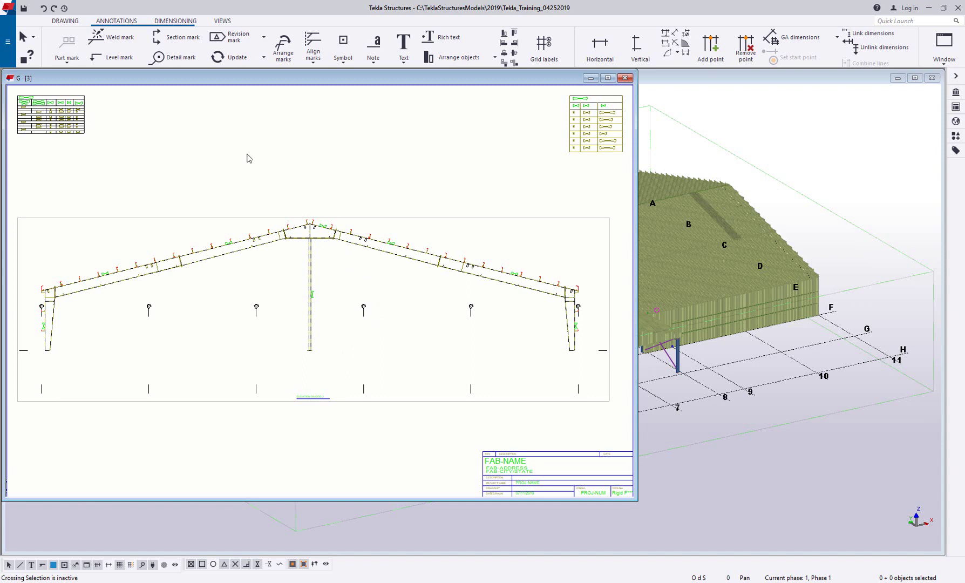
# Step: Dimension the rigid frame elevation with the RigidFrameDimensioningTool, using its standard attributes and part names
pyautogui.click(175, 21)
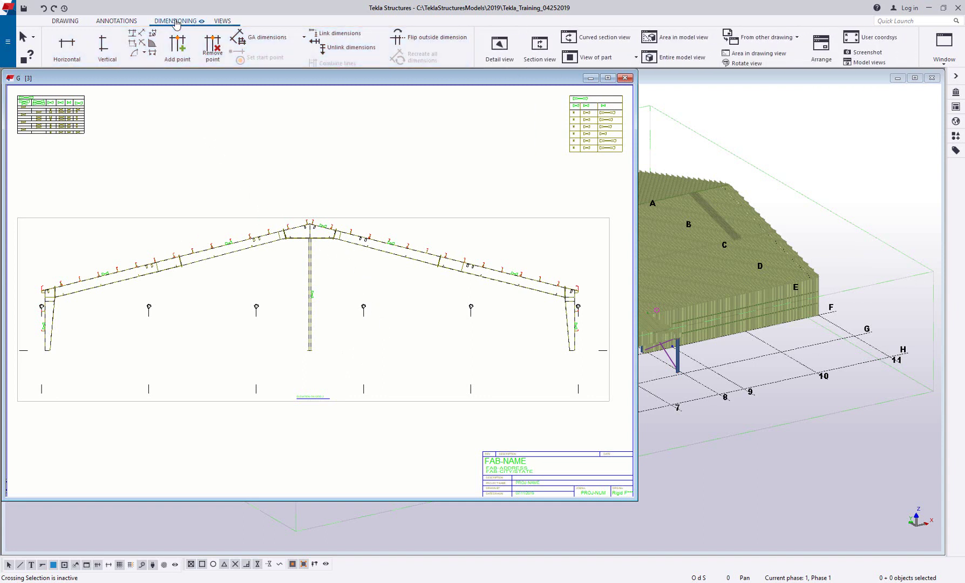
pyautogui.click(117, 24)
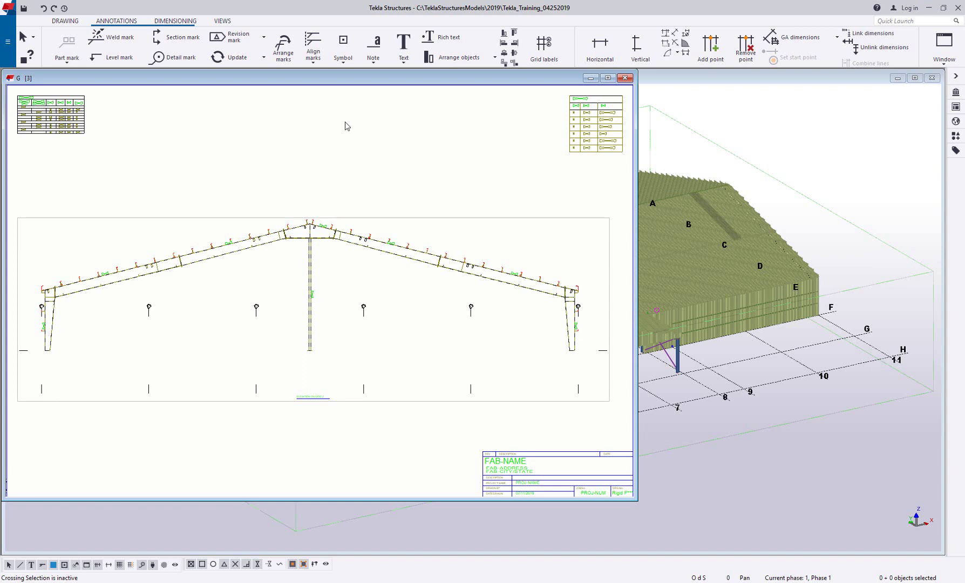
pyautogui.click(955, 137)
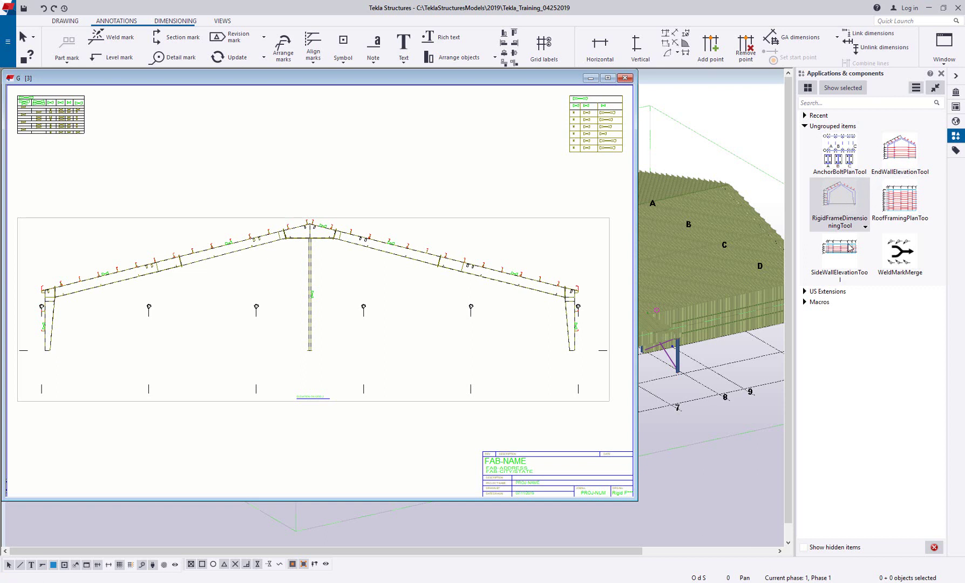
pyautogui.doubleClick(839, 203)
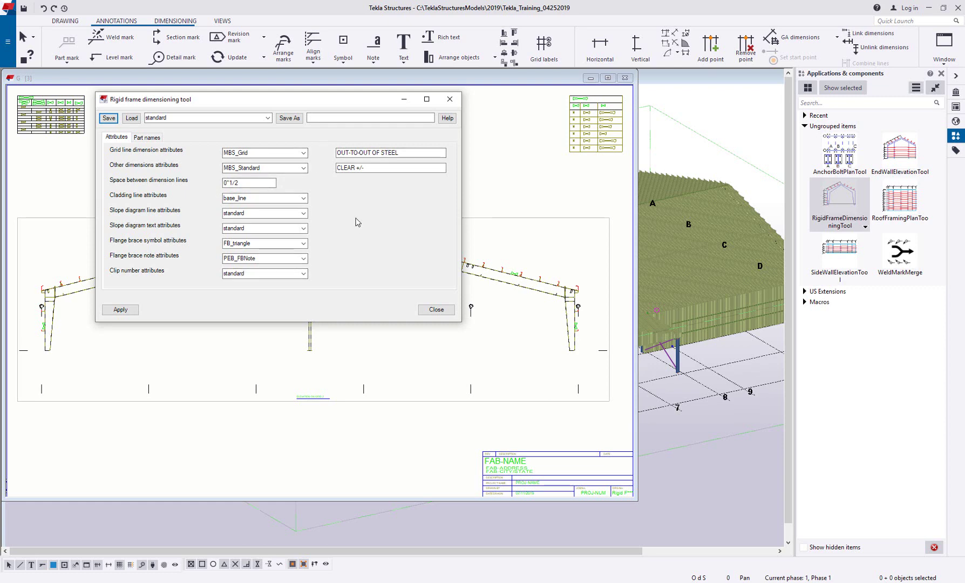
pyautogui.click(150, 138)
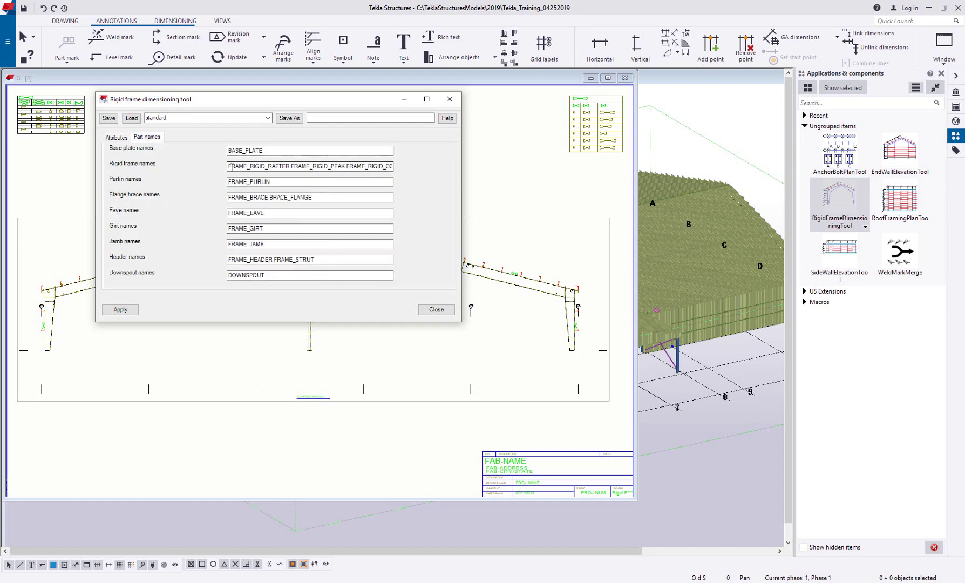
pyautogui.click(117, 139)
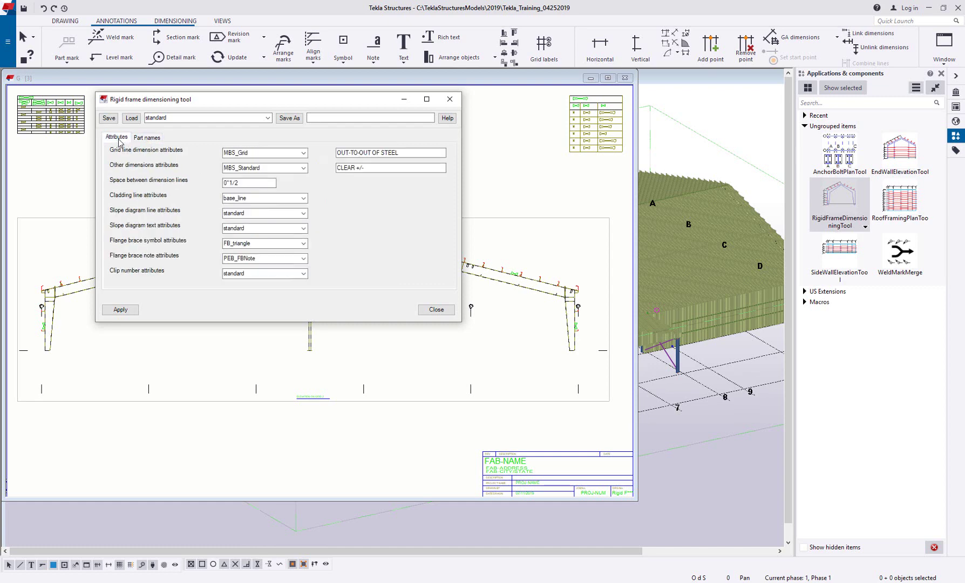
pyautogui.click(122, 310)
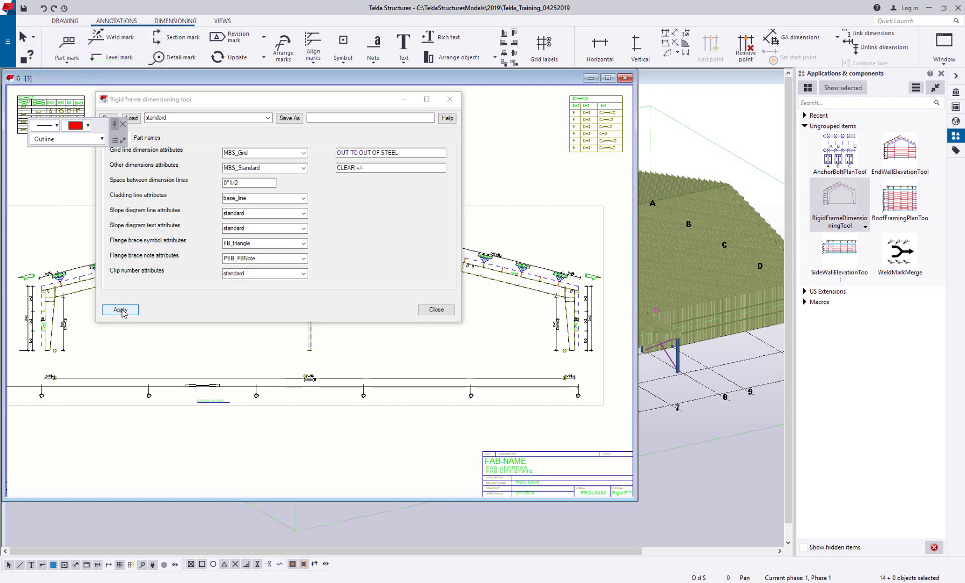
pyautogui.click(436, 309)
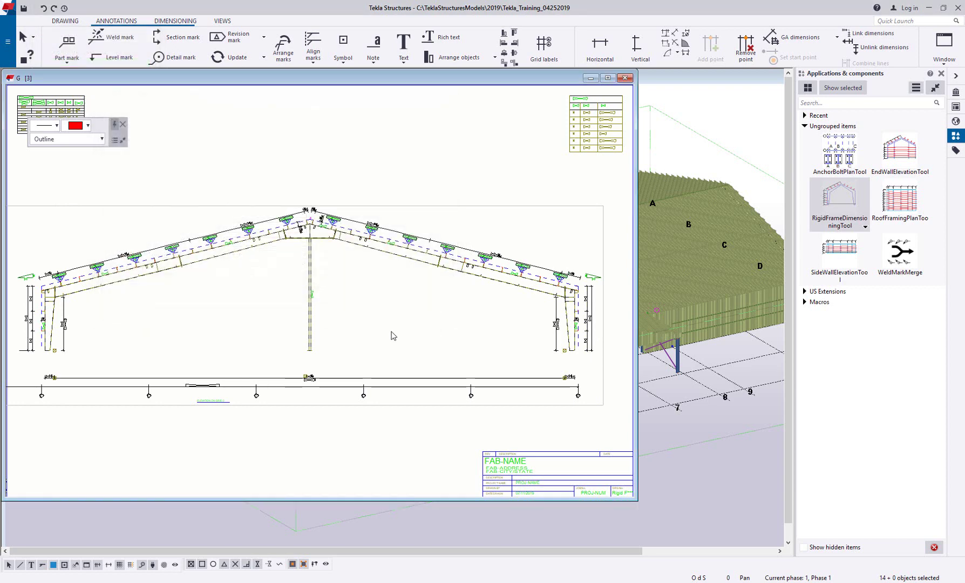
# Step: Move the stray end point of the overall grid dimension below the frame onto grid line F
pyautogui.click(119, 387)
pyautogui.moveTo(149, 421); pyautogui.dragTo(449, 374, button='middle')
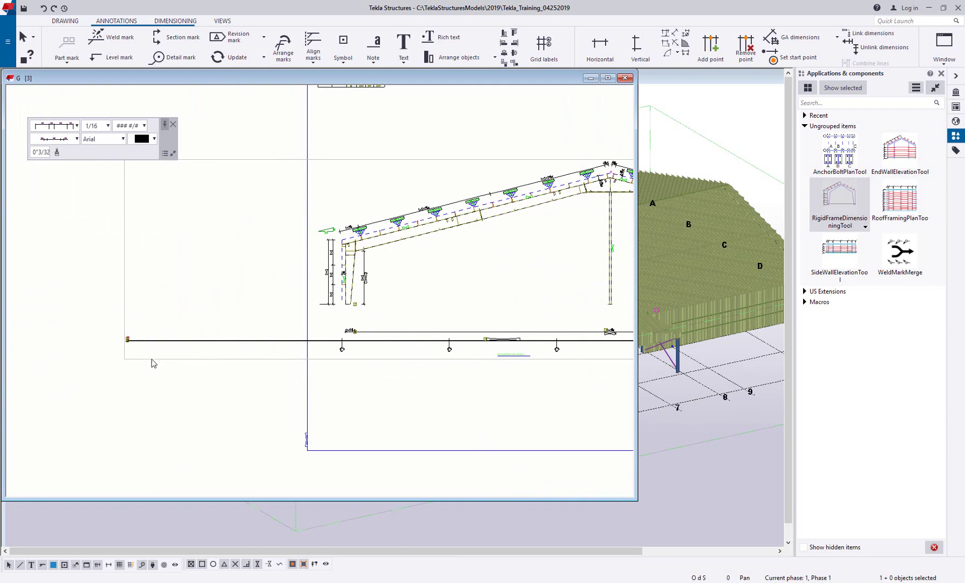
pyautogui.scroll(5, 127, 350)
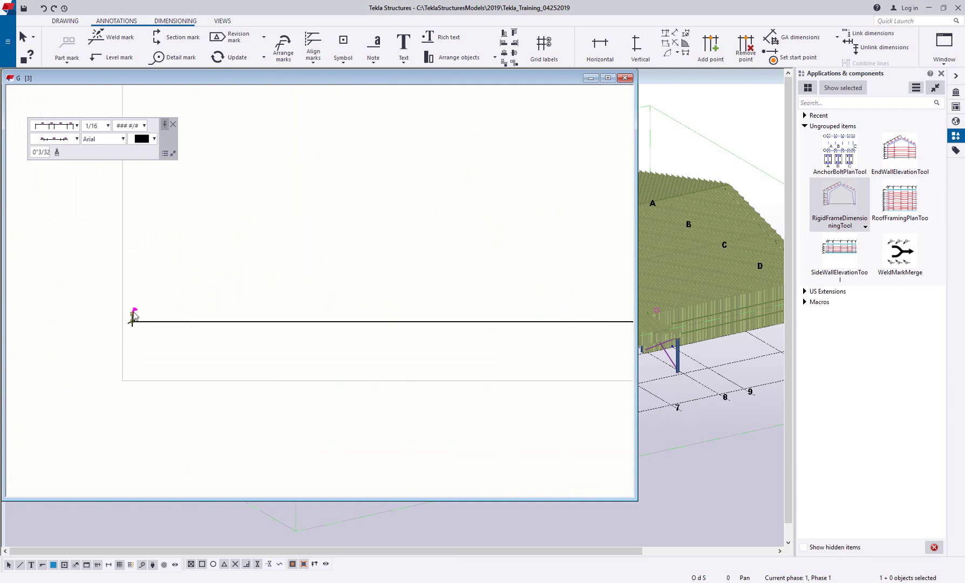
pyautogui.click(133, 318)
pyautogui.scroll(3, 129, 312)
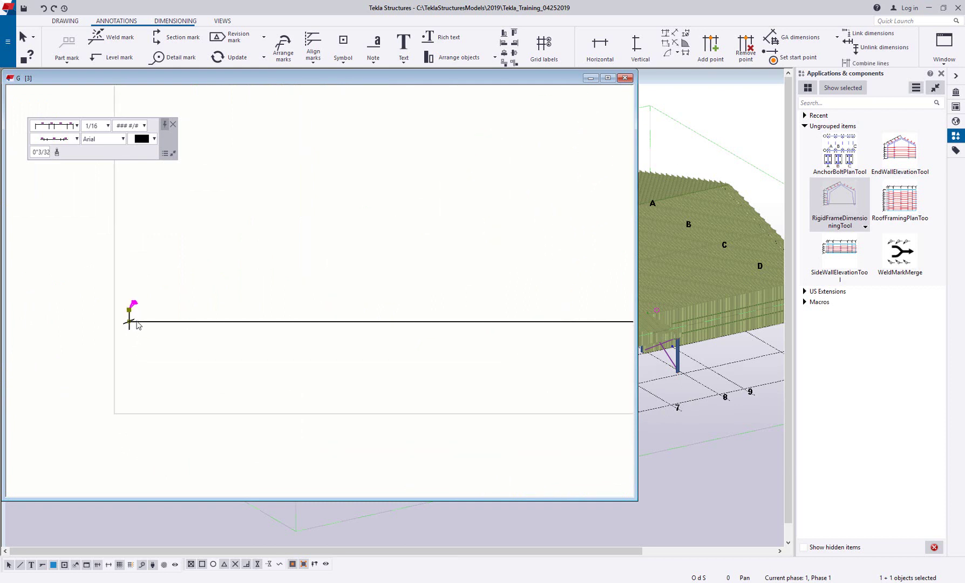
pyautogui.scroll(-2, 130, 313)
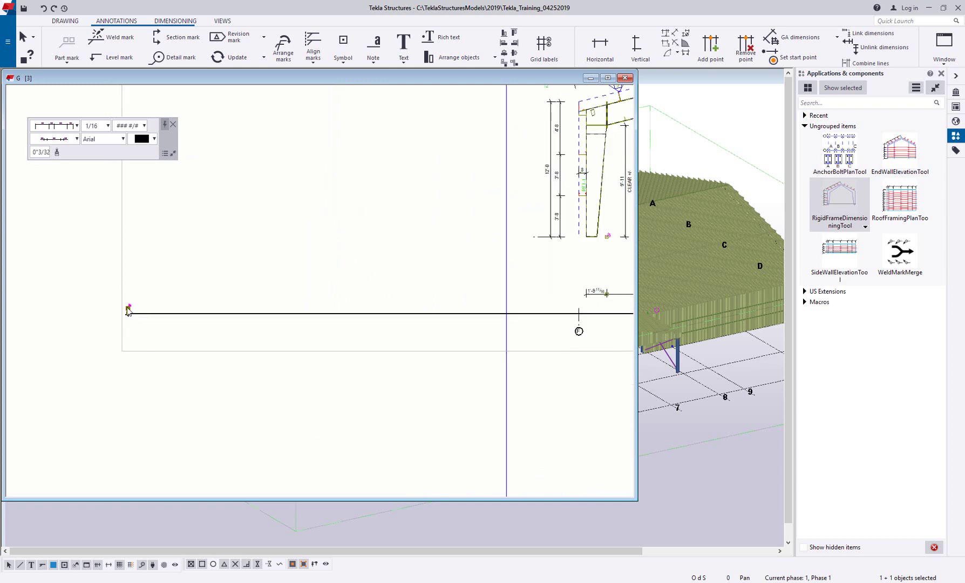
pyautogui.moveTo(129, 310); pyautogui.dragTo(579, 308)
pyautogui.scroll(-2, 420, 322)
pyautogui.moveTo(419, 308); pyautogui.dragTo(51, 309, button='middle')
pyautogui.scroll(-3, 280, 333)
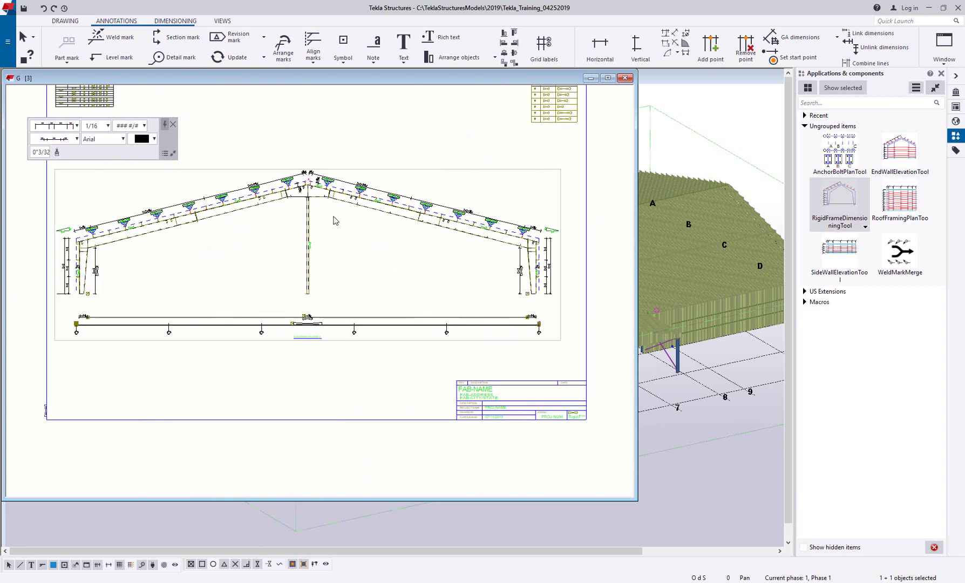
pyautogui.moveTo(386, 294)
pyautogui.mouseDown(button='middle')
pyautogui.moveTo(389, 302)
pyautogui.moveTo(372, 300)
pyautogui.mouseUp(button='middle')
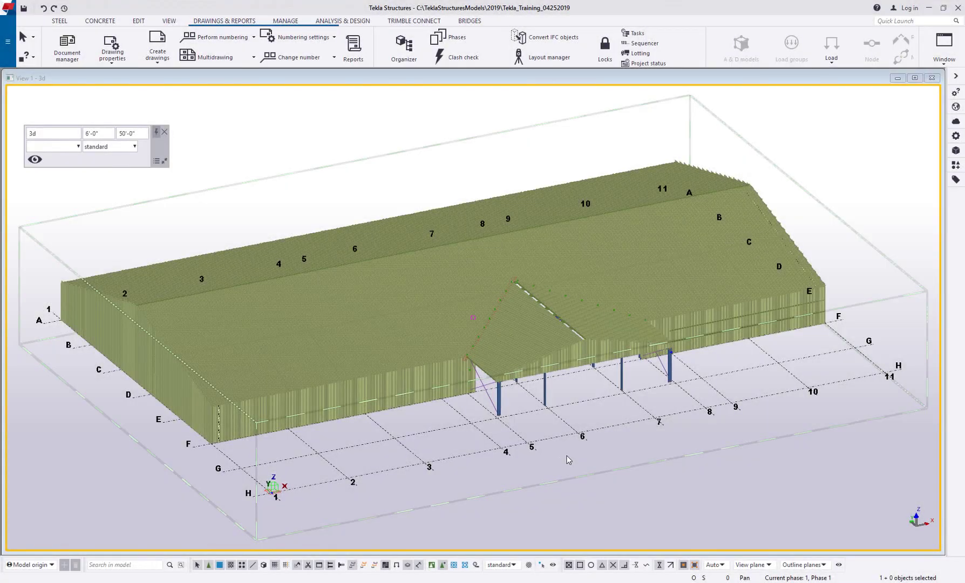
# Step: Number the modified objects in the model
pyautogui.click(240, 47)
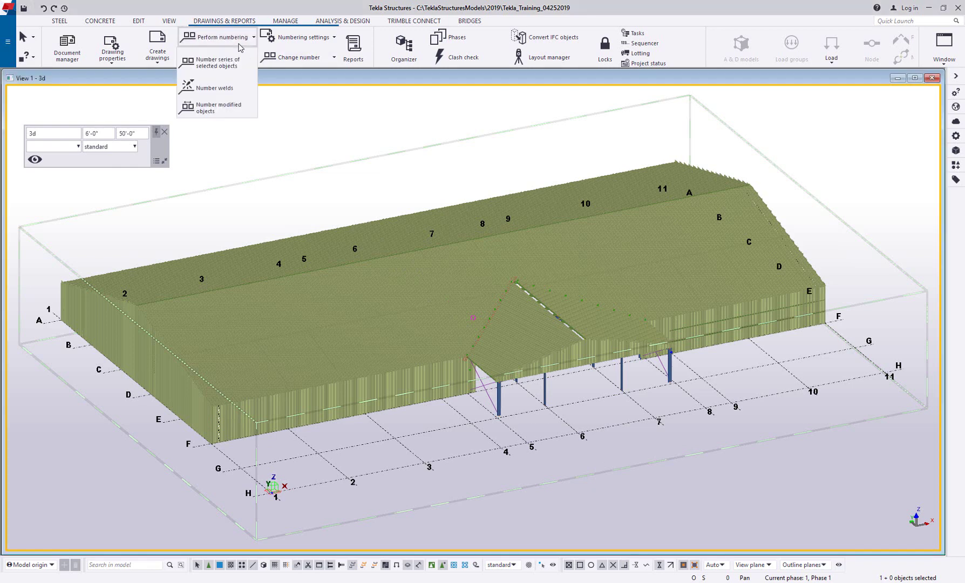
pyautogui.click(232, 108)
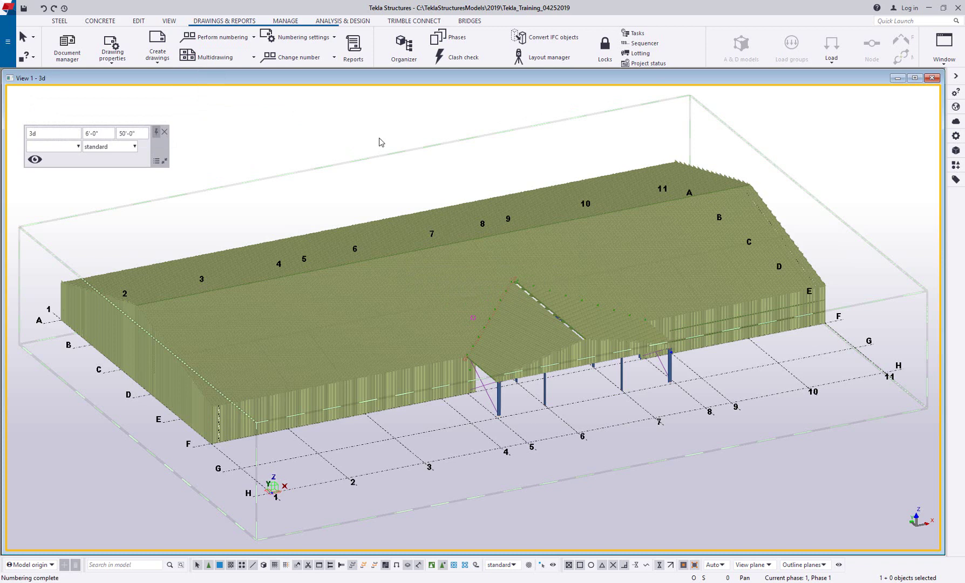
# Step: Hide the sheeting in the 3d view by enabling the object group filter row Part Name Does not equal FRAME_SHEET
pyautogui.doubleClick(620, 146)
pyautogui.click(841, 277)
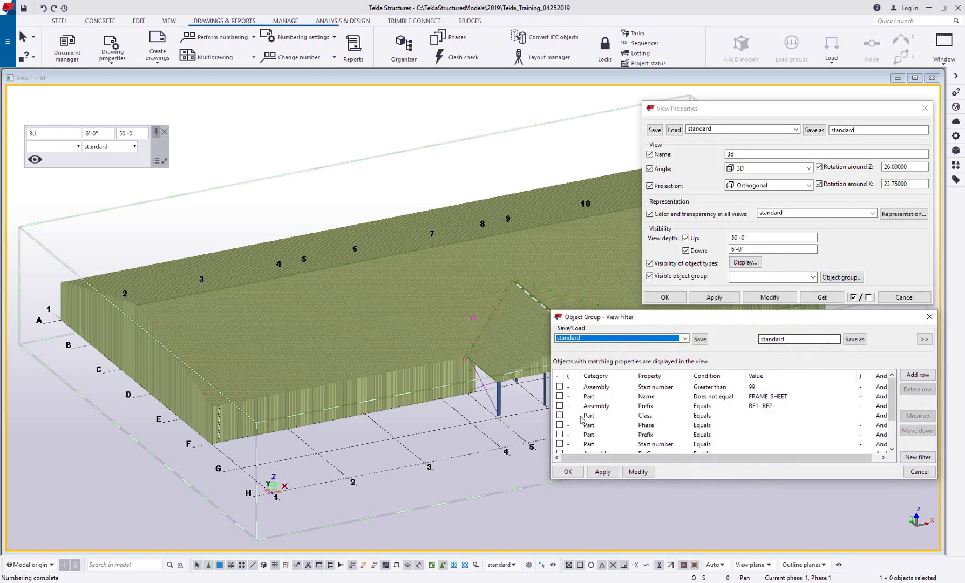
pyautogui.click(560, 396)
pyautogui.click(638, 471)
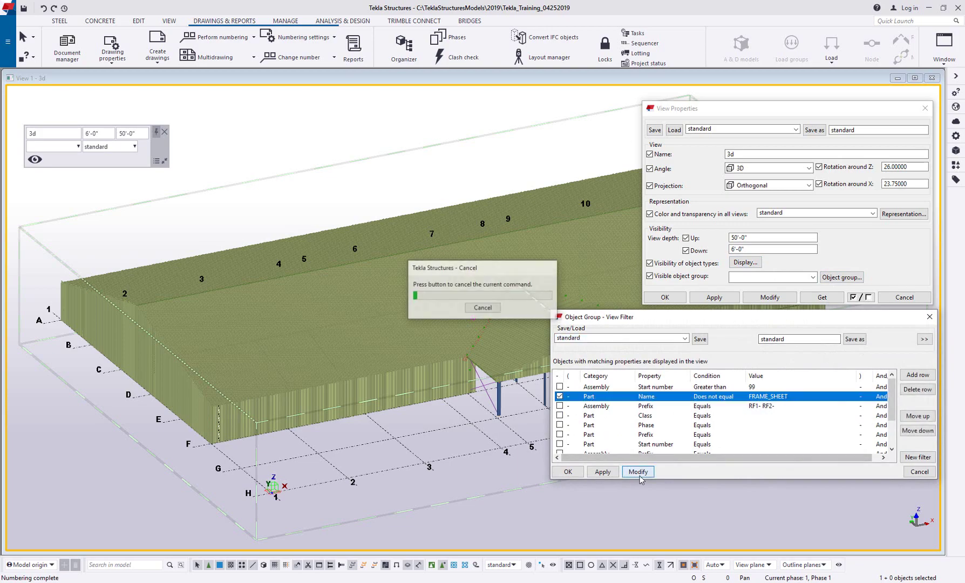
pyautogui.click(919, 471)
pyautogui.click(904, 297)
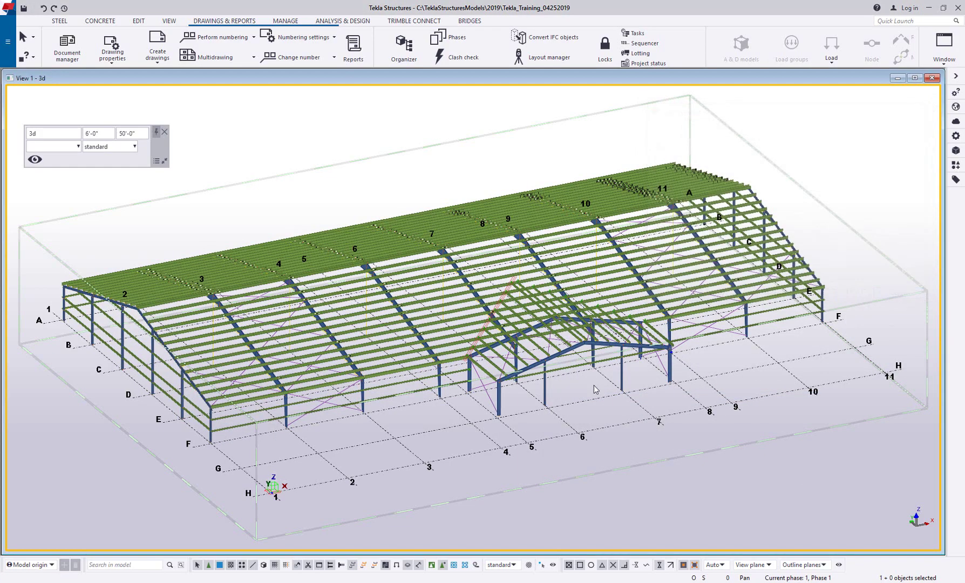
# Step: Examine the entry roof purlins along the valley and look through the available selection filters
pyautogui.scroll(5, 474, 406)
pyautogui.scroll(4, 451, 267)
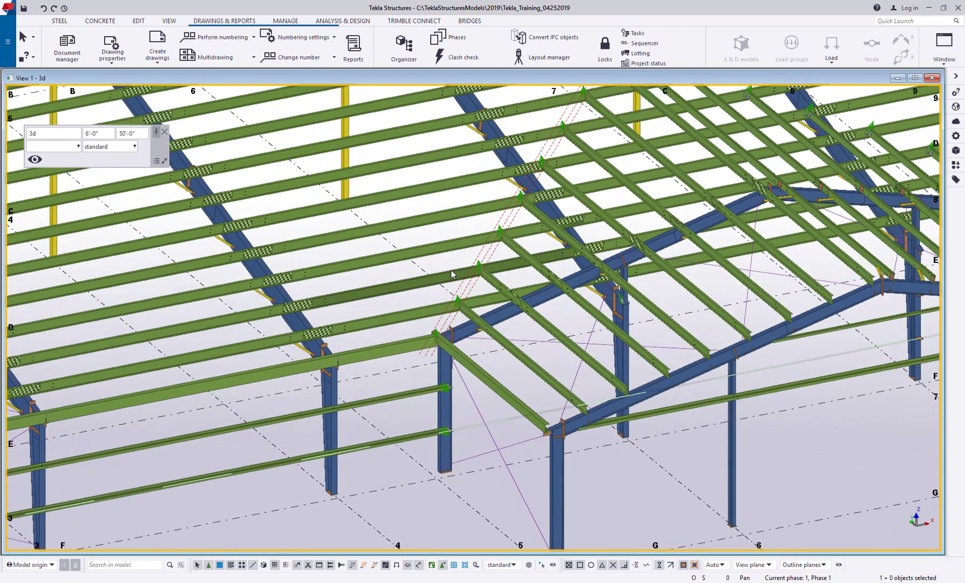
pyautogui.scroll(3, 452, 274)
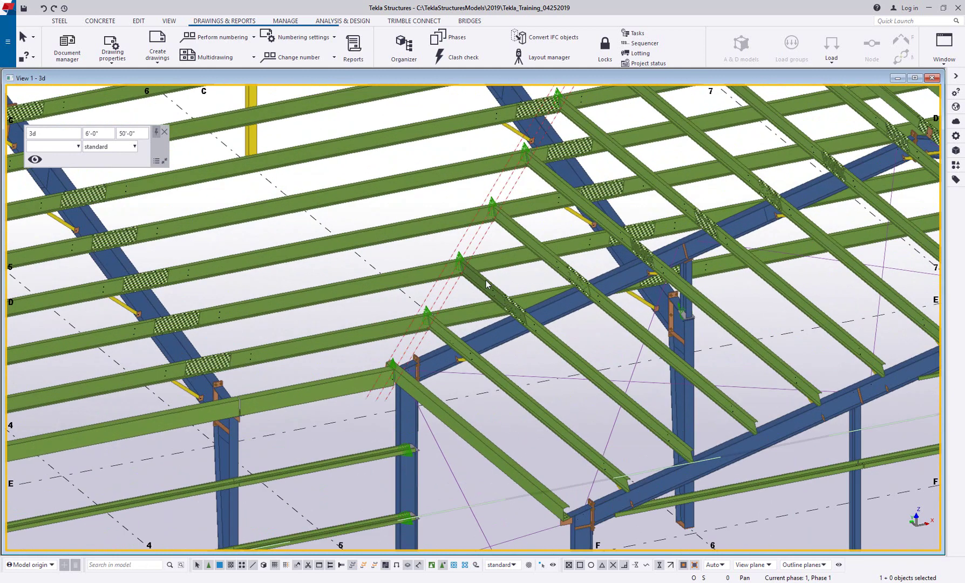
pyautogui.click(486, 285)
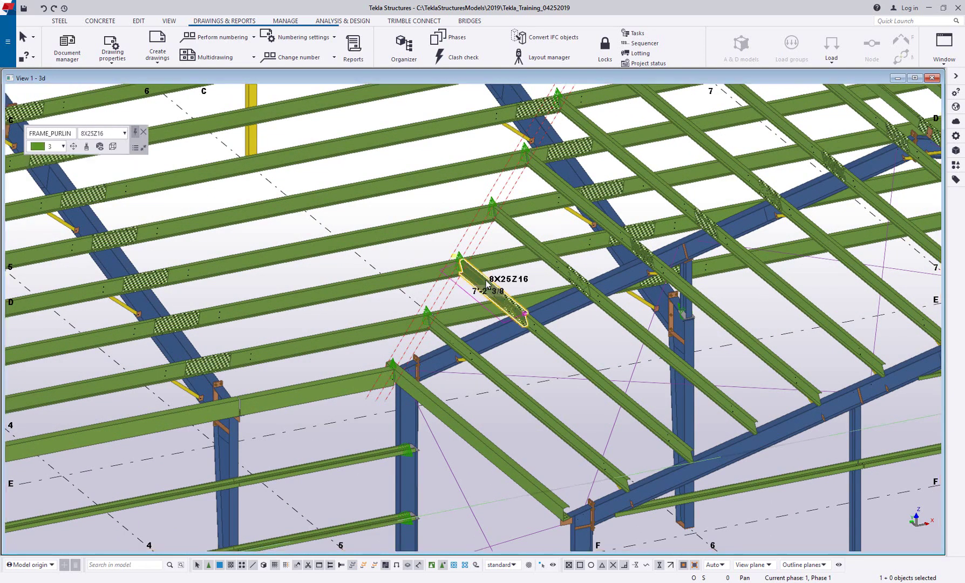
pyautogui.click(513, 564)
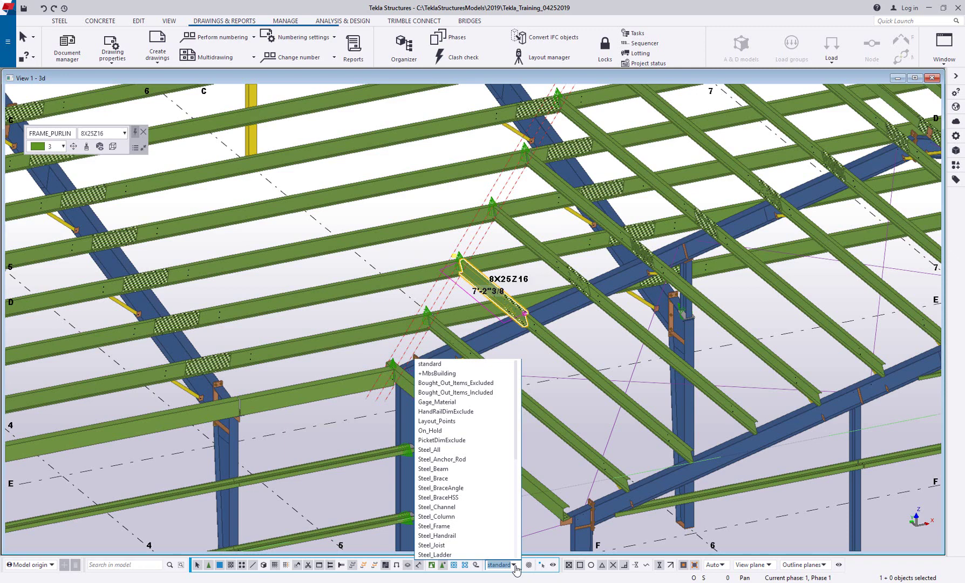
pyautogui.click(427, 255)
pyautogui.click(561, 398)
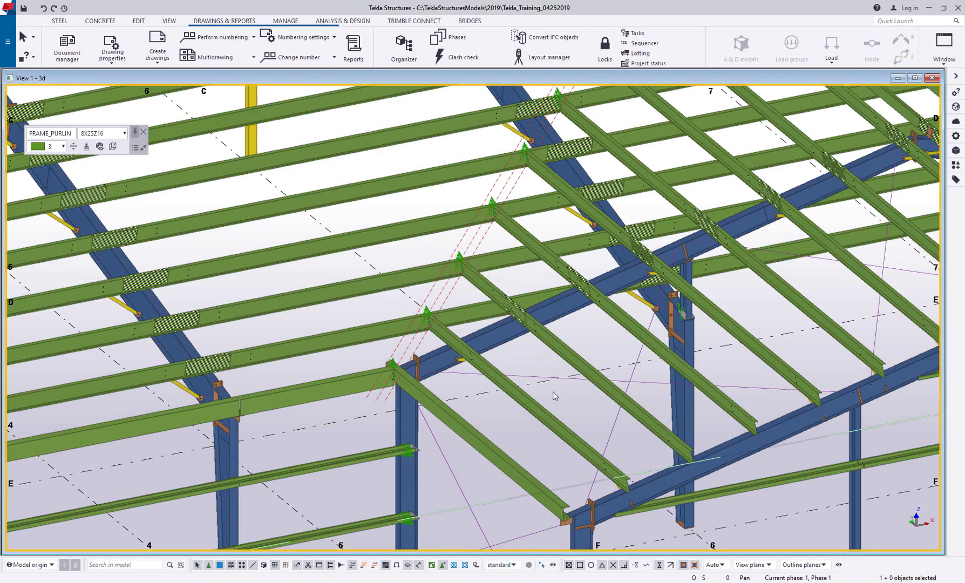
pyautogui.scroll(-4, 561, 399)
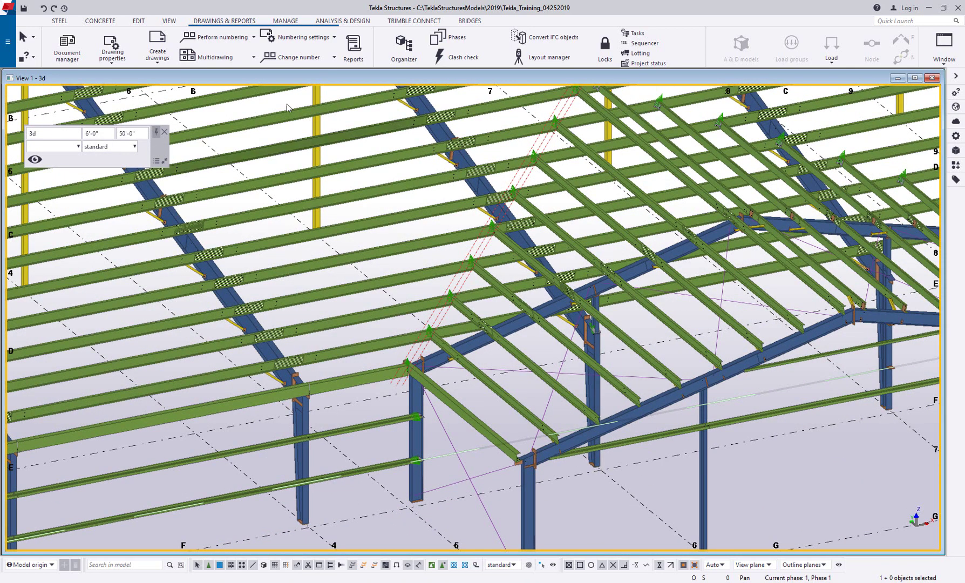
# Step: Create an assembly drawing of one 8X25Z16 roof purlin running into the valley, using the Purlin_with_BOM master drawing
pyautogui.click(158, 38)
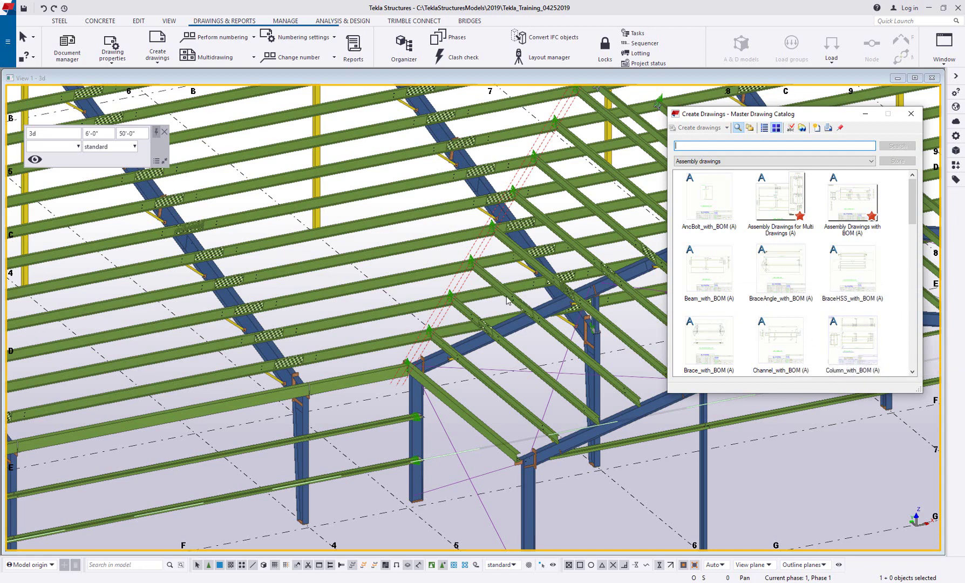
pyautogui.scroll(5, 491, 285)
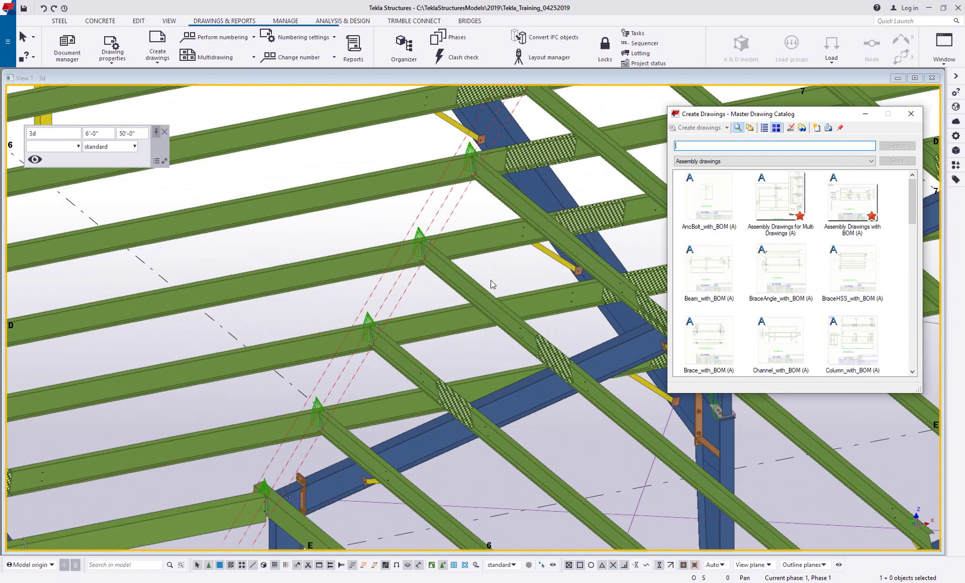
pyautogui.click(574, 249)
pyautogui.click(379, 581)
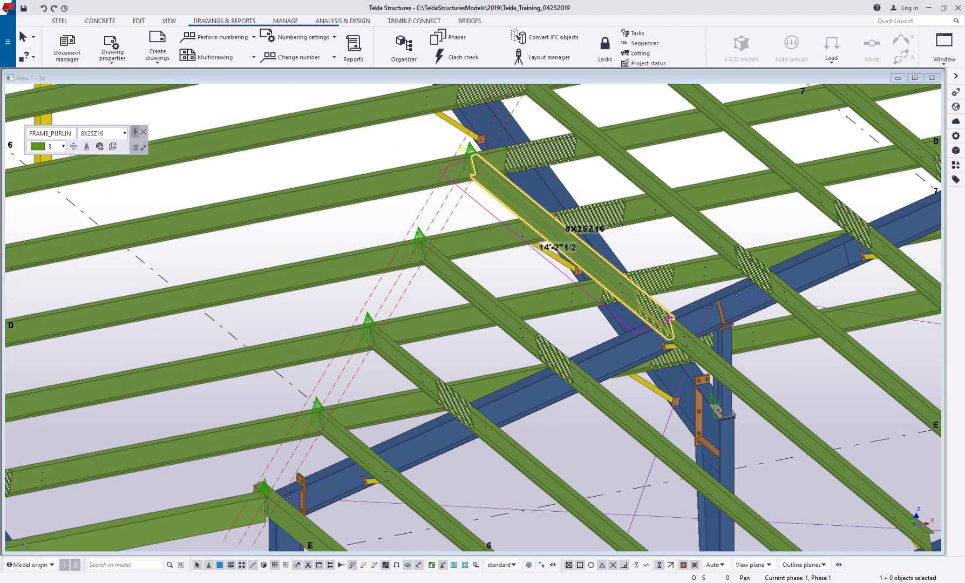
pyautogui.click(840, 128)
pyautogui.scroll(-2, 825, 317)
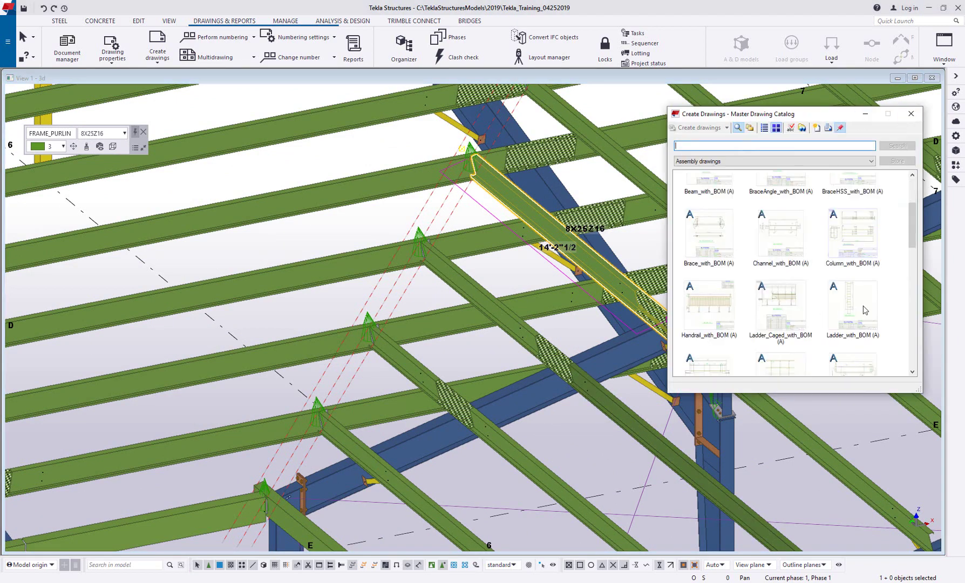
pyautogui.scroll(-3, 837, 309)
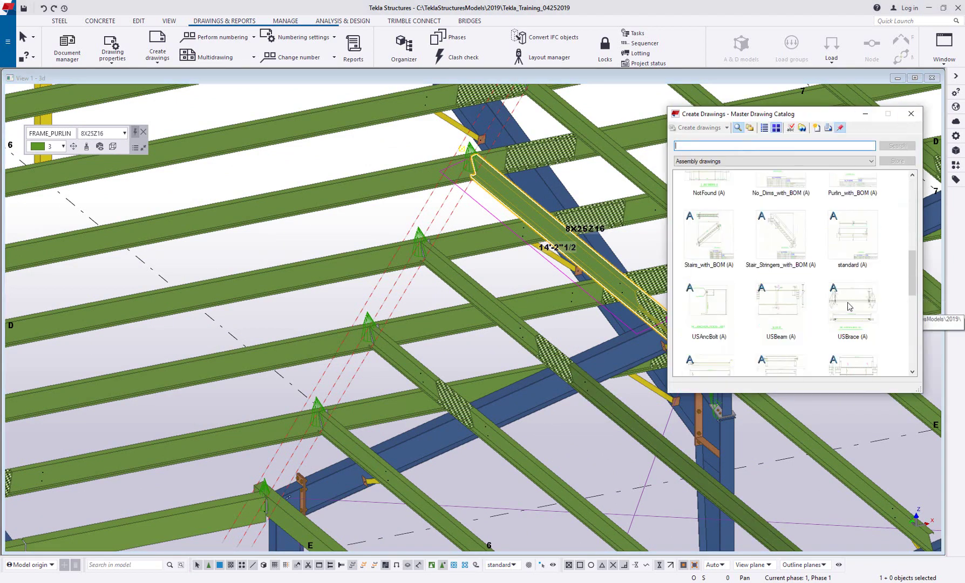
pyautogui.scroll(1, 885, 281)
pyautogui.click(852, 280)
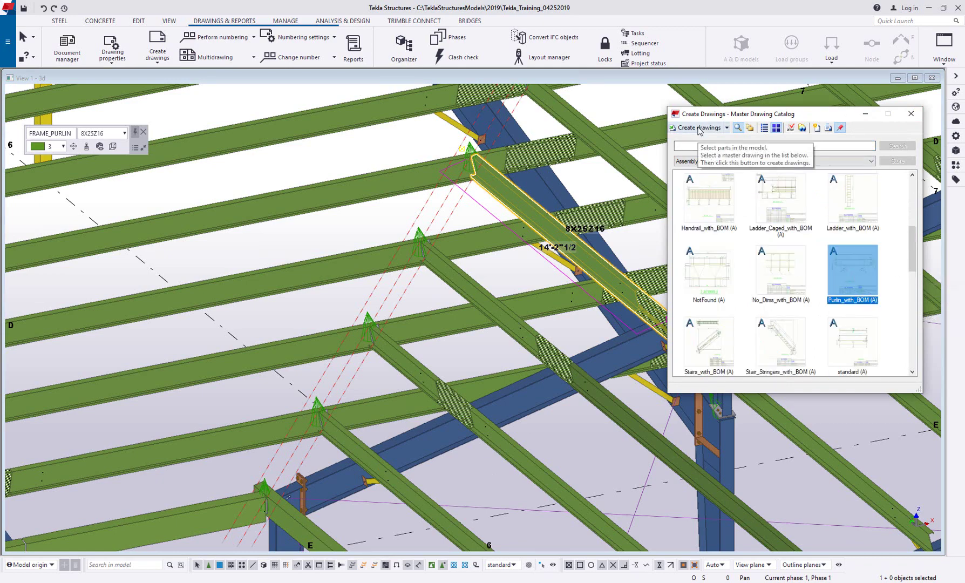
pyautogui.click(699, 128)
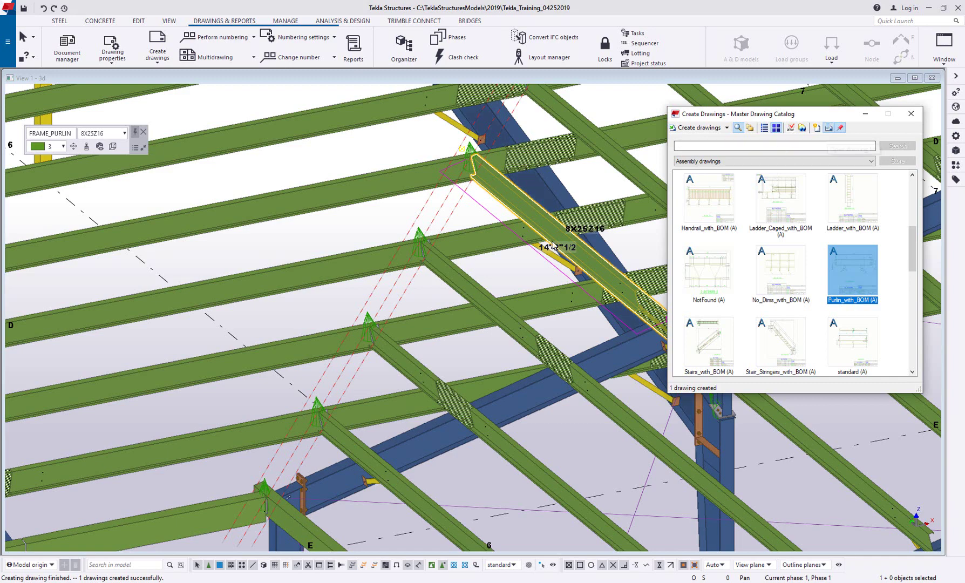
# Step: Open the new PURLIN assembly drawing from the document list
pyautogui.hotkey('ctrl', 'l')
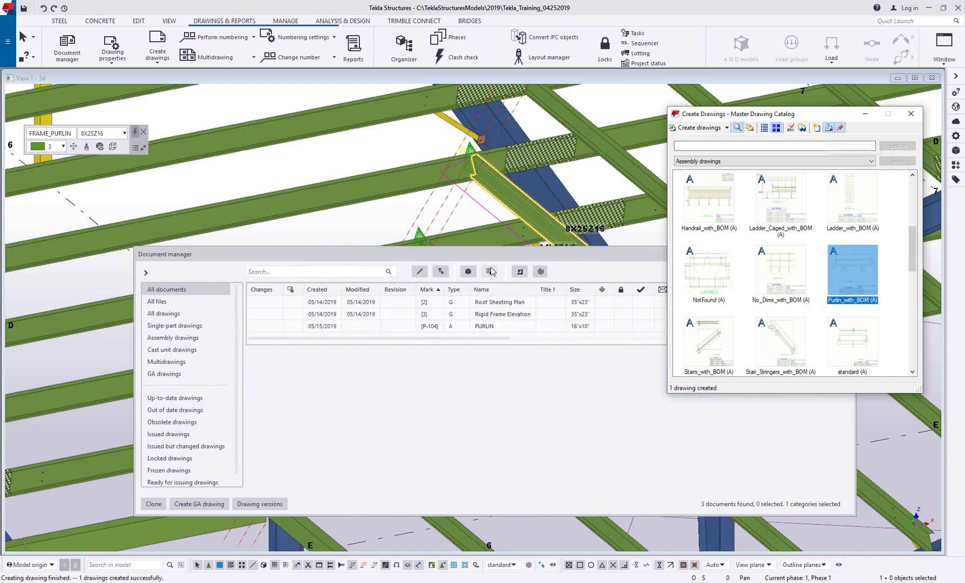
pyautogui.click(516, 327)
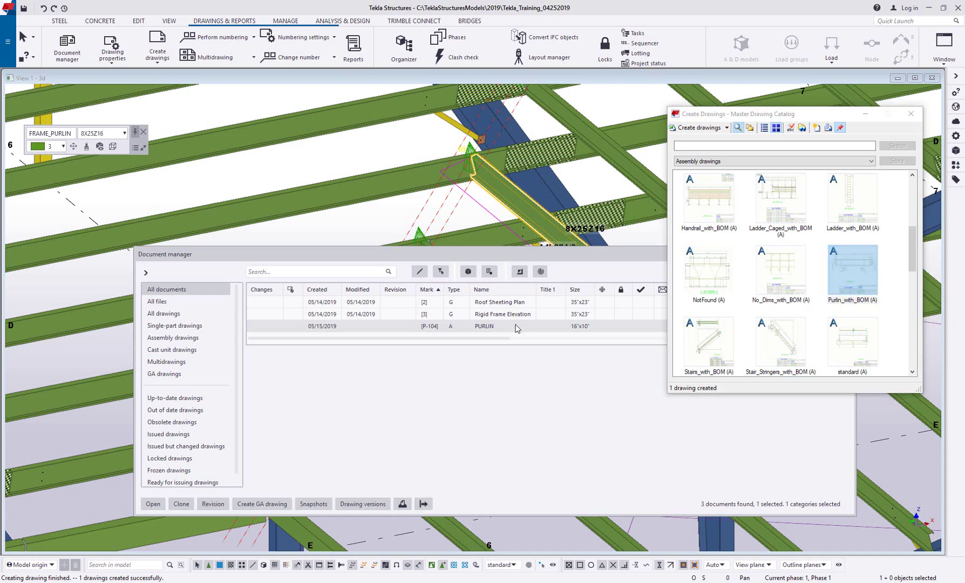
pyautogui.click(154, 502)
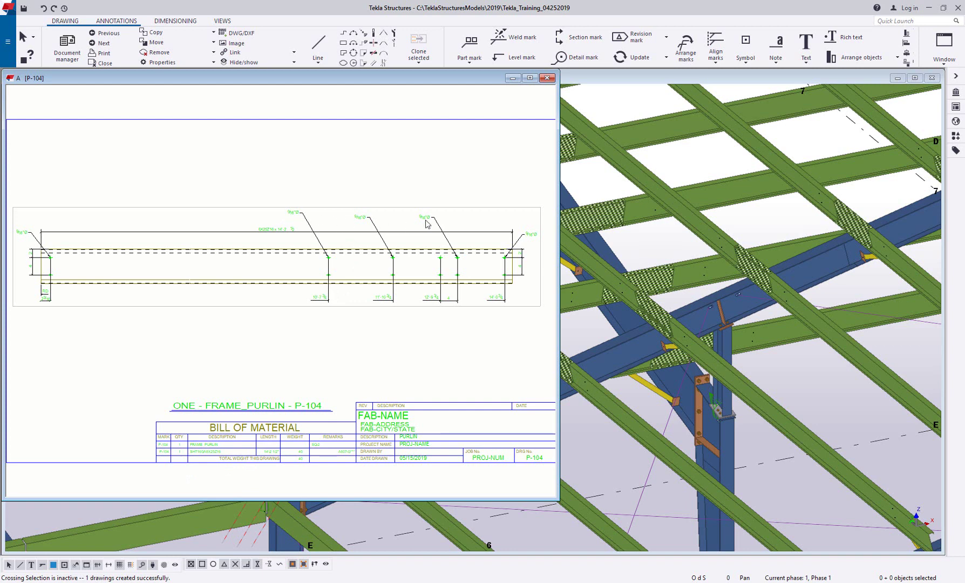
# Step: Move the purlin's overall length dimension farther above the member, clear of the hole diameter labels
pyautogui.click(488, 232)
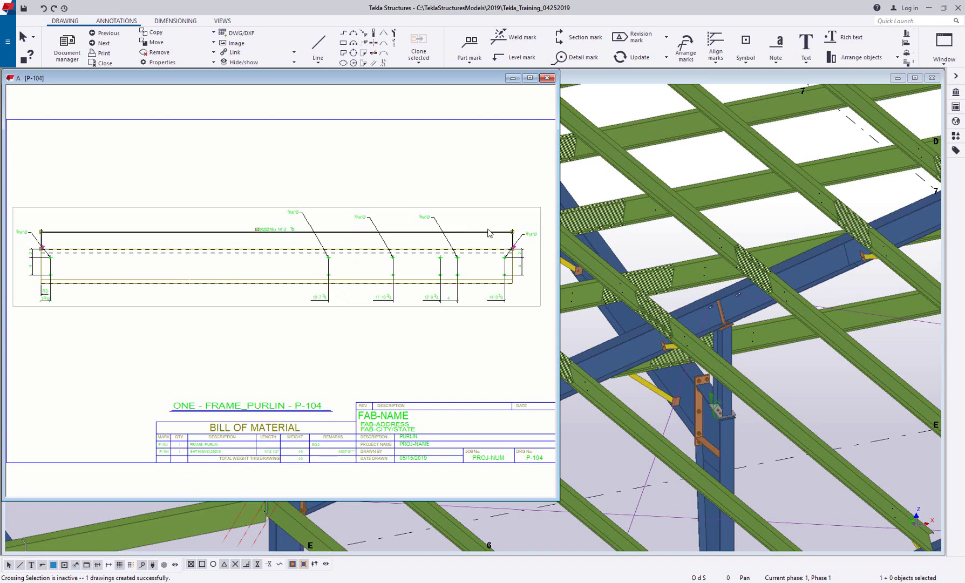
pyautogui.moveTo(476, 232); pyautogui.dragTo(479, 189)
pyautogui.click(265, 344)
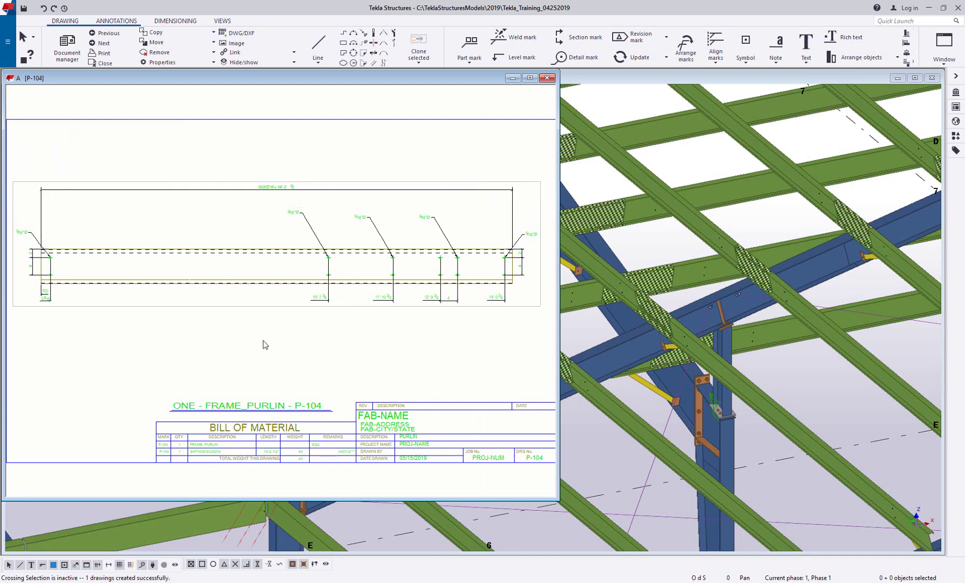
pyautogui.moveTo(220, 331); pyautogui.dragTo(294, 332, button='middle')
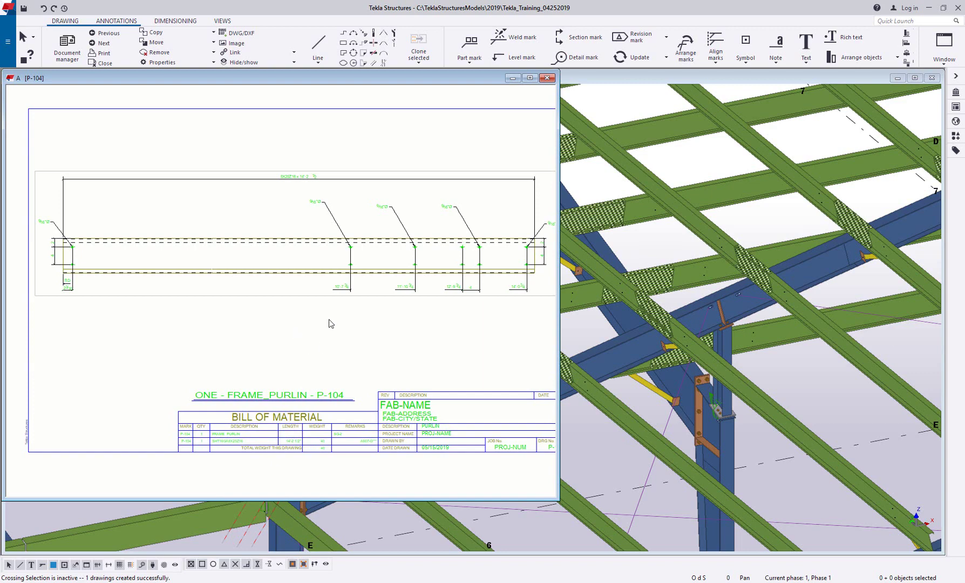
# Step: Add a horizontal dimension below the purlin from its left end to the first pair of intermediate holes
pyautogui.click(193, 21)
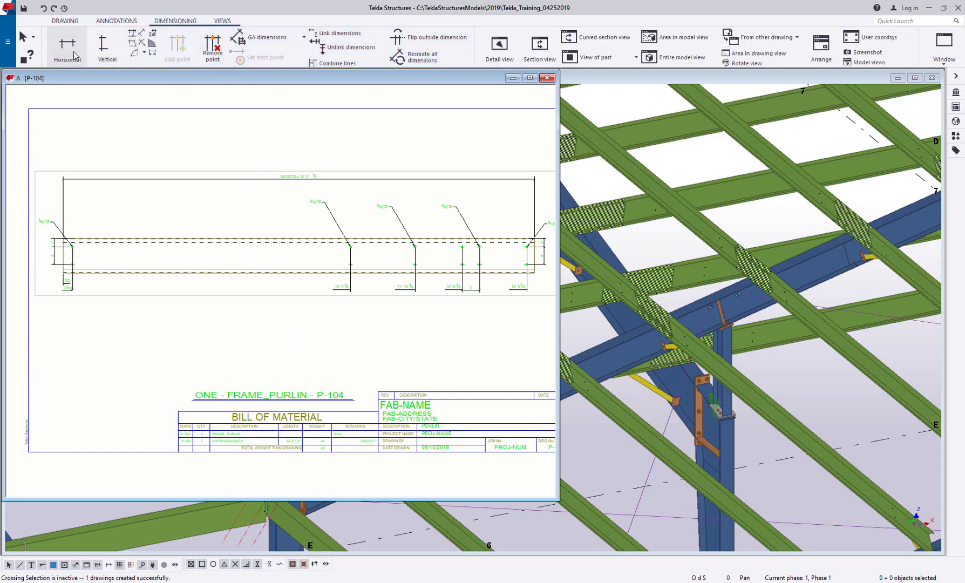
pyautogui.click(67, 46)
pyautogui.scroll(5, 59, 265)
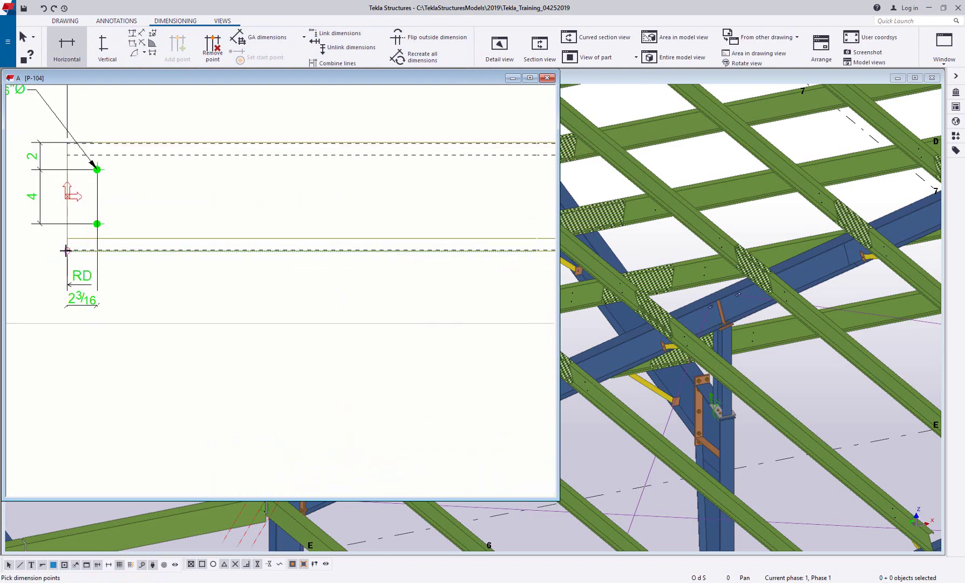
pyautogui.click(66, 251)
pyautogui.scroll(-3, 140, 284)
pyautogui.moveTo(241, 271); pyautogui.dragTo(108, 250, button='middle')
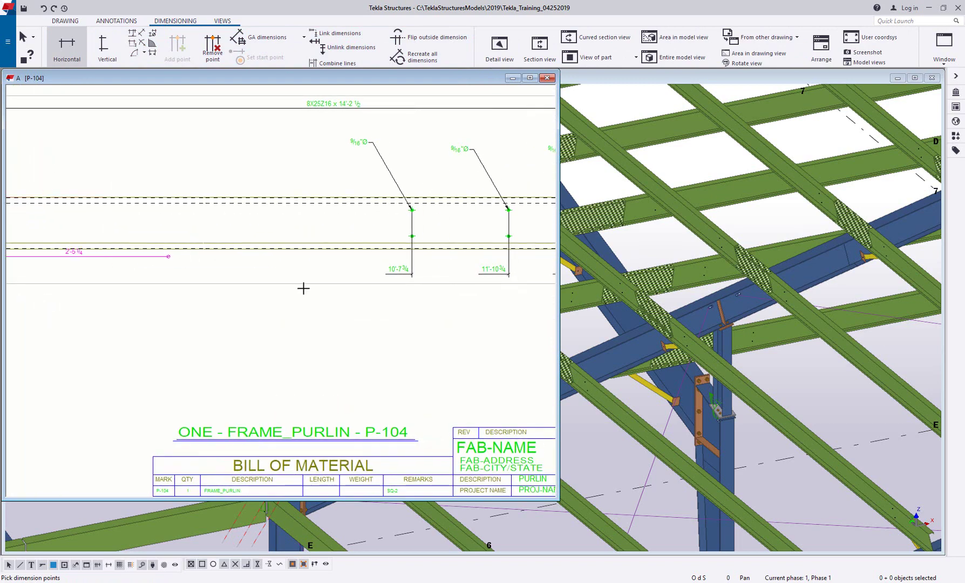
pyautogui.scroll(2, 428, 236)
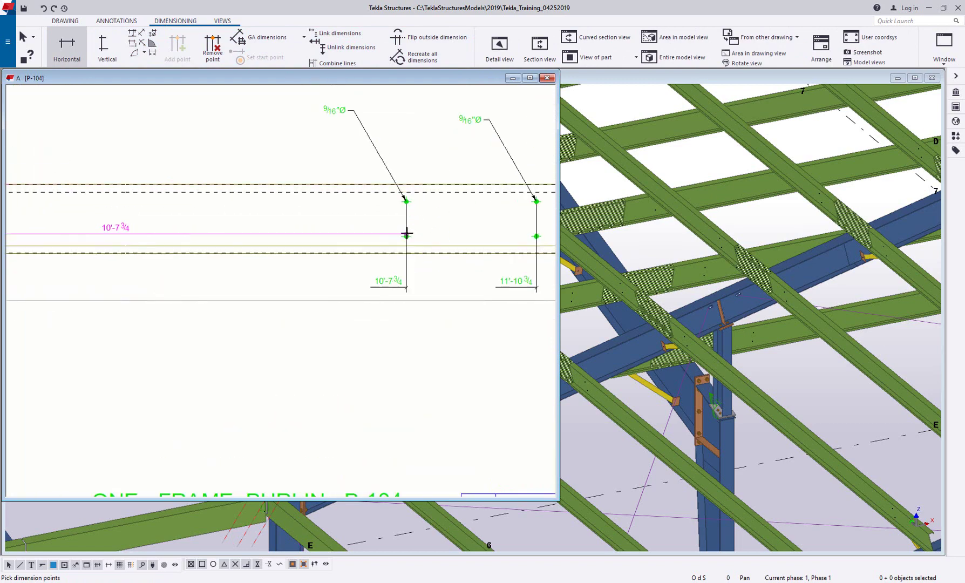
pyautogui.click(407, 235)
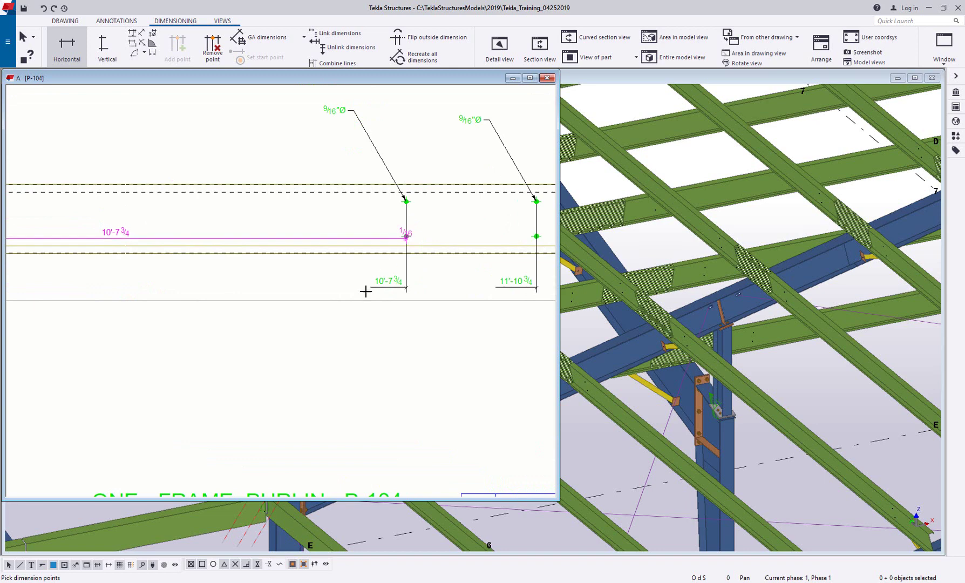
pyautogui.middleClick(359, 298)
pyautogui.click(280, 307)
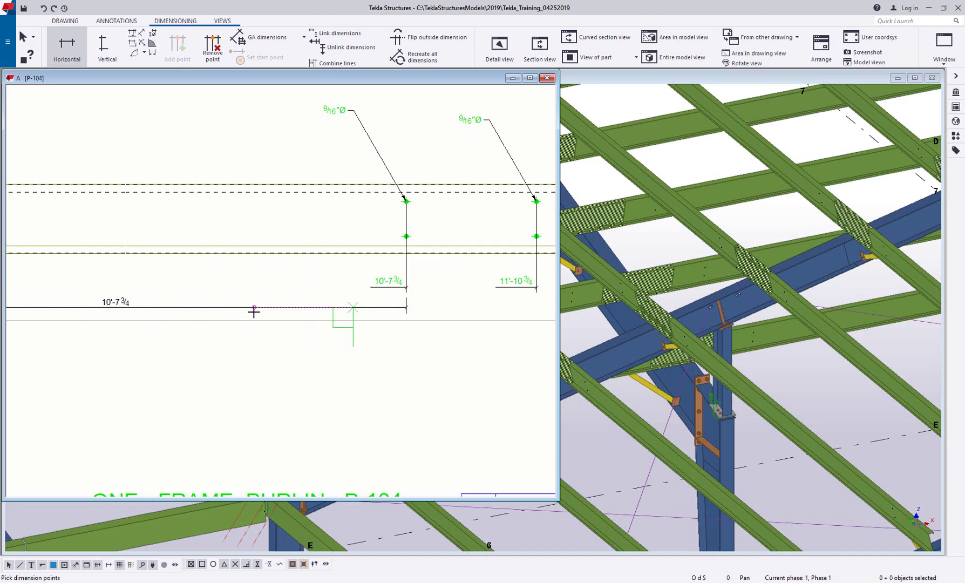
pyautogui.rightClick(280, 370)
pyautogui.click(292, 374)
# Step: Close the purlin drawing and save its changes
pyautogui.scroll(-1, 292, 376)
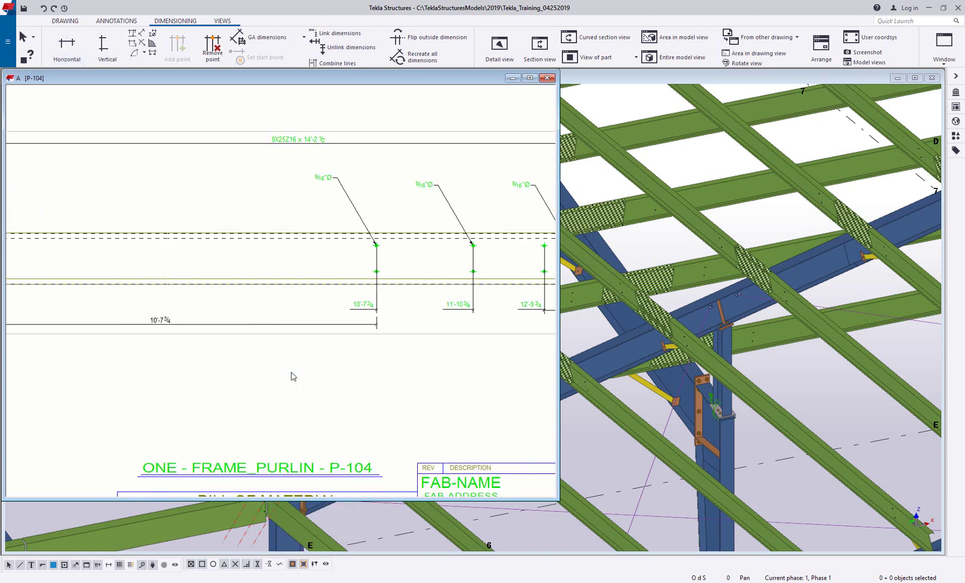
pyautogui.scroll(-3, 304, 324)
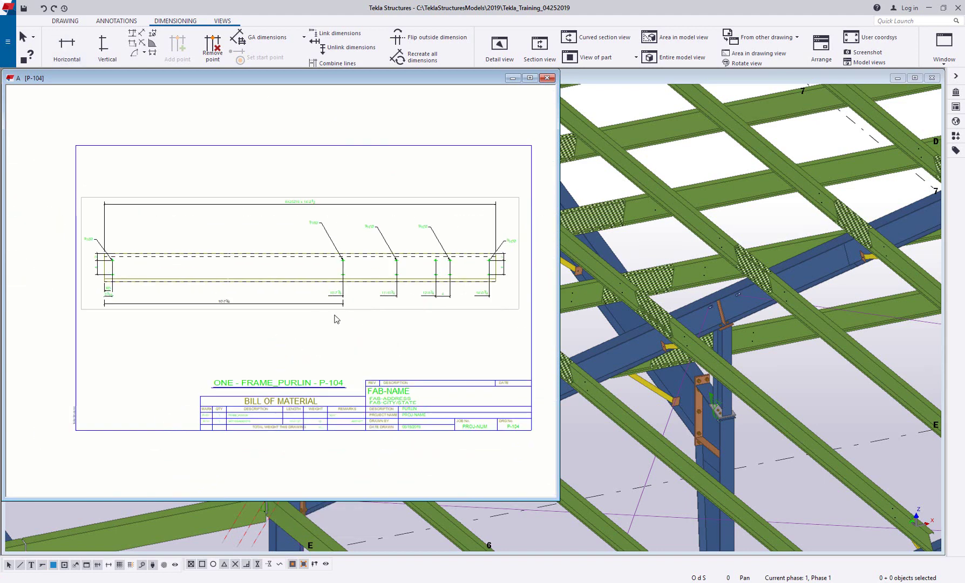
pyautogui.click(548, 79)
pyautogui.click(252, 300)
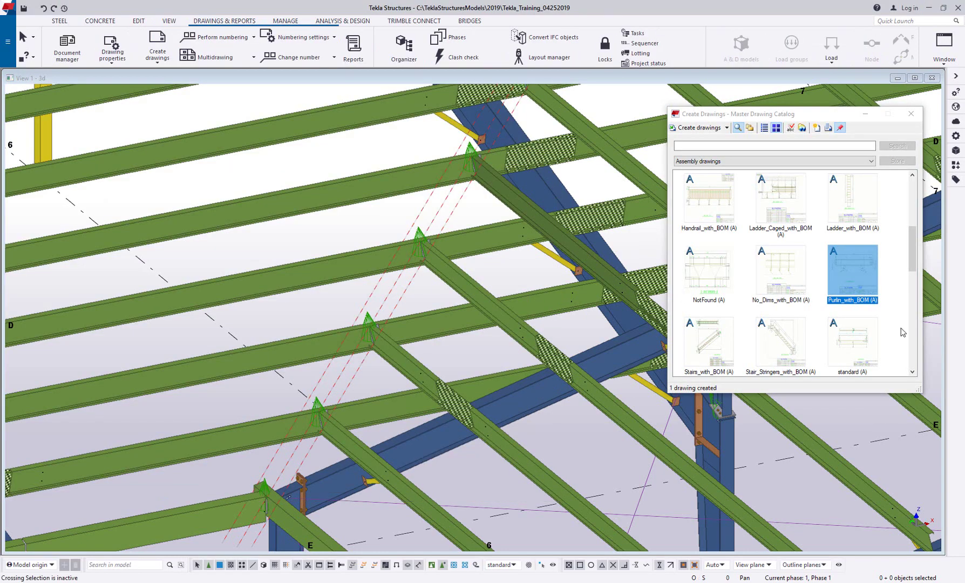
# Step: Create an assembly drawing of a rigid frame rafter using the MBSRafter_with_BOM master drawing
pyautogui.scroll(-5, 902, 332)
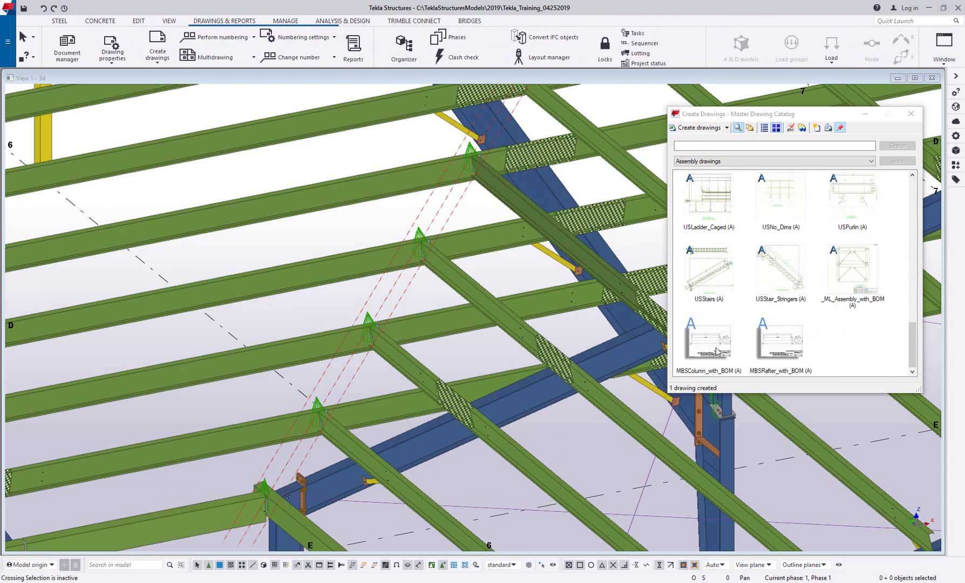
pyautogui.click(717, 352)
pyautogui.click(790, 353)
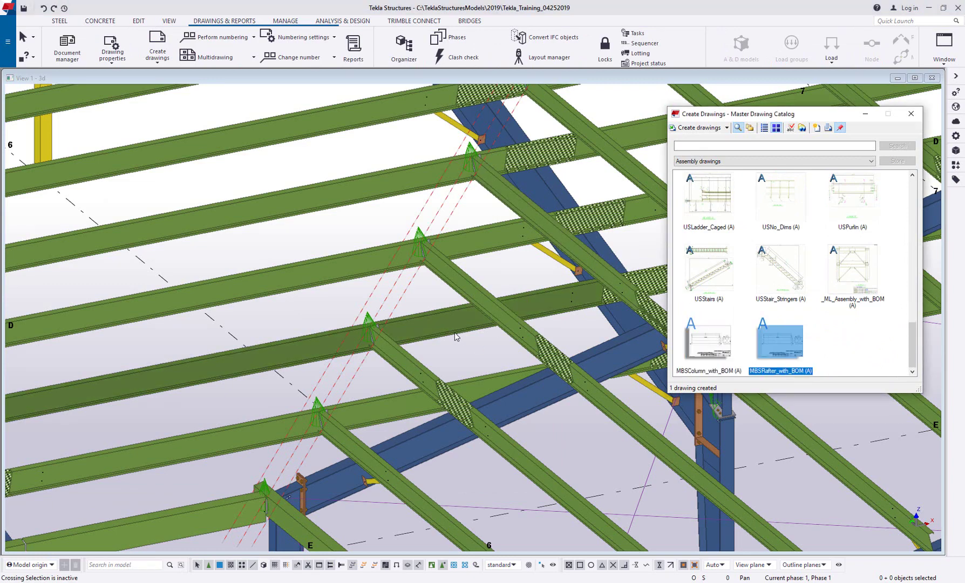
pyautogui.moveTo(445, 340); pyautogui.dragTo(273, 264, button='middle')
pyautogui.scroll(5, 302, 270)
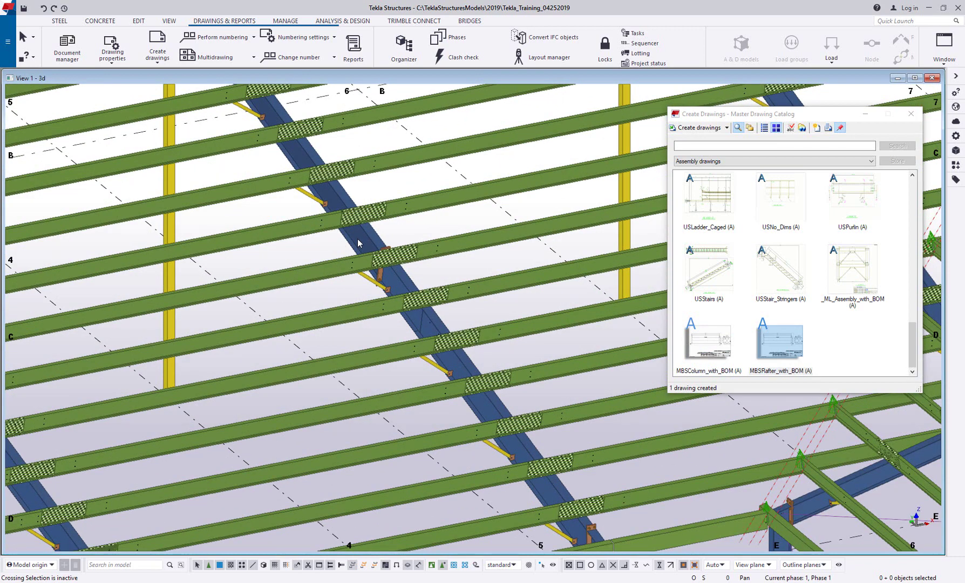
pyautogui.click(357, 239)
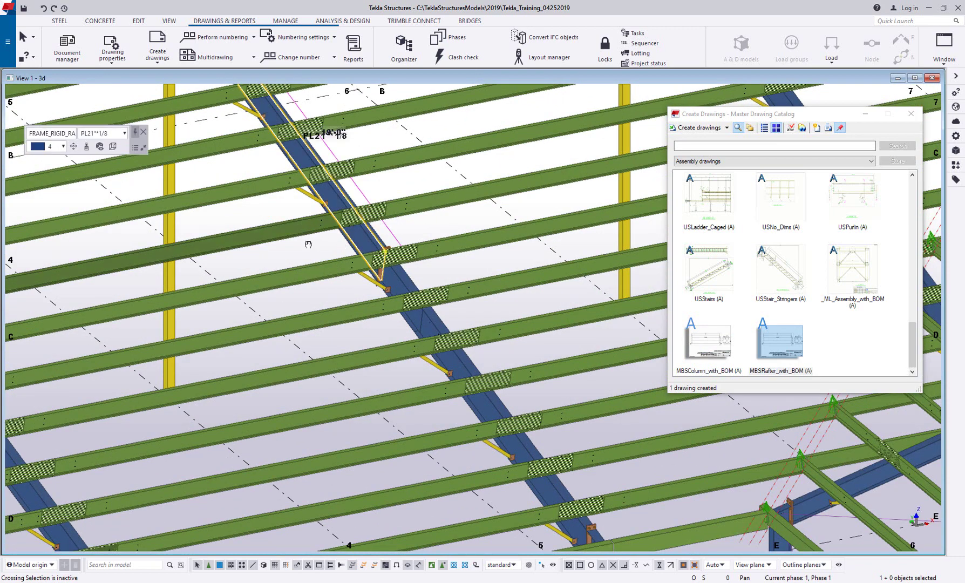
pyautogui.moveTo(308, 245); pyautogui.dragTo(357, 342, button='middle')
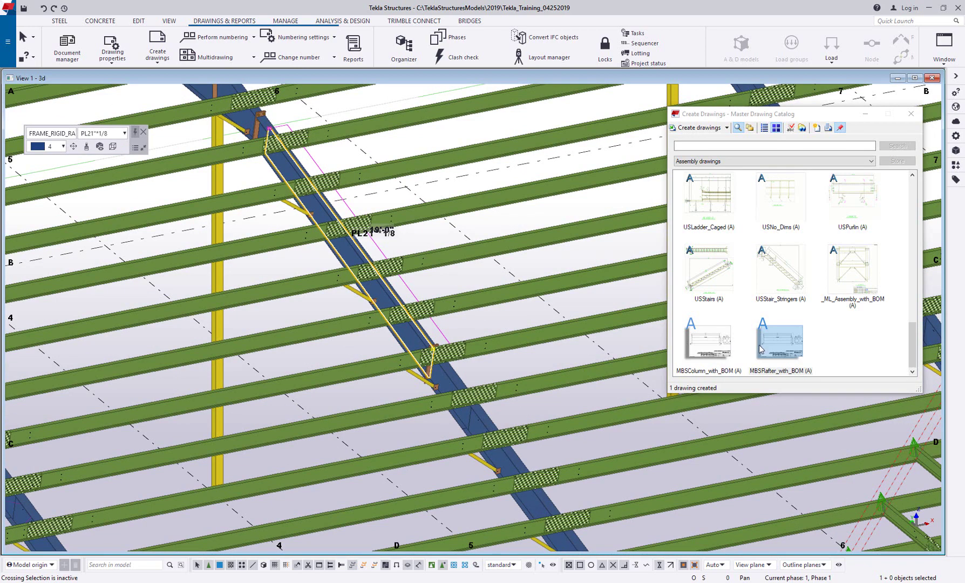
pyautogui.rightClick(783, 348)
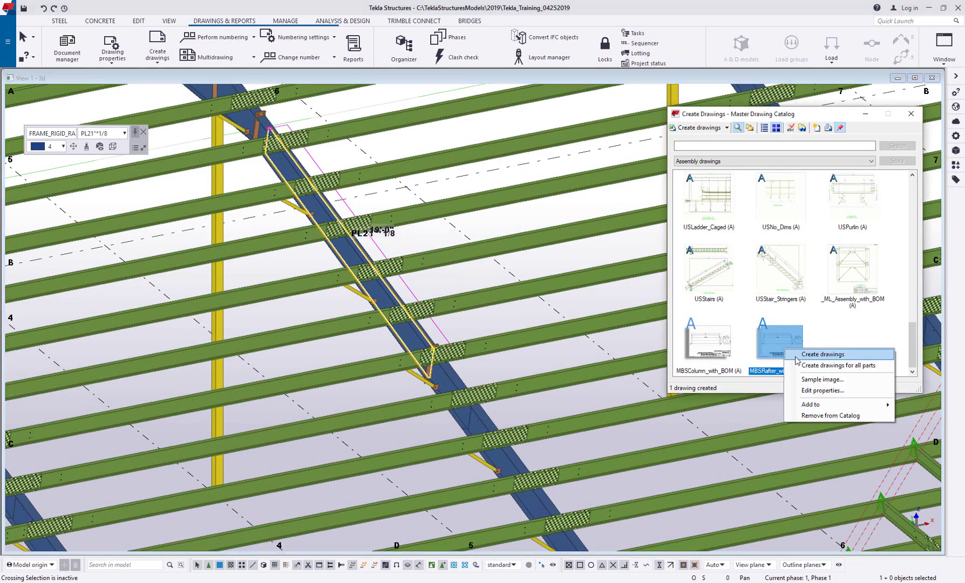
pyautogui.click(795, 357)
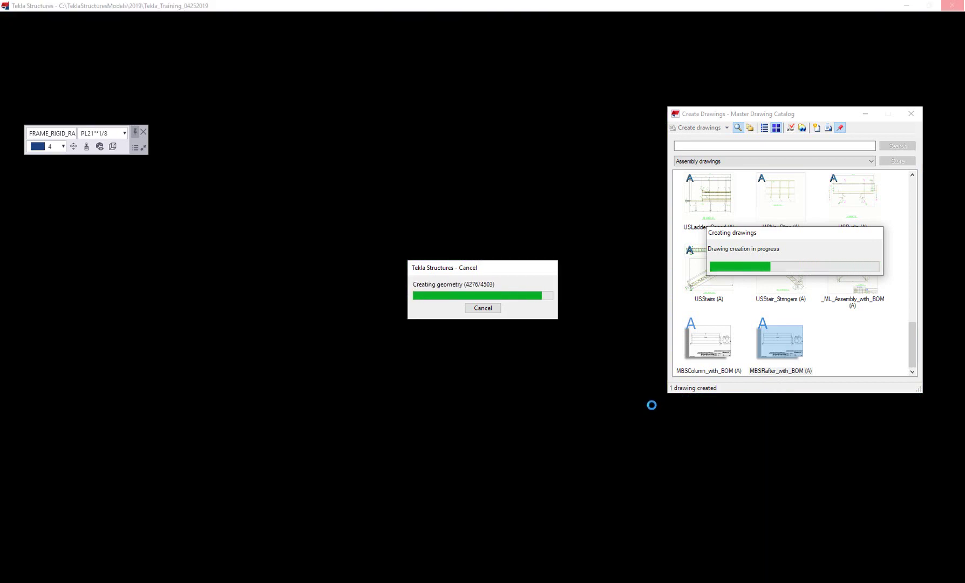
# Step: Create an assembly drawing of the rigid frame column beneath the rafter using the MBSColumn_with_BOM master drawing
pyautogui.scroll(10, 587, 429)
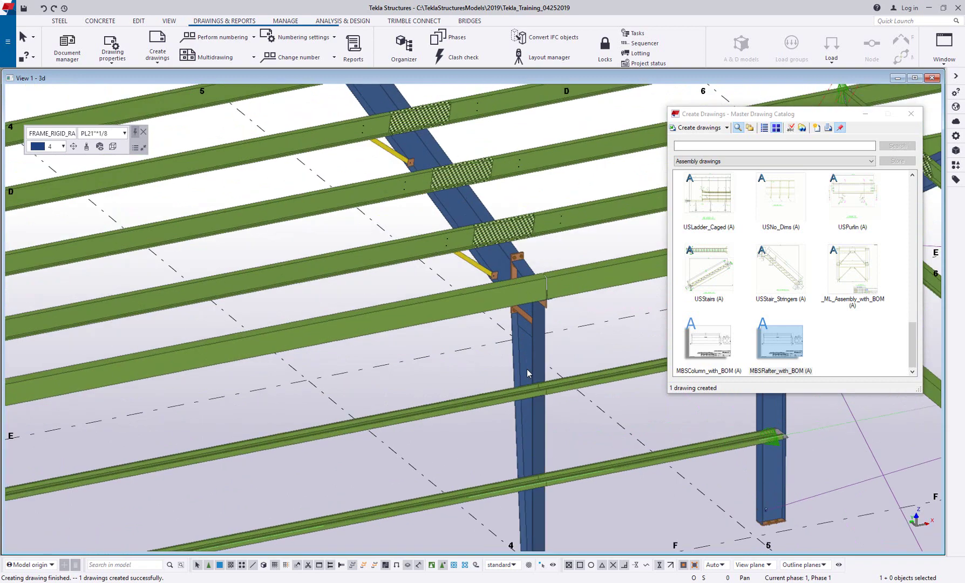
pyautogui.click(526, 371)
pyautogui.rightClick(718, 348)
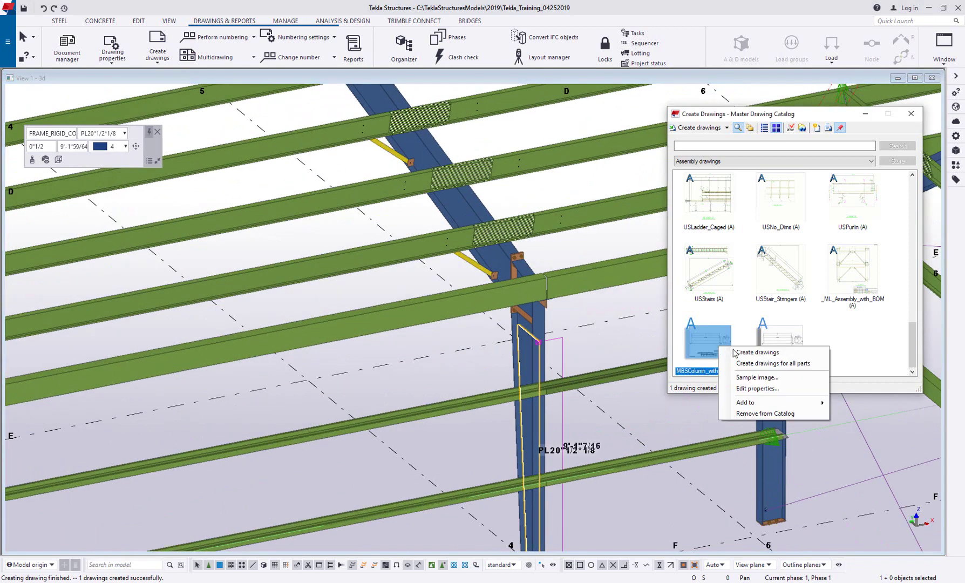
pyautogui.click(737, 353)
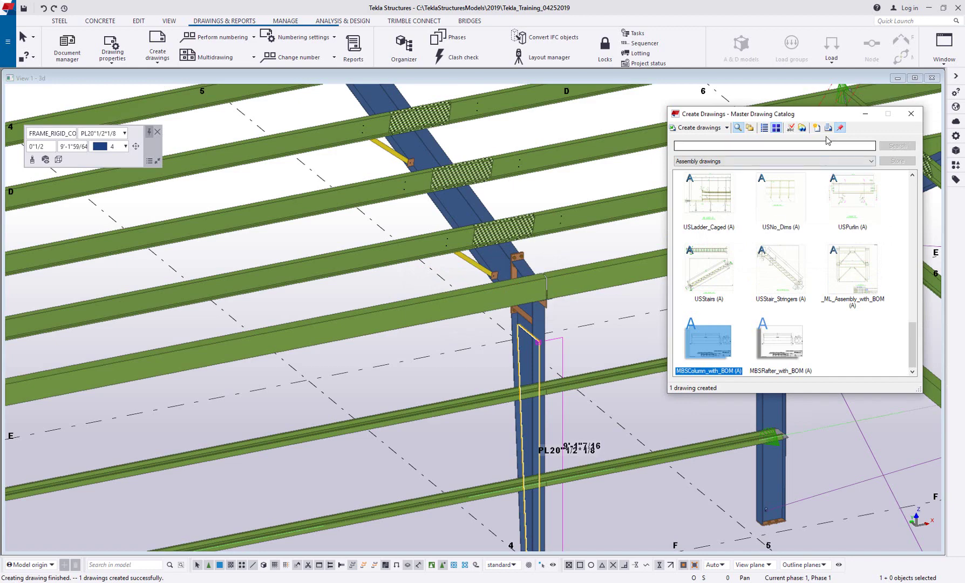
# Step: Minimize the master drawing catalog and open the RAFTER assembly drawing from the document list
pyautogui.click(866, 114)
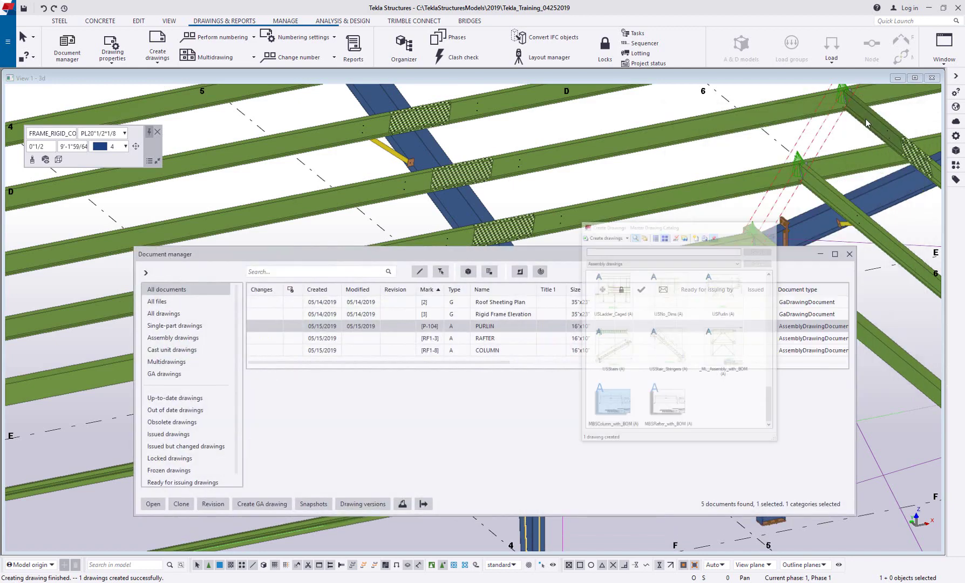
pyautogui.click(491, 341)
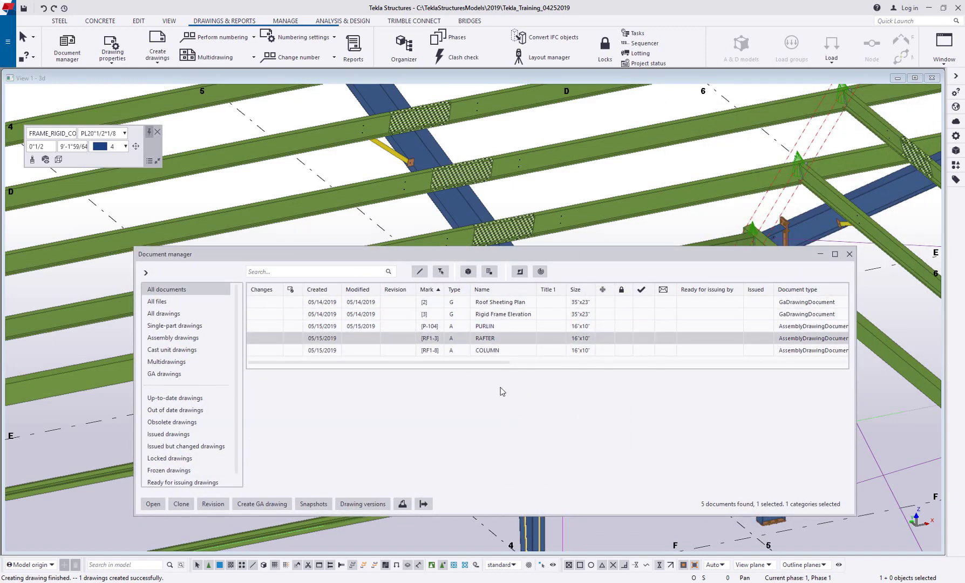
pyautogui.click(489, 352)
pyautogui.click(491, 341)
pyautogui.doubleClick(491, 342)
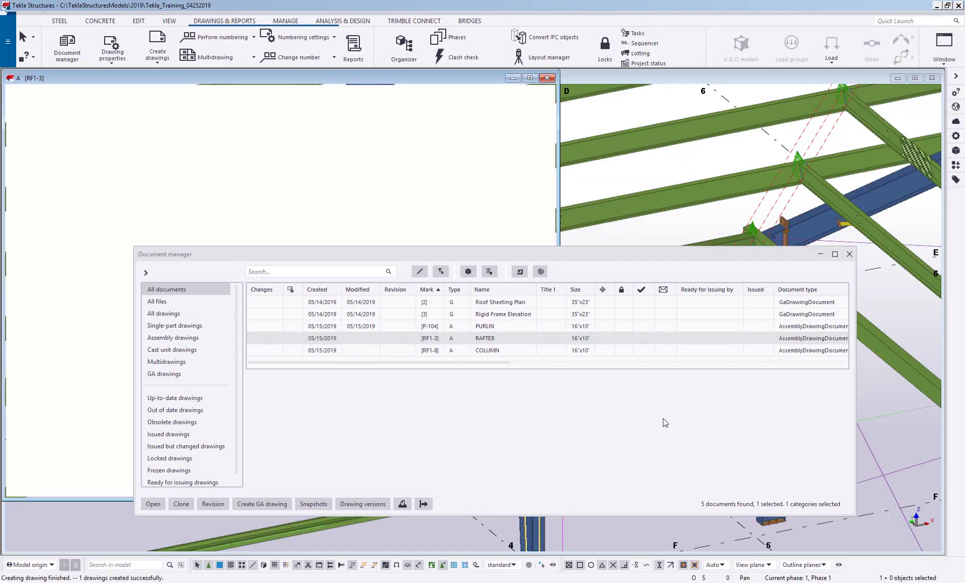
# Step: Move the rafter's overall length dimension farther above the beam to make room for another dimension line
pyautogui.moveTo(402, 299); pyautogui.dragTo(418, 293, button='middle')
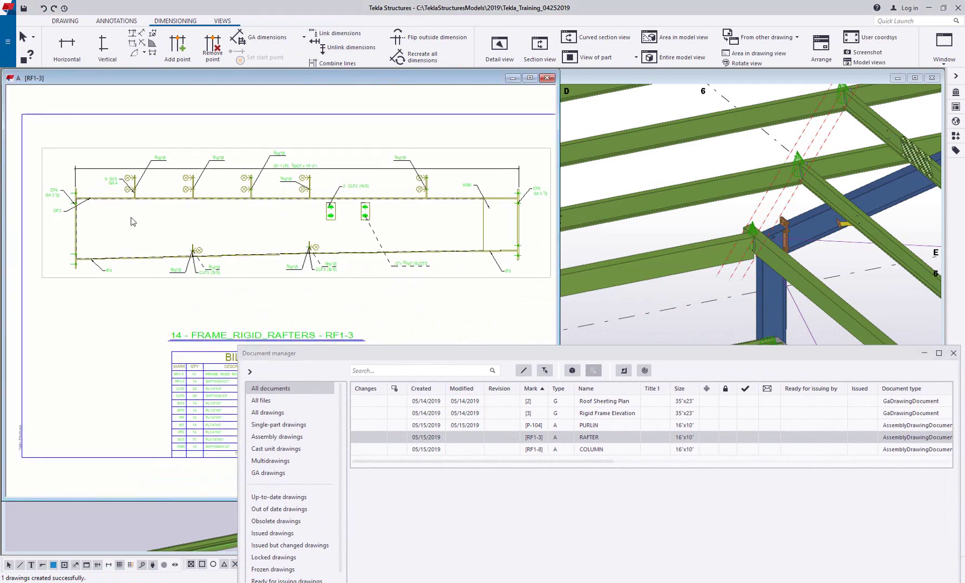
pyautogui.click(345, 168)
pyautogui.moveTo(365, 168); pyautogui.dragTo(359, 143)
# Step: Add a horizontal dimension from the outer edge of end plate EP4 to the first SC8 clip, placed below the overall dimension
pyautogui.moveTo(251, 205); pyautogui.dragTo(383, 236, button='middle')
pyautogui.scroll(4, 256, 211)
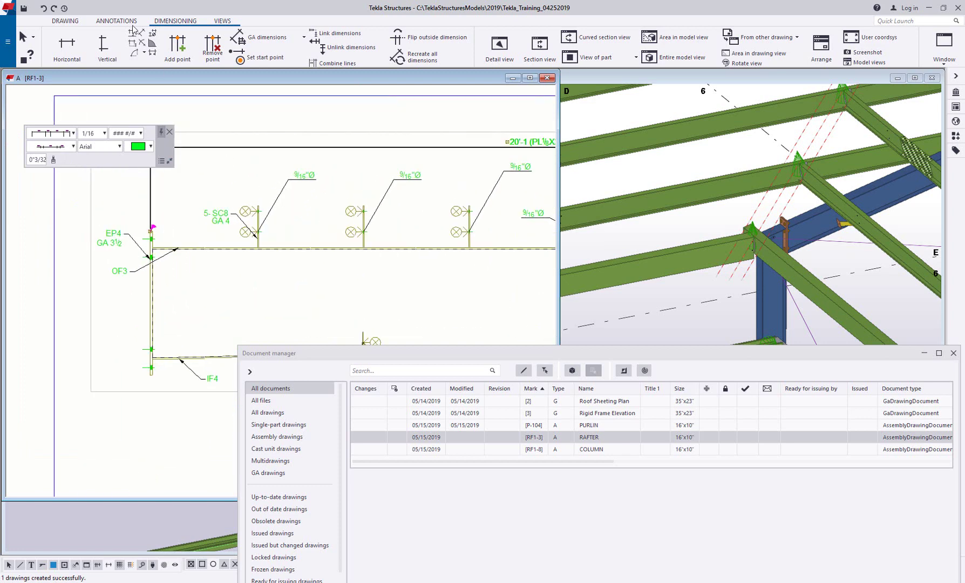
pyautogui.click(67, 46)
pyautogui.scroll(3, 135, 240)
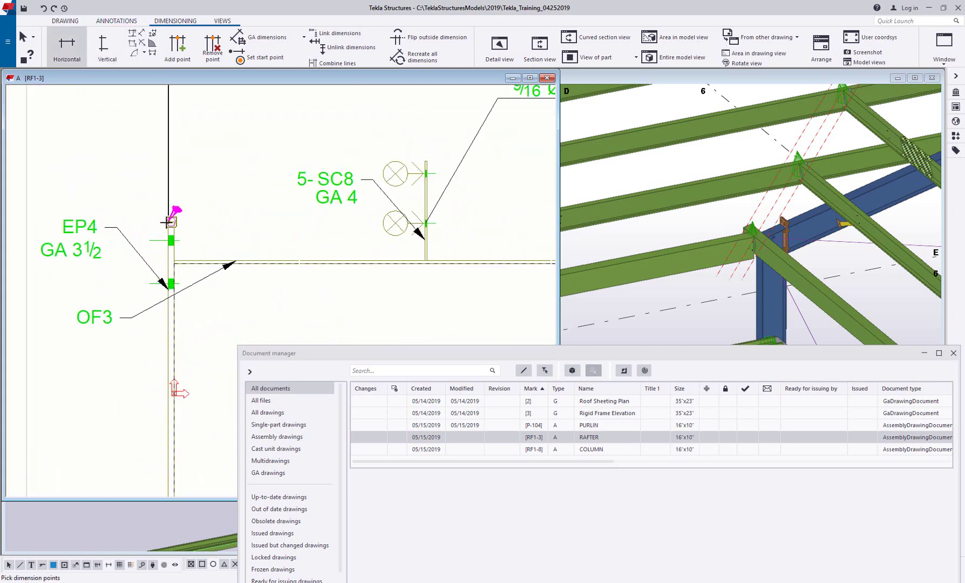
pyautogui.click(199, 194)
pyautogui.scroll(8, 410, 172)
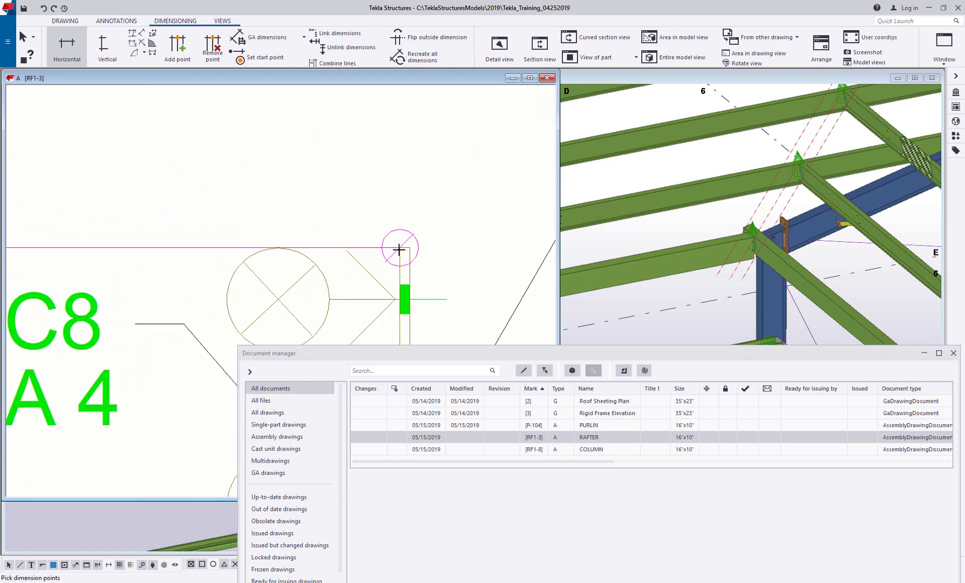
pyautogui.click(391, 246)
pyautogui.scroll(-5, 392, 246)
pyautogui.moveTo(277, 149); pyautogui.dragTo(285, 200, button='middle')
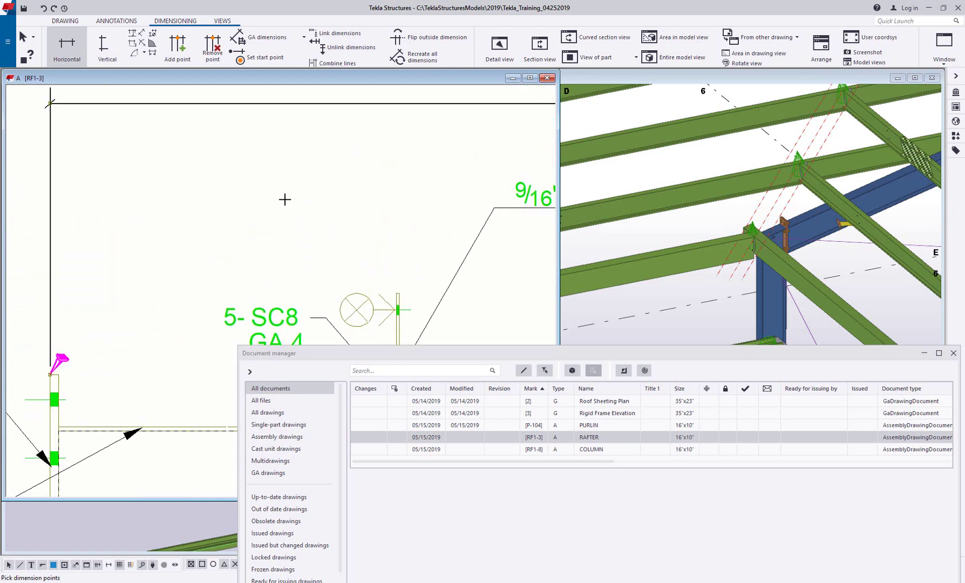
pyautogui.middleClick(271, 153)
pyautogui.rightClick(238, 175)
pyautogui.click(255, 182)
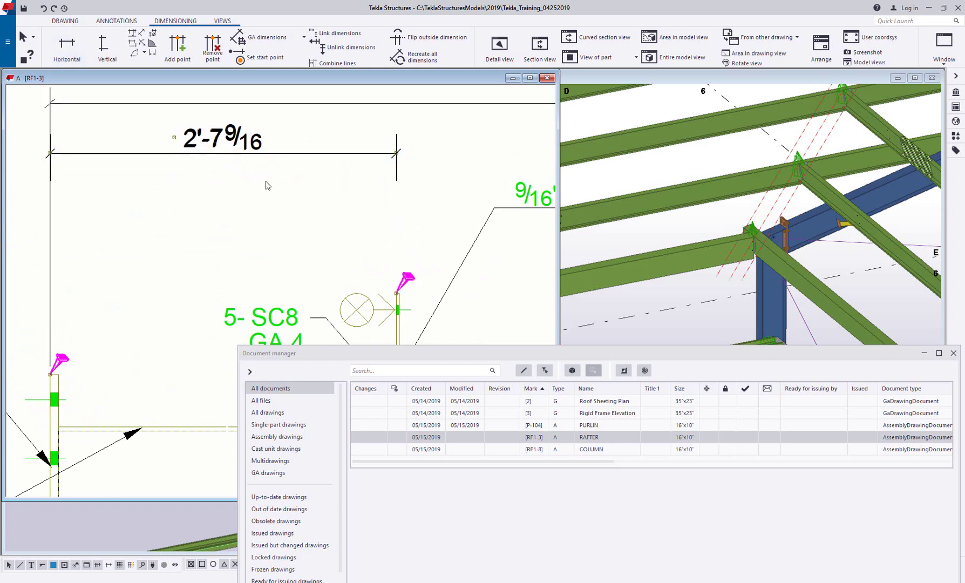
# Step: Add the top corner of the second SC8 clip as a point on the new horizontal dimension
pyautogui.scroll(-1, 252, 181)
pyautogui.moveTo(252, 180); pyautogui.dragTo(311, 167, button='middle')
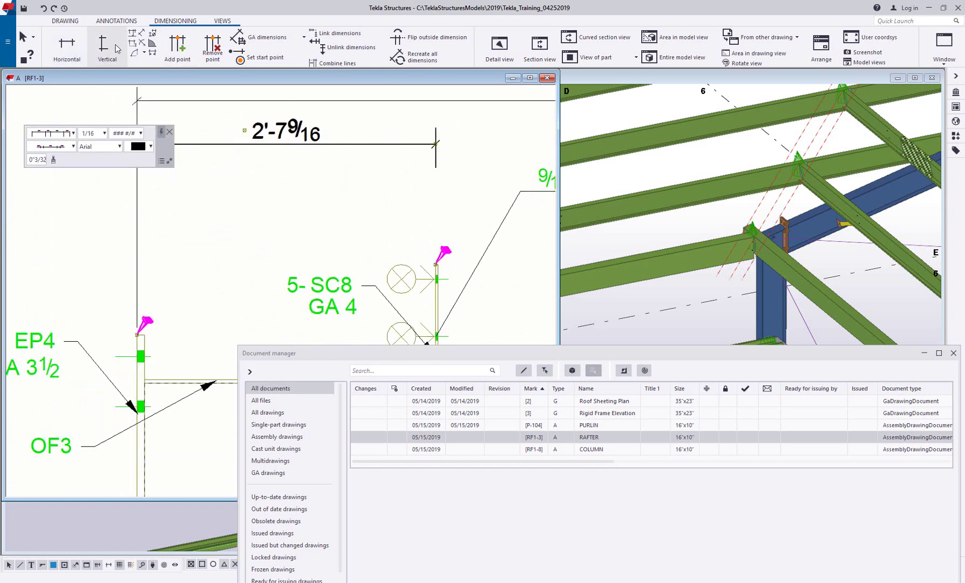
pyautogui.click(181, 46)
pyautogui.scroll(-4, 393, 278)
pyautogui.moveTo(407, 264); pyautogui.dragTo(261, 224, button='middle')
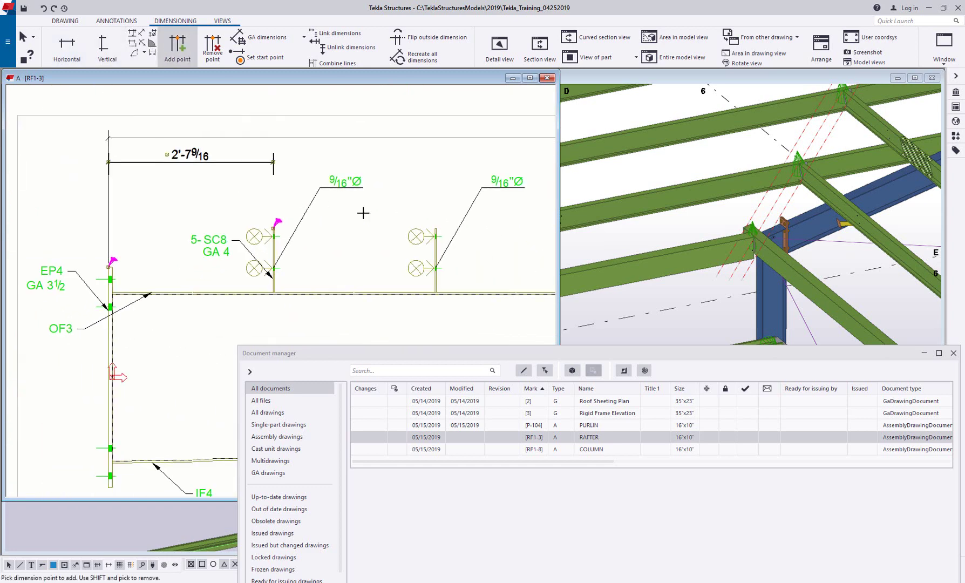
pyautogui.scroll(7, 440, 217)
pyautogui.scroll(3, 441, 244)
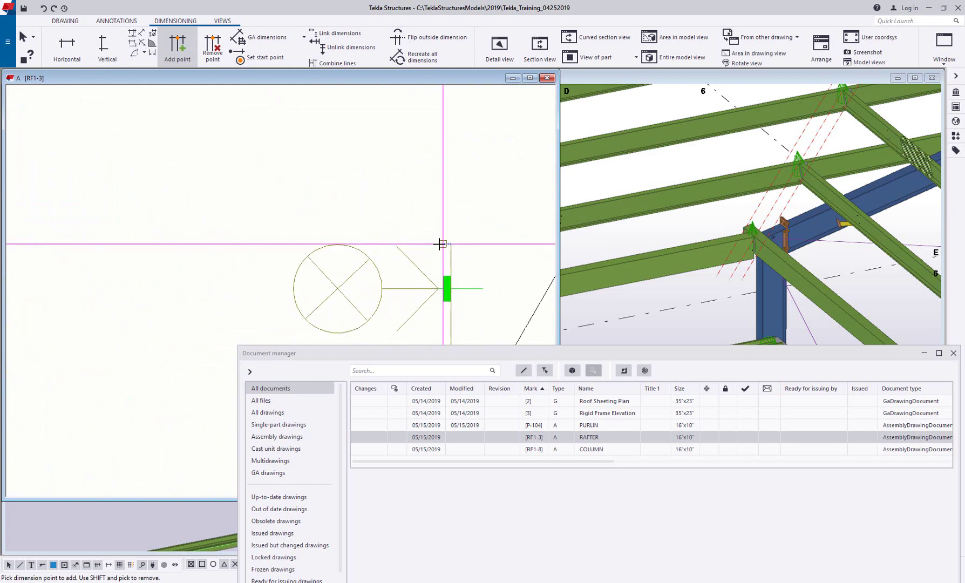
pyautogui.click(442, 244)
pyautogui.scroll(-6, 430, 245)
# Step: Extend the clip dimension string with a point at the third SC8 clip and finish adding points
pyautogui.moveTo(379, 171); pyautogui.dragTo(195, 182, button='middle')
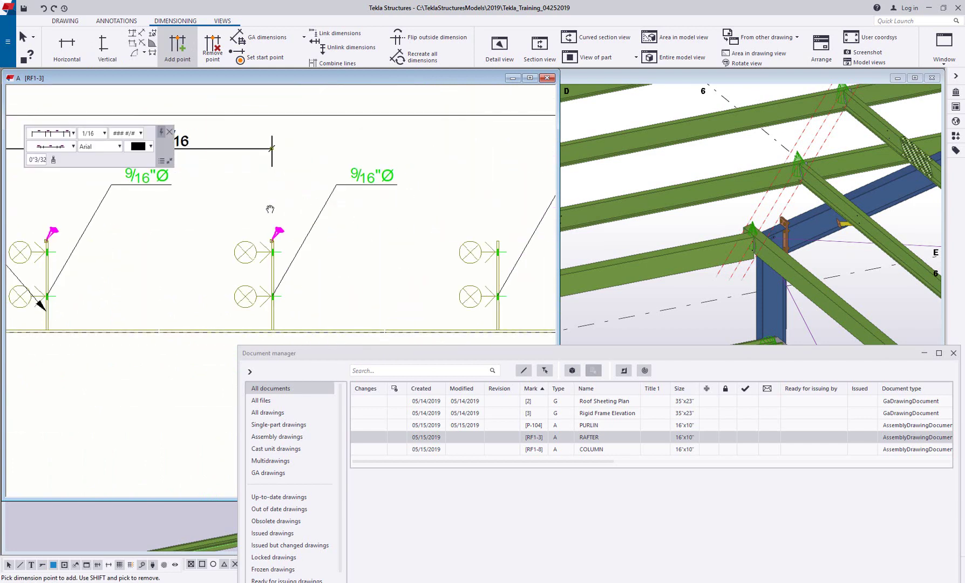
pyautogui.scroll(3, 464, 254)
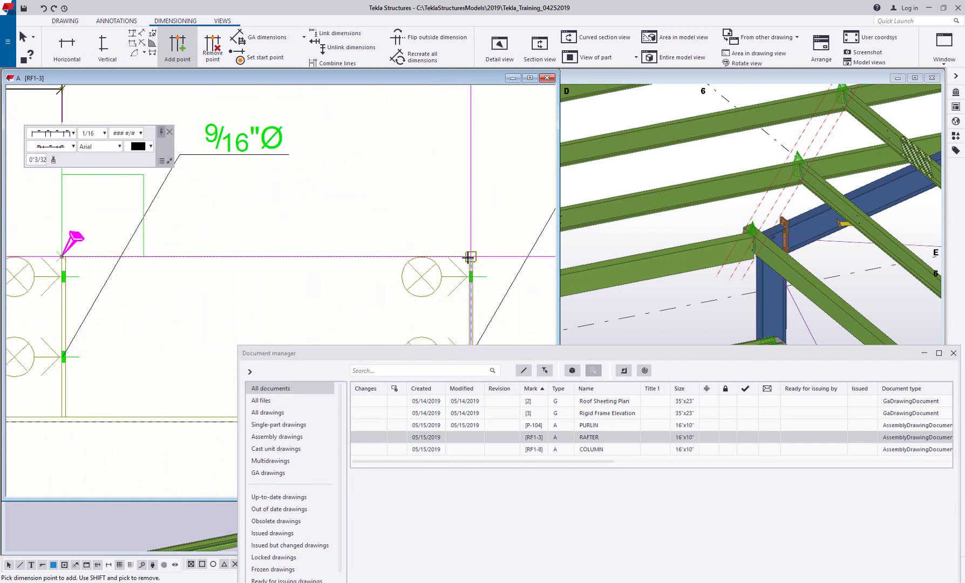
pyautogui.scroll(2, 469, 257)
pyautogui.click(455, 264)
pyautogui.scroll(-5, 456, 264)
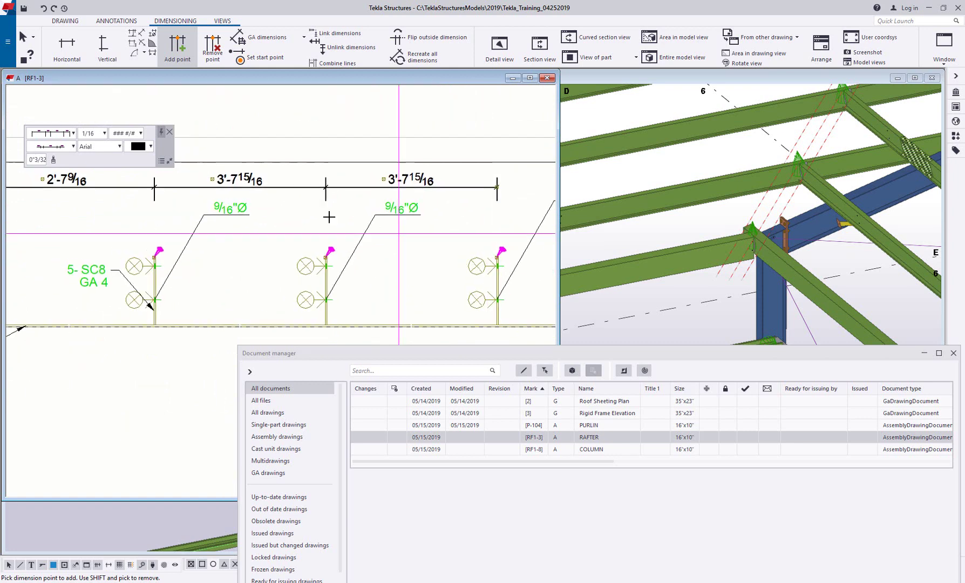
pyautogui.scroll(-2, 394, 225)
pyautogui.press('Escape')
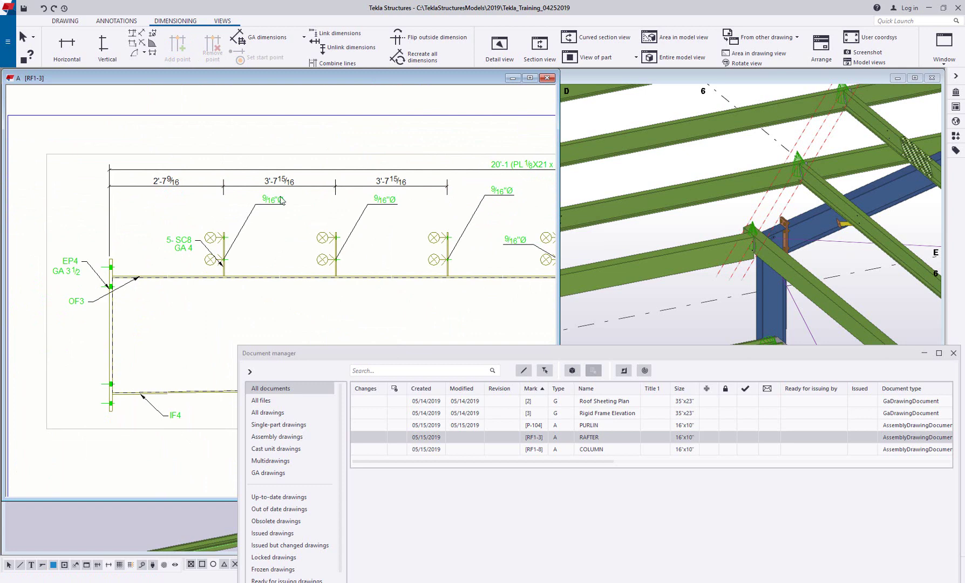
# Step: Change the clip dimension string's straight type to running dimensions starting from RD and apply the modification
pyautogui.doubleClick(278, 180)
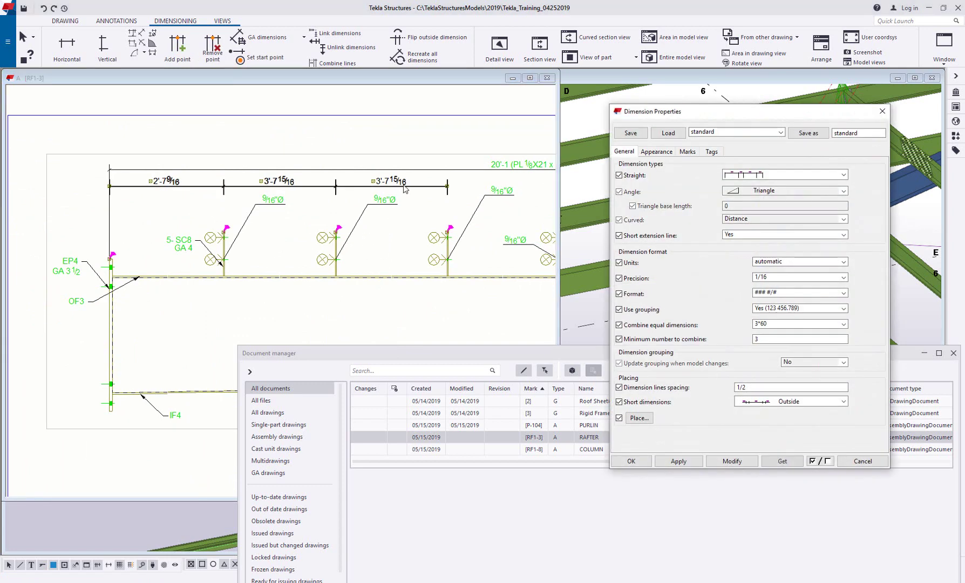
pyautogui.click(758, 175)
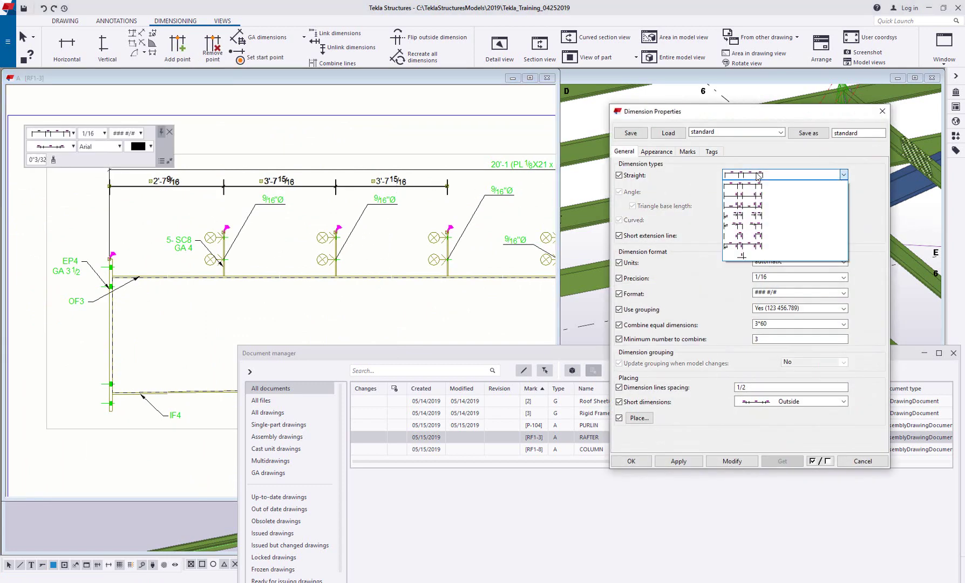
pyautogui.click(752, 216)
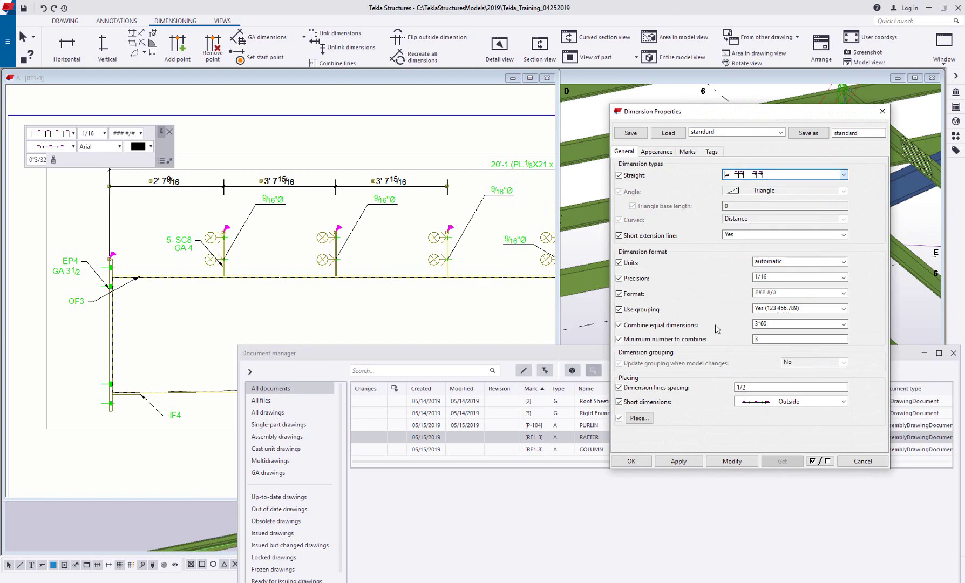
pyautogui.click(731, 461)
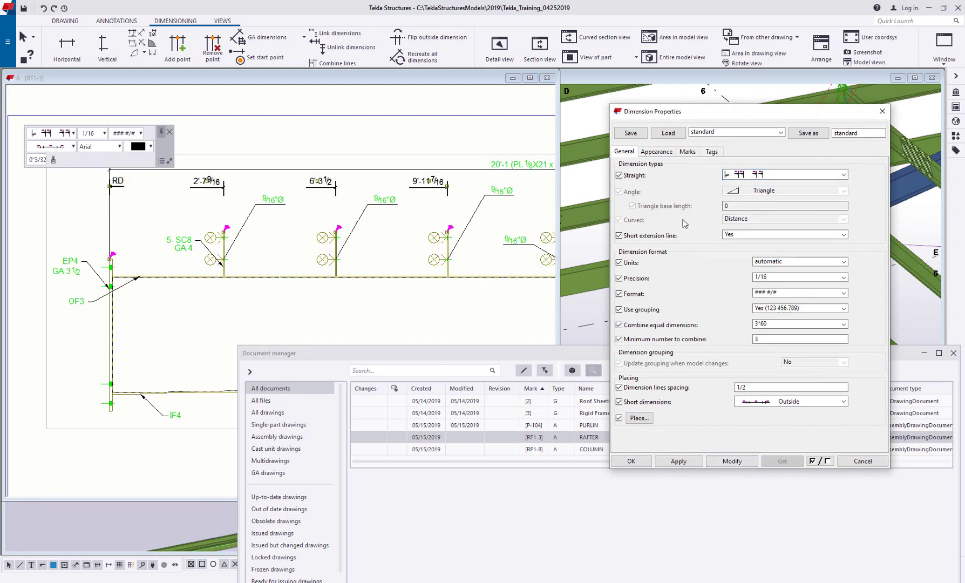
# Step: Set the clip dimension string's straight type to the combined relative and absolute style and apply it
pyautogui.click(777, 176)
pyautogui.click(786, 218)
pyautogui.click(783, 176)
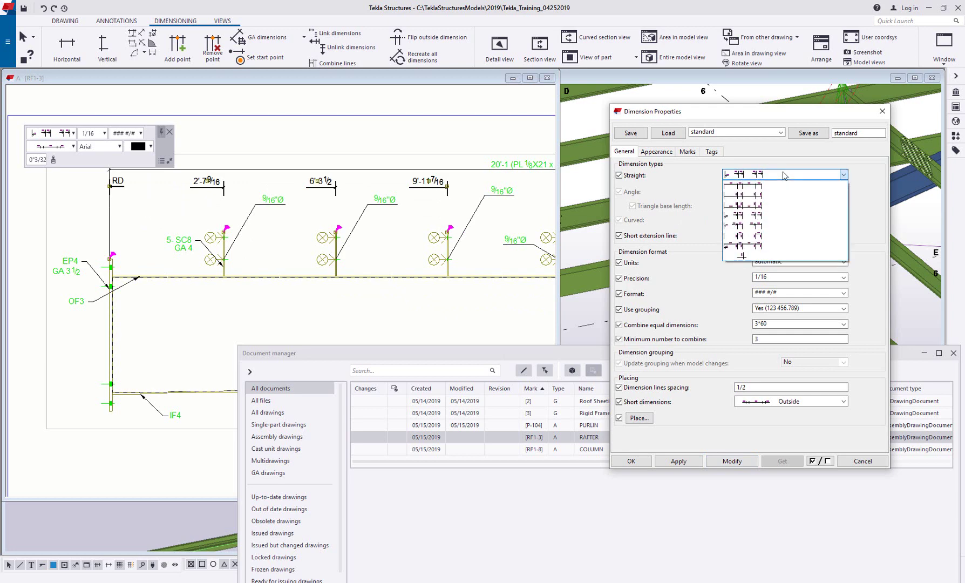
pyautogui.click(750, 219)
pyautogui.click(724, 461)
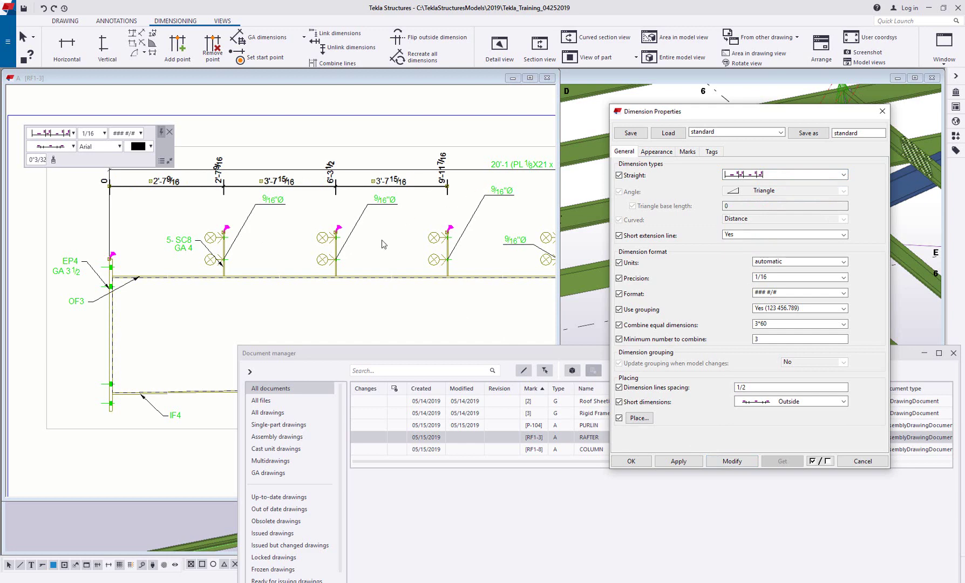
# Step: Raise the rafter's overall dimension so it clears the rotated absolute values of the clip dimension string
pyautogui.scroll(-2, 381, 245)
pyautogui.click(458, 186)
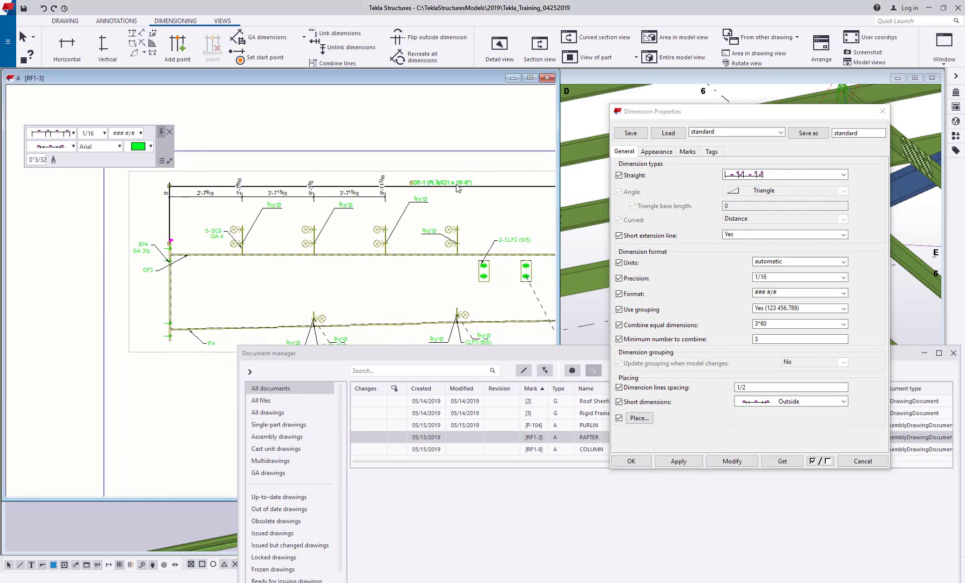
pyautogui.moveTo(457, 186); pyautogui.dragTo(458, 175)
pyautogui.click(521, 223)
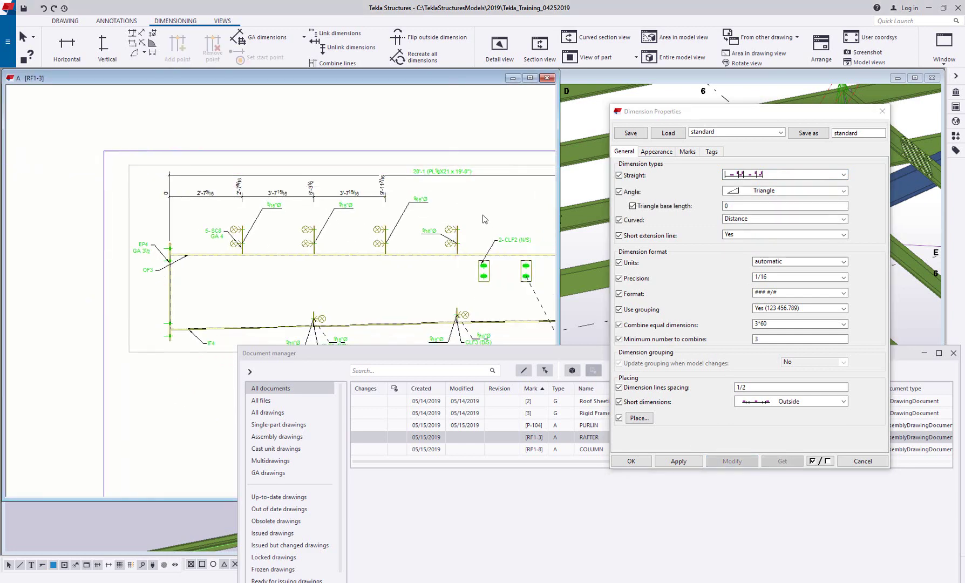
# Step: Open the COLUMN assembly drawing from the document list, keeping the changes to the rafter drawing
pyautogui.scroll(1, 483, 216)
pyautogui.scroll(-3, 385, 221)
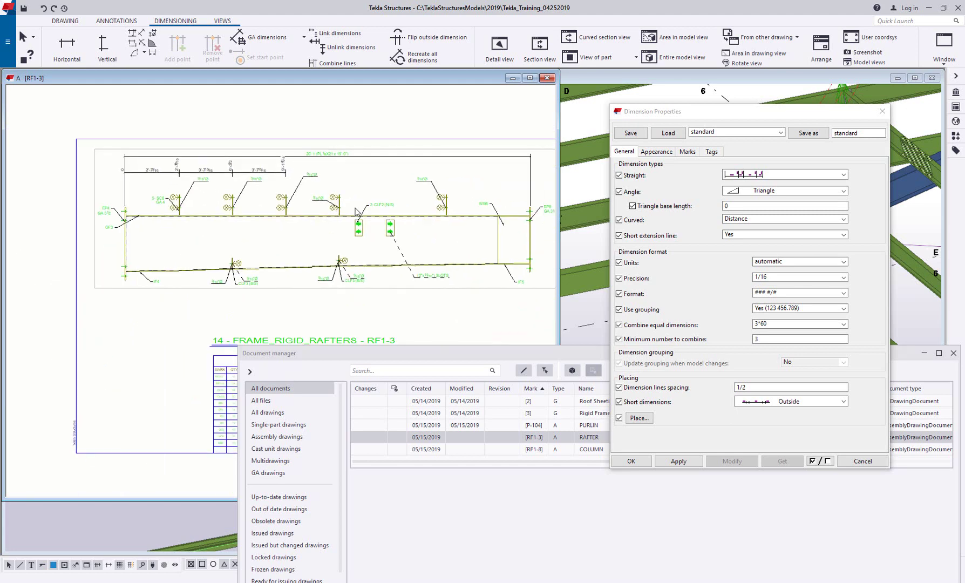
pyautogui.click(558, 451)
pyautogui.doubleClick(558, 452)
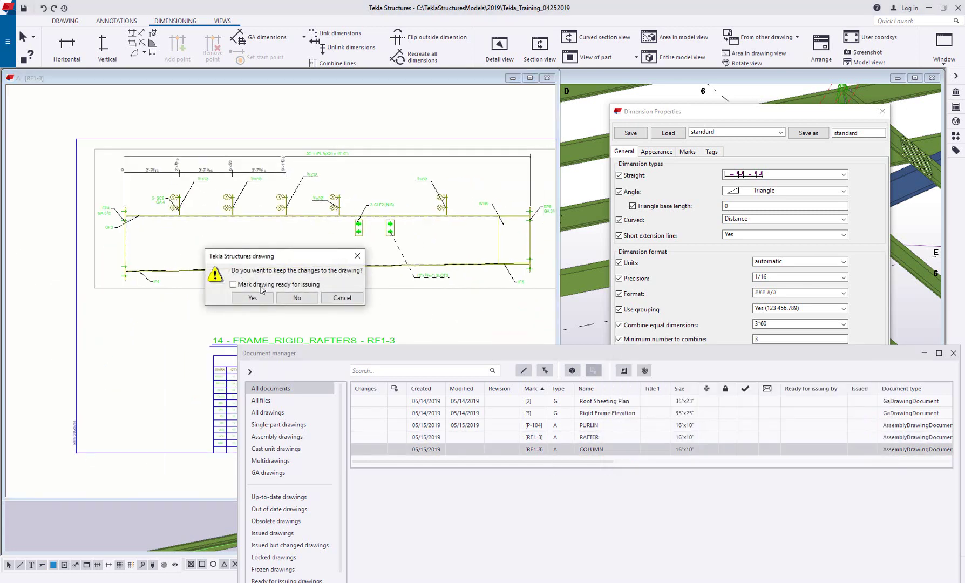
pyautogui.click(253, 298)
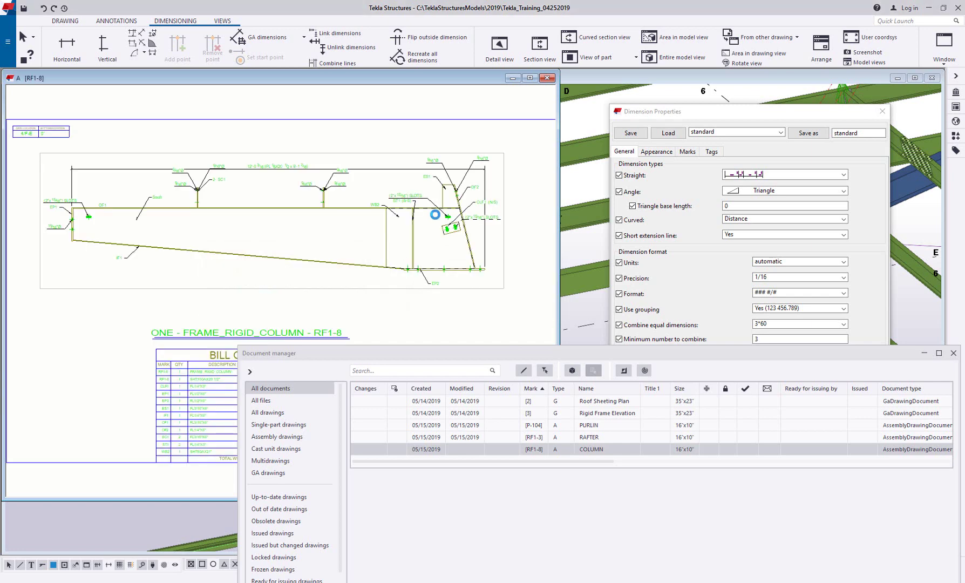
# Step: Move the column's overall length dimension farther above the part, clear of the hole marks
pyautogui.click(289, 169)
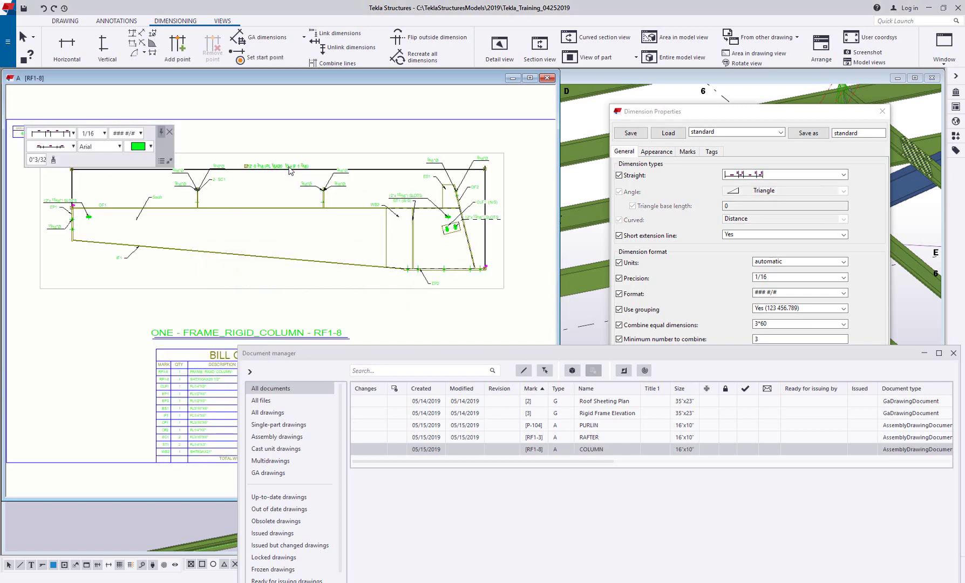
pyautogui.moveTo(290, 168); pyautogui.dragTo(293, 150)
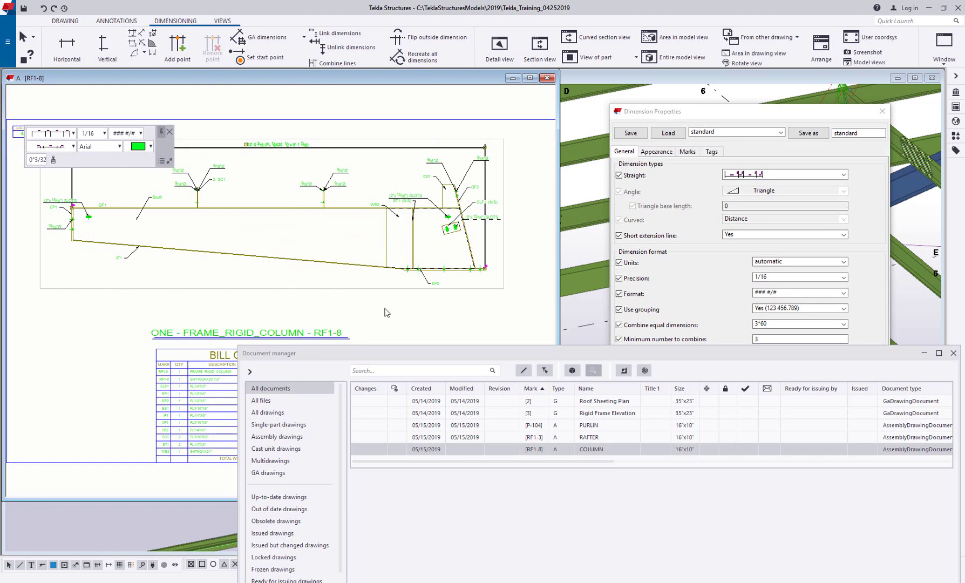
# Step: Move the document manager and dimension properties windows off the column drawing and deselect the dimension
pyautogui.moveTo(367, 364); pyautogui.dragTo(549, 371)
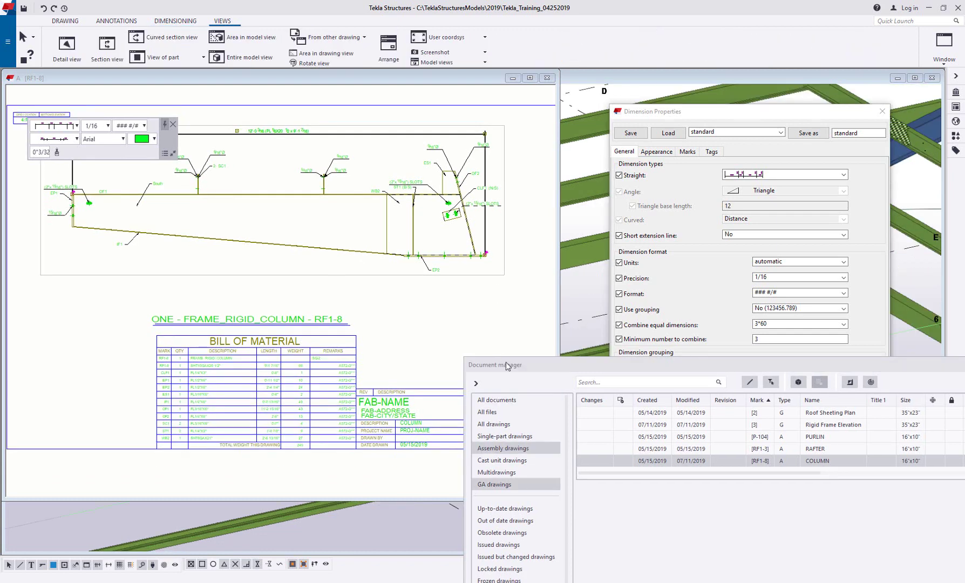
pyautogui.moveTo(506, 363); pyautogui.dragTo(964, 317)
pyautogui.moveTo(683, 110); pyautogui.dragTo(964, 114)
pyautogui.click(474, 315)
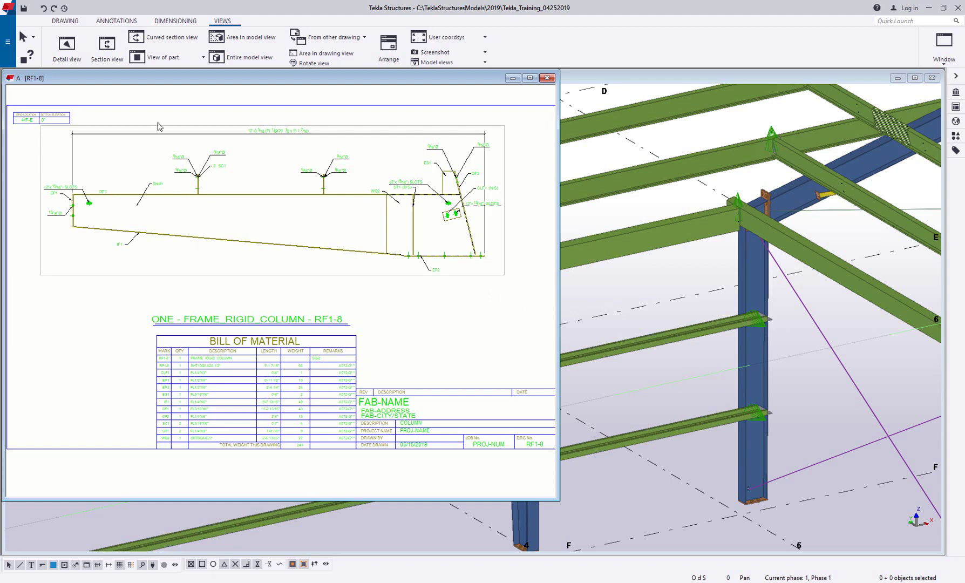
# Step: Start a section view in the column drawing using the loaded Sectcut view properties
pyautogui.click(106, 56)
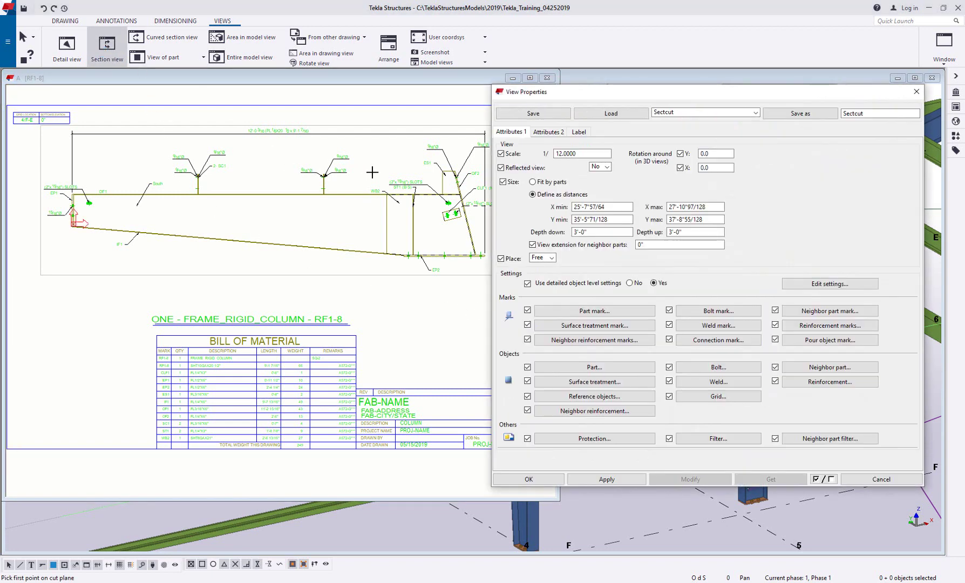
pyautogui.moveTo(372, 172); pyautogui.dragTo(263, 170, button='middle')
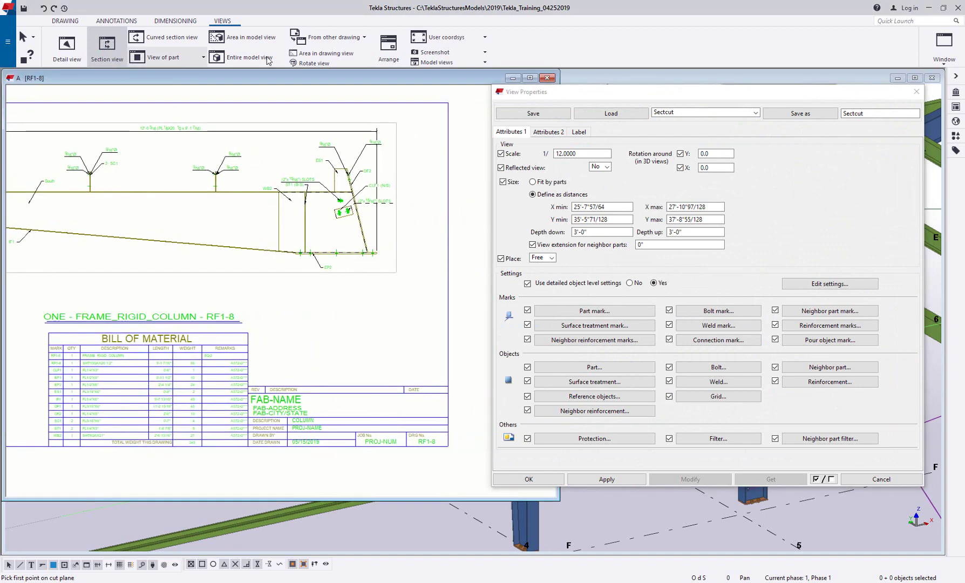
pyautogui.click(685, 114)
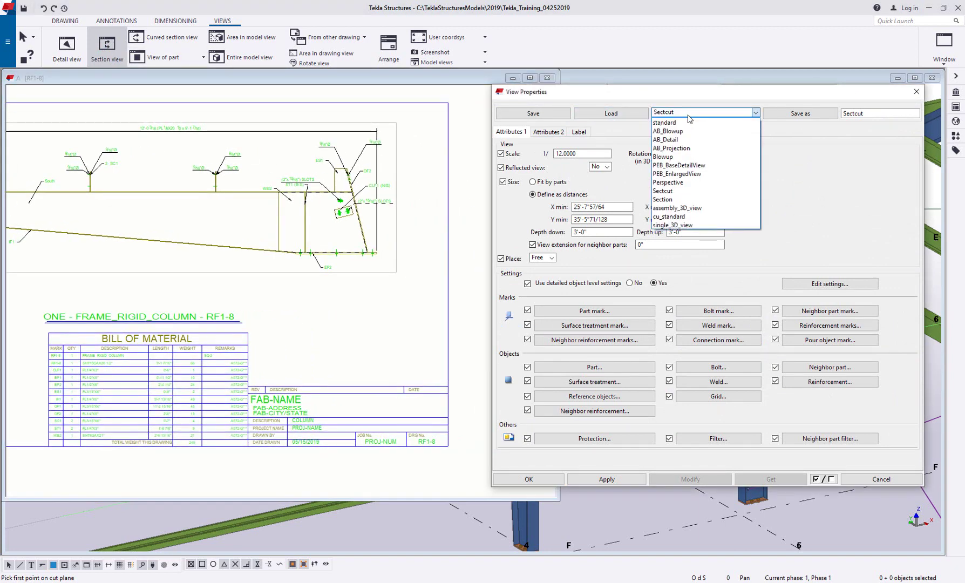
pyautogui.click(701, 190)
pyautogui.click(626, 111)
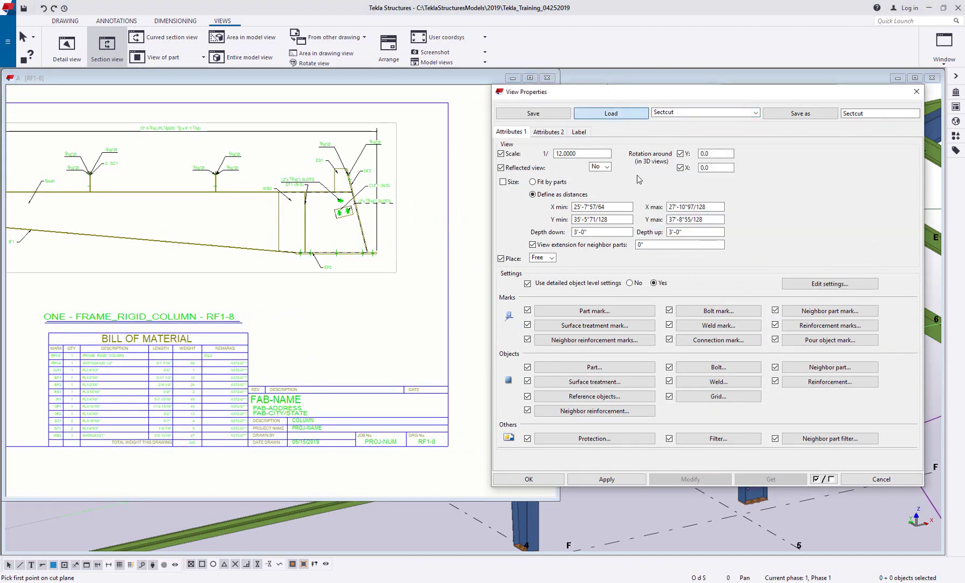
pyautogui.click(539, 479)
# Step: Cut a section along plate EP2 at the column's wide end and place the view below it, right of the bill of material
pyautogui.scroll(6, 343, 273)
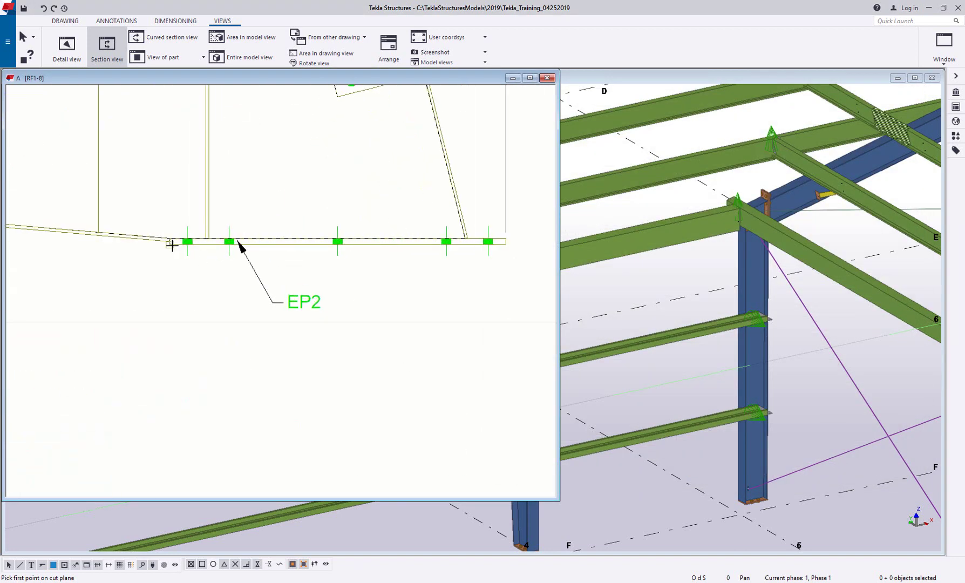
pyautogui.click(170, 243)
pyautogui.scroll(1, 503, 245)
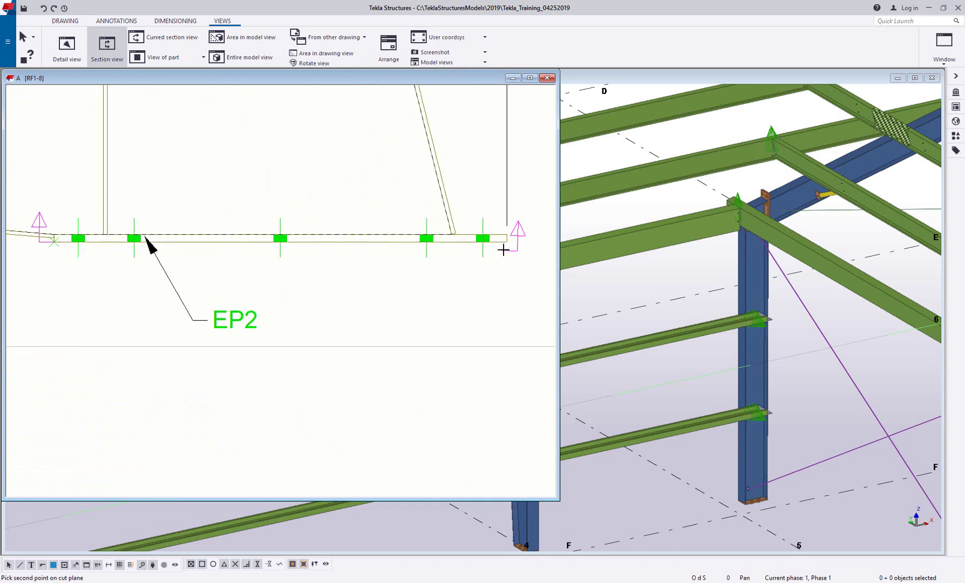
pyautogui.click(504, 243)
pyautogui.scroll(-2, 507, 240)
pyautogui.scroll(-1, 519, 232)
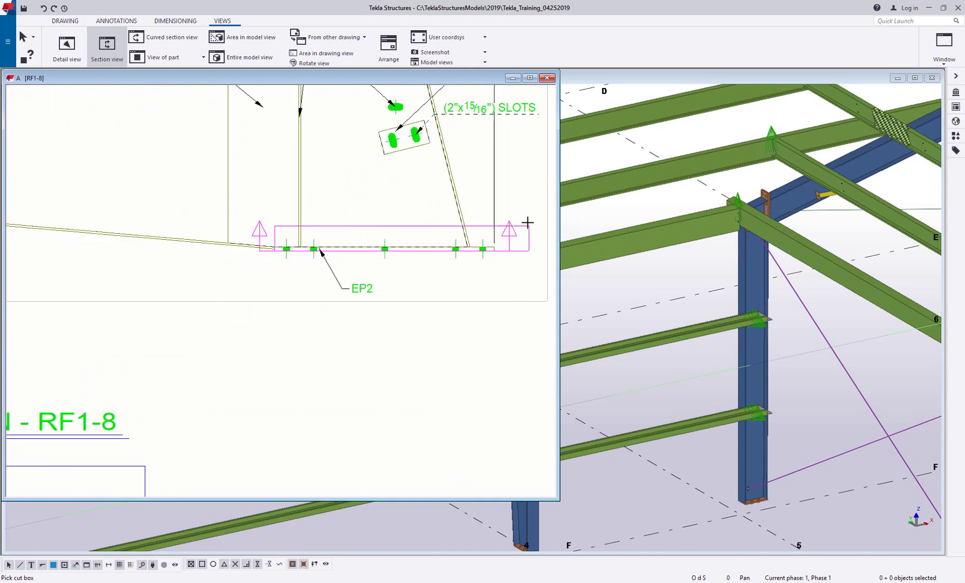
pyautogui.click(260, 268)
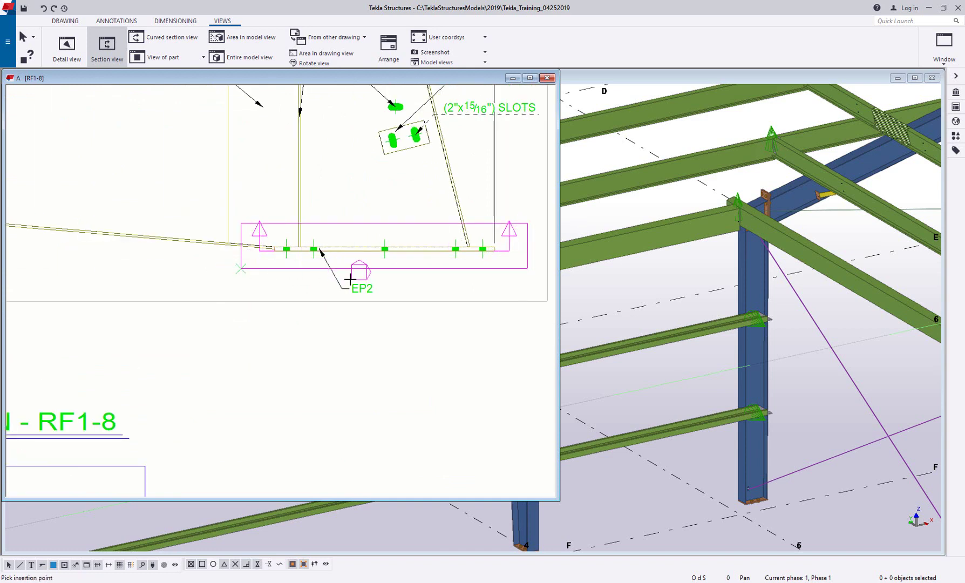
pyautogui.scroll(-2, 355, 276)
pyautogui.click(341, 377)
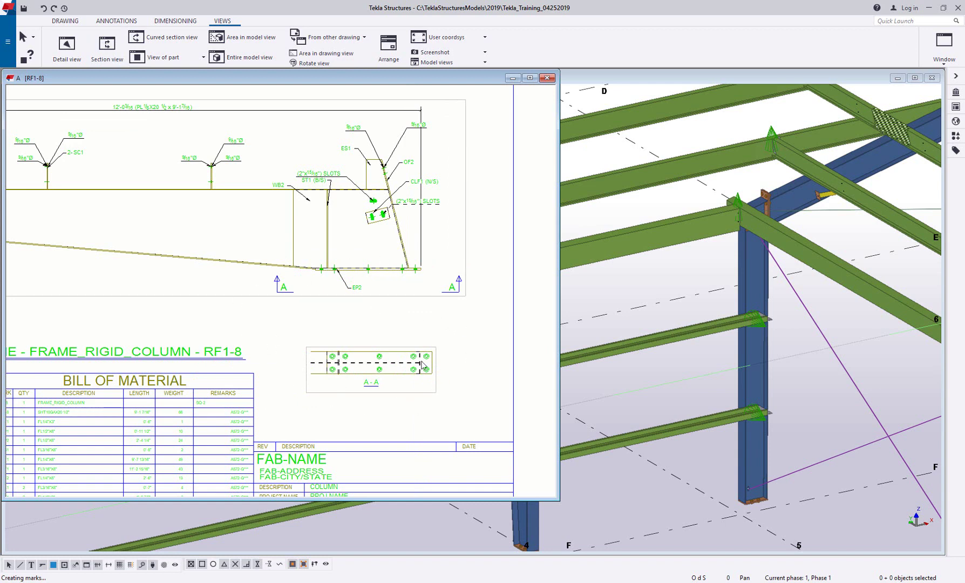
# Step: Cut a section along end plate EP1 at the column's narrow end and place the view left of the bill of material
pyautogui.moveTo(206, 314); pyautogui.dragTo(472, 323, button='middle')
pyautogui.moveTo(227, 289); pyautogui.dragTo(330, 289, button='middle')
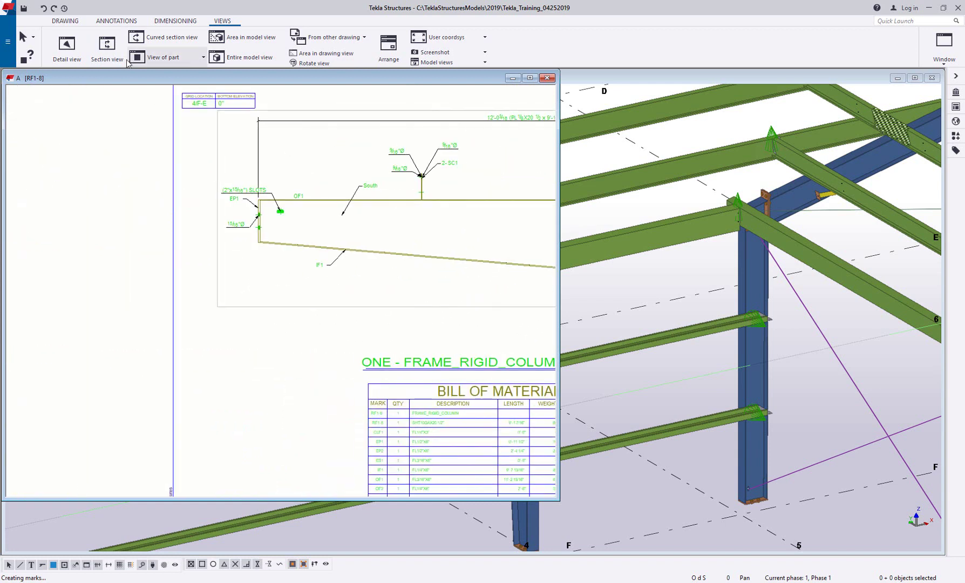
pyautogui.scroll(5, 263, 210)
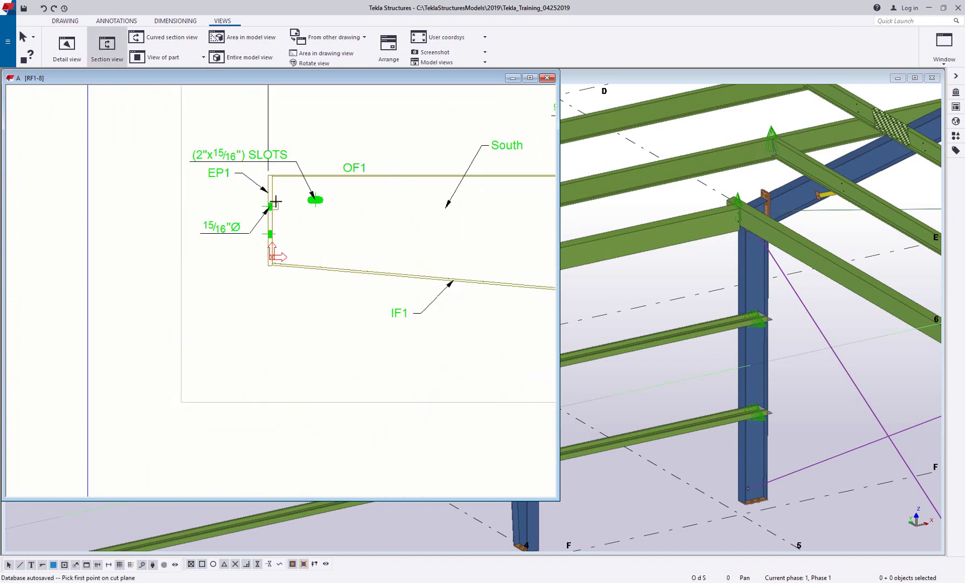
pyautogui.click(262, 164)
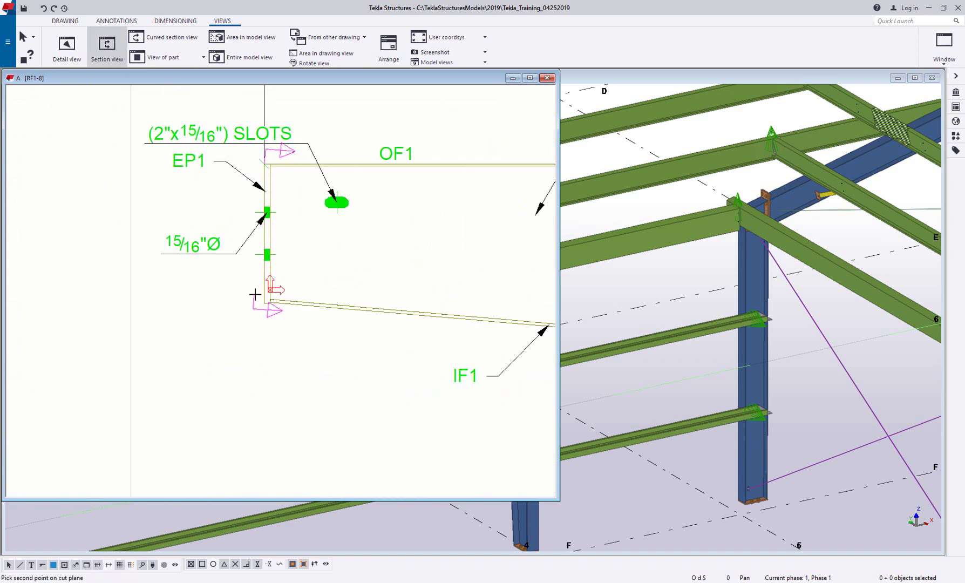
pyautogui.scroll(2, 264, 300)
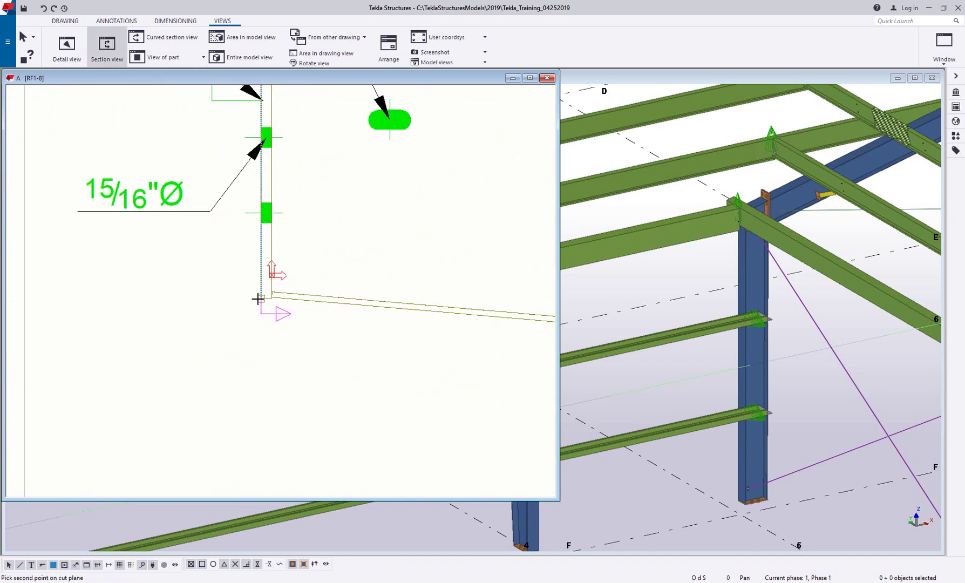
pyautogui.click(263, 299)
pyautogui.scroll(-3, 265, 304)
pyautogui.scroll(-5, 256, 172)
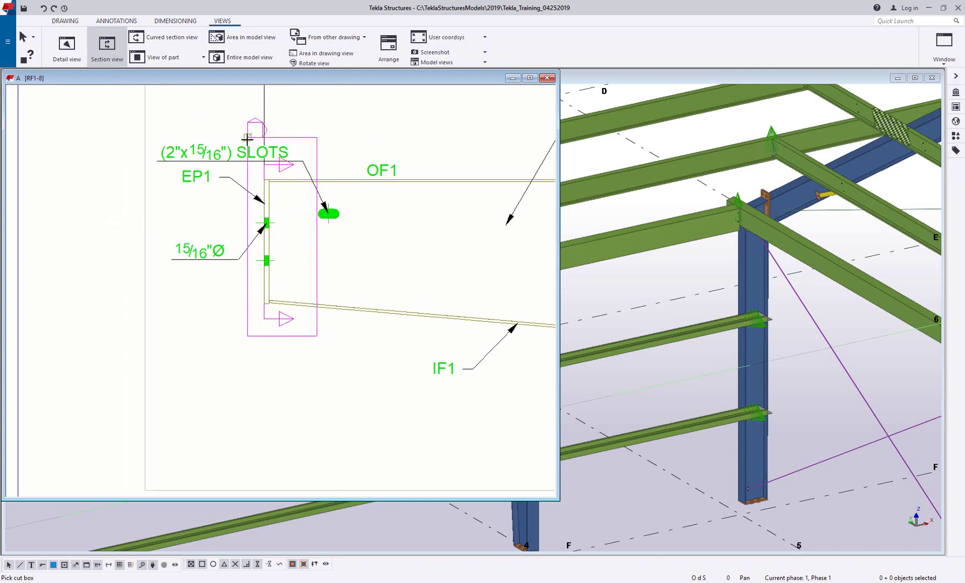
pyautogui.moveTo(318, 339); pyautogui.dragTo(336, 300, button='middle')
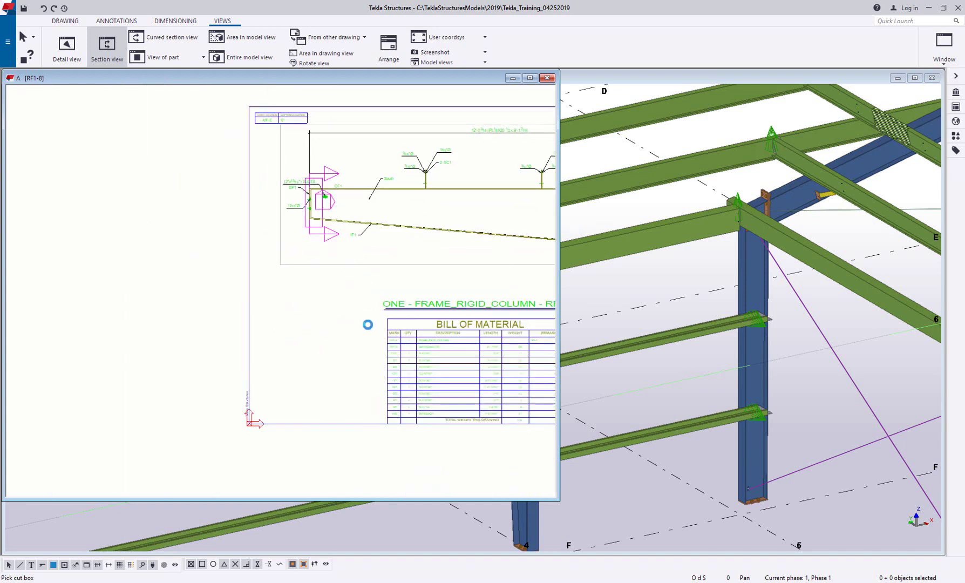
pyautogui.scroll(-4, 363, 325)
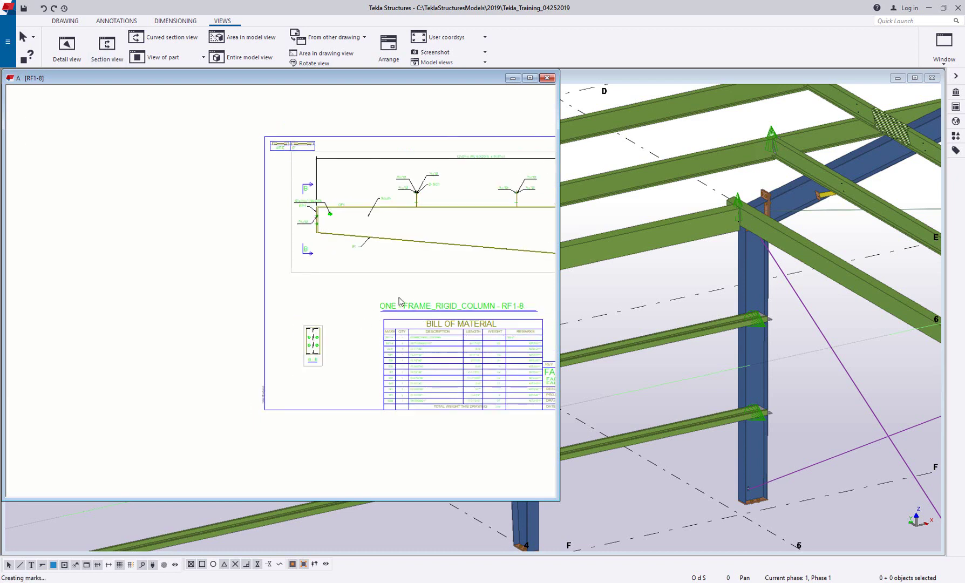
pyautogui.scroll(3, 237, 292)
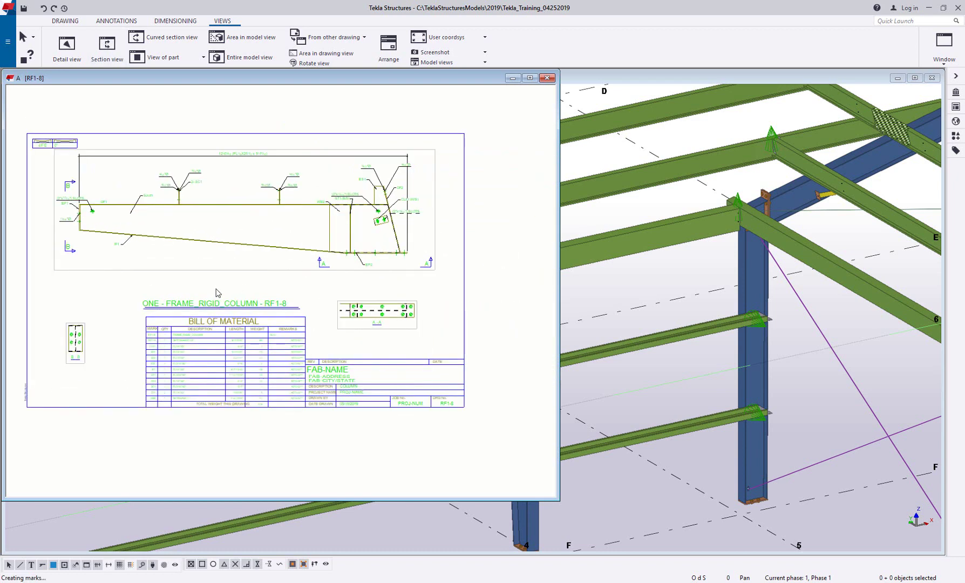
pyautogui.moveTo(216, 293); pyautogui.dragTo(237, 283, button='middle')
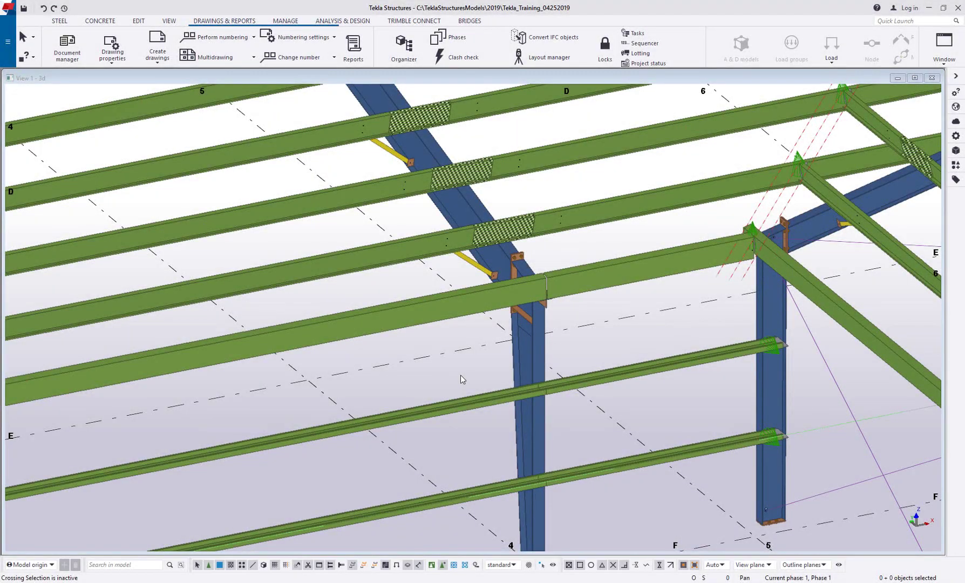
# Step: Apply the Steel_SinglePartDrawing_plate selection filter and select the plates at the column-to-rafter joint near grid 4
pyautogui.click(517, 571)
pyautogui.scroll(-5, 482, 501)
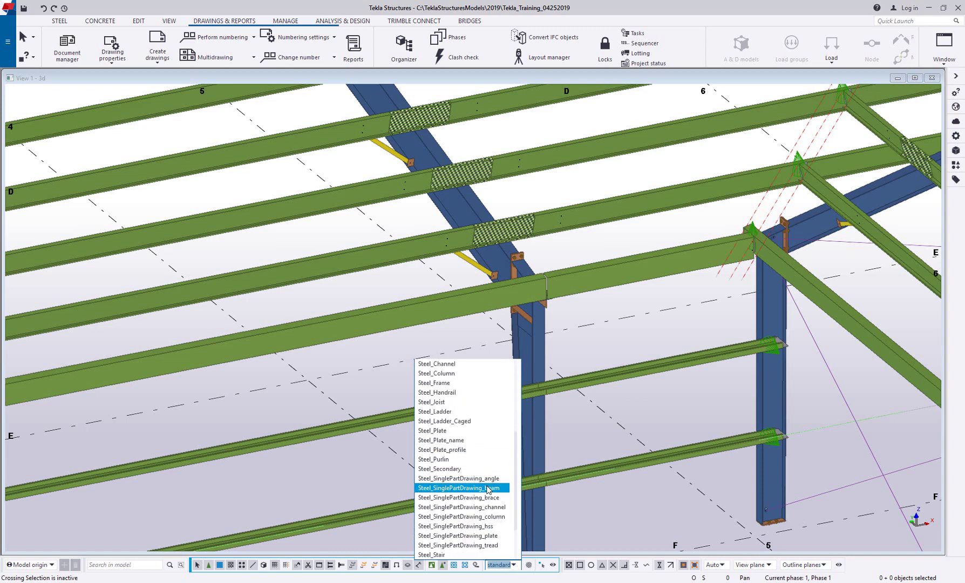
pyautogui.click(463, 535)
pyautogui.click(492, 242)
pyautogui.moveTo(490, 237); pyautogui.dragTo(587, 358)
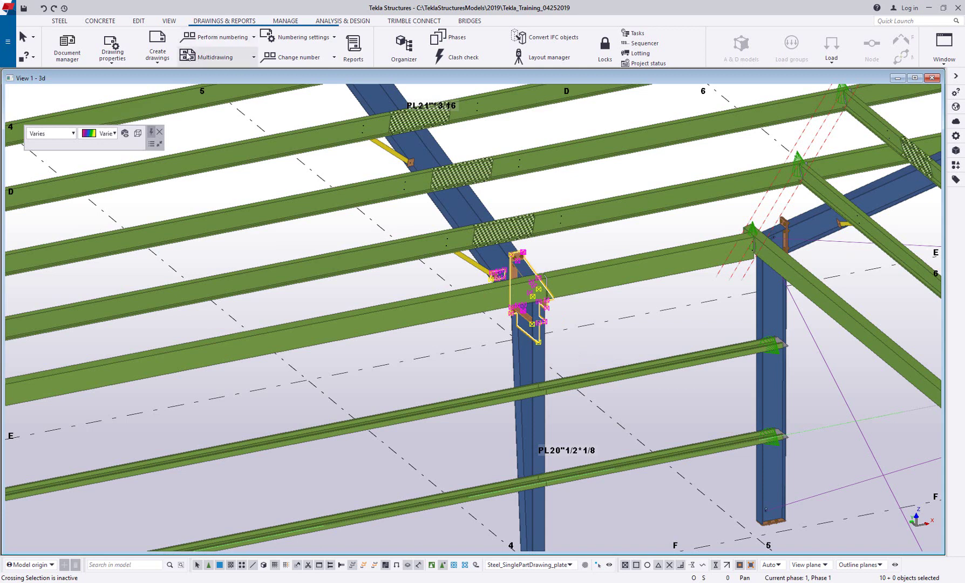
# Step: Create single part drawings of the selected plates using the Plate_with_BOM master drawing, closing the catalog when finished
pyautogui.click(157, 45)
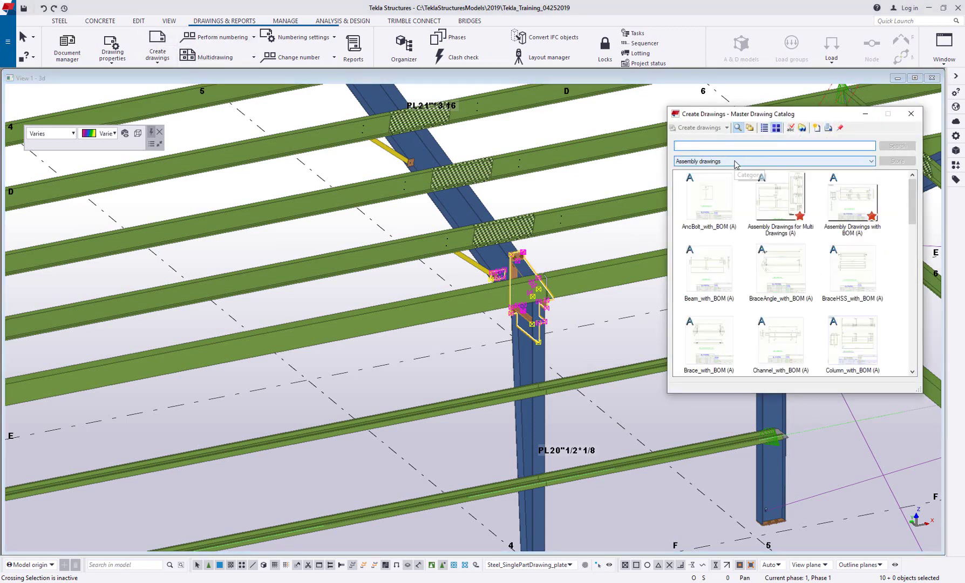
pyautogui.click(735, 161)
pyautogui.click(724, 194)
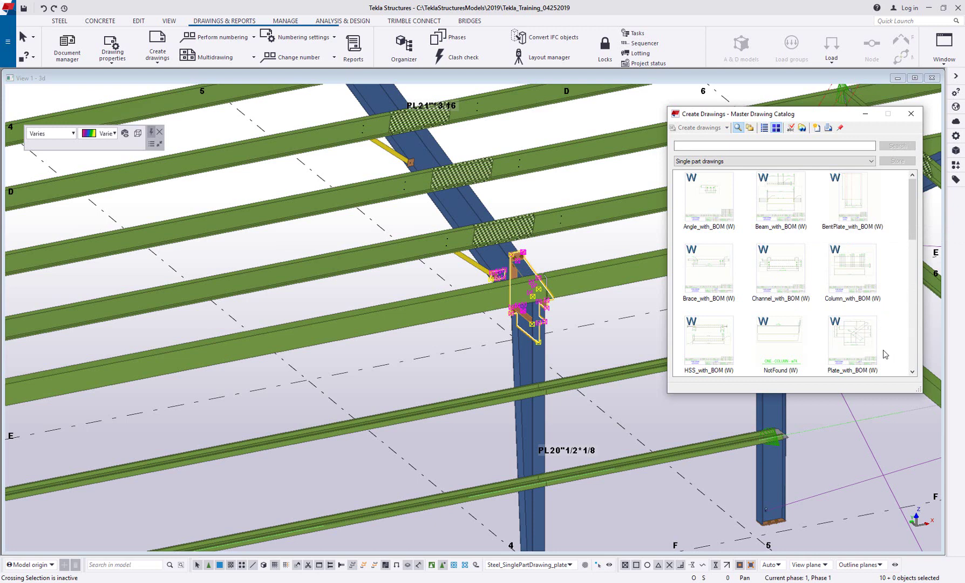
pyautogui.scroll(-2, 885, 323)
pyautogui.click(858, 246)
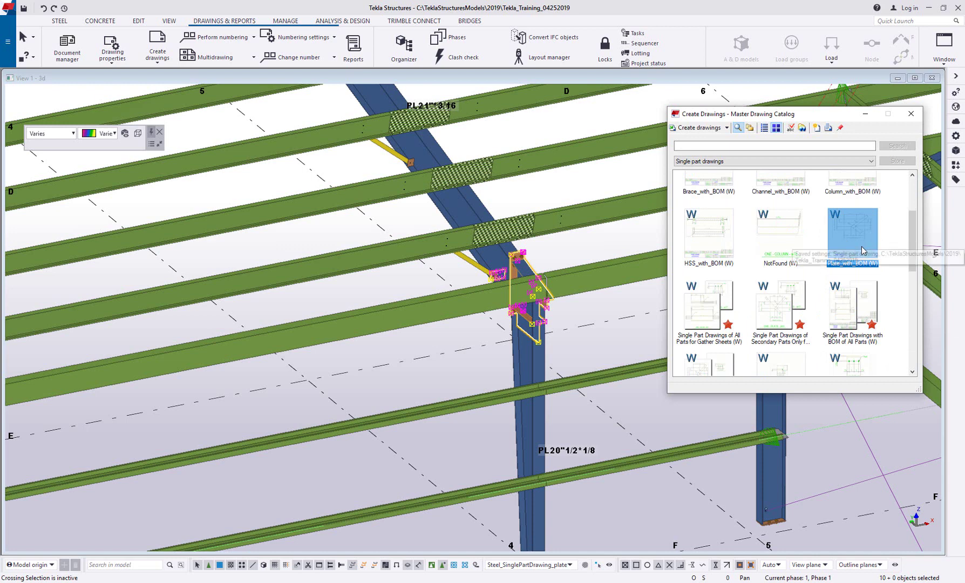
pyautogui.click(698, 127)
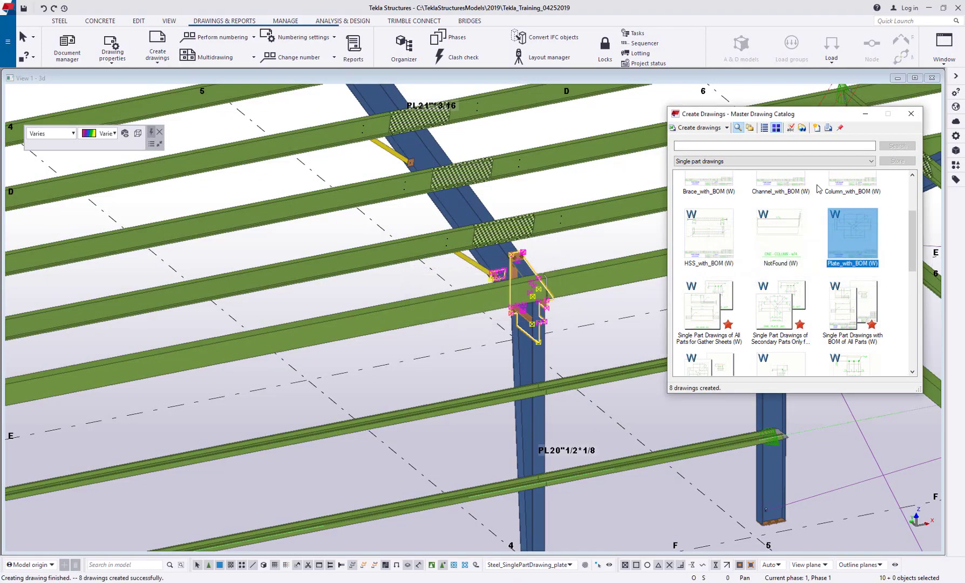
pyautogui.click(912, 115)
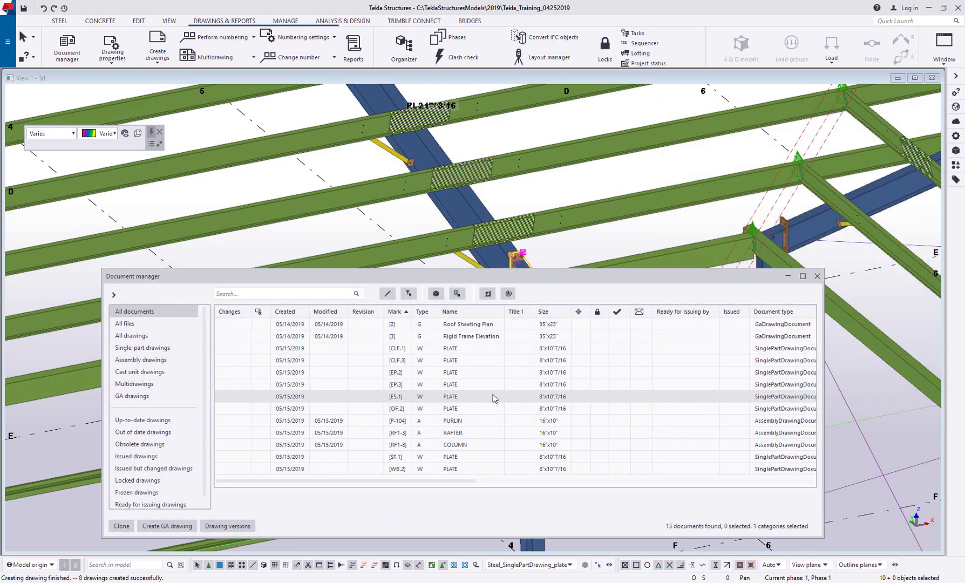
# Step: Open the CLF.1 plate drawing with the document manager moved clear, and examine its table of assemblies using the plate
pyautogui.click(475, 351)
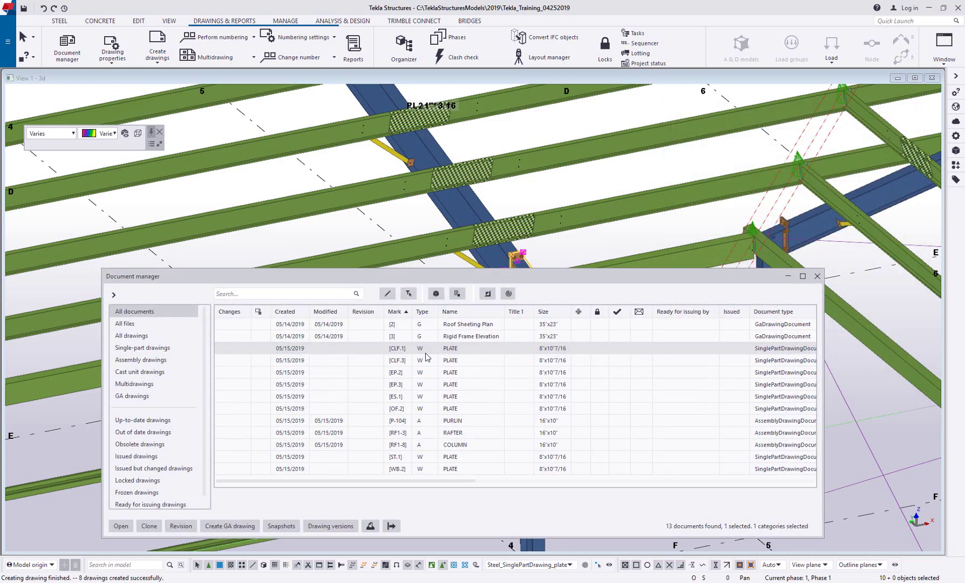
pyautogui.doubleClick(468, 354)
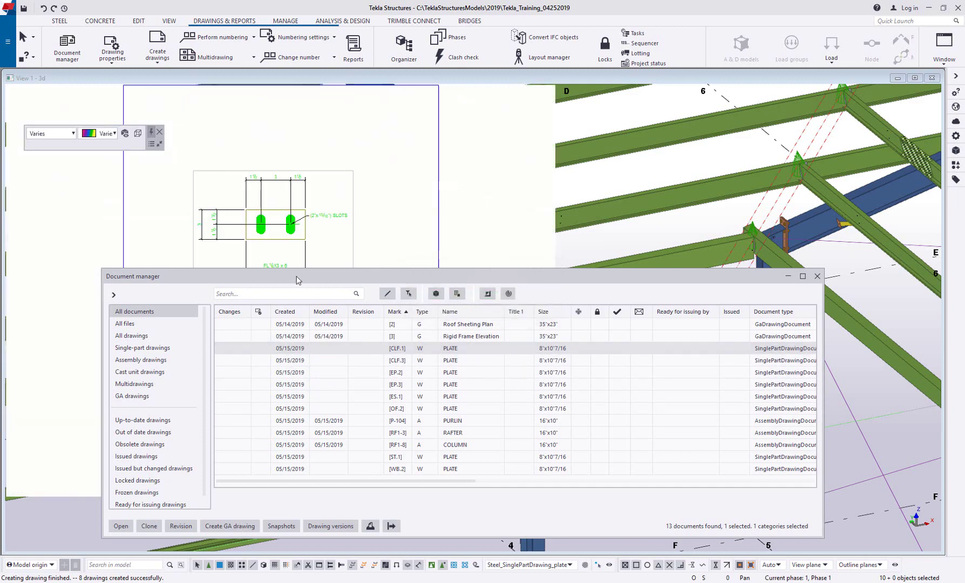
pyautogui.moveTo(461, 268); pyautogui.dragTo(725, 185)
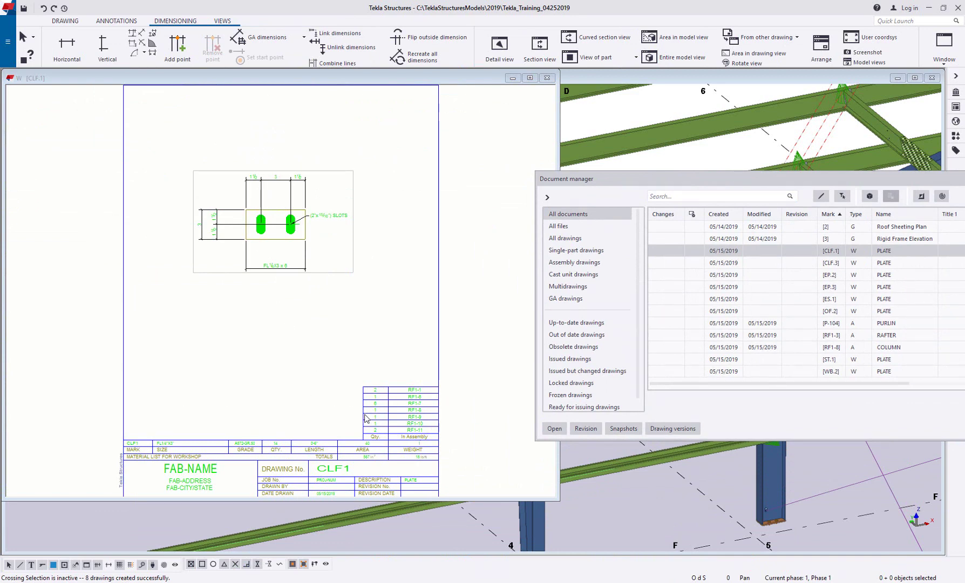
pyautogui.scroll(4, 365, 418)
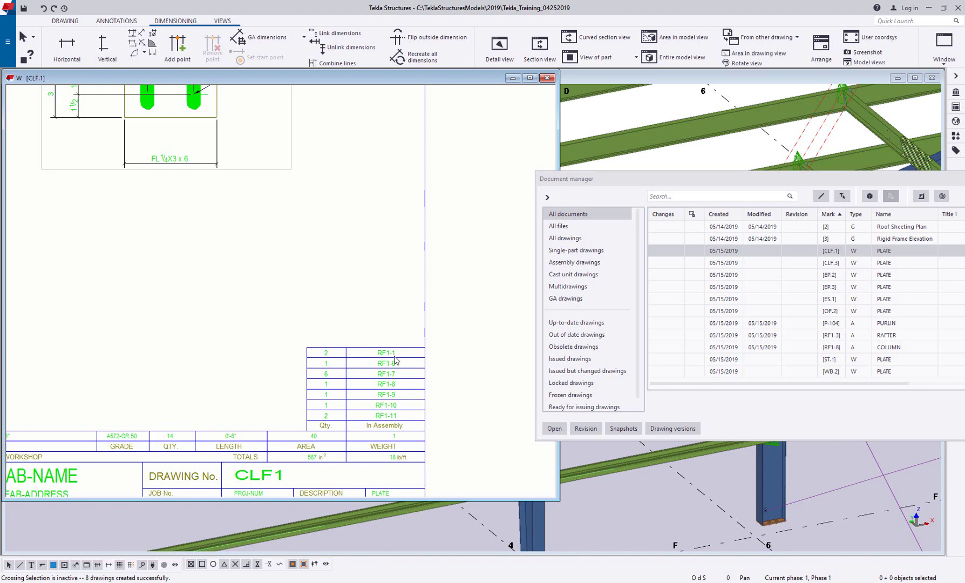
pyautogui.scroll(-5, 394, 360)
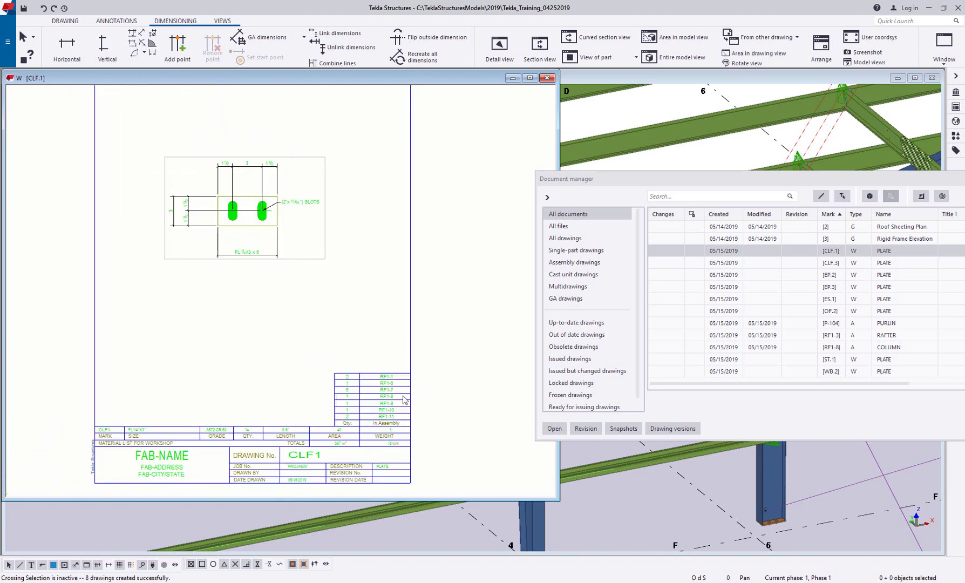
# Step: Review the CLF.3 and EP.2 plate drawings from the document list, closing the drawing when done
pyautogui.doubleClick(754, 262)
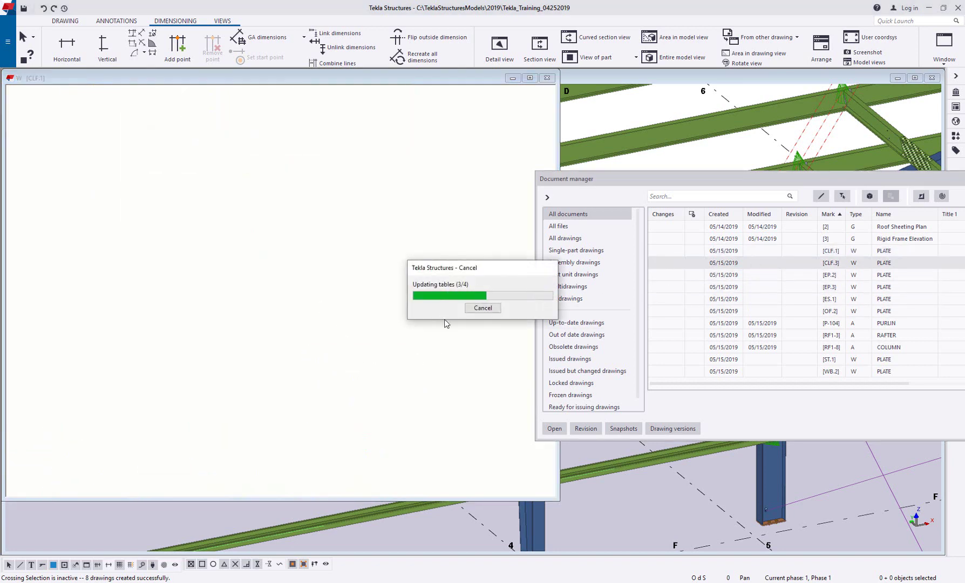
pyautogui.doubleClick(786, 275)
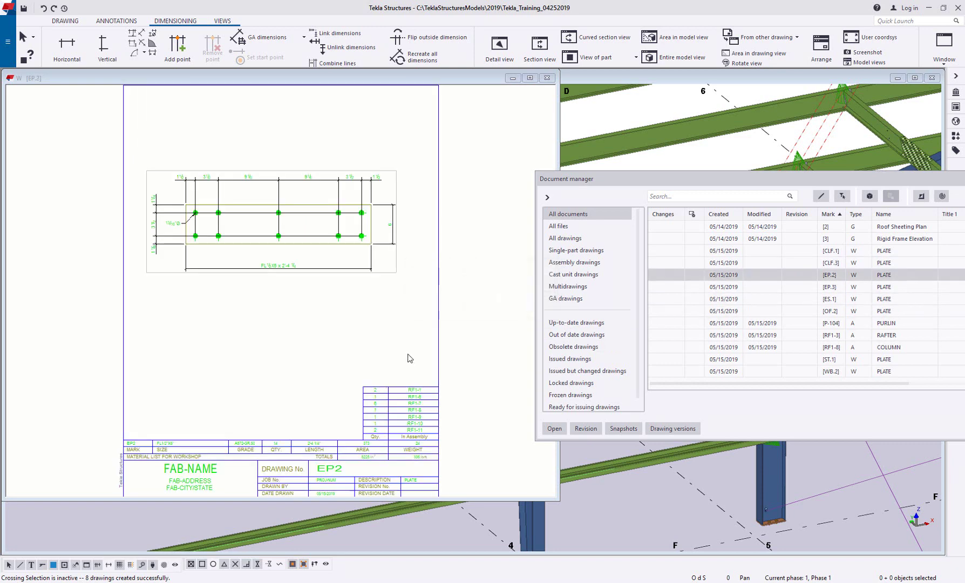
pyautogui.click(547, 78)
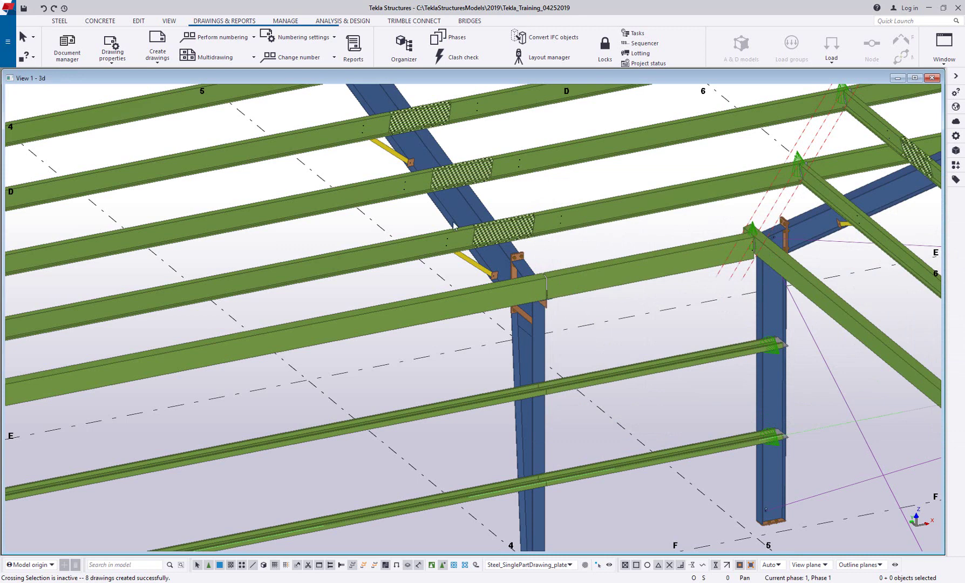
# Step: Reselect the plates at the column-to-rafter joint and export their NC files with the DSTV for plates setting for selected parts
pyautogui.moveTo(453, 225); pyautogui.dragTo(611, 349)
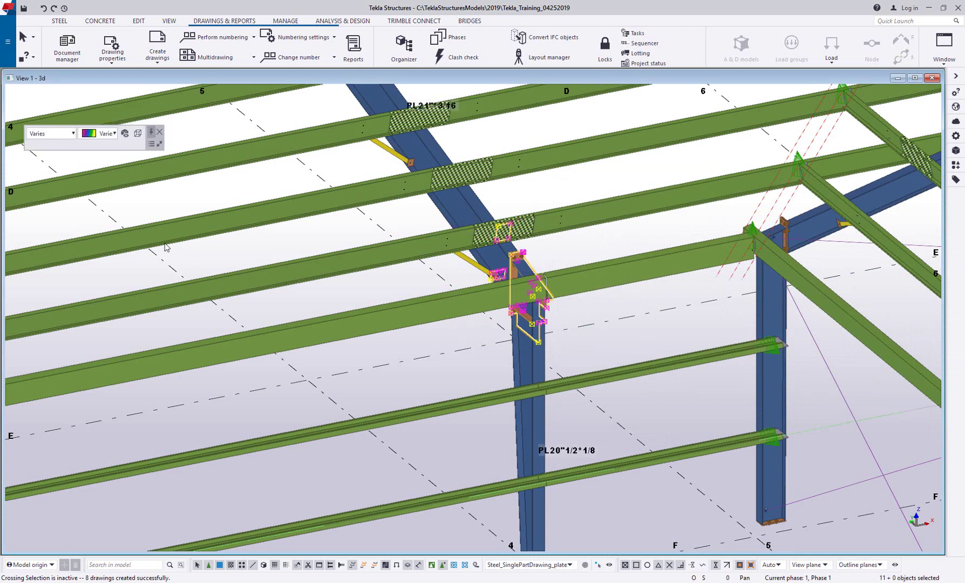
pyautogui.click(8, 41)
pyautogui.click(46, 177)
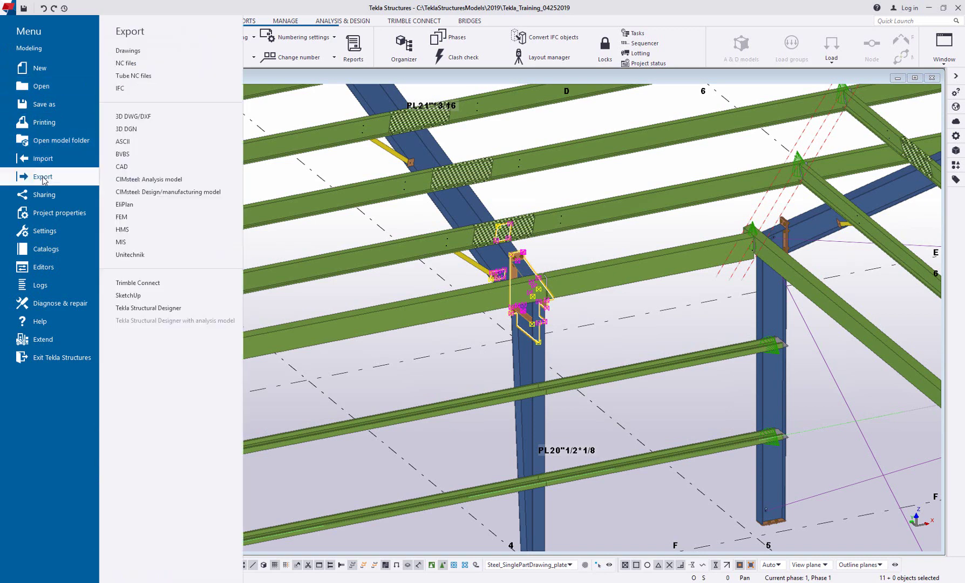
pyautogui.click(157, 65)
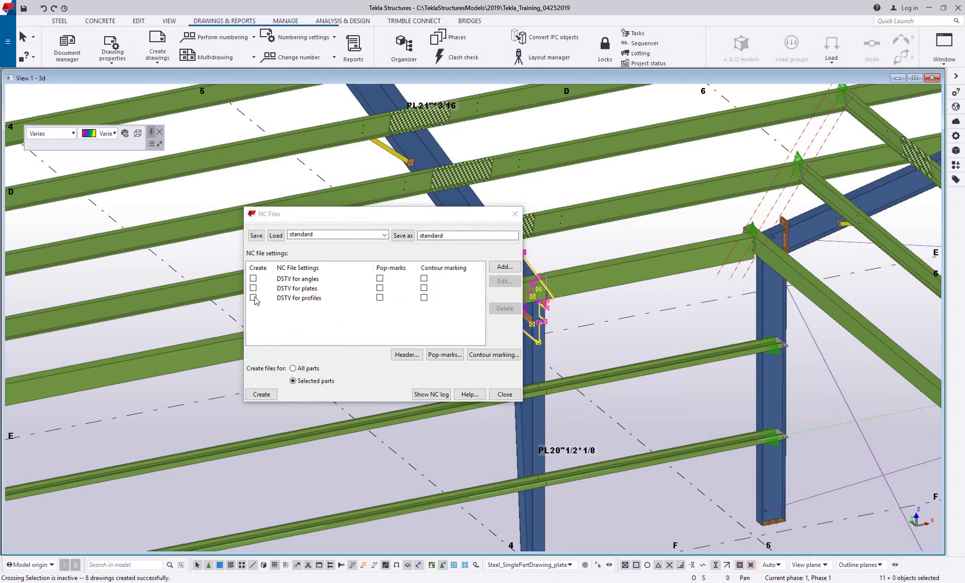
pyautogui.click(253, 289)
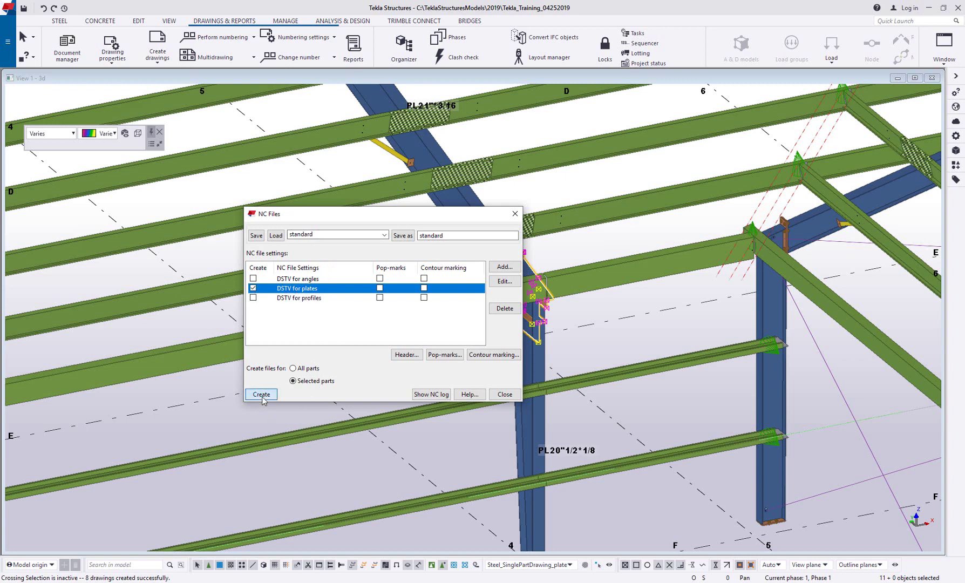
pyautogui.click(262, 395)
pyautogui.click(515, 214)
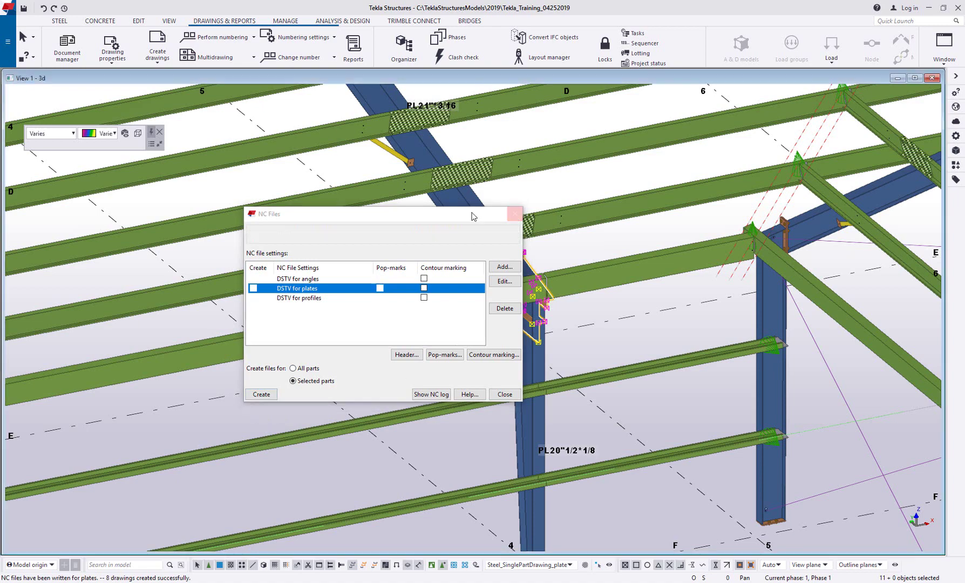
# Step: Open the model's folder in the file explorer and go into the Plates folder inside NC_files to view the exported files
pyautogui.click(4, 64)
pyautogui.click(59, 140)
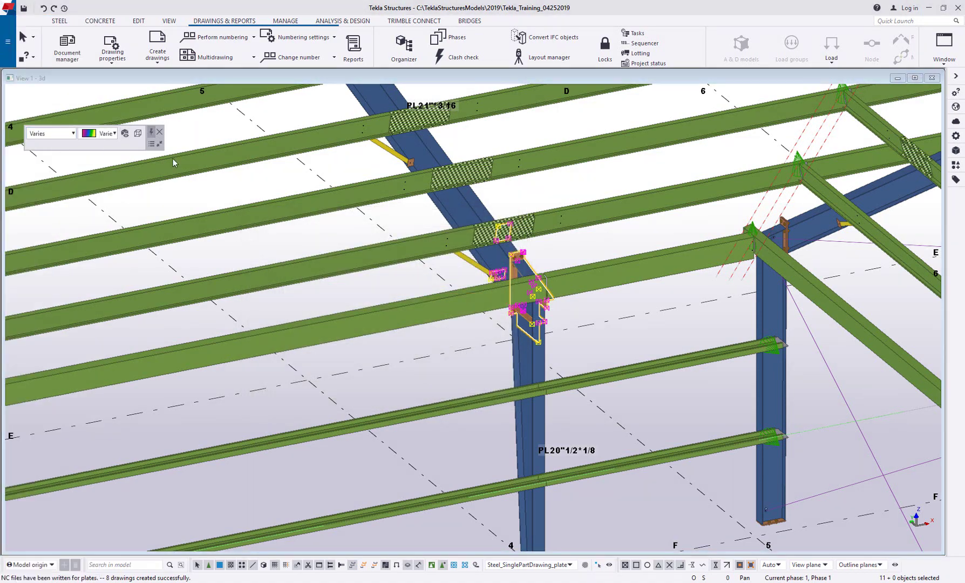
pyautogui.doubleClick(512, 266)
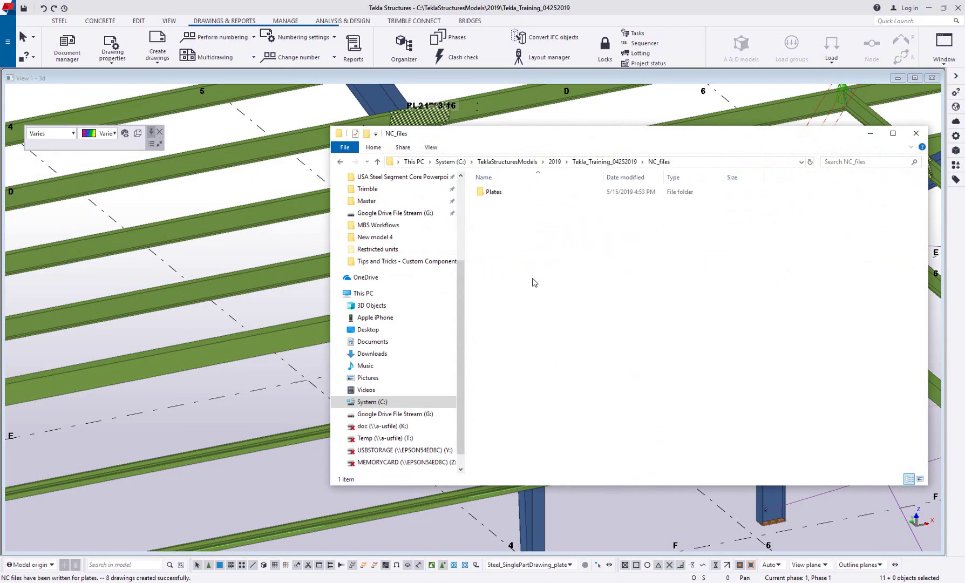
pyautogui.doubleClick(497, 196)
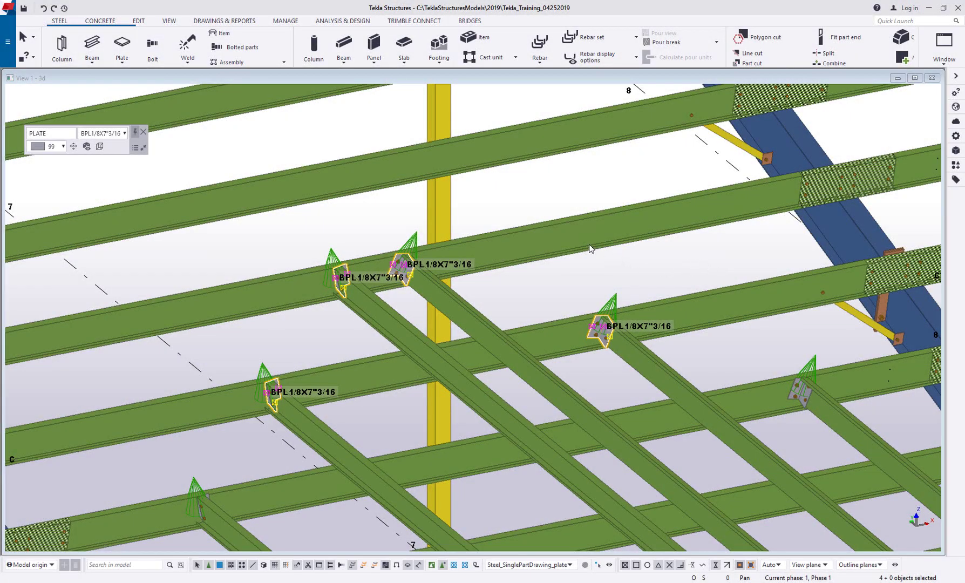
# Step: Create single part drawings of the selected bent plates using the BentPlate_with_BOM master drawing, closing the catalog when finished
pyautogui.click(224, 20)
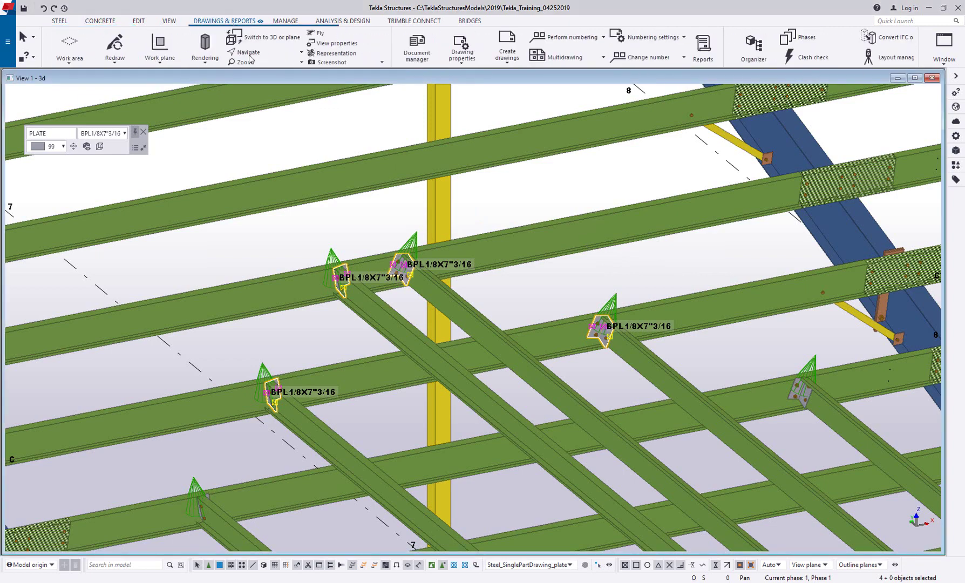
pyautogui.click(157, 41)
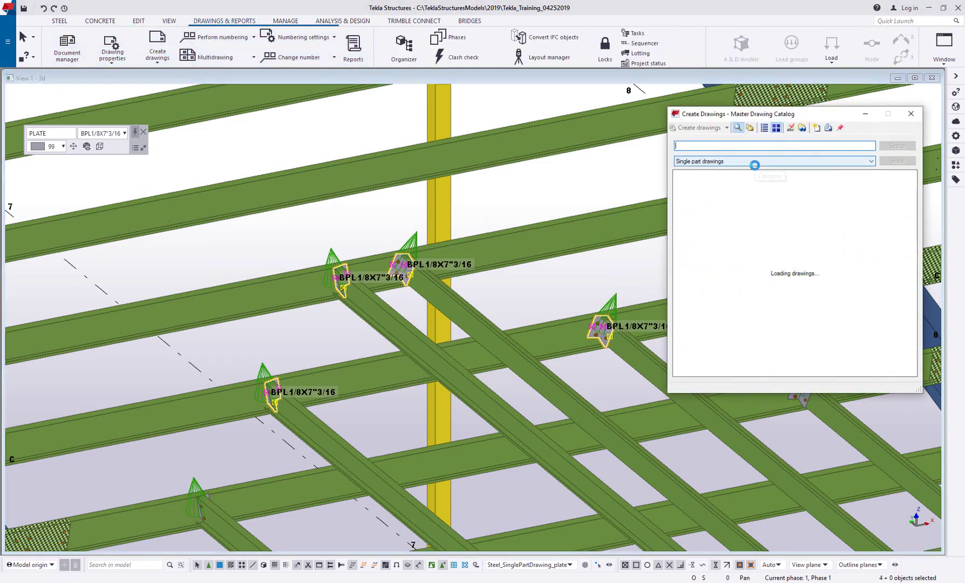
pyautogui.rightClick(852, 226)
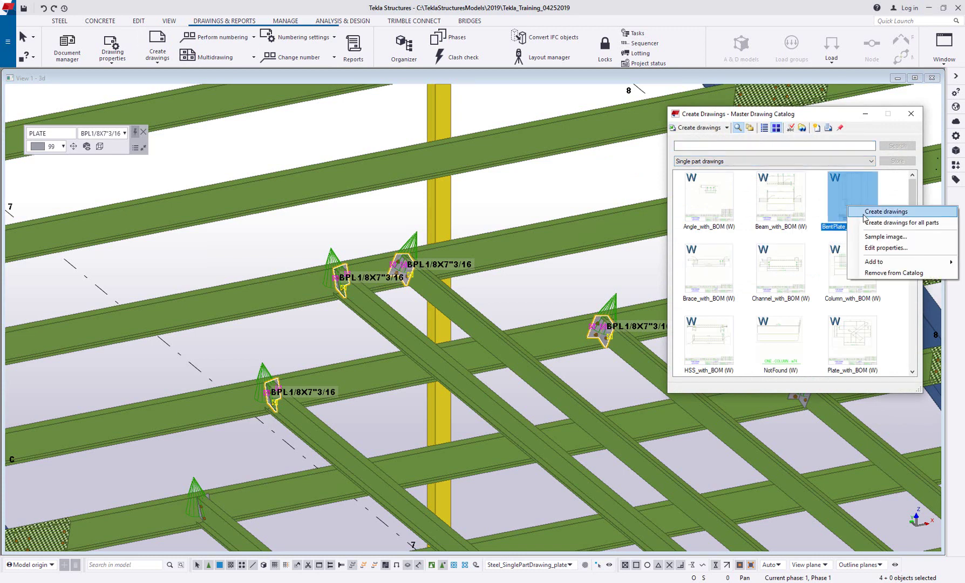
pyautogui.click(871, 152)
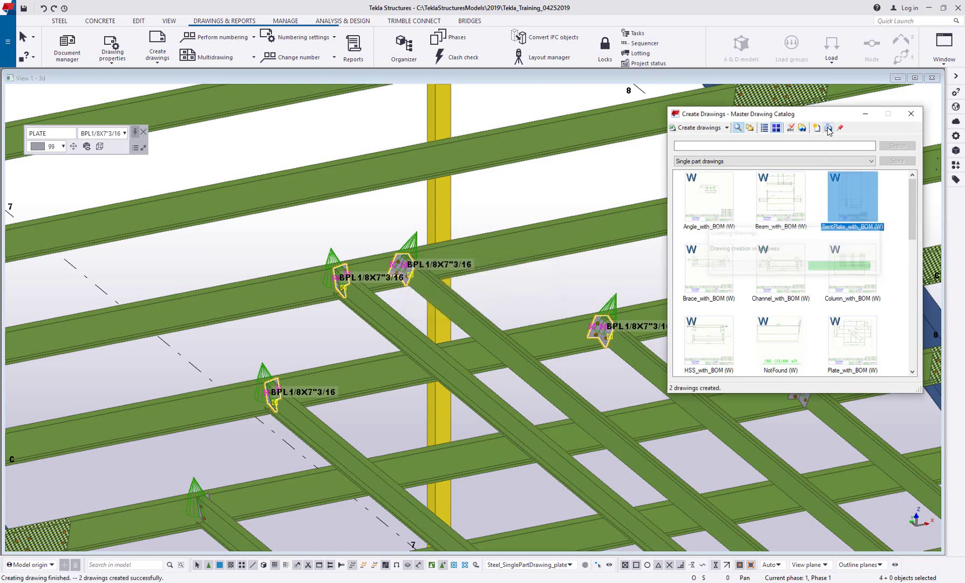
pyautogui.click(910, 114)
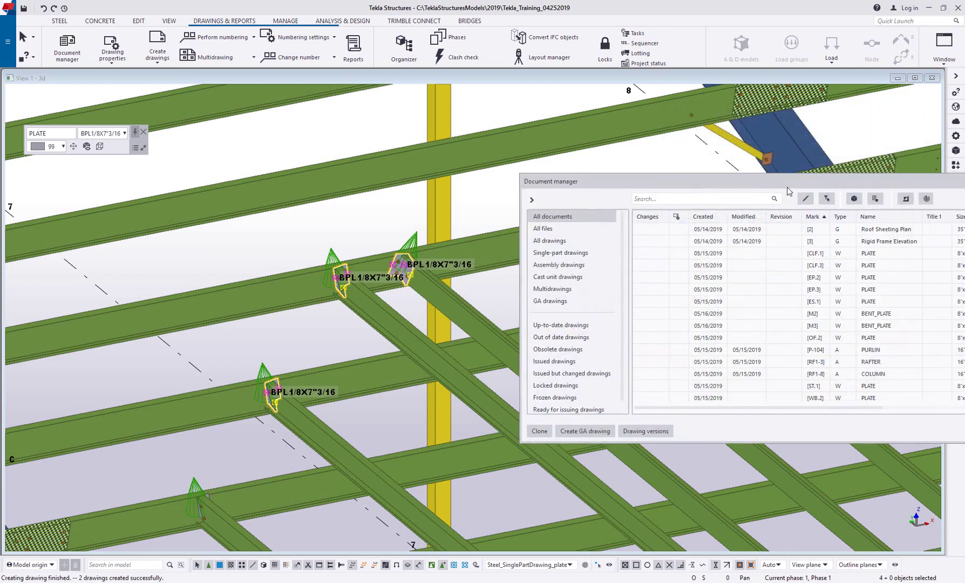
# Step: Open the M2 bent plate drawing from the document list filtered to the selected parts, and examine its hole, slot and bend dimensions
pyautogui.moveTo(787, 188); pyautogui.dragTo(682, 186)
pyautogui.click(770, 199)
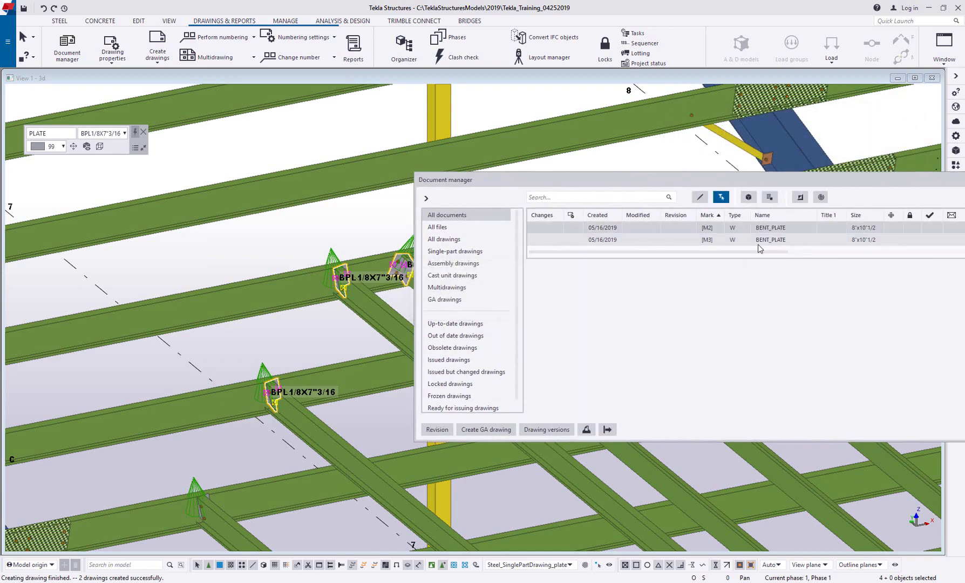
pyautogui.doubleClick(770, 229)
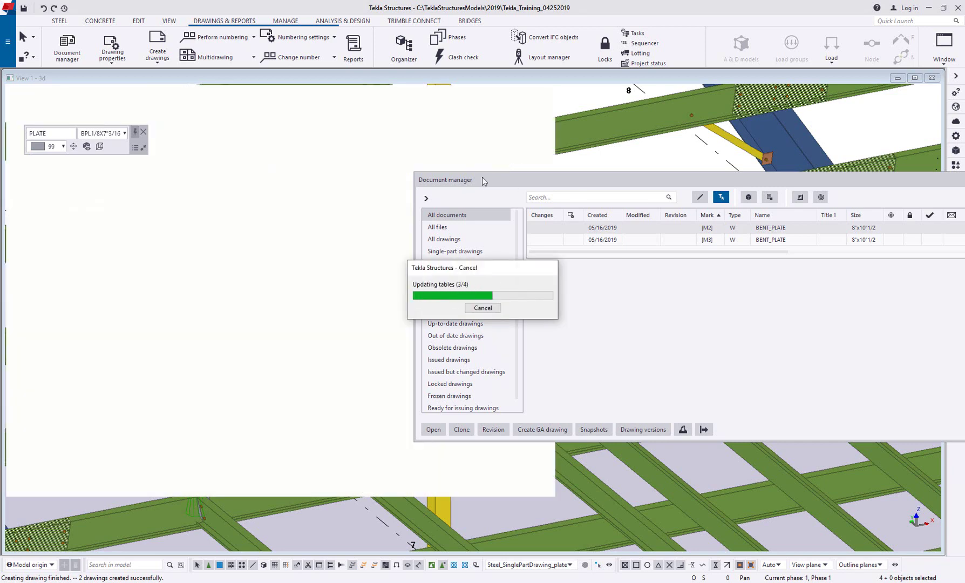
pyautogui.moveTo(496, 176); pyautogui.dragTo(705, 205)
pyautogui.moveTo(354, 254)
pyautogui.mouseDown(button='middle')
pyautogui.moveTo(388, 273)
pyautogui.moveTo(416, 274)
pyautogui.mouseUp(button='middle')
pyautogui.scroll(2, 388, 210)
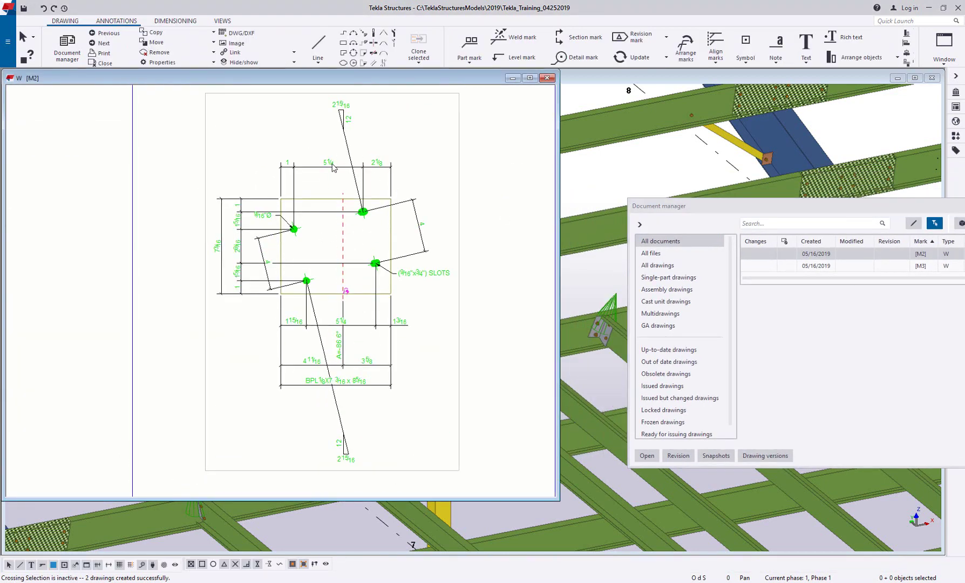
pyautogui.scroll(2, 324, 302)
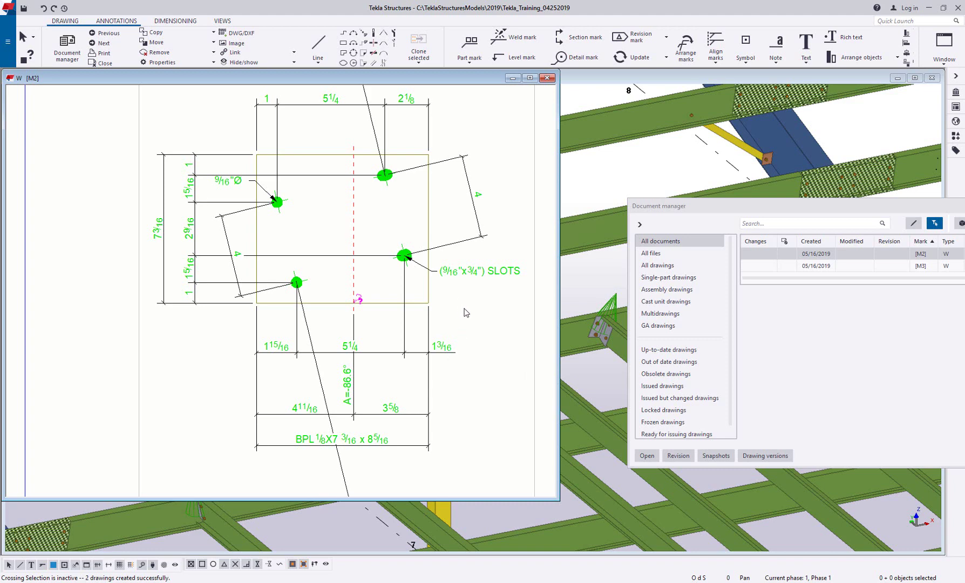
pyautogui.scroll(-1, 475, 323)
pyautogui.moveTo(487, 331); pyautogui.dragTo(428, 305, button='middle')
pyautogui.scroll(-2, 427, 306)
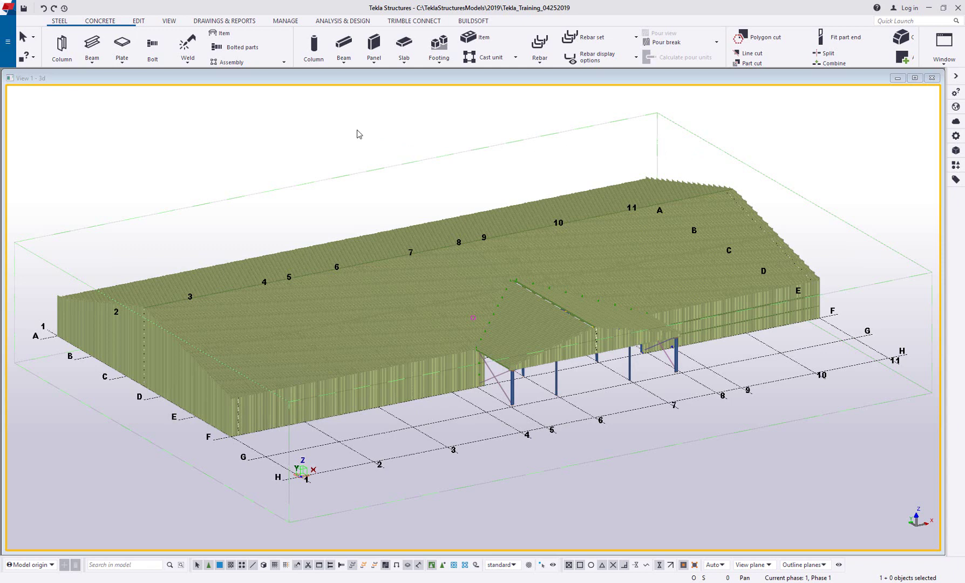
# Step: Browse the available report templates from model integrity to import-export, and leave without creating a report
pyautogui.click(237, 20)
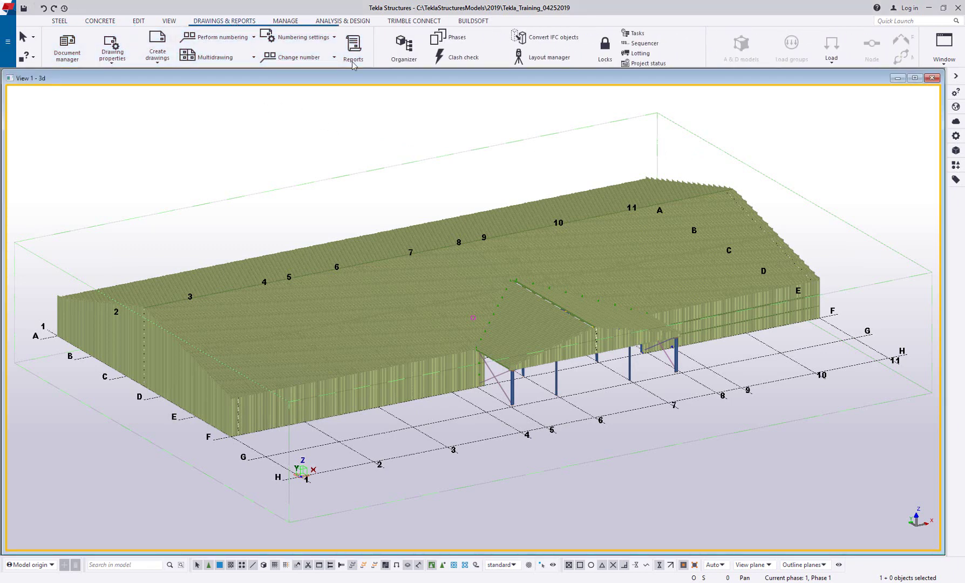
pyautogui.click(353, 53)
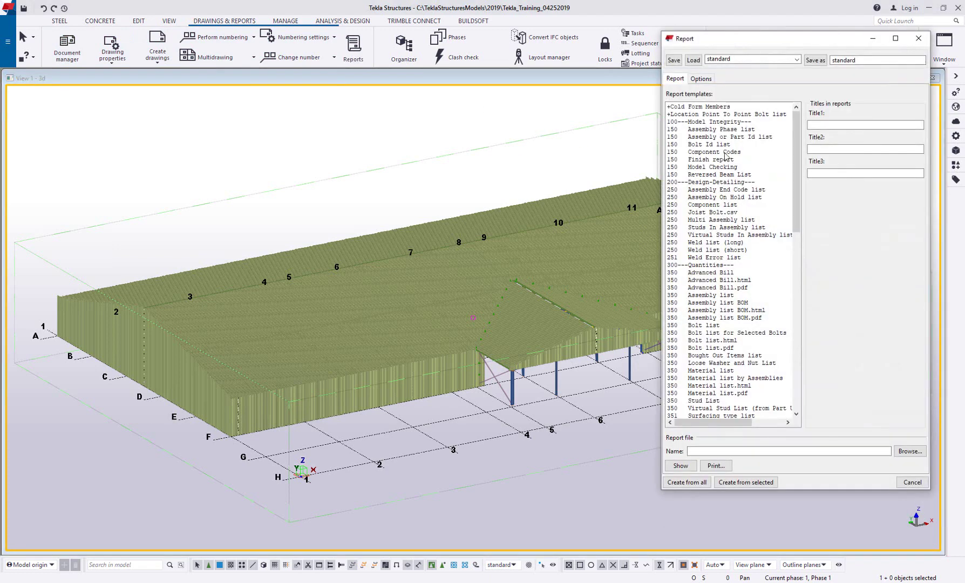
pyautogui.scroll(-4, 780, 226)
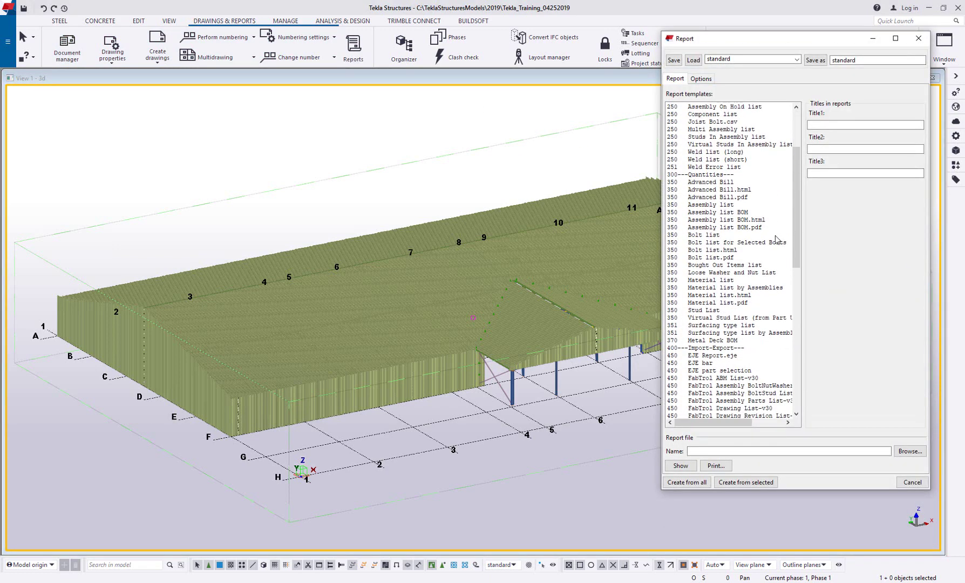
pyautogui.scroll(2, 777, 240)
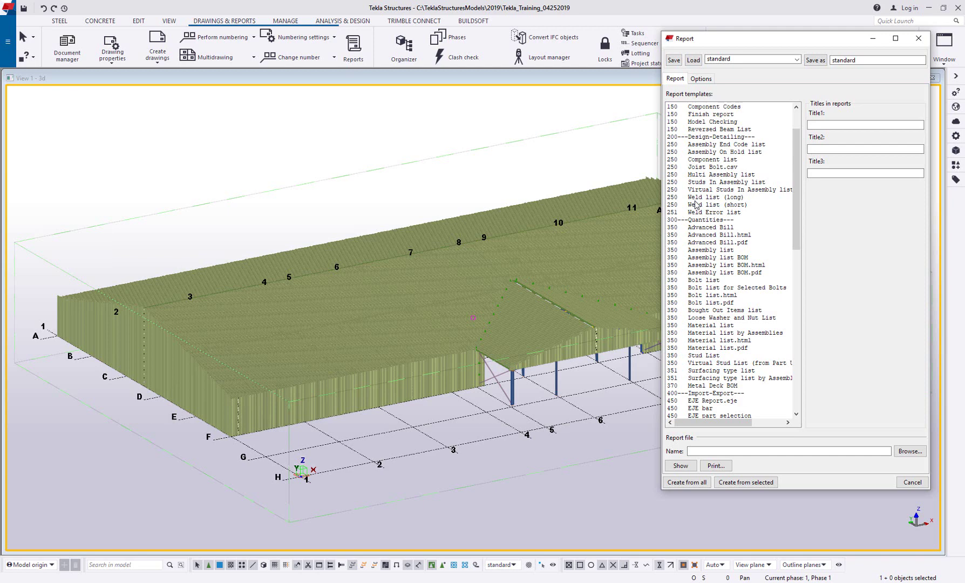
pyautogui.click(912, 482)
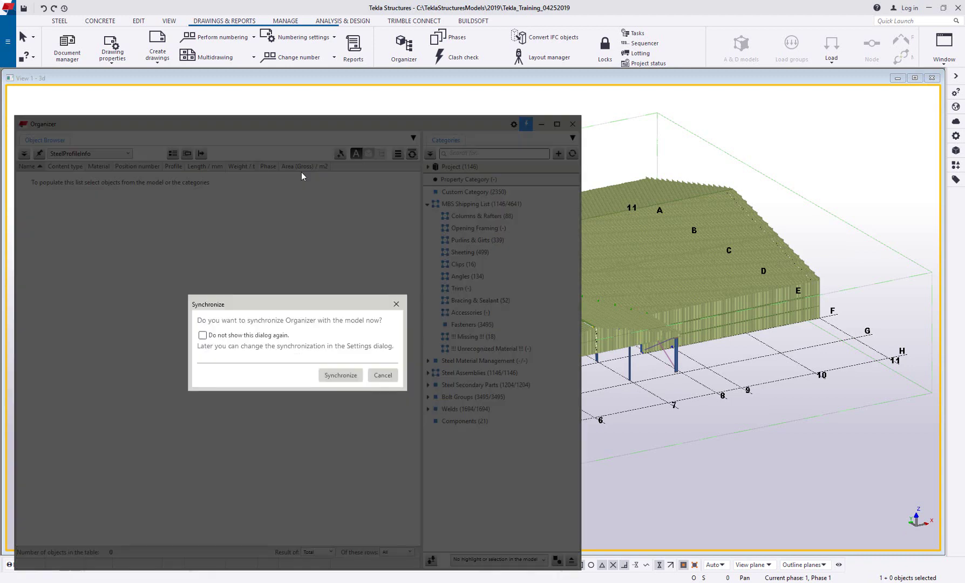
# Step: Synchronize the Organizer with the model and review the Columns & Rafters and Sheeting lists under MBS Shipping List, ending on Columns & Rafters
pyautogui.click(341, 376)
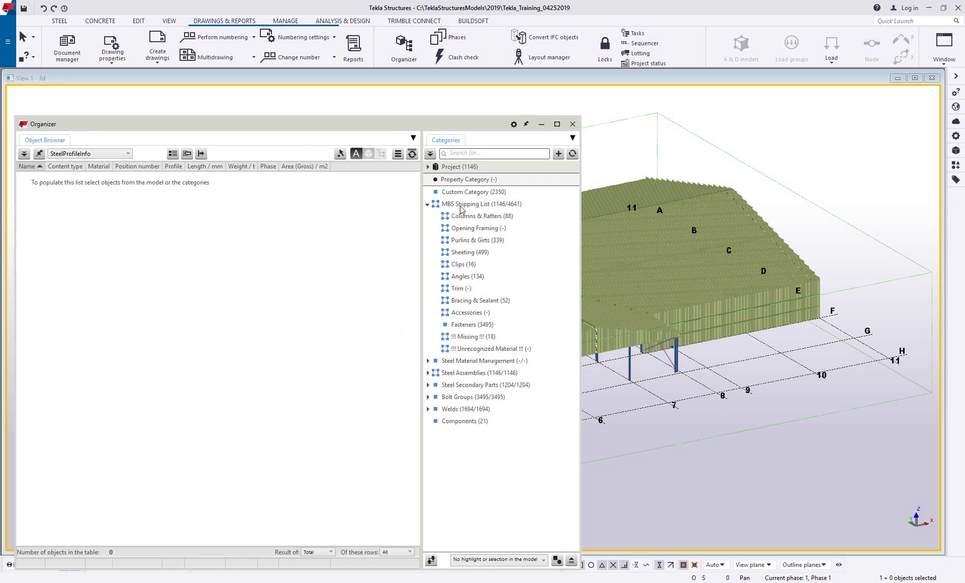
pyautogui.click(490, 208)
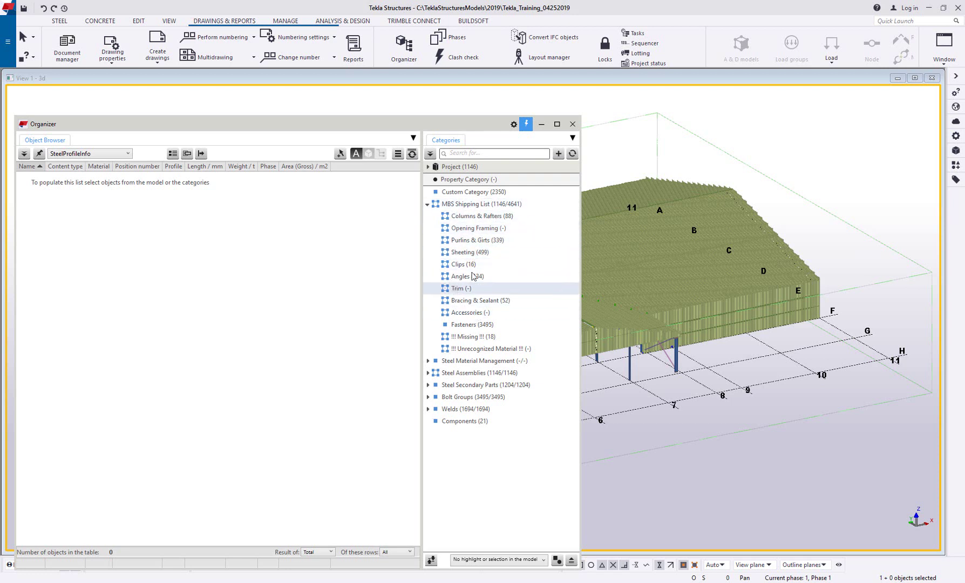
pyautogui.click(472, 218)
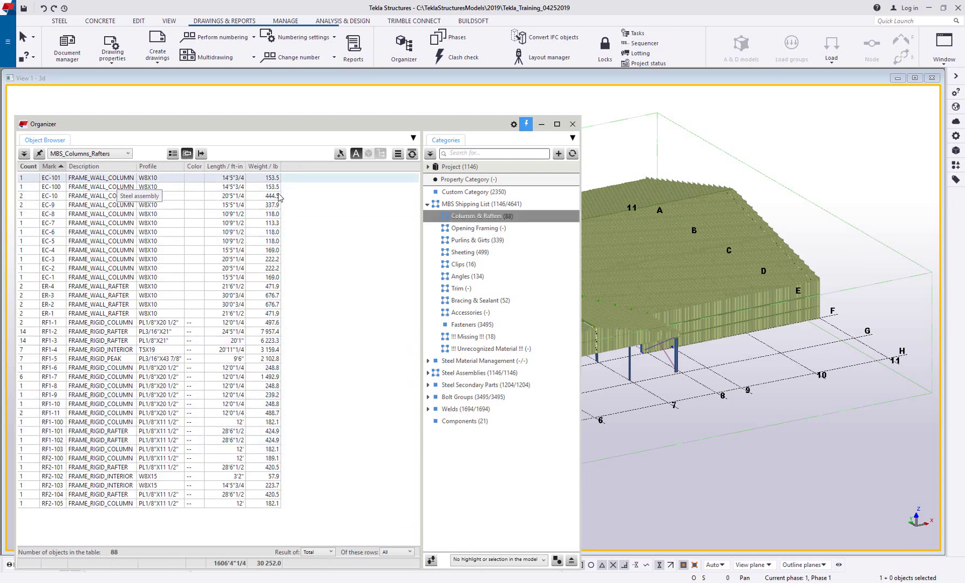
pyautogui.click(479, 257)
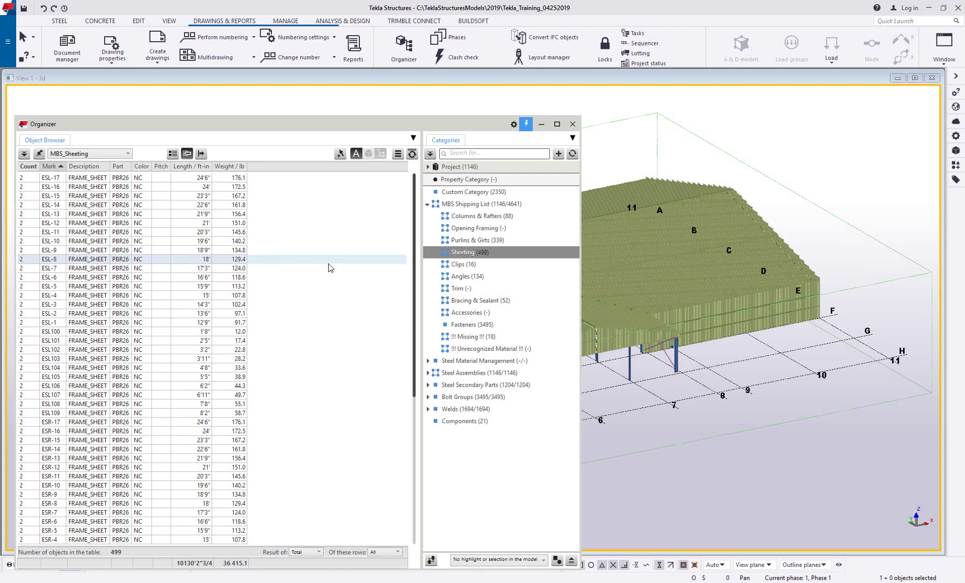
pyautogui.click(477, 216)
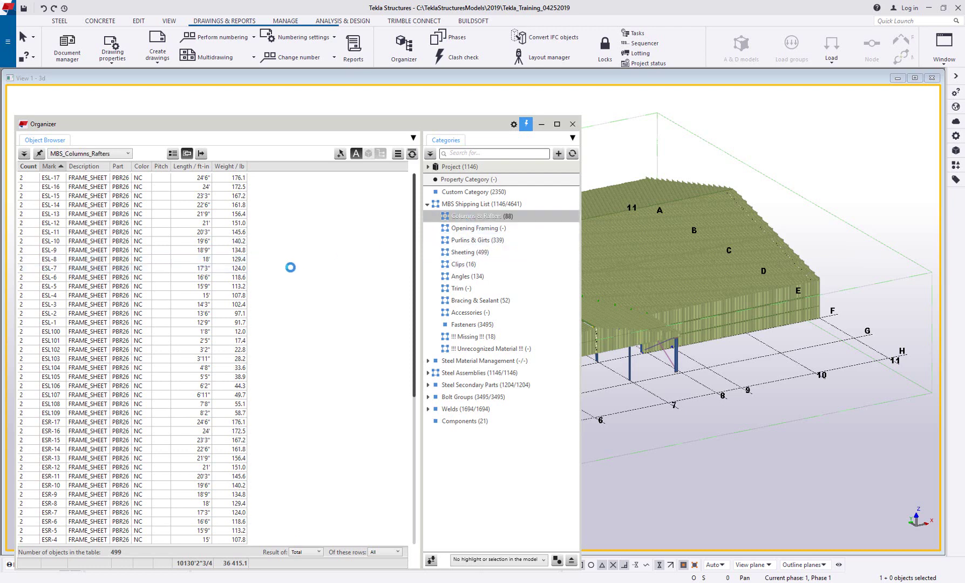
# Step: Try grouping the Columns & Rafters list by profile, and remove the grouping again
pyautogui.click(173, 155)
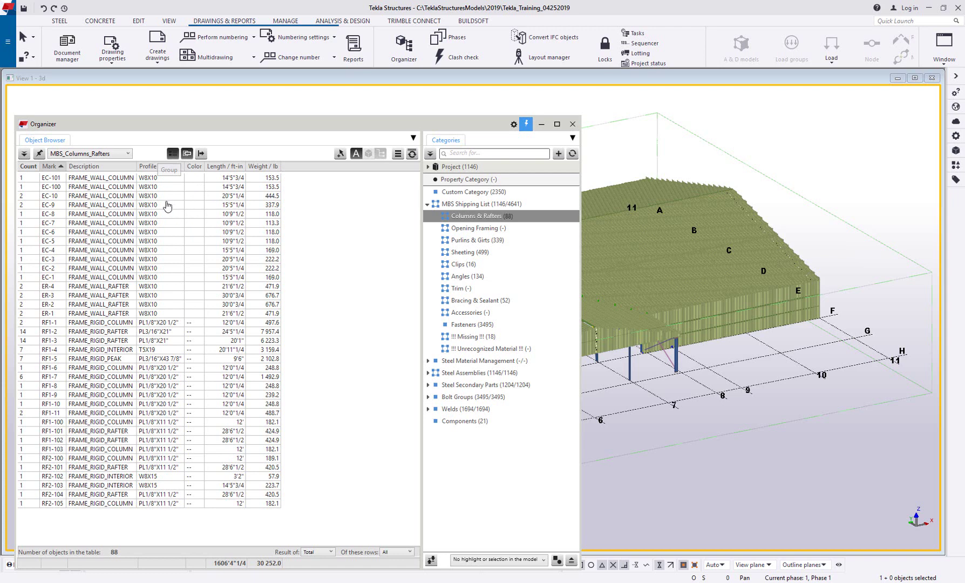
pyautogui.moveTo(148, 184); pyautogui.dragTo(145, 173)
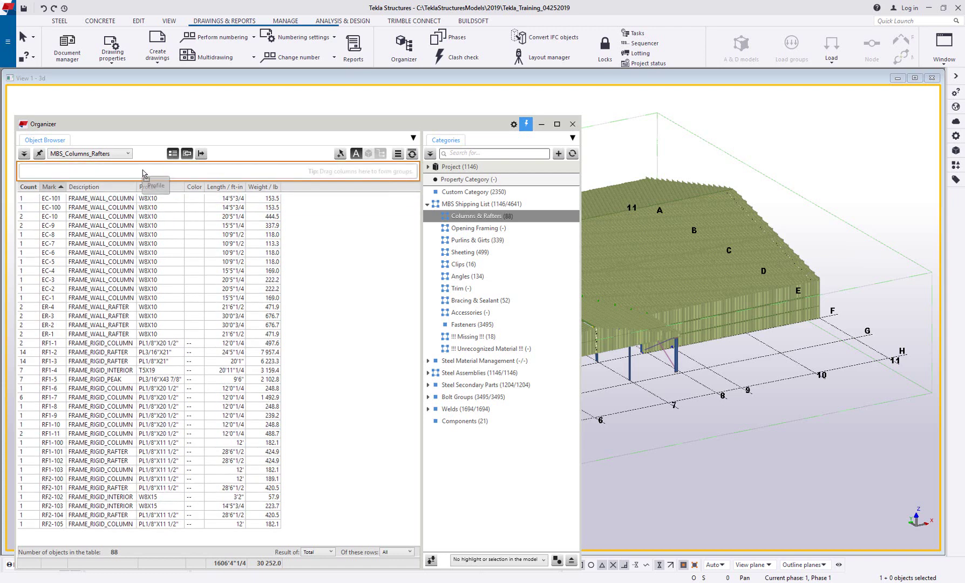
pyautogui.moveTo(316, 214); pyautogui.dragTo(343, 232)
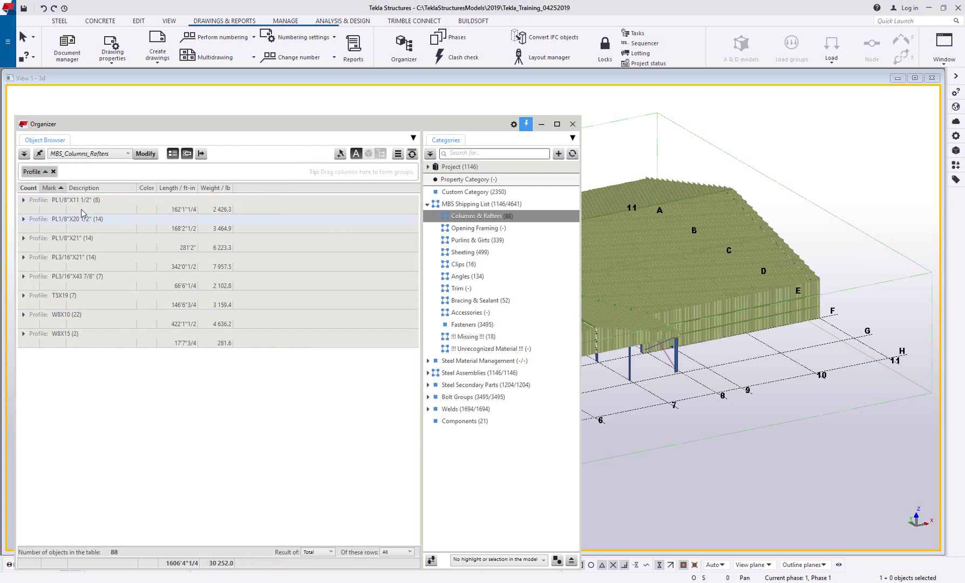
pyautogui.click(53, 172)
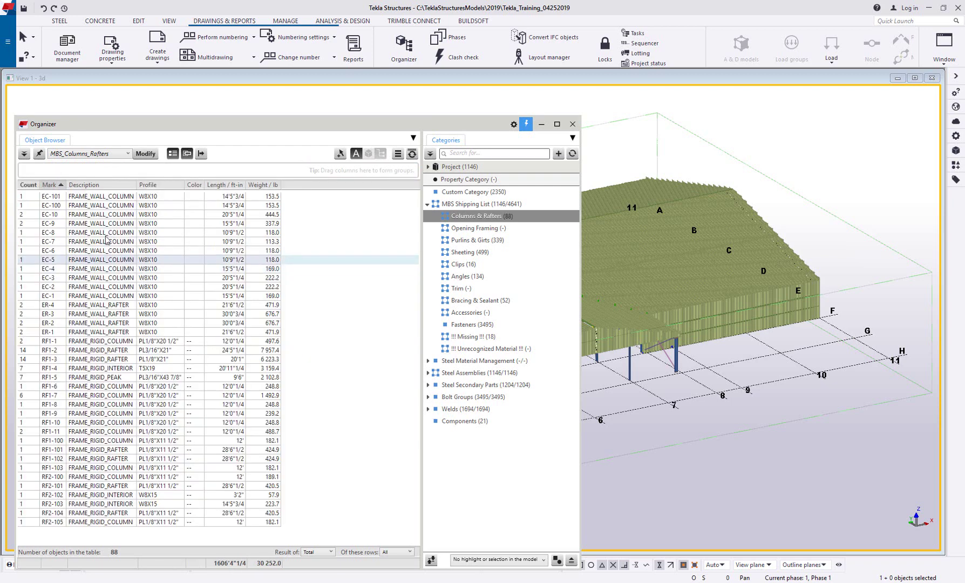
pyautogui.moveTo(89, 186); pyautogui.dragTo(68, 172)
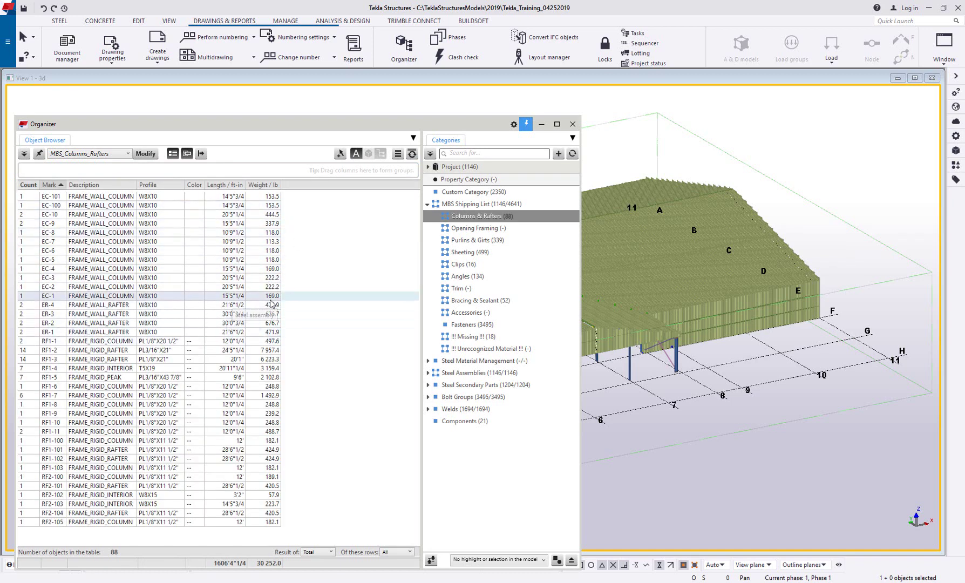
# Step: Export the Columns & Rafters list to Excel with object properties updated from the model, and move the Organizer out of the way
pyautogui.click(200, 154)
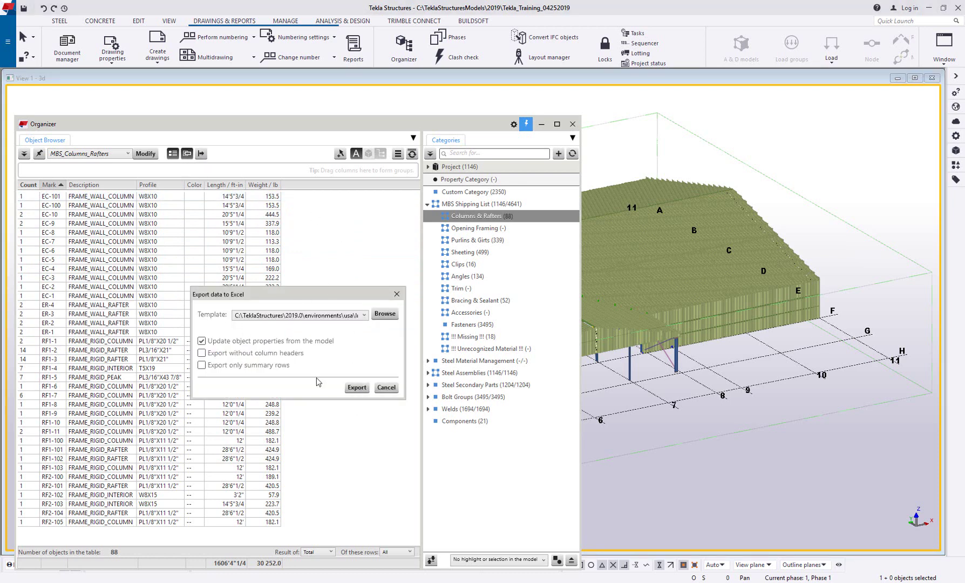
pyautogui.click(357, 387)
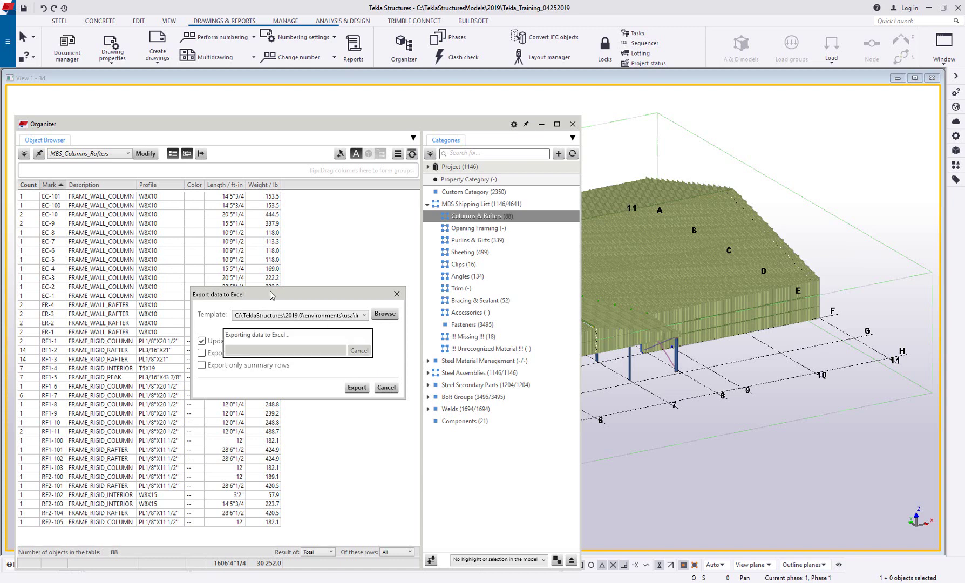
pyautogui.click(540, 125)
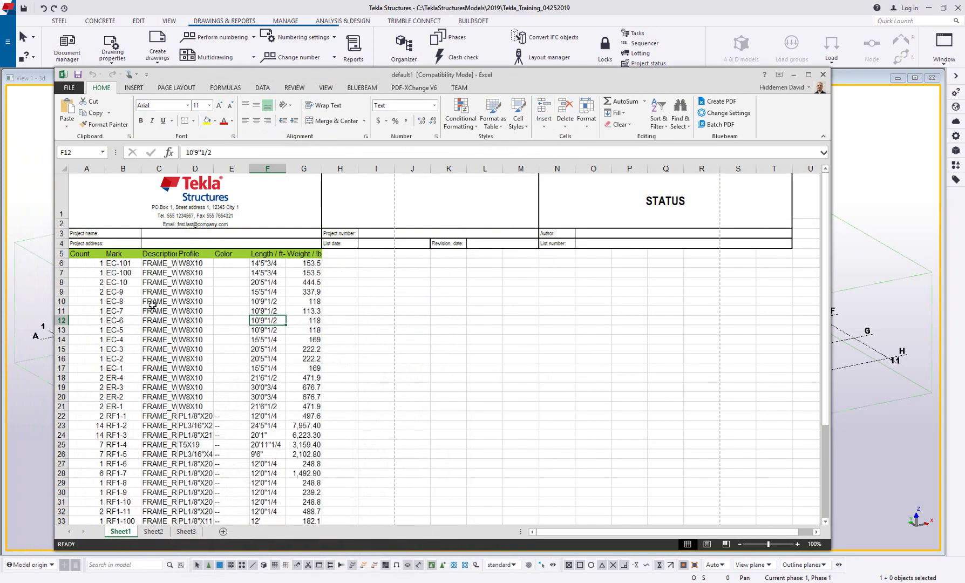
# Step: In the exported Excel sheet, fit the width of all columns to their contents
pyautogui.click(64, 169)
pyautogui.click(101, 169)
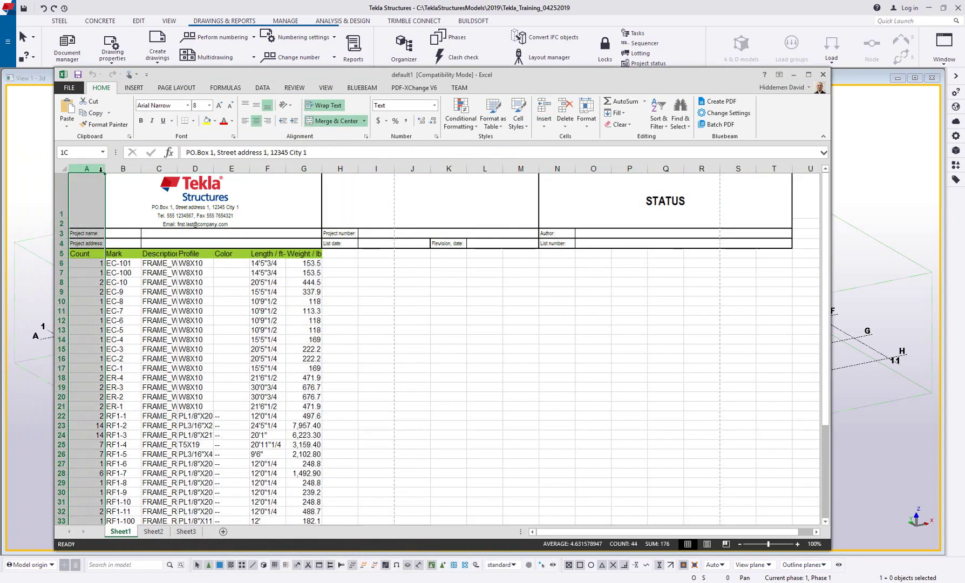
pyautogui.click(64, 168)
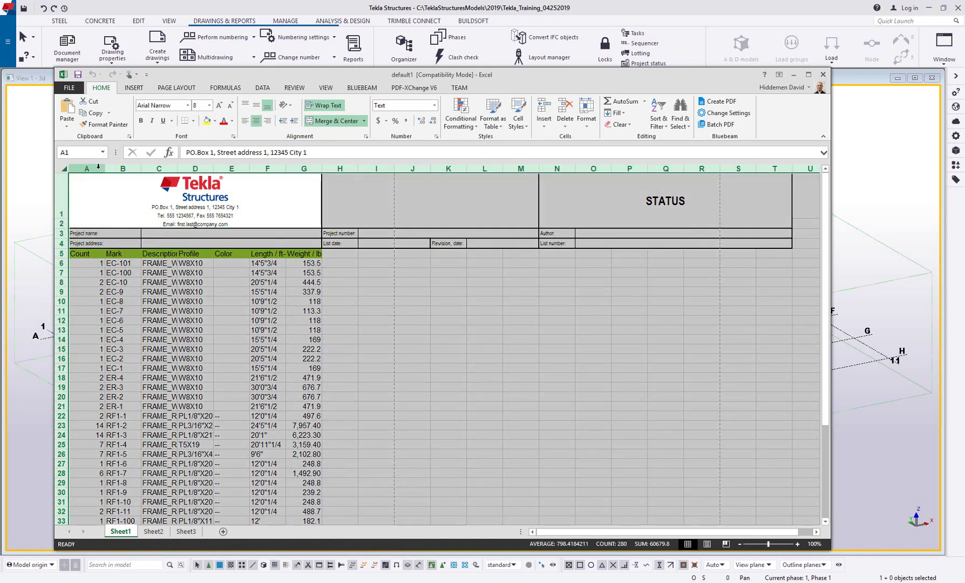
pyautogui.doubleClick(105, 169)
pyautogui.click(462, 360)
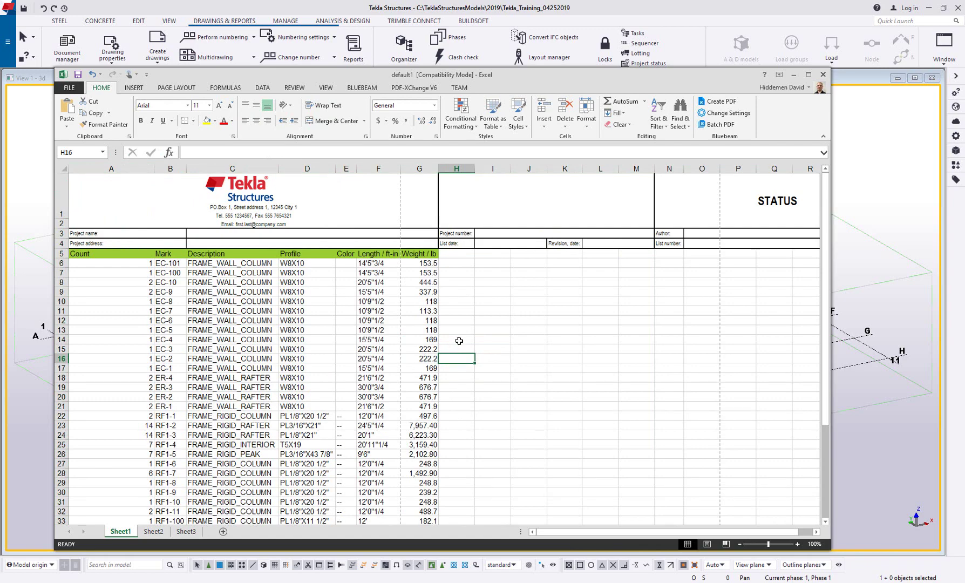
# Step: Look through the exported columns and rafters list and close the workbook
pyautogui.scroll(-5, 461, 348)
pyautogui.scroll(5, 461, 348)
pyautogui.click(822, 75)
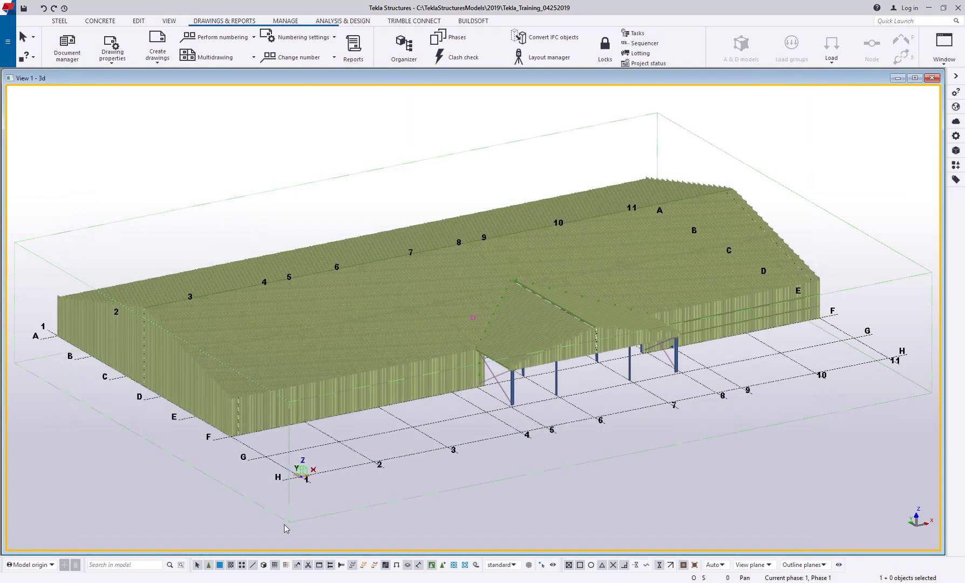
# Step: Export the Sheeting list of the MBS Shipping List to Excel with object properties updated from the model
pyautogui.click(324, 582)
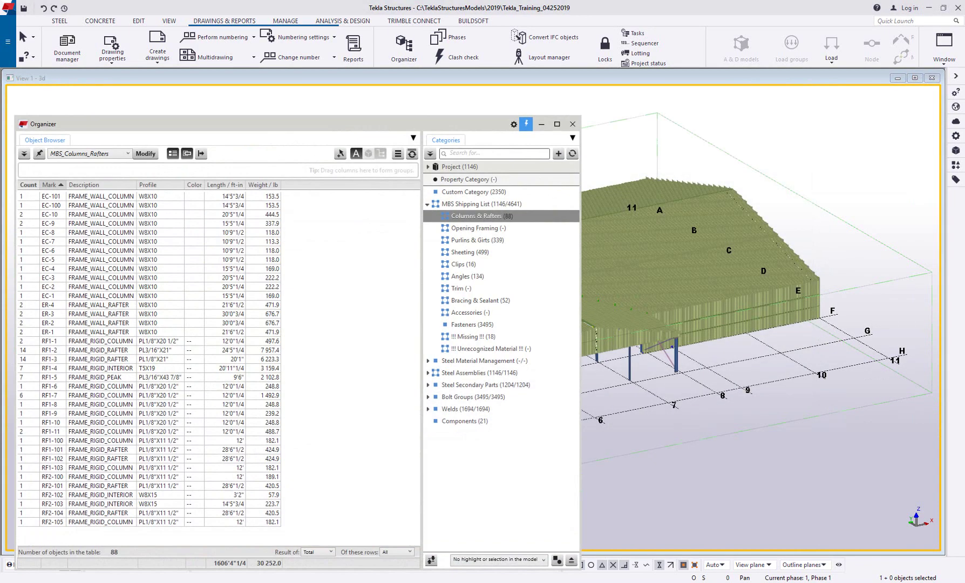
pyautogui.click(474, 252)
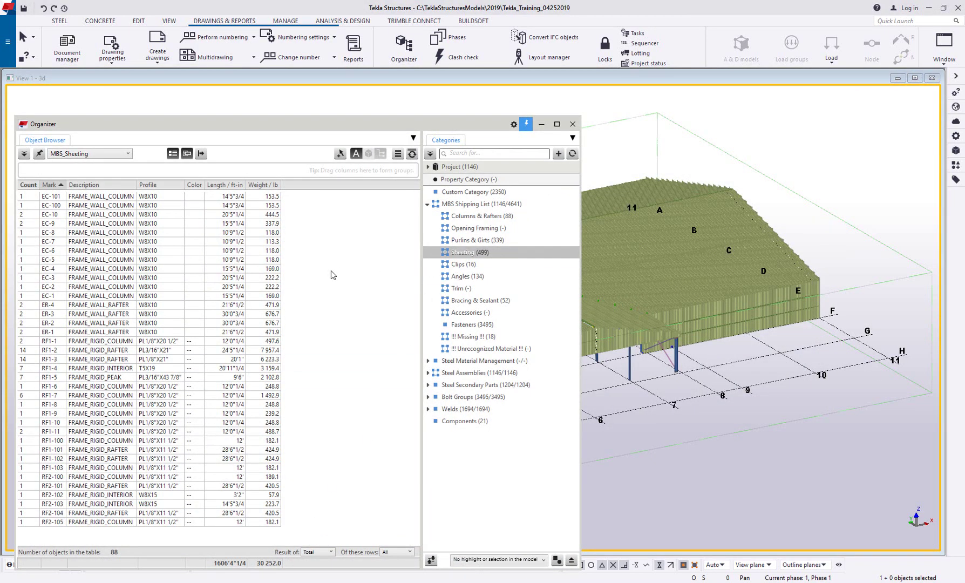
pyautogui.click(201, 153)
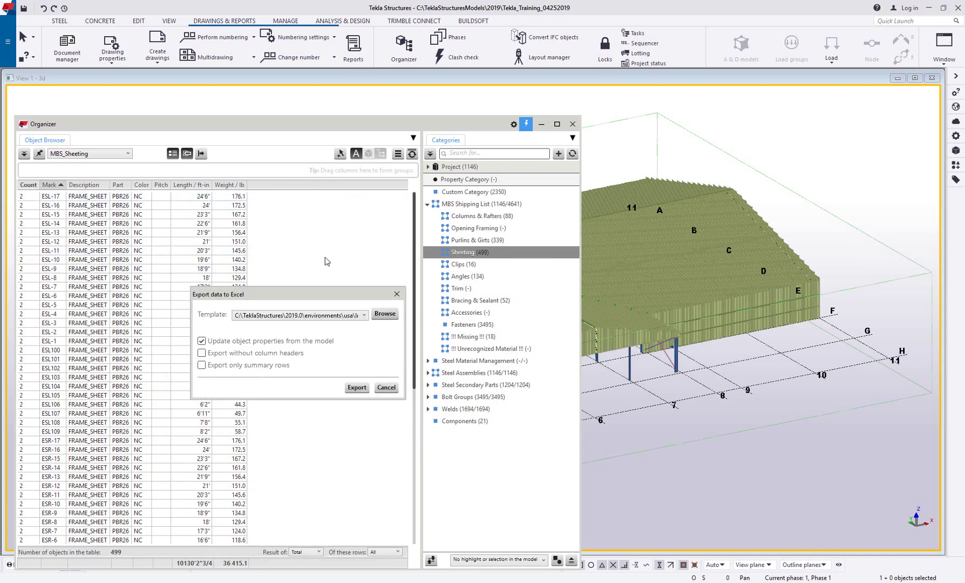
pyautogui.click(357, 392)
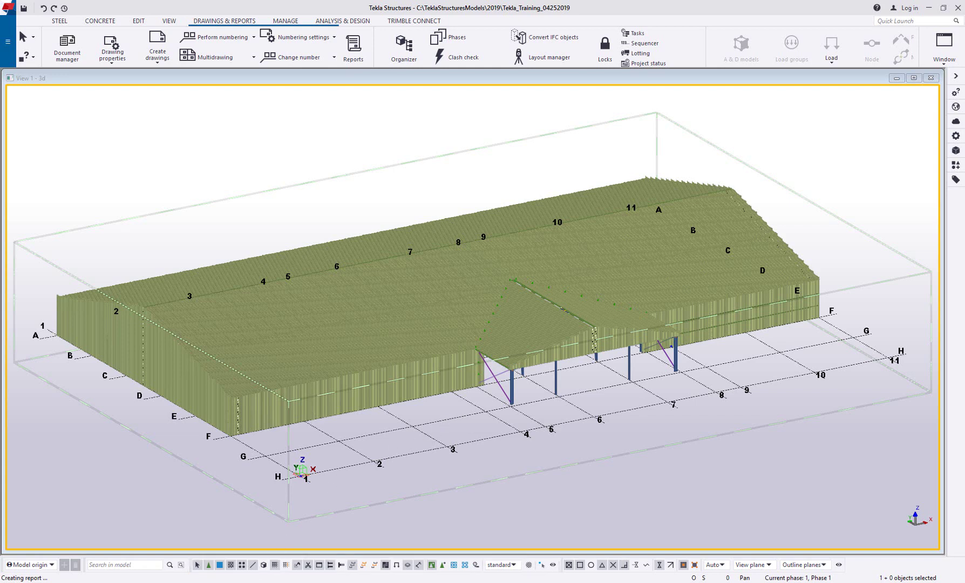
# Step: Select all objects of the Purlins & Girts category in the model and move the Organizer out of the way
pyautogui.click(258, 582)
pyautogui.click(472, 251)
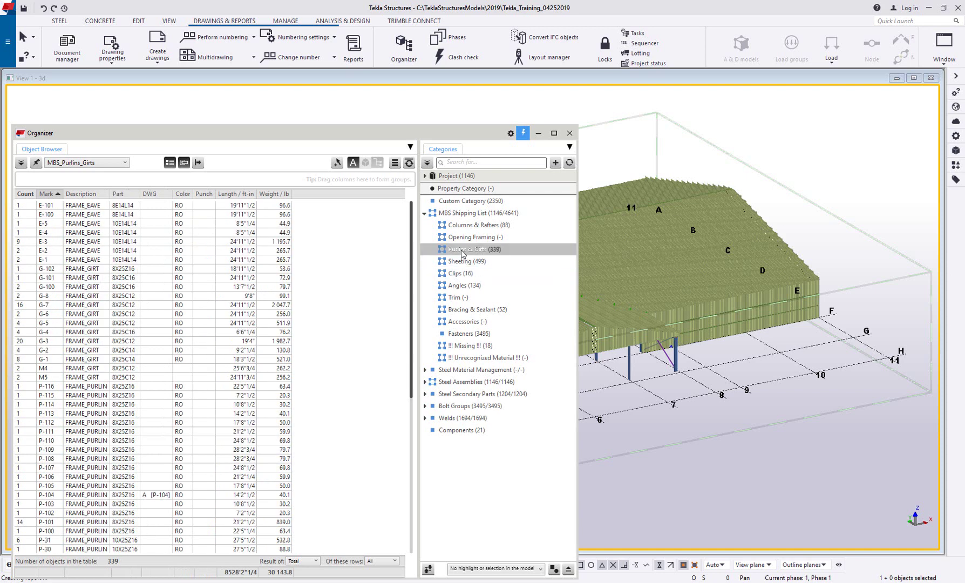
pyautogui.rightClick(462, 254)
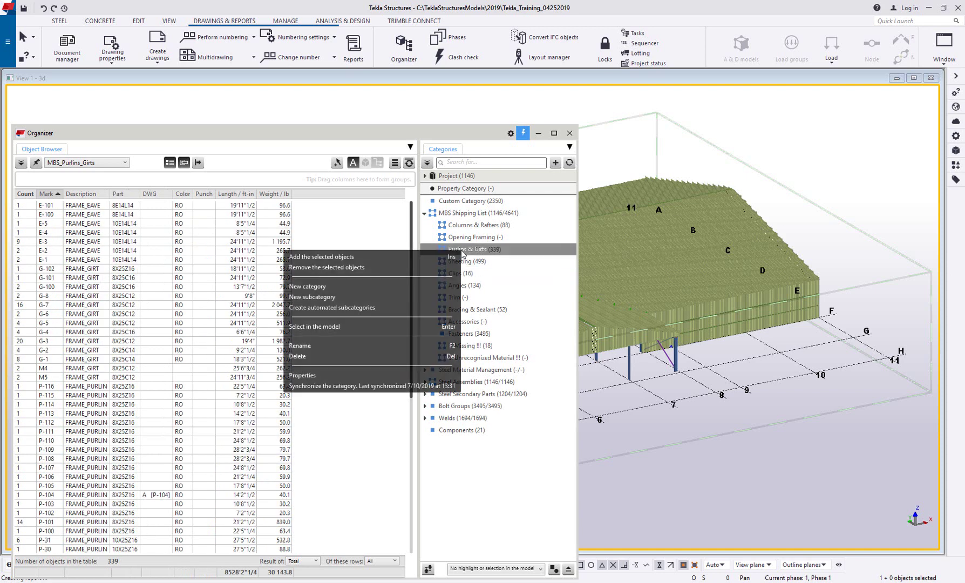
pyautogui.click(402, 327)
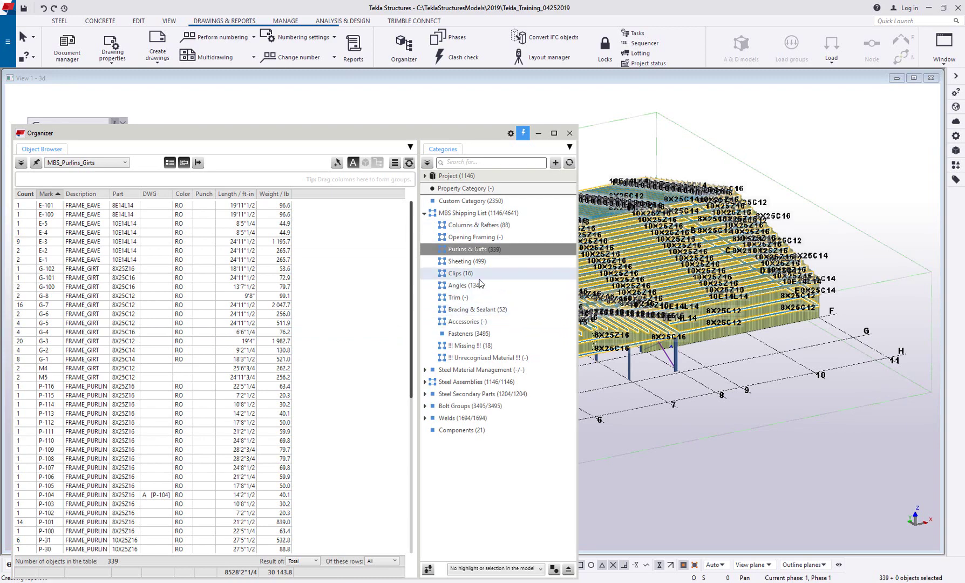
pyautogui.click(539, 134)
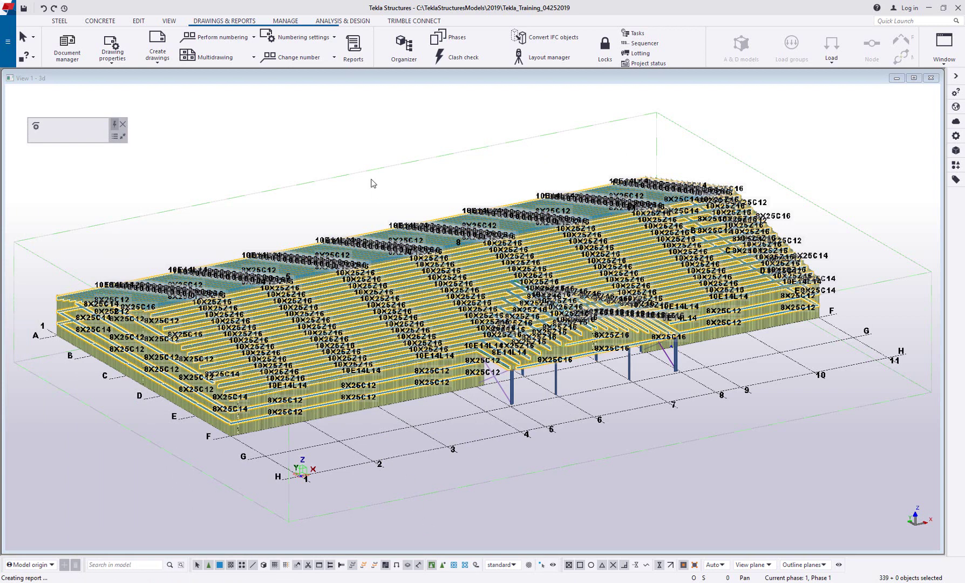
# Step: Create the Cold Form Members report from the selected purlins and girts, look through it and close the report windows
pyautogui.click(360, 57)
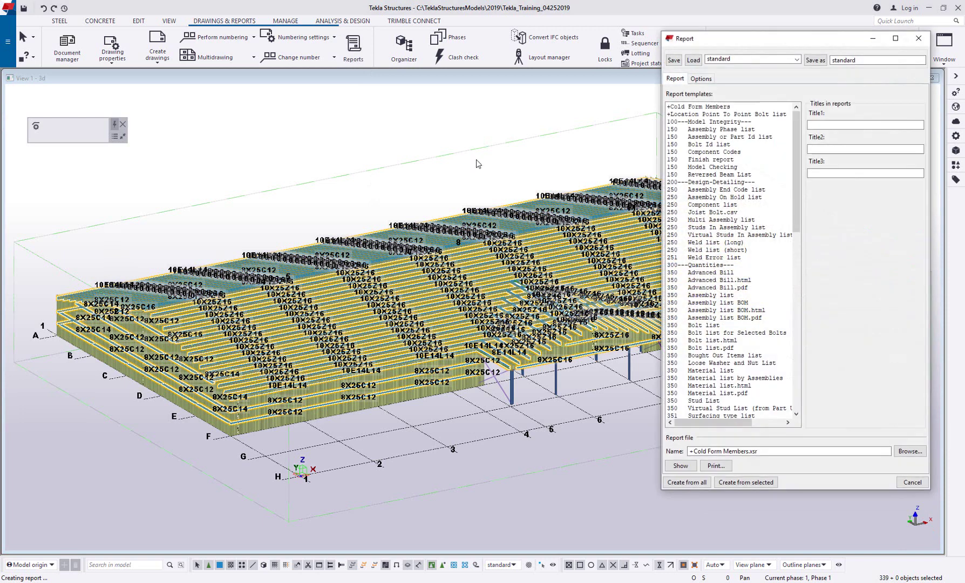
pyautogui.click(729, 108)
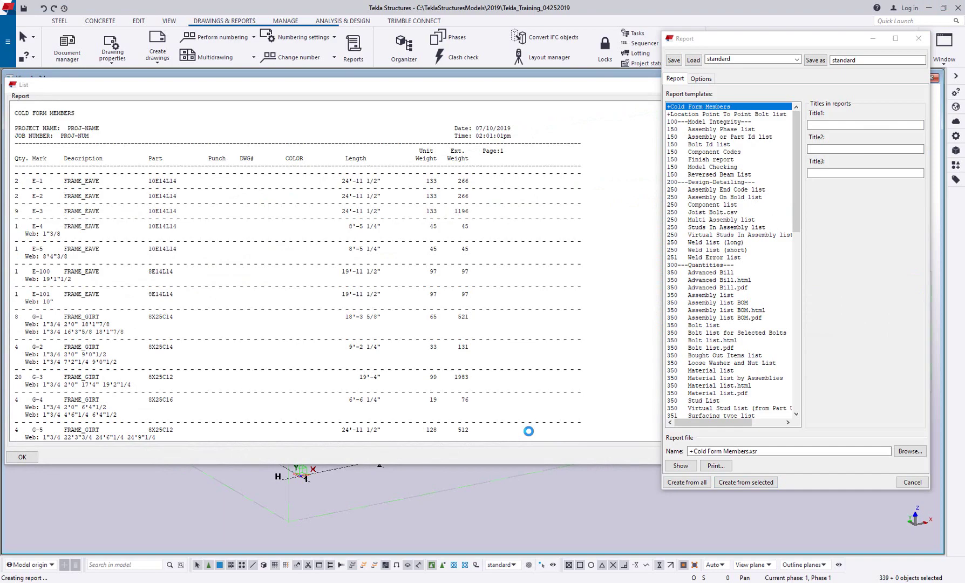
pyautogui.scroll(-1, 546, 366)
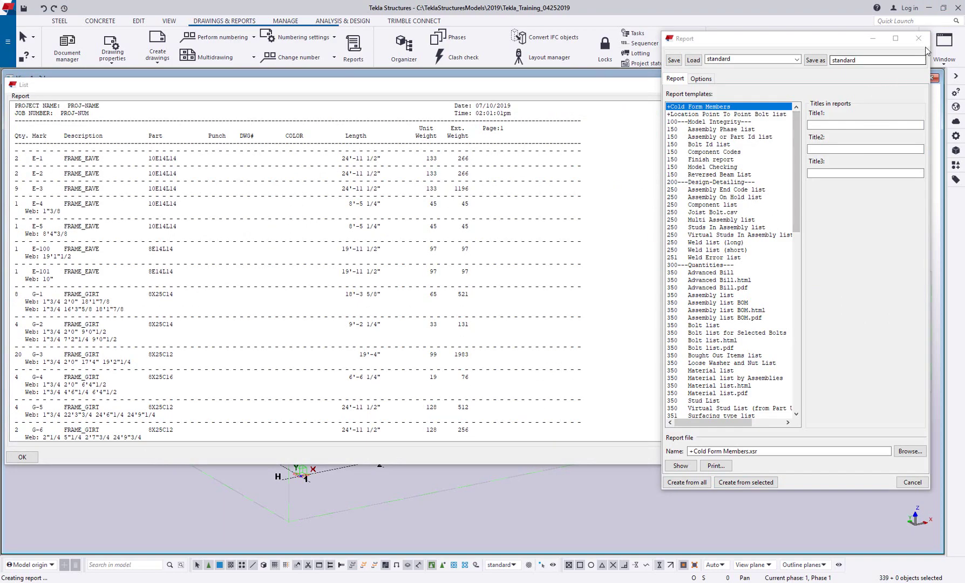
pyautogui.click(917, 38)
pyautogui.click(877, 84)
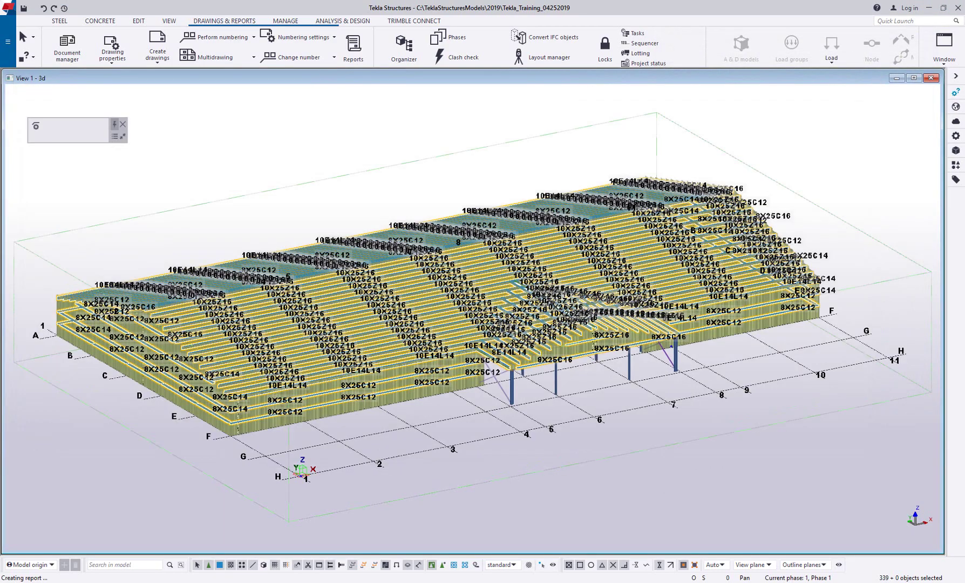